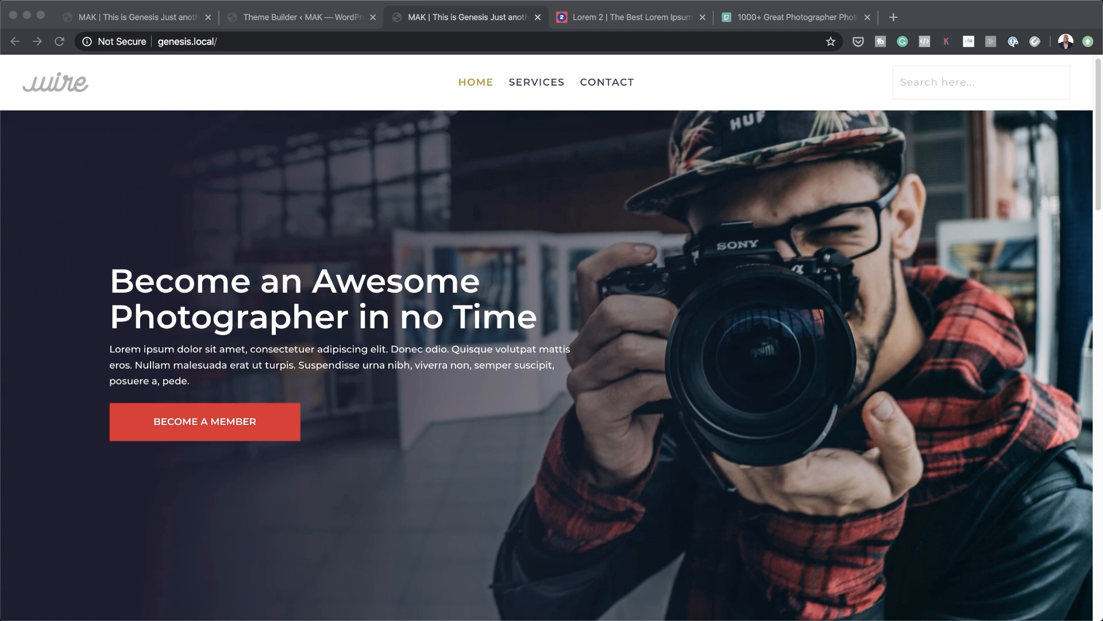
- Examine the finished photographer home page from the hero header through the feature cards and subscribe form to the footer
scroll(552, 345, down, 5)
scroll(552, 344, down, 4)
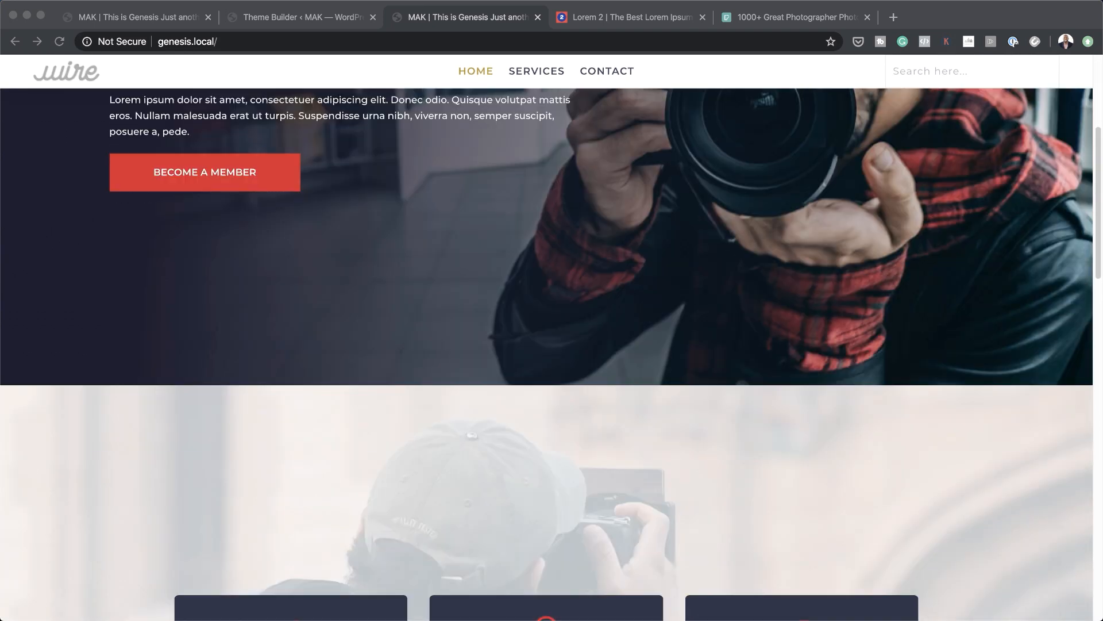
scroll(551, 354, down, 11)
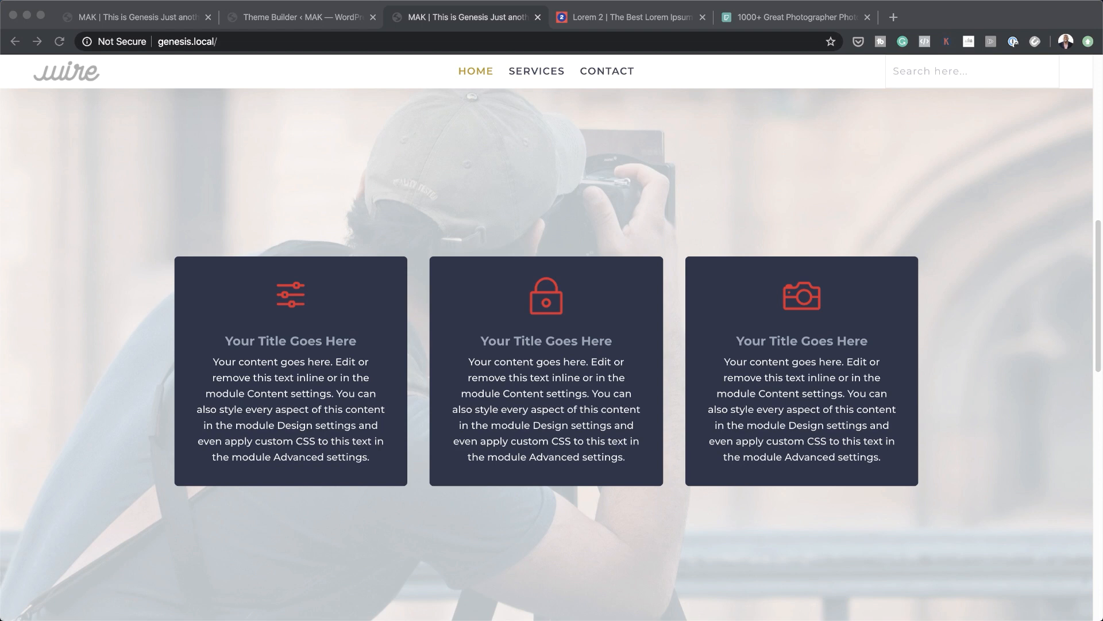
scroll(552, 354, down, 12)
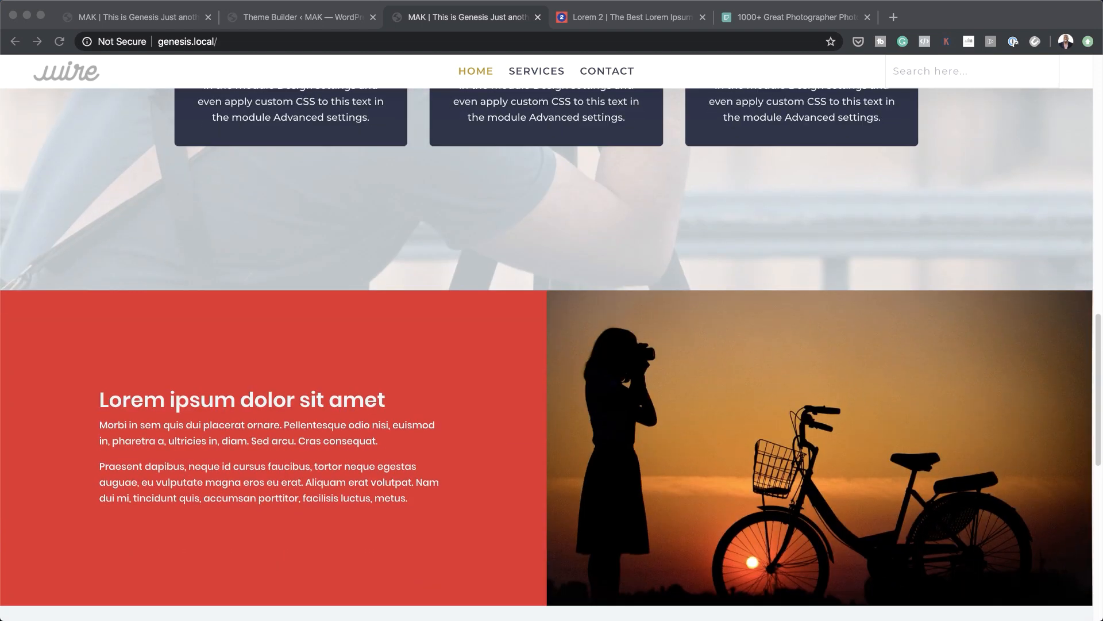
scroll(551, 354, down, 3)
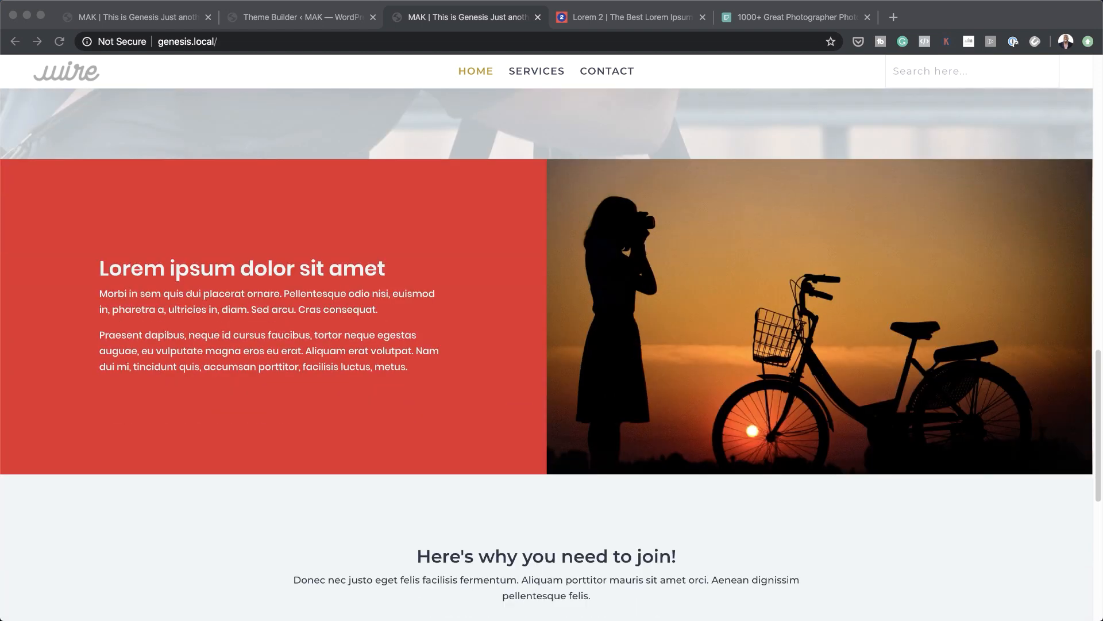
scroll(552, 354, down, 1)
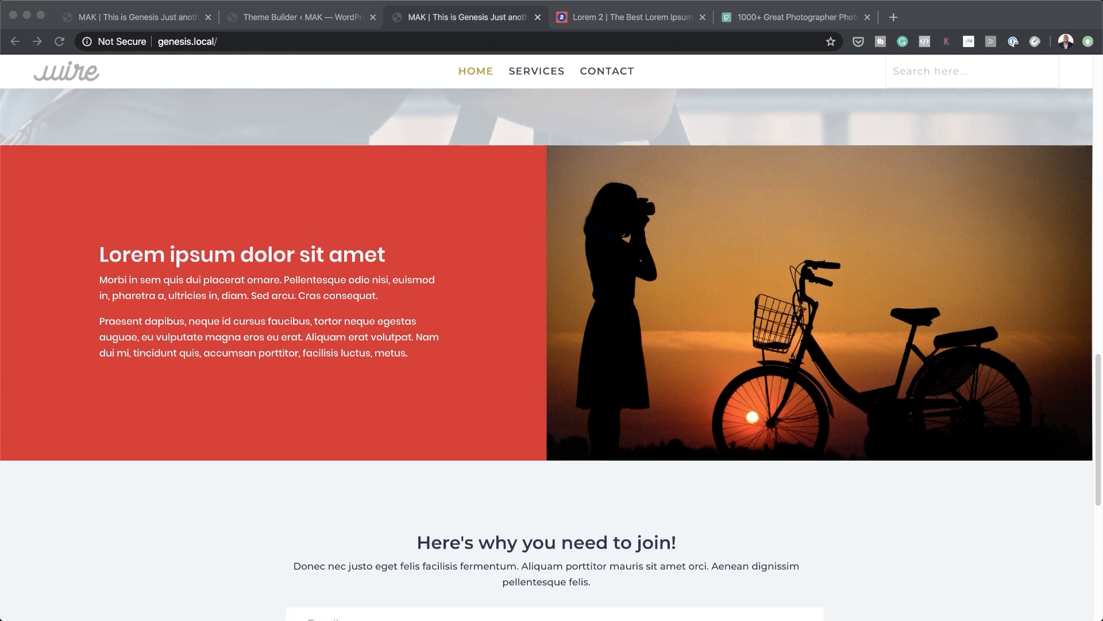
scroll(551, 354, down, 7)
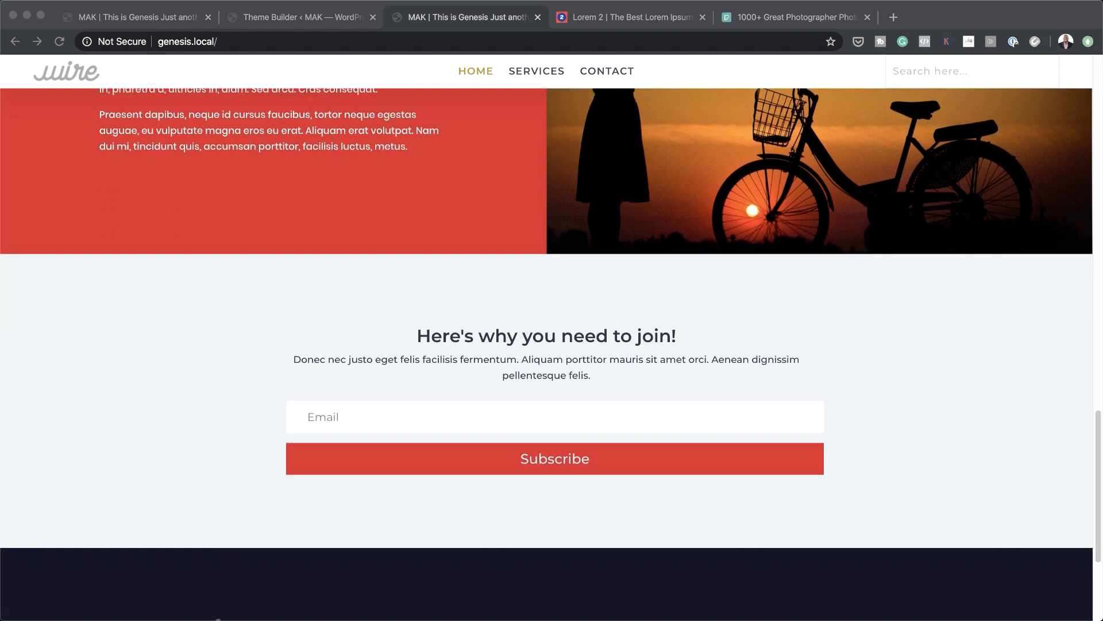
scroll(552, 354, down, 7)
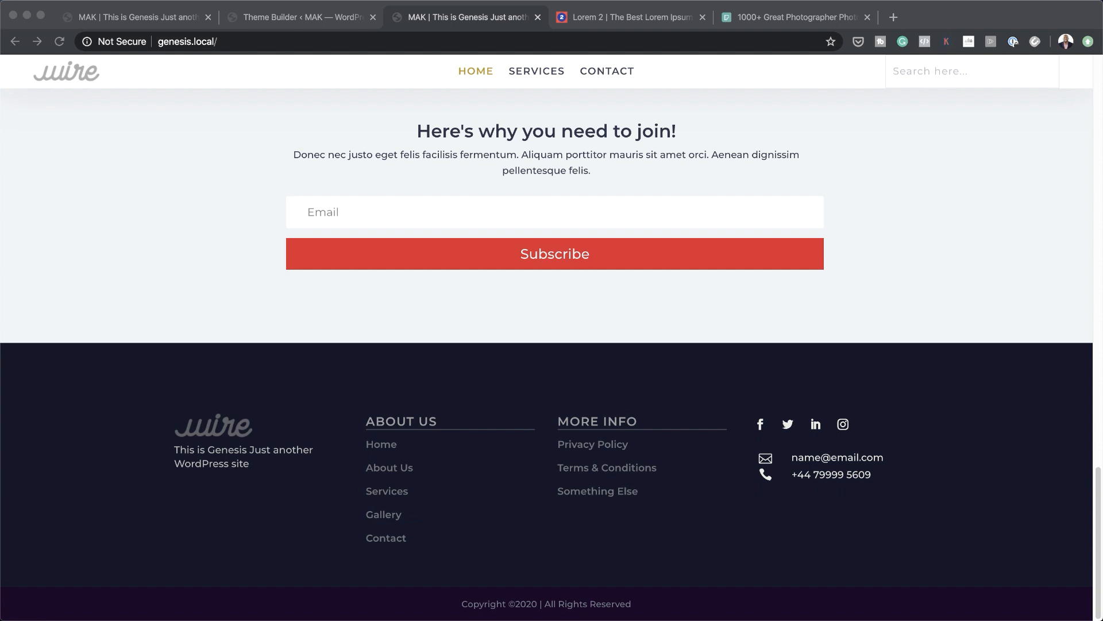
scroll(547, 354, up, 20)
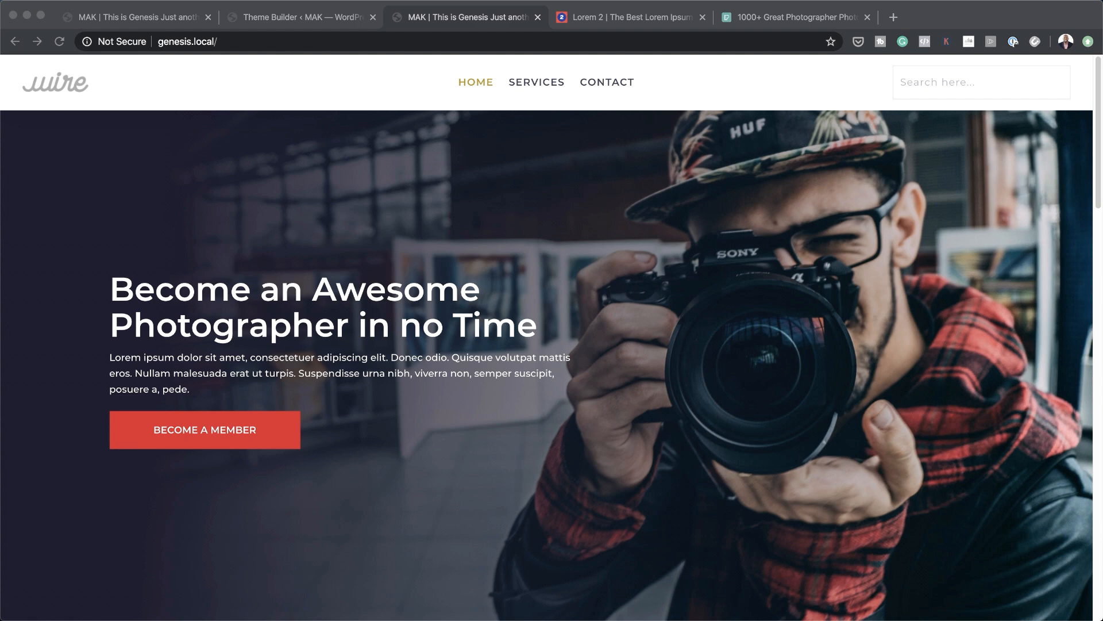
scroll(546, 354, down, 4)
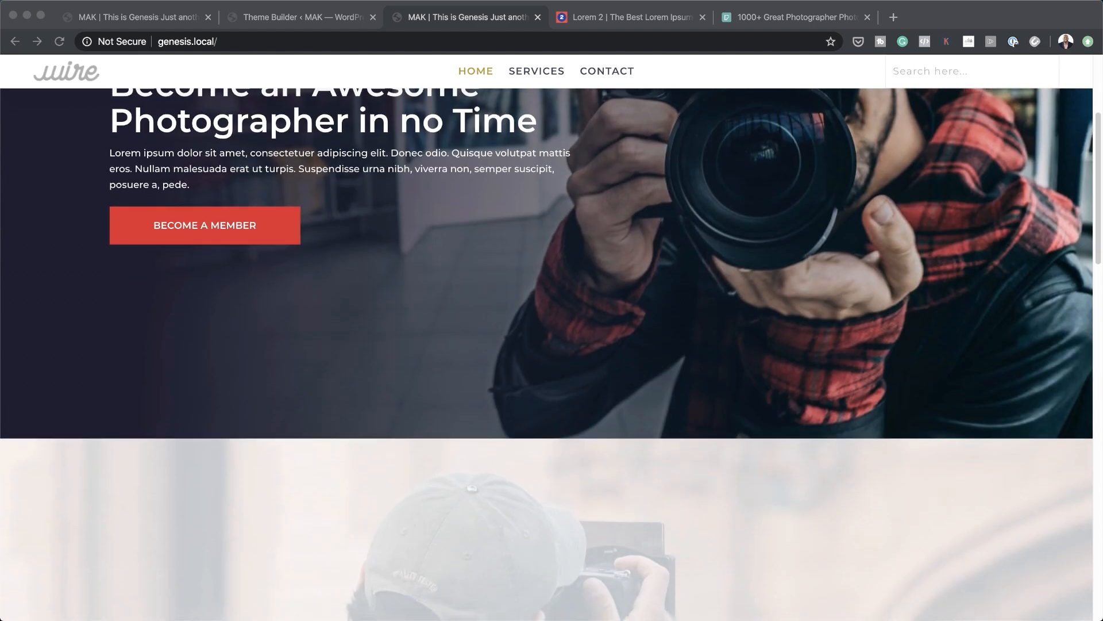
scroll(546, 354, up, 4)
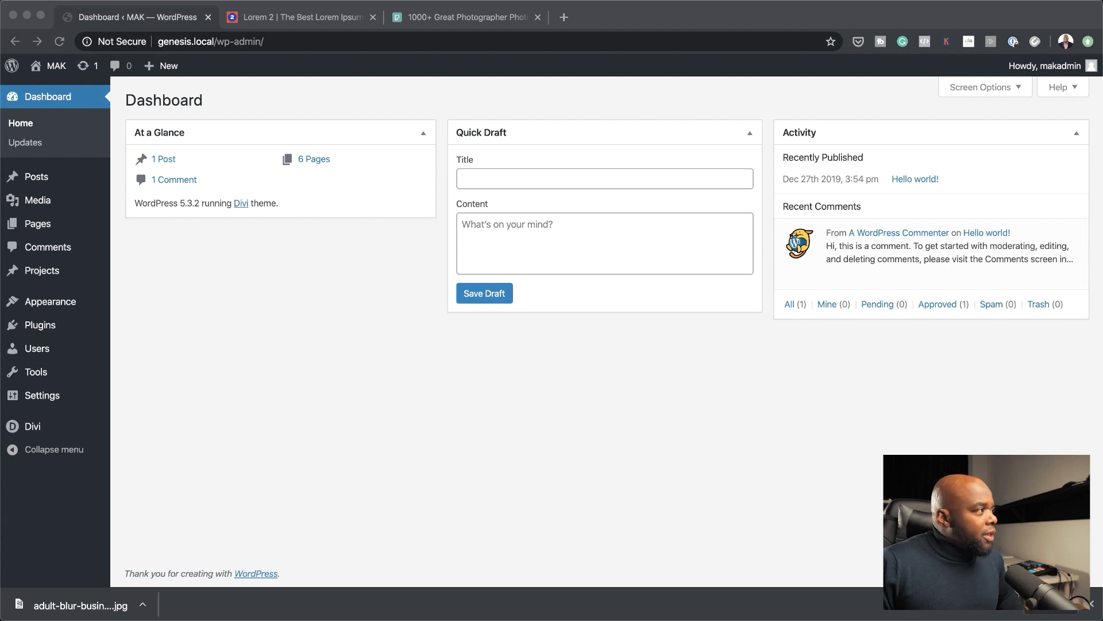
- Open the Home page for editing in the Divi Builder and choose to build it from scratch
mouse_move(168, 68)
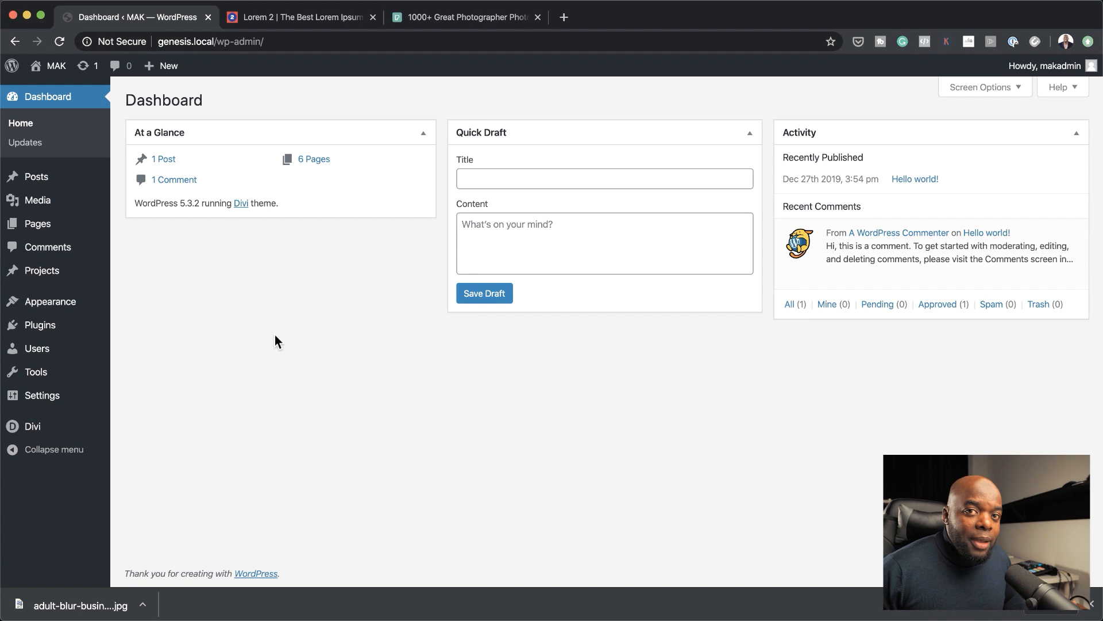
mouse_move(62, 229)
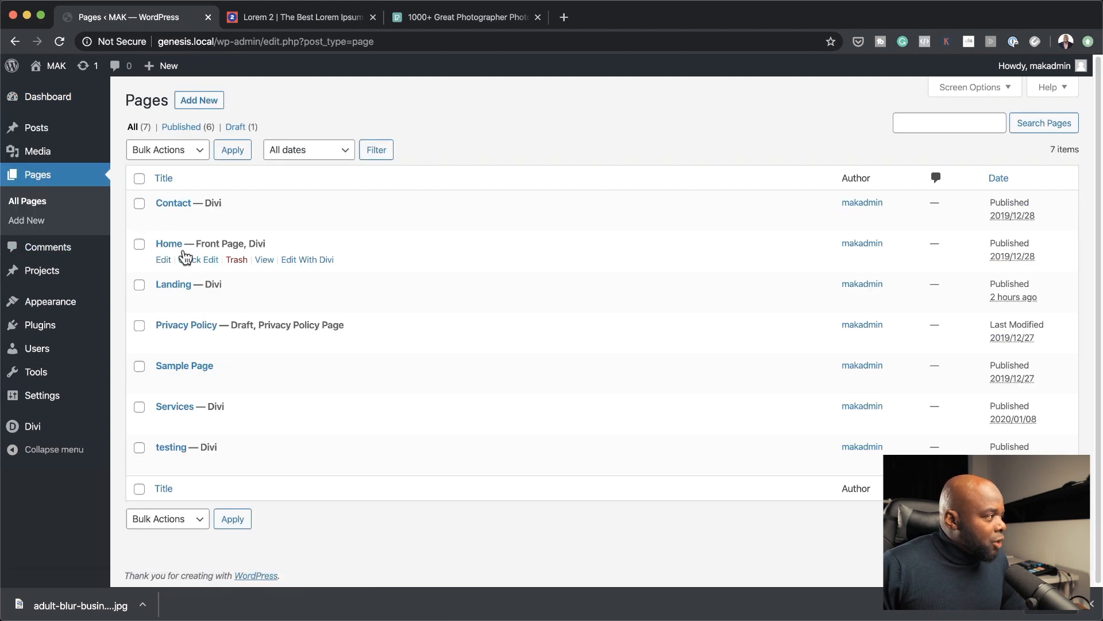
click(164, 261)
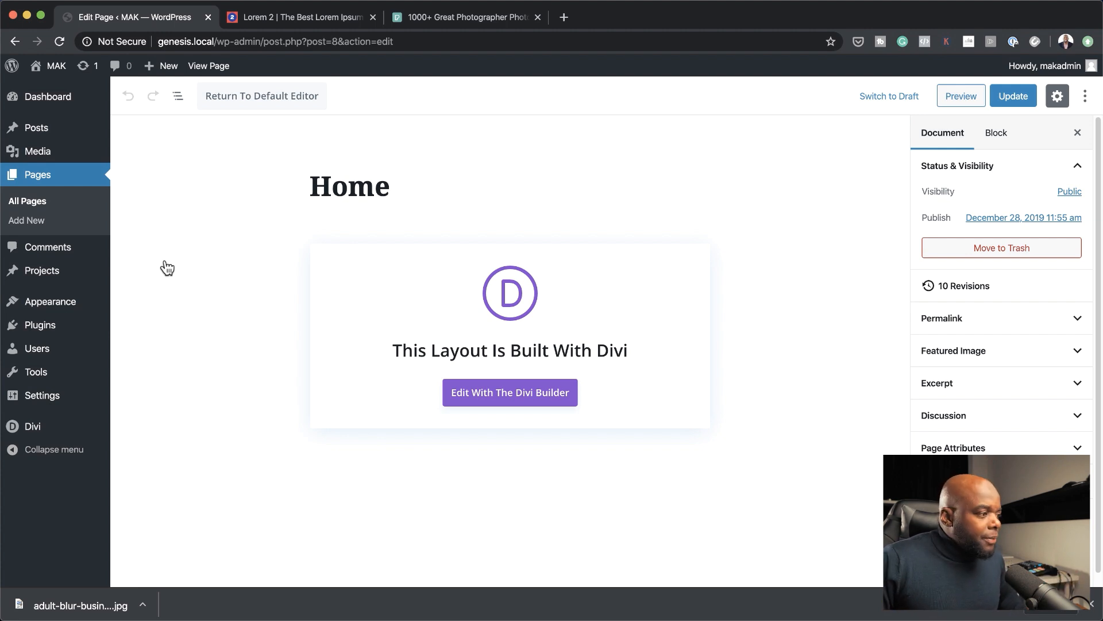
click(523, 394)
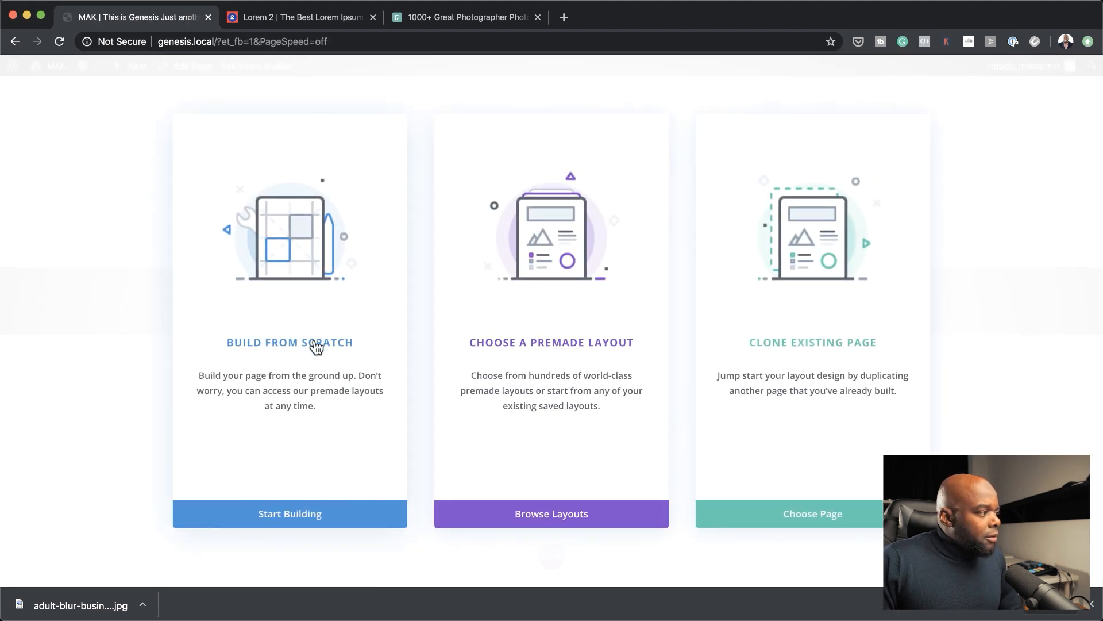
click(314, 343)
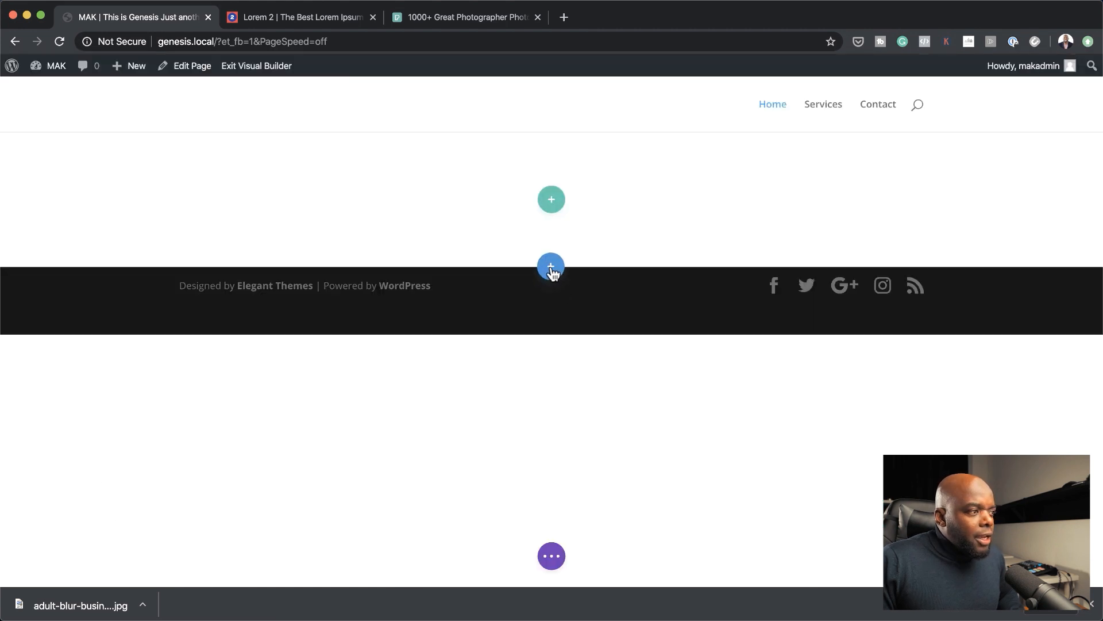
- Insert a fullwidth section below the empty section and add a Fullwidth Header module to it
click(667, 229)
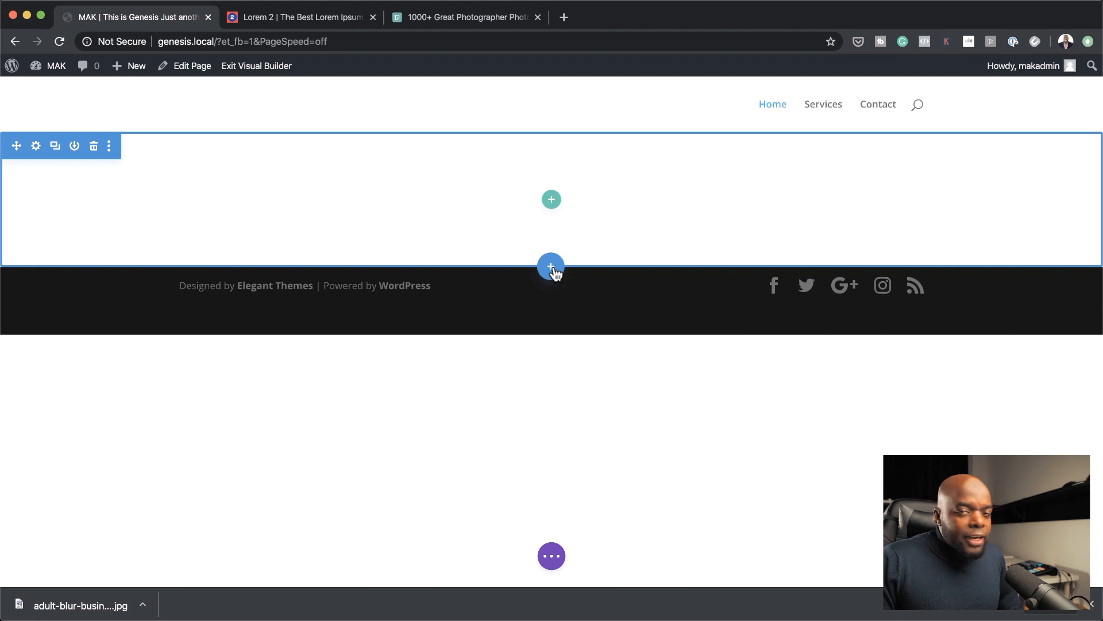
click(551, 266)
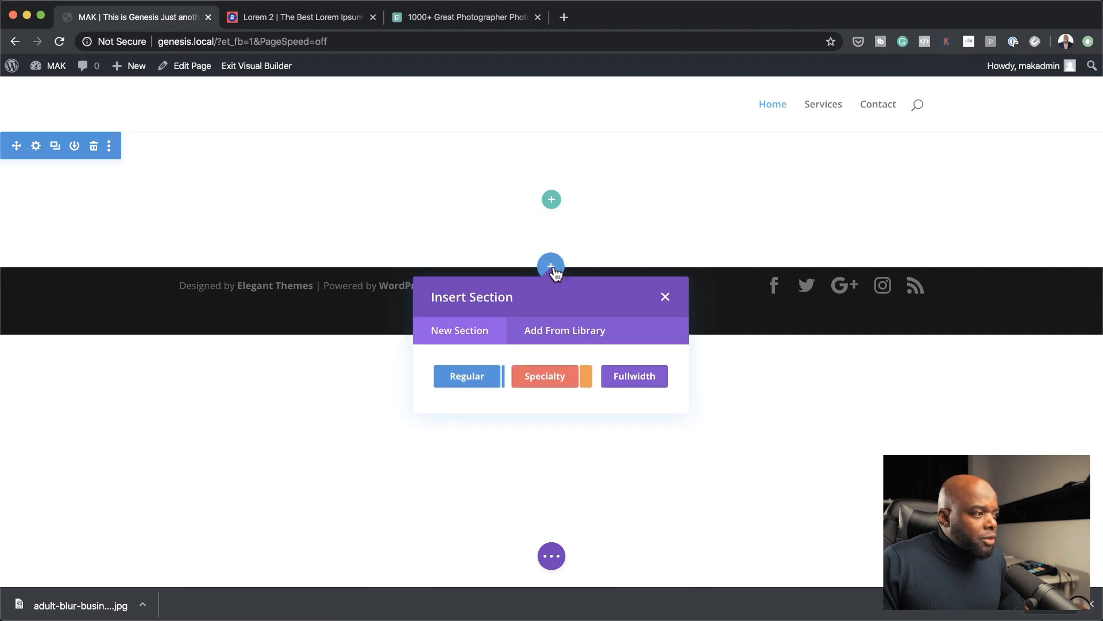
click(633, 382)
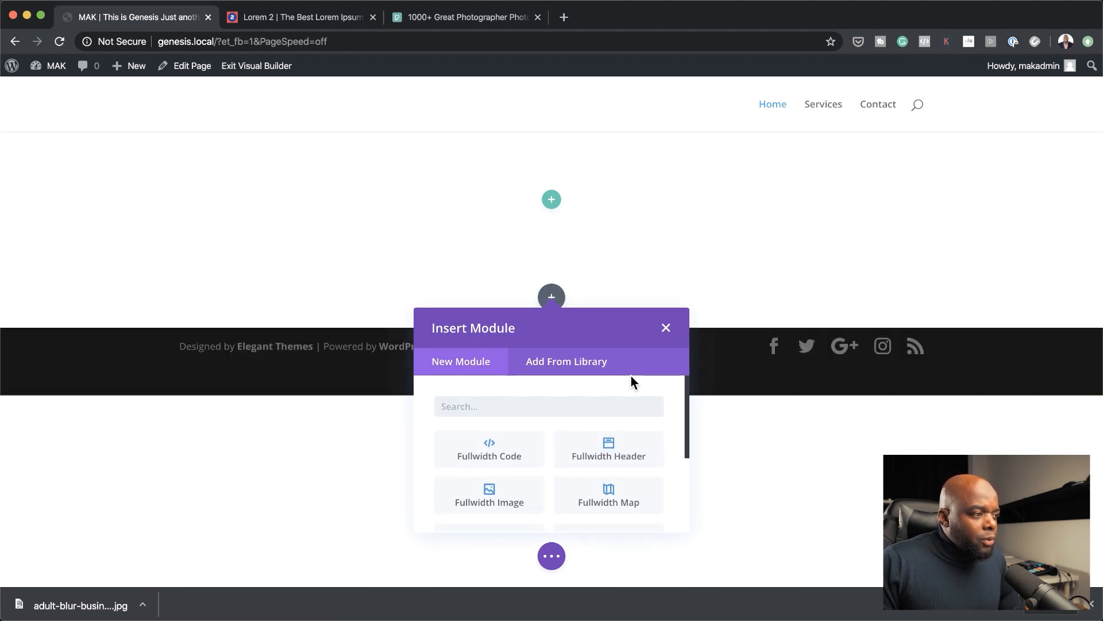
click(635, 449)
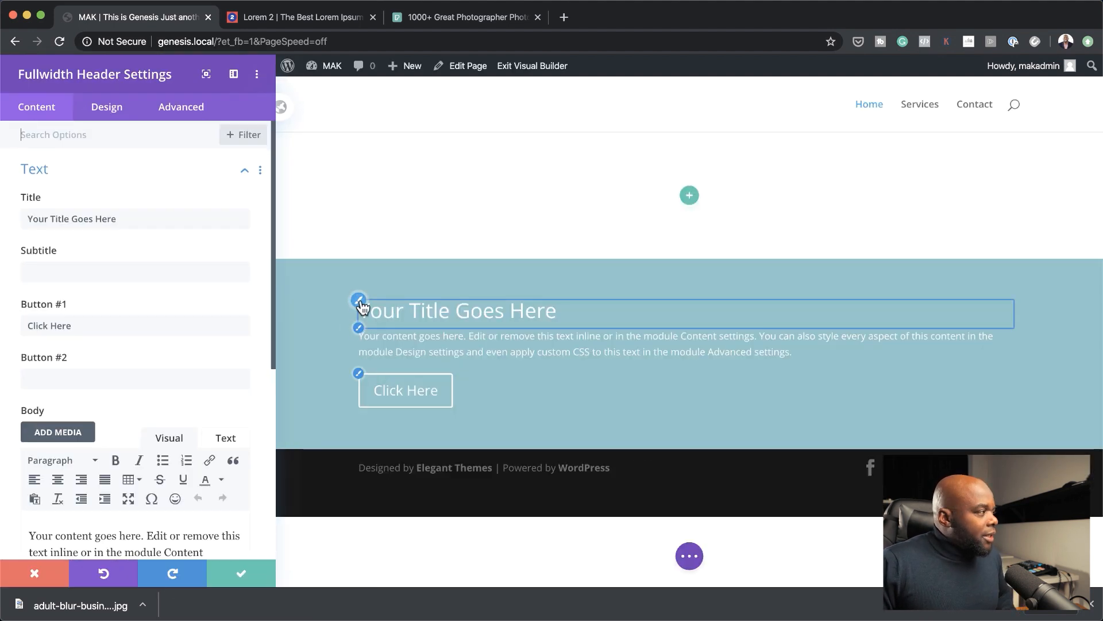
- Set the header's title to "Become an Awesome Photographer in no Time" and its first button's text to "Become a member"
triple_click(169, 219)
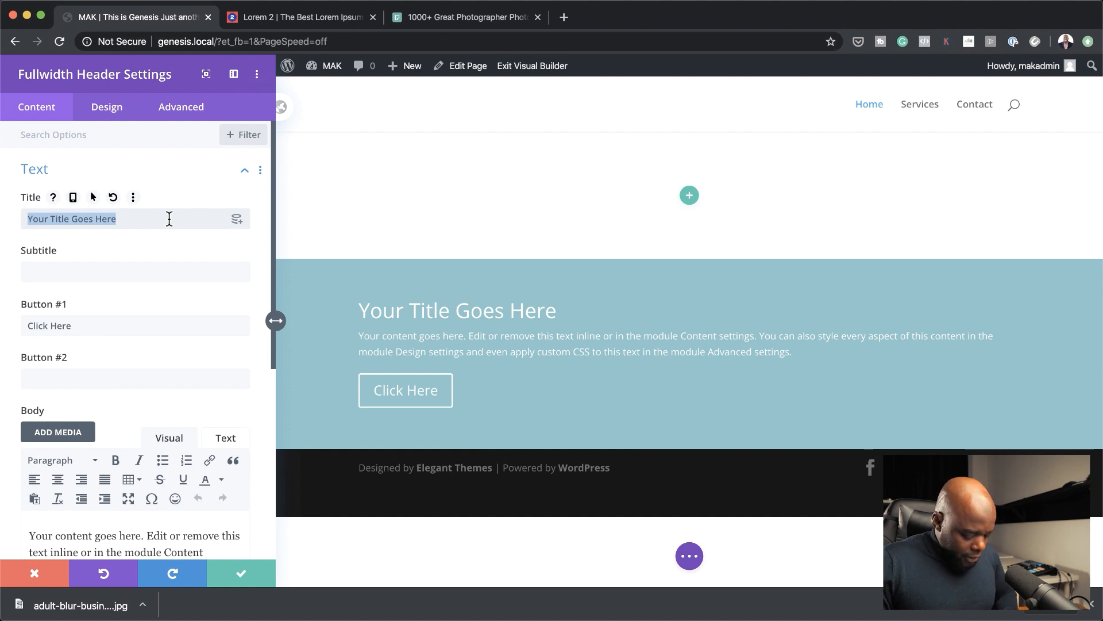
text(Become an Awesome Photographer in no Time)
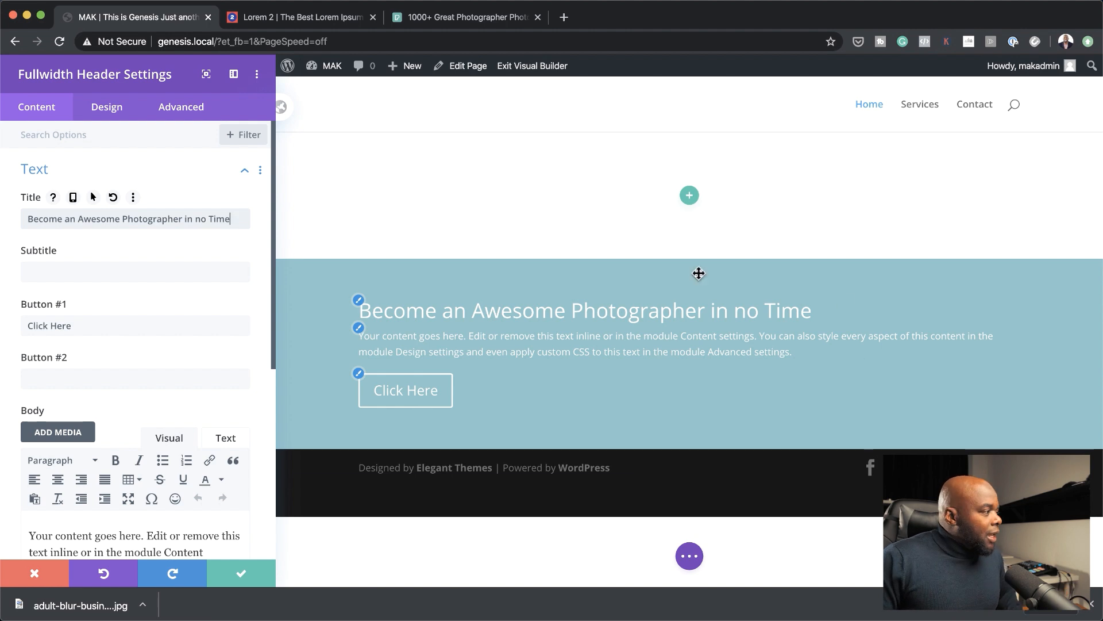
triple_click(123, 330)
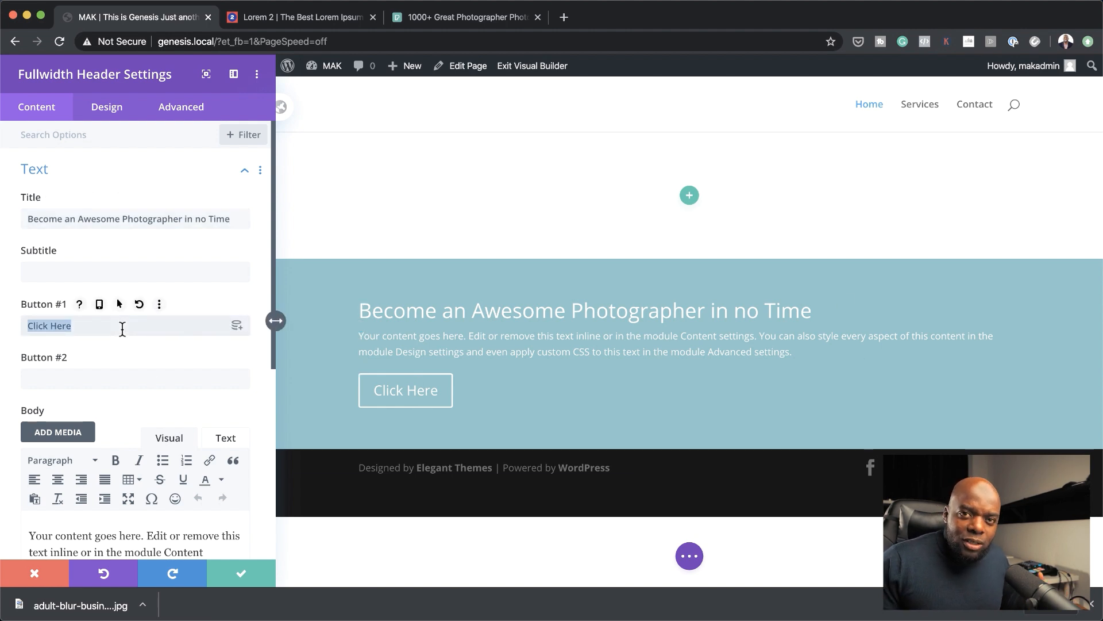
text(Become )
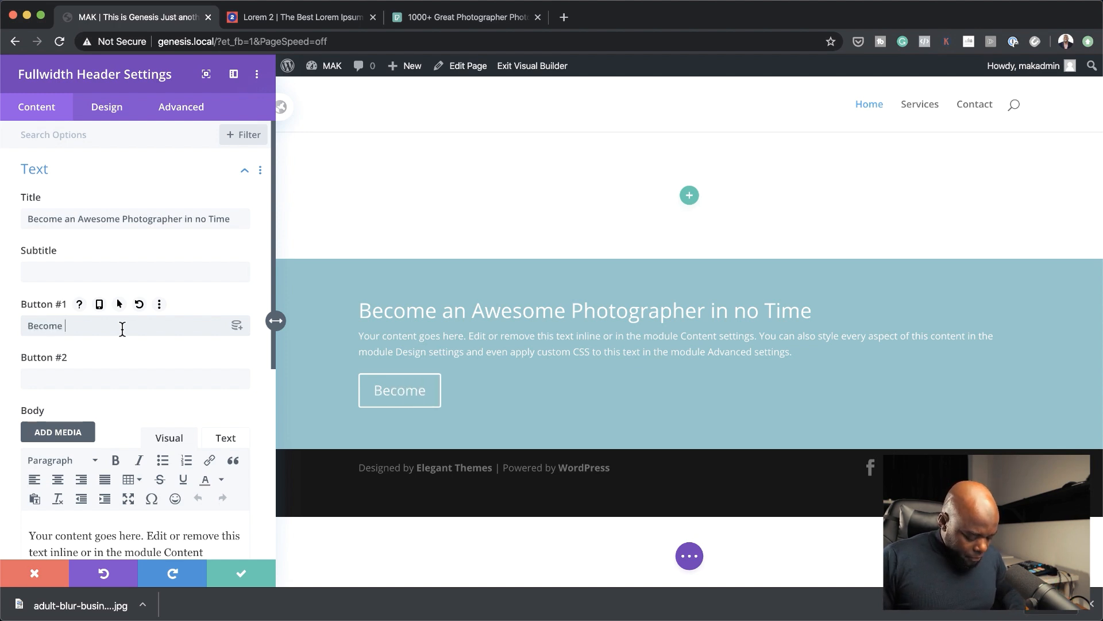
text(a member)
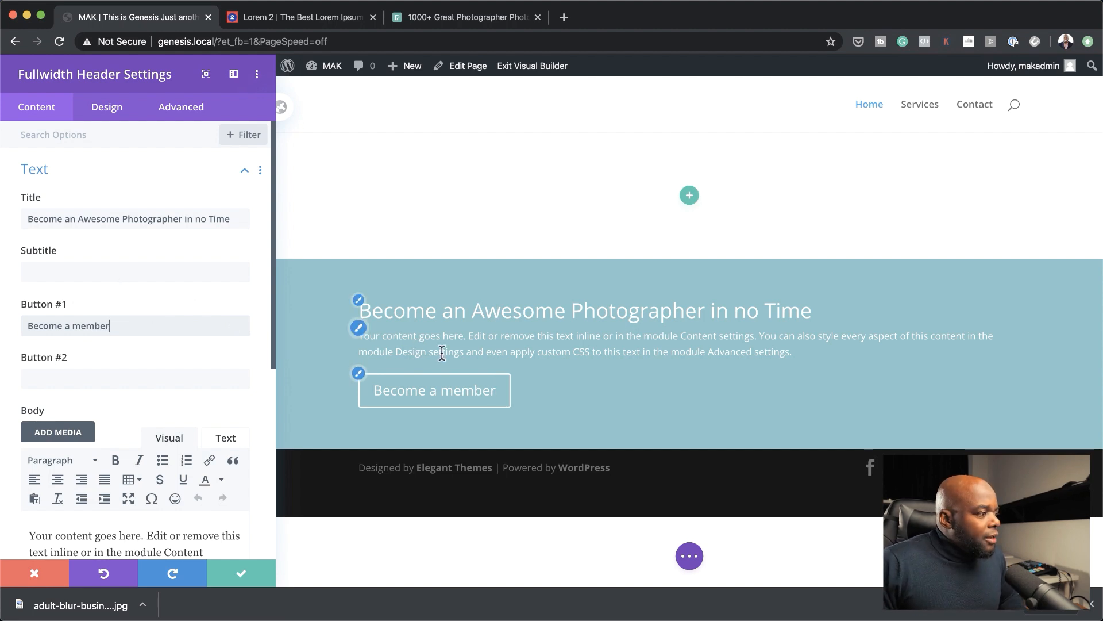
- Copy the first short placeholder paragraph, starting "Lorem ipsum dolor sit amet", from the Lorem 2 website
click(358, 328)
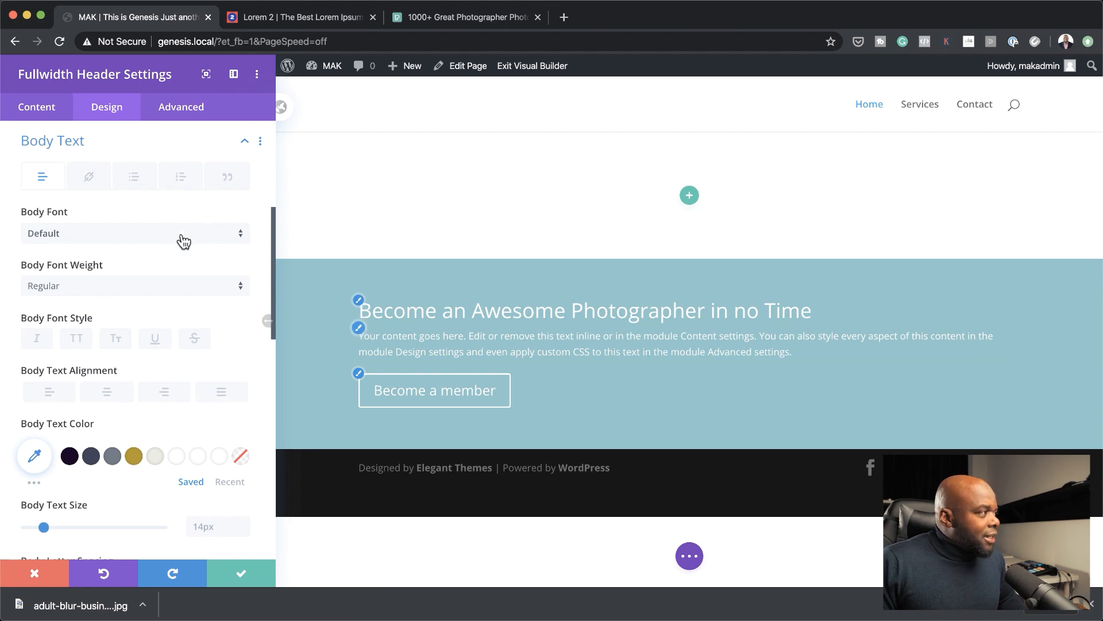
click(42, 107)
click(328, 17)
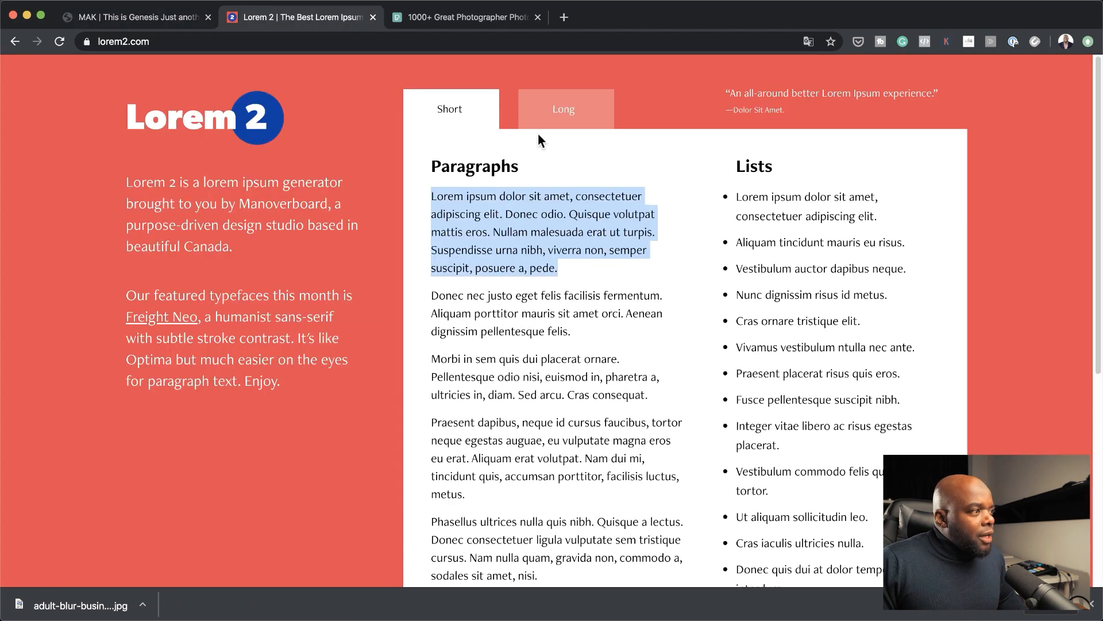
right_click(508, 224)
click(550, 251)
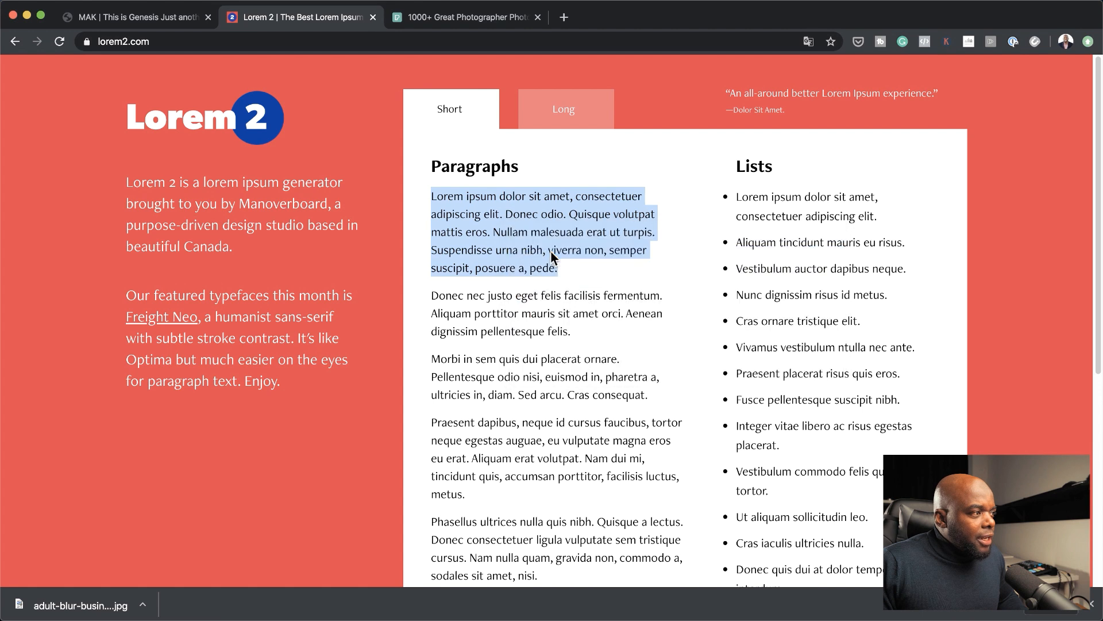
- Back in the page builder, replace the fullwidth header's default body text with the copied Lorem ipsum paragraph
click(165, 16)
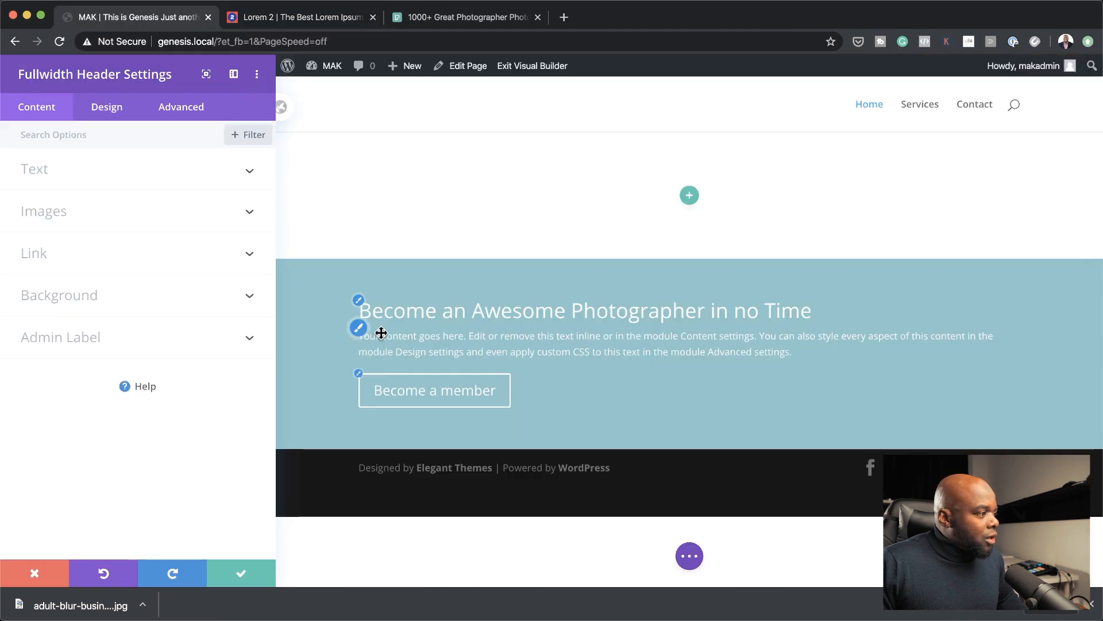
click(56, 176)
scroll(148, 534, down, 5)
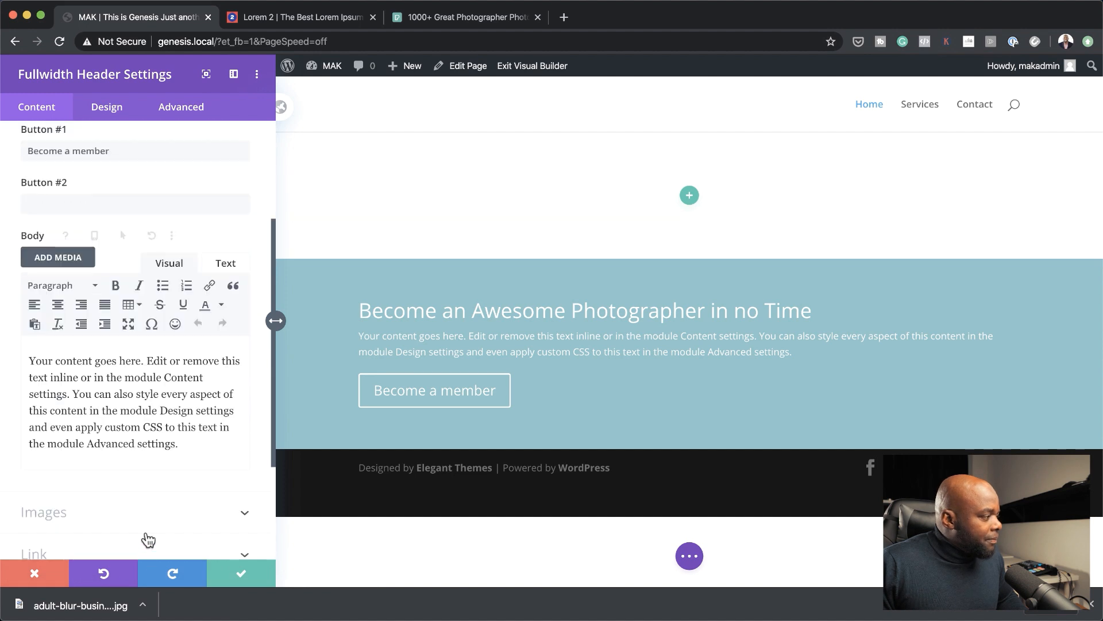
drag(180, 445, 17, 365)
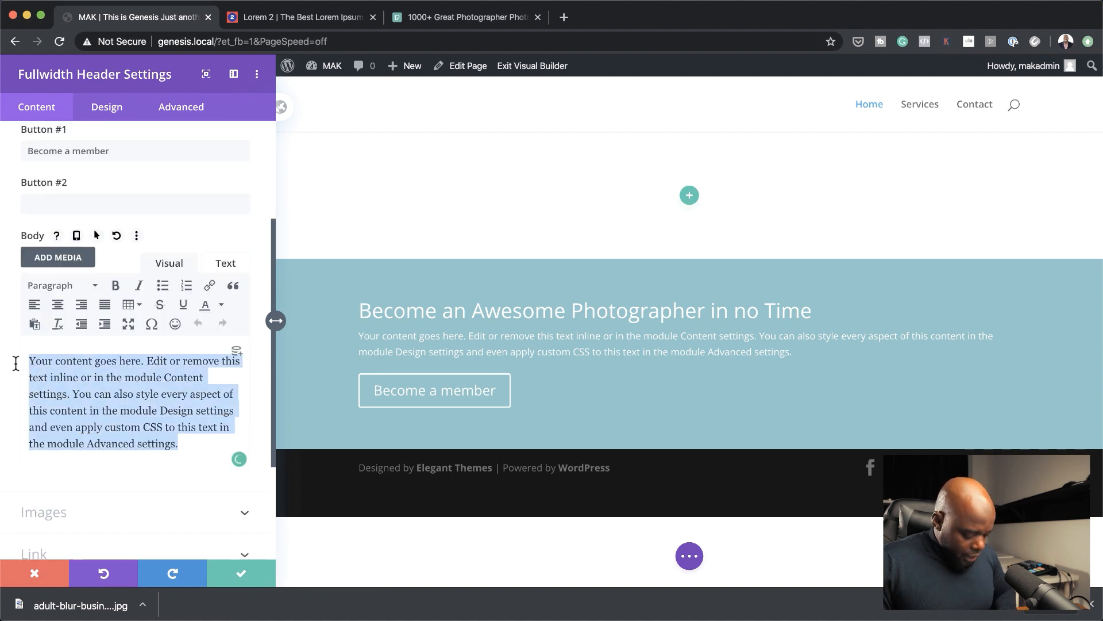
key(super+v)
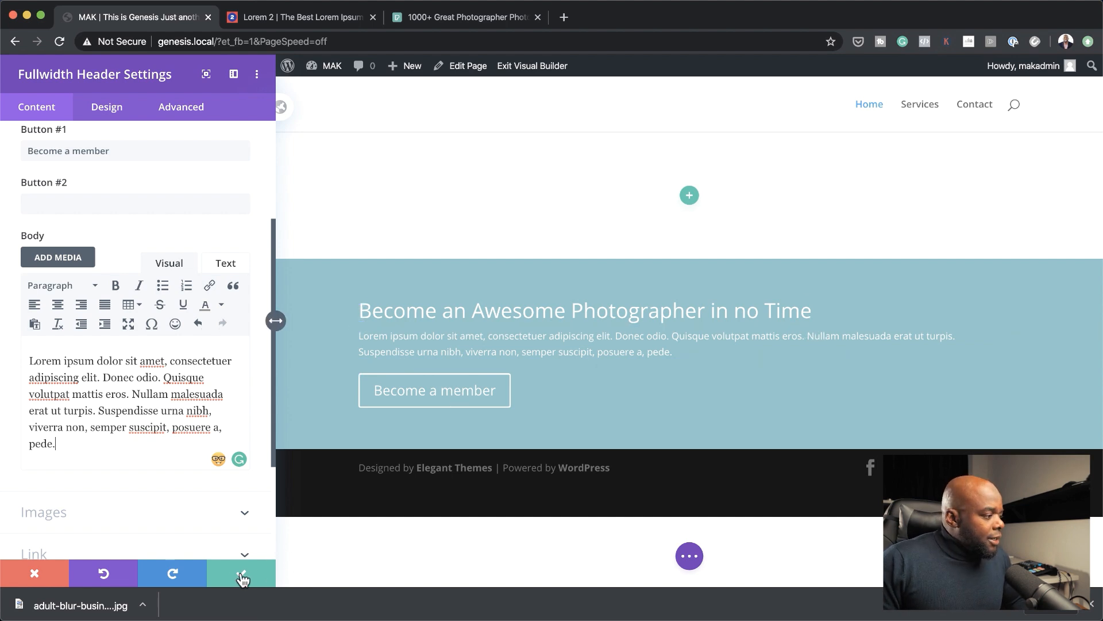
- Set the fullwidth header's title font to Montserrat in its design settings
click(113, 110)
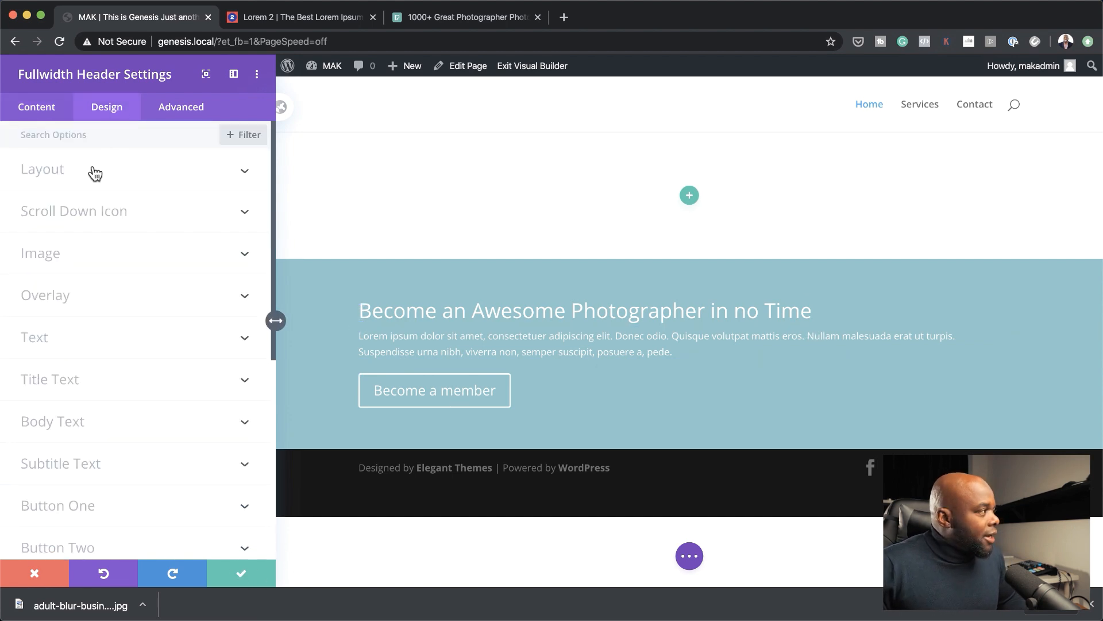
click(92, 178)
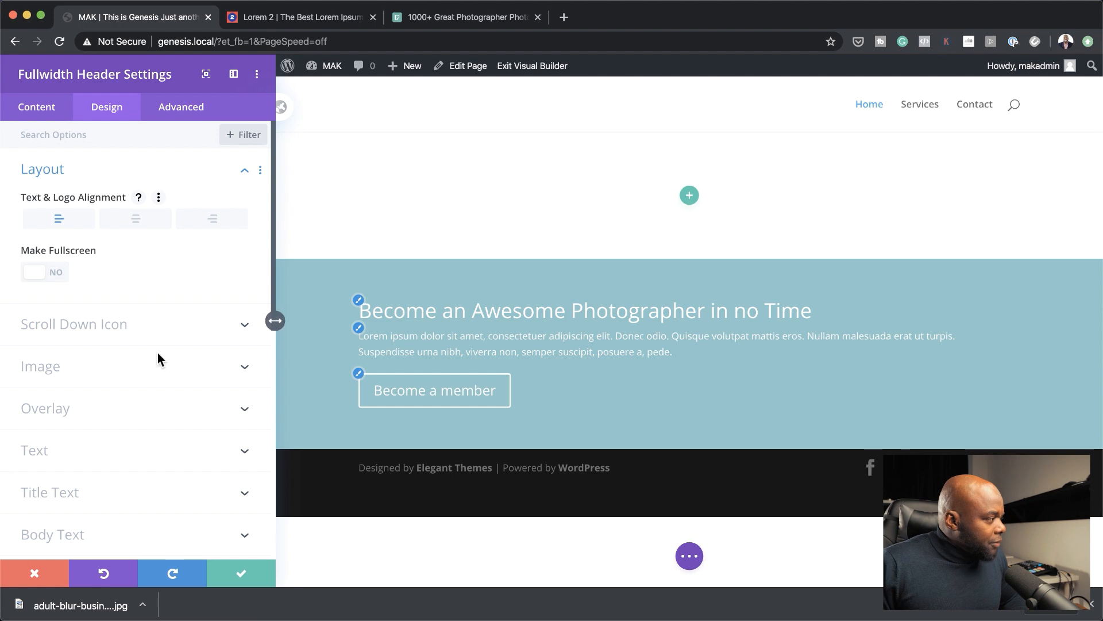
scroll(160, 364, down, 4)
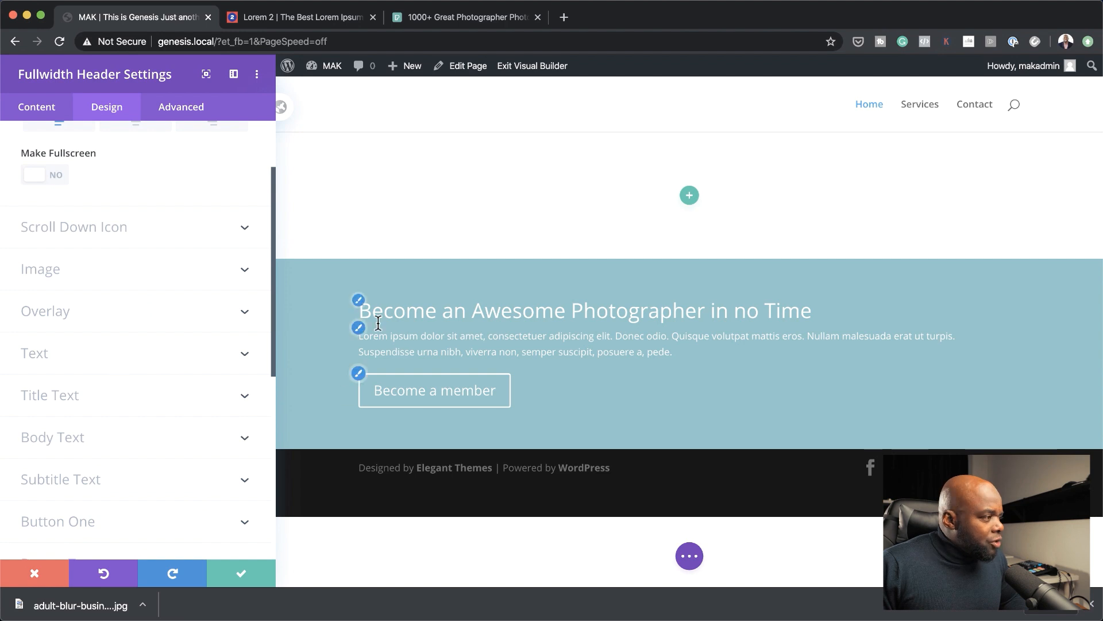
click(358, 300)
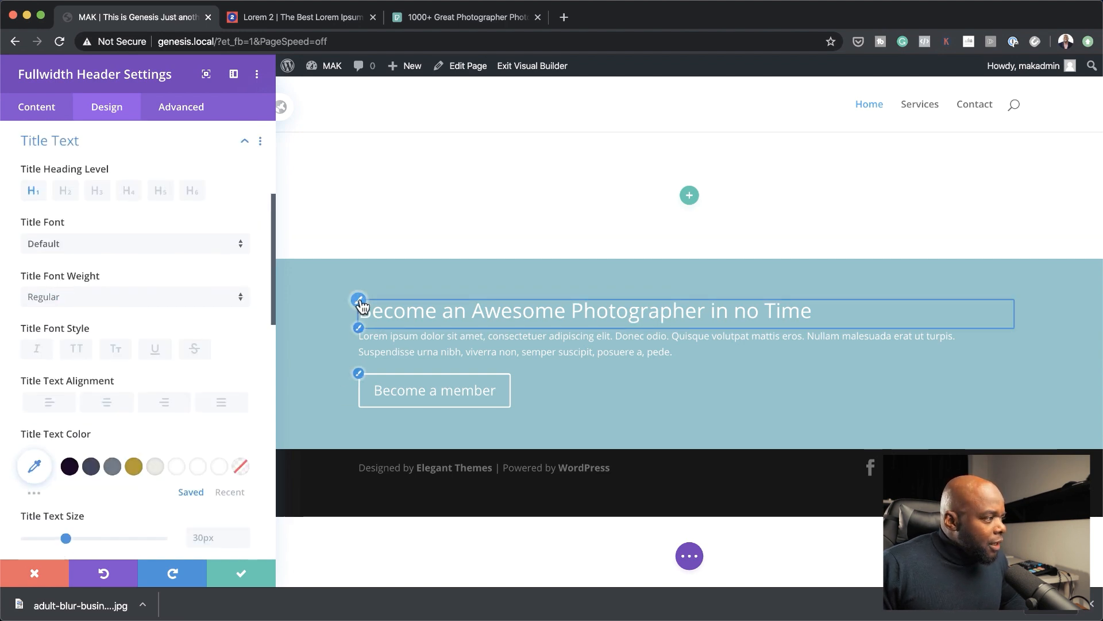
click(161, 247)
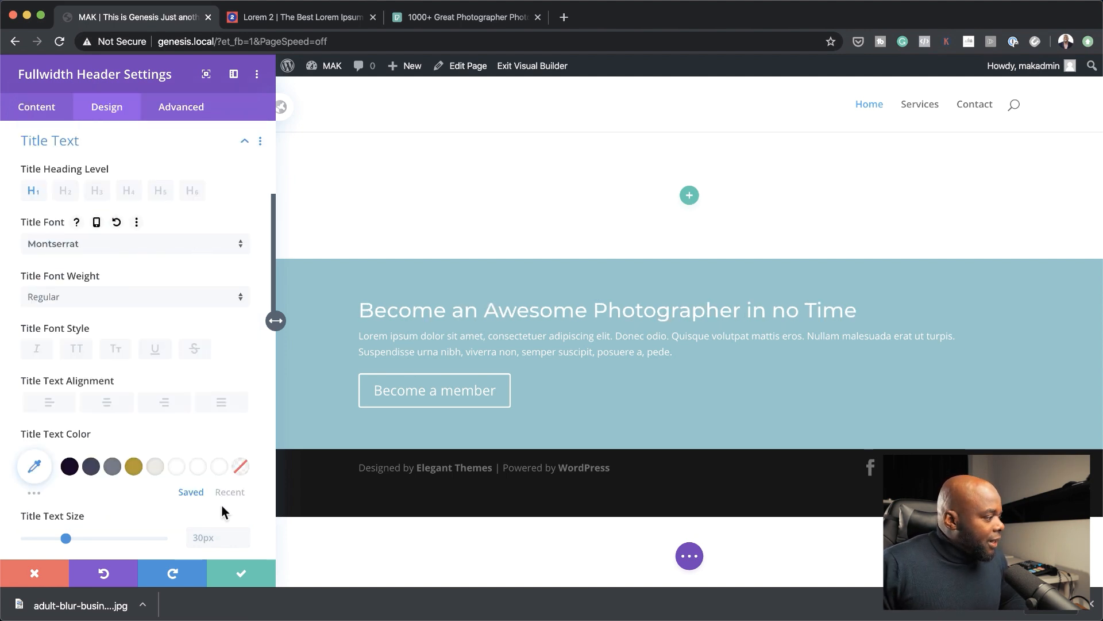
- Set the header's title text size to 3vw for desktop
scroll(219, 504, down, 3)
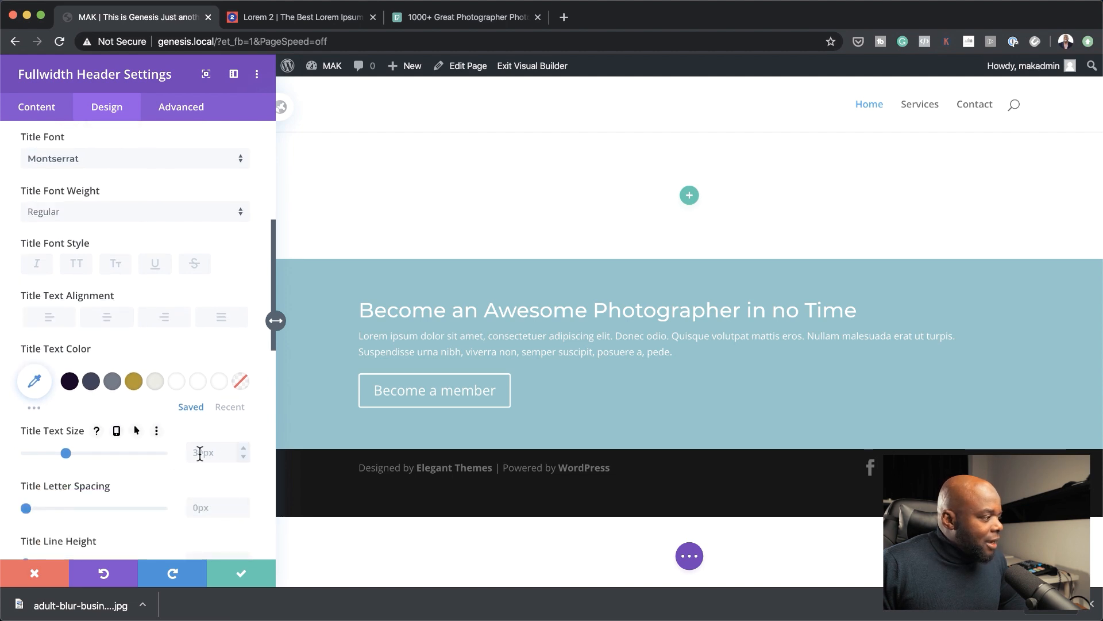
click(199, 452)
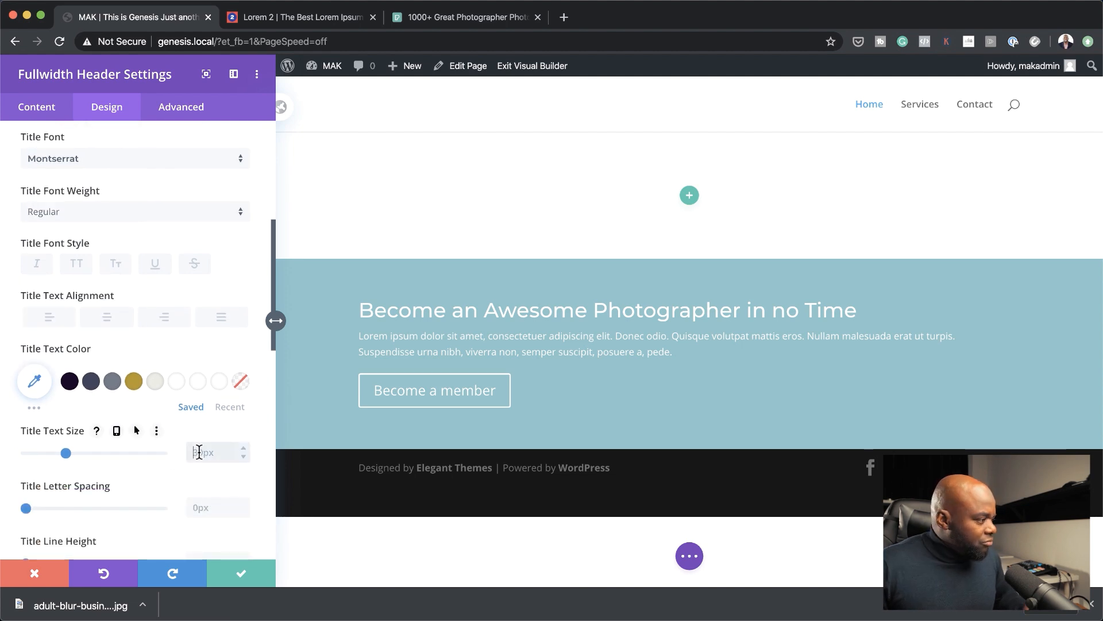
text(2vw)
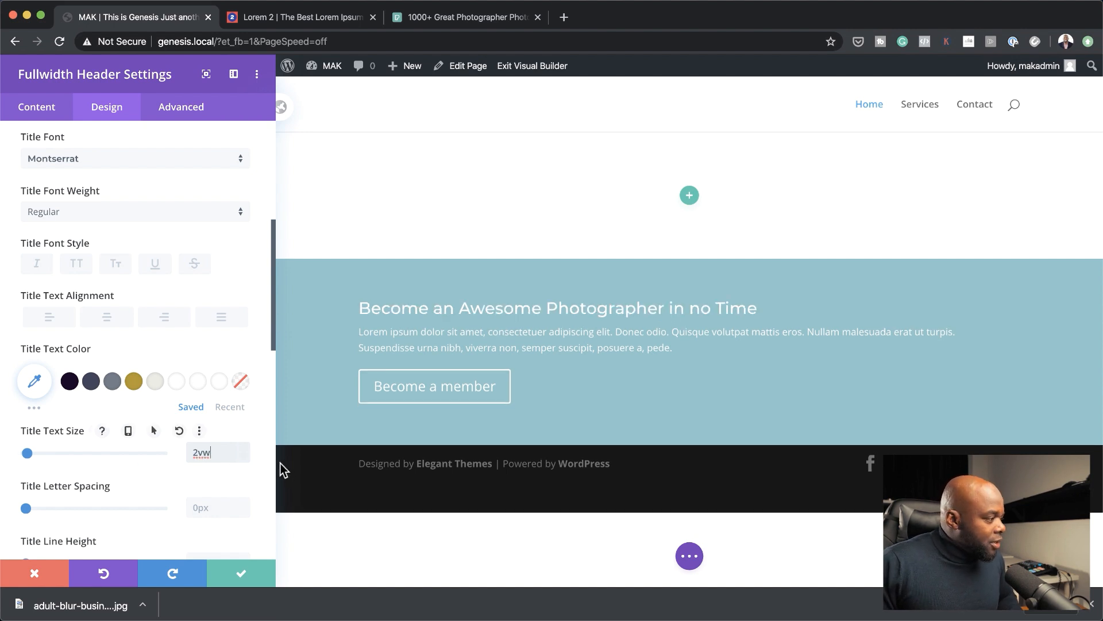
click(243, 449)
click(243, 449)
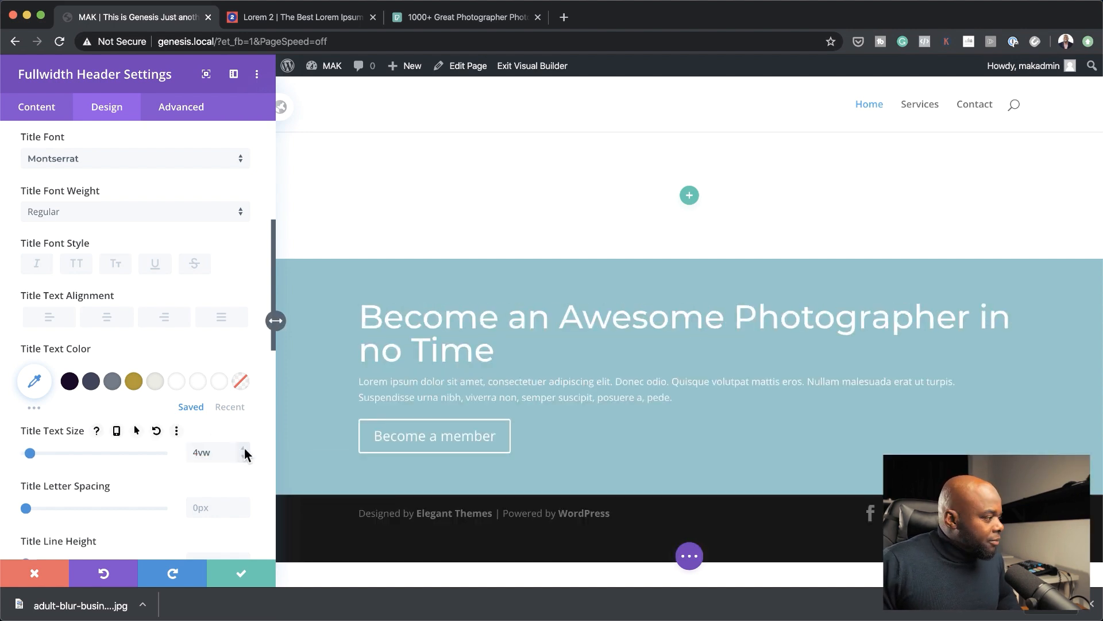
click(243, 456)
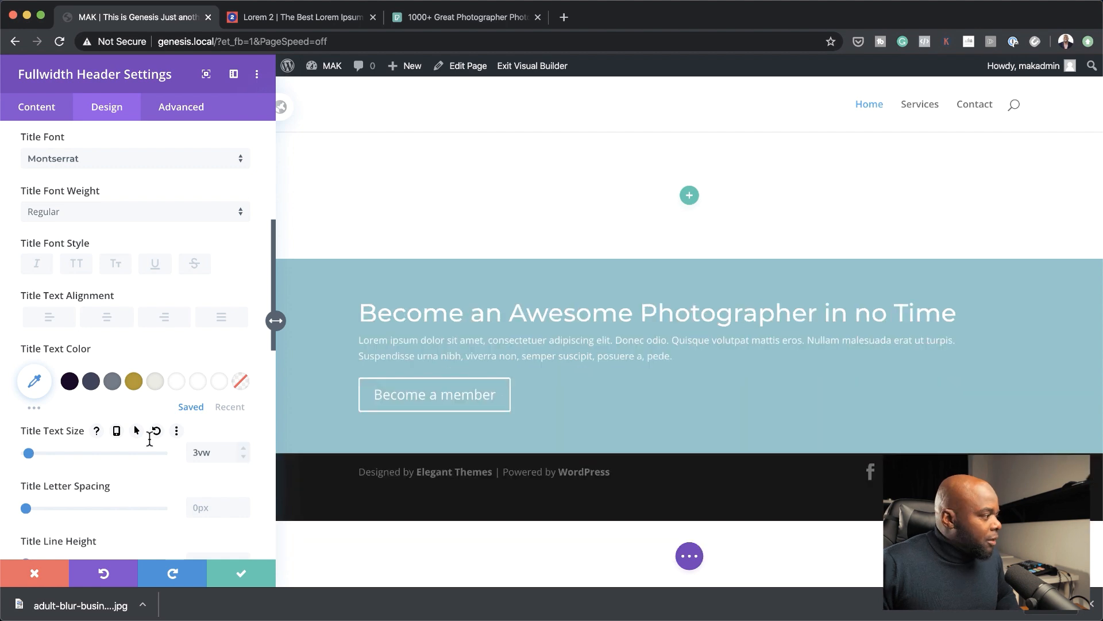
- Enable responsive values for the title text size and set the tablet size to 5vw
click(116, 430)
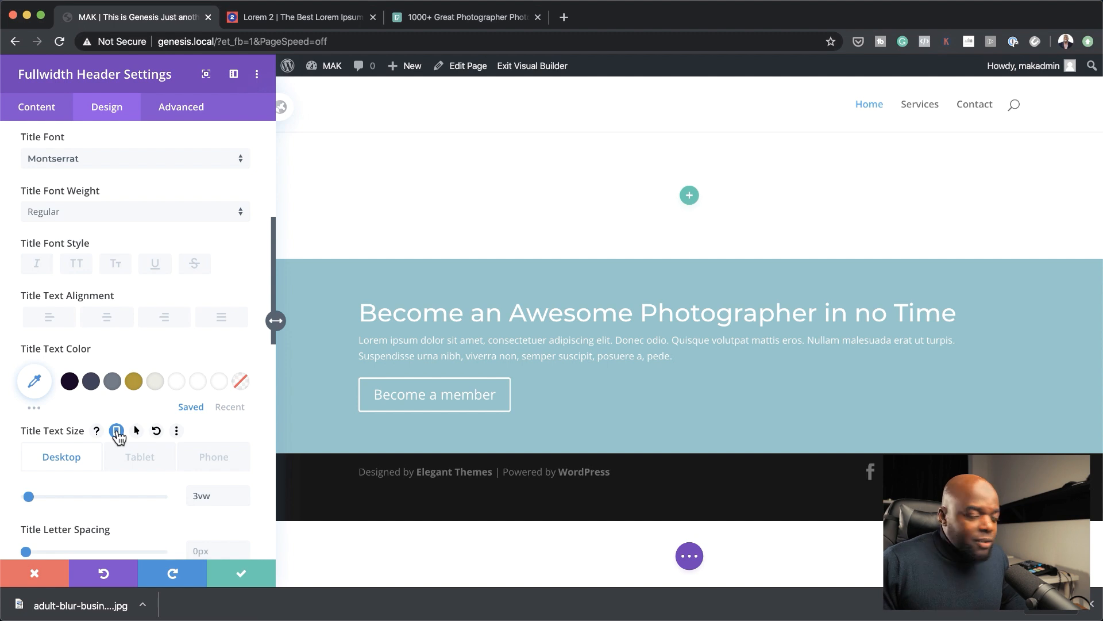
click(117, 431)
click(117, 432)
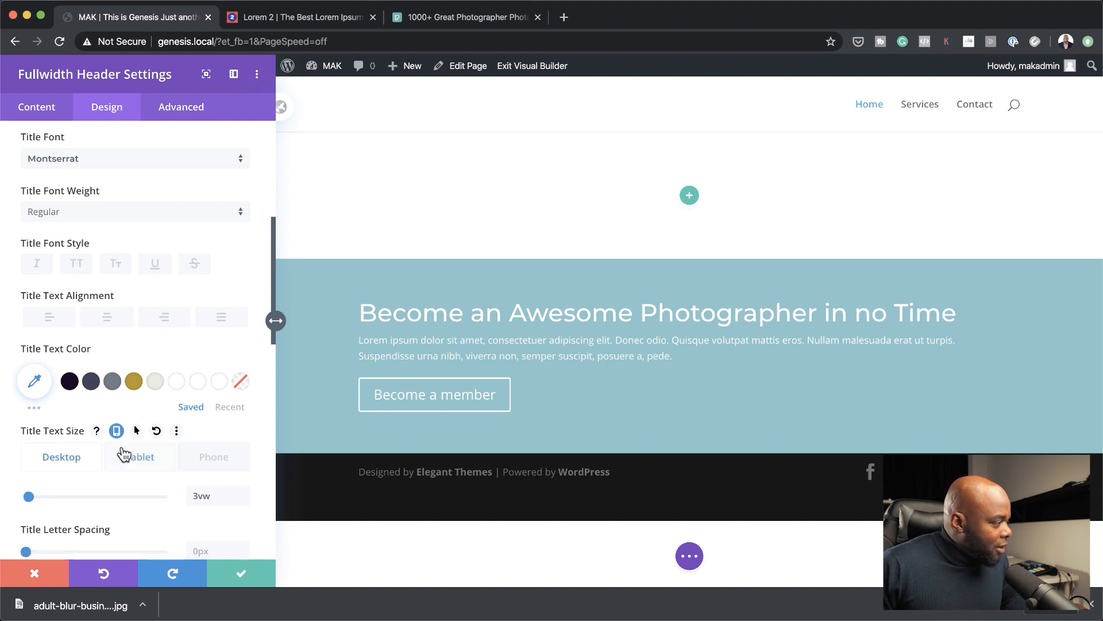
click(138, 467)
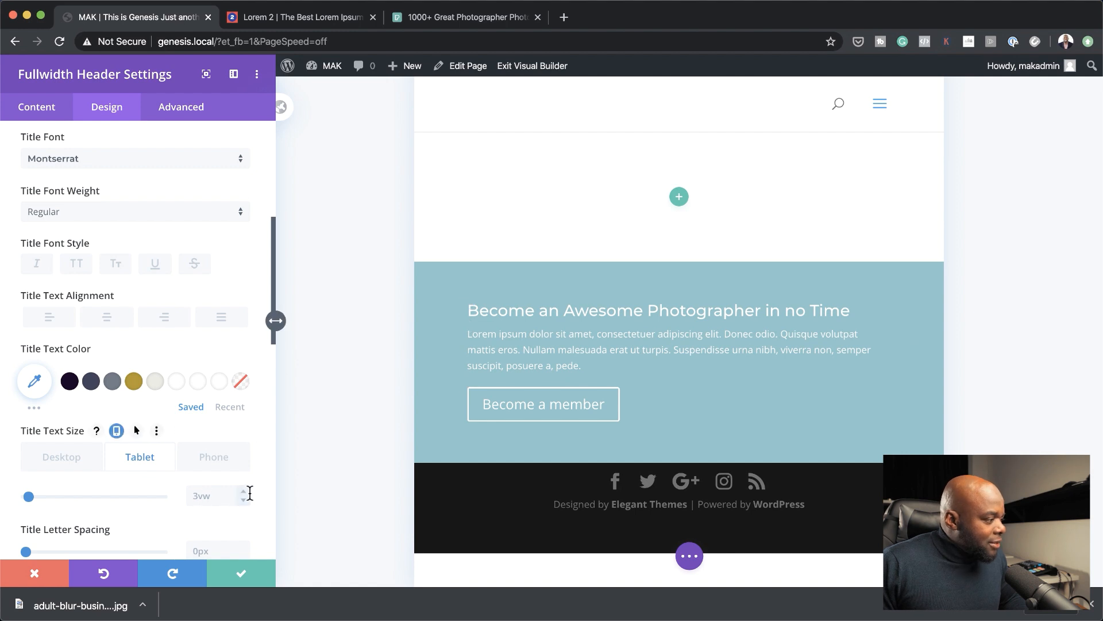
click(244, 492)
click(244, 492)
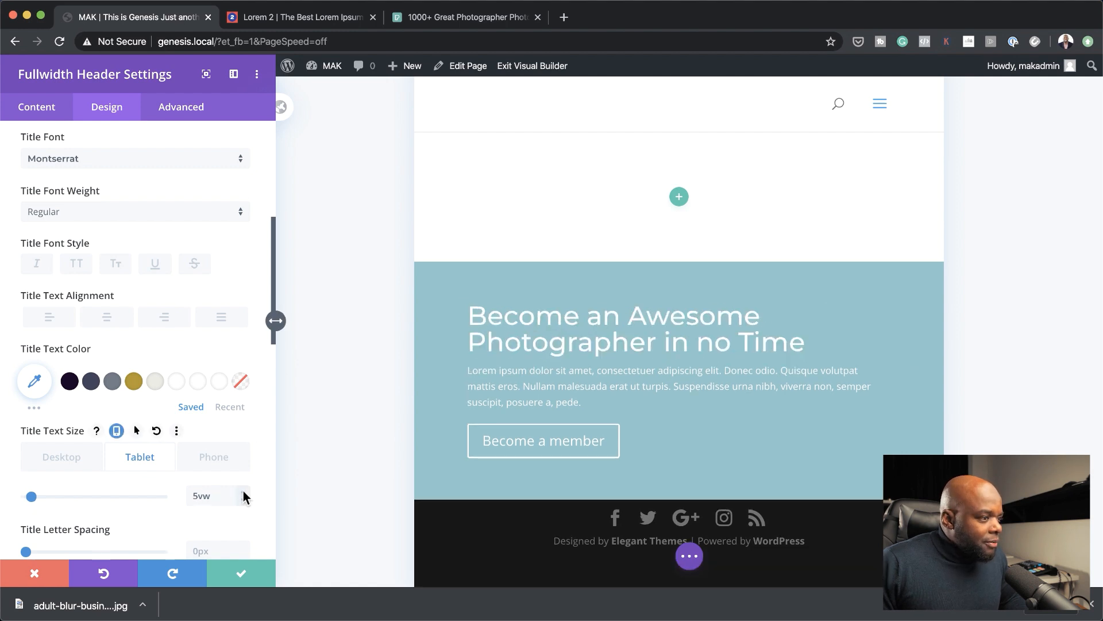
- Set the title text size to 7vw for phones and review the title in the tablet and desktop views
click(223, 465)
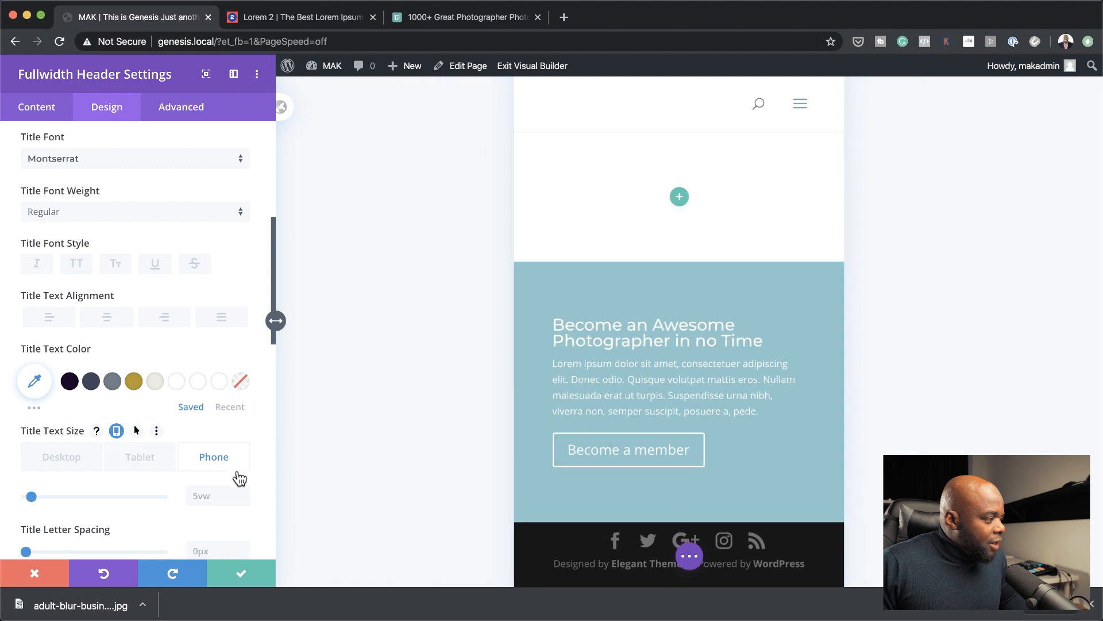
click(245, 492)
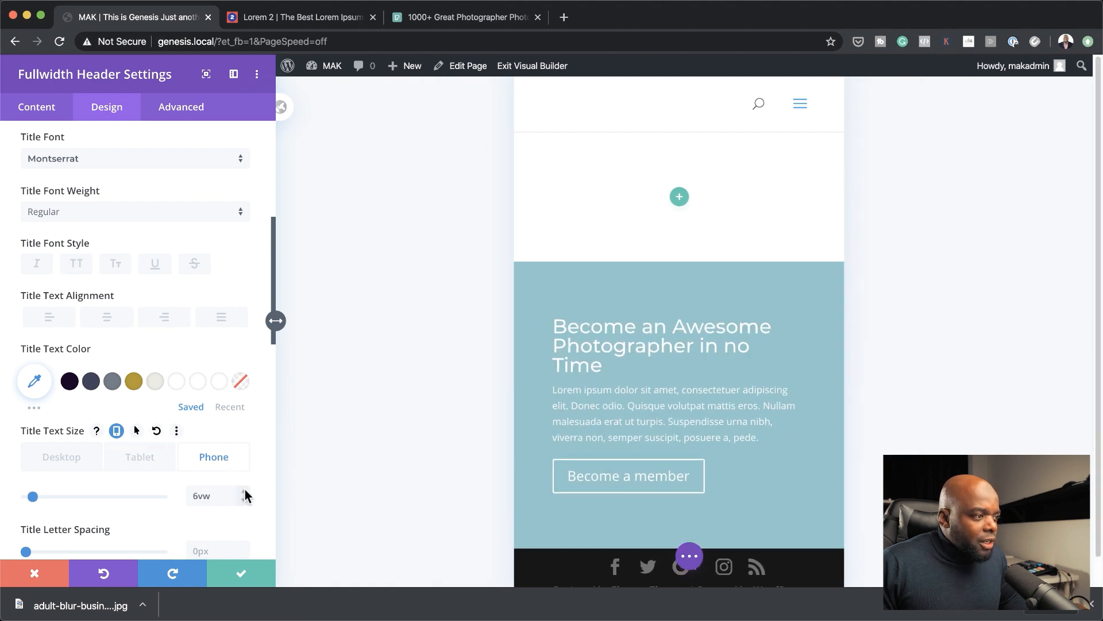
click(244, 493)
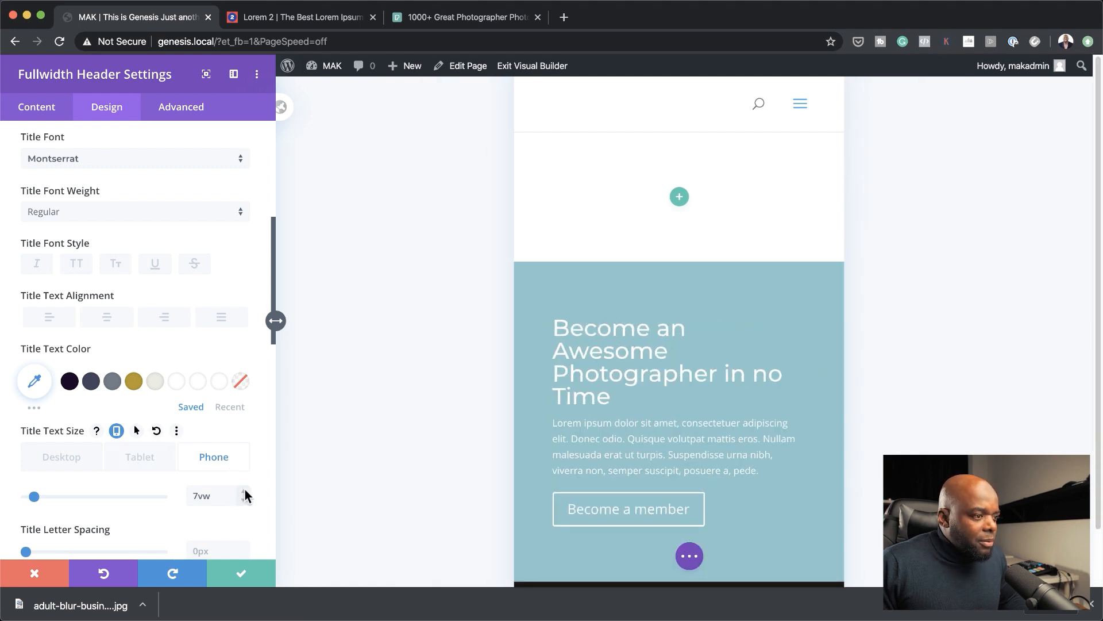
click(141, 466)
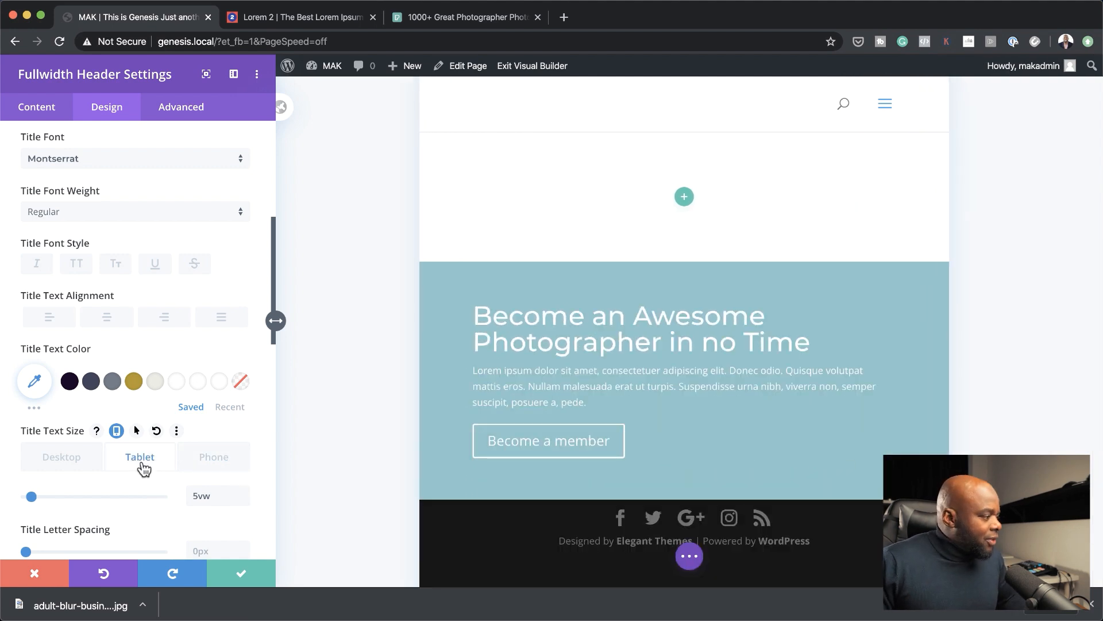
scroll(153, 504, down, 1)
click(79, 449)
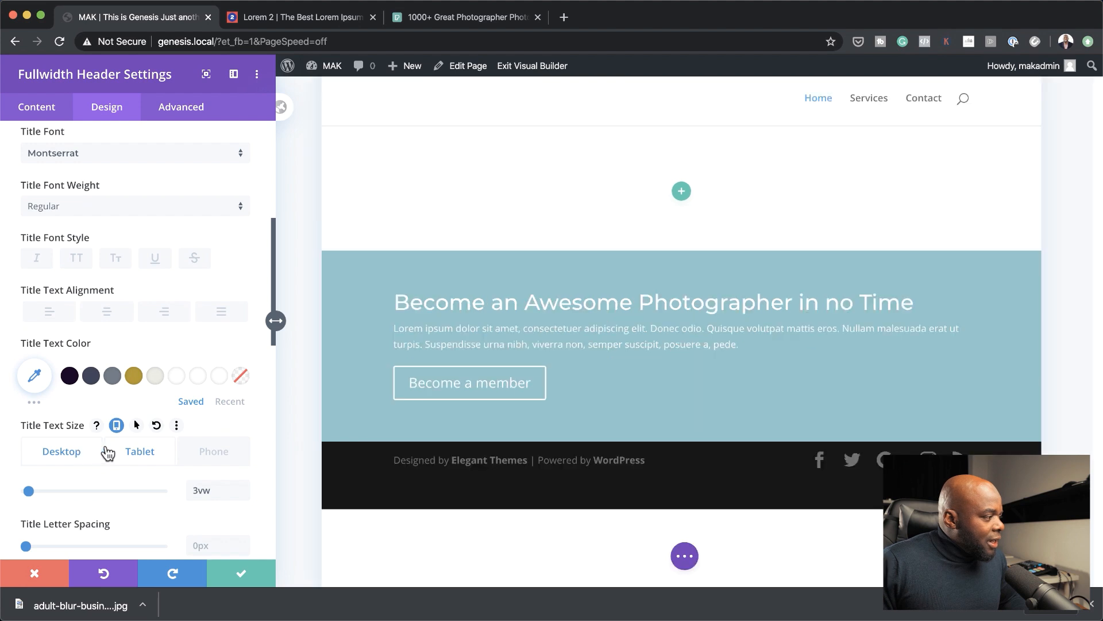
- Set the title's line height to 1.1em, checking its appearance in the tablet, phone and desktop views
scroll(185, 477, down, 4)
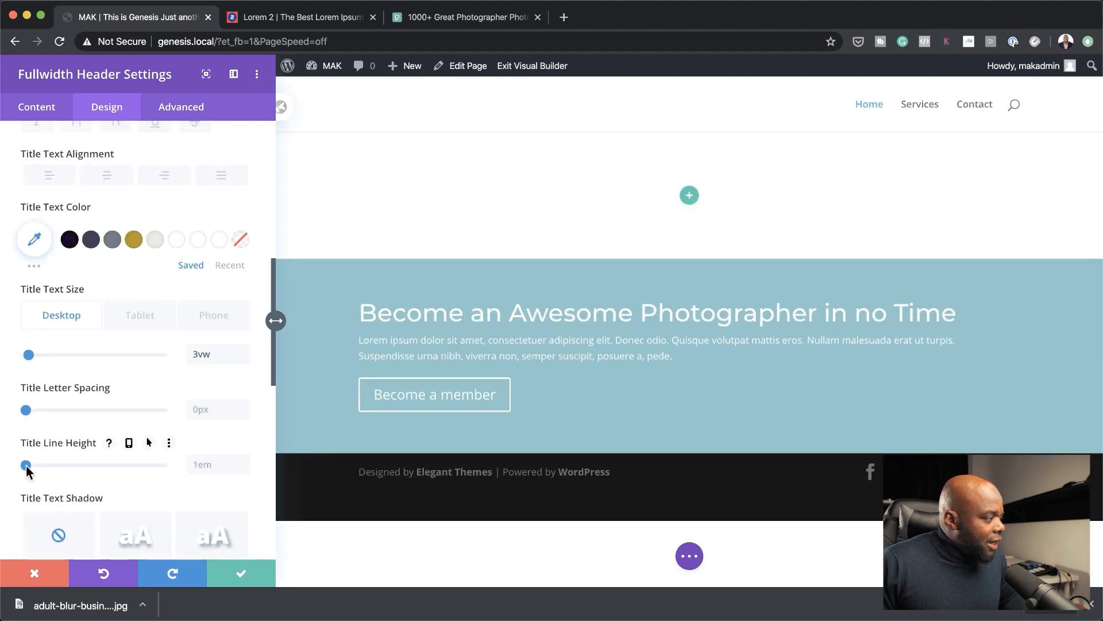
drag(26, 465, 39, 471)
click(149, 318)
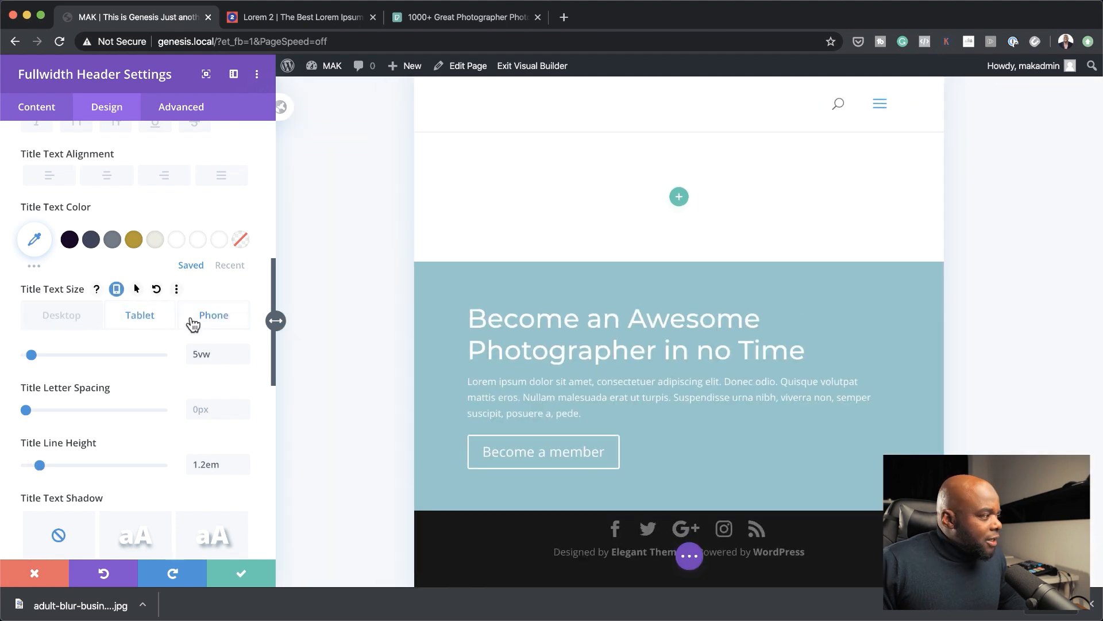
click(217, 322)
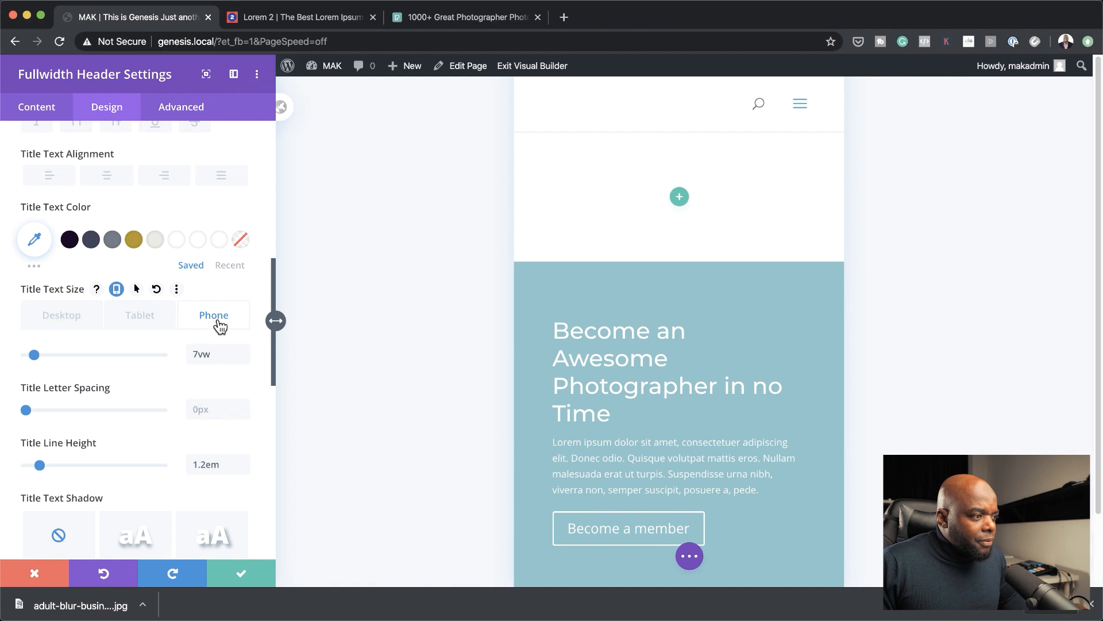
click(146, 318)
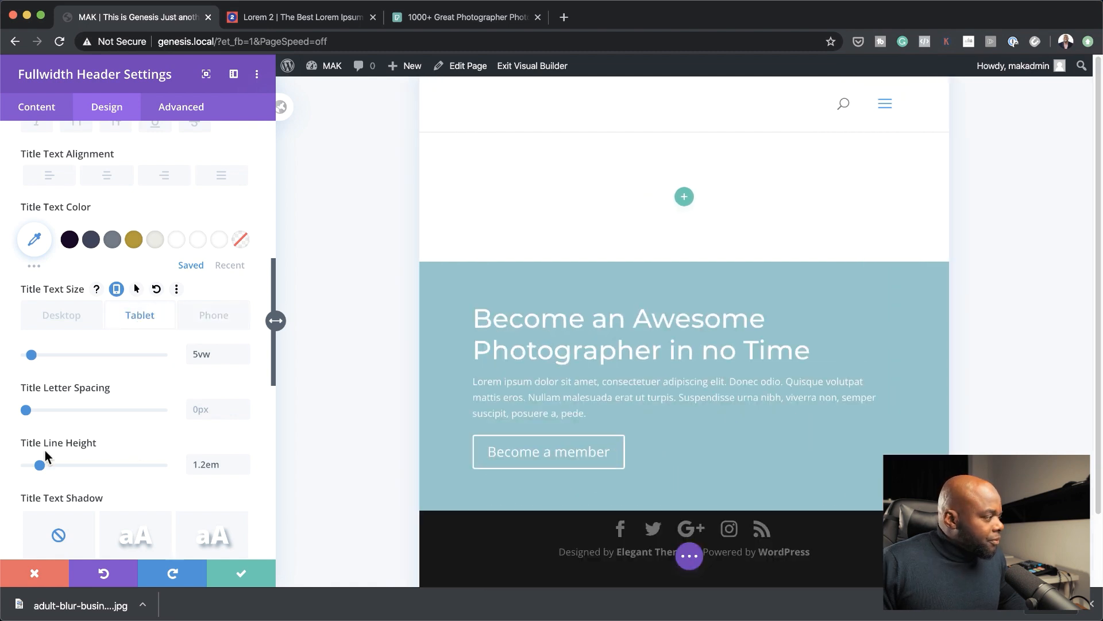
drag(40, 464, 35, 470)
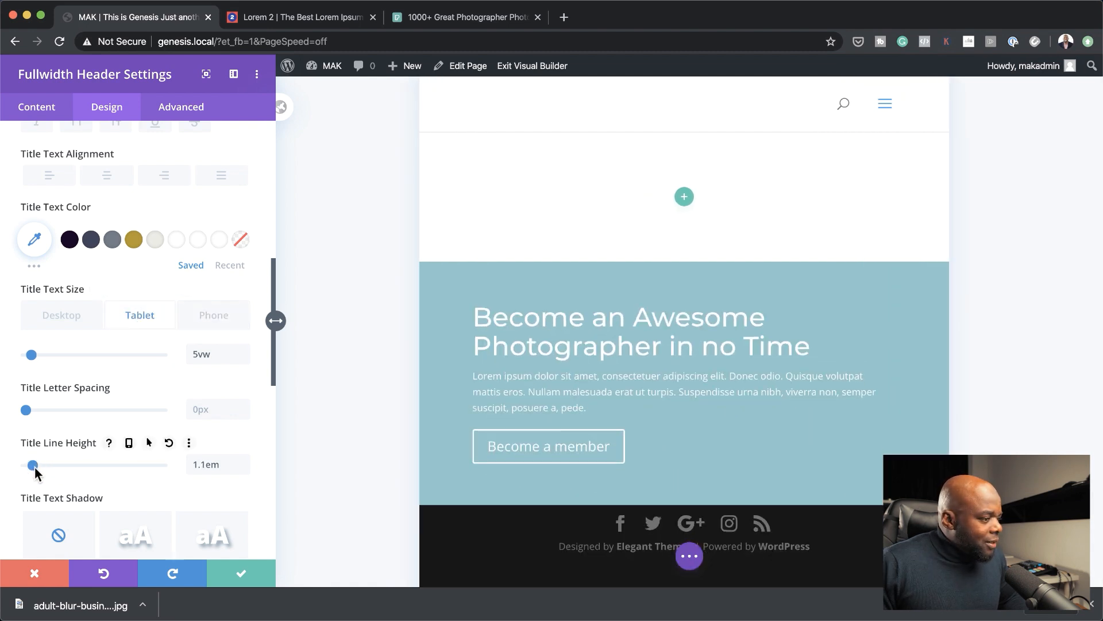
click(65, 316)
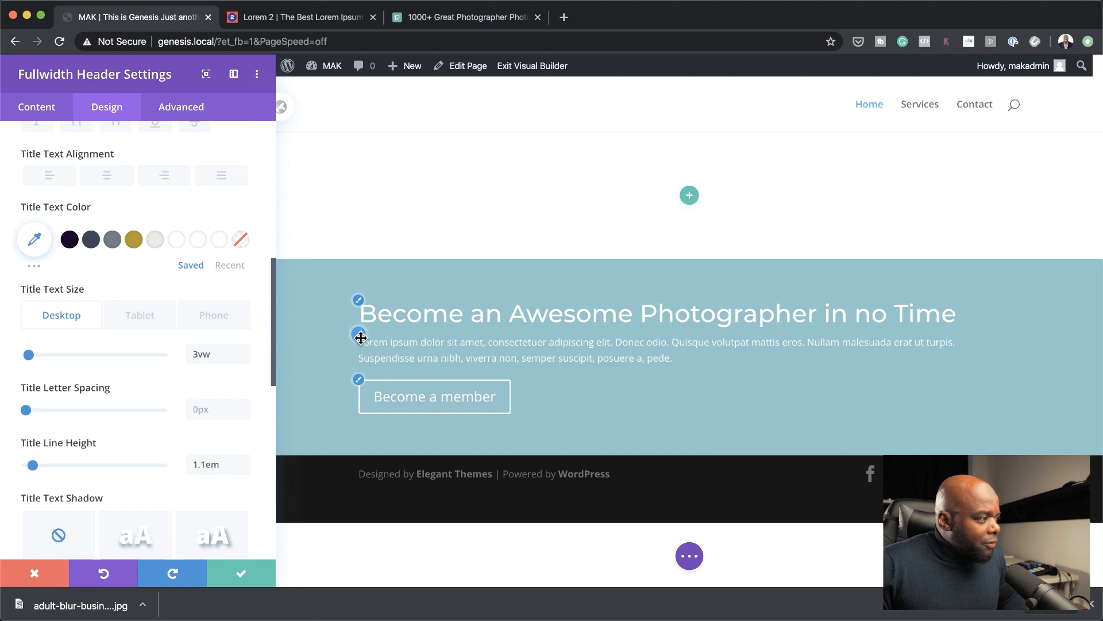
- Set the header's body text font to Montserrat
click(359, 335)
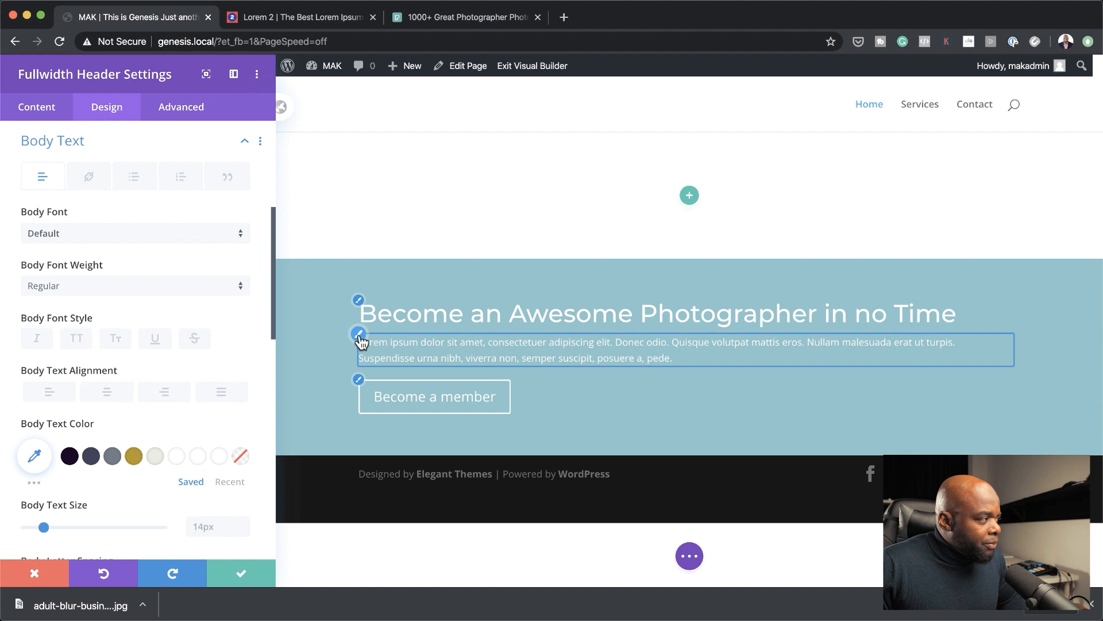
click(119, 236)
click(115, 193)
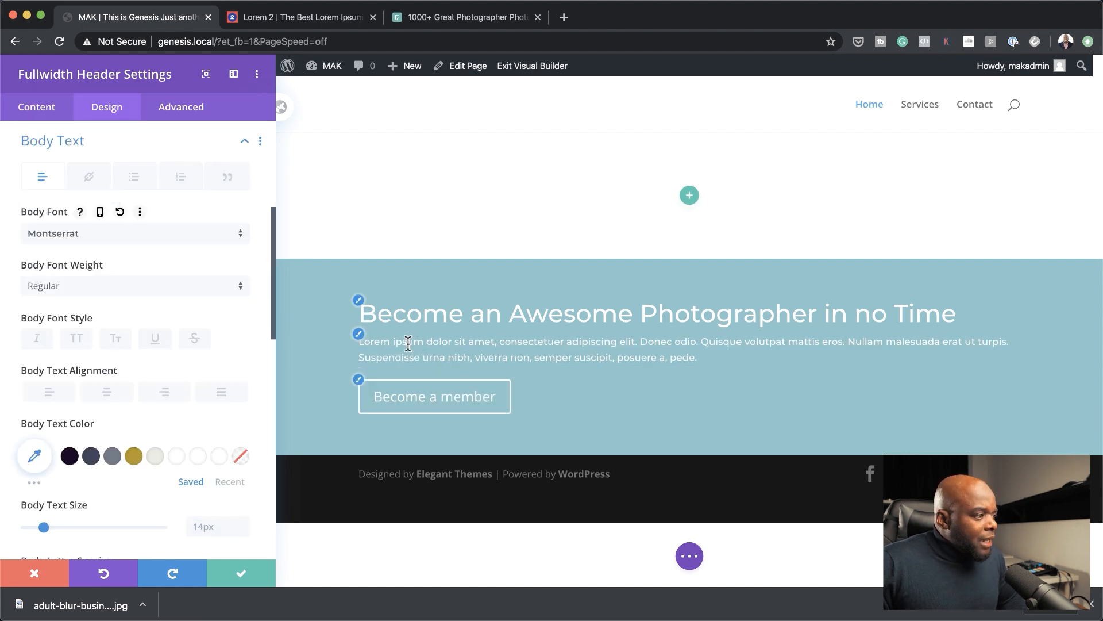
click(380, 345)
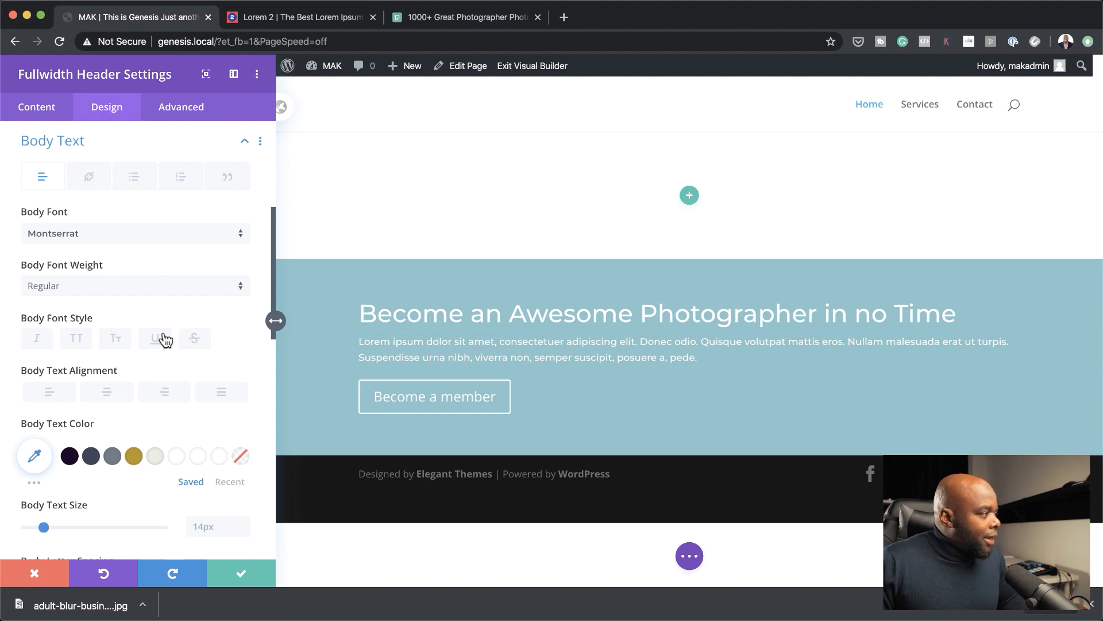
- Make the fullwidth header fullscreen in its layout options
scroll(172, 343, up, 5)
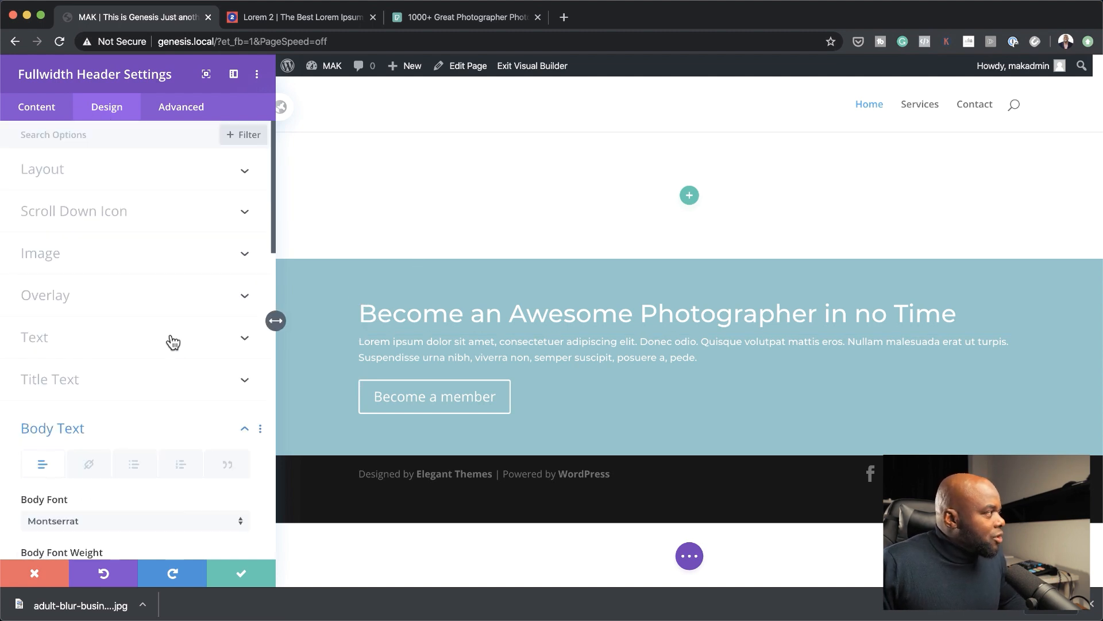
click(83, 178)
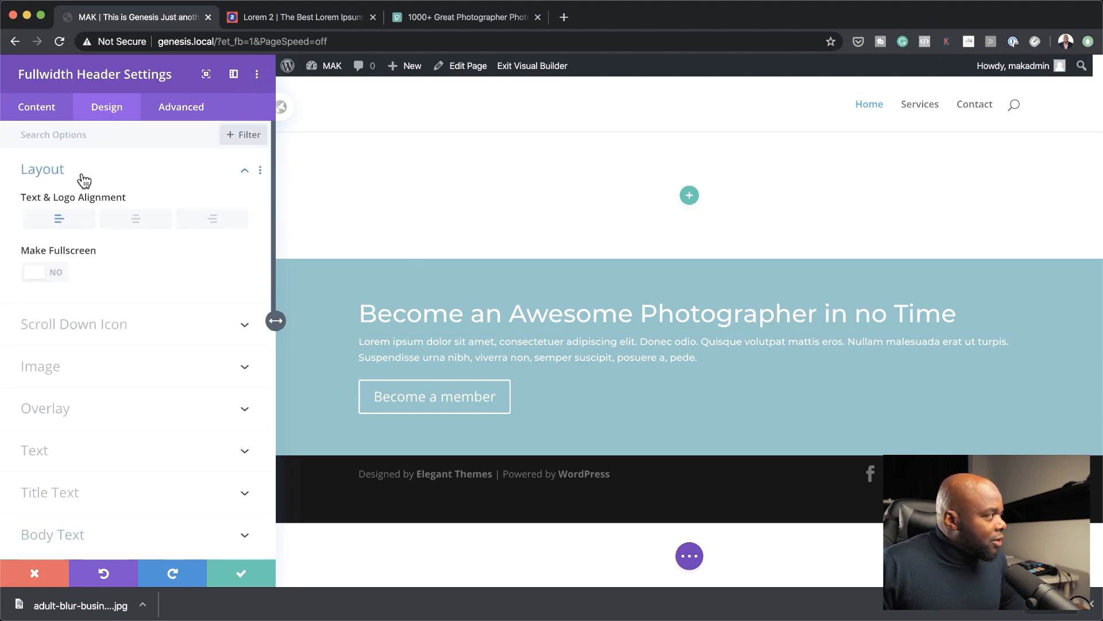
click(58, 274)
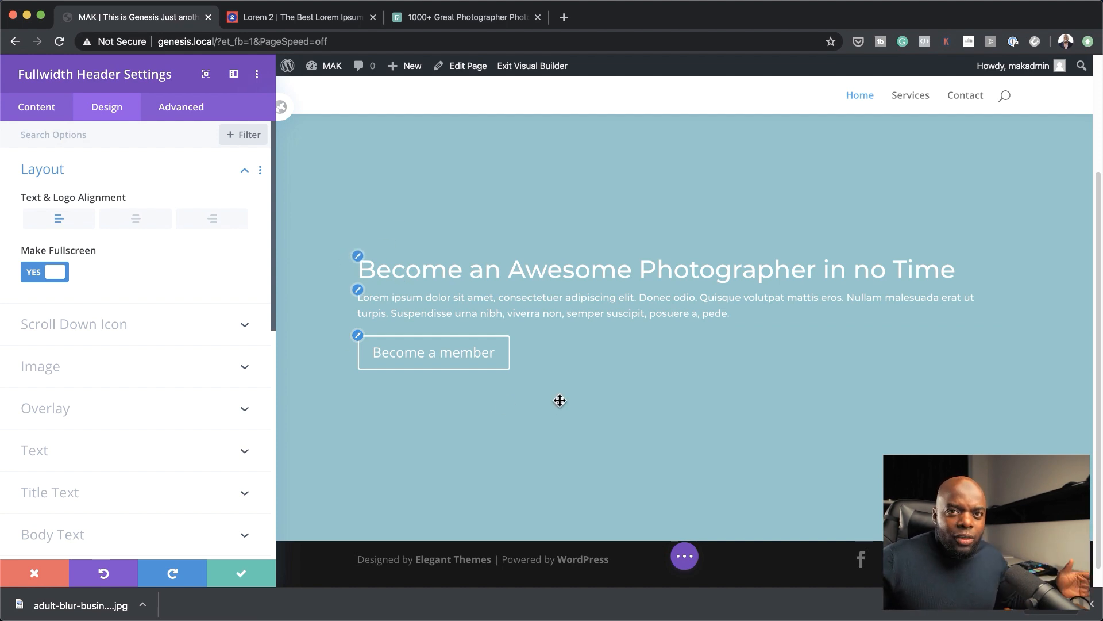
- Reduce the header's content width to 56% in its sizing options
scroll(165, 446, down, 5)
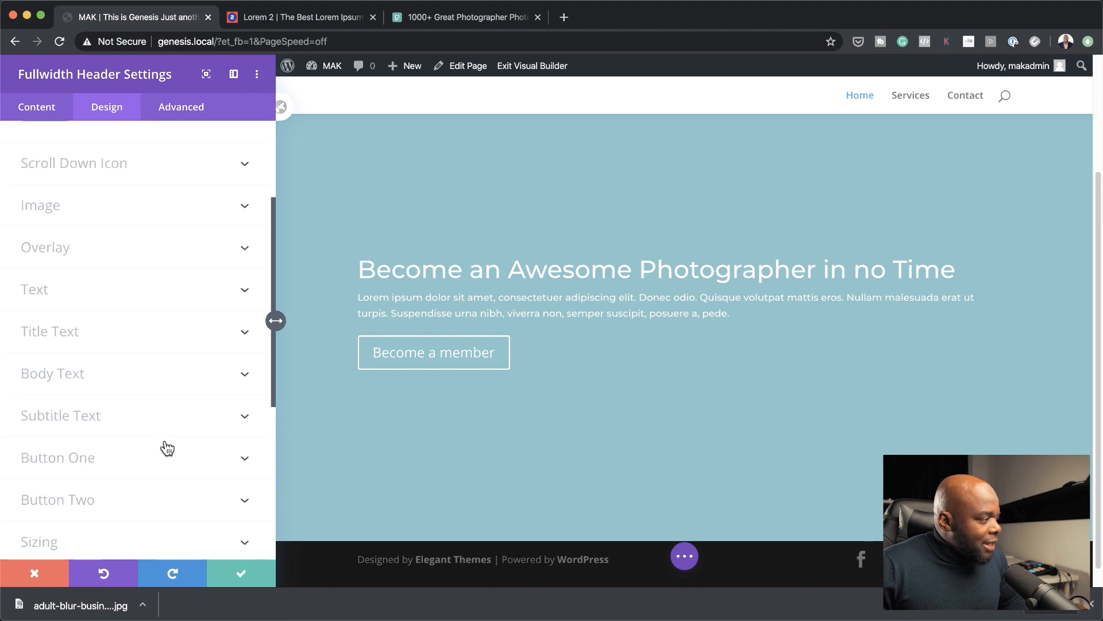
scroll(132, 462, down, 2)
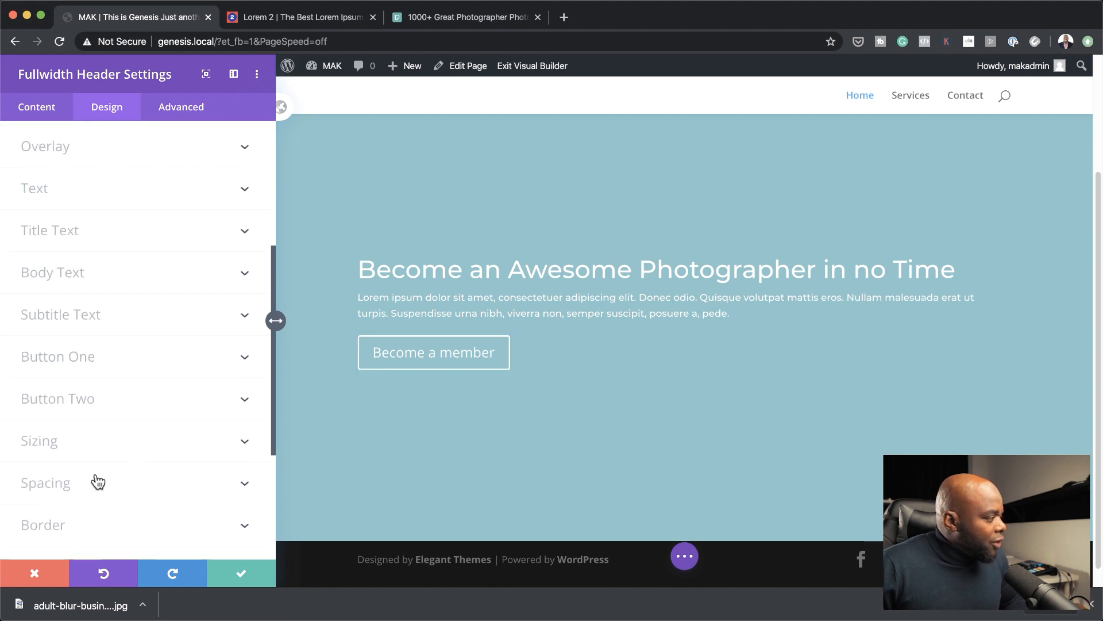
click(56, 444)
drag(164, 196, 104, 198)
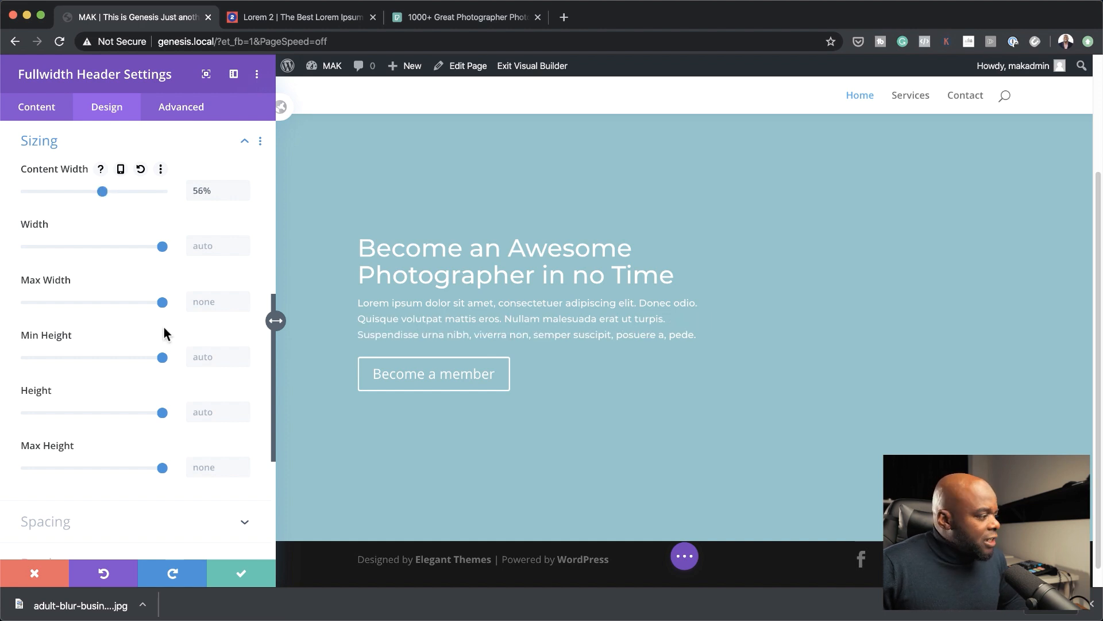
- Set the header's content width to 80% for tablet and 86% for phone, and return to the desktop view
click(122, 169)
click(136, 196)
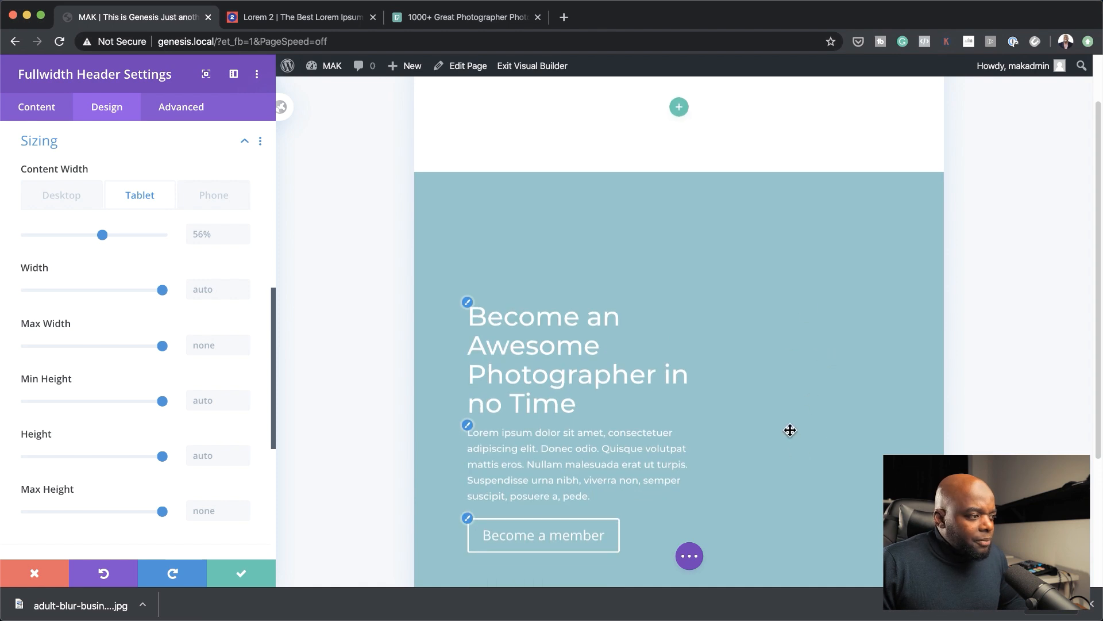
scroll(791, 430, down, 1)
drag(105, 235, 135, 236)
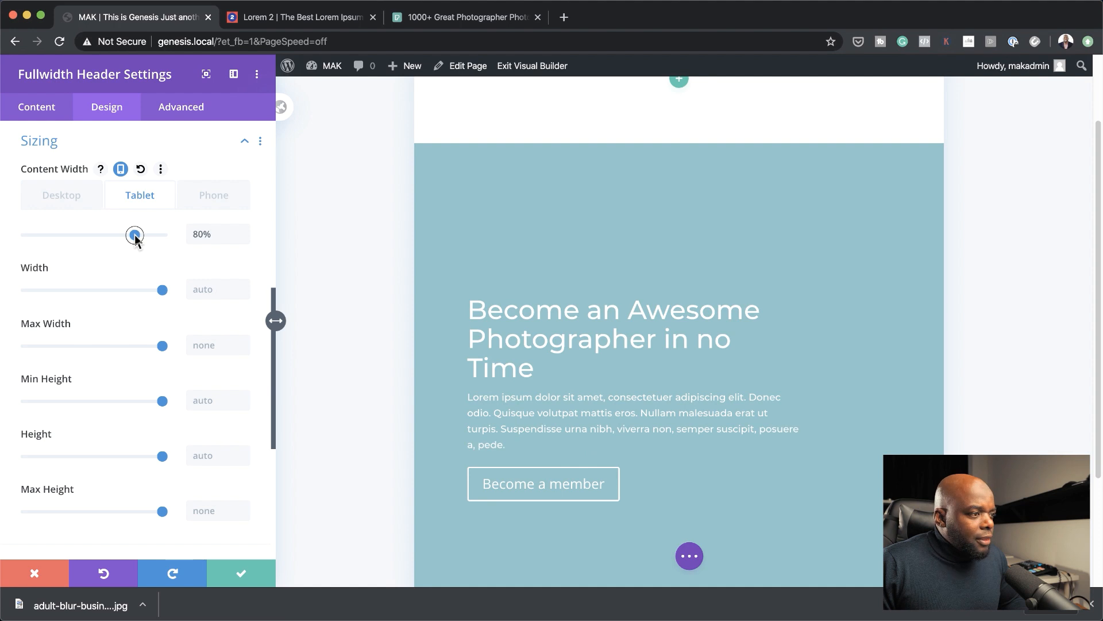
click(215, 197)
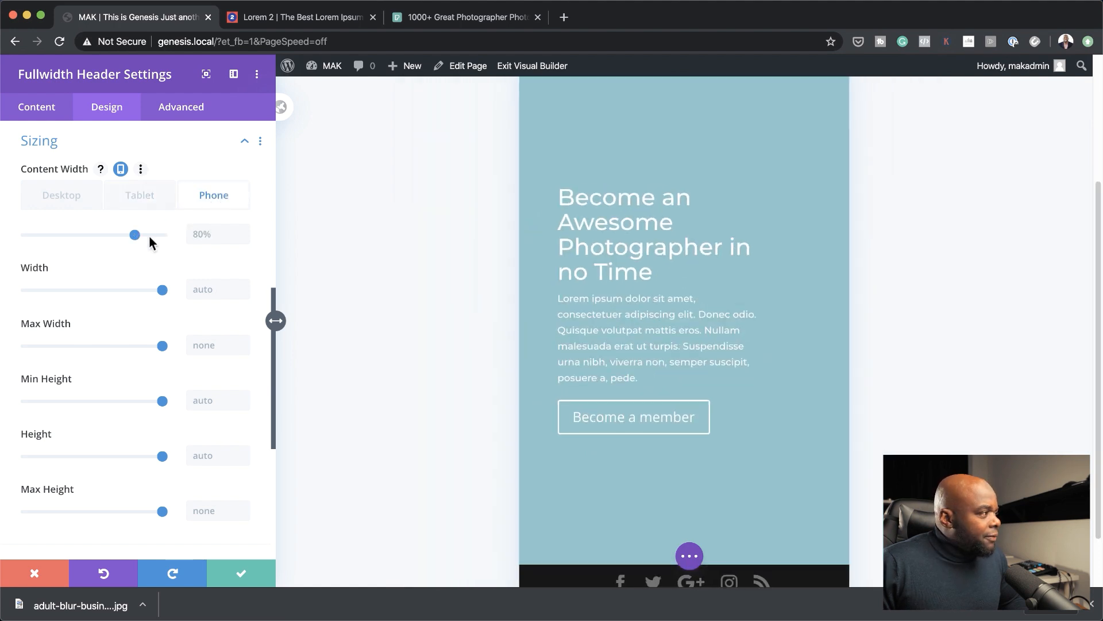
drag(135, 236, 143, 238)
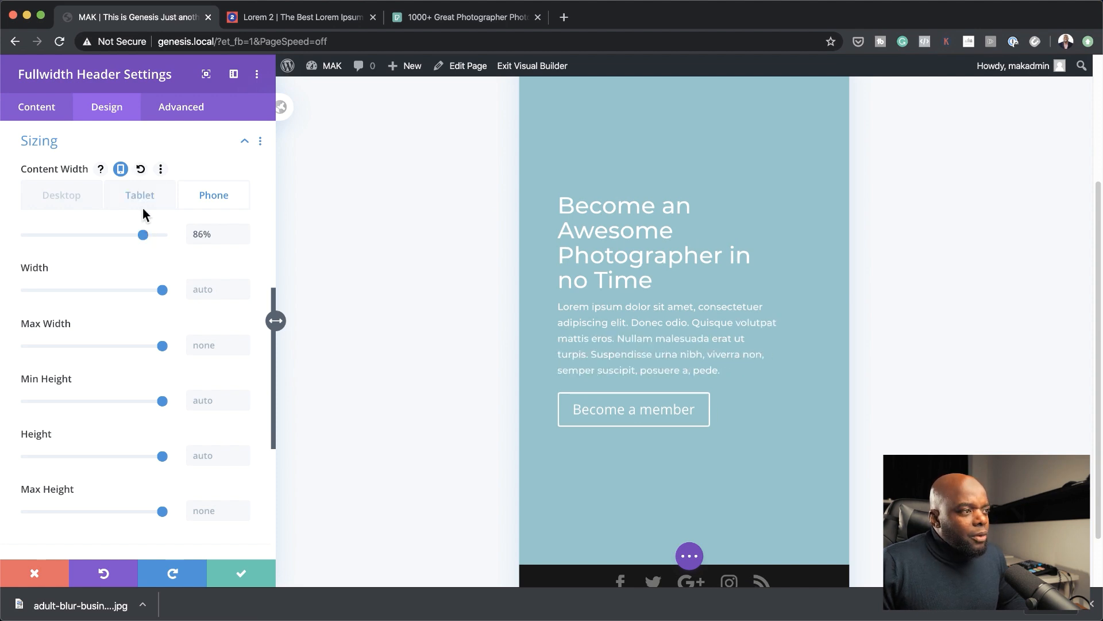
click(69, 198)
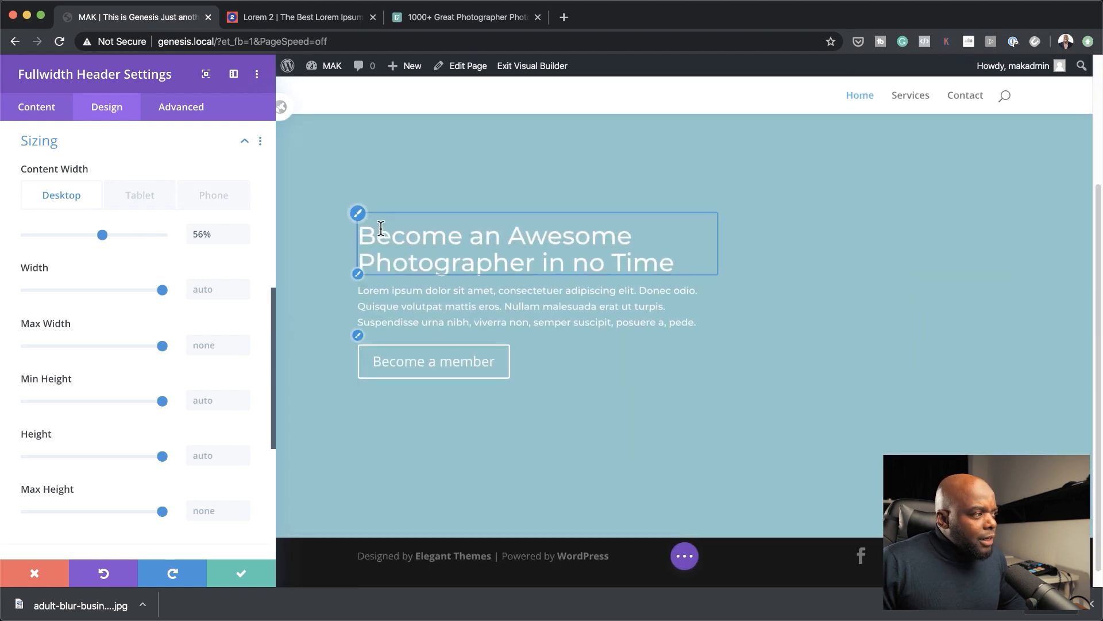
- Set the title's font weight to Semi Bold and check the title in the tablet and desktop views
click(359, 224)
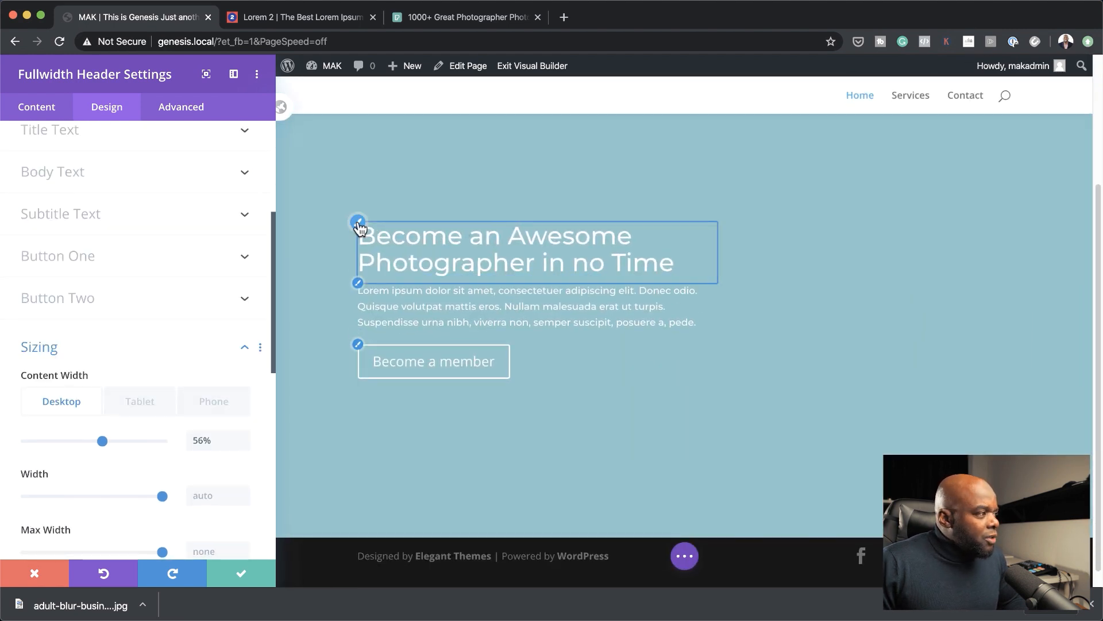
click(96, 300)
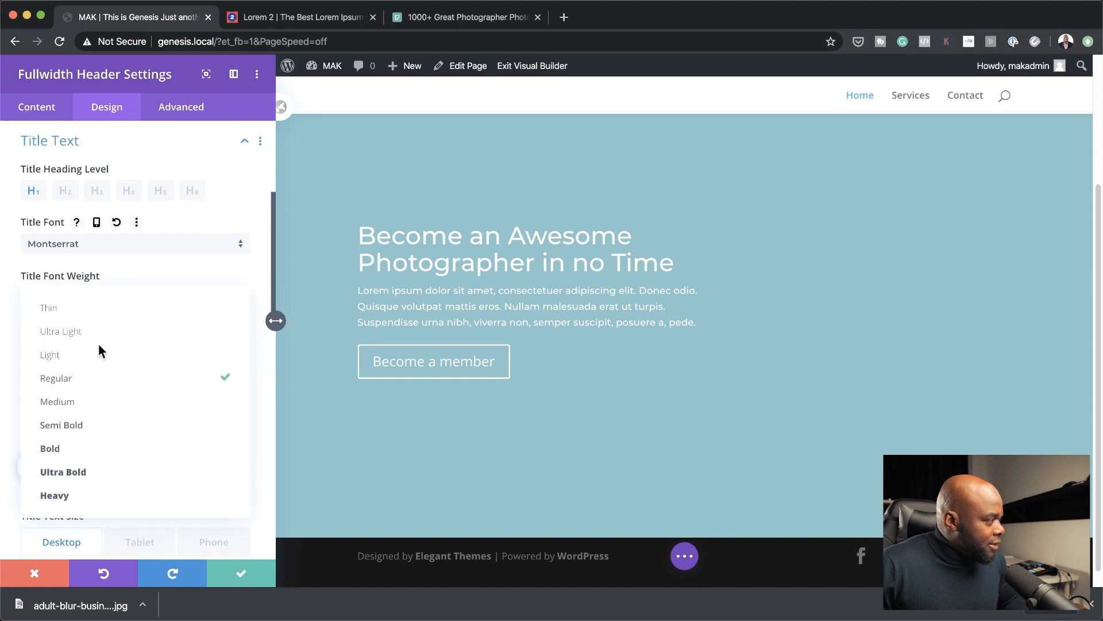
click(106, 426)
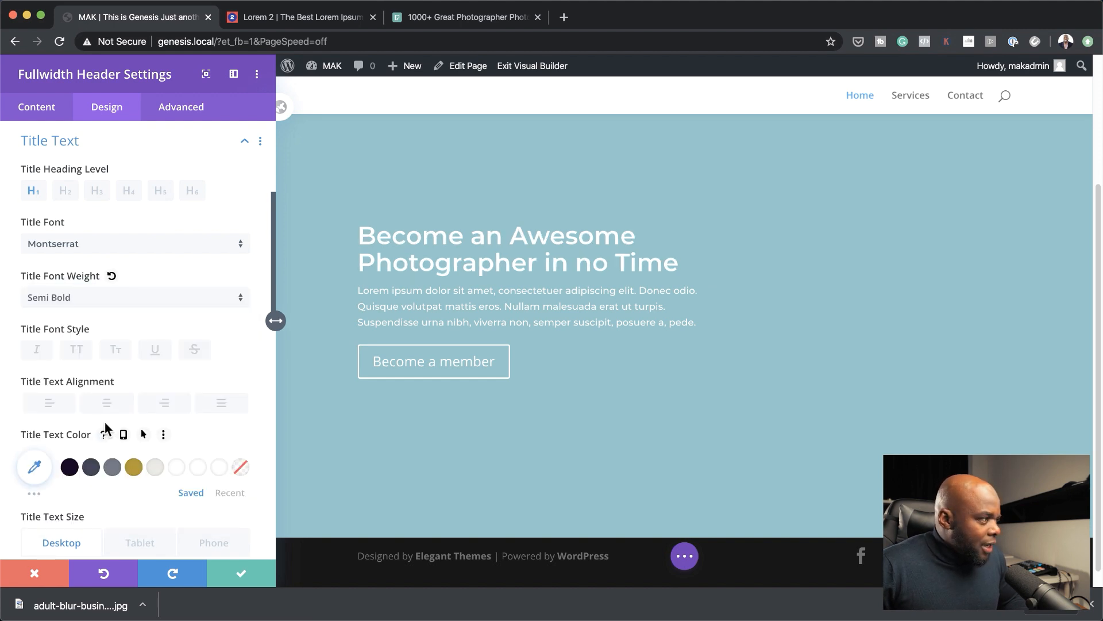
scroll(167, 469, down, 2)
click(151, 466)
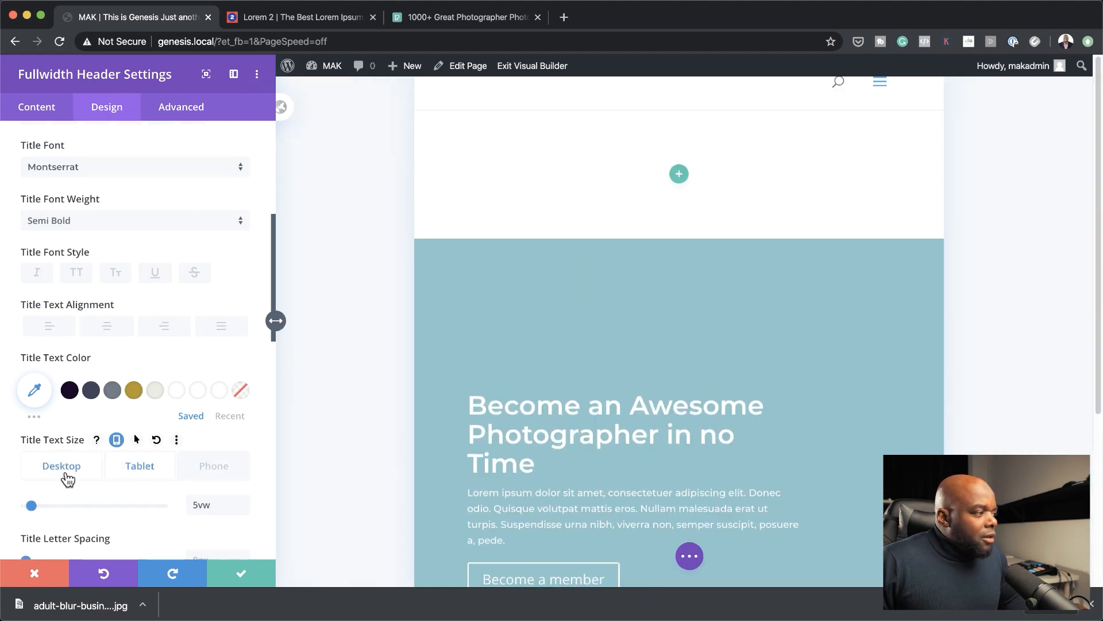
click(68, 479)
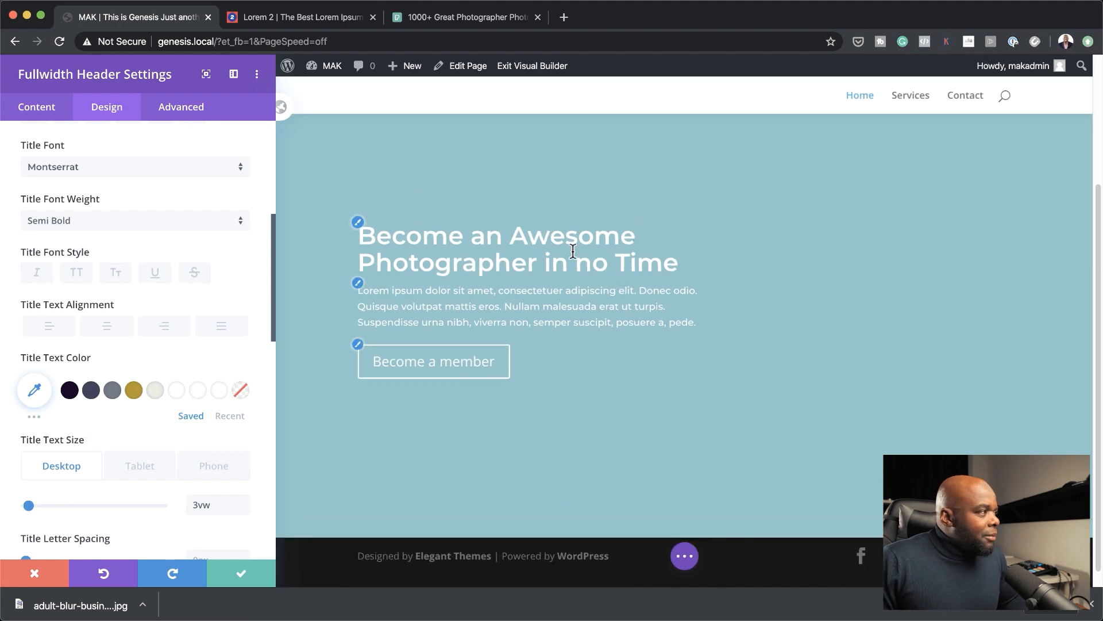
- Remove the header's background color and use adult-blur-business-camera-108148.jpg from the media library as its background image
click(43, 113)
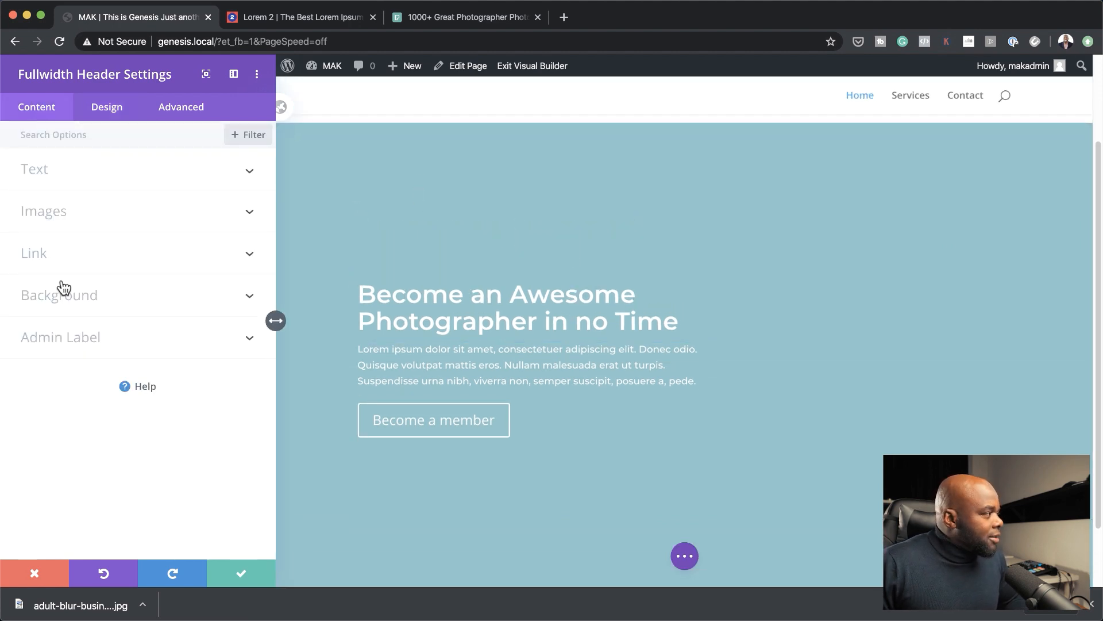
click(82, 300)
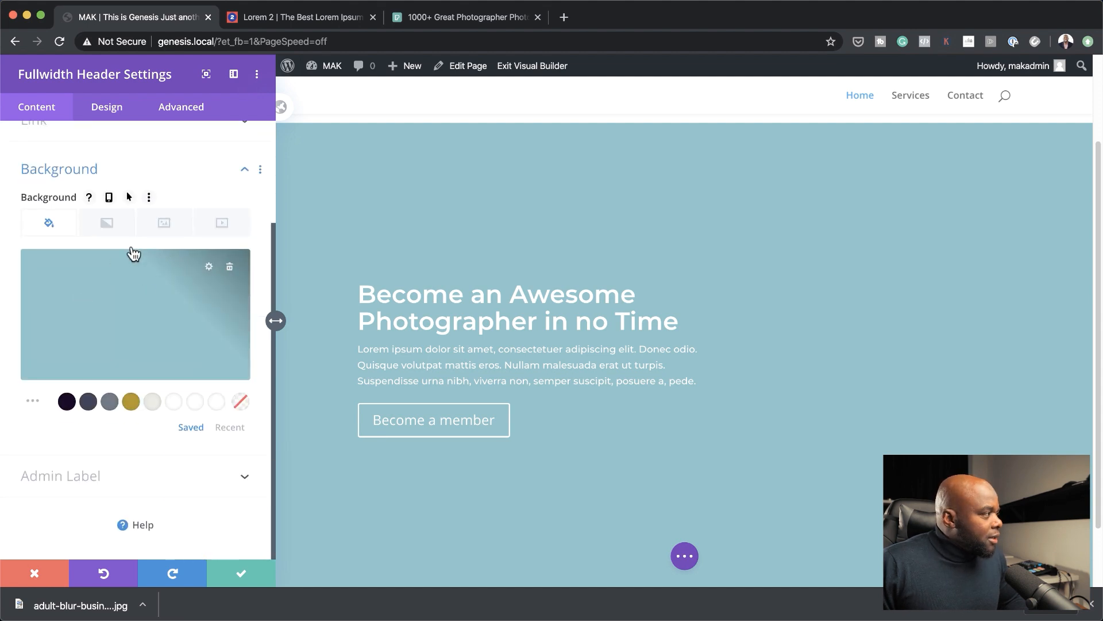
click(230, 273)
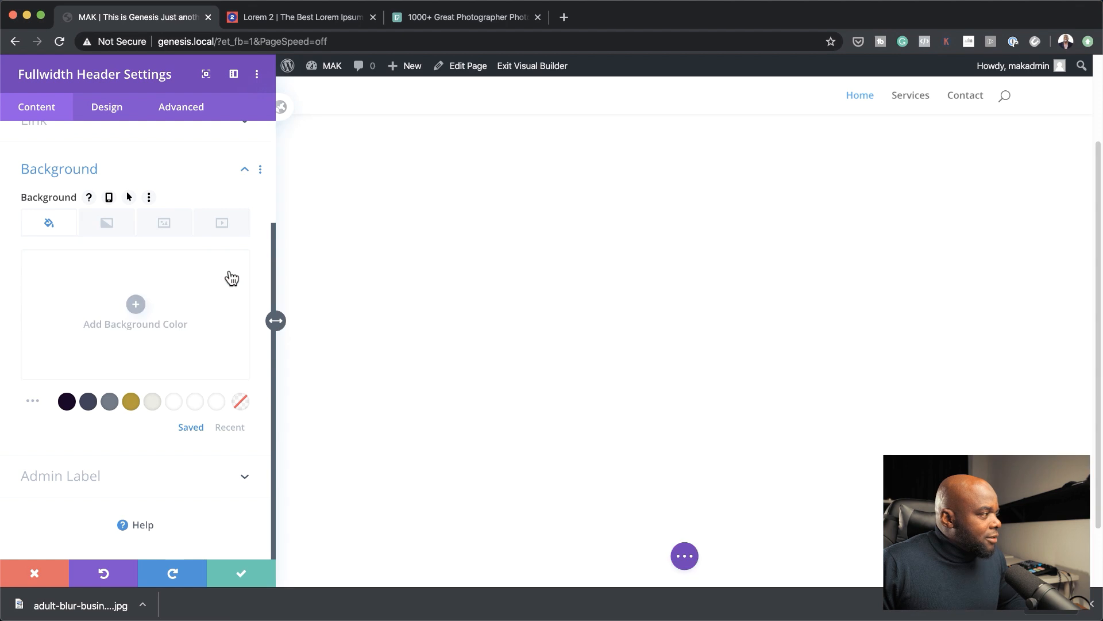
click(165, 229)
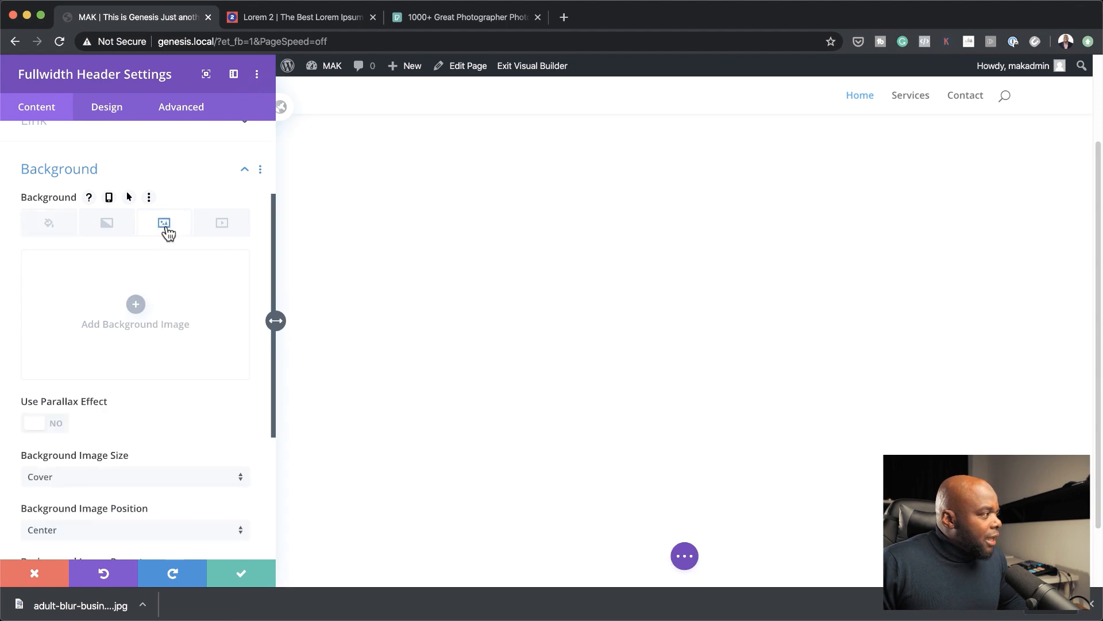
click(136, 305)
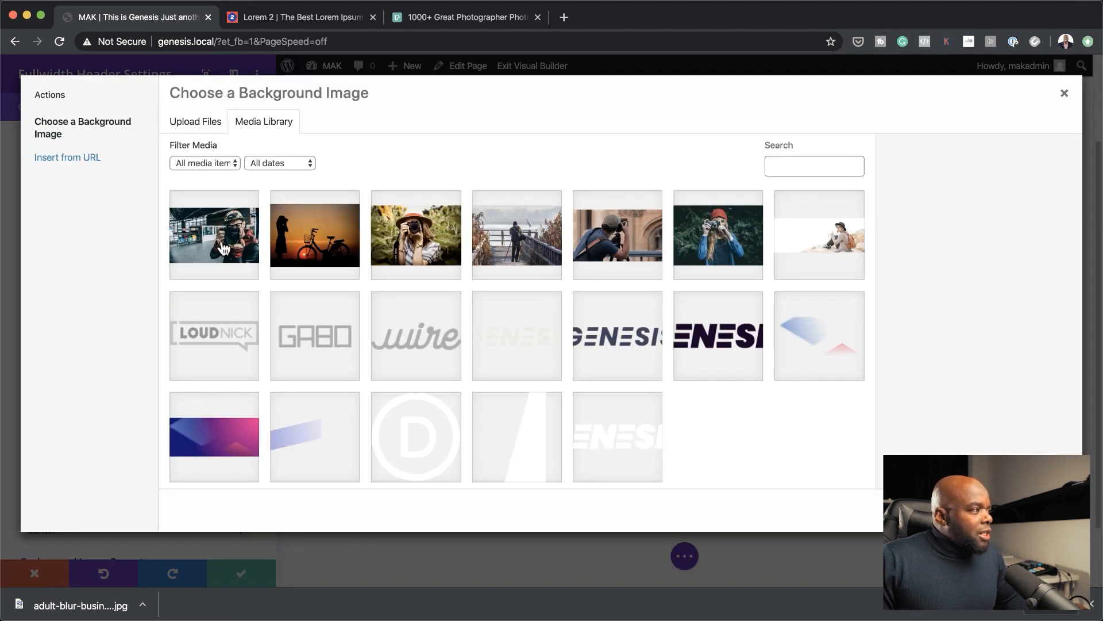
click(222, 240)
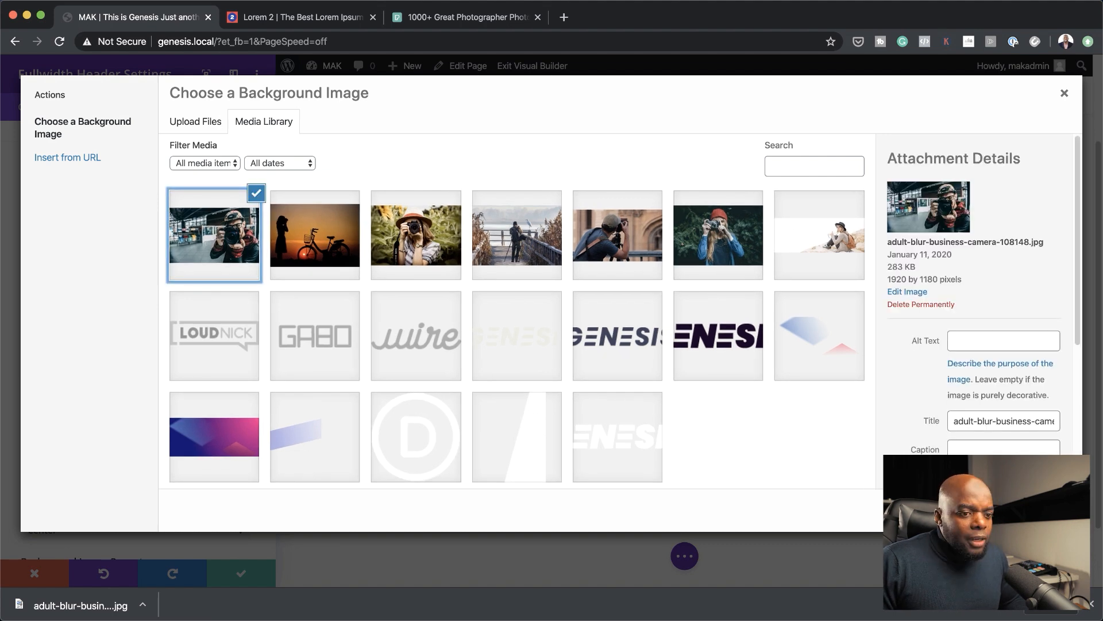
click(1027, 510)
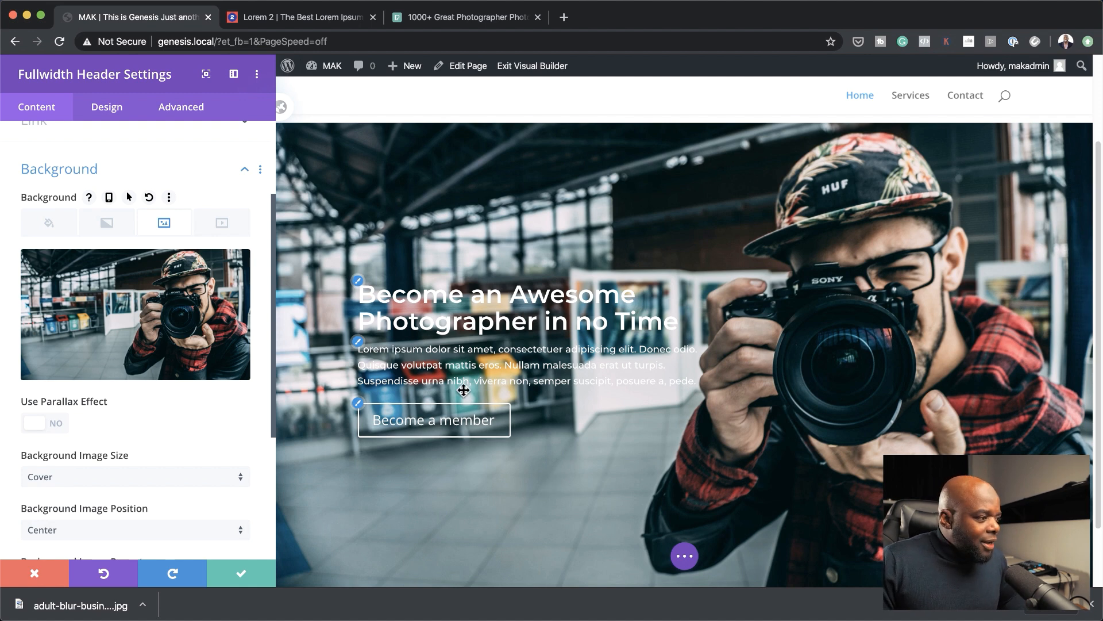
- Add a background gradient to the header running from #1c0626 to transparent
click(114, 225)
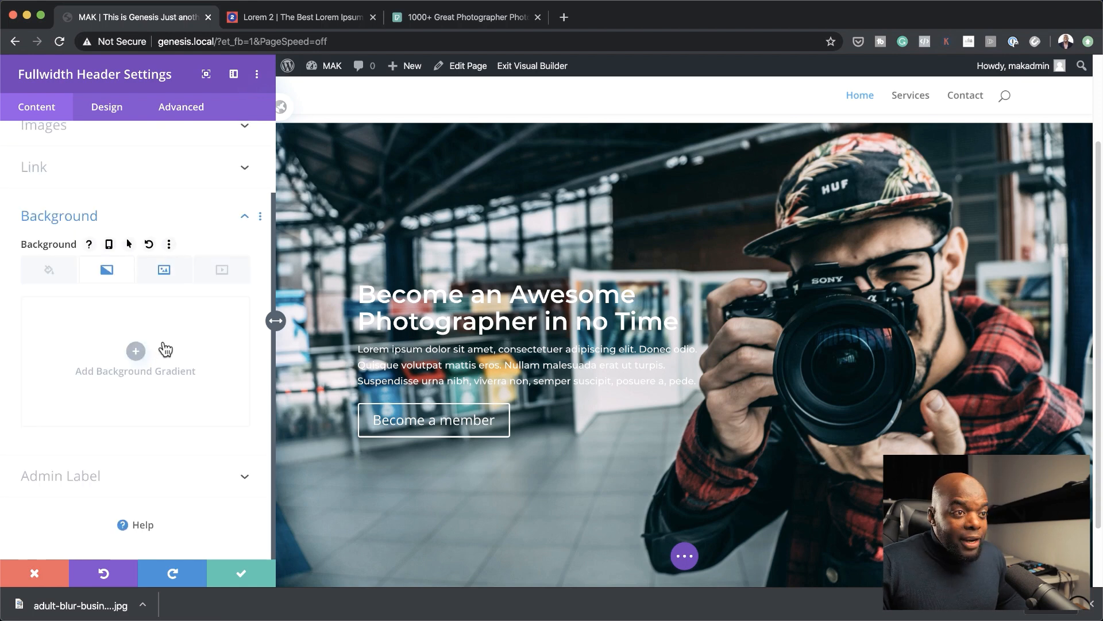
click(135, 351)
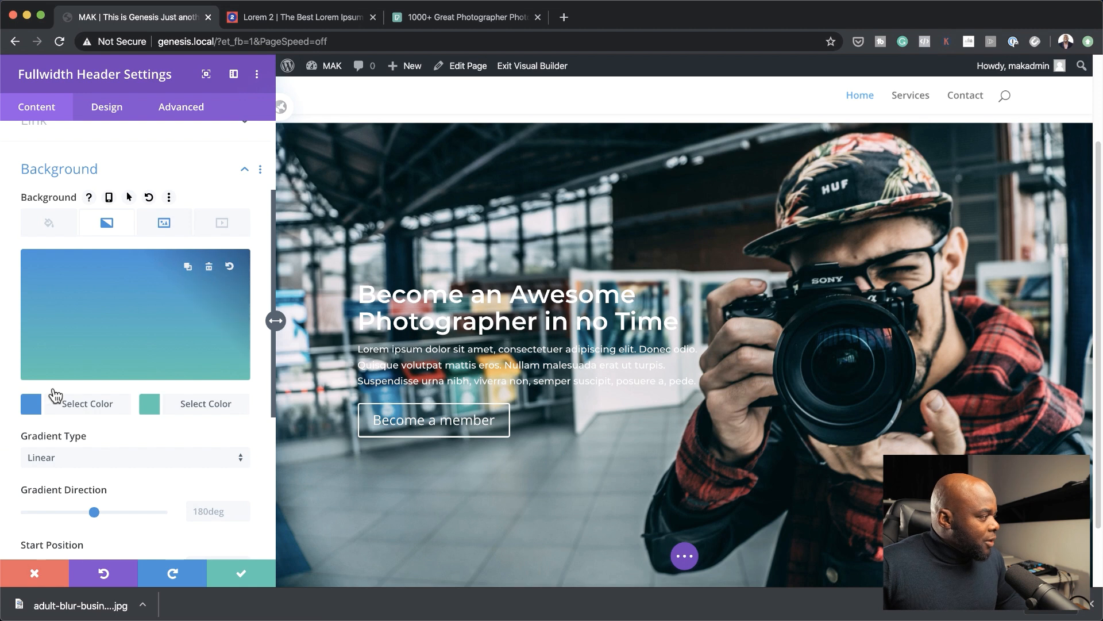
click(35, 405)
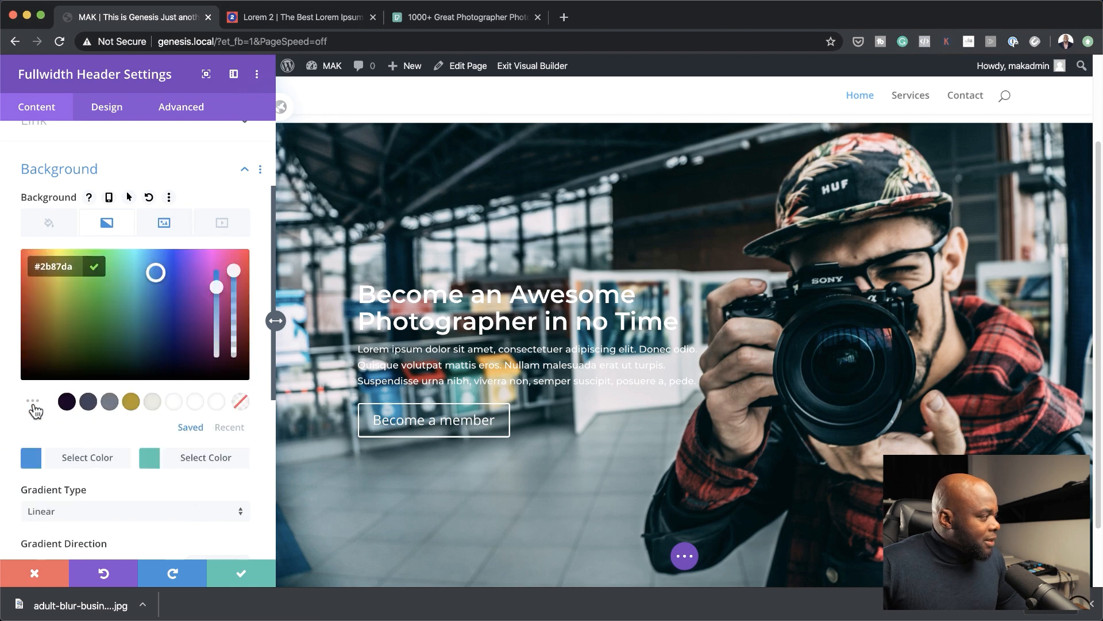
click(68, 403)
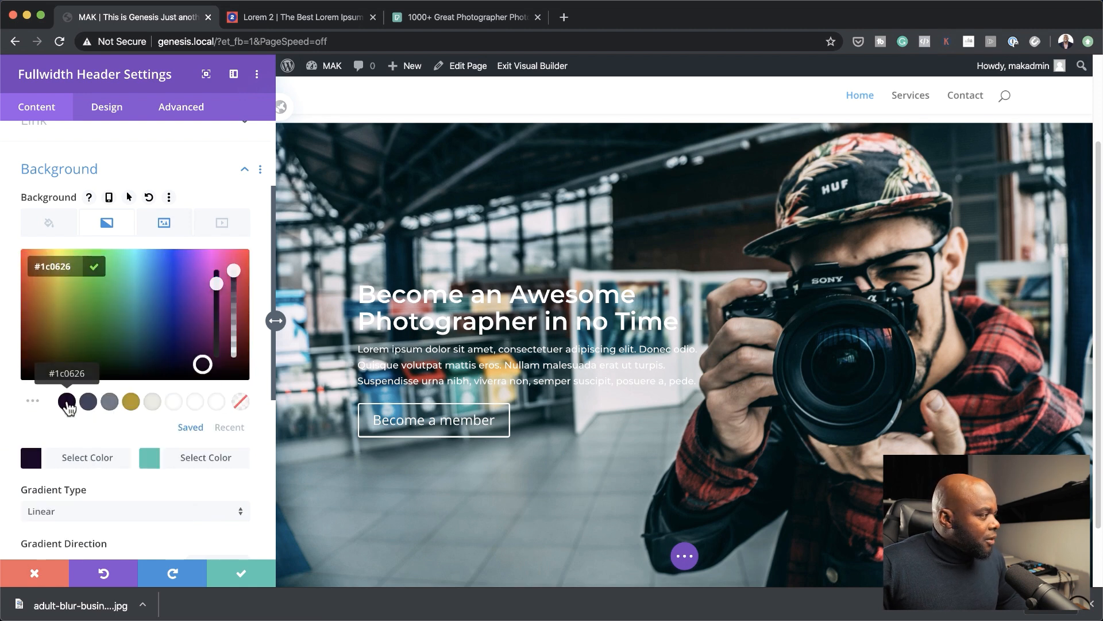
click(150, 458)
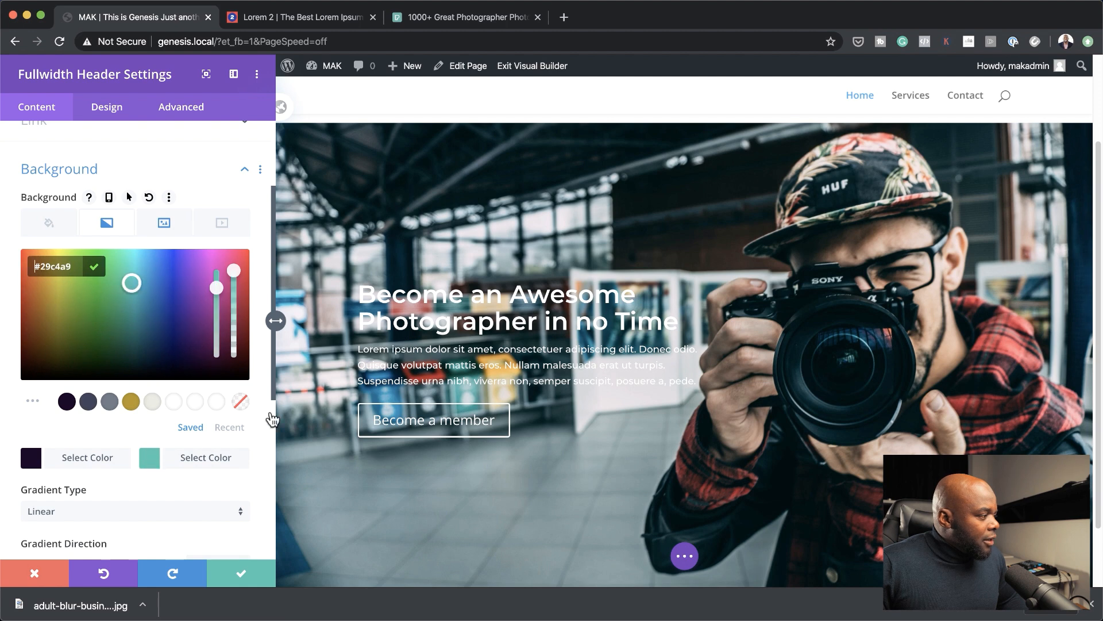
click(240, 402)
- Place the gradient above the background image and set its direction to 94deg
scroll(232, 442, down, 2)
scroll(232, 441, down, 6)
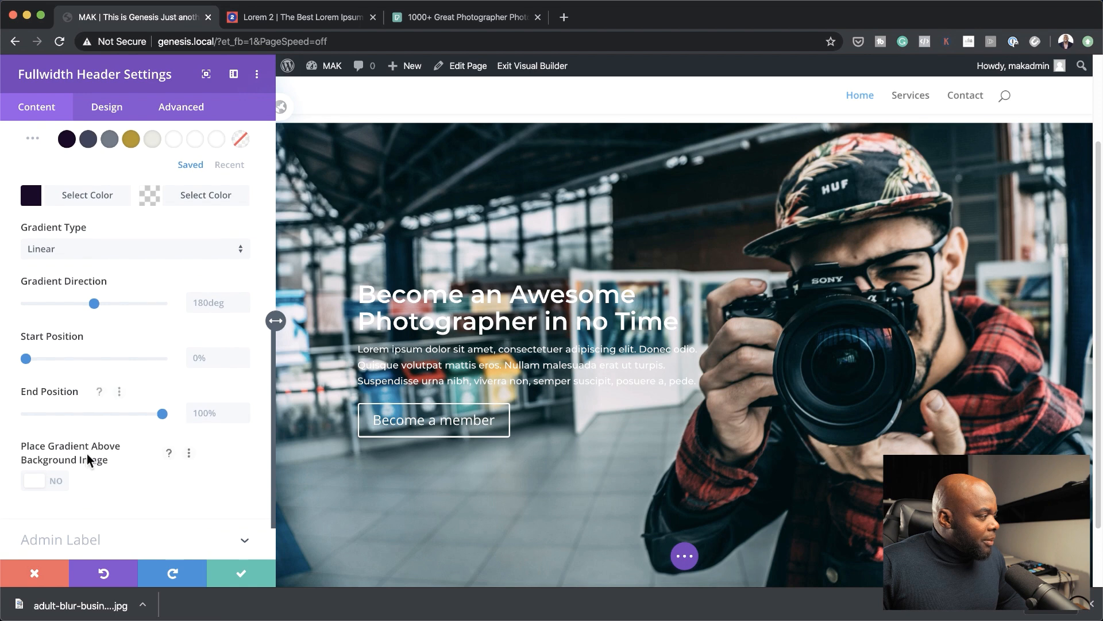
click(57, 482)
scroll(59, 488, down, 2)
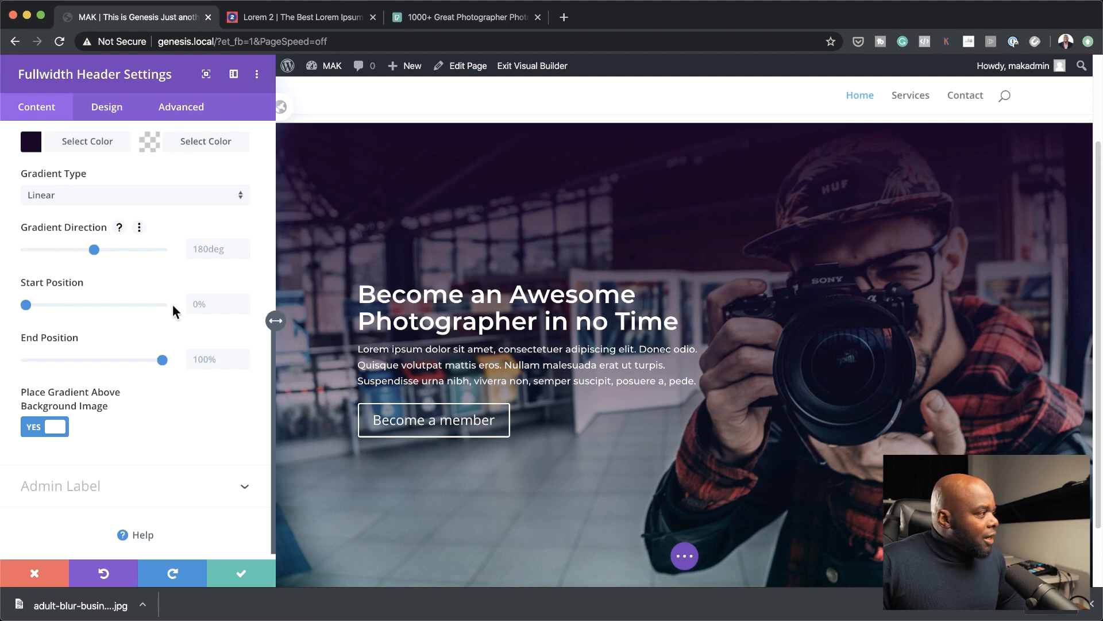
drag(91, 250, 65, 253)
drag(63, 254, 62, 254)
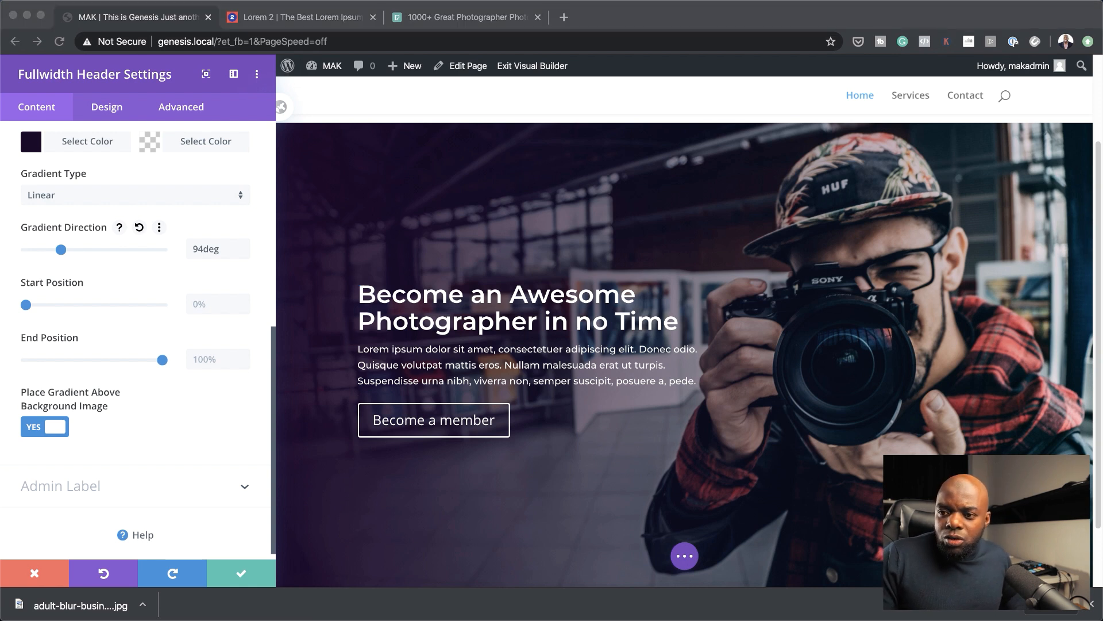
- Change the gradient's first color to #2B2D42 and darken it to #1d1b2d
scroll(136, 242, up, 3)
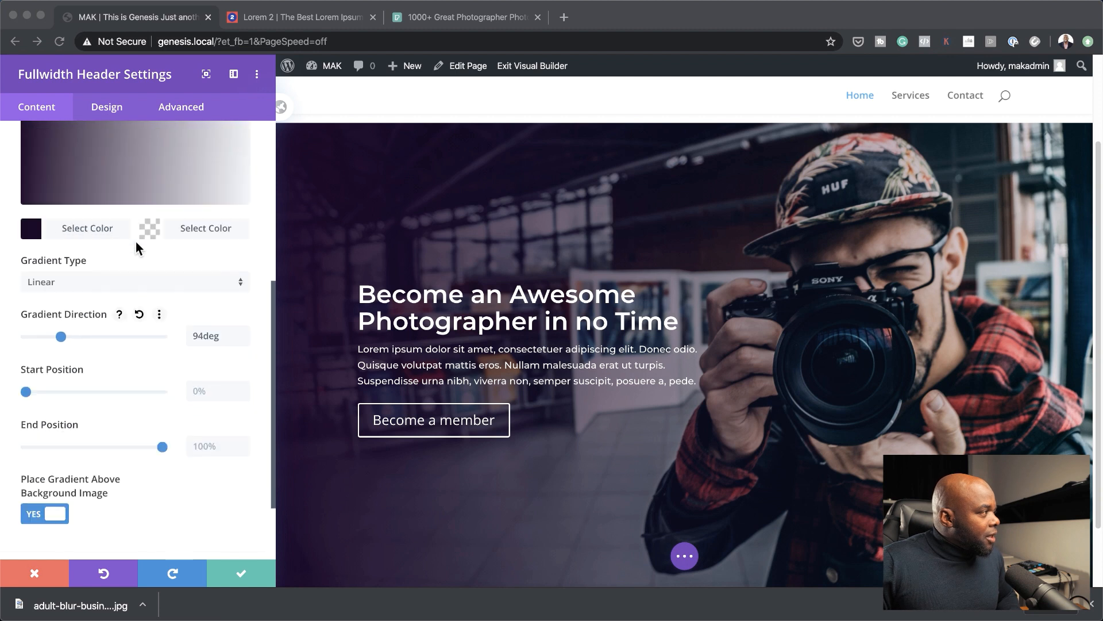
click(33, 230)
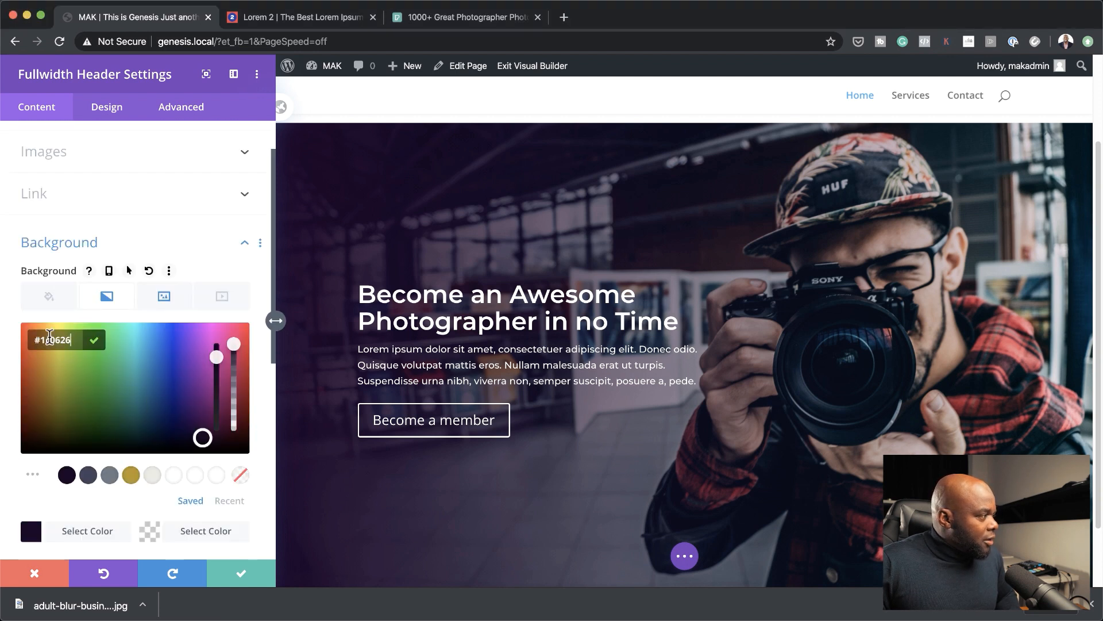
drag(43, 339, 70, 340)
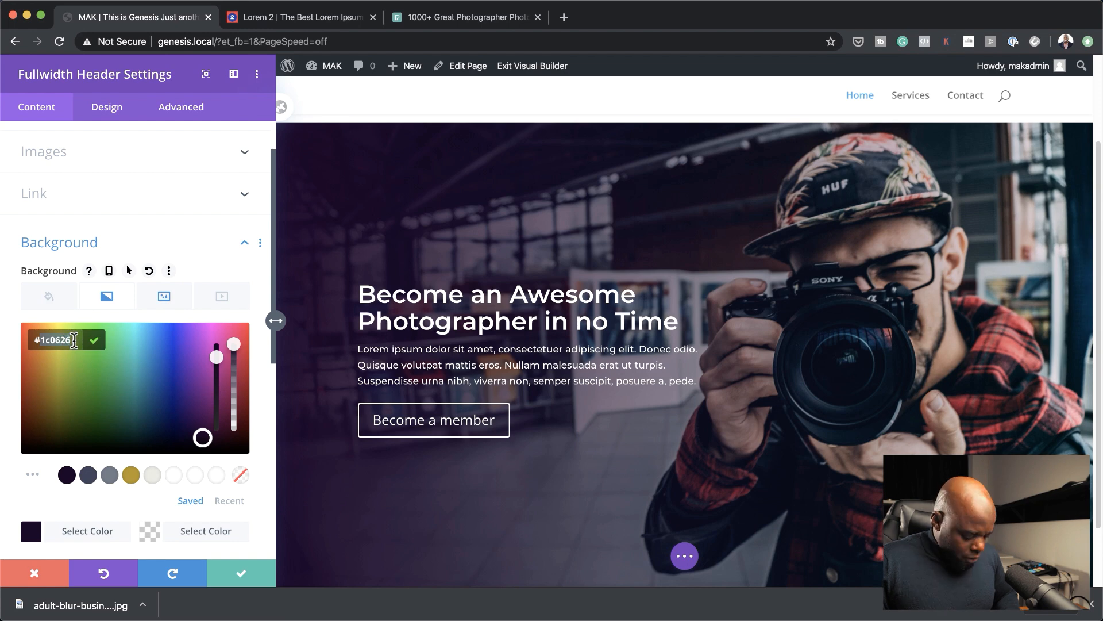
text(2B2D42)
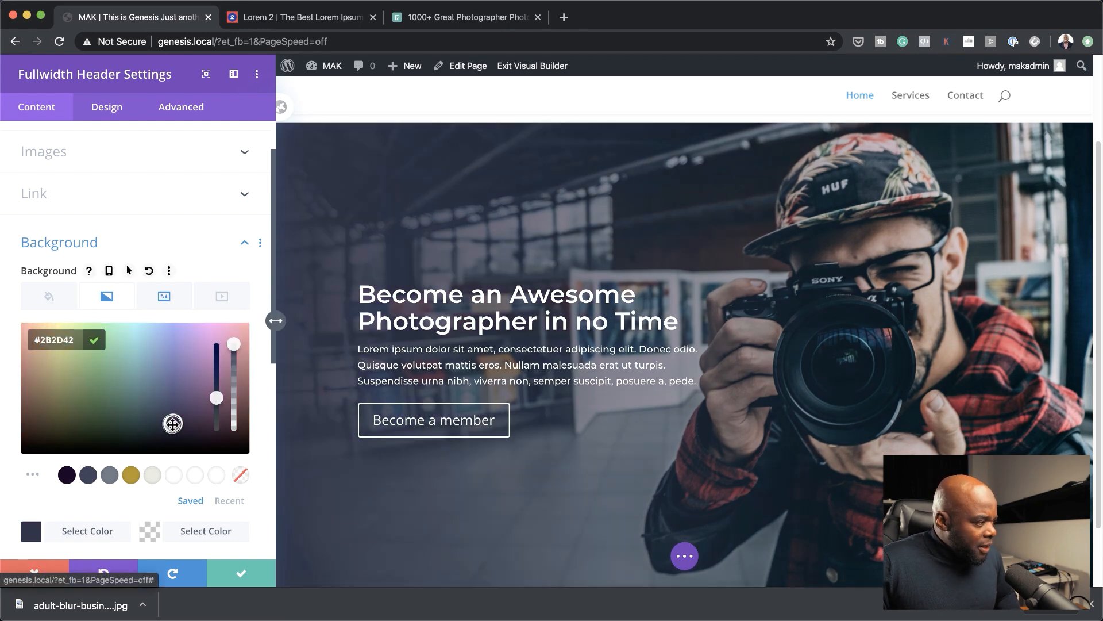
drag(173, 425, 175, 429)
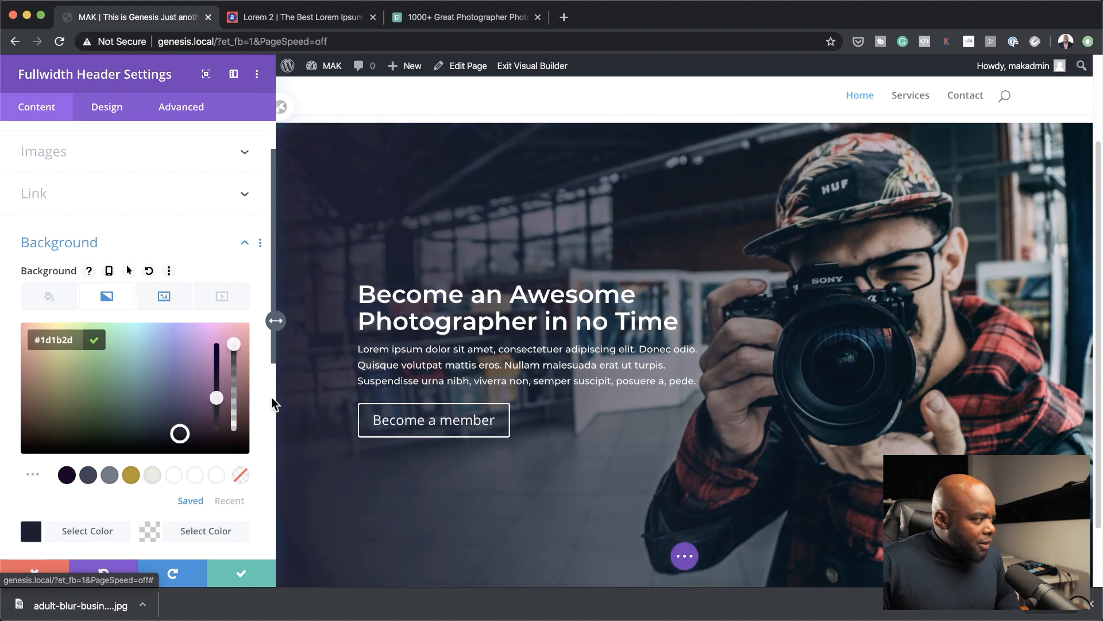
- Set the gradient's start position to 15% and check the overlay across the hero section
scroll(244, 466, down, 5)
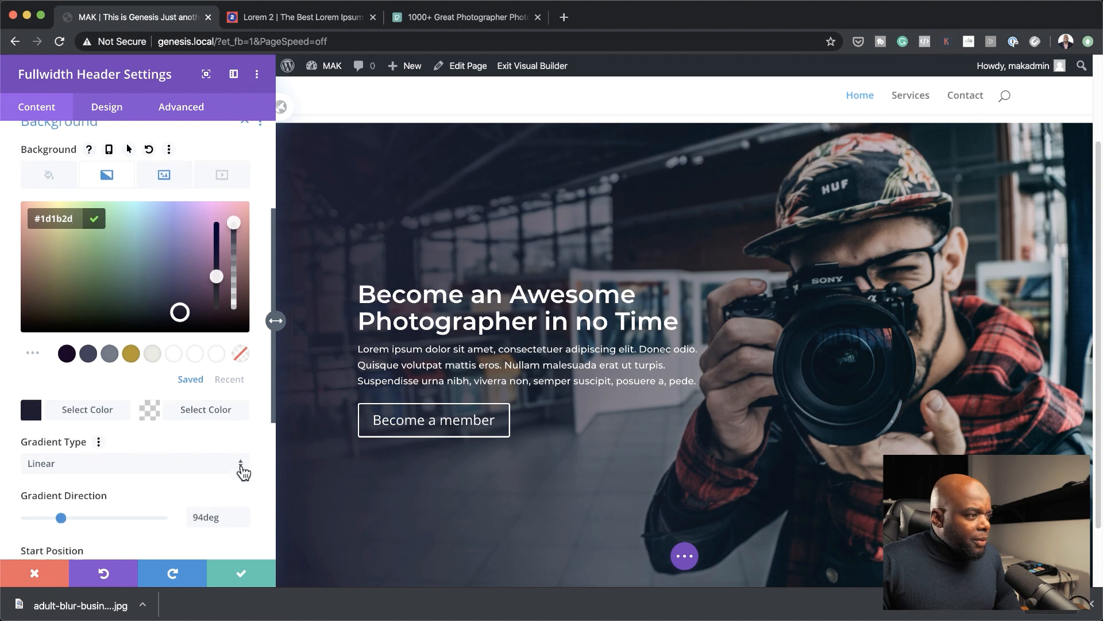
scroll(244, 473, down, 4)
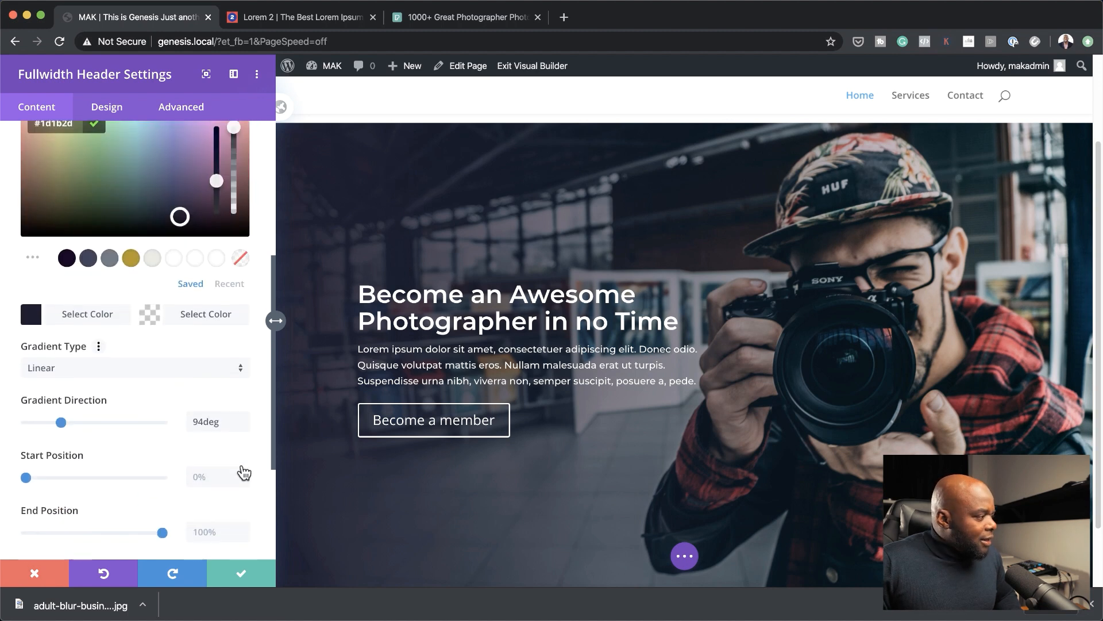
scroll(243, 471, down, 1)
drag(27, 458, 46, 456)
scroll(46, 455, down, 2)
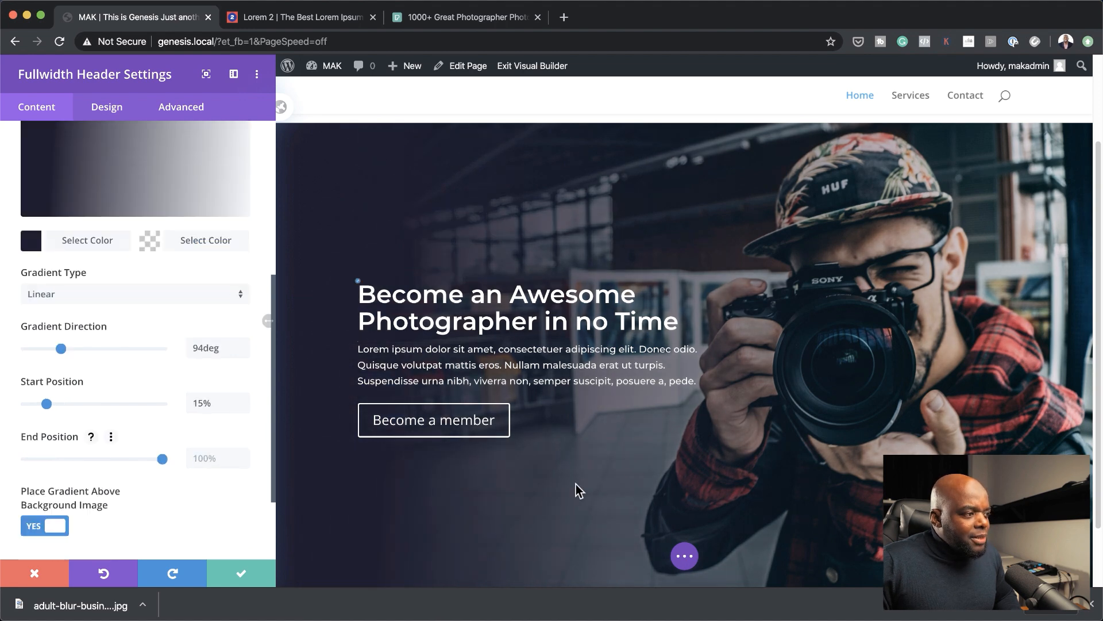
scroll(595, 487, down, 2)
scroll(595, 487, up, 2)
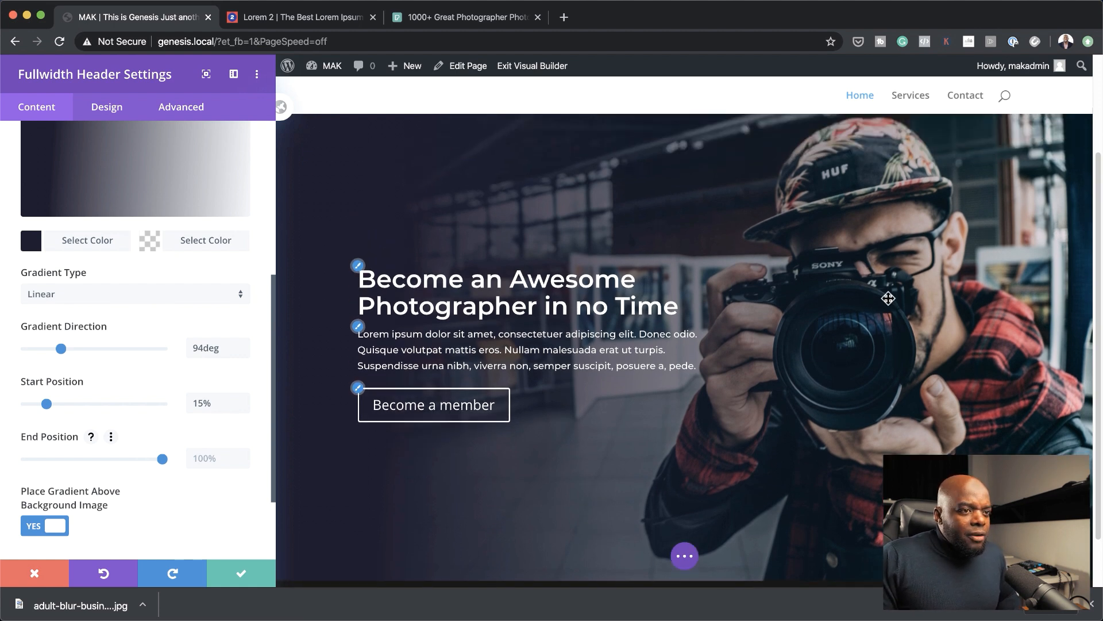
scroll(893, 261, up, 1)
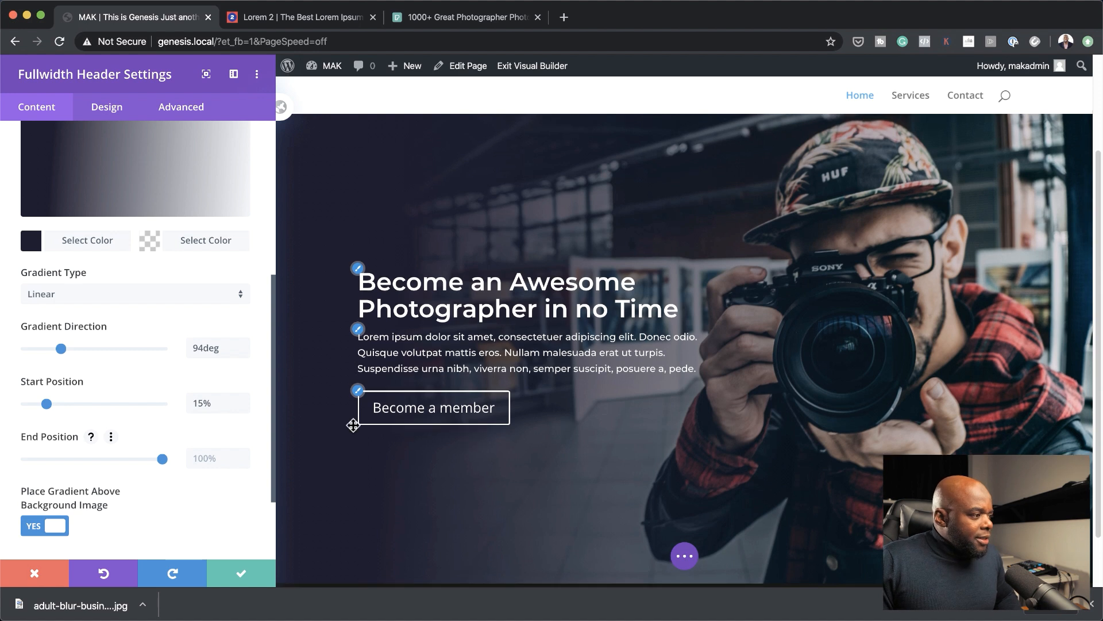
- Open the styling options of the "Become a member" button and enable custom styles for Button One
click(358, 393)
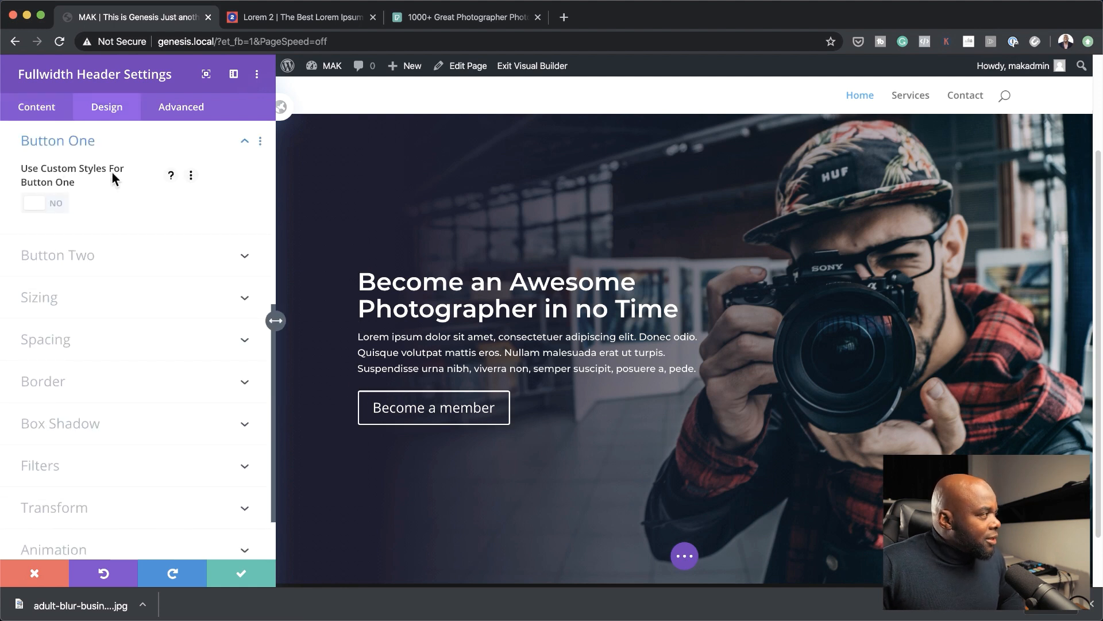
click(58, 209)
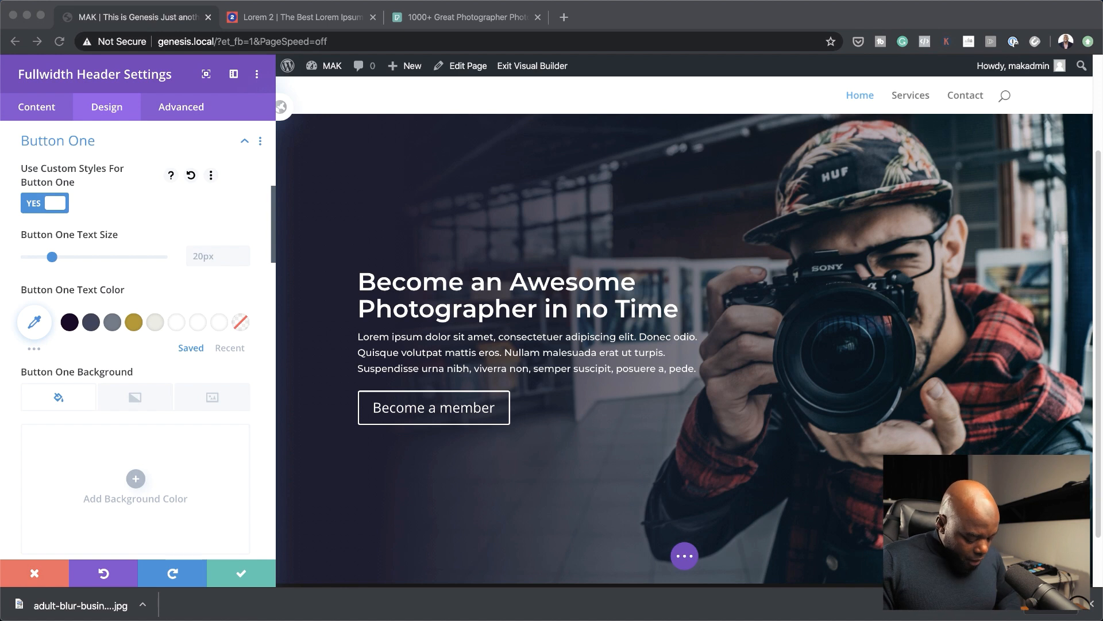
- Set the "Become a member" button's text color to #d90429
click(43, 326)
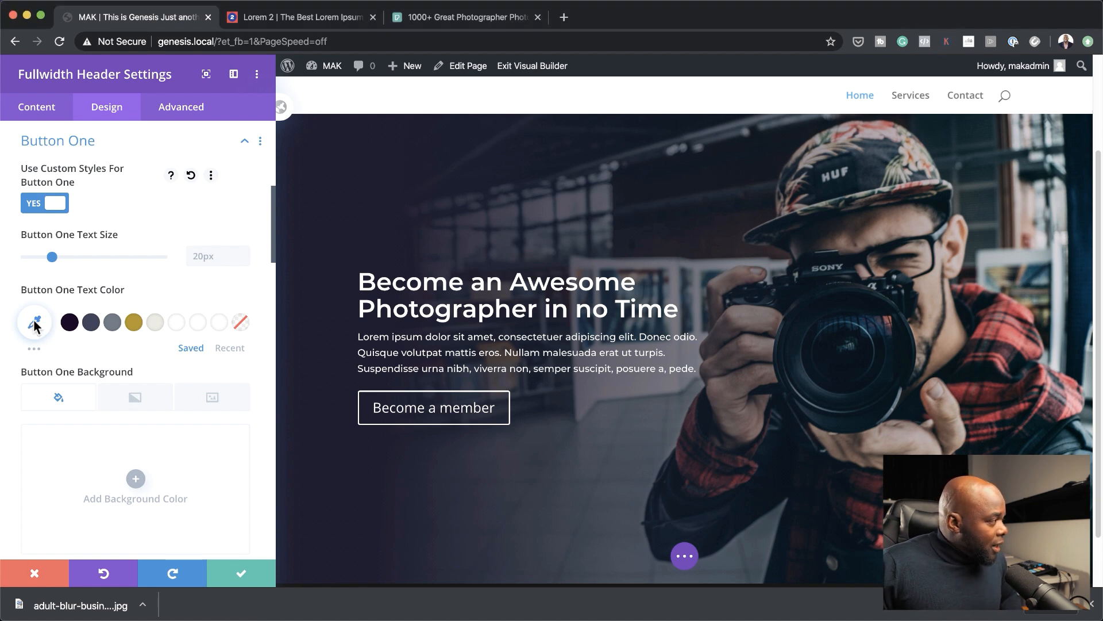
click(42, 325)
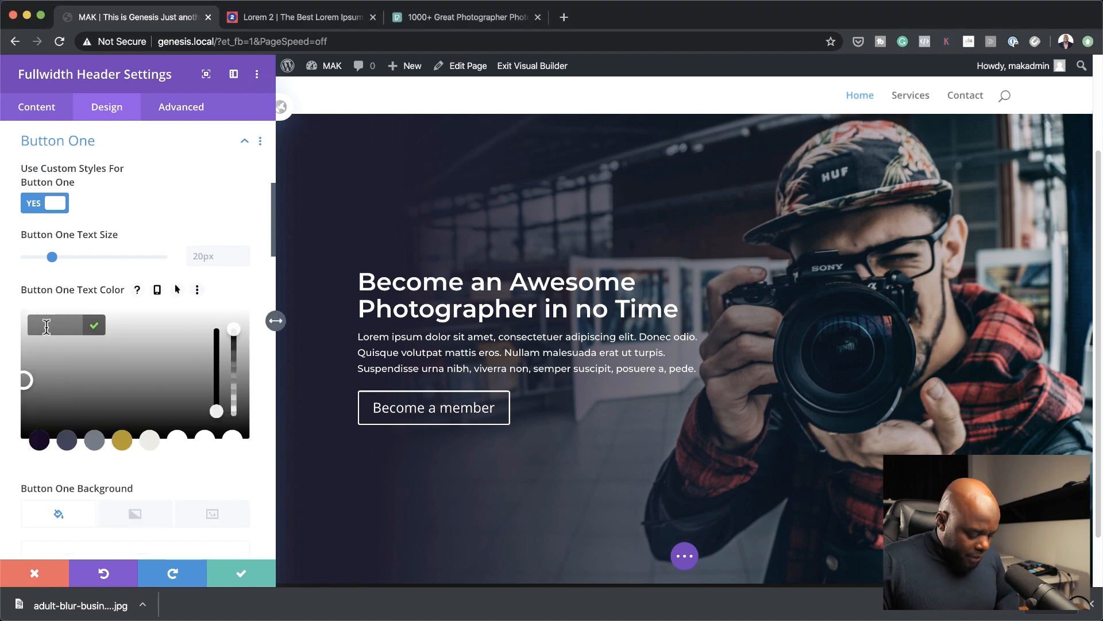
text(#d00429)
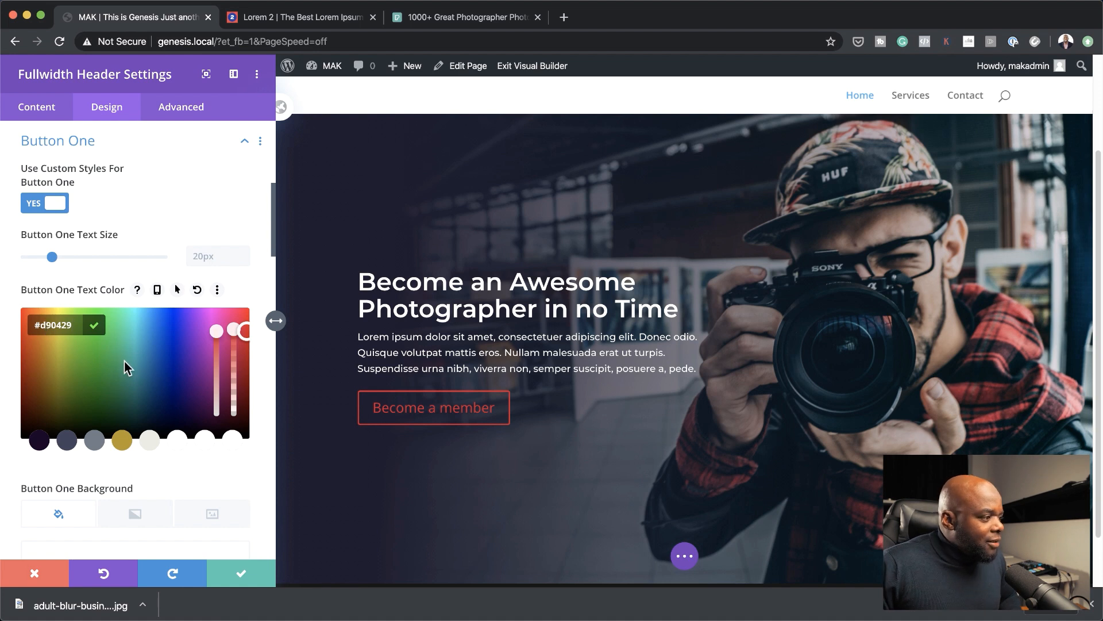
scroll(124, 361, down, 4)
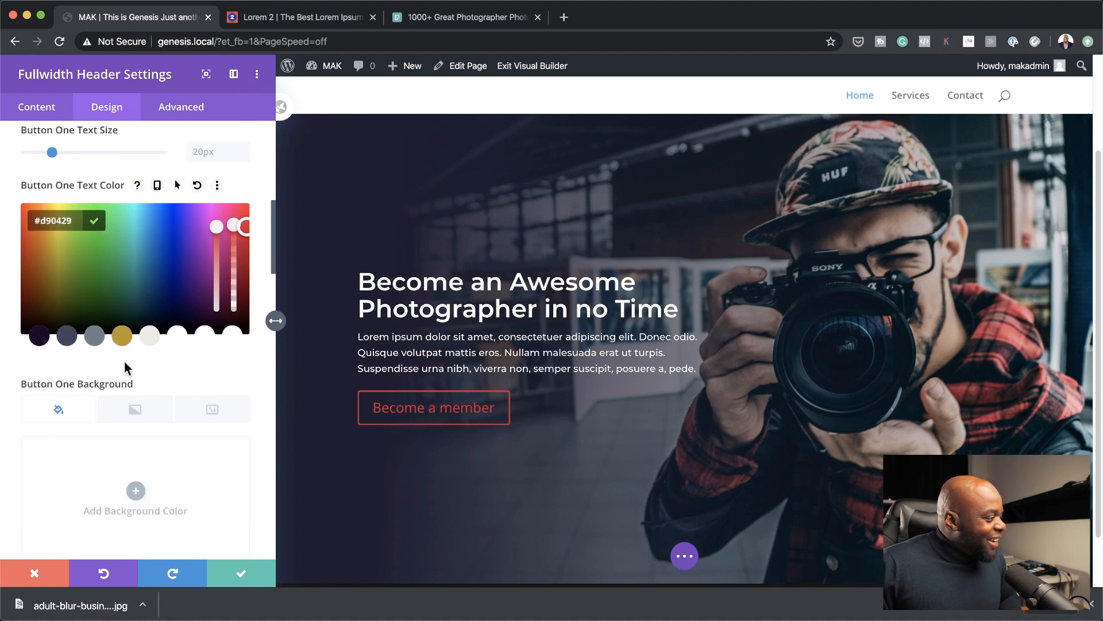
scroll(124, 361, up, 3)
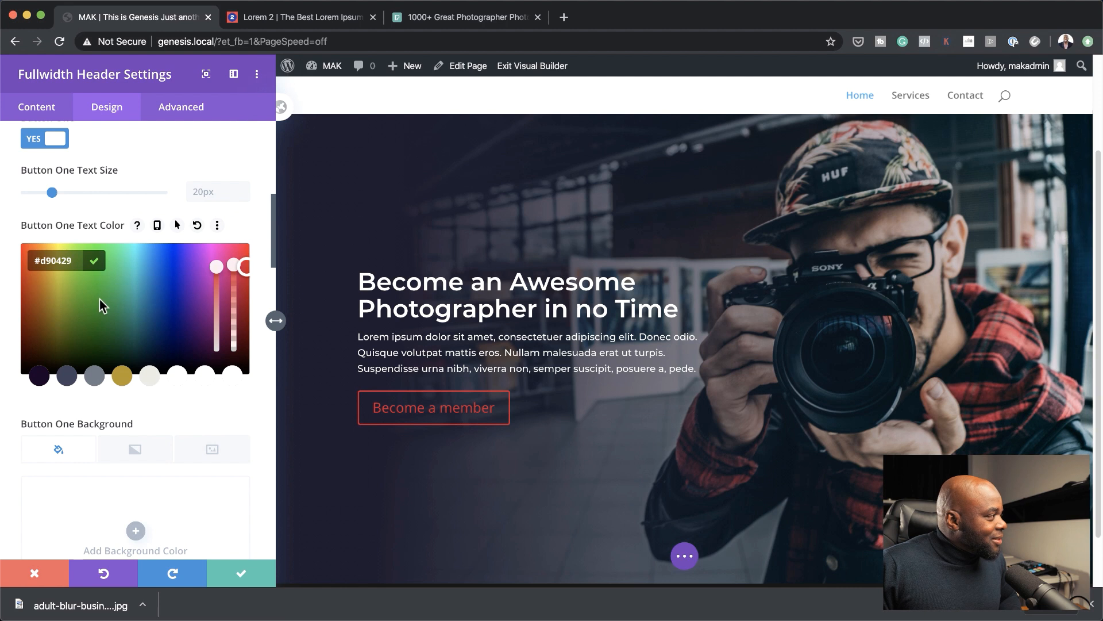
scroll(99, 298, up, 3)
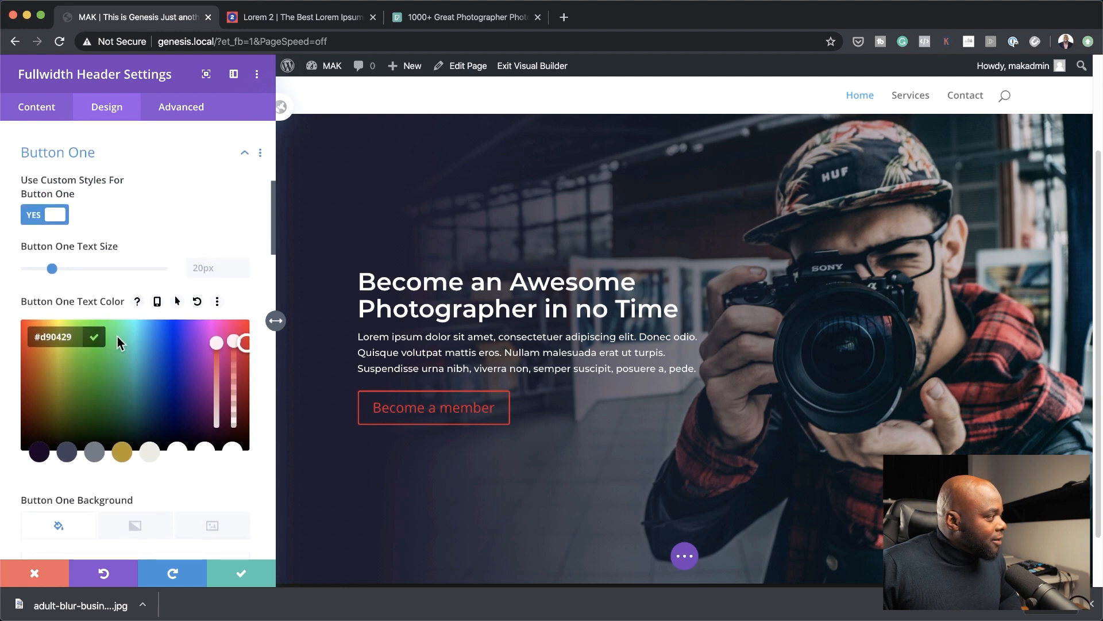
- Set the button's text color to white #ffffff and its background color to #d90429
click(172, 452)
scroll(173, 453, down, 6)
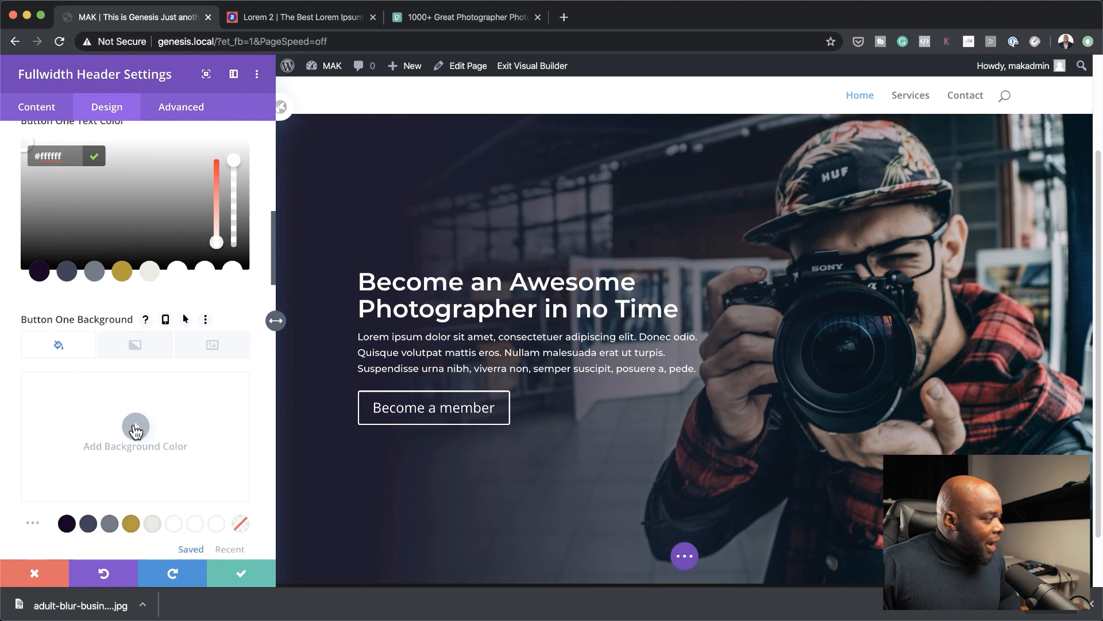
click(136, 431)
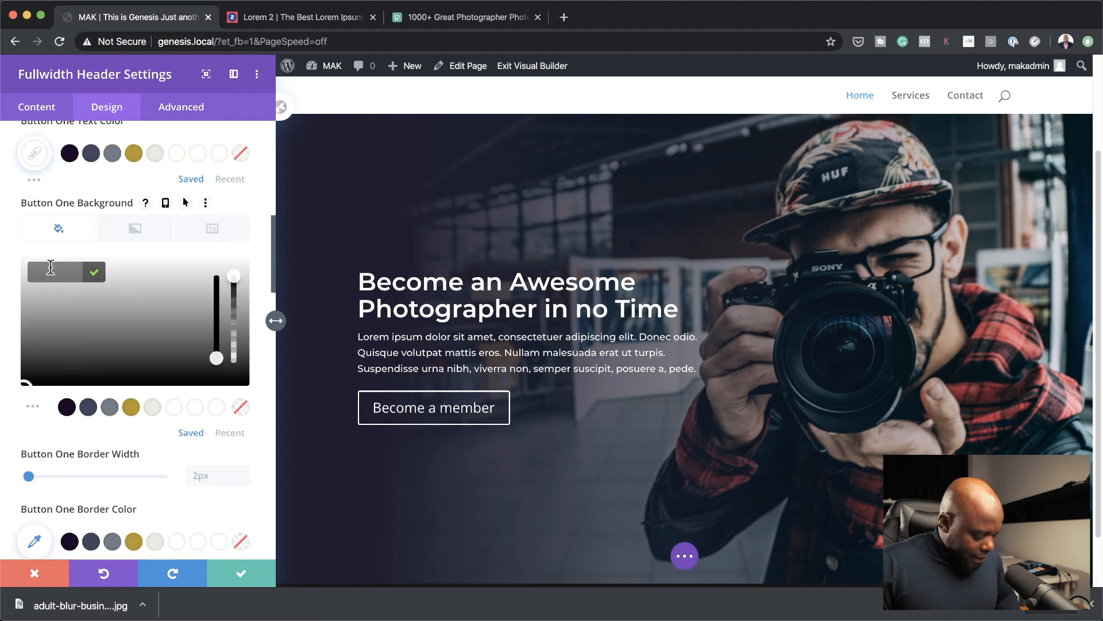
text(#d23429)
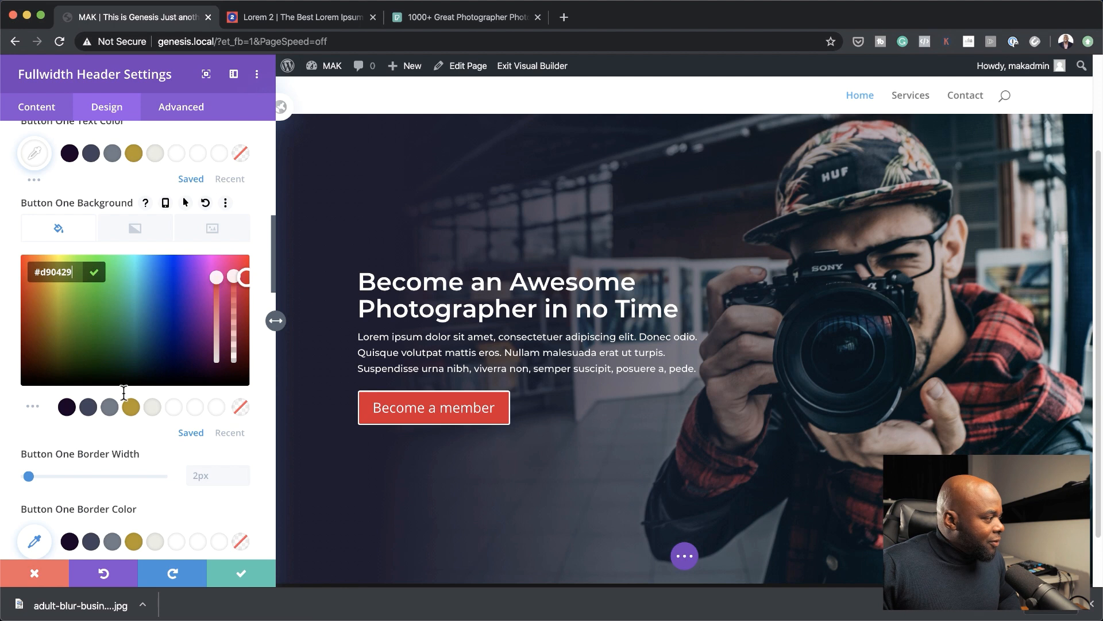
- Set the button's border width to 0px and its border radius to 100px
scroll(124, 395, down, 4)
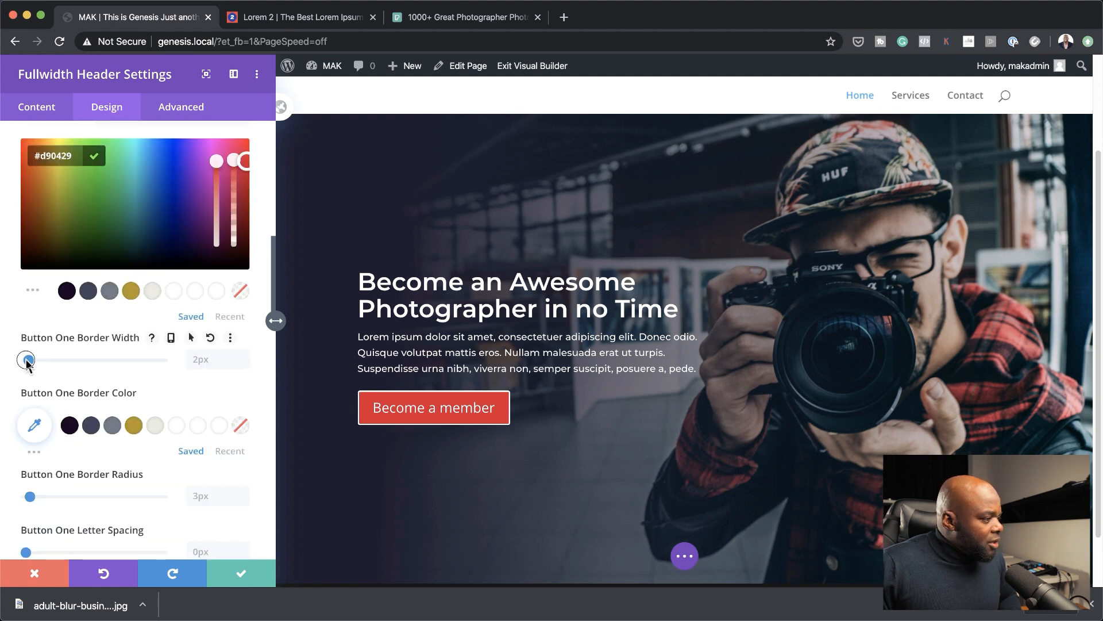
drag(28, 360, 5, 363)
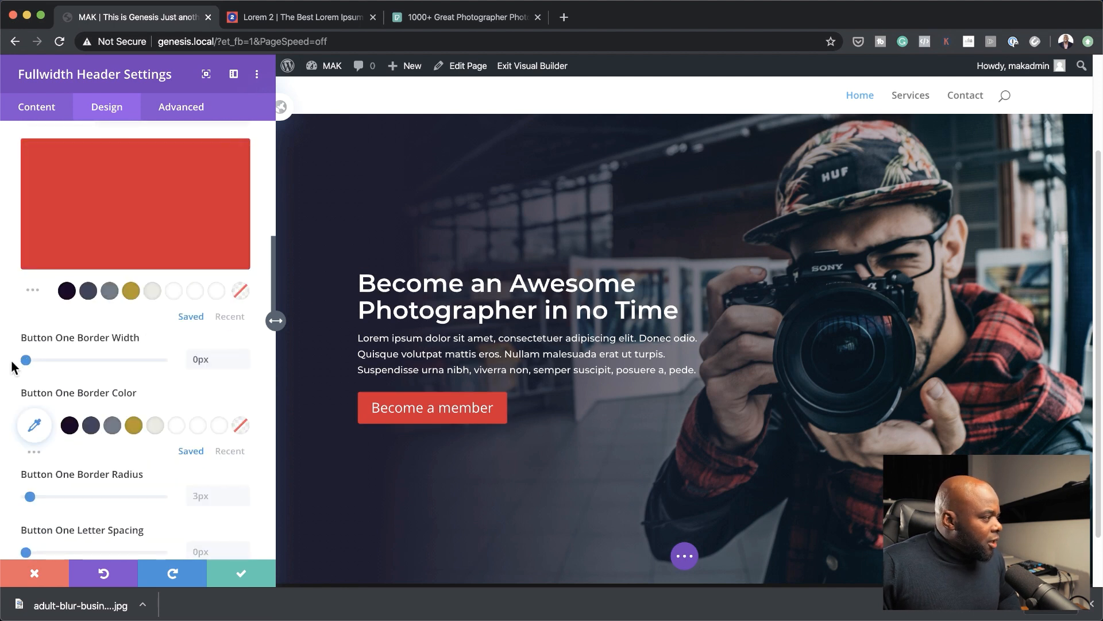
scroll(195, 391, down, 3)
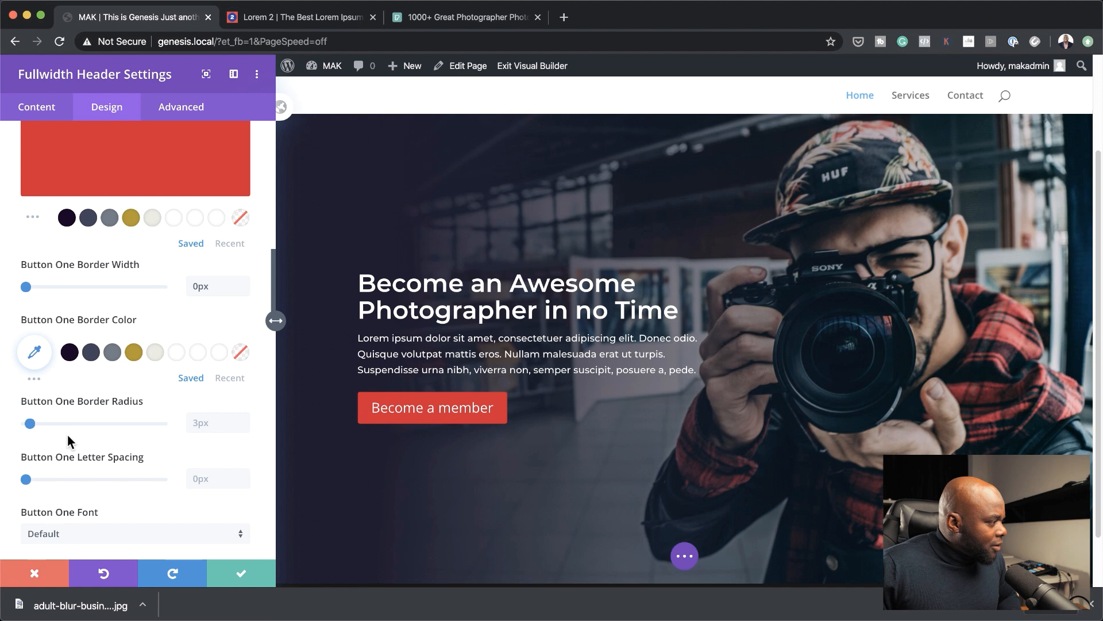
drag(28, 423, 146, 425)
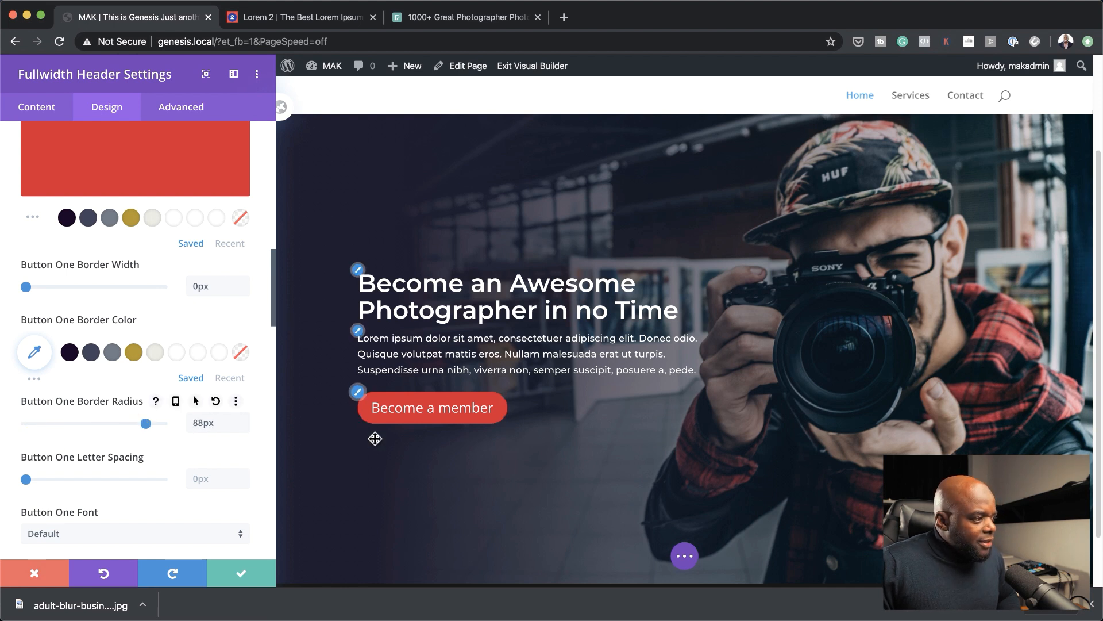
drag(147, 423, 177, 425)
- Choose the solid camera icon as the icon for Button One
scroll(196, 480, down, 4)
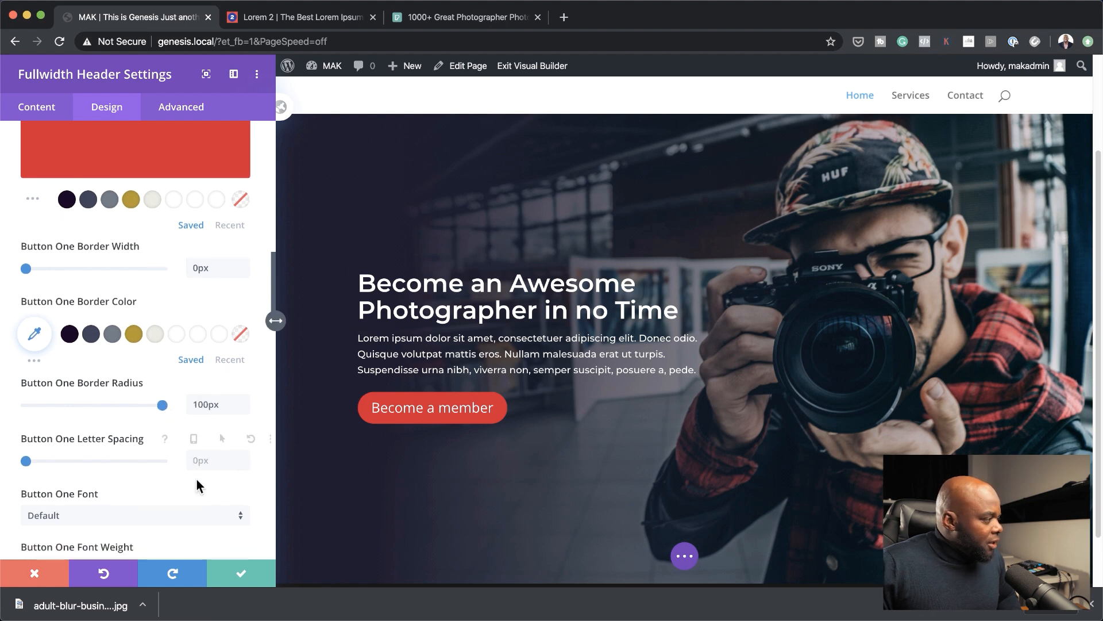
scroll(197, 478, down, 10)
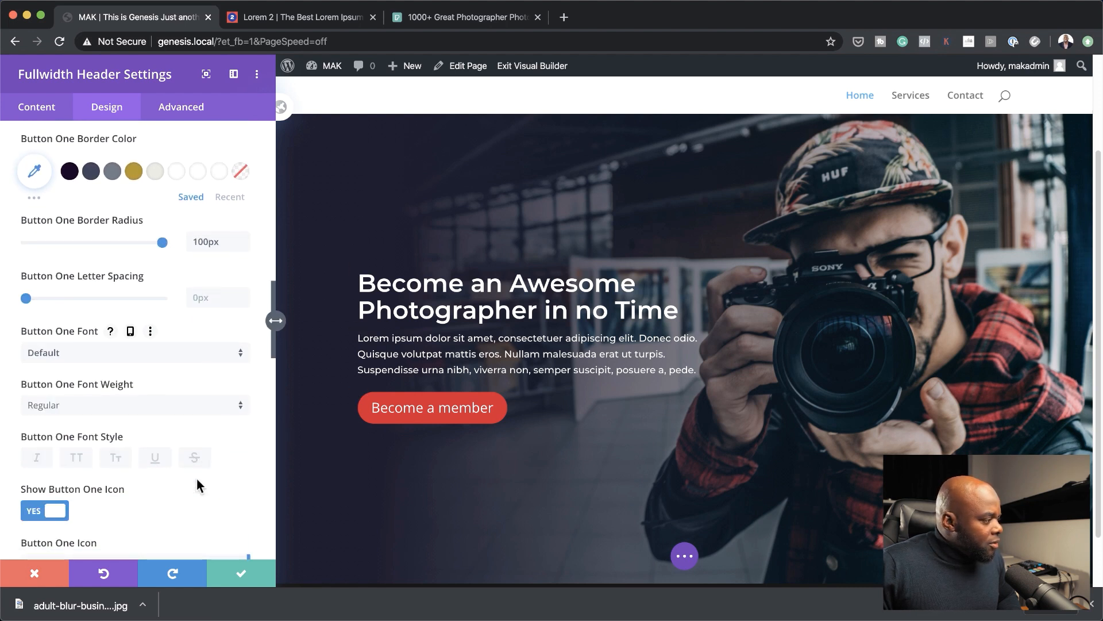
scroll(201, 472, down, 1)
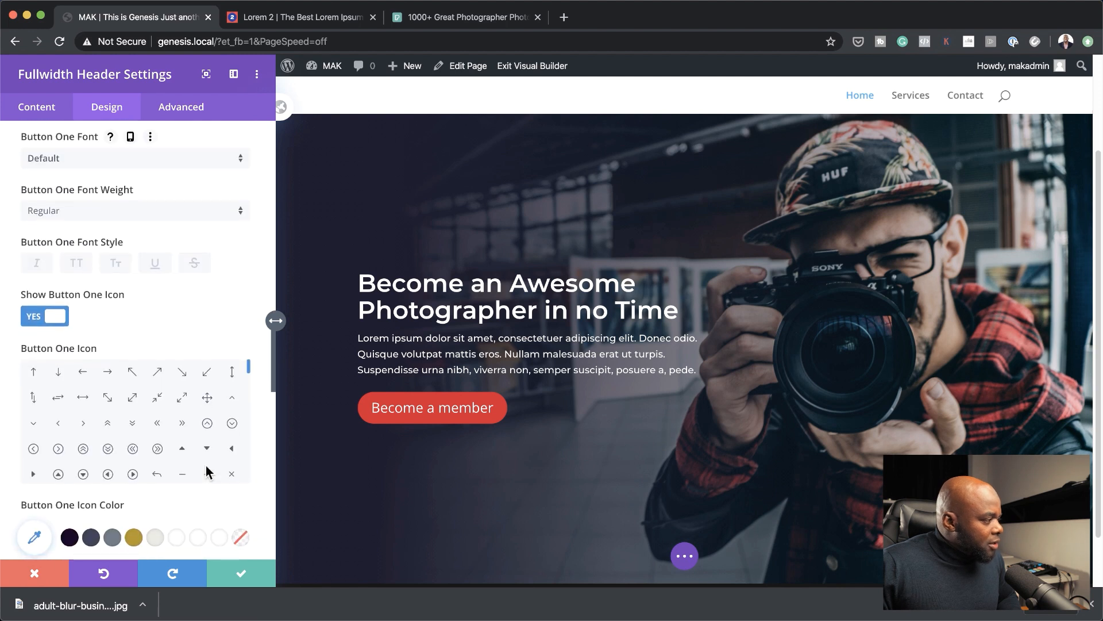
drag(248, 365, 257, 423)
click(108, 467)
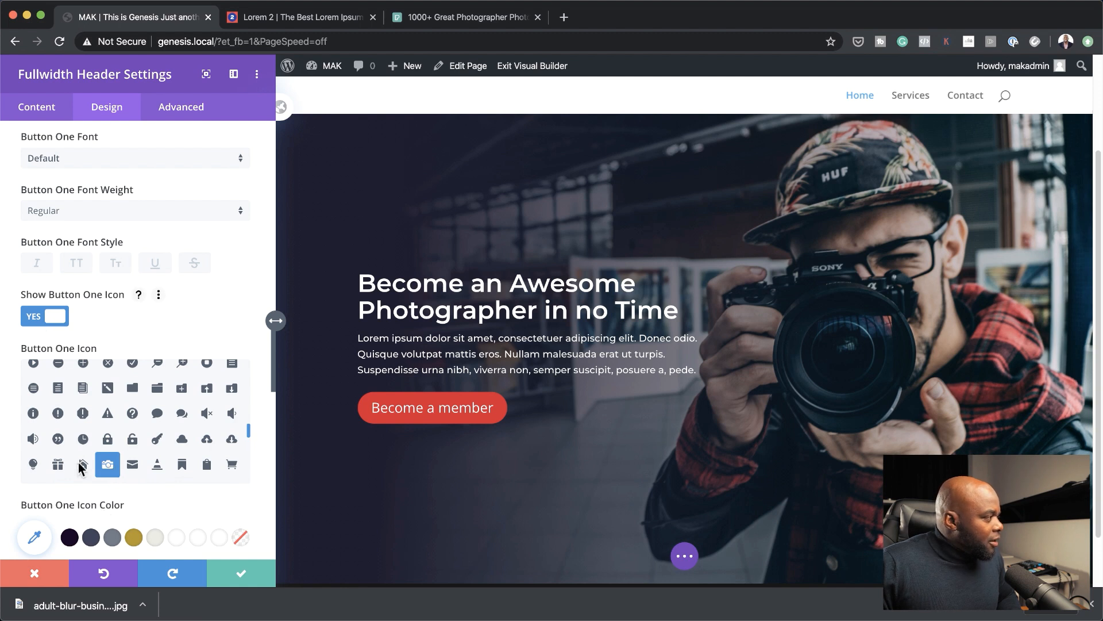
- Switch the button icon's display off and back on, and do the same with its show-only-on-hover option
click(34, 317)
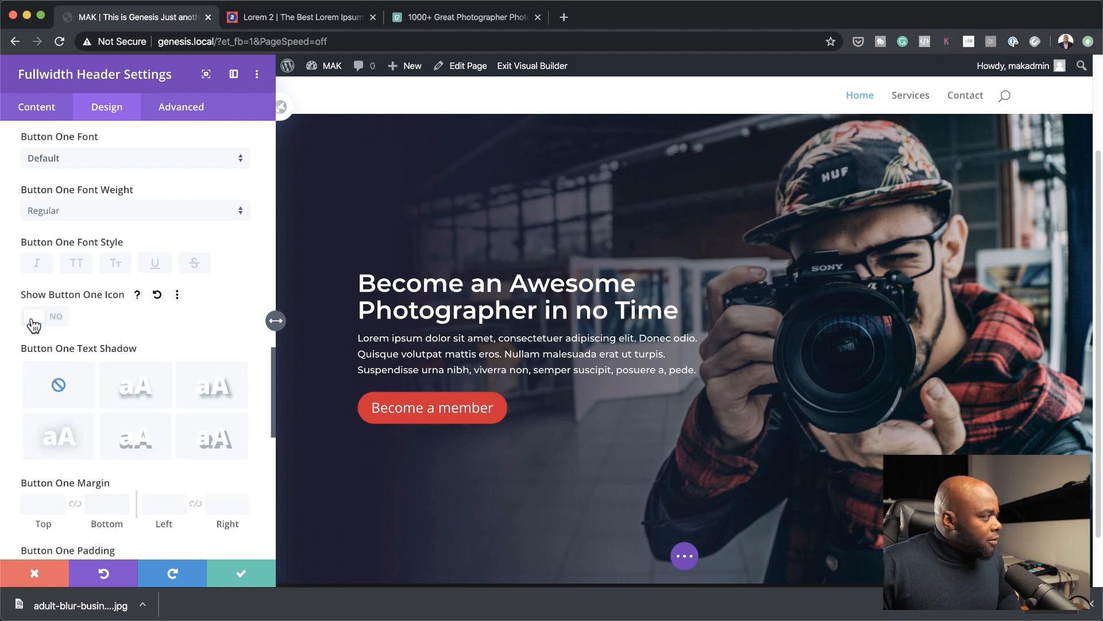
click(51, 319)
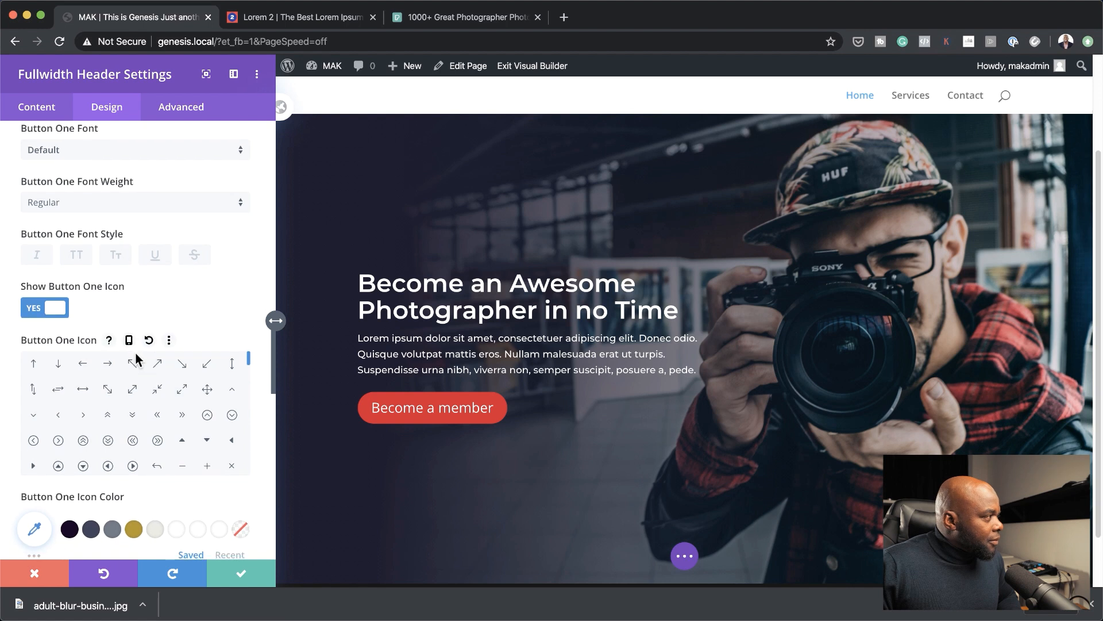
scroll(137, 359, down, 5)
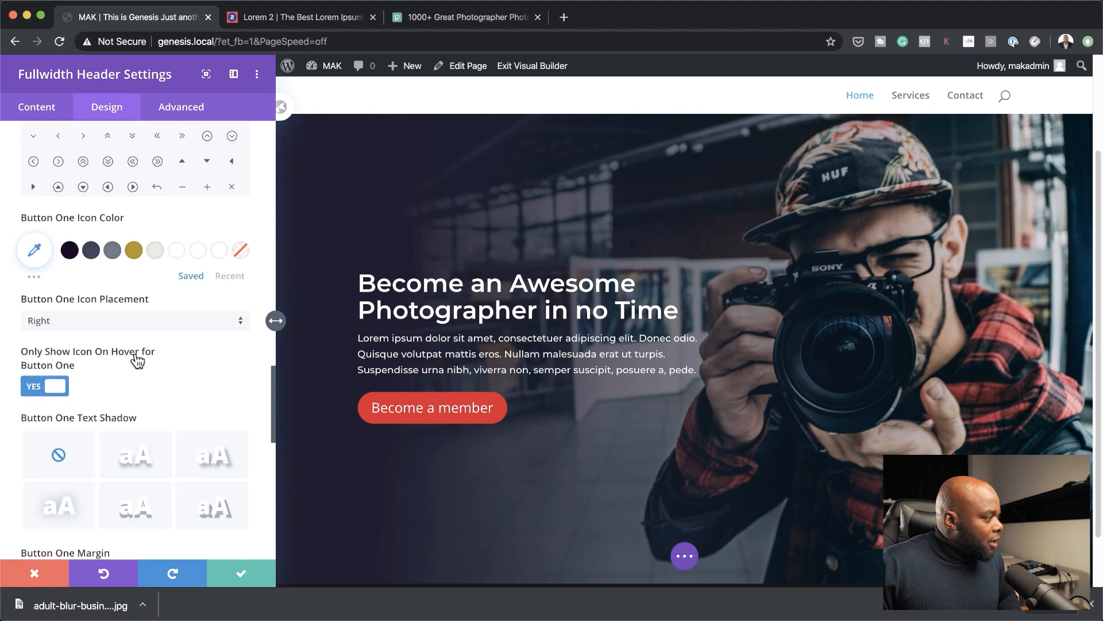
click(35, 390)
click(35, 391)
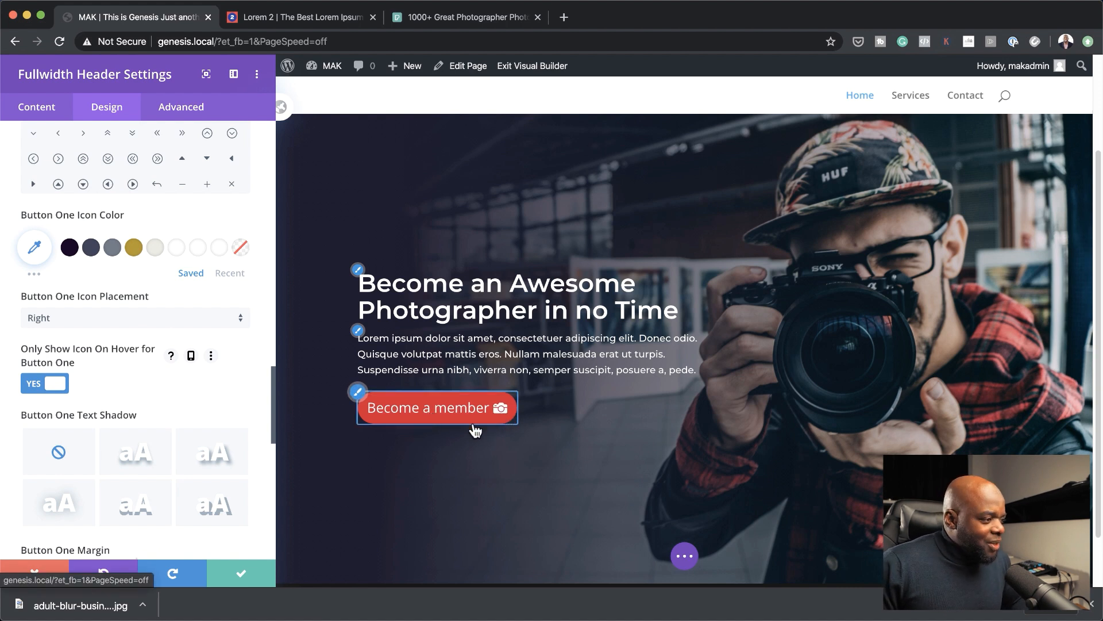
- Set the button's font to Montserrat and its font style to all uppercase
scroll(148, 374, up, 7)
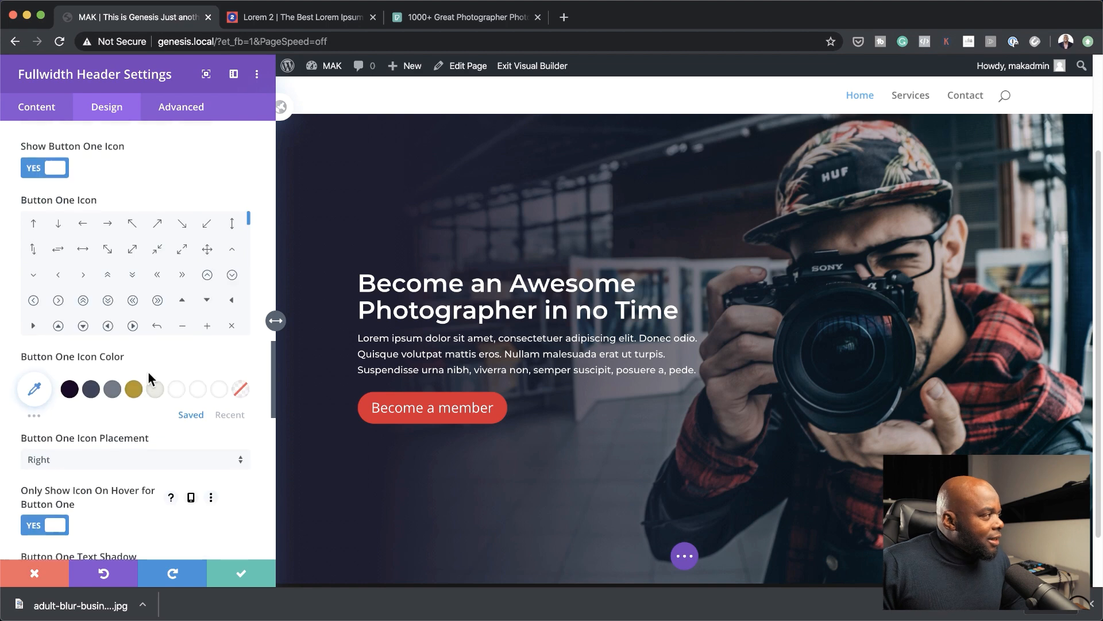
scroll(149, 379, up, 8)
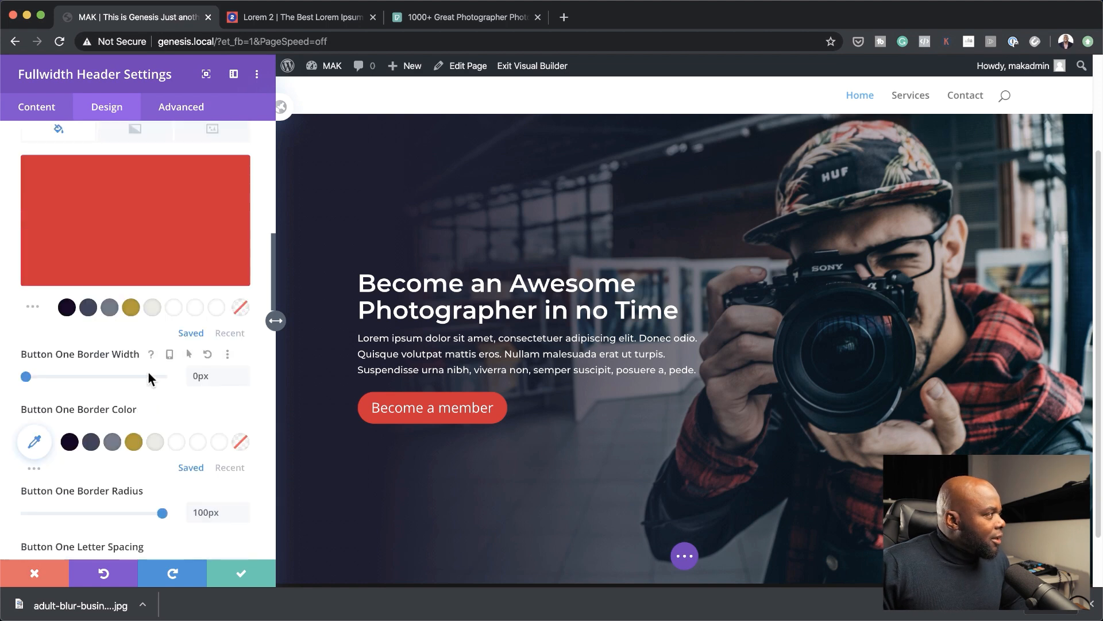
scroll(148, 373, up, 1)
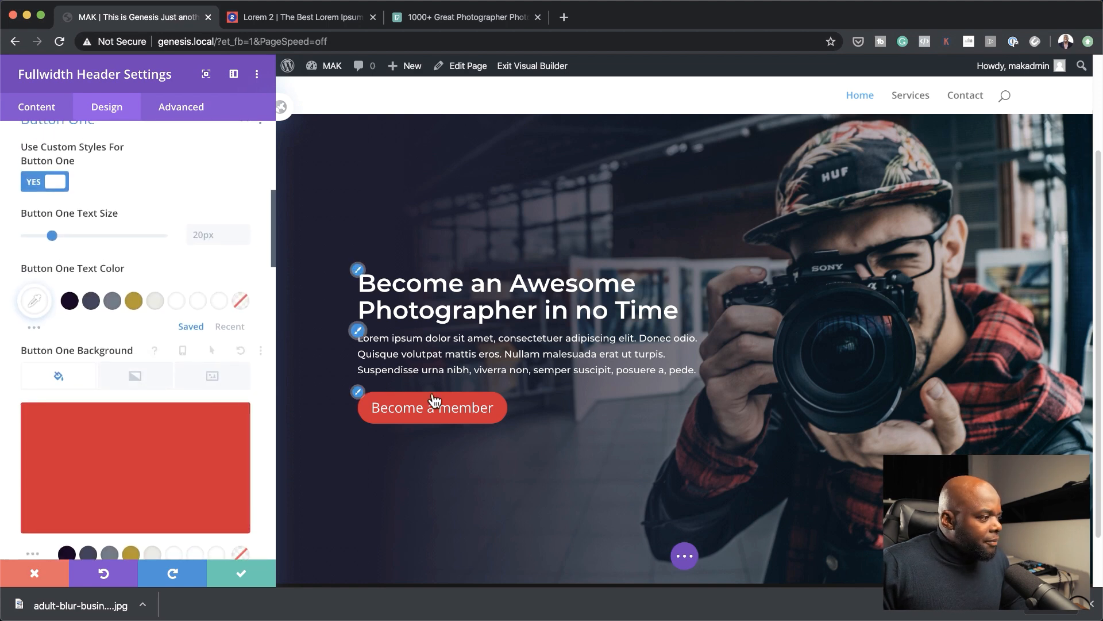
scroll(182, 319, up, 2)
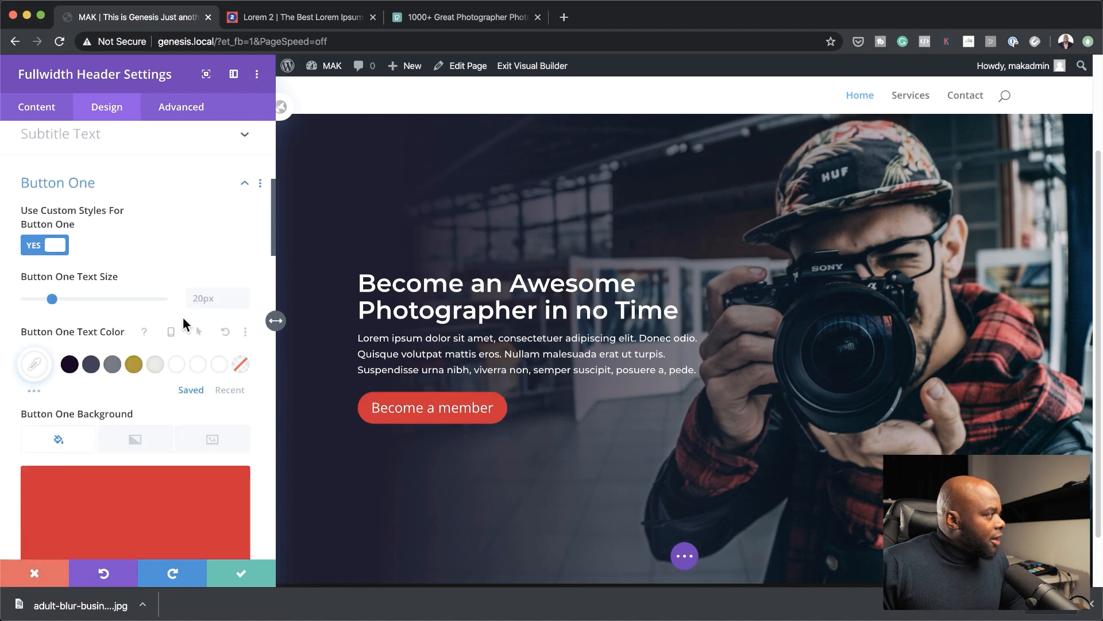
scroll(187, 345, down, 3)
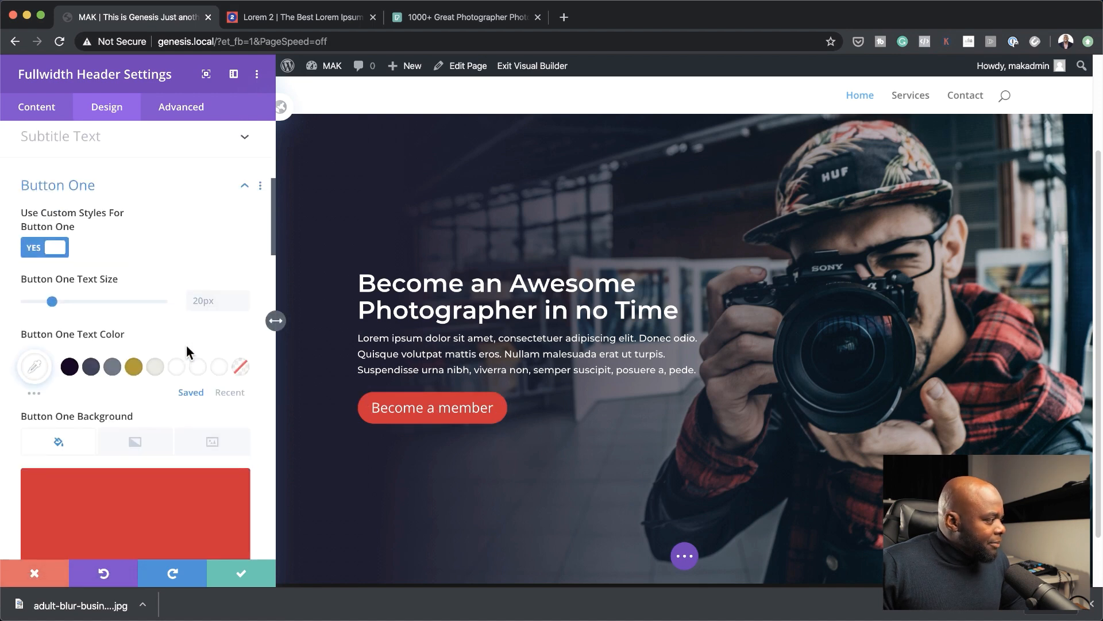
scroll(187, 344, down, 6)
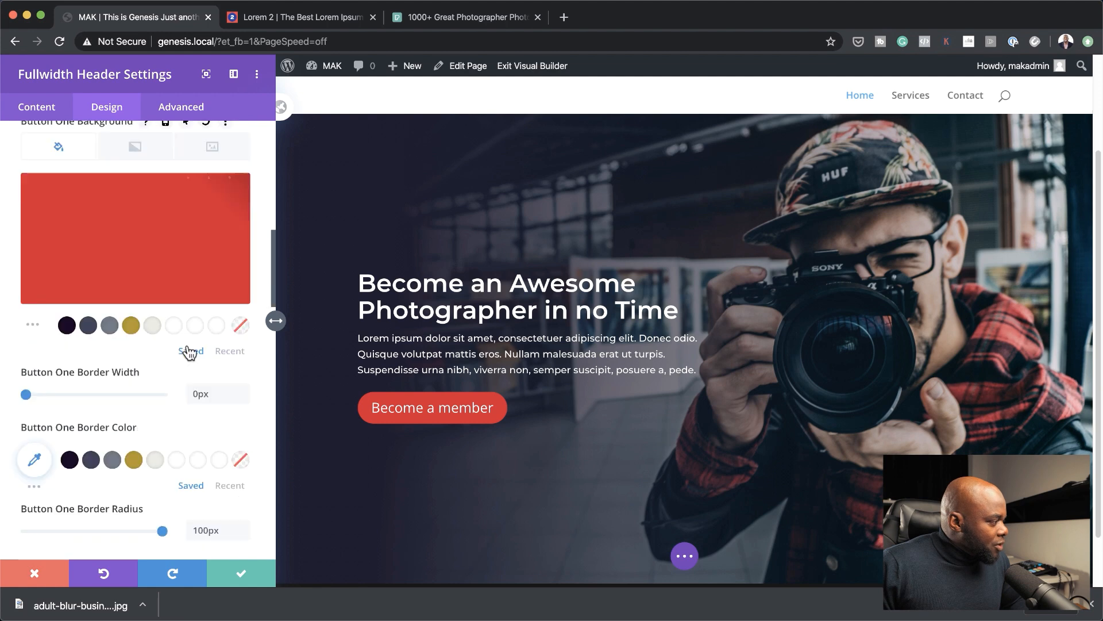
scroll(187, 343, down, 3)
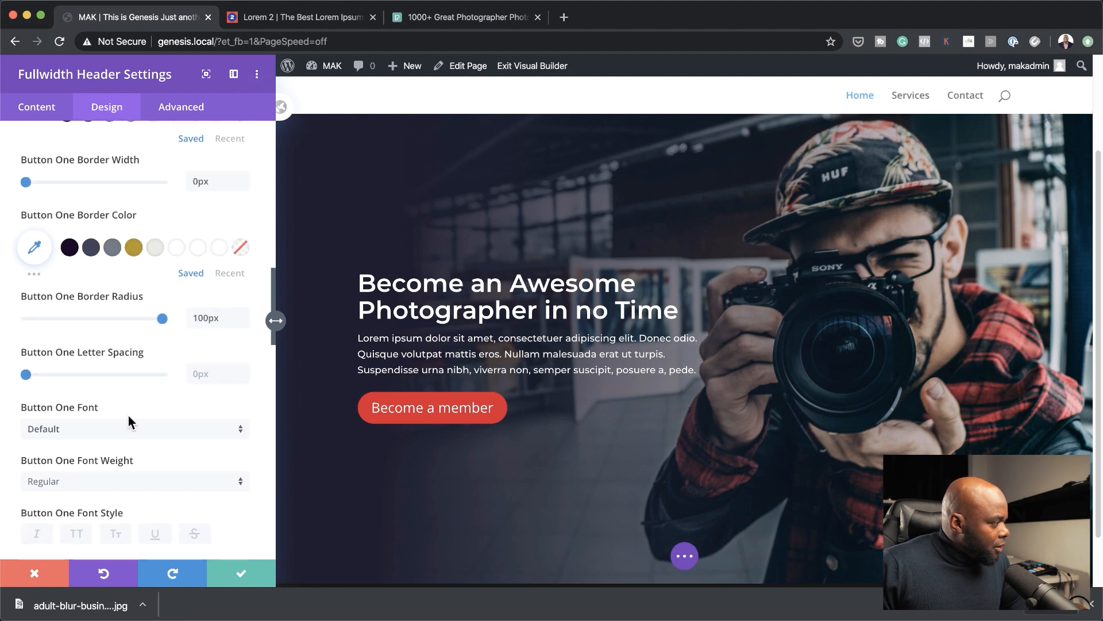
click(124, 428)
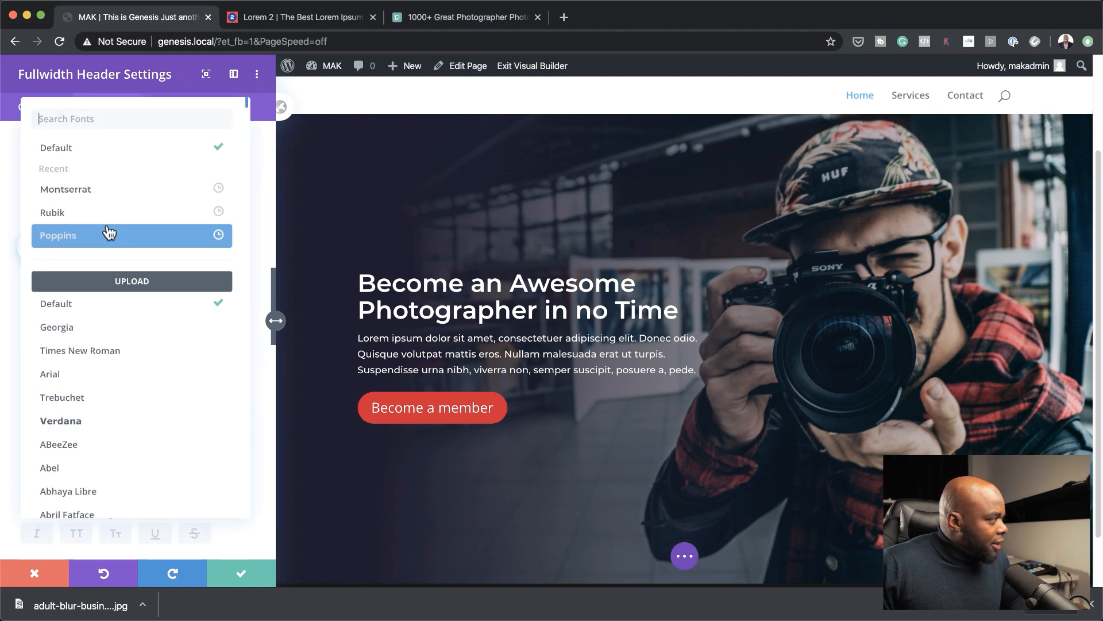
click(104, 189)
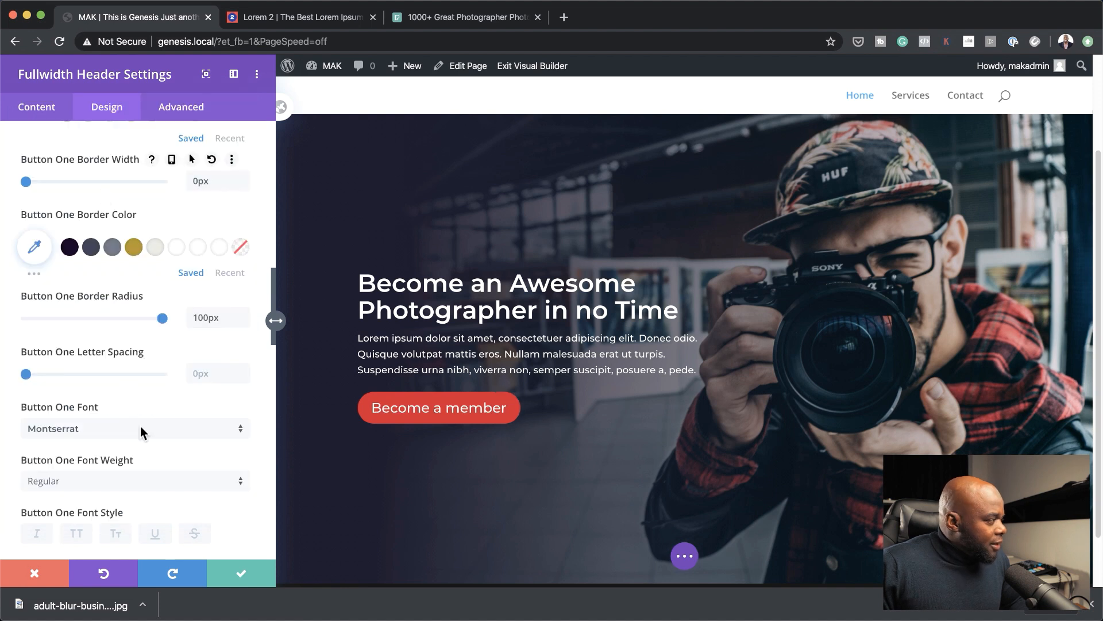
scroll(191, 479, down, 1)
scroll(191, 479, down, 1)
click(77, 468)
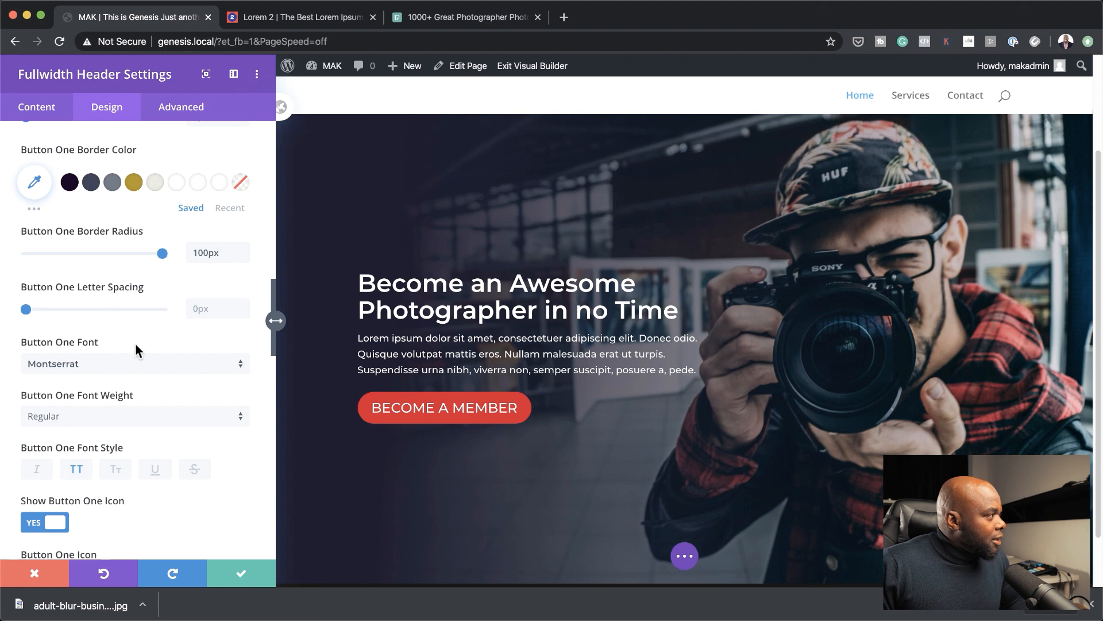
- Set the text size of Button One to 14px
scroll(135, 343, up, 2)
scroll(135, 343, up, 3)
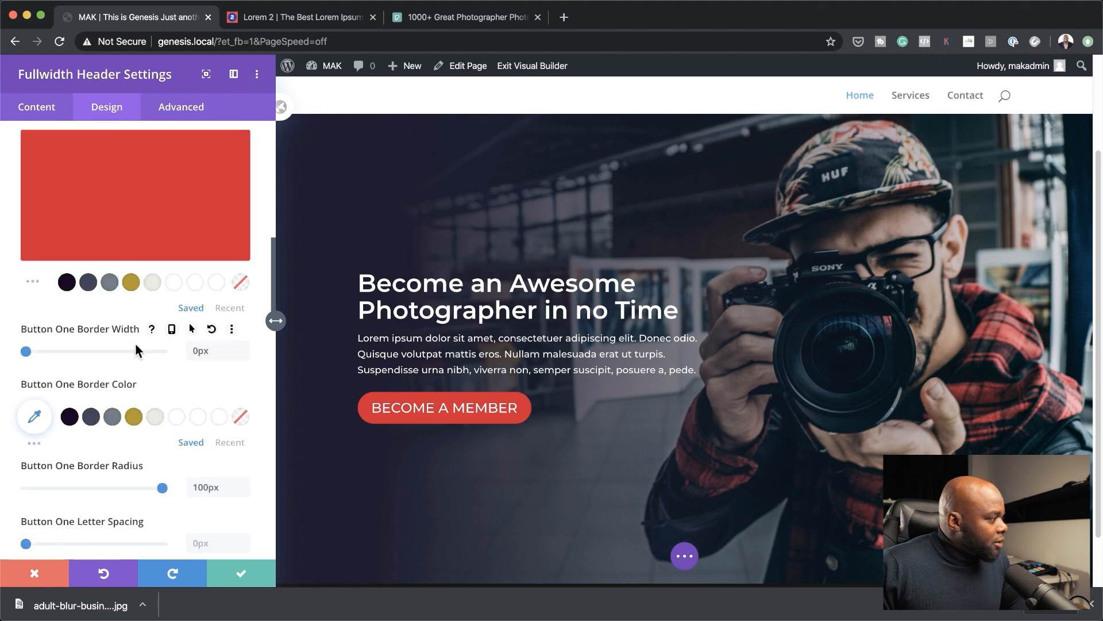
scroll(136, 343, up, 3)
scroll(136, 343, up, 2)
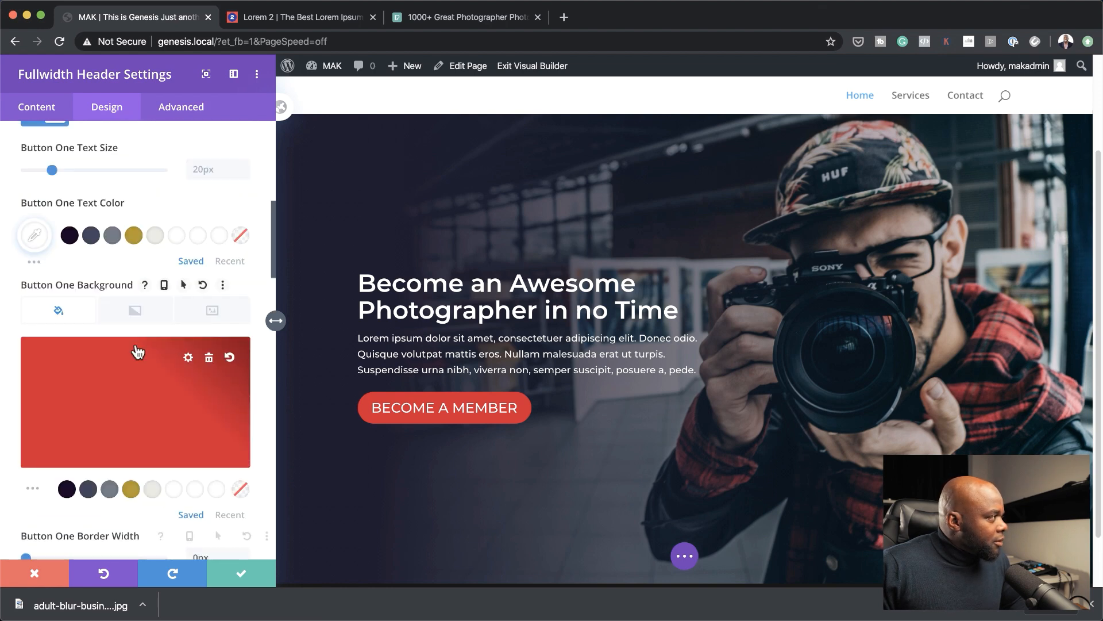
scroll(135, 344, up, 3)
drag(51, 303, 44, 306)
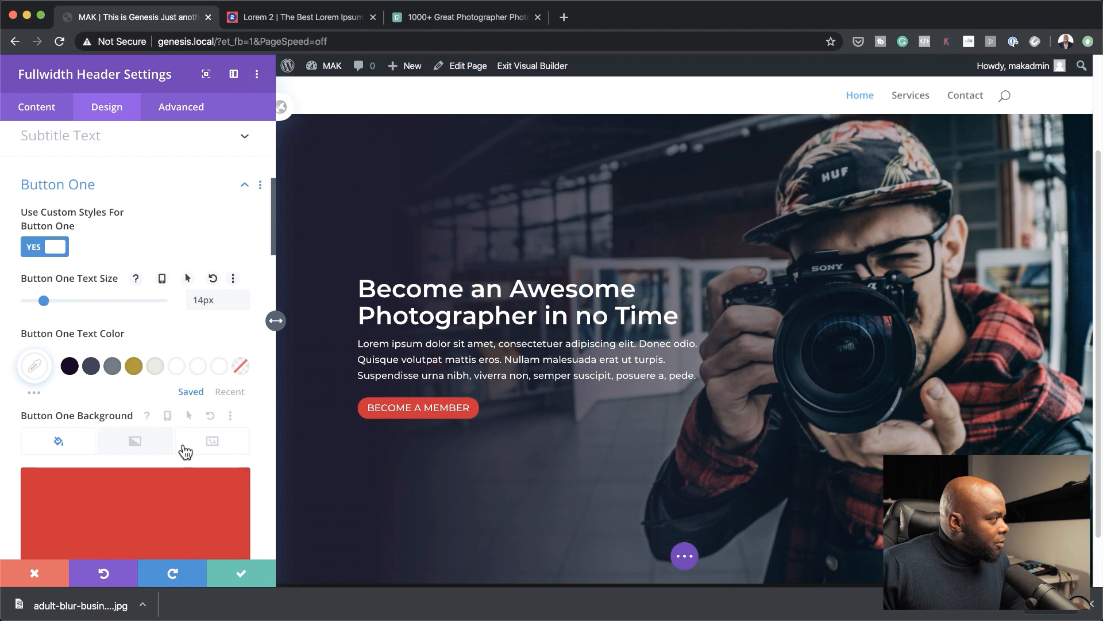
- Set the font weight of Button One to Semi Bold
scroll(182, 450, down, 5)
scroll(184, 444, down, 10)
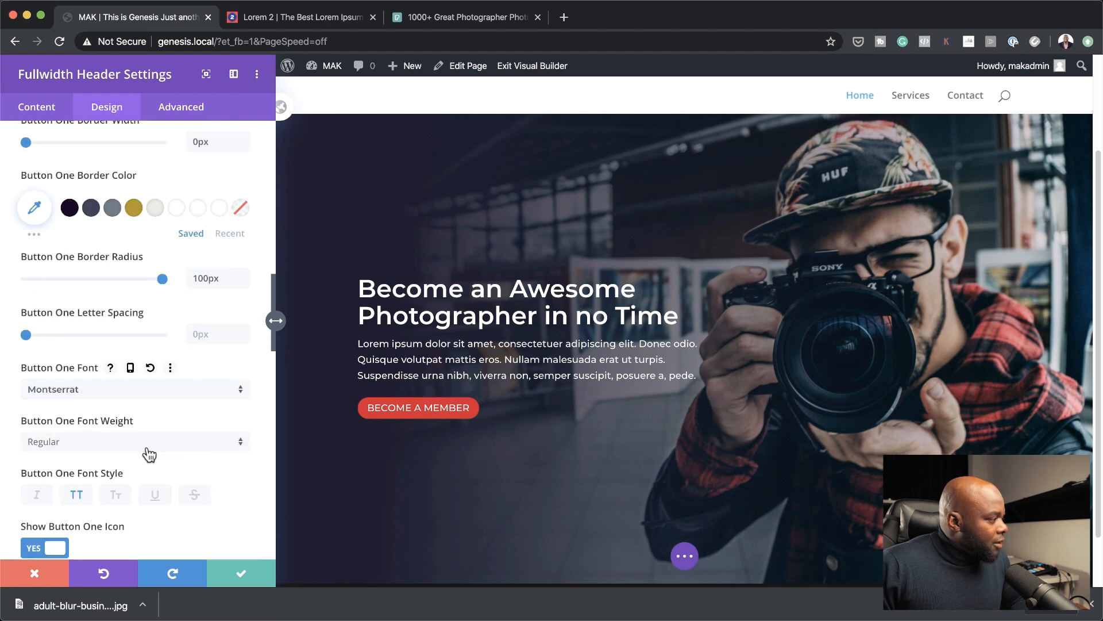
scroll(149, 454, down, 1)
click(153, 447)
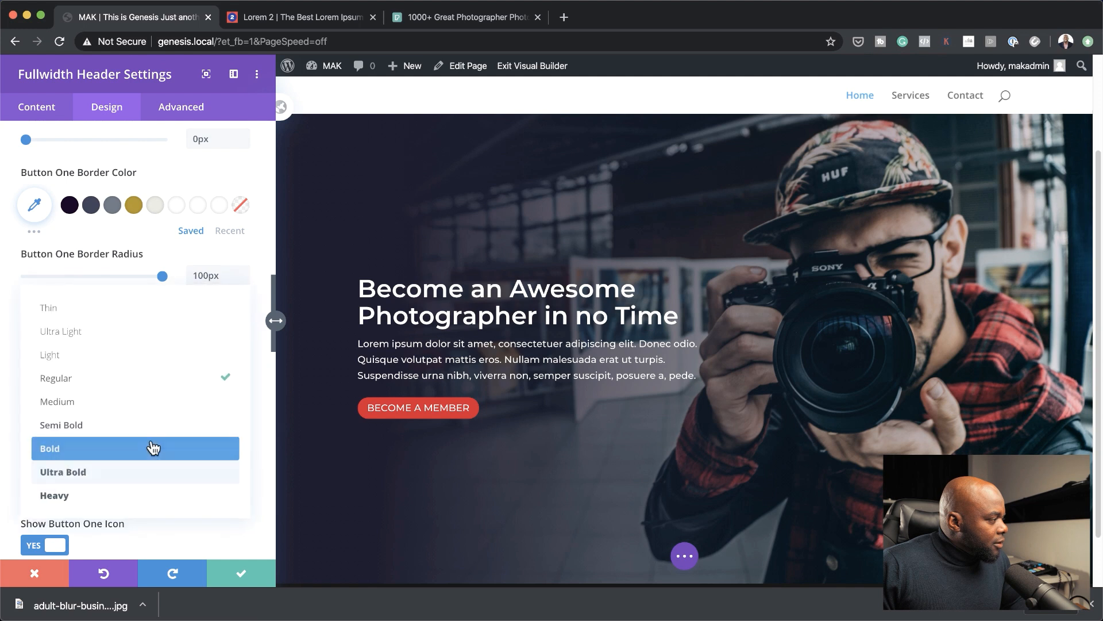
click(122, 426)
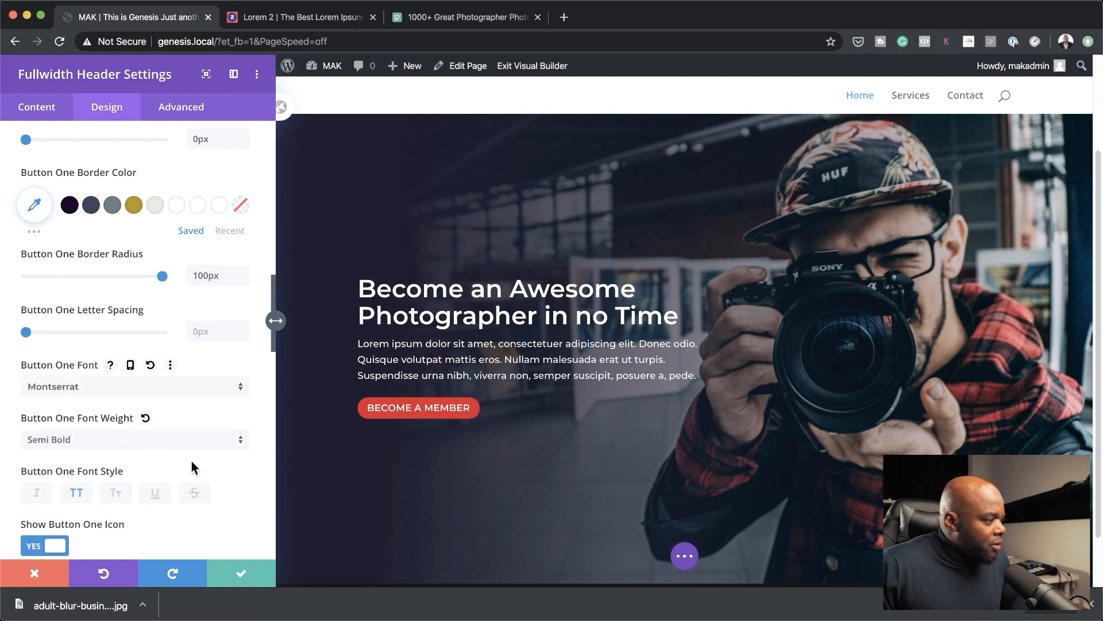
- Save the fullwidth header settings and delete the empty section above the hero
scroll(191, 461, down, 1)
scroll(192, 462, down, 15)
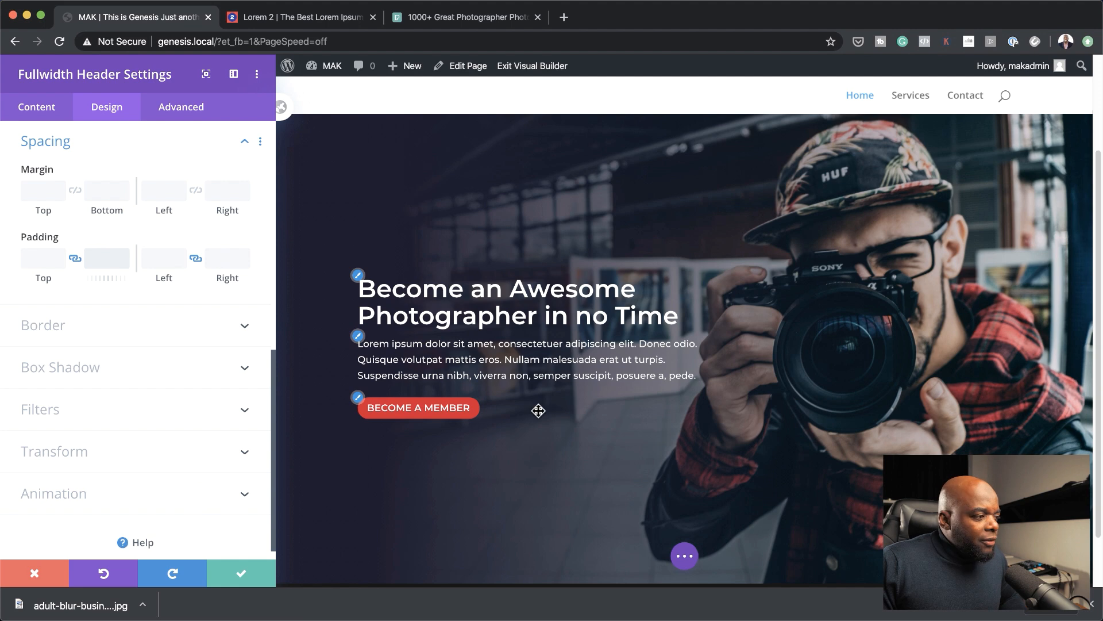
click(242, 571)
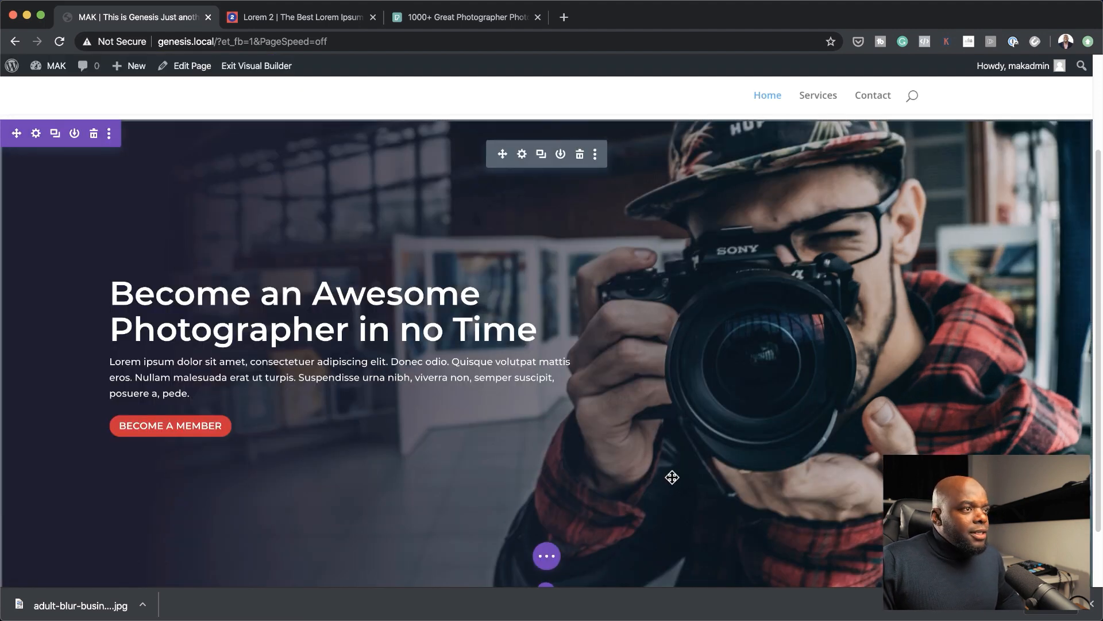
scroll(672, 477, up, 5)
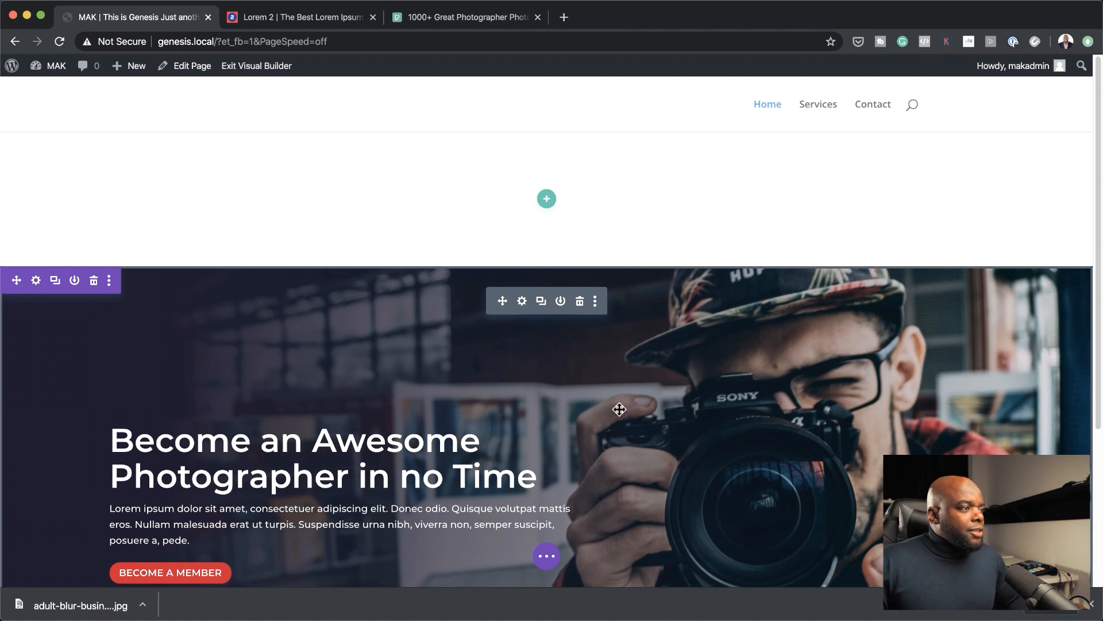
click(94, 148)
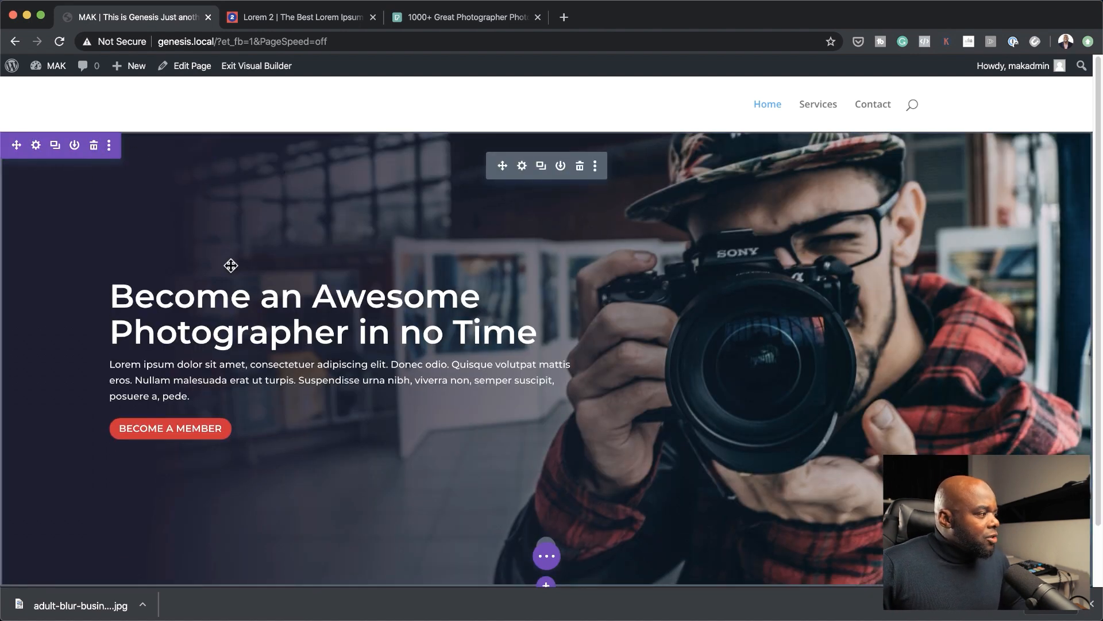
- Insert a regular section with a row of three equal columns below the hero header
scroll(694, 409, down, 3)
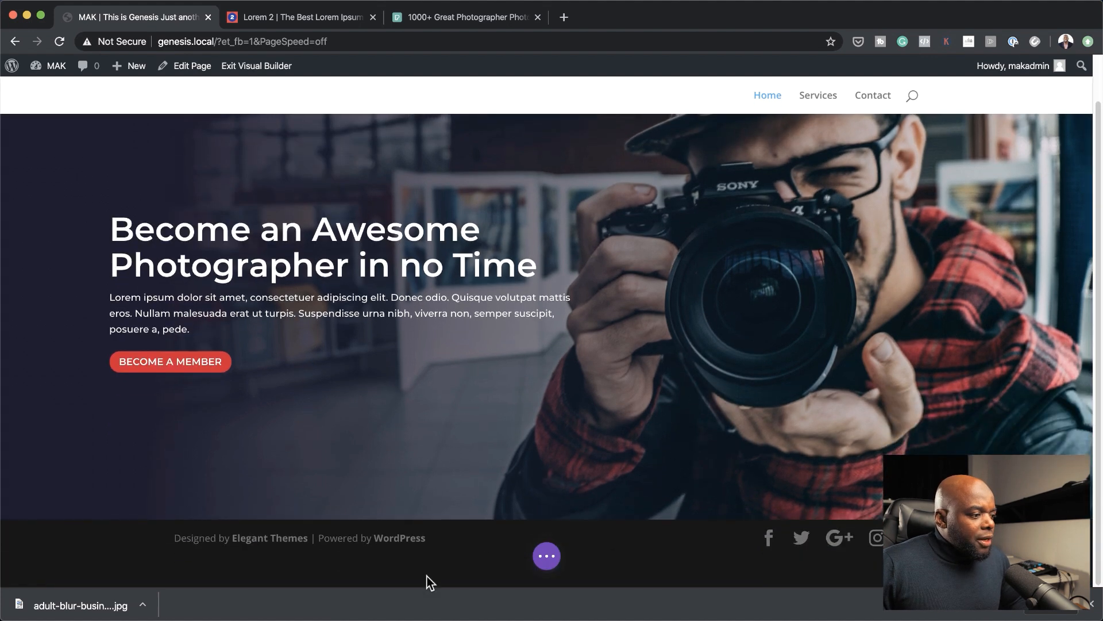
click(546, 519)
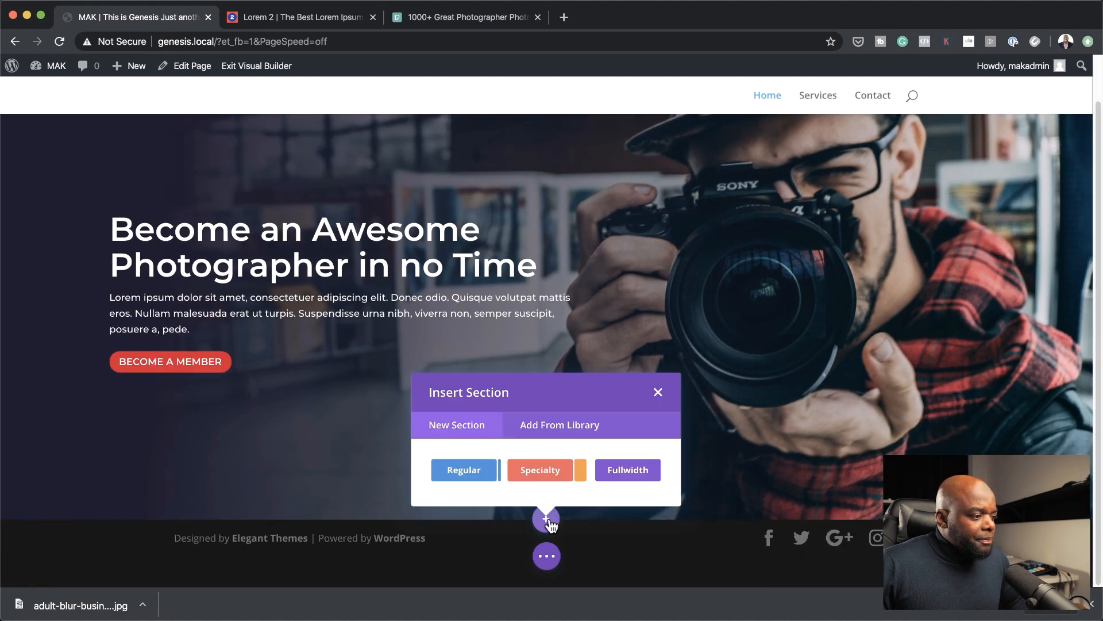
click(487, 478)
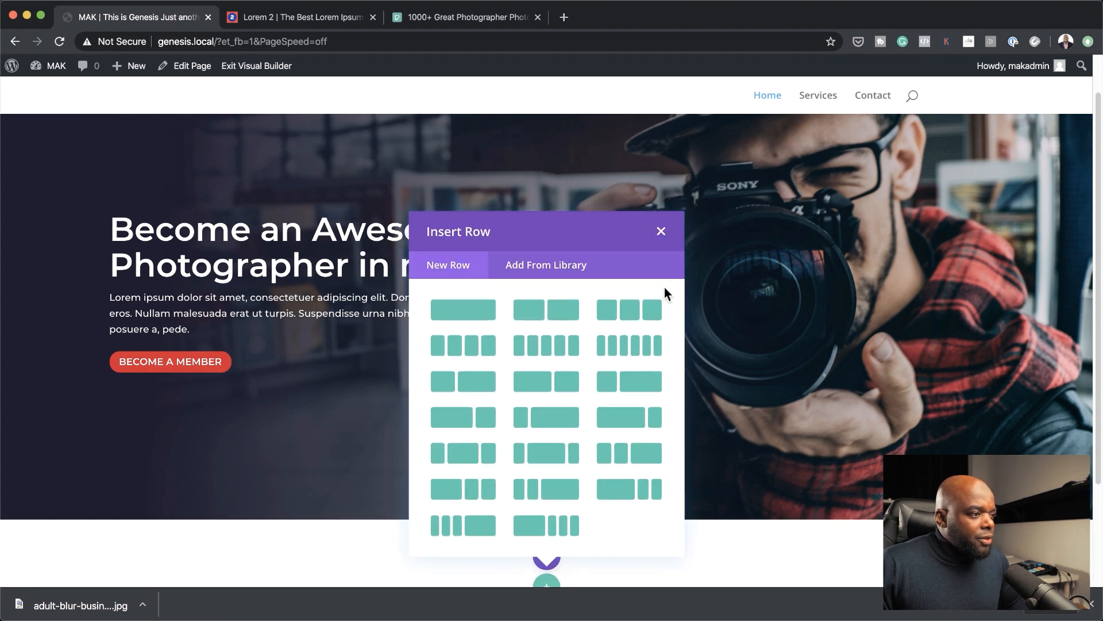
click(656, 318)
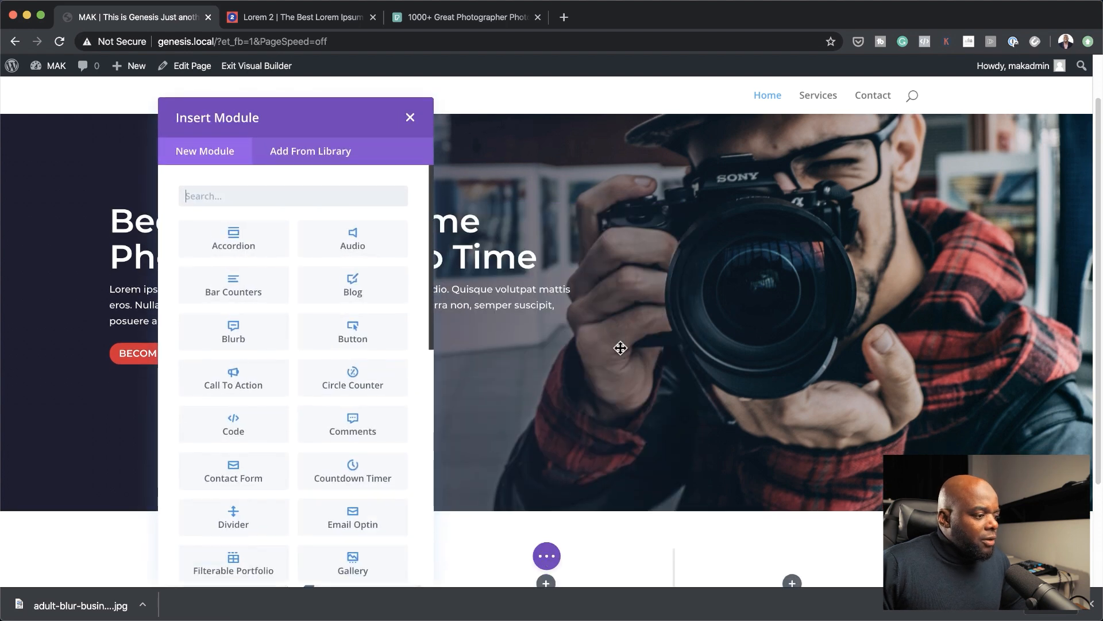
- Add a Blurb module to the first column of the new row
scroll(624, 348, down, 3)
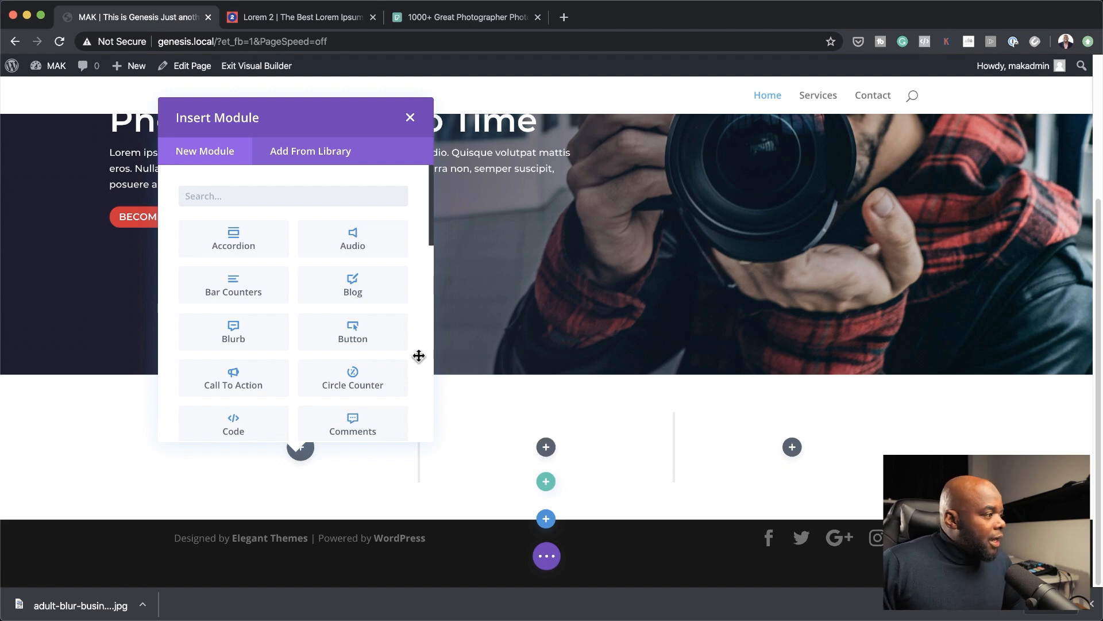
click(267, 339)
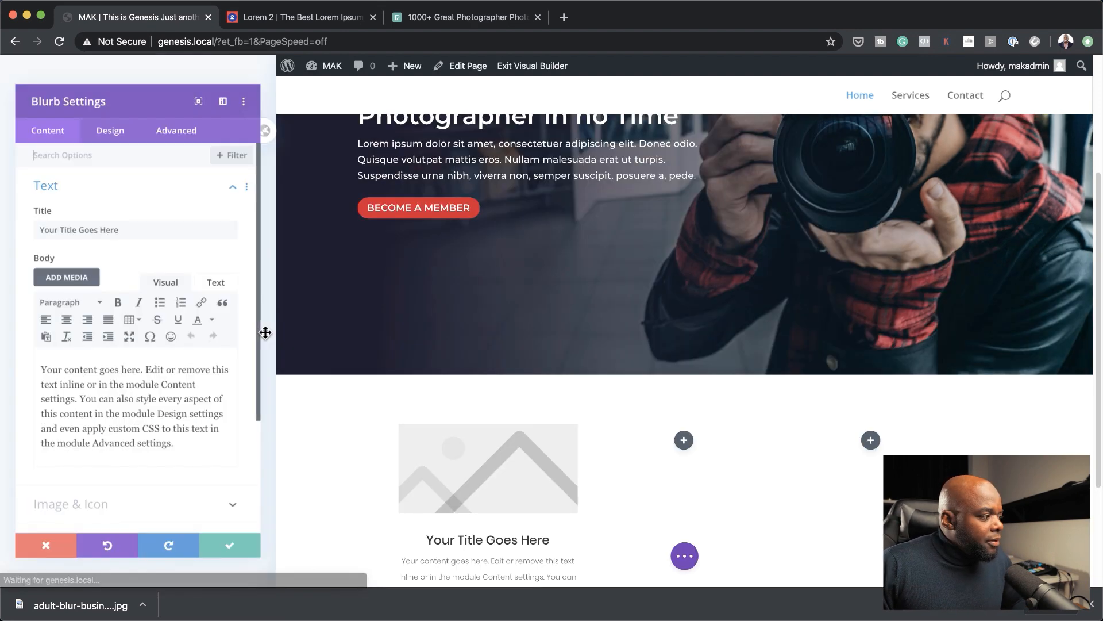
scroll(618, 466, down, 3)
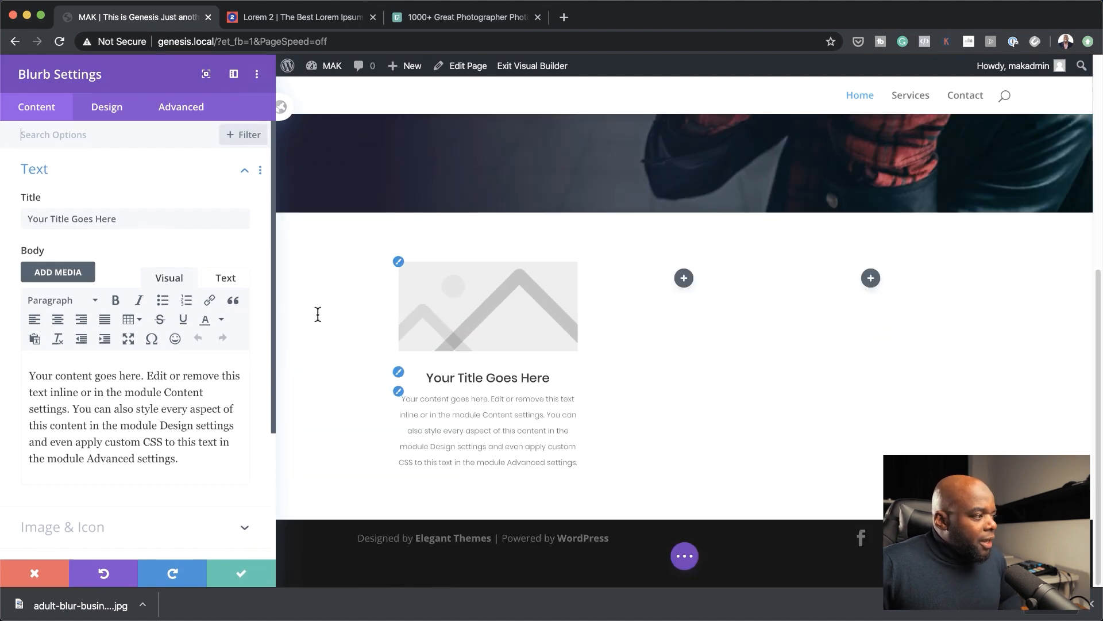
- Make the blurb use an icon instead of an image and choose the horizontal sliders icon
scroll(156, 459, down, 2)
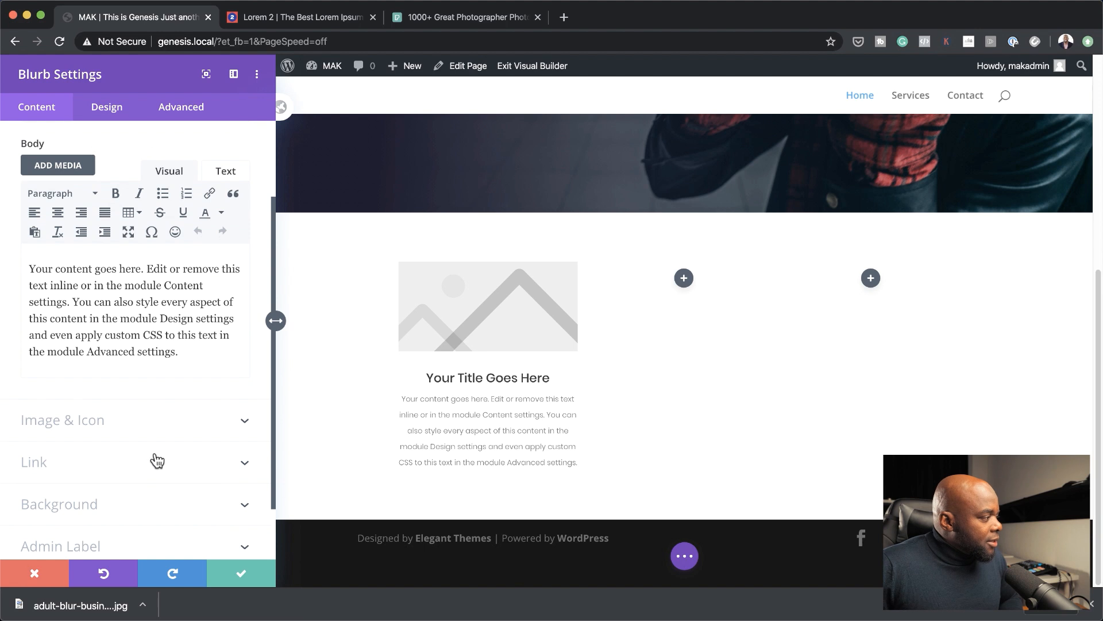
click(89, 424)
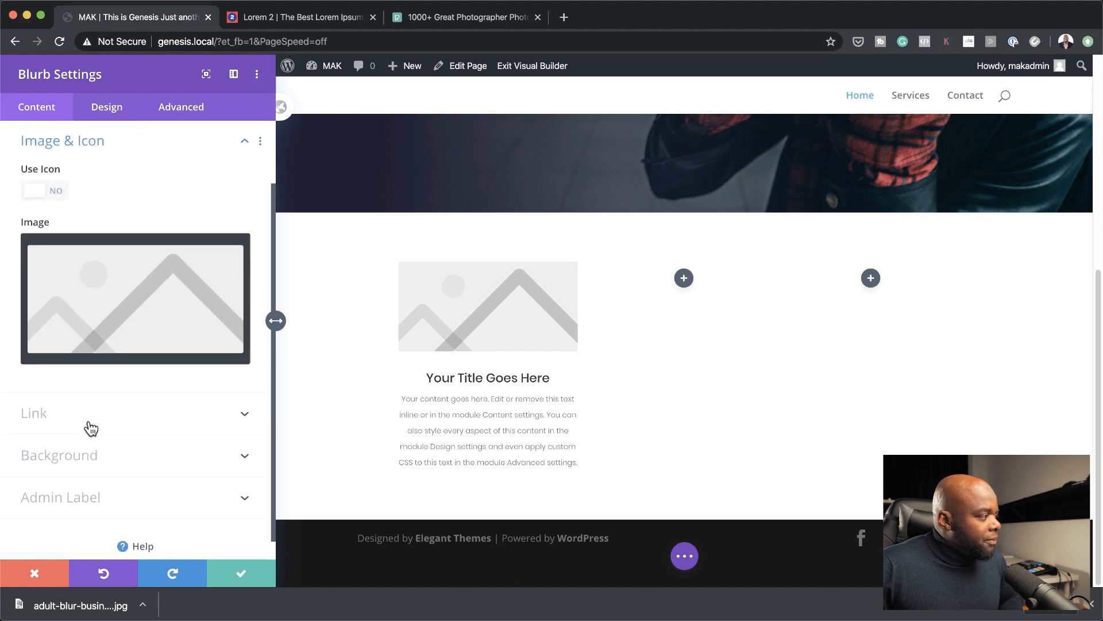
click(53, 194)
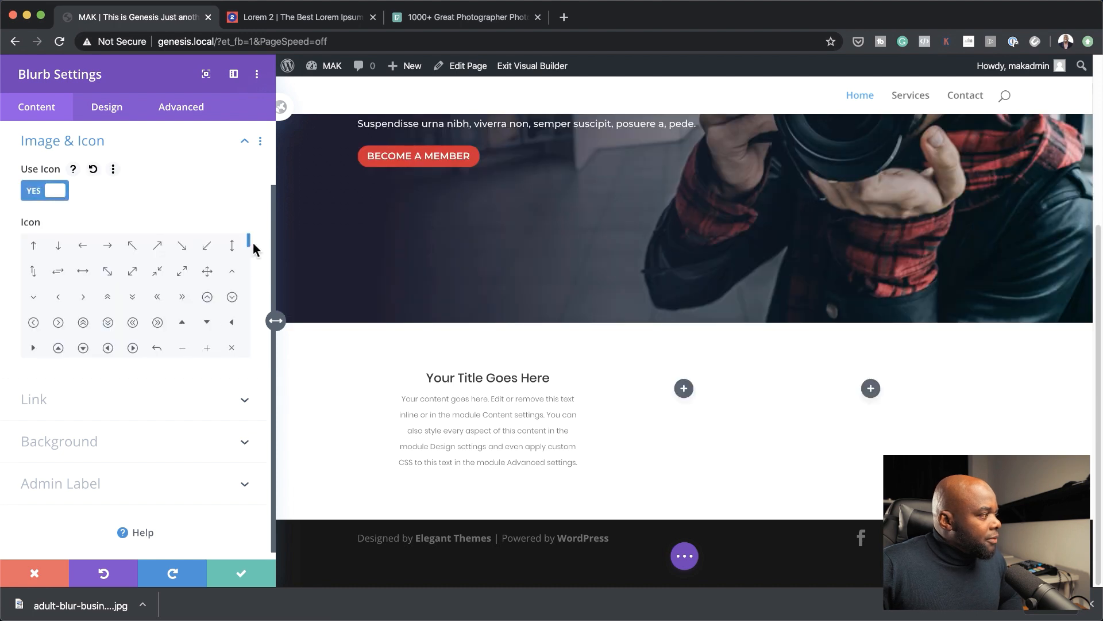
drag(248, 246, 253, 263)
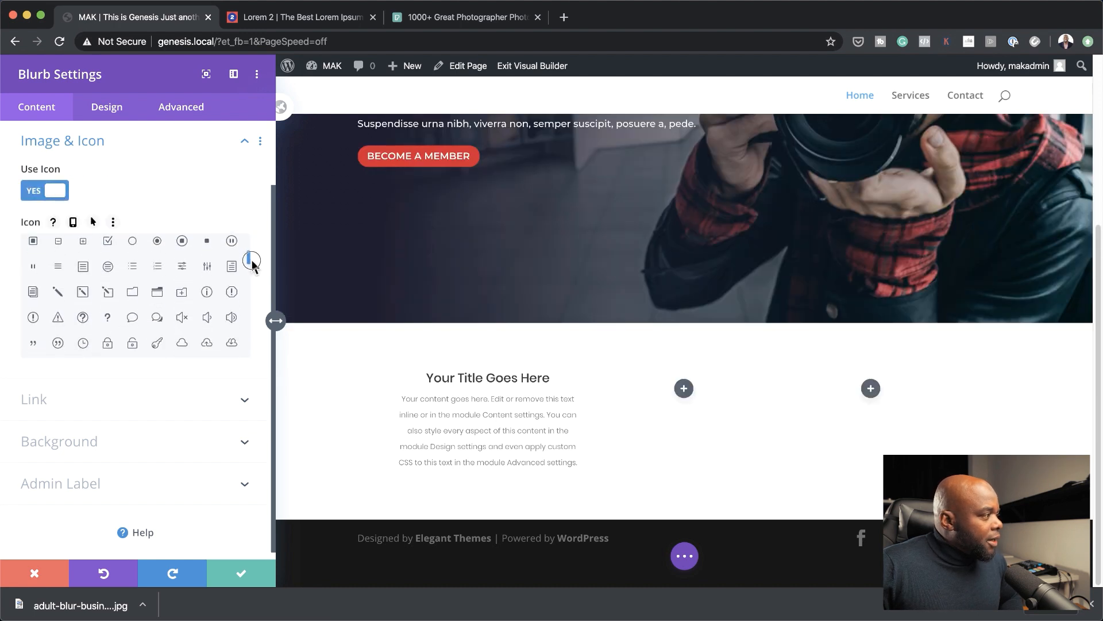
click(182, 268)
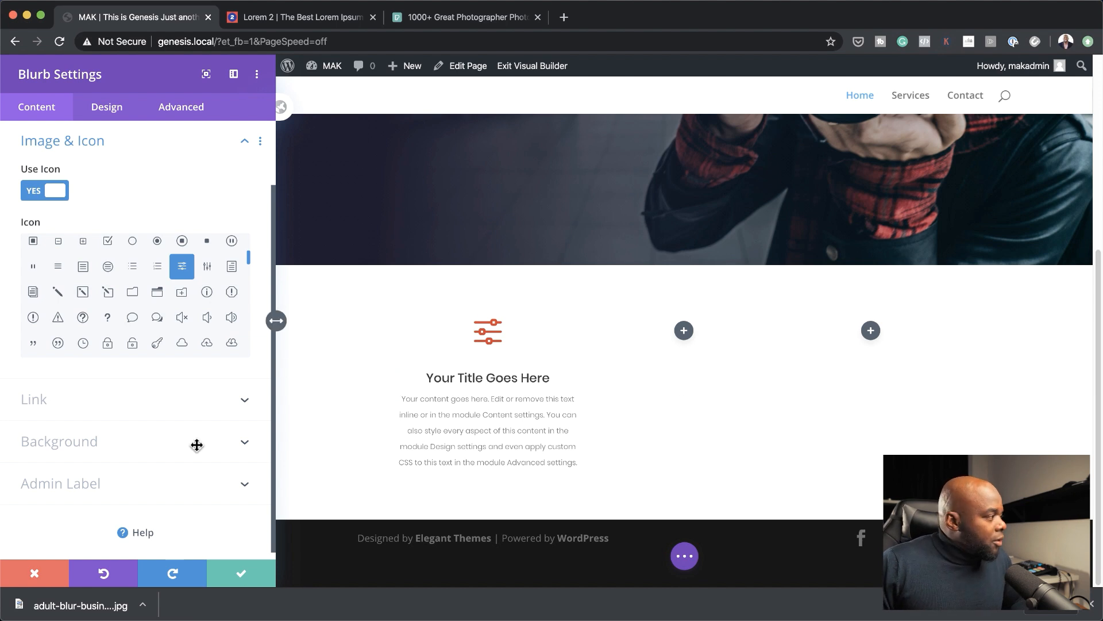
- Set the blurb's icon color to #D90429 and save the module settings
click(110, 109)
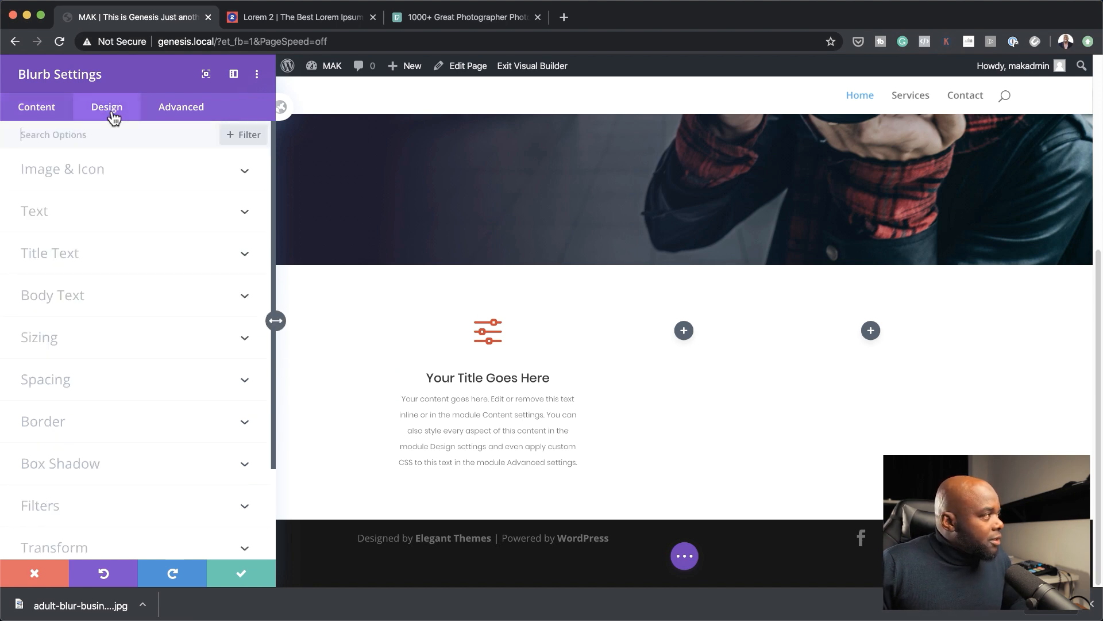
click(109, 172)
click(36, 227)
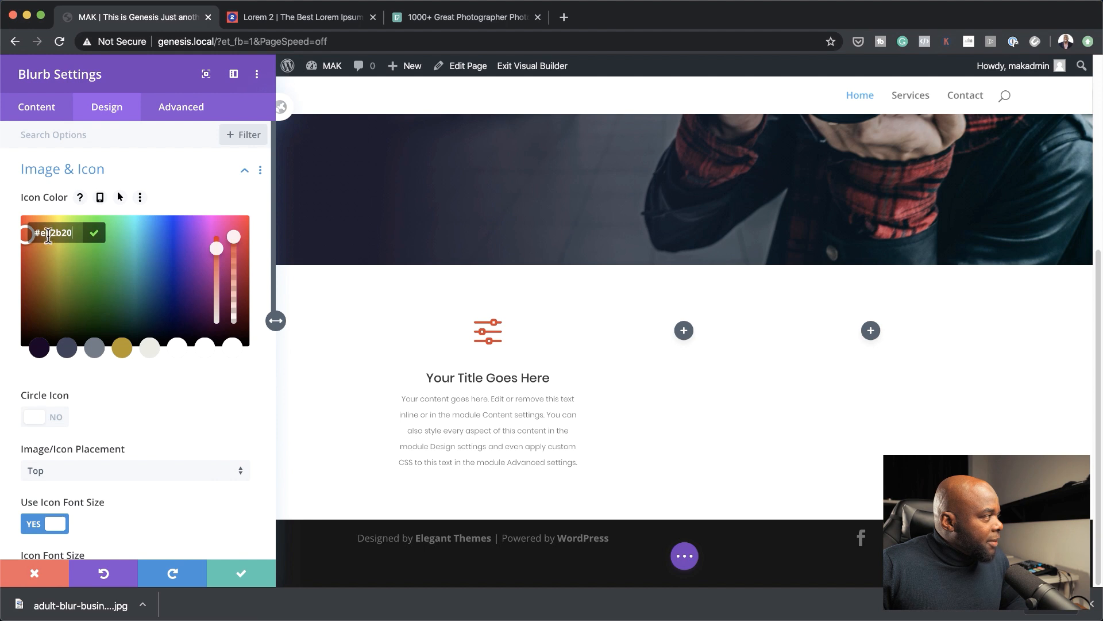
drag(41, 233, 71, 233)
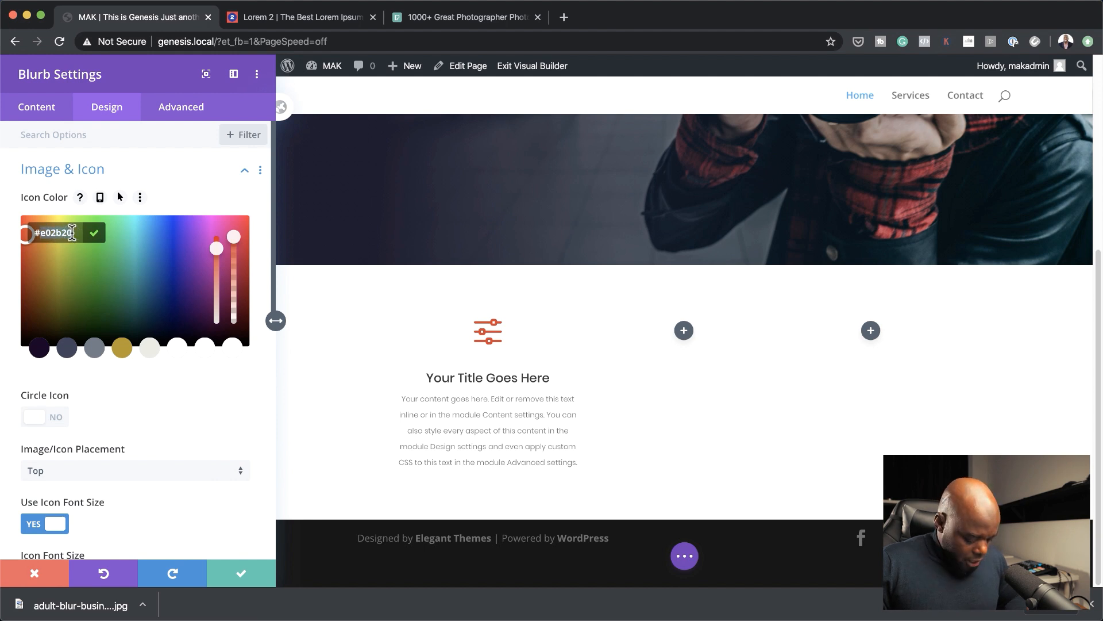
text(#D90429)
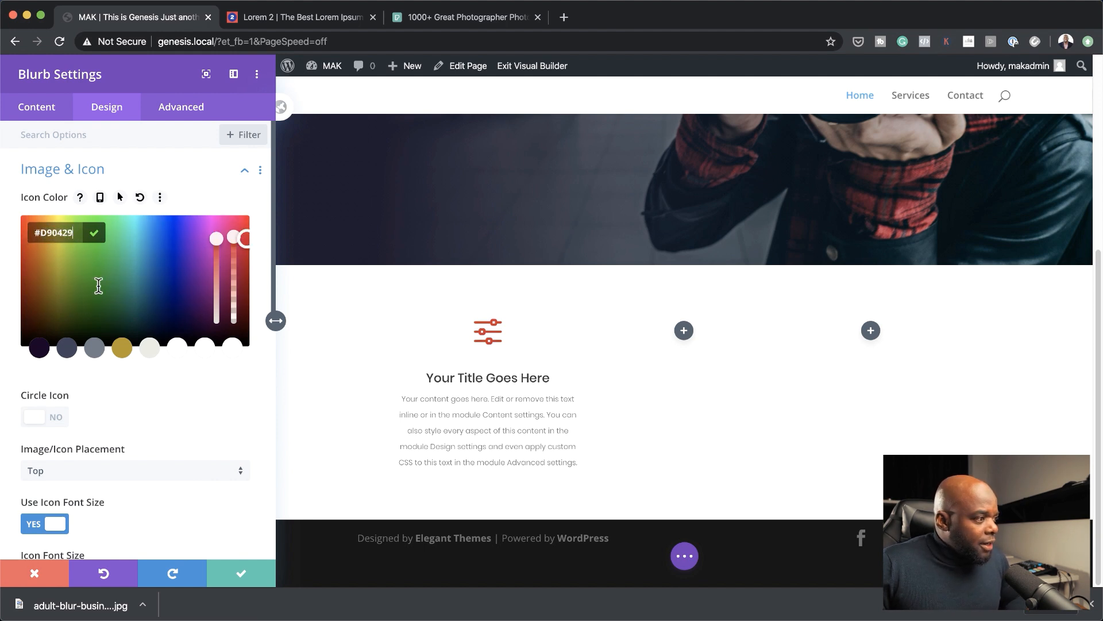
click(241, 573)
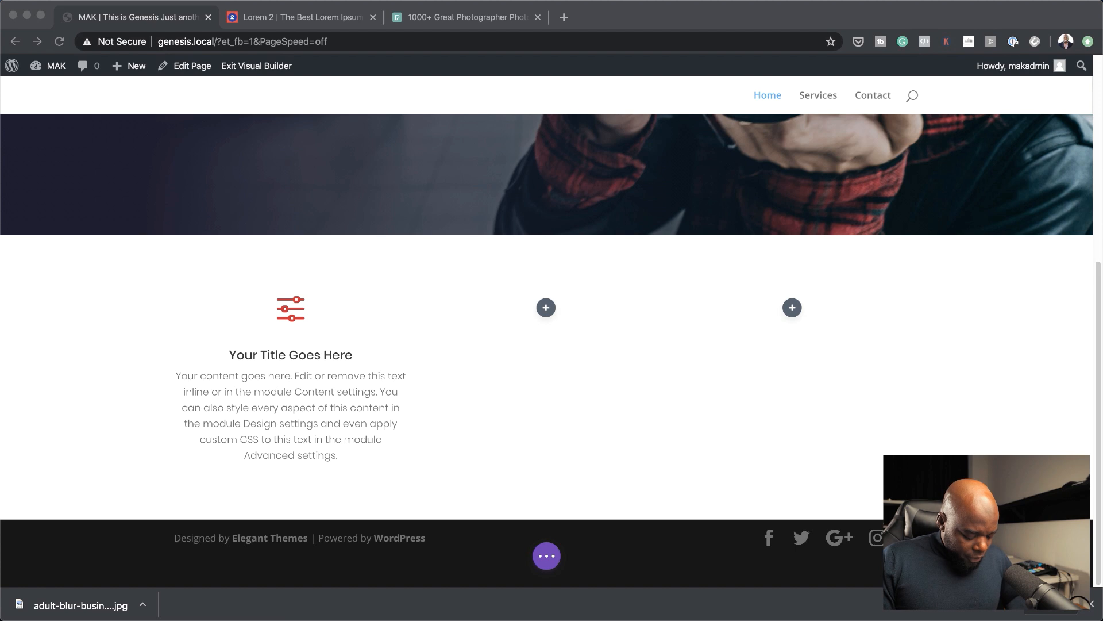
- Give the section containing the blurb a background color of #edf2f4 and save the section settings
click(46, 286)
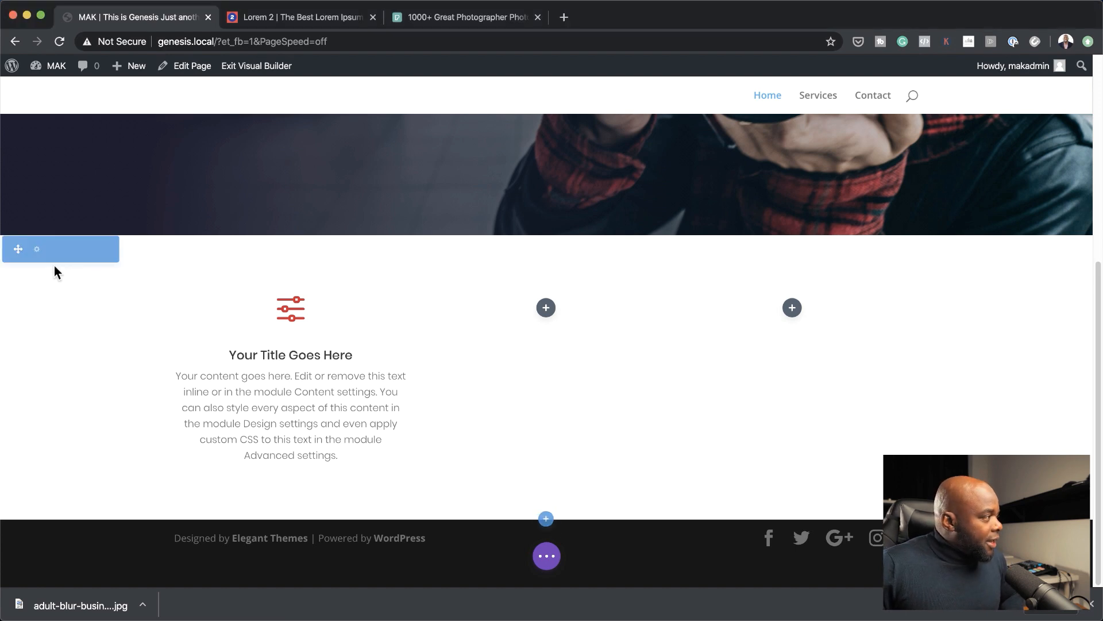
click(35, 254)
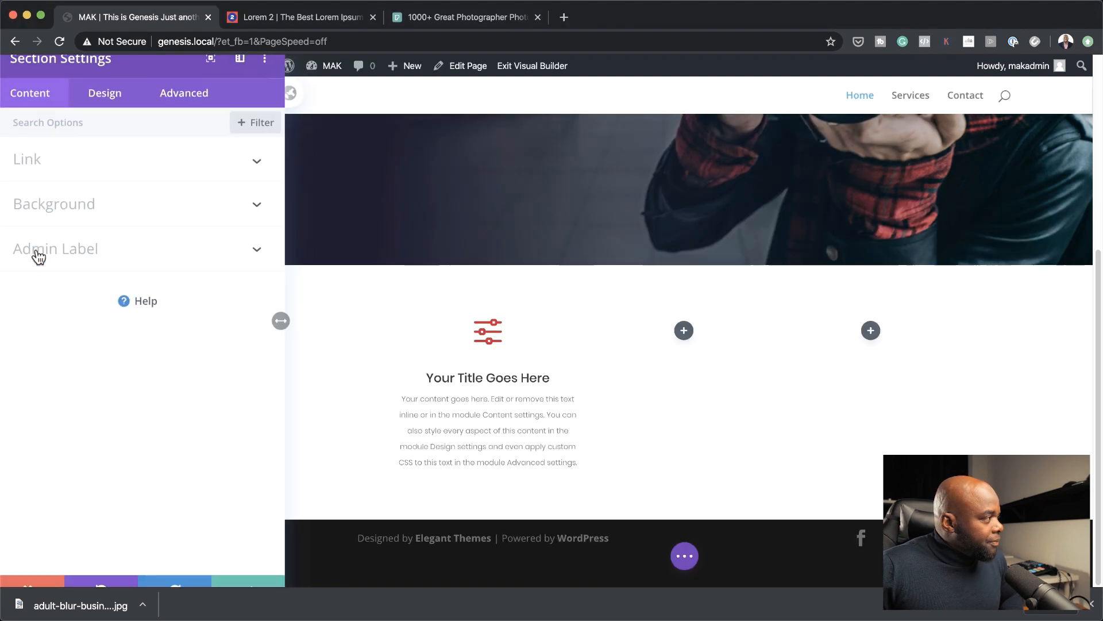
click(52, 214)
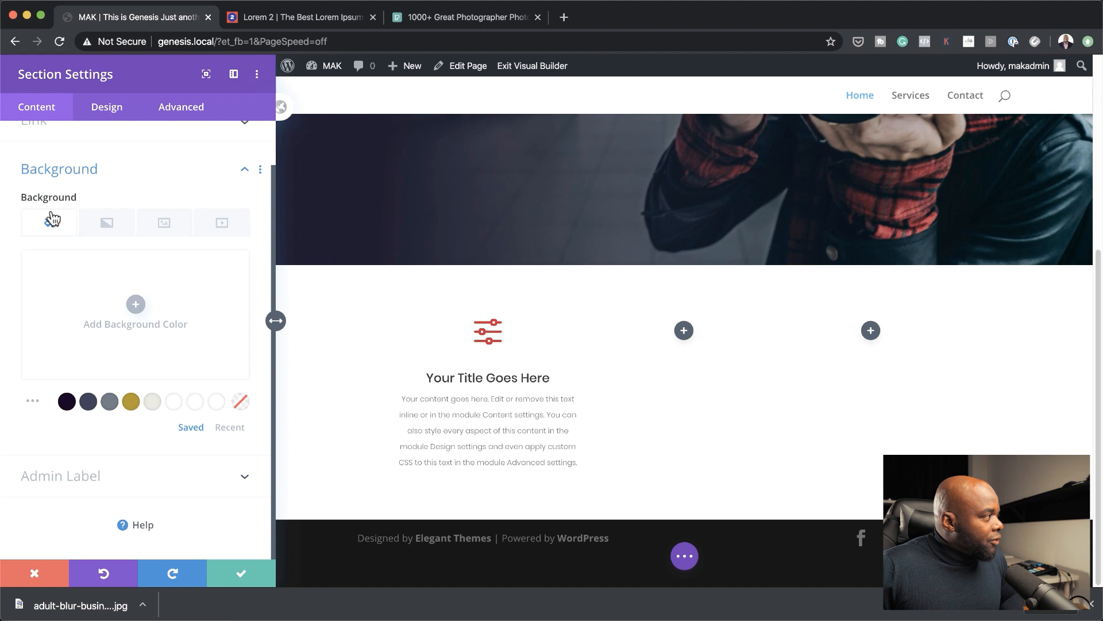
click(134, 305)
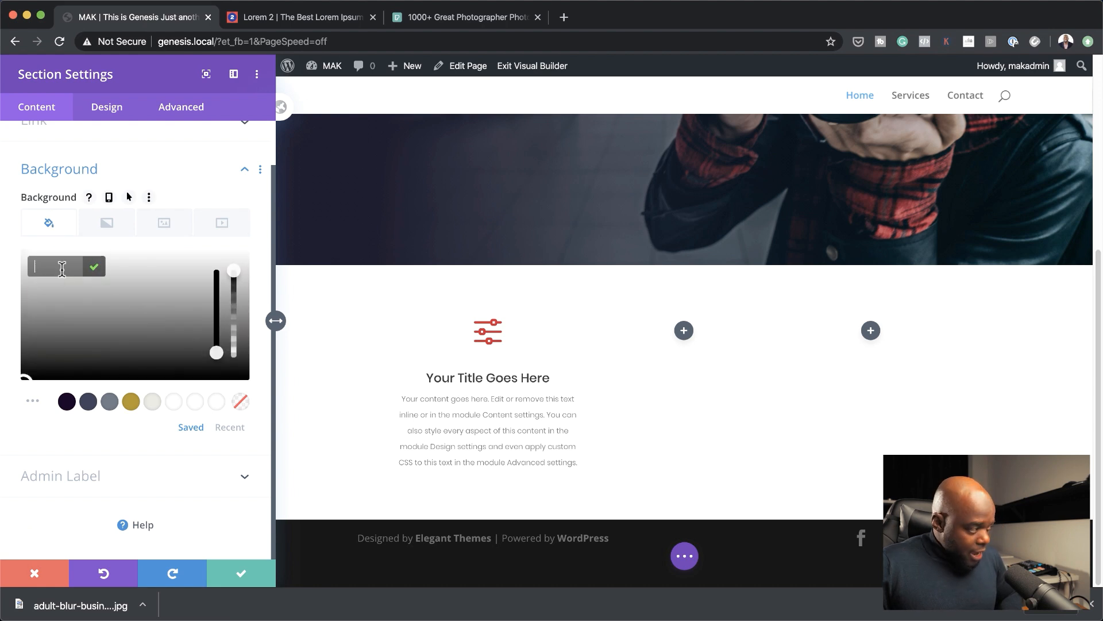
text(#edf2f4)
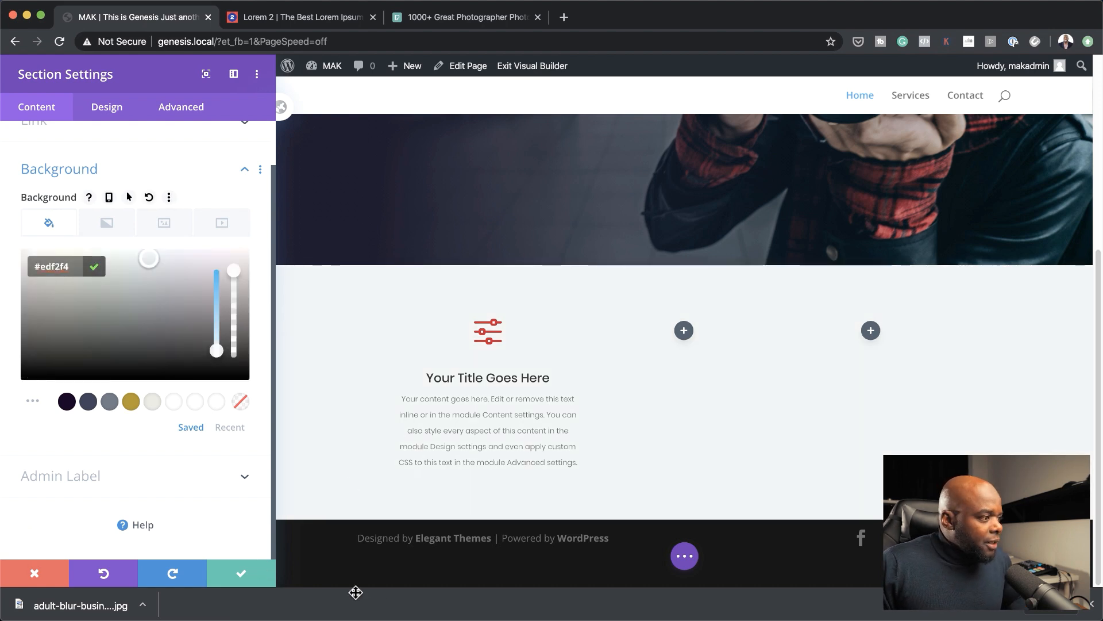
click(244, 577)
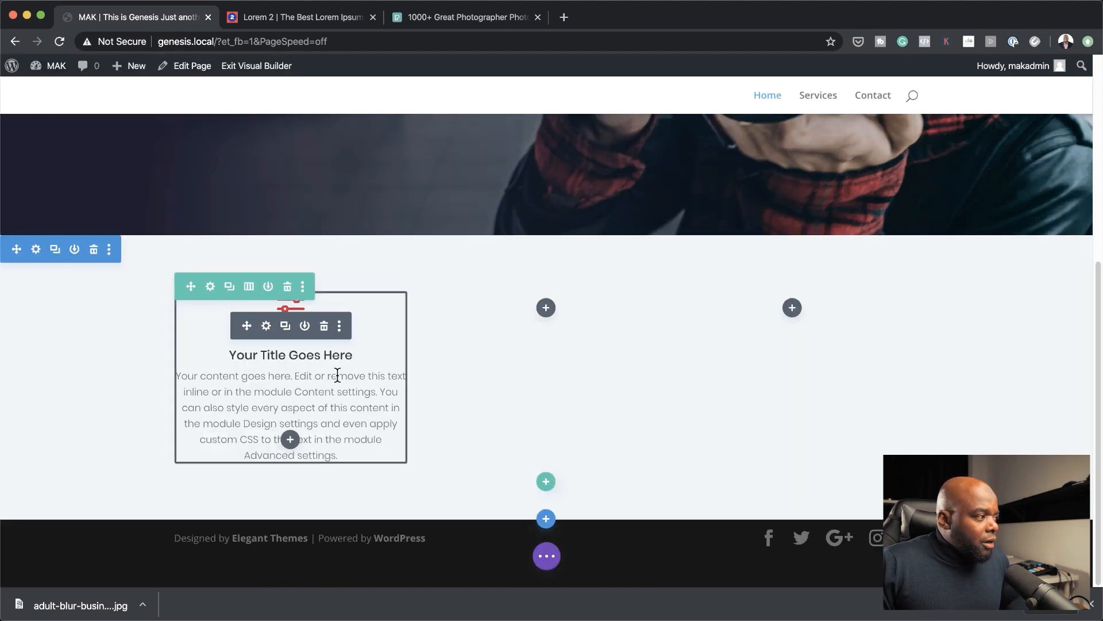
- Give the blurb in the first column a background color of #2b2d42
click(266, 326)
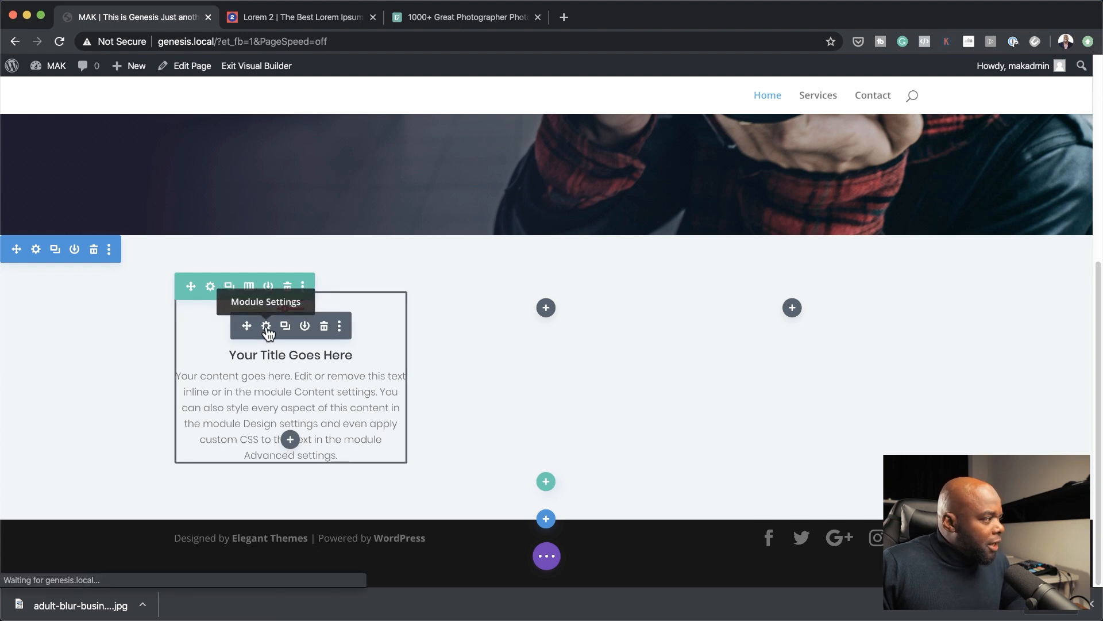
scroll(153, 483, down, 2)
scroll(153, 460, up, 2)
scroll(154, 402, down, 3)
scroll(154, 389, down, 1)
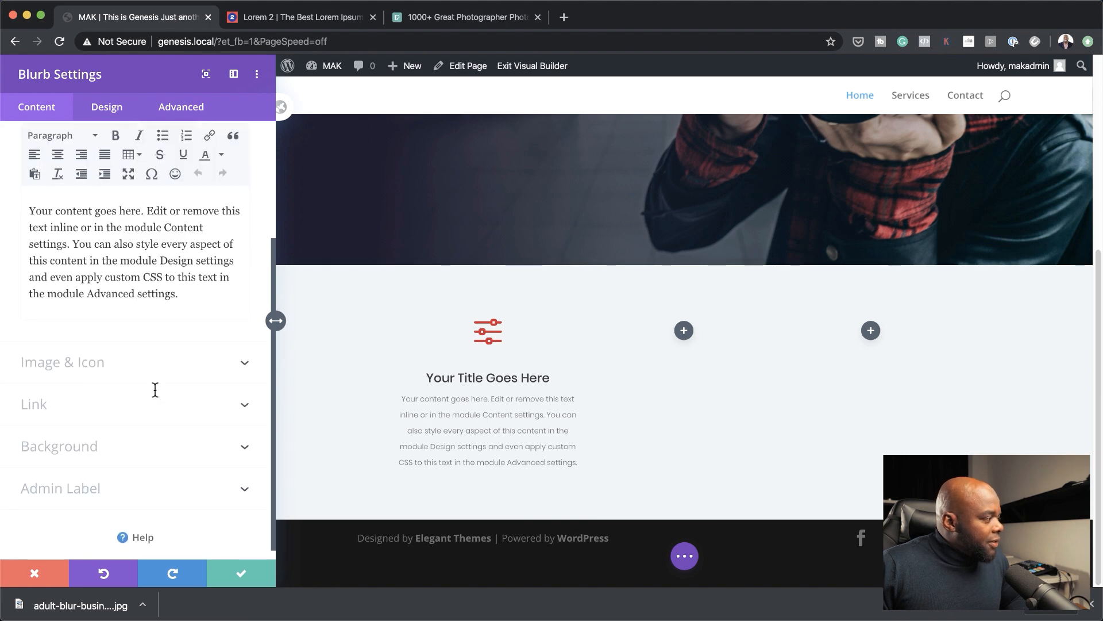
click(88, 447)
mouse_move(128, 196)
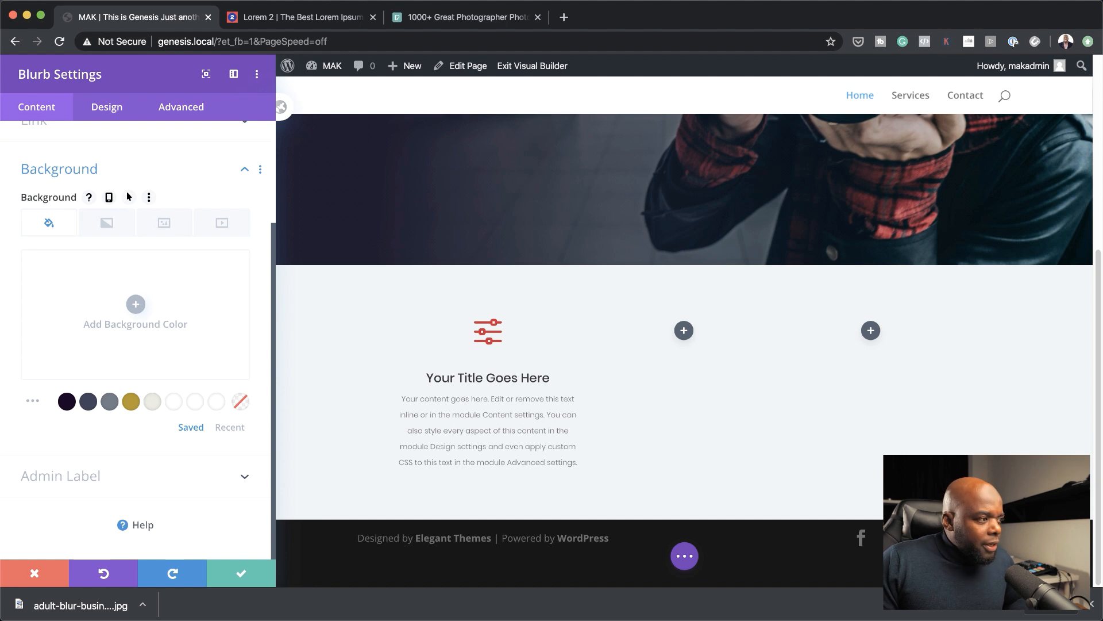
key(super+Tab)
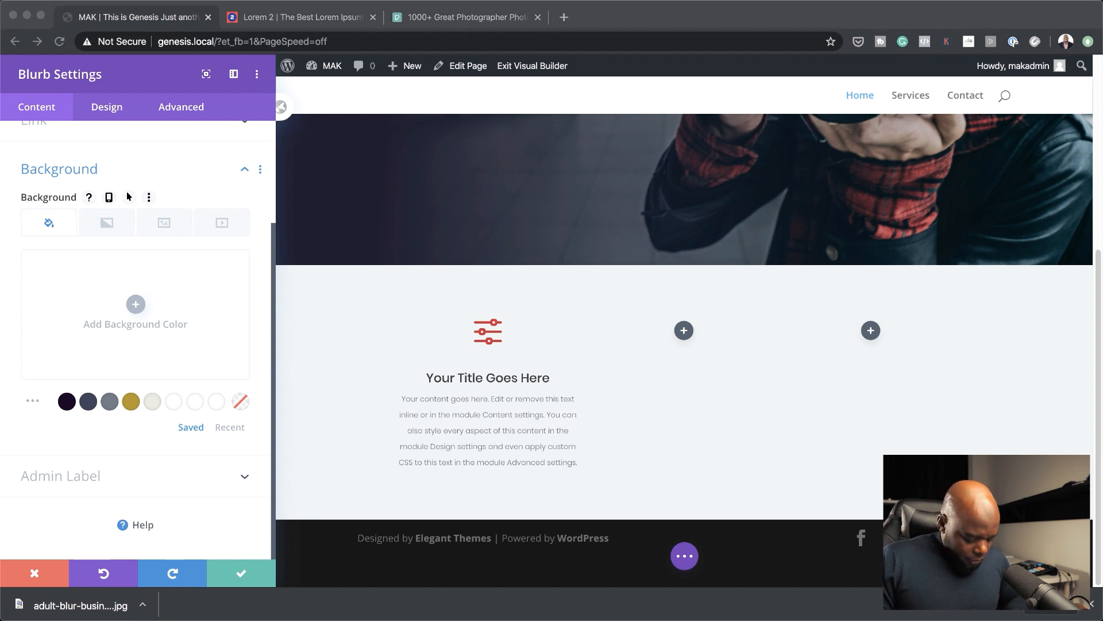
click(137, 305)
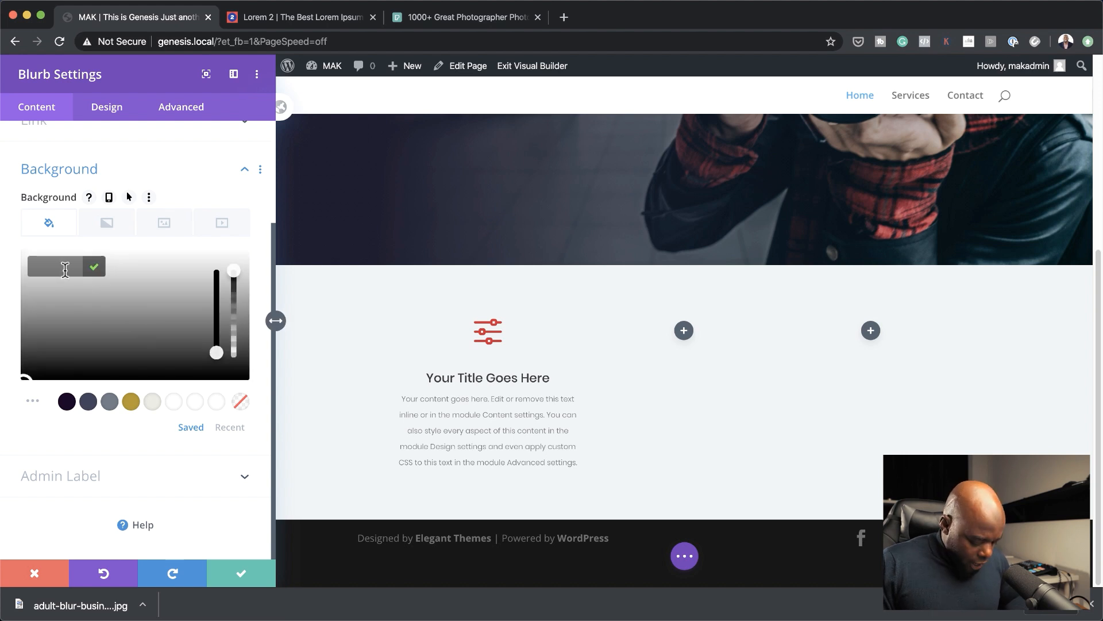
text(#2b2d42)
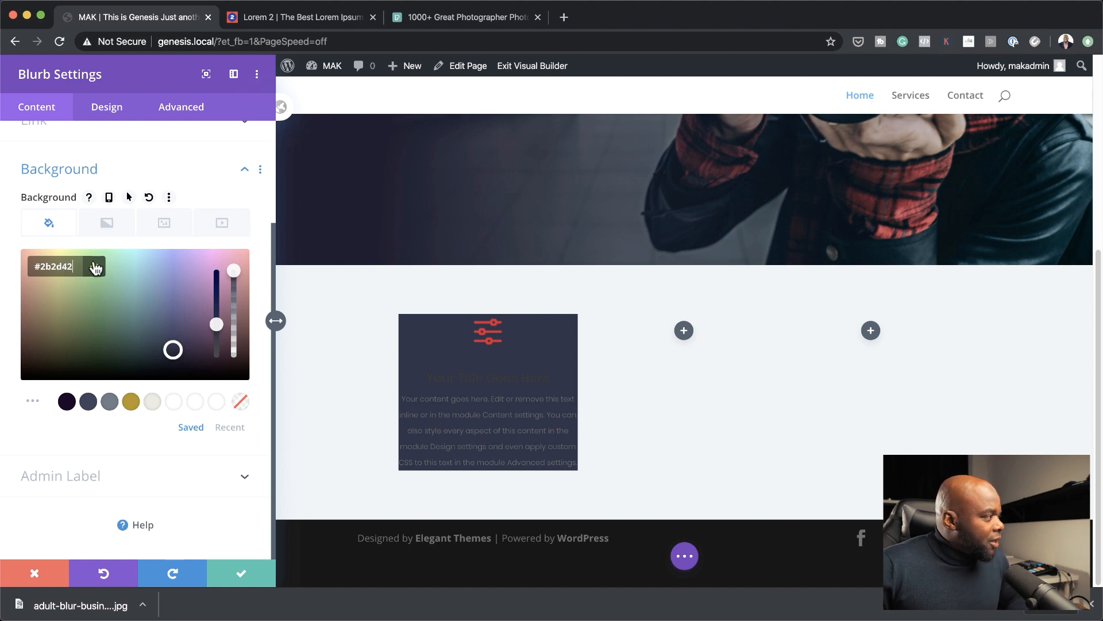
- Set the blurb's padding to 30px on all four sides
click(114, 117)
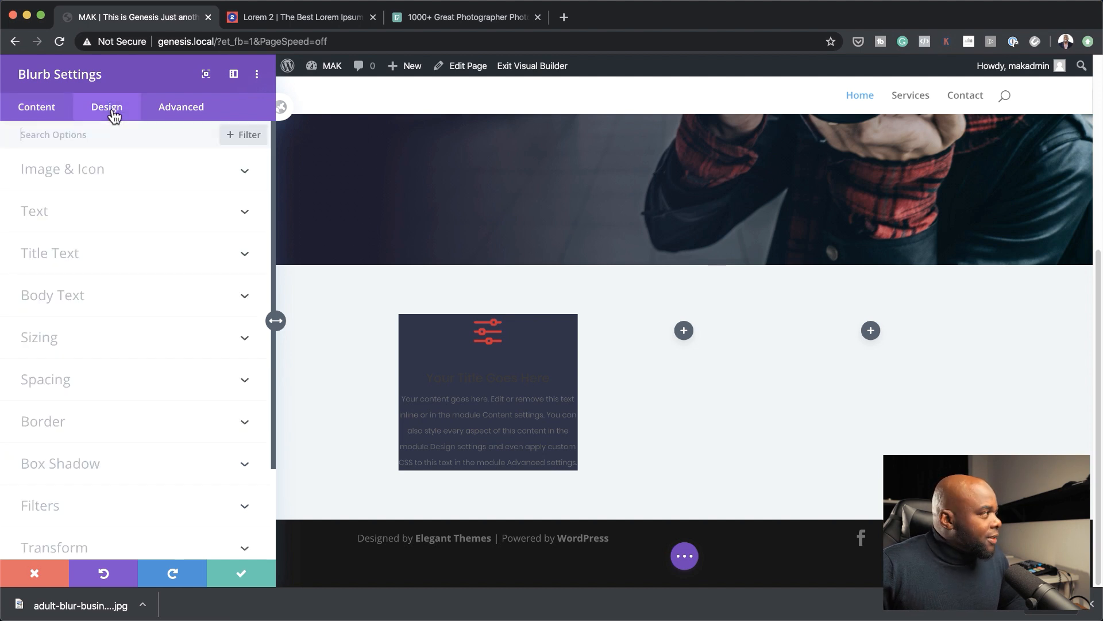
click(64, 382)
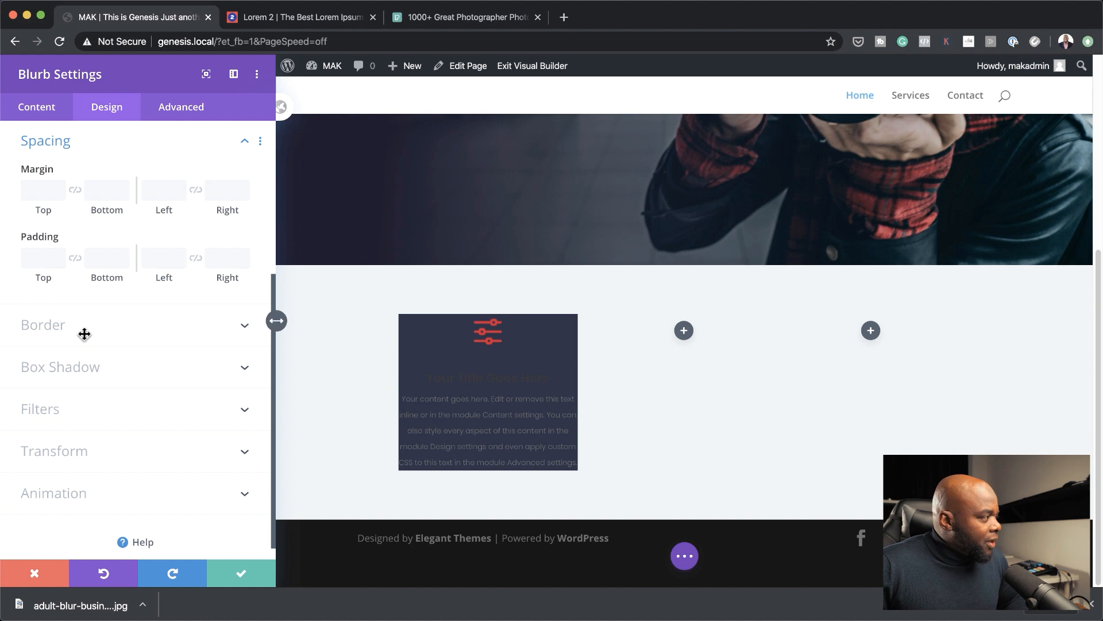
click(44, 260)
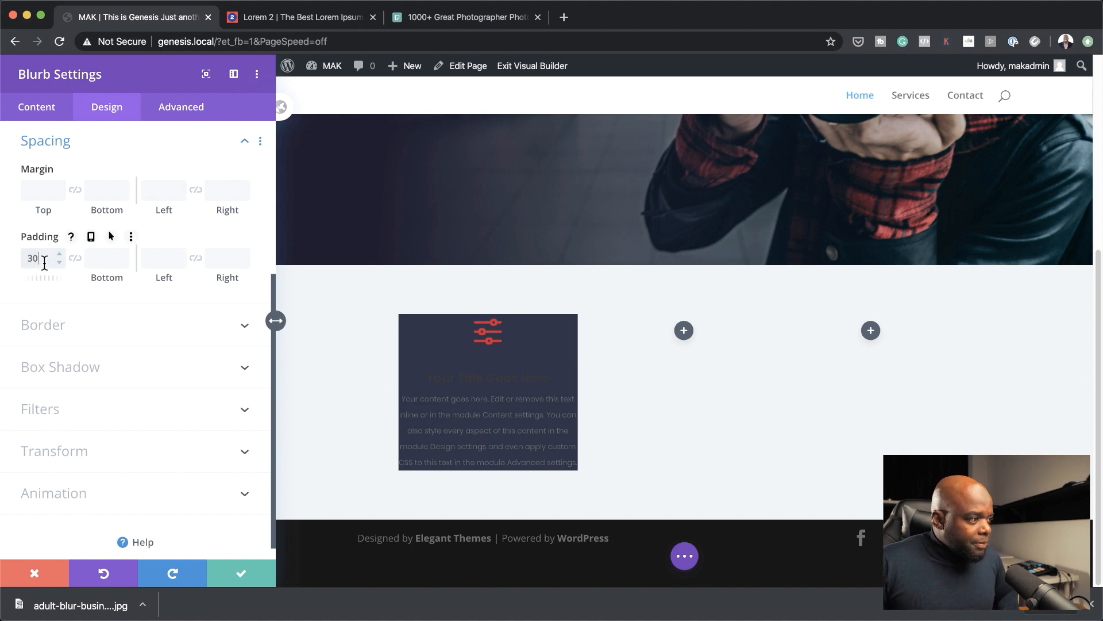
click(80, 267)
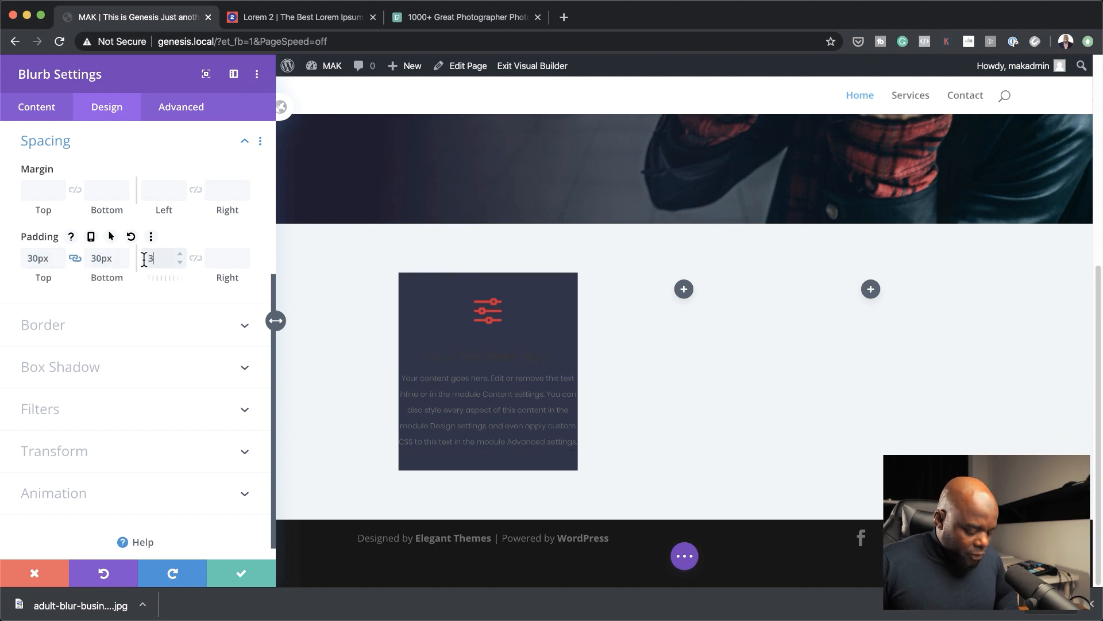
click(196, 259)
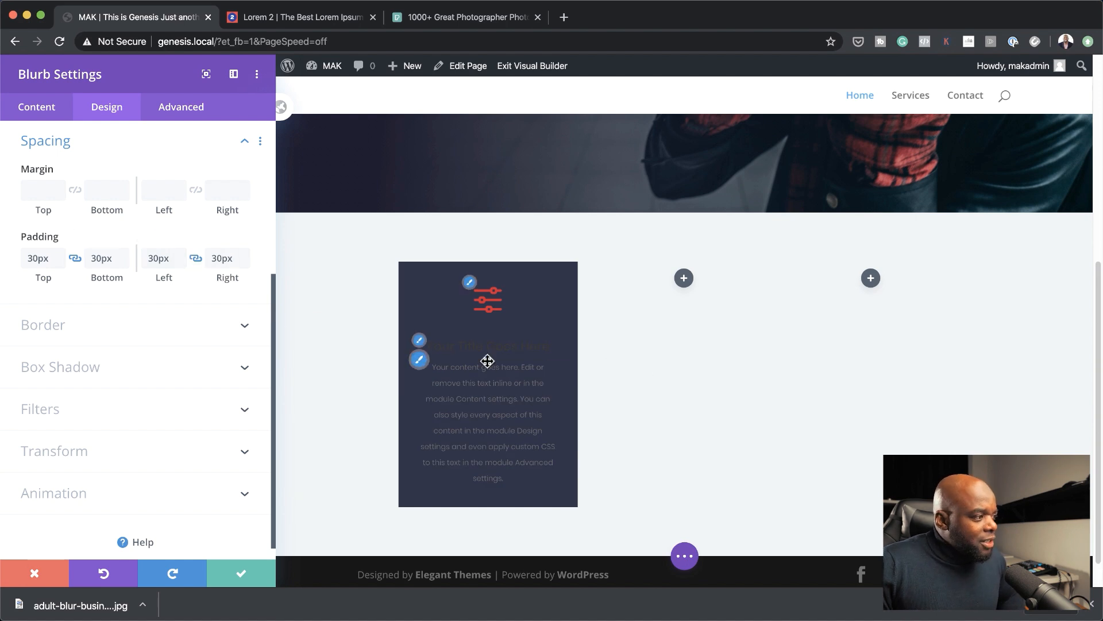
- Set the blurb's title text color to #8d99ae
click(418, 343)
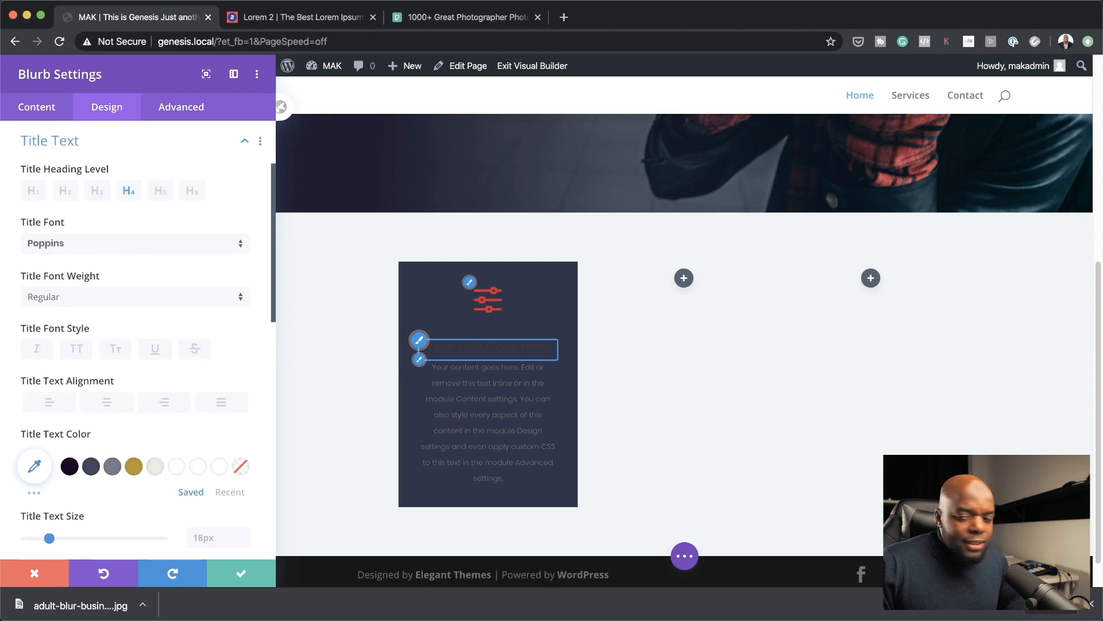
key(super+Tab)
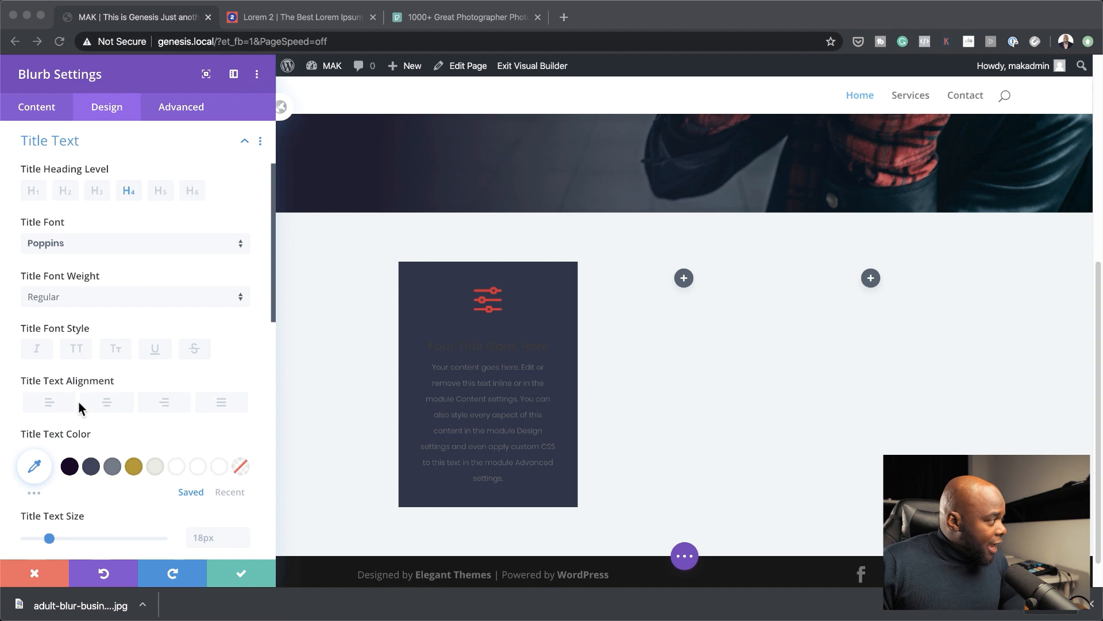
click(34, 466)
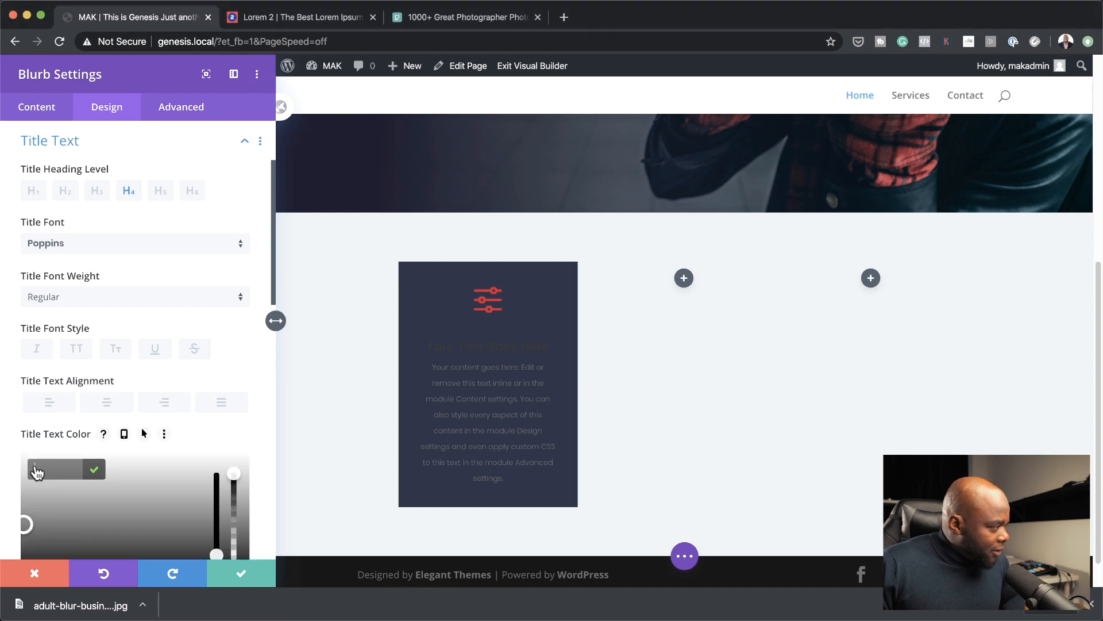
text(#8d99ae)
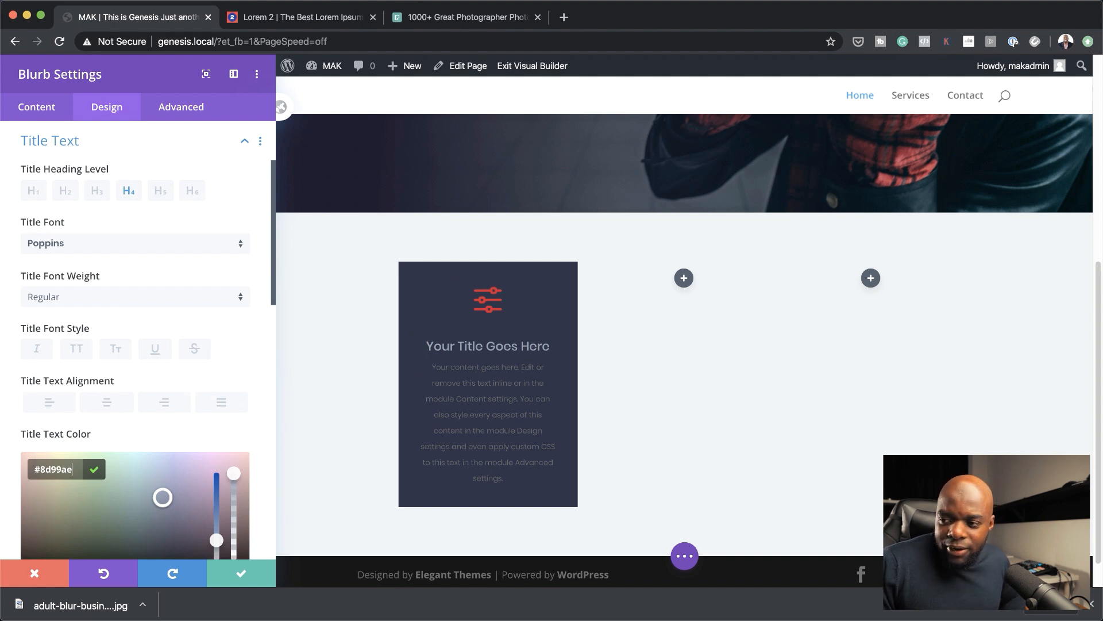
- Set the blurb's body text color to #edf2f4 and save the module settings
key(super+Tab)
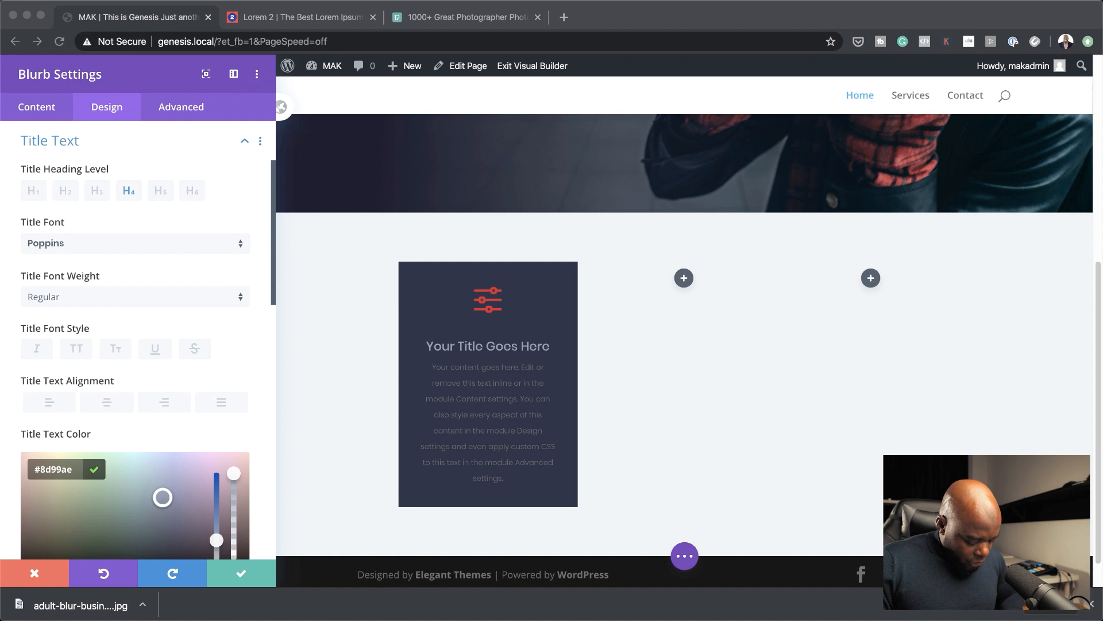
scroll(239, 437, down, 4)
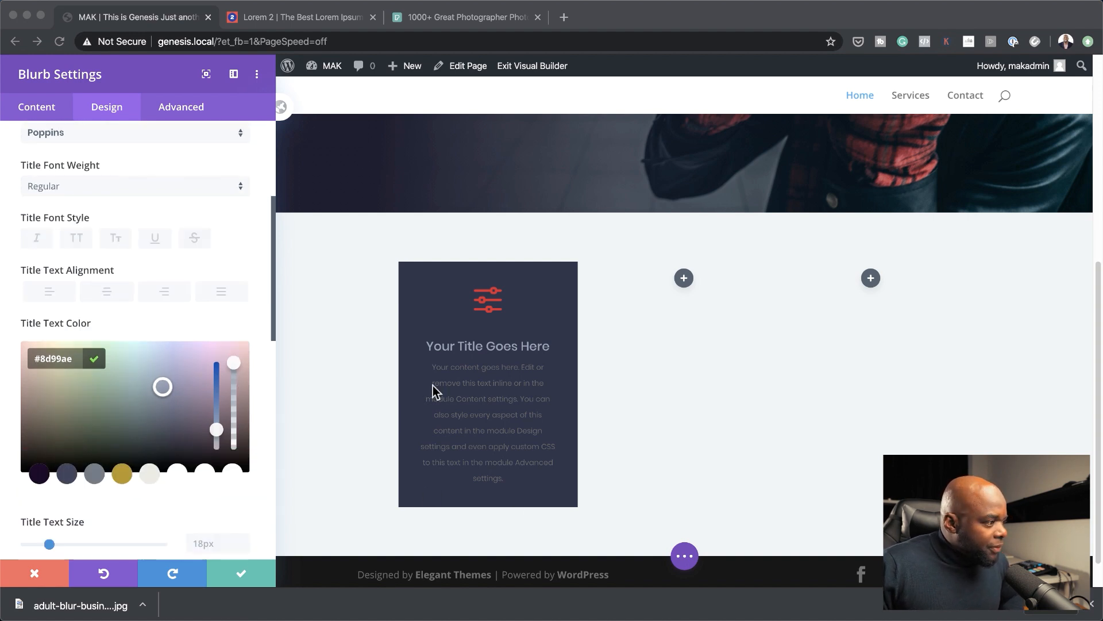
click(447, 375)
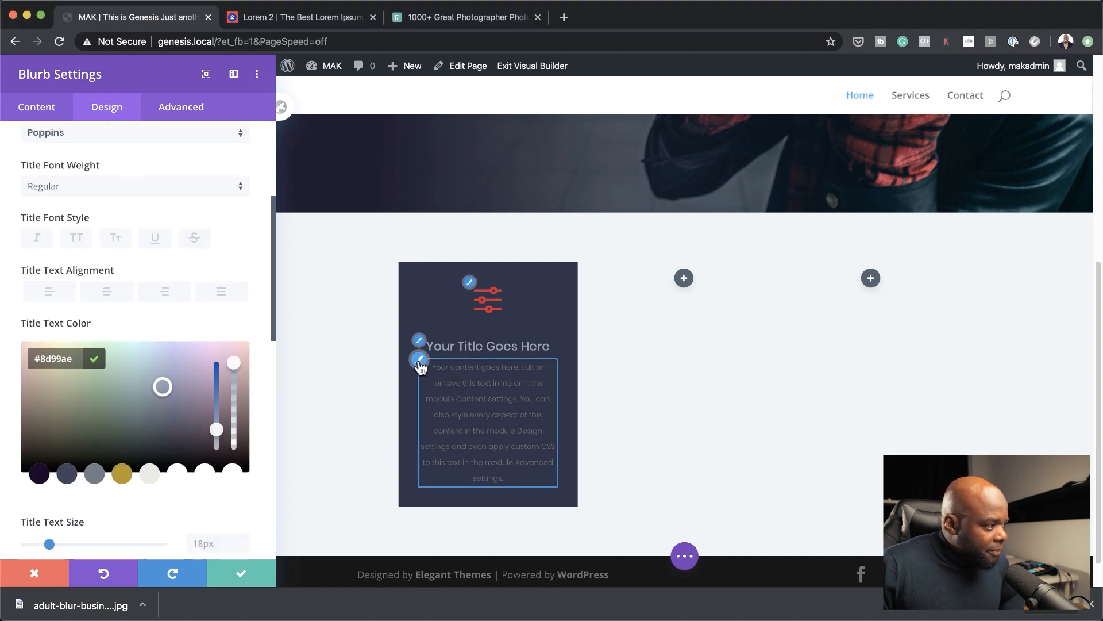
click(419, 360)
click(34, 454)
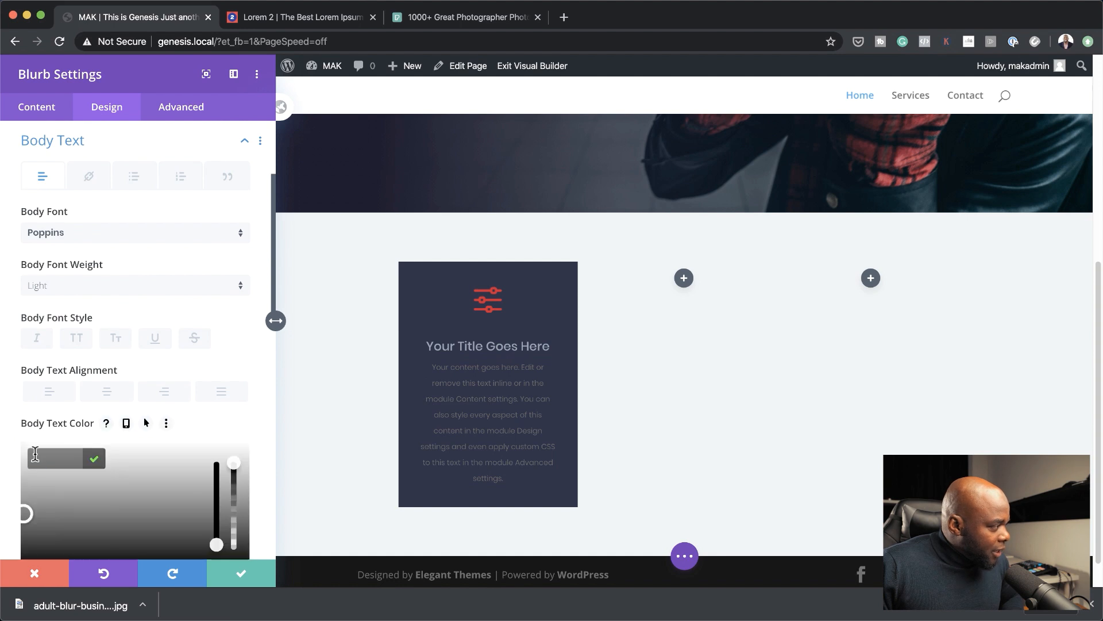
text(#edf2f4)
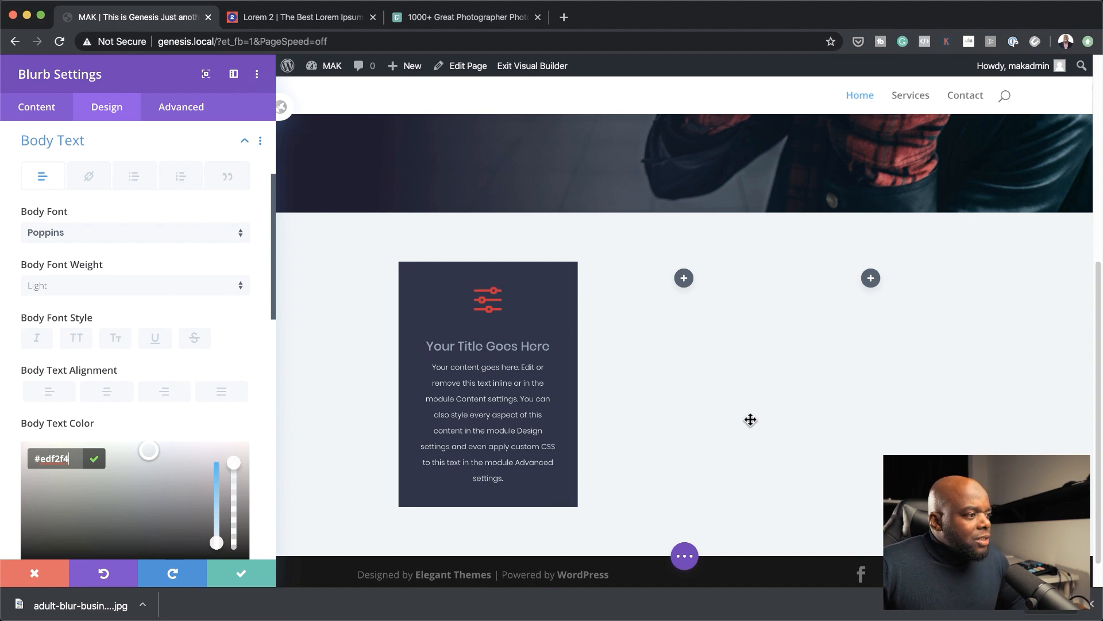
click(243, 574)
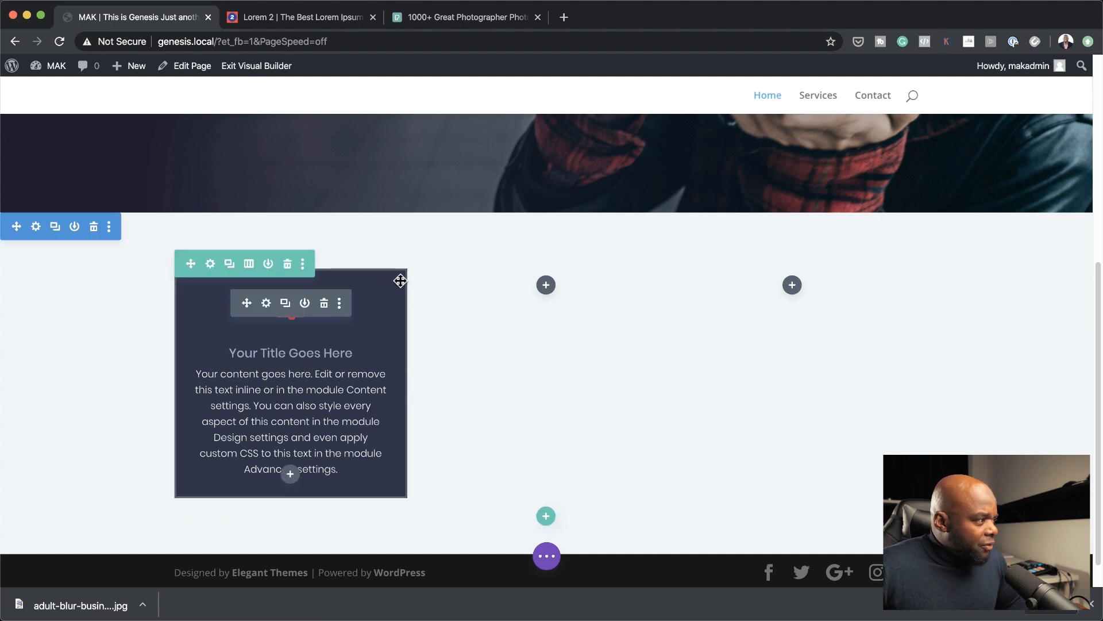
- Round all four corners of the blurb to 6px and save the module settings
click(265, 308)
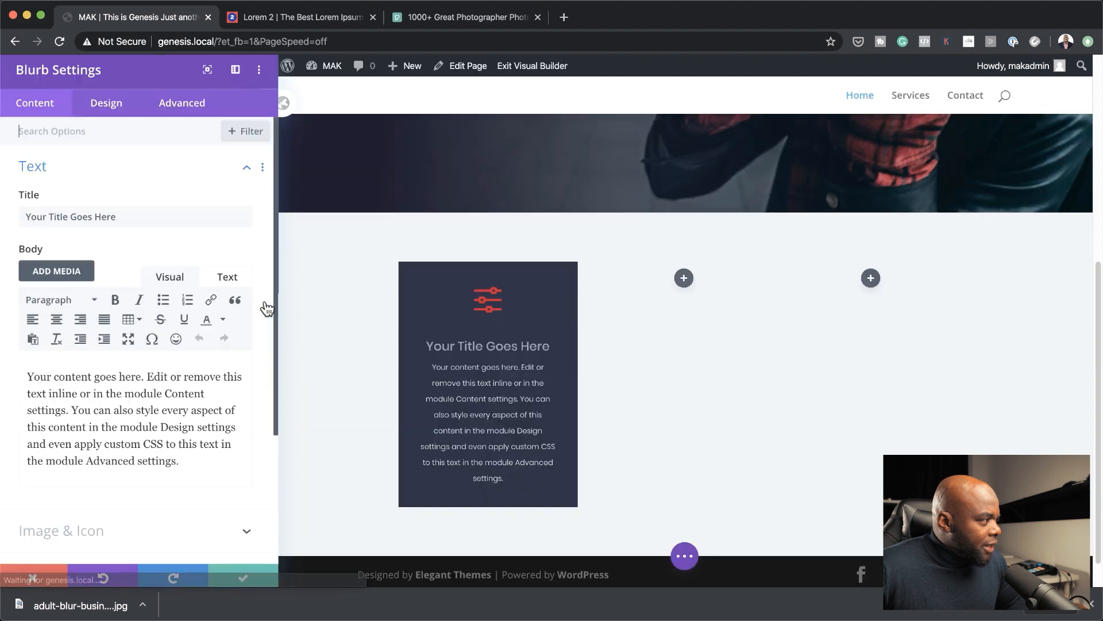
scroll(168, 472, down, 3)
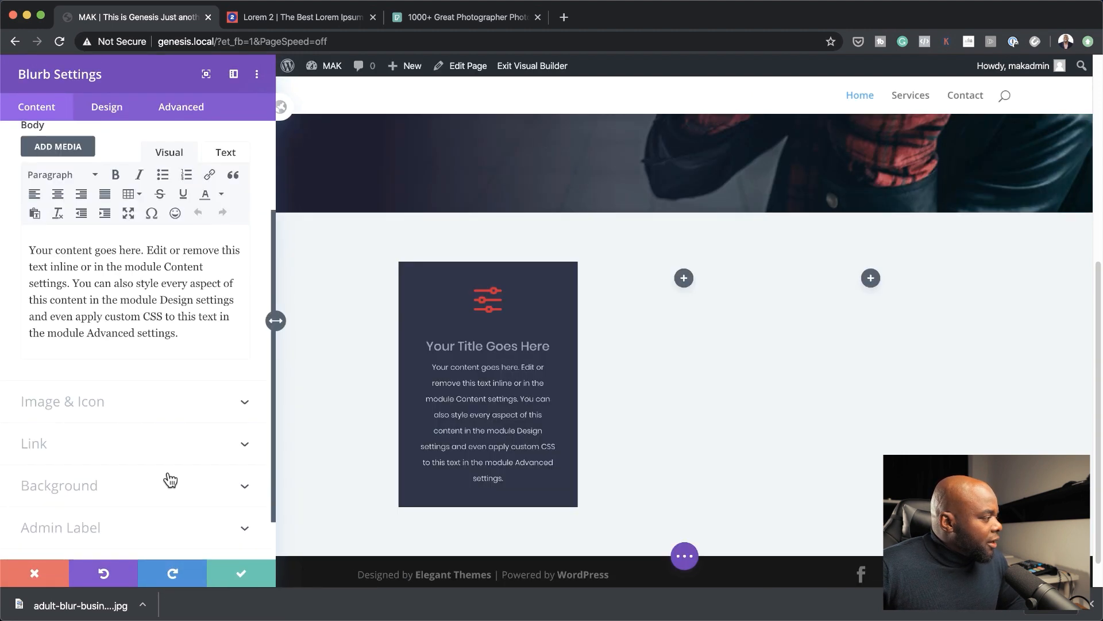
click(105, 113)
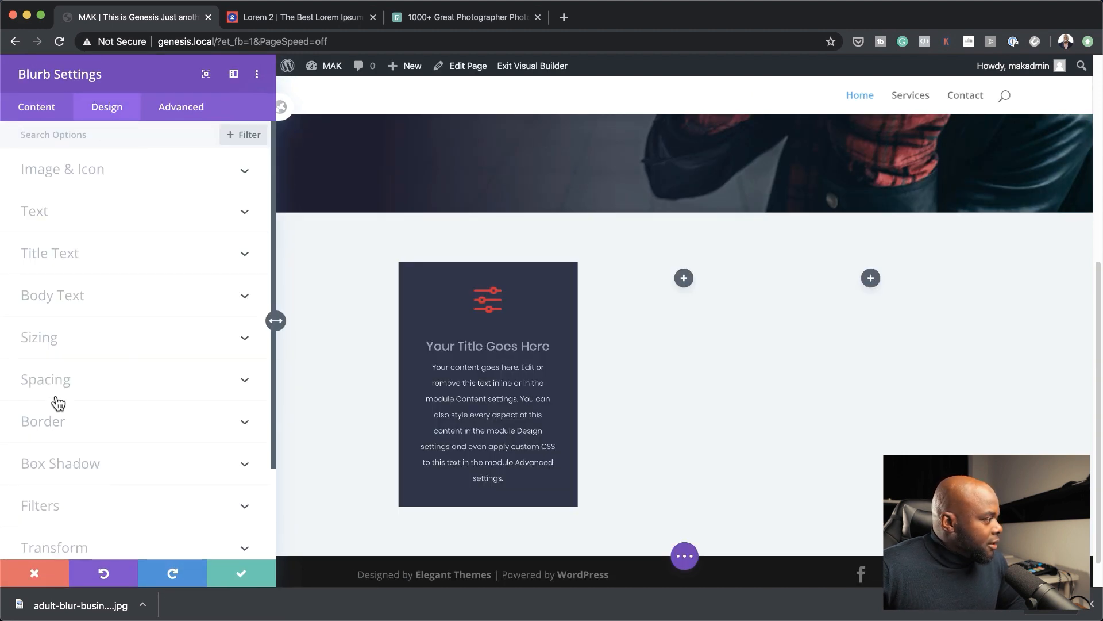
click(51, 423)
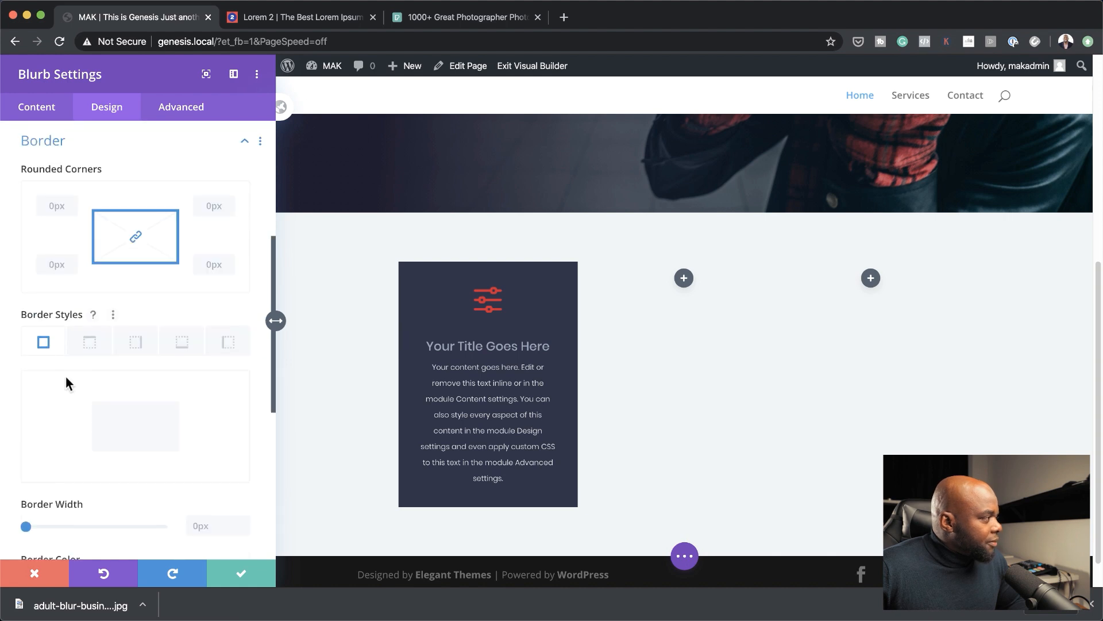
drag(57, 283, 69, 284)
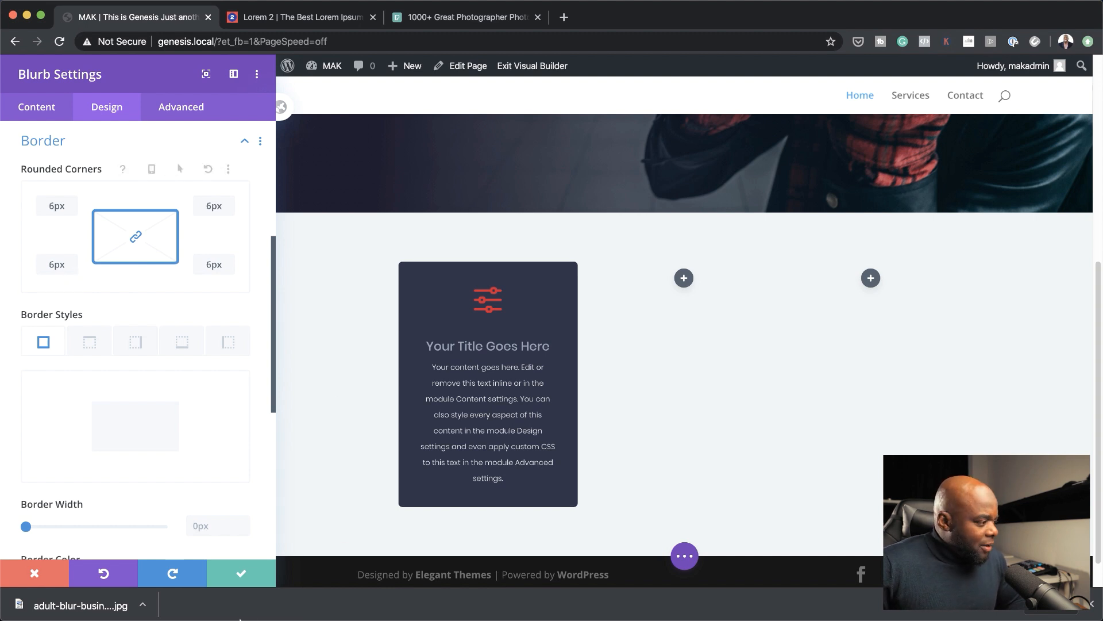
click(242, 573)
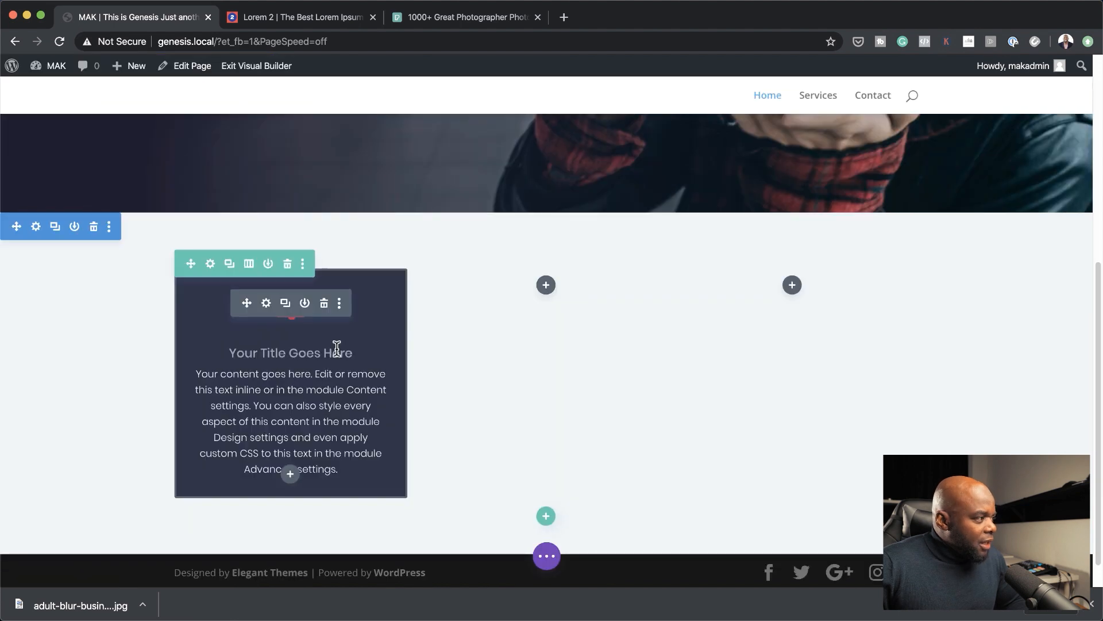
- Duplicate the styled blurb and move the copies so that each of the three columns holds one blurb
click(286, 303)
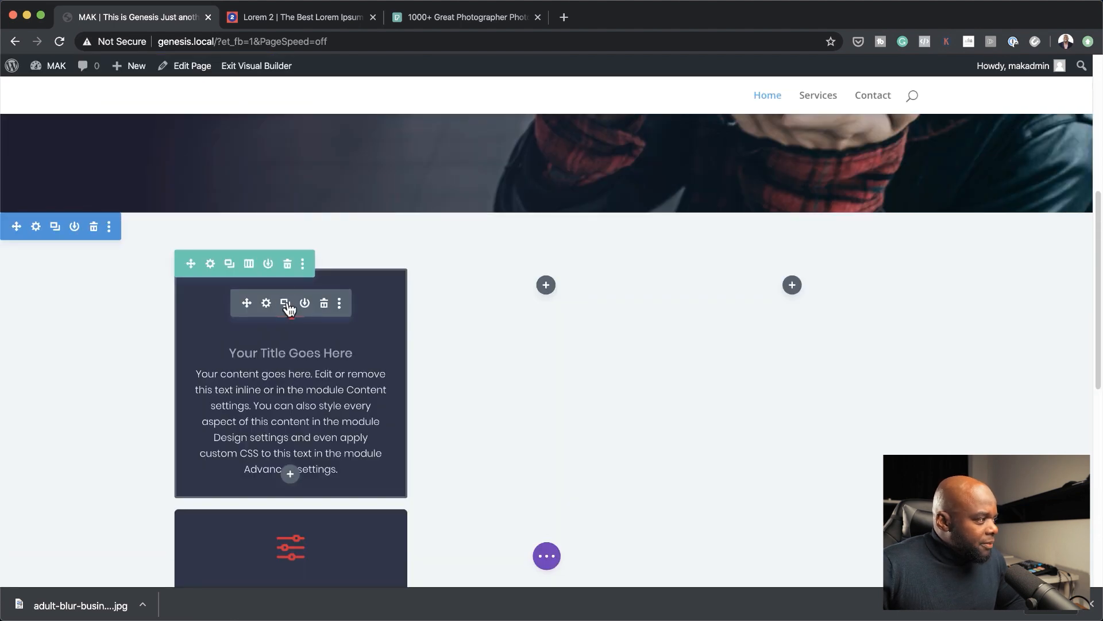
drag(244, 302, 555, 292)
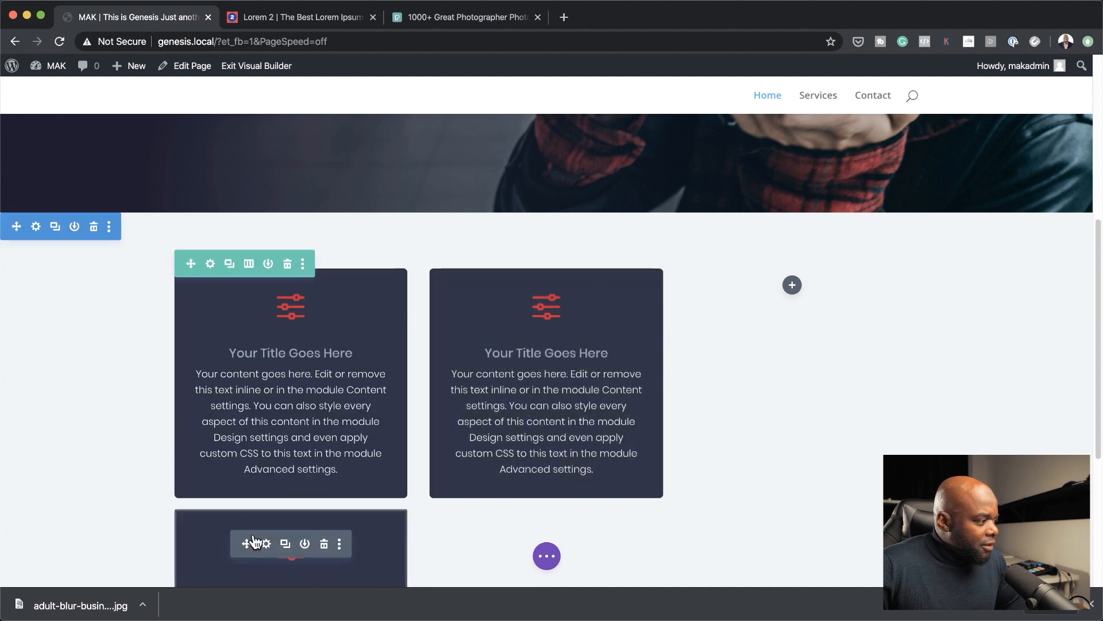
drag(367, 517, 815, 326)
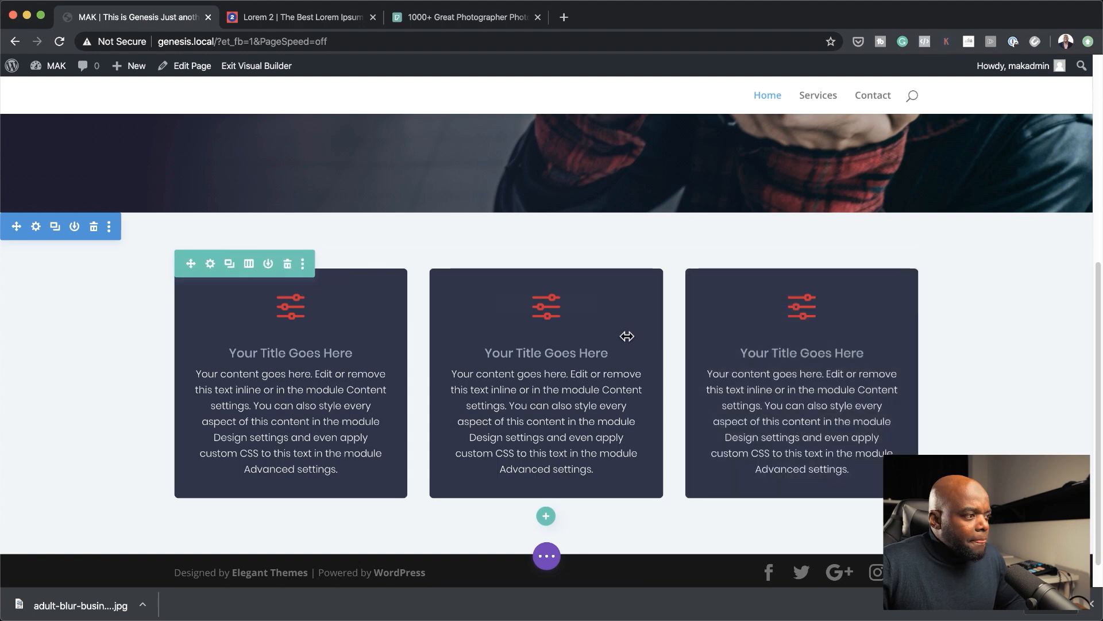
- Change the middle column blurb's icon to the closed padlock
click(521, 303)
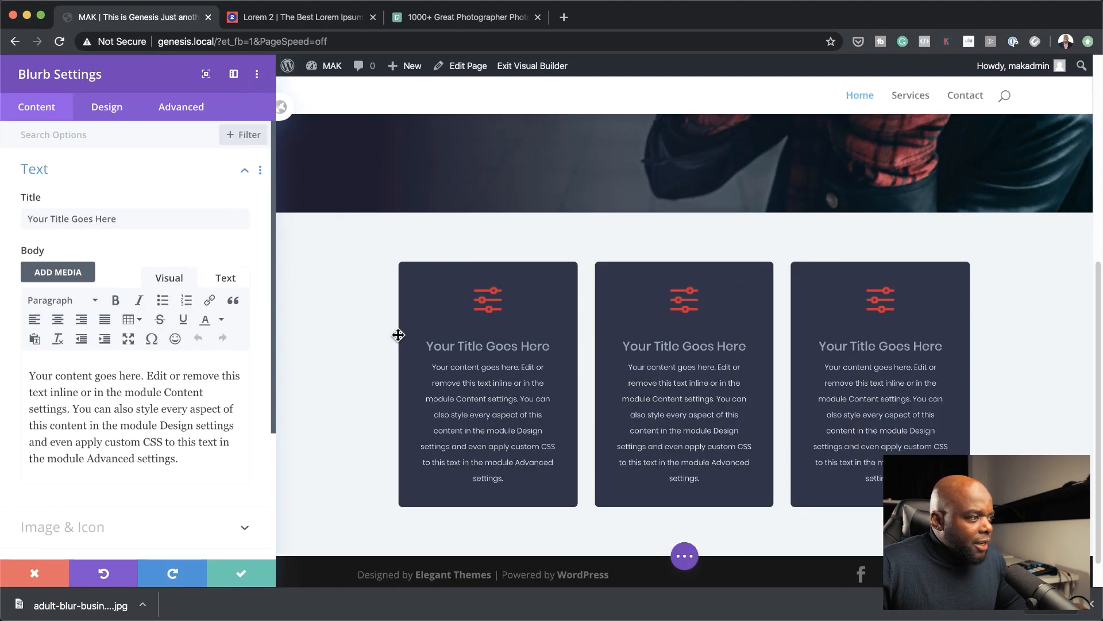
scroll(188, 486, down, 4)
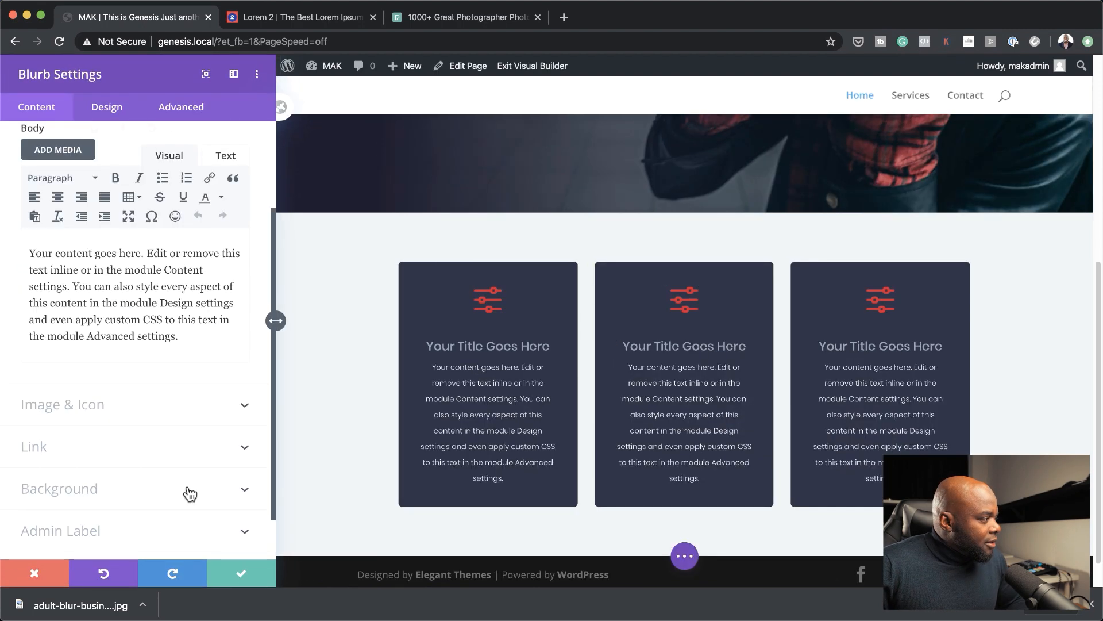
click(246, 408)
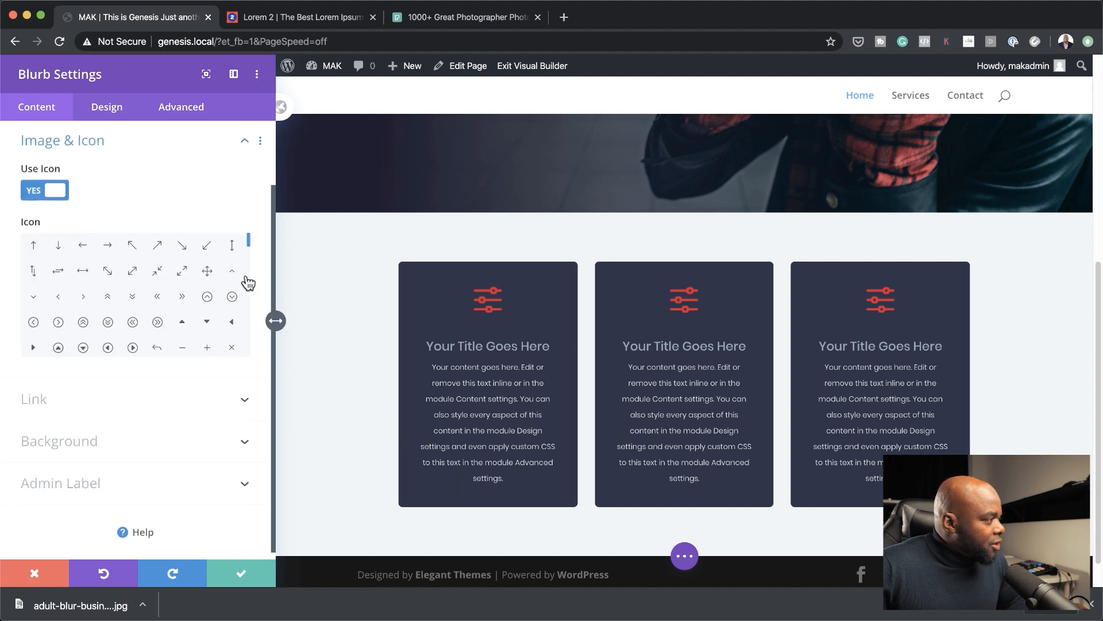
drag(248, 249, 249, 262)
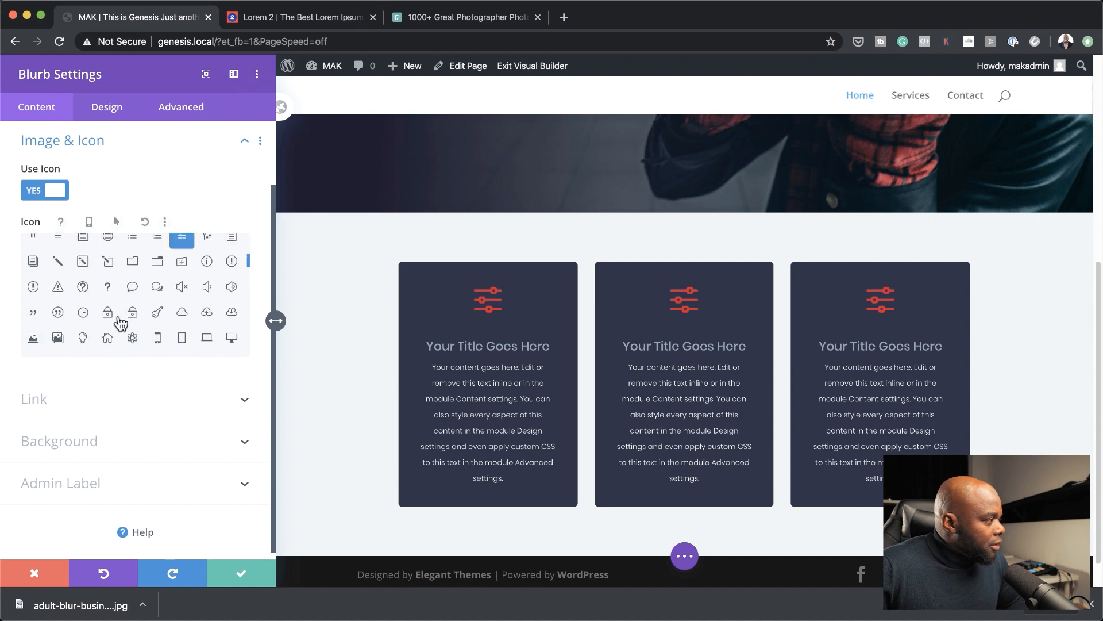
click(109, 313)
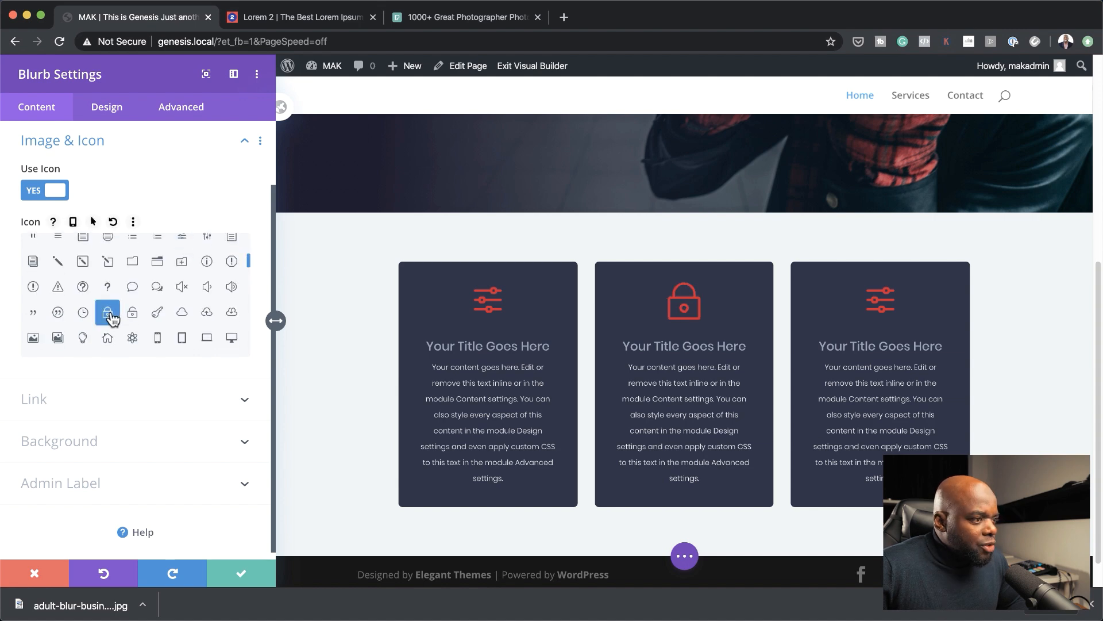
- Save the padlock blurb, change the right column blurb's icon to the camera, and save that module too
click(244, 576)
mouse_move(801, 468)
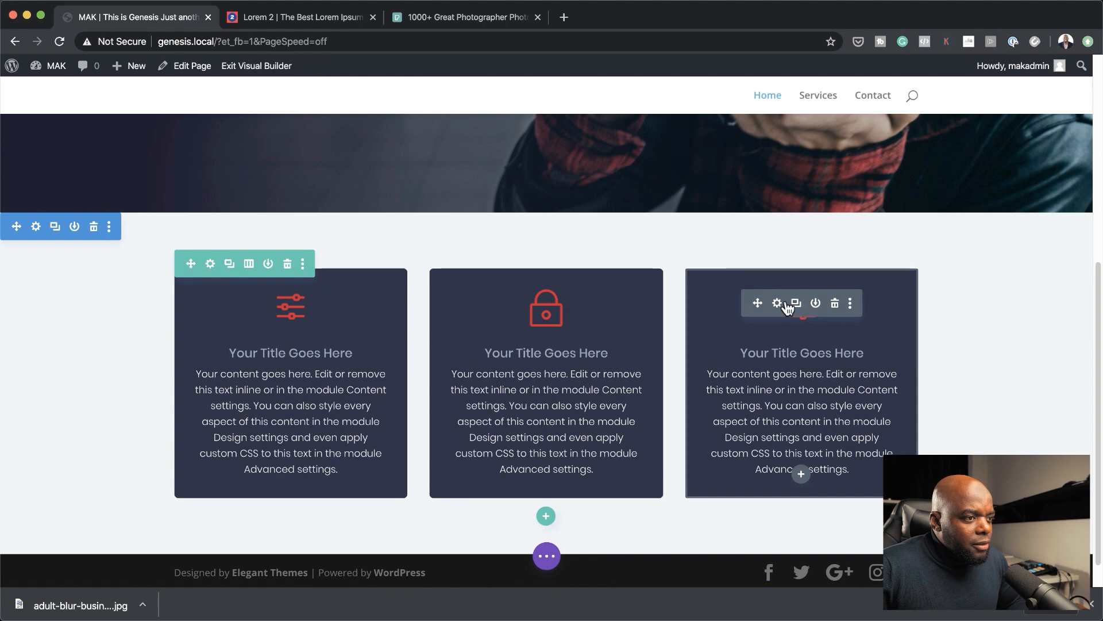
click(778, 303)
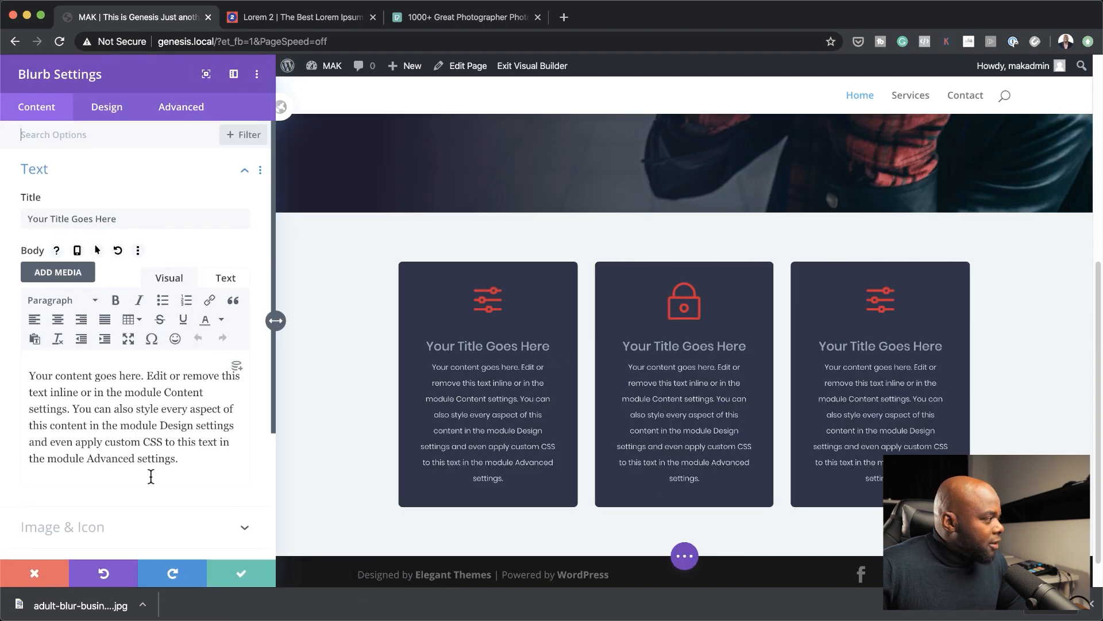
click(101, 456)
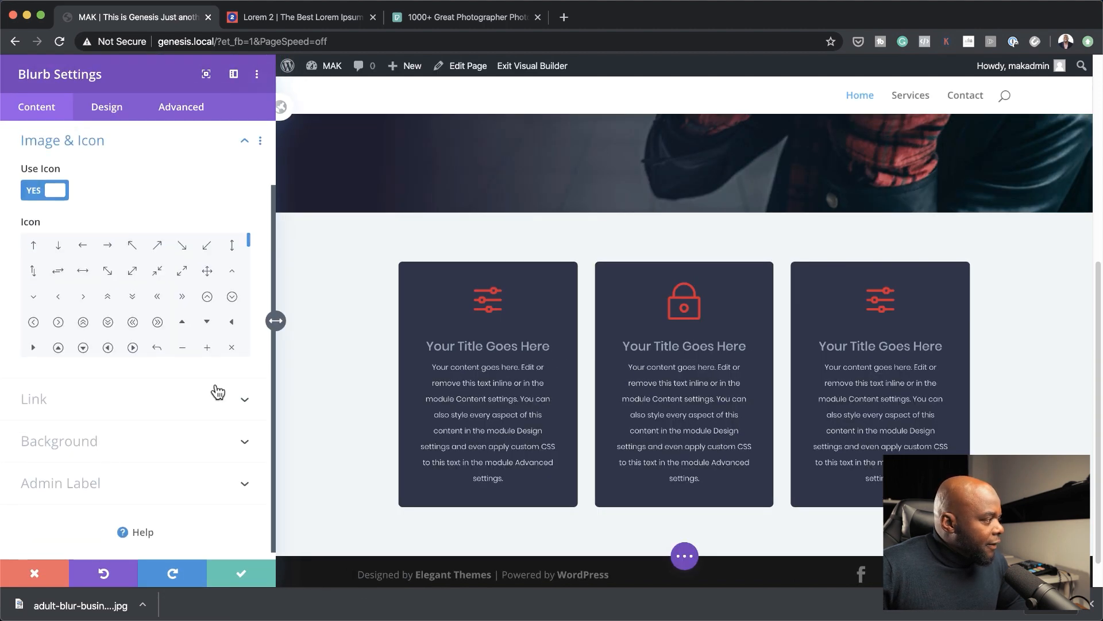
mouse_move(249, 247)
mouse_down()
mouse_move(239, 270)
mouse_move(251, 269)
mouse_up()
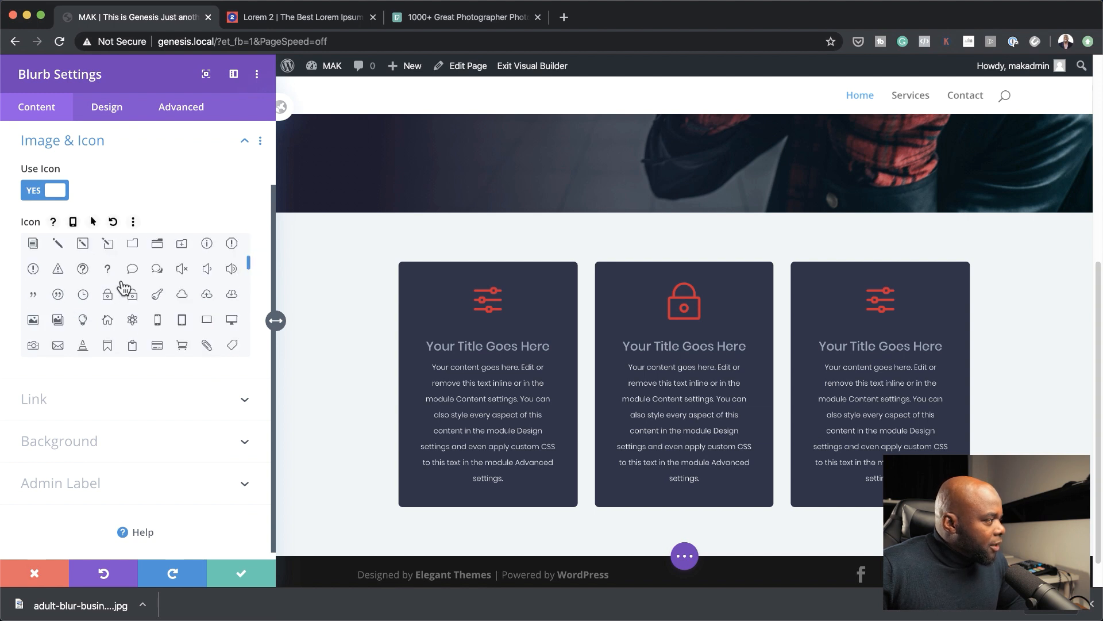
click(33, 346)
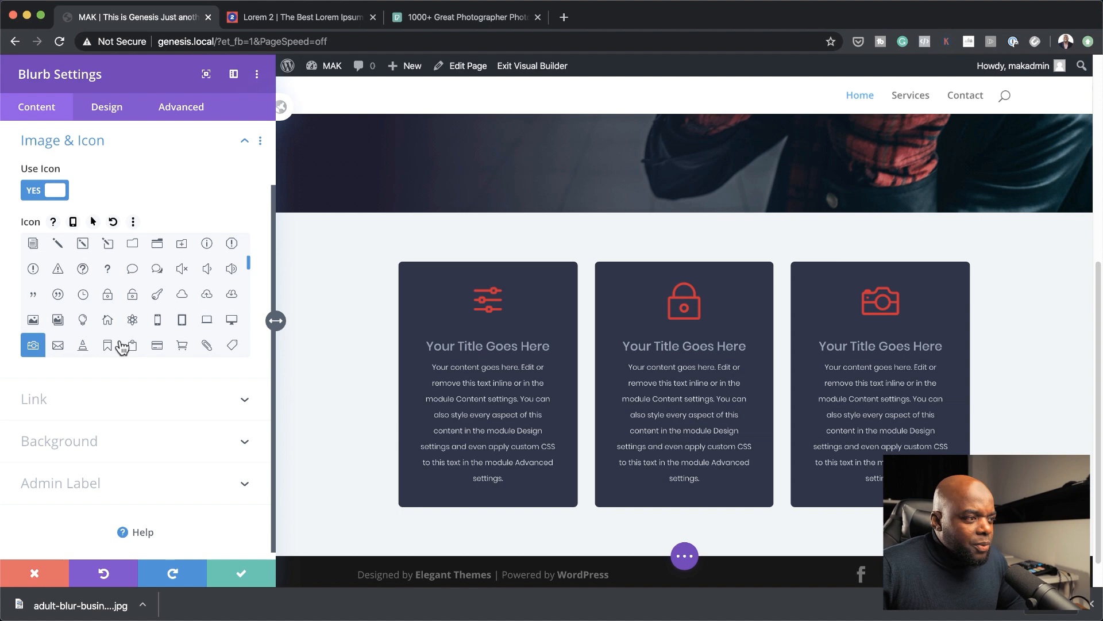
click(240, 572)
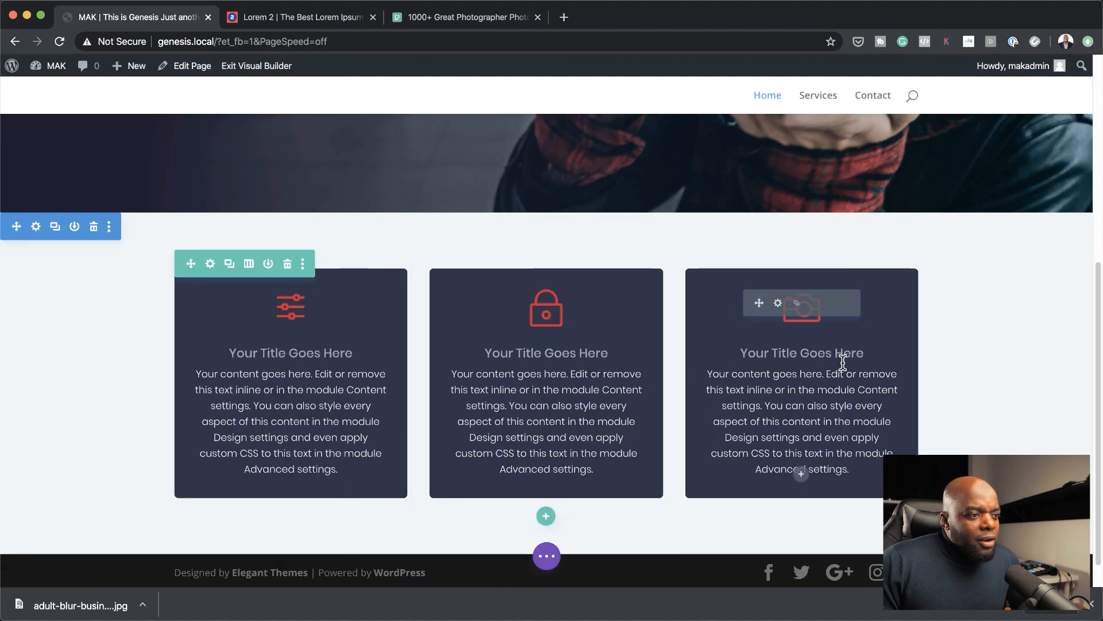
- Set the left column blurb's title font to Montserrat with Bold weight
scroll(715, 340, up, 6)
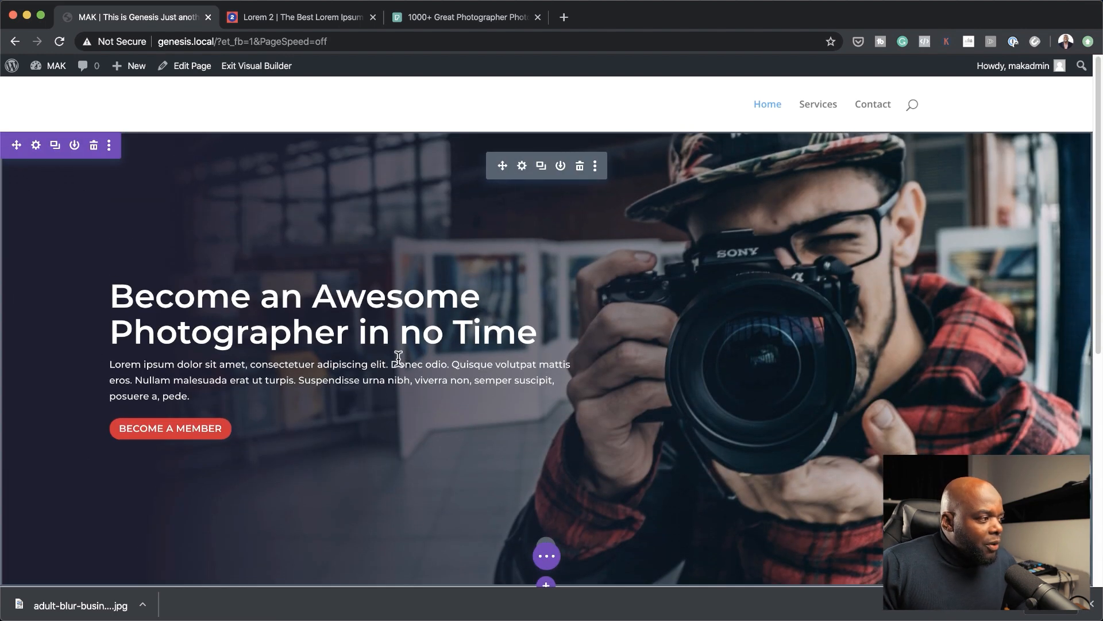
scroll(740, 461, down, 5)
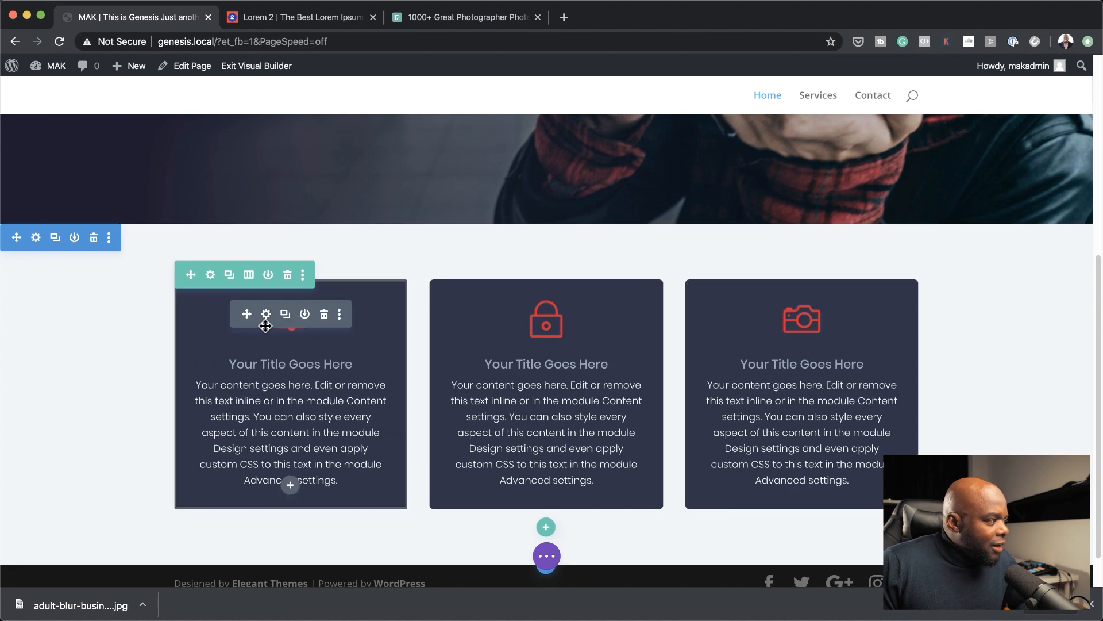
click(266, 314)
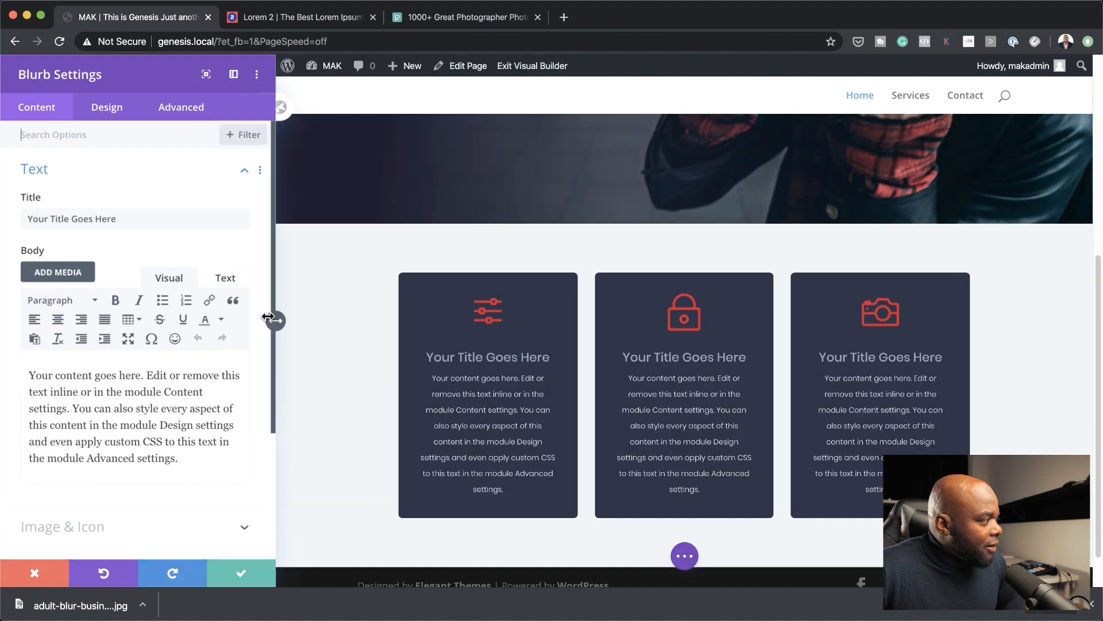
click(104, 109)
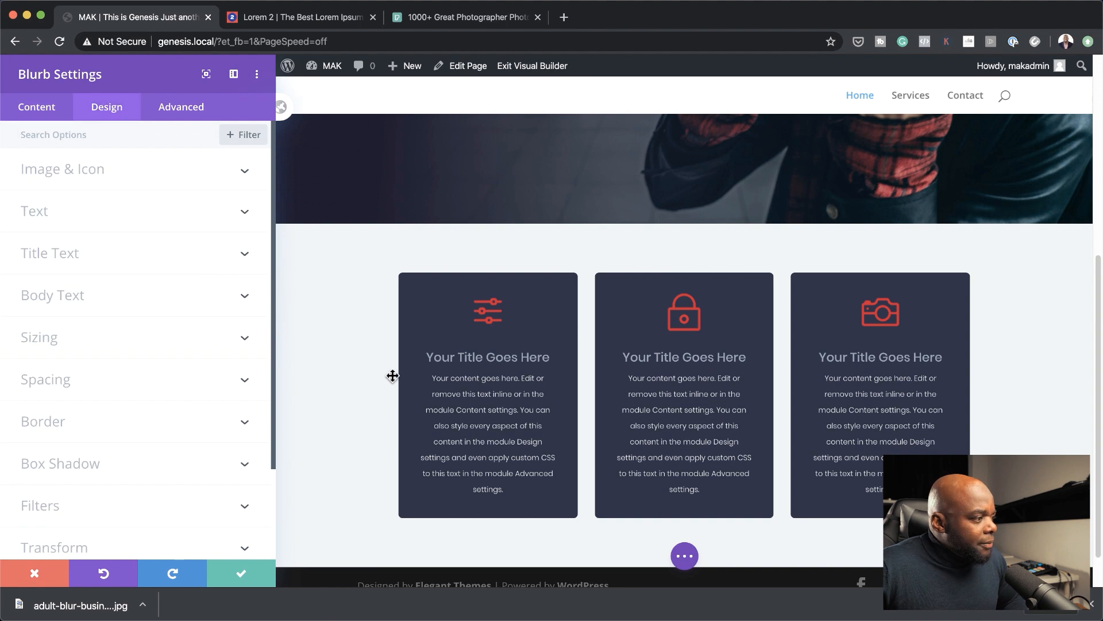
click(420, 351)
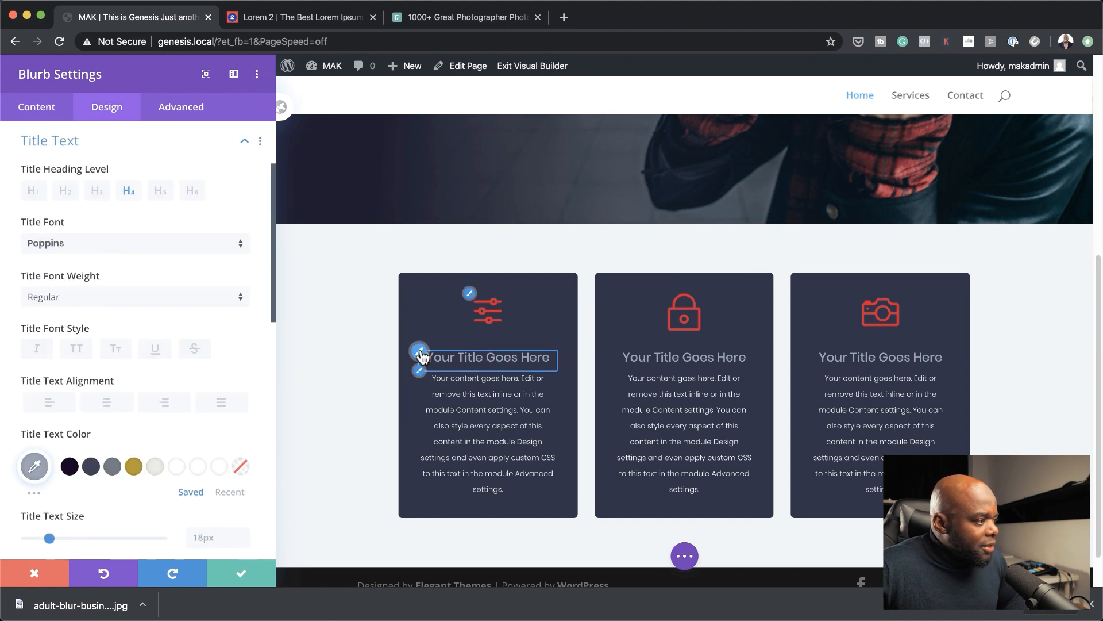
click(99, 244)
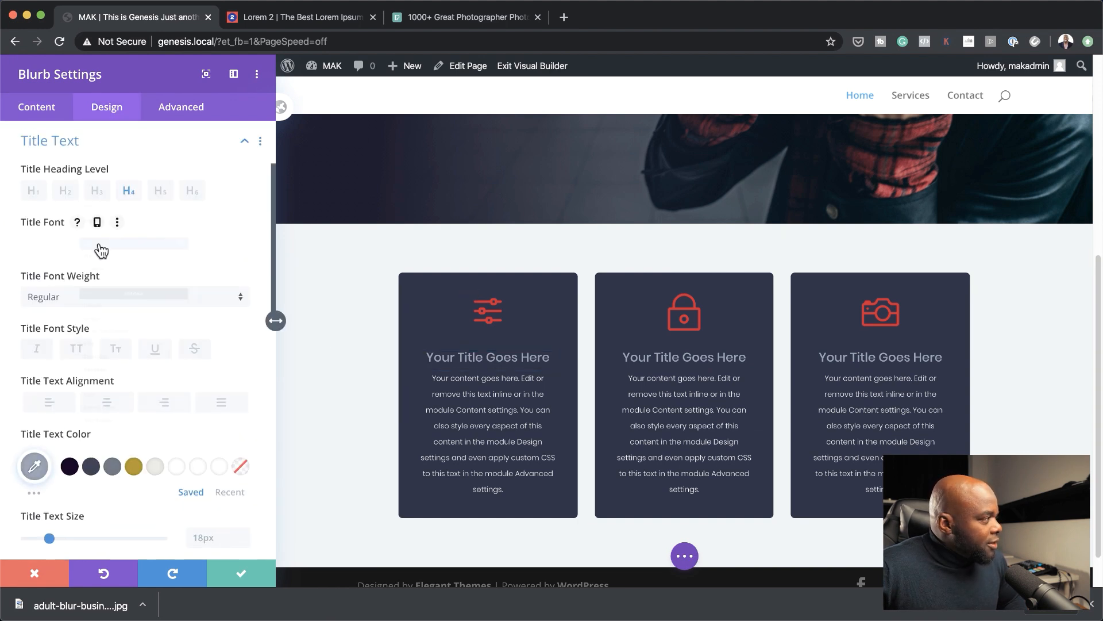
click(112, 189)
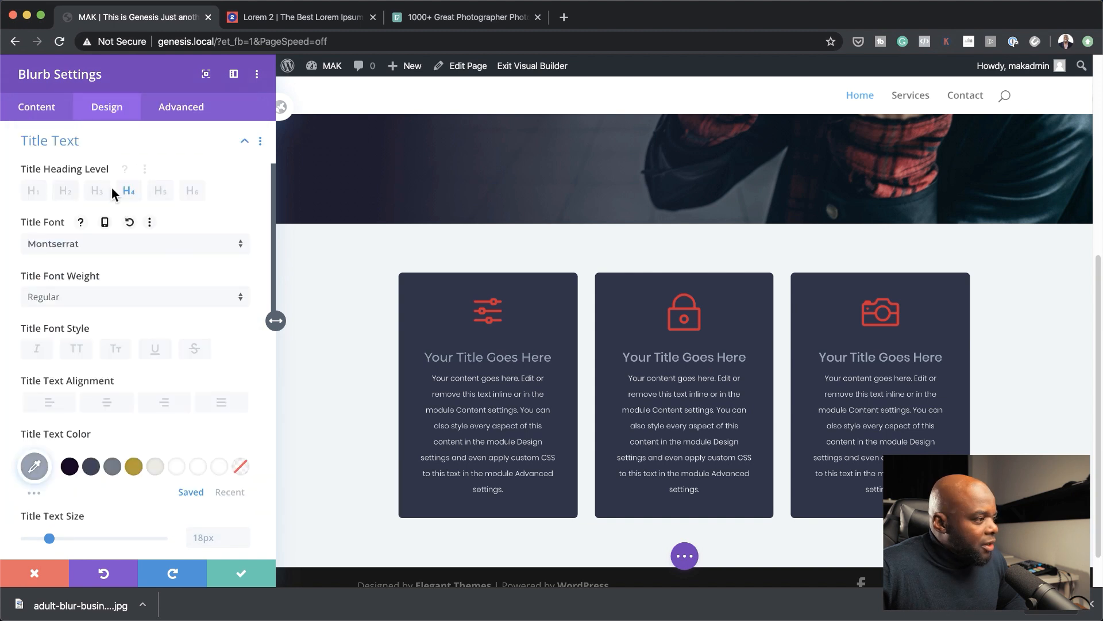
click(84, 297)
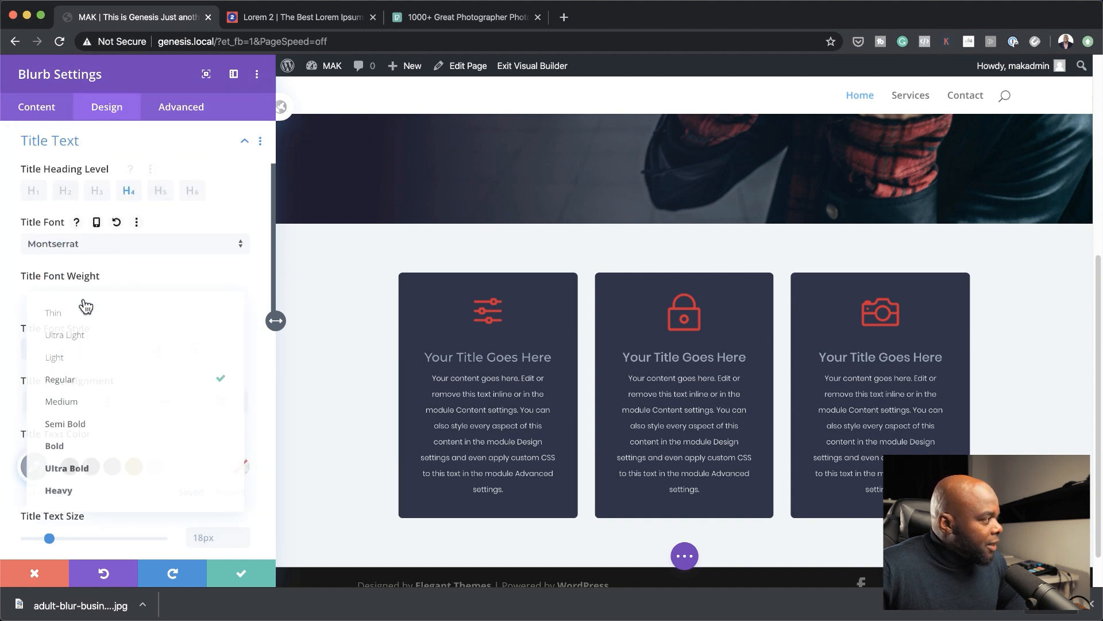
click(112, 447)
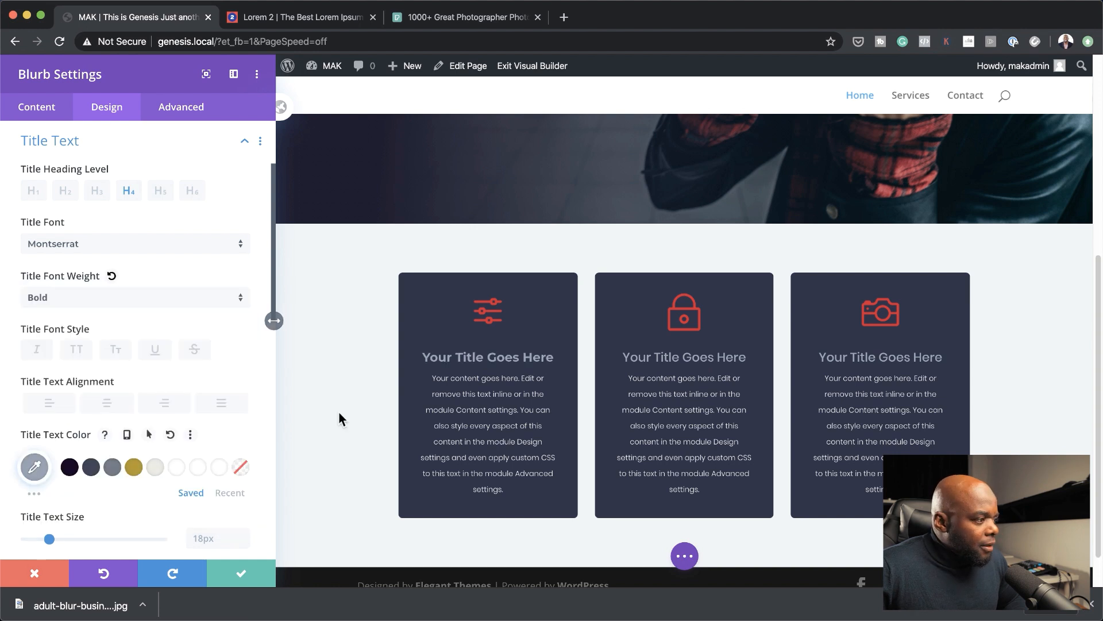
- Set the left blurb's body font to Montserrat and body text size to 1vw, and save the module settings
click(420, 370)
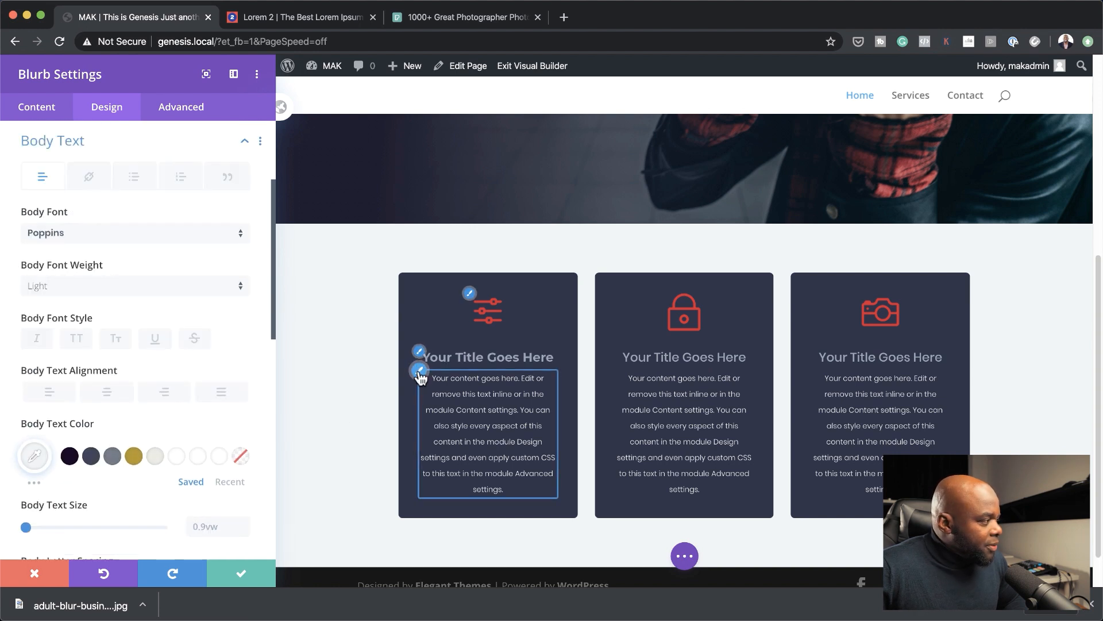
click(102, 242)
click(109, 193)
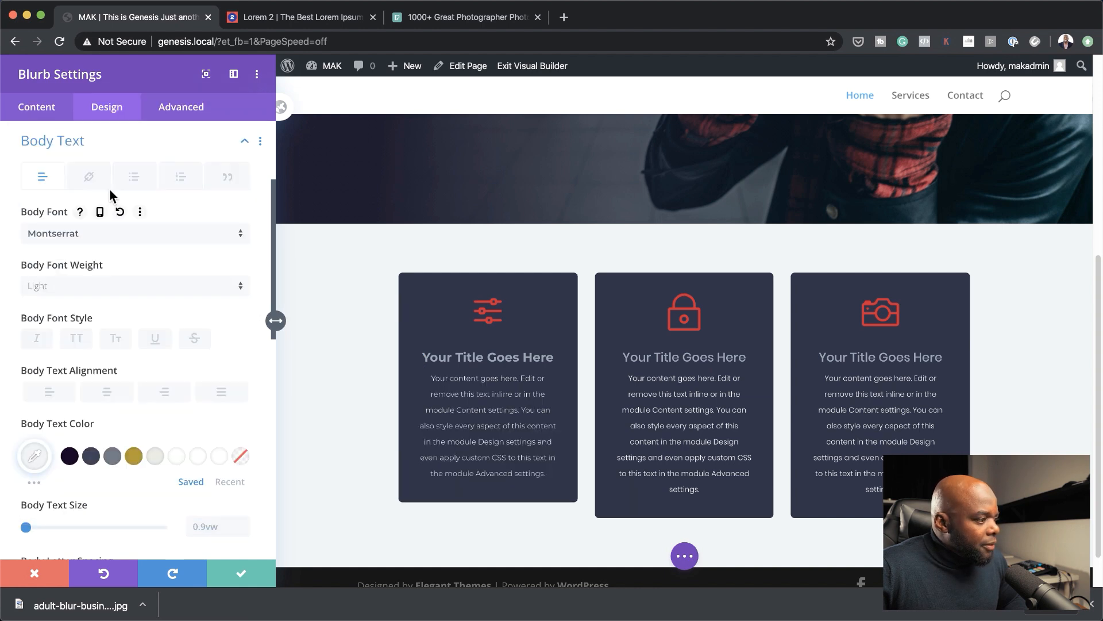
scroll(207, 374, down, 1)
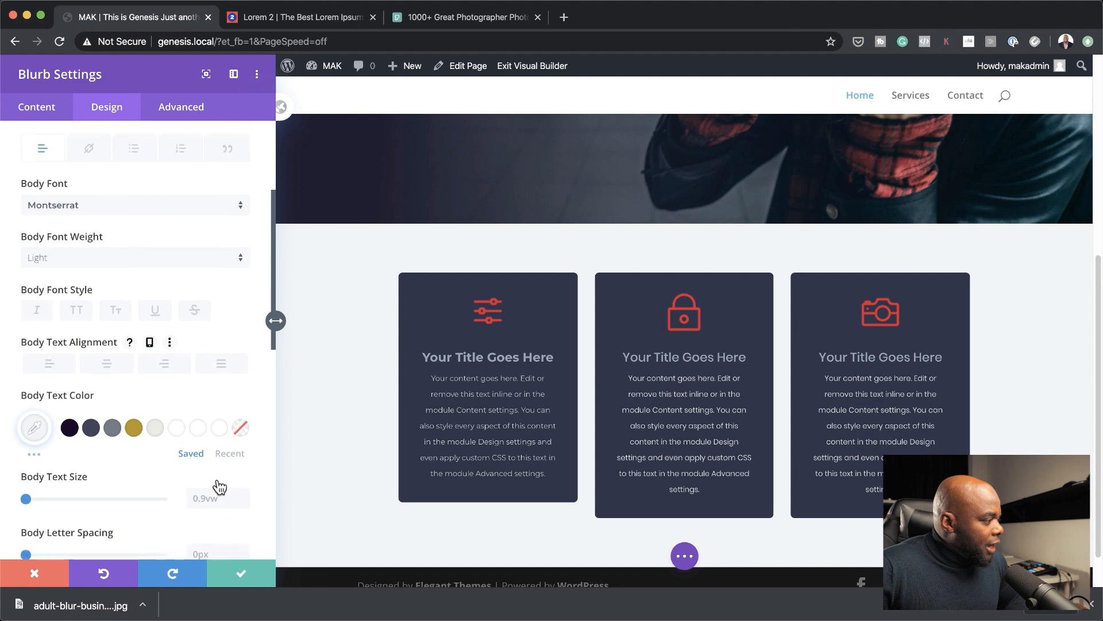
click(244, 495)
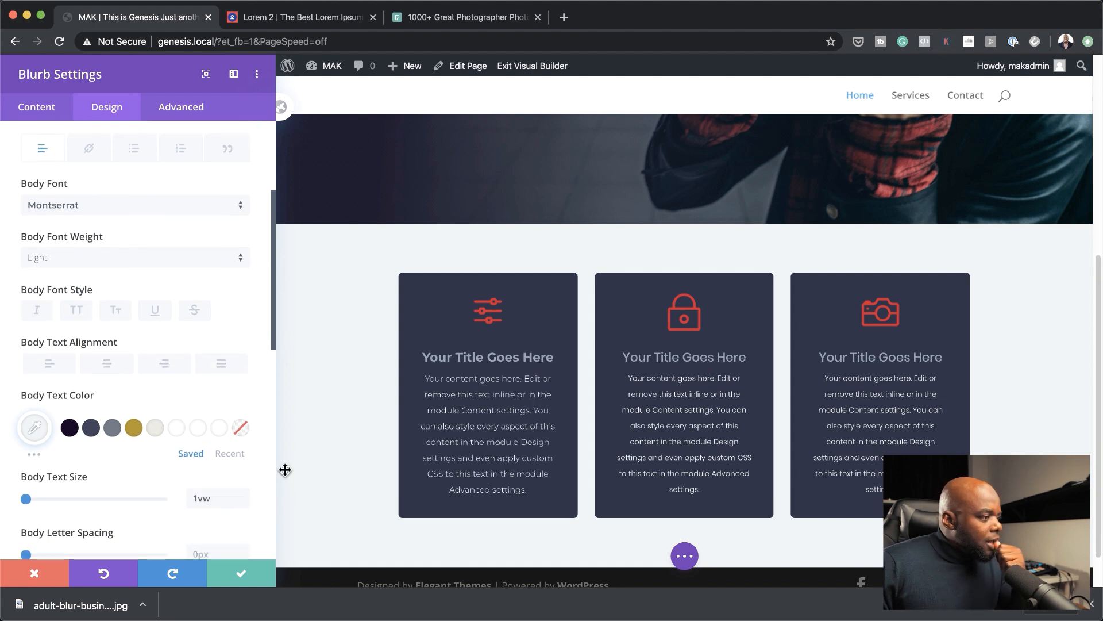
click(241, 573)
- Copy the left blurb's module styles and paste them onto the middle and right blurbs
mouse_move(387, 419)
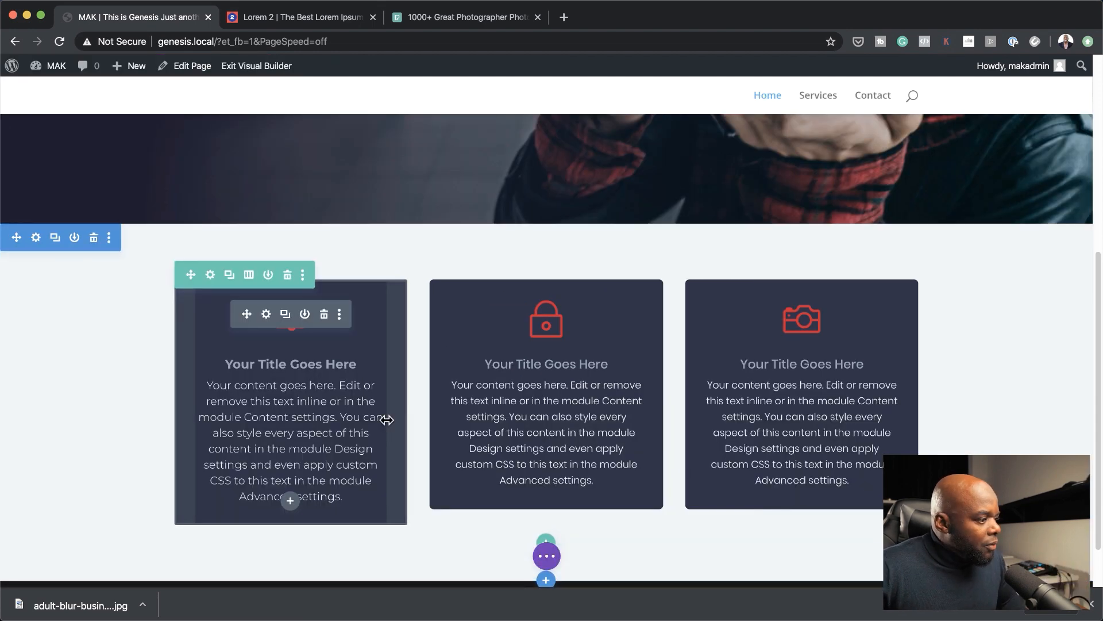
right_click(282, 316)
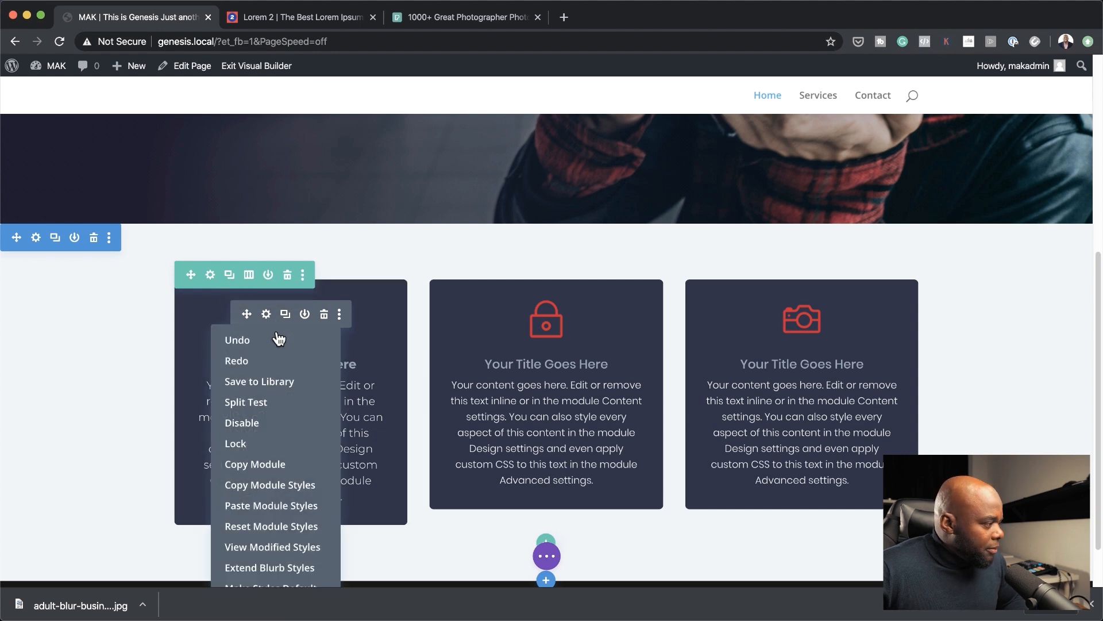
click(290, 486)
right_click(529, 322)
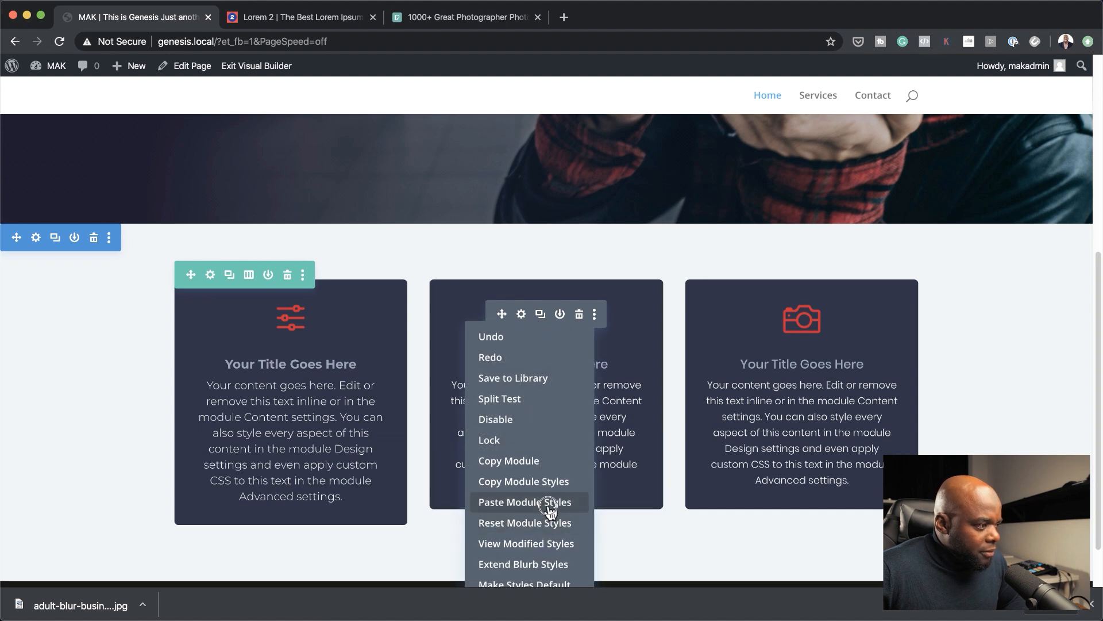
click(549, 505)
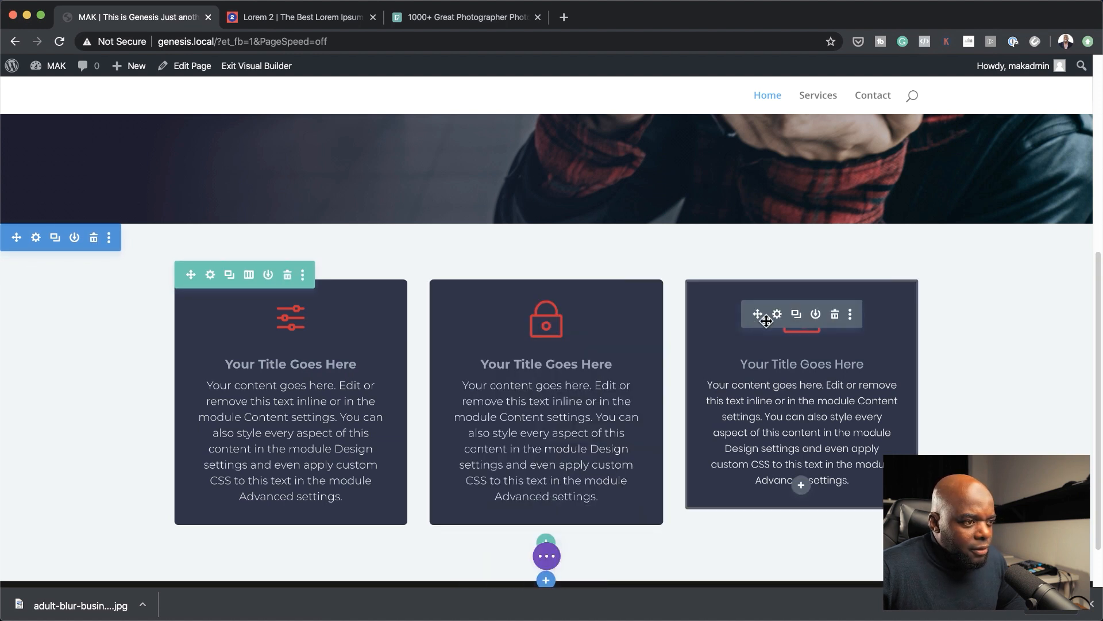
right_click(766, 320)
click(797, 512)
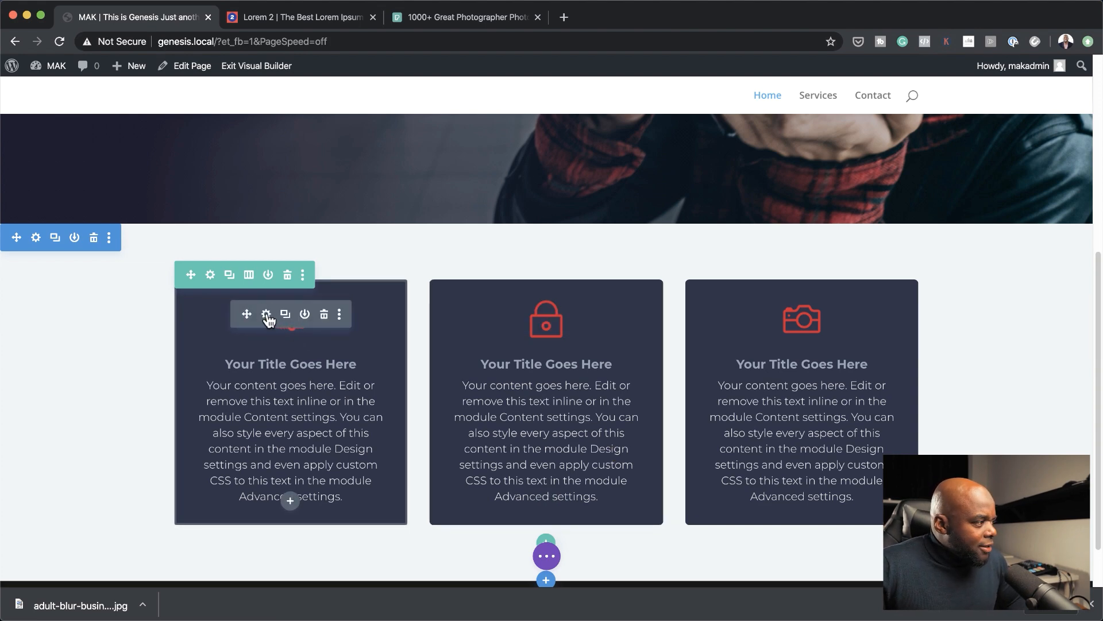
- Leave the left blurb's settings without changes and dismiss the browser's downloads bar
click(266, 314)
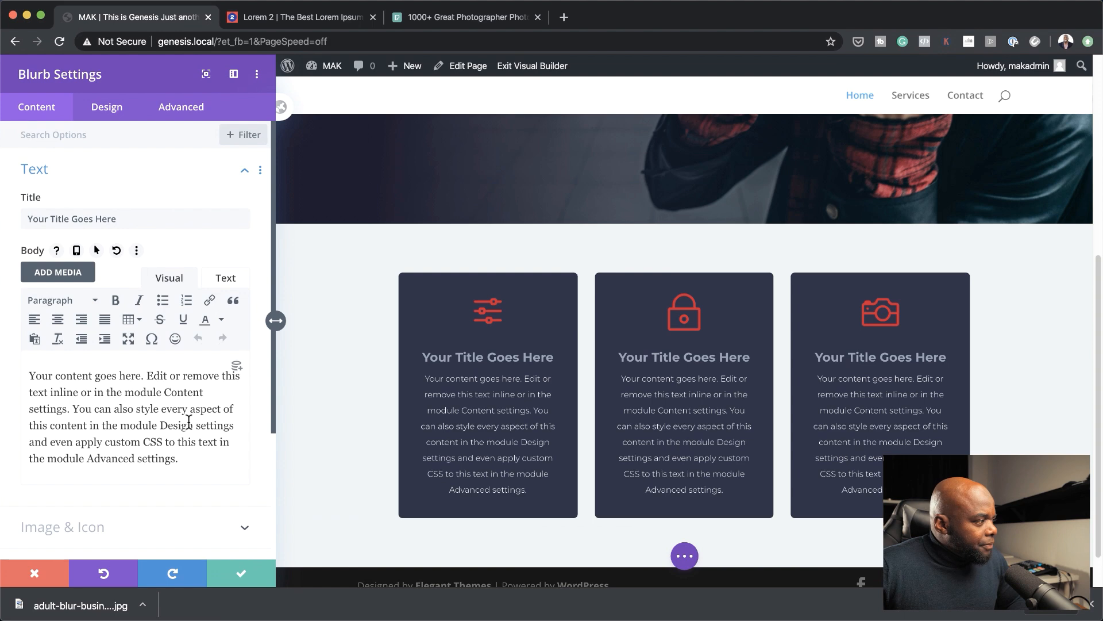
click(35, 572)
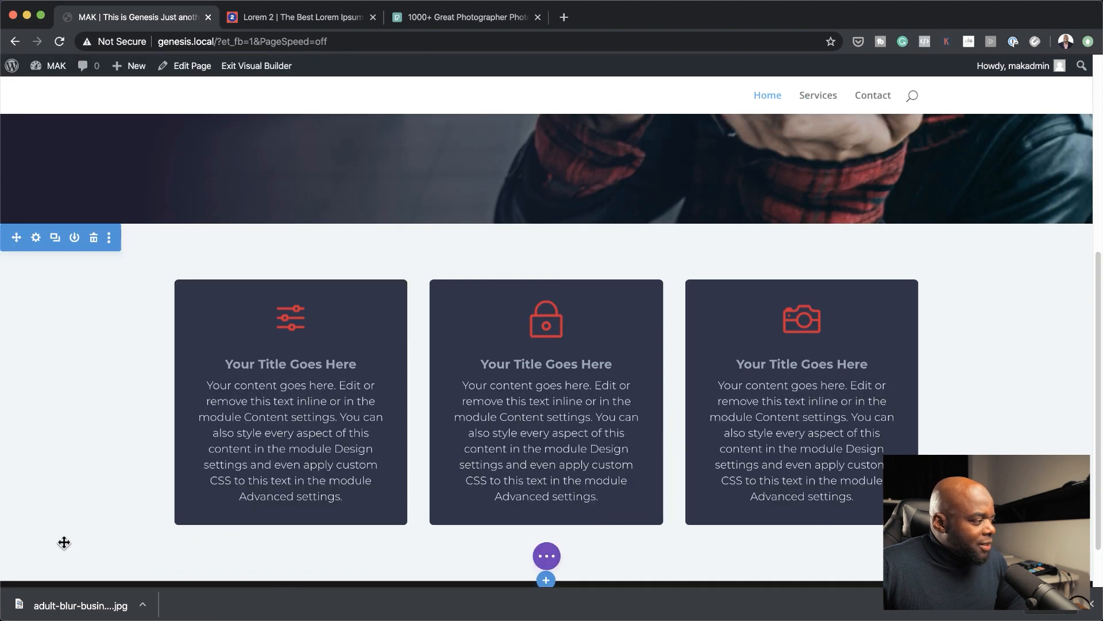
click(1094, 605)
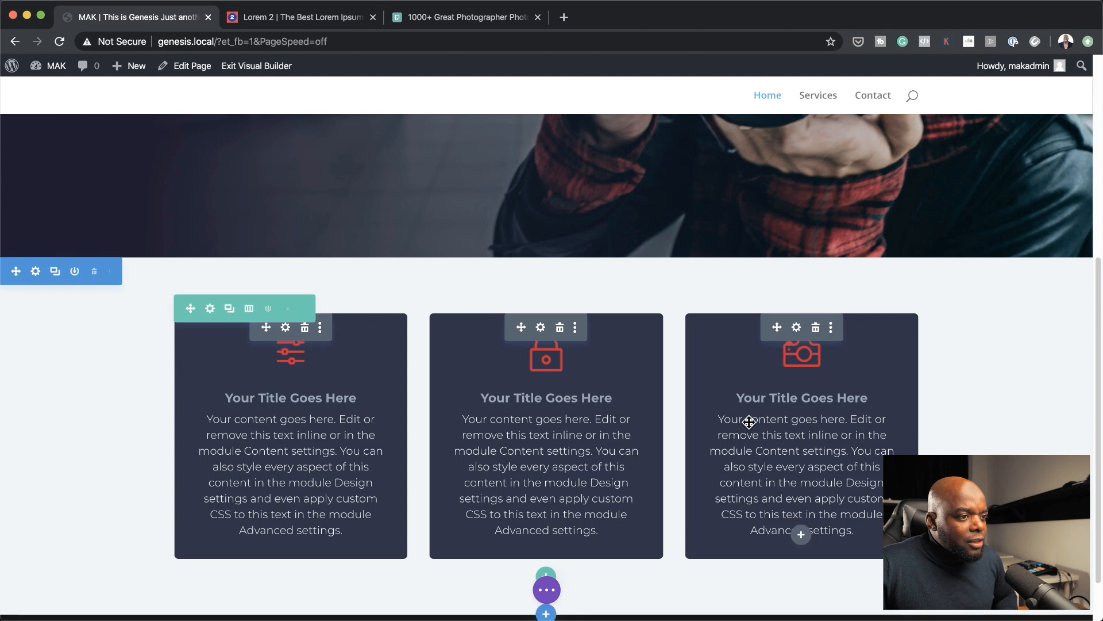
- Open the shared settings for all three selected blurbs and set their body font weight to Regular
click(285, 328)
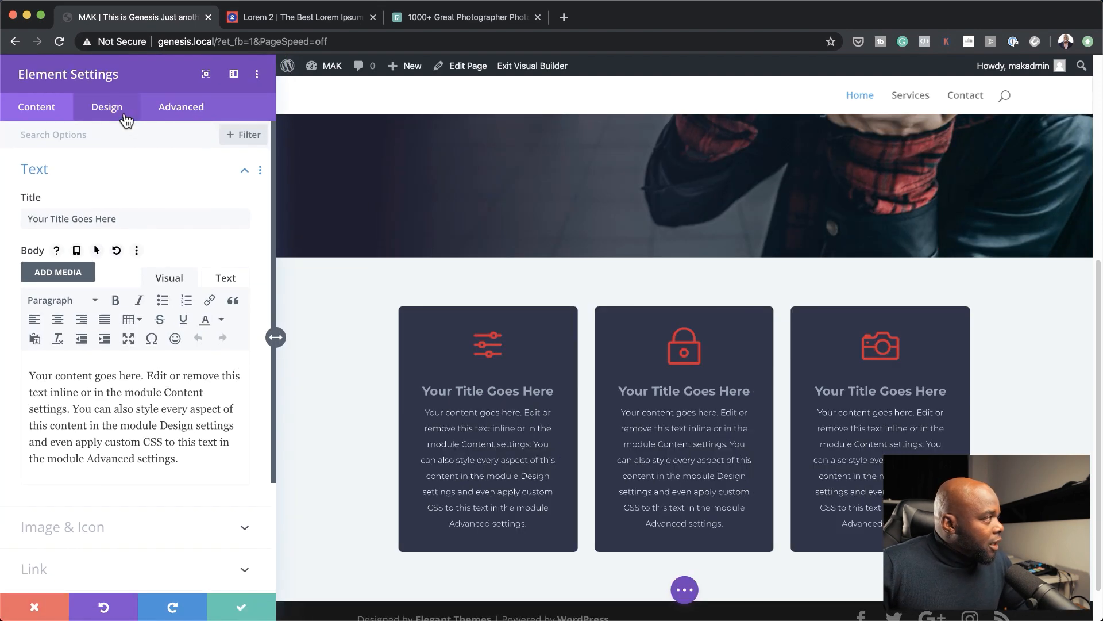
click(126, 118)
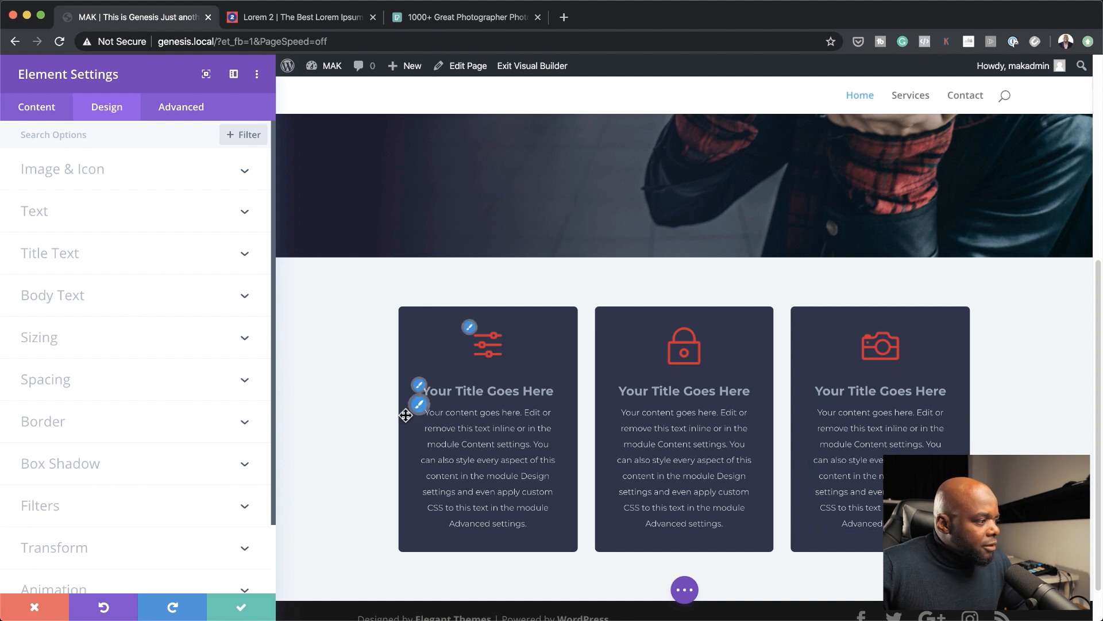
click(419, 404)
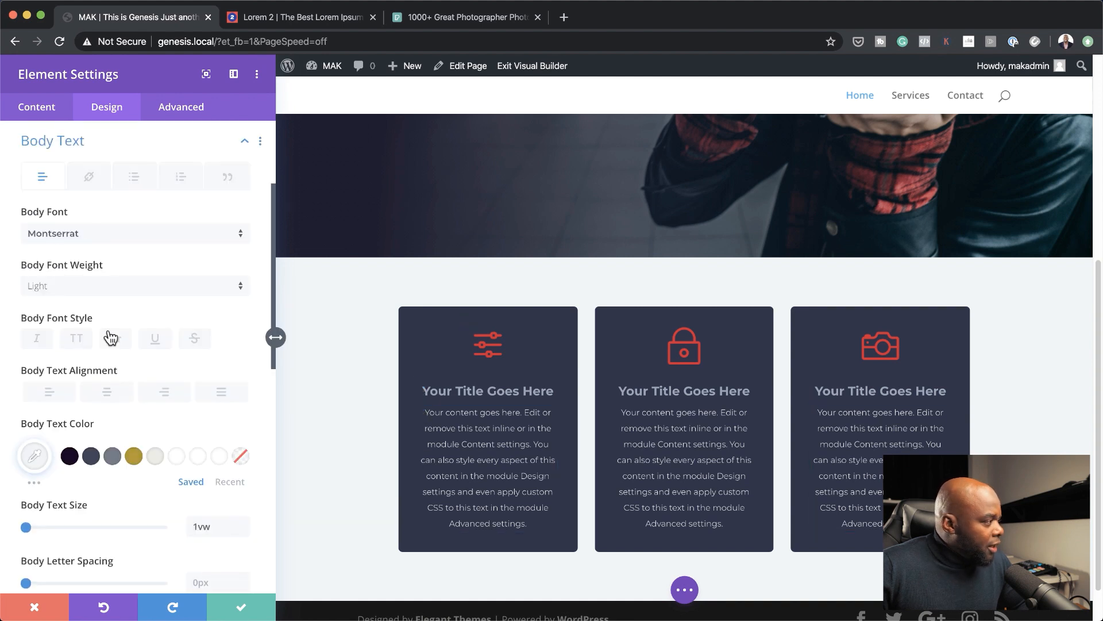
click(110, 287)
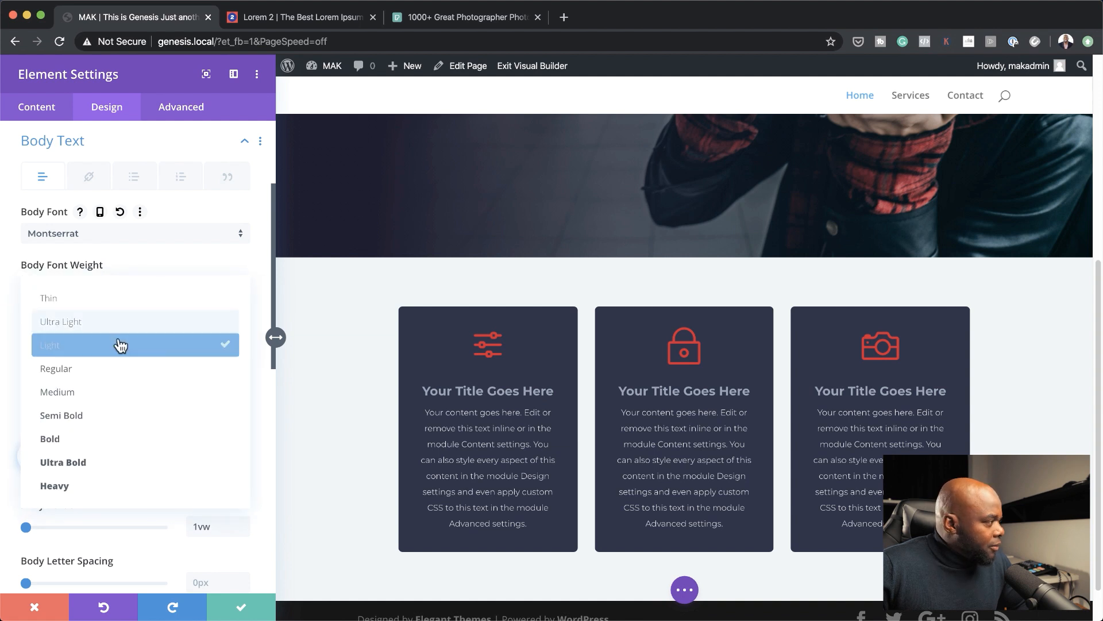
click(115, 369)
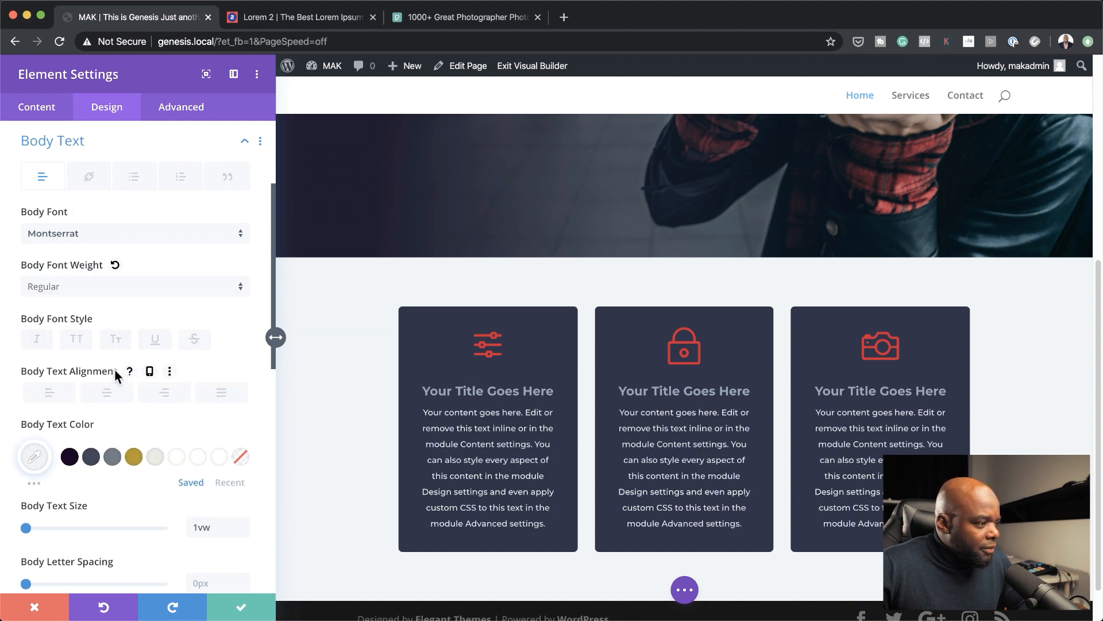
- Return the three blurbs' body text size to the default 0.9vw and set their body line height to 1.6em
click(196, 524)
drag(197, 524, 182, 520)
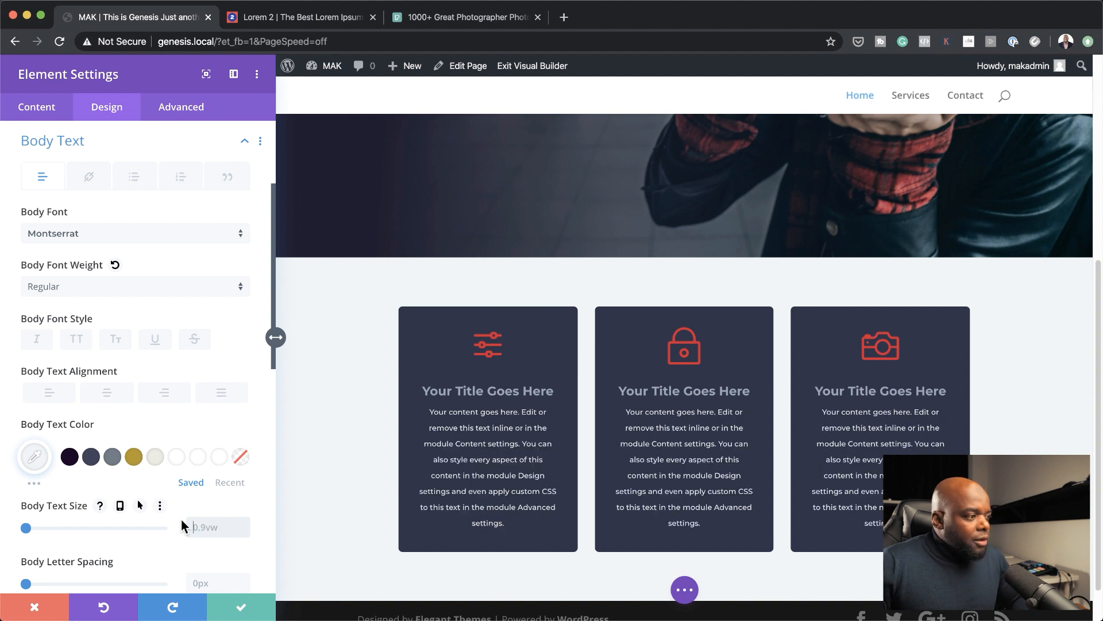
scroll(192, 524, down, 3)
scroll(192, 524, down, 2)
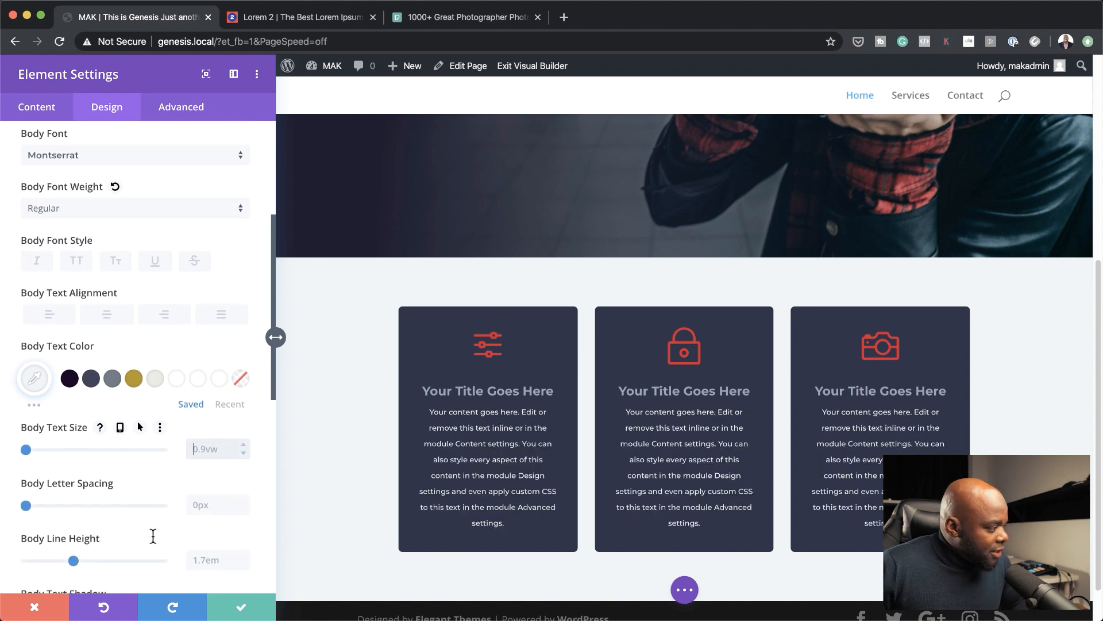
mouse_move(79, 549)
mouse_down()
mouse_move(13, 556)
mouse_move(67, 551)
mouse_up()
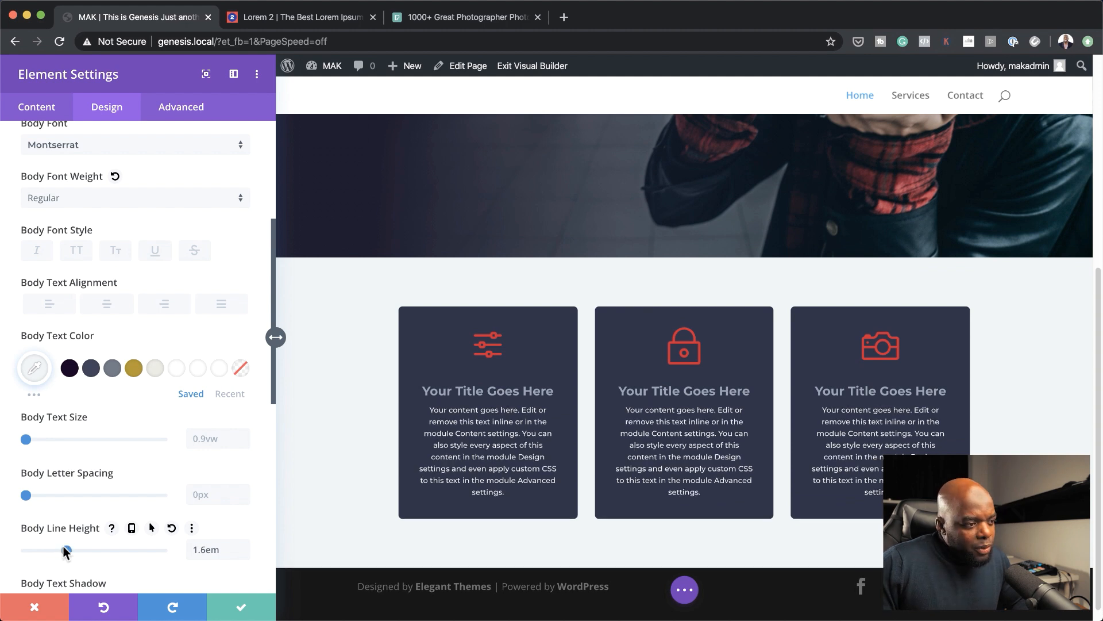
- Save the three blurbs' shared settings and review the page from the hero header down to the blurbs
click(241, 610)
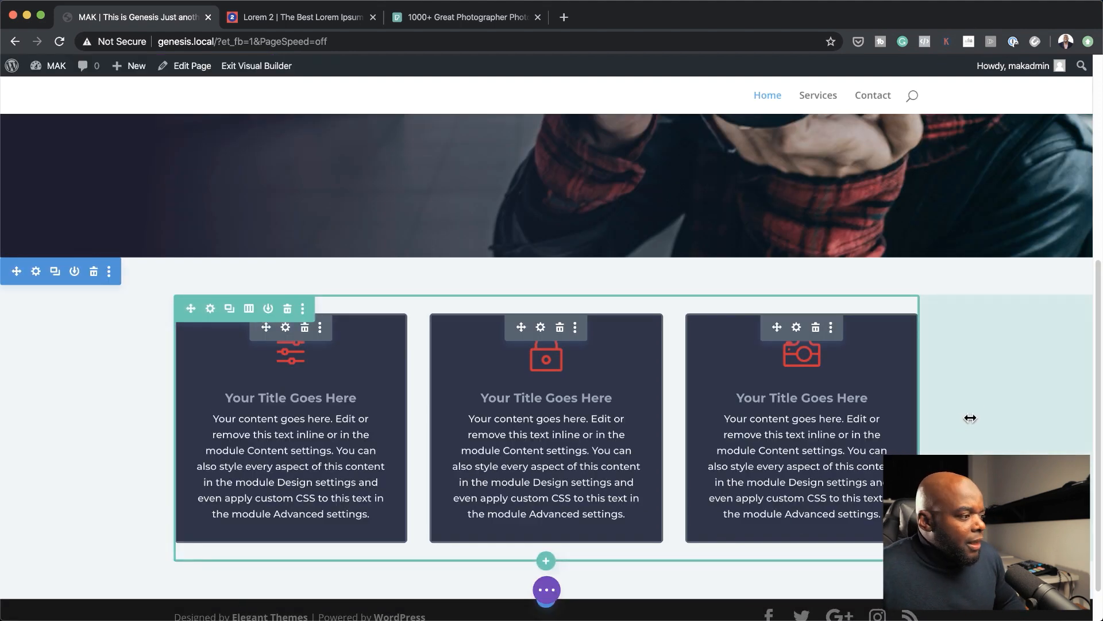
scroll(969, 418, down, 2)
scroll(977, 414, up, 10)
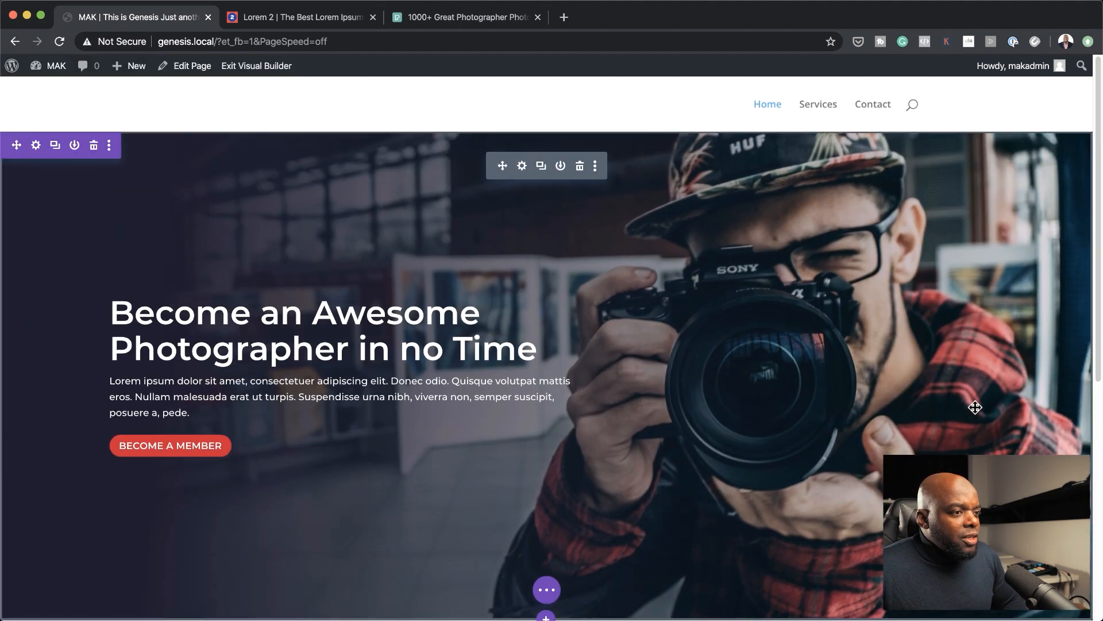
scroll(977, 415, down, 5)
scroll(976, 407, down, 3)
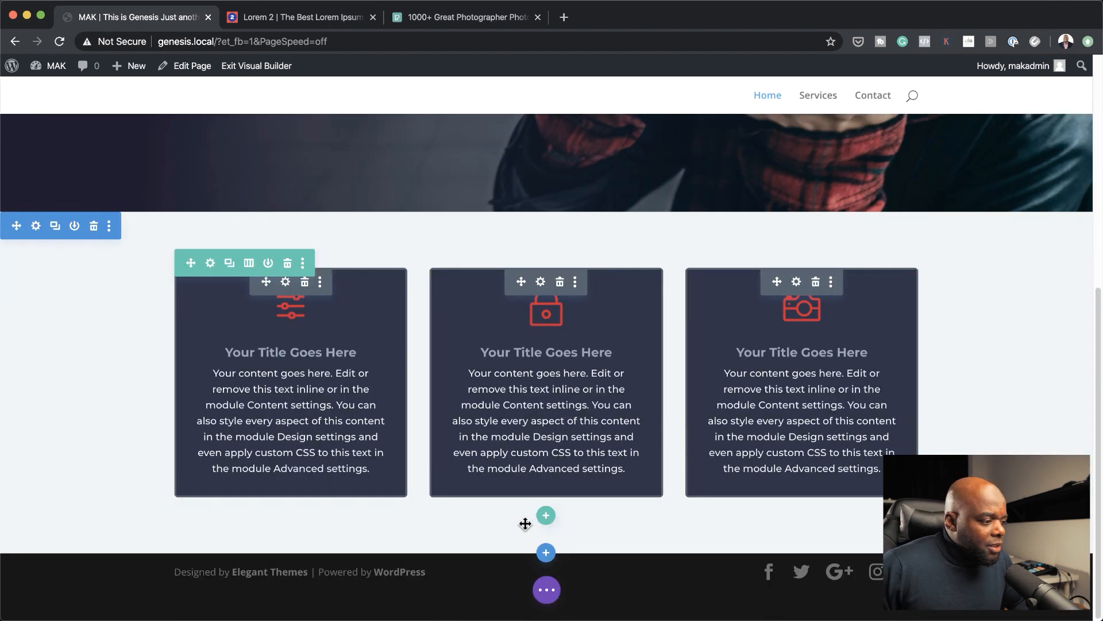
- Add a regular section below the blurbs with a row of two equal columns and insert a Text module in its first column
click(548, 554)
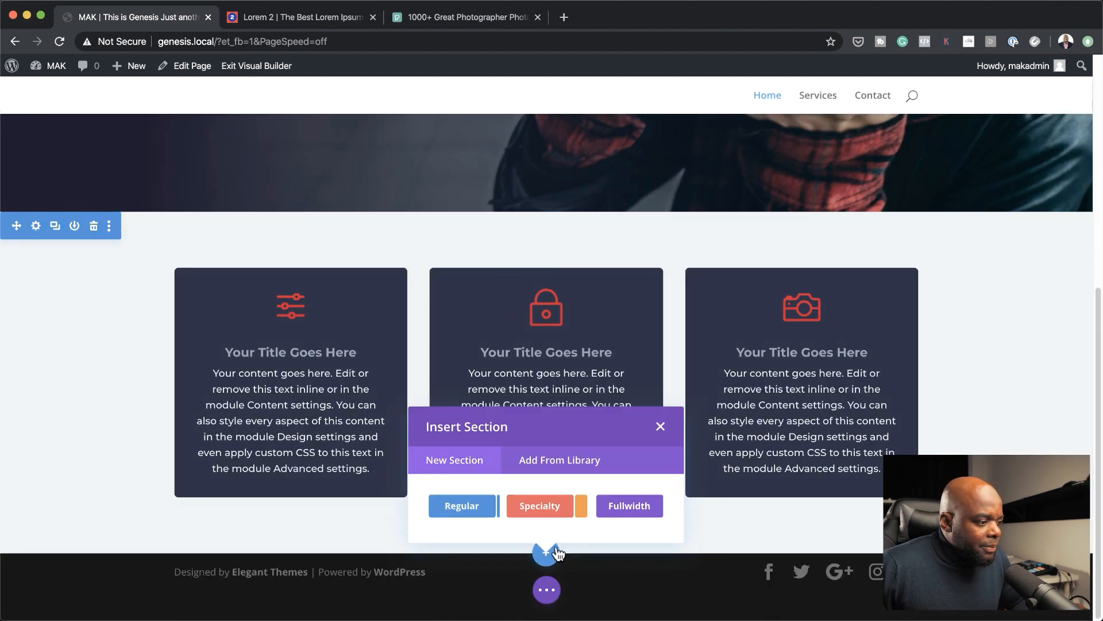
click(463, 506)
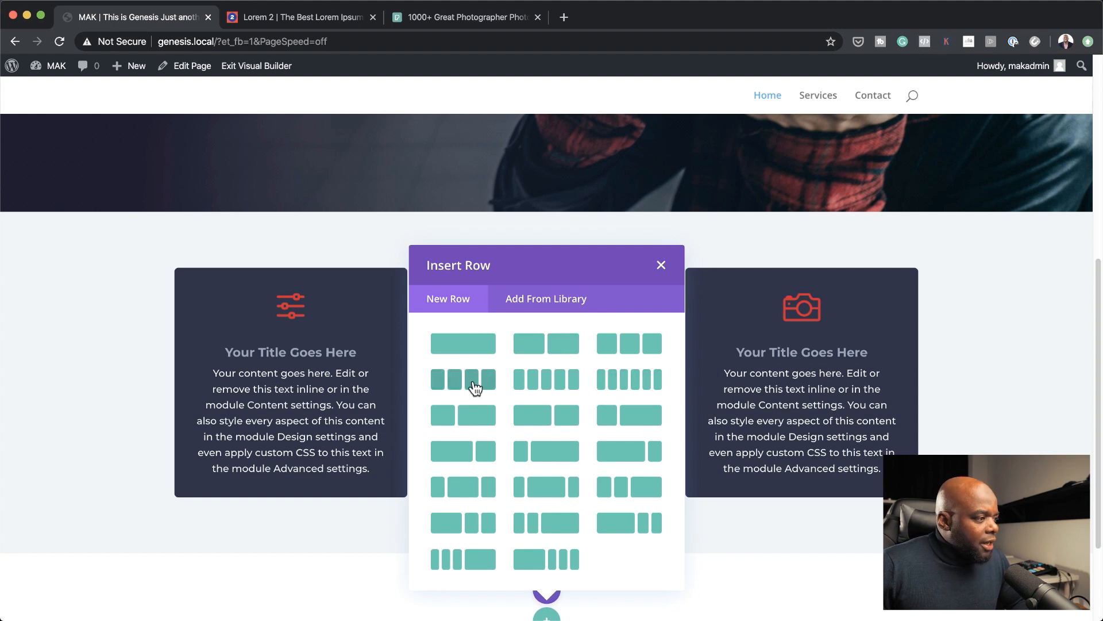
click(565, 345)
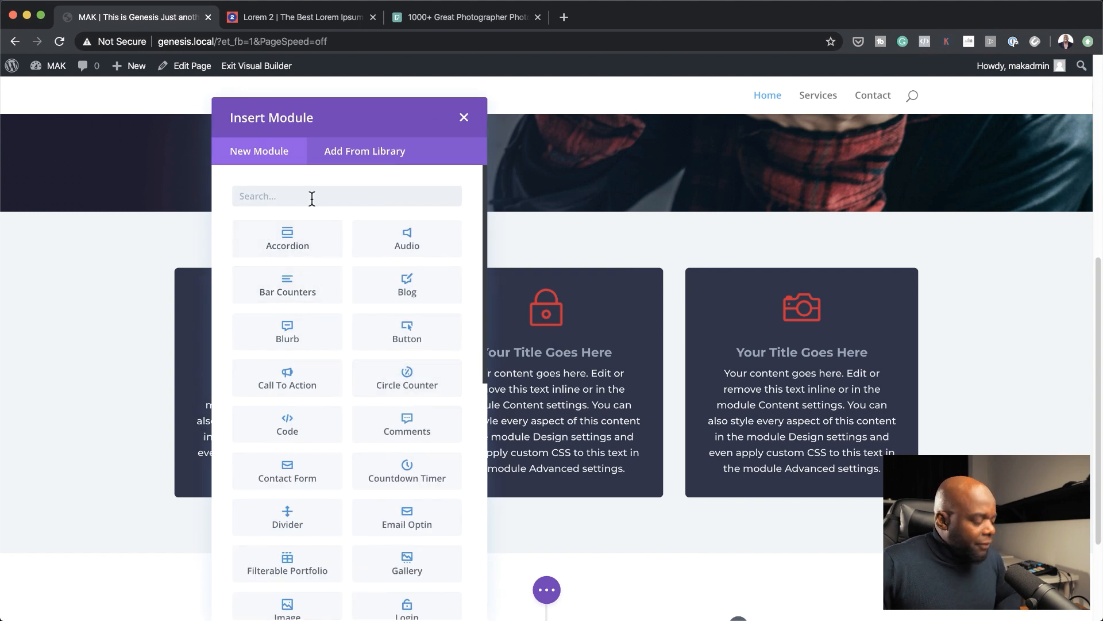
text(text)
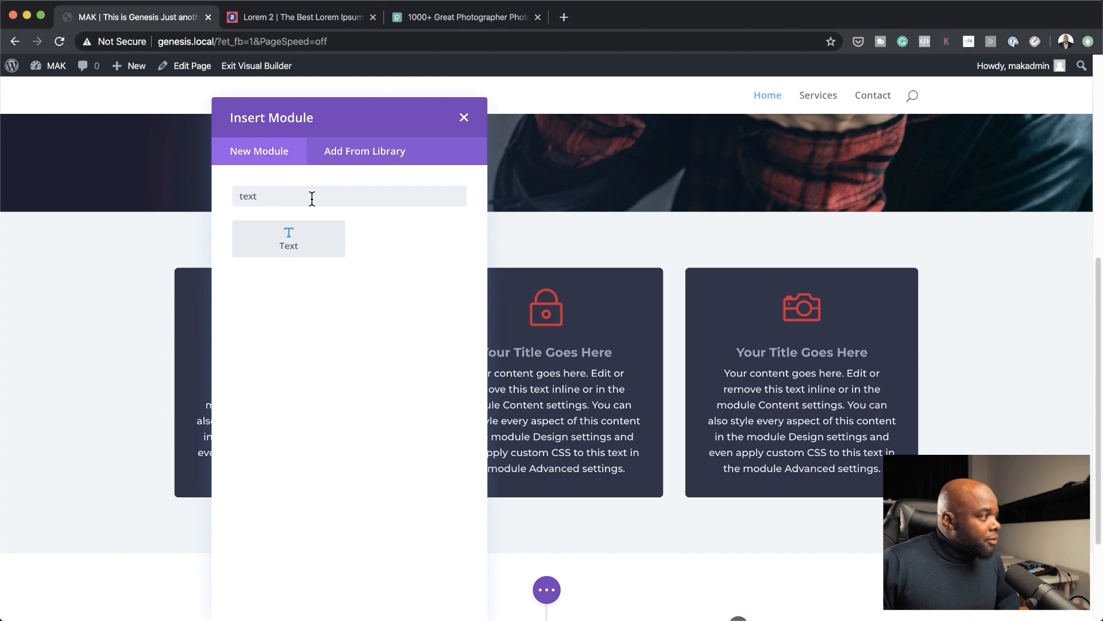
click(319, 239)
scroll(426, 385, down, 3)
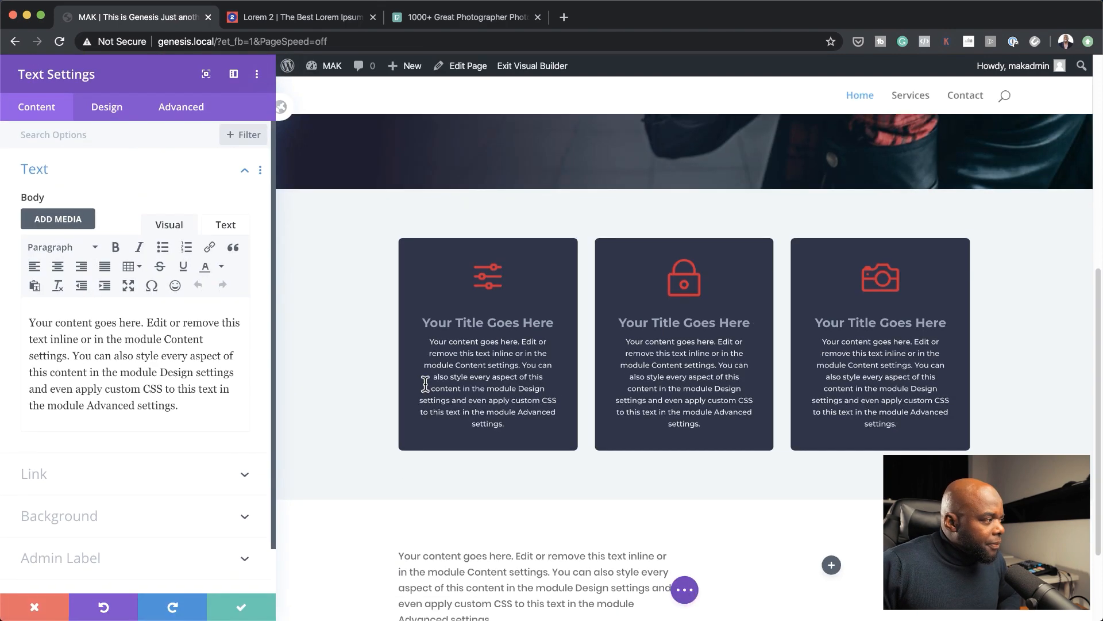
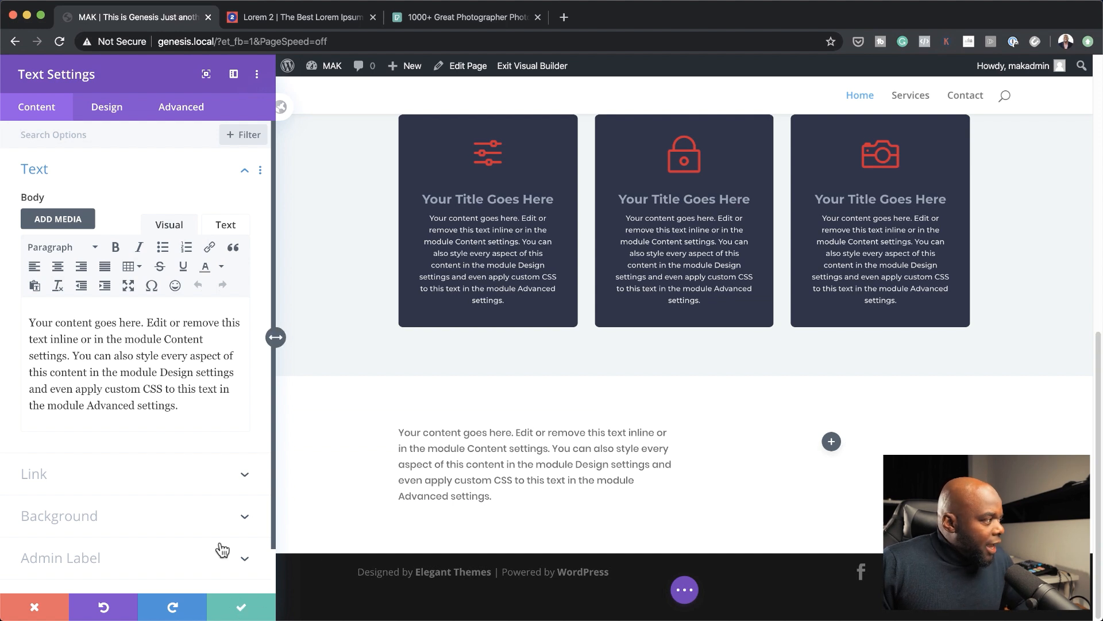
- Split the body text after its first sentence and replace that sentence with "Lorem ipsum dolor sit amet" copied from the Lorem 2 page
click(148, 323)
key(Return)
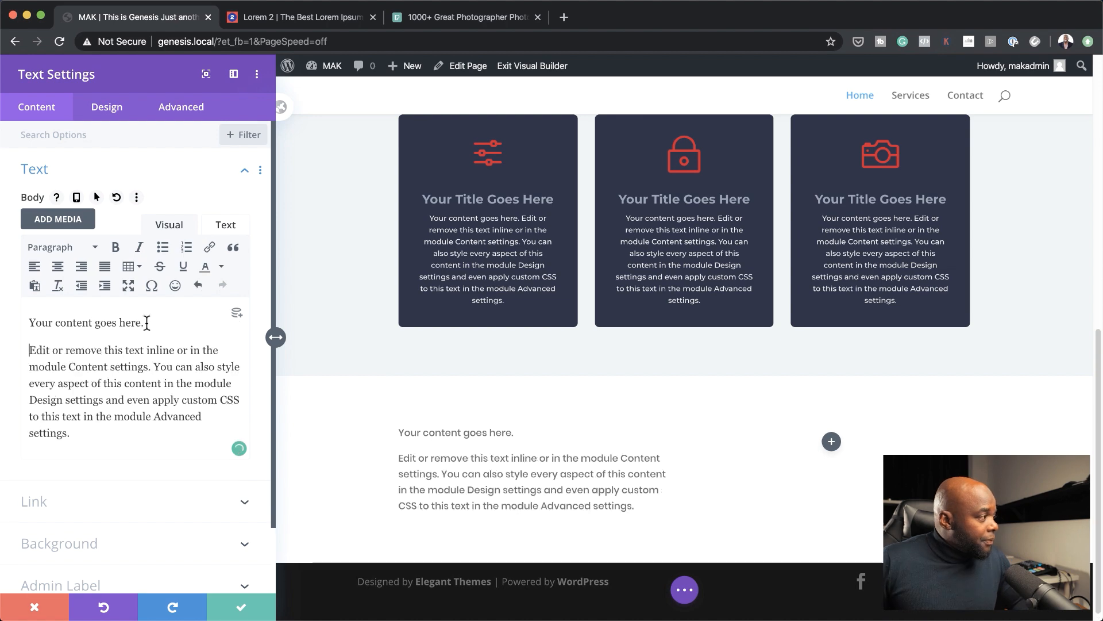
click(336, 17)
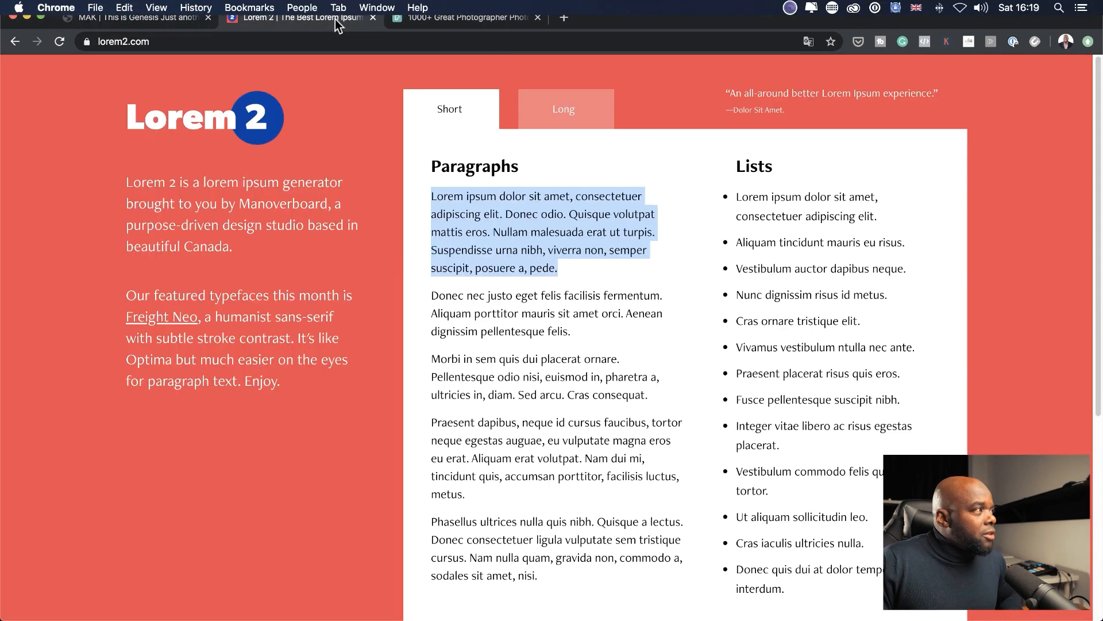
click(470, 260)
drag(432, 193, 569, 189)
key(super+c)
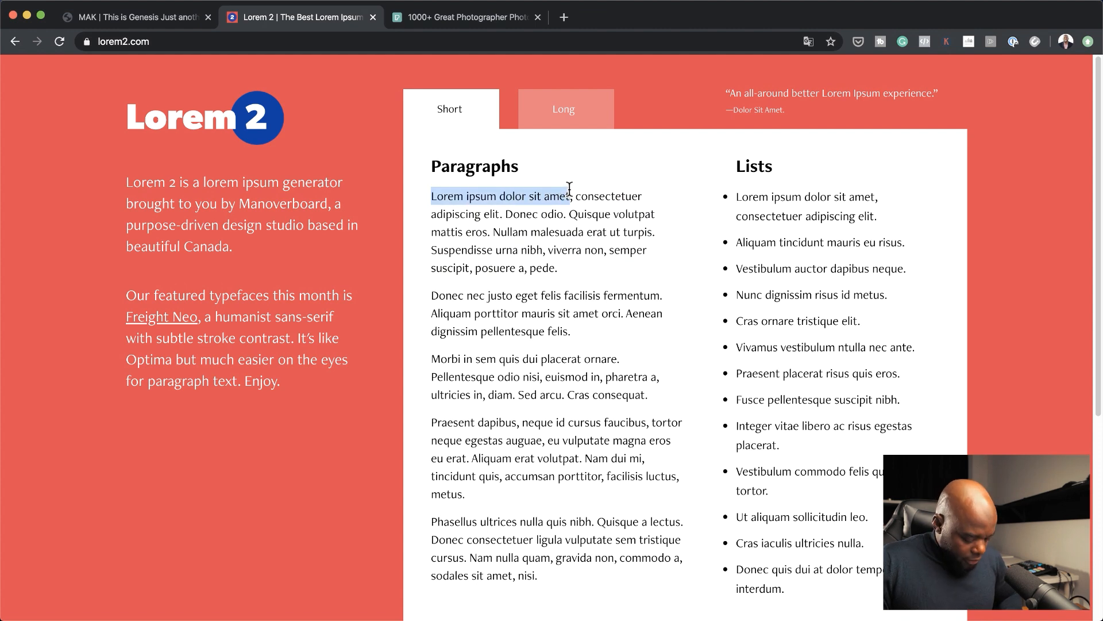
click(190, 17)
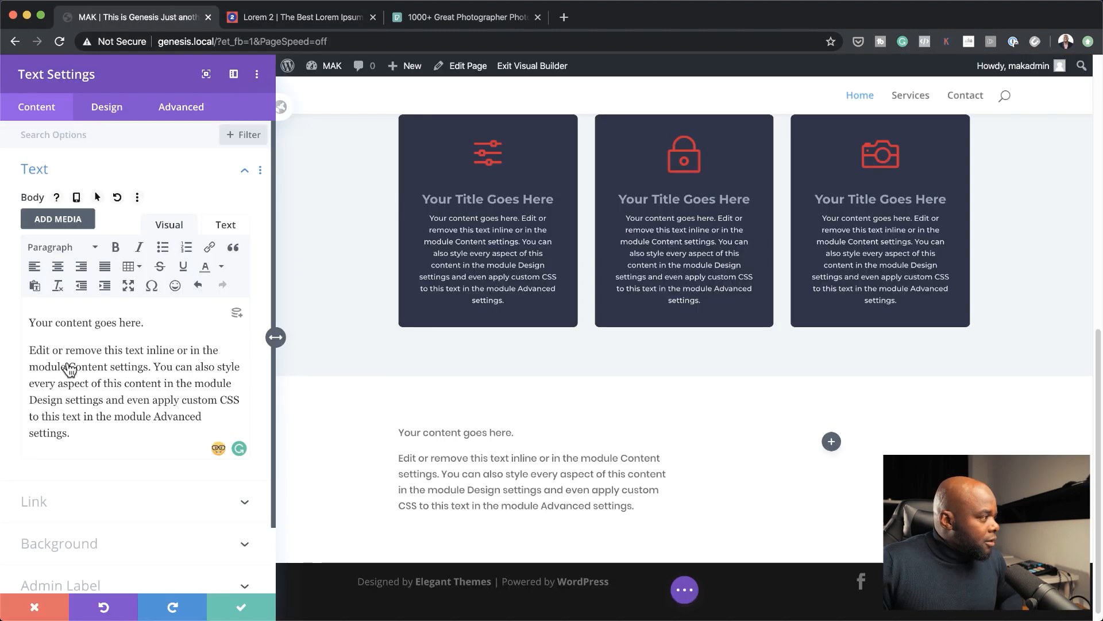
drag(147, 322, 3, 320)
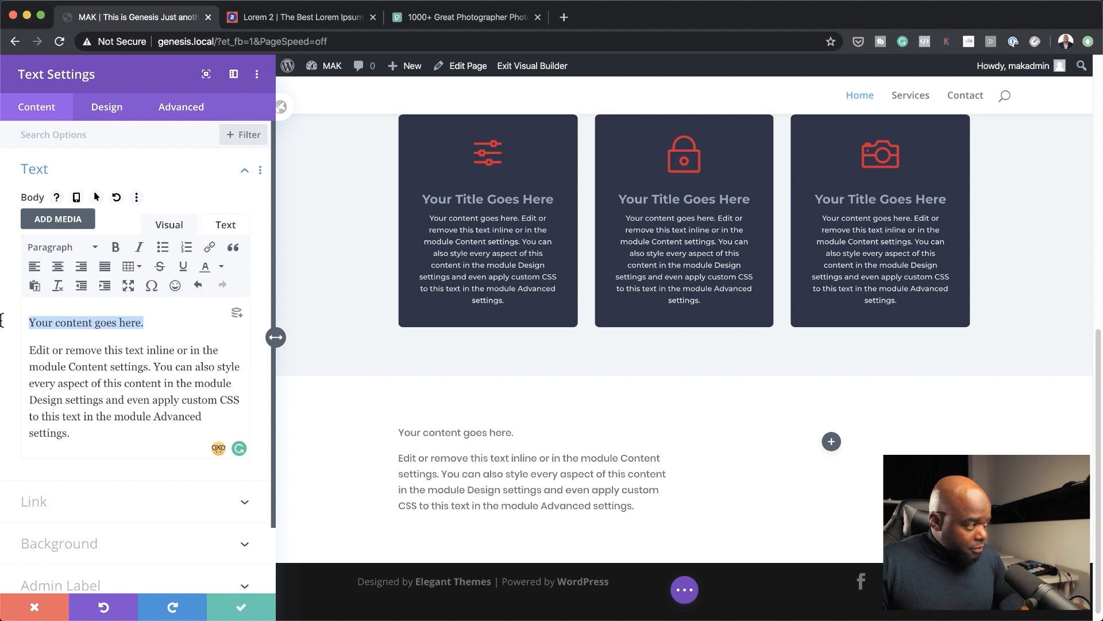
key(super+v)
- Format the "Lorem ipsum dolor sit amet" line of the text module as Heading 1
click(75, 248)
click(167, 322)
drag(167, 322, 18, 320)
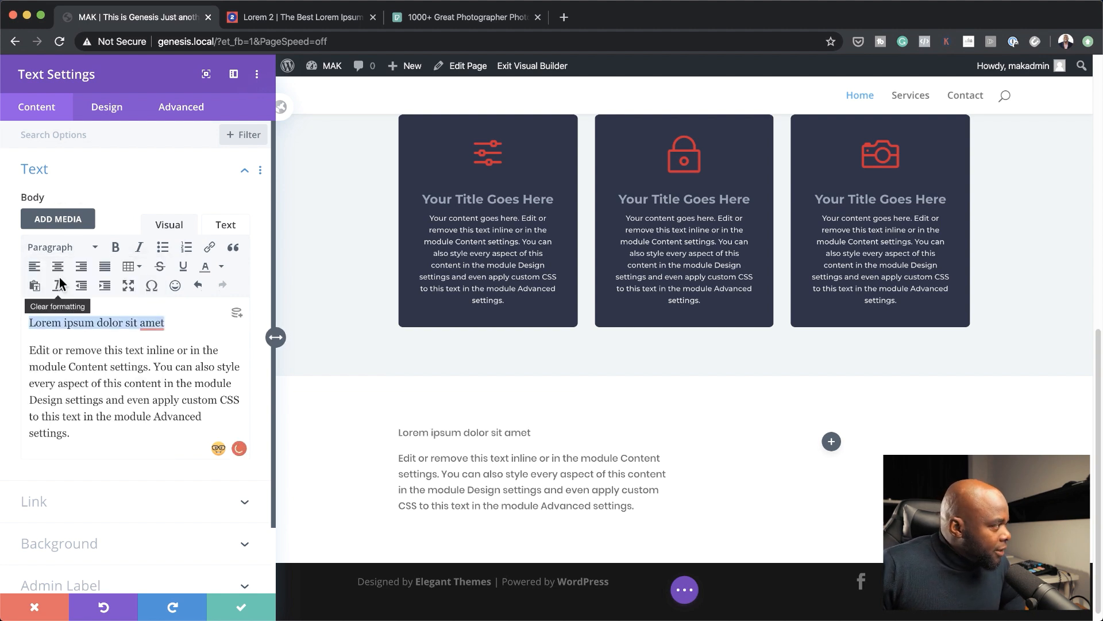
click(57, 248)
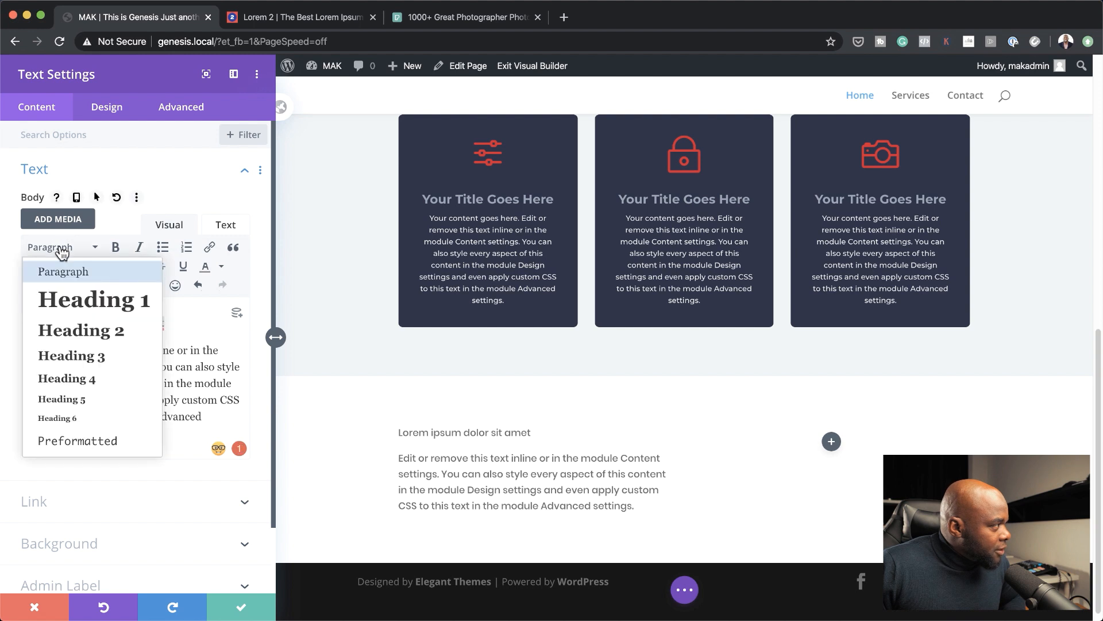
click(92, 308)
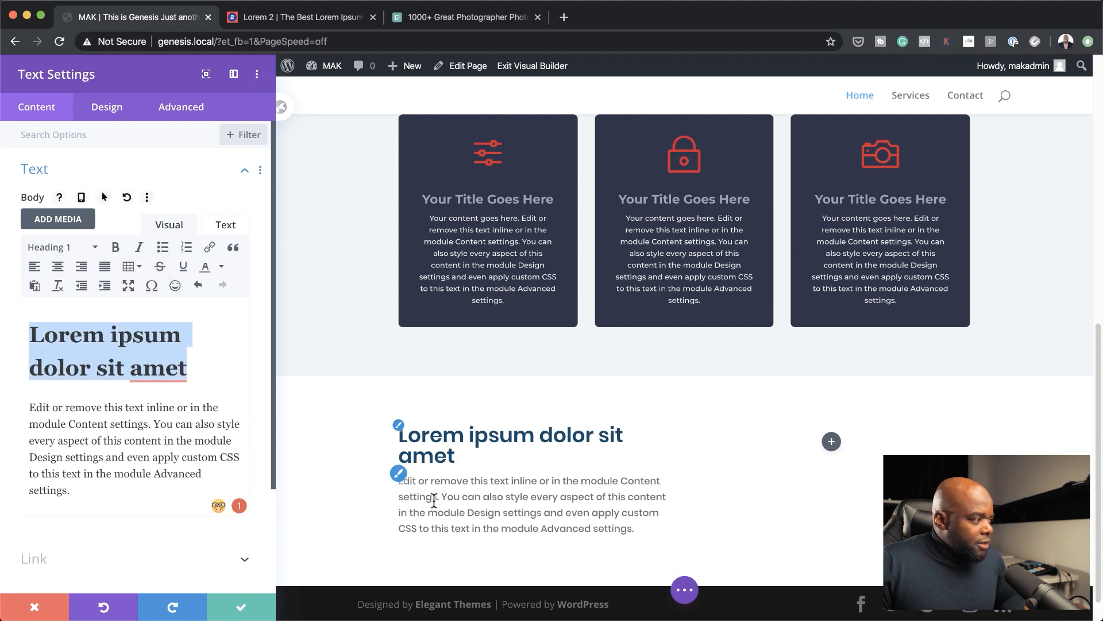
- Replace the paragraph below the heading with Lorem 2's "Morbi in sem" and "Praesent dapibus" paragraphs, and save the text module
click(342, 18)
drag(433, 359, 498, 495)
key(super+c)
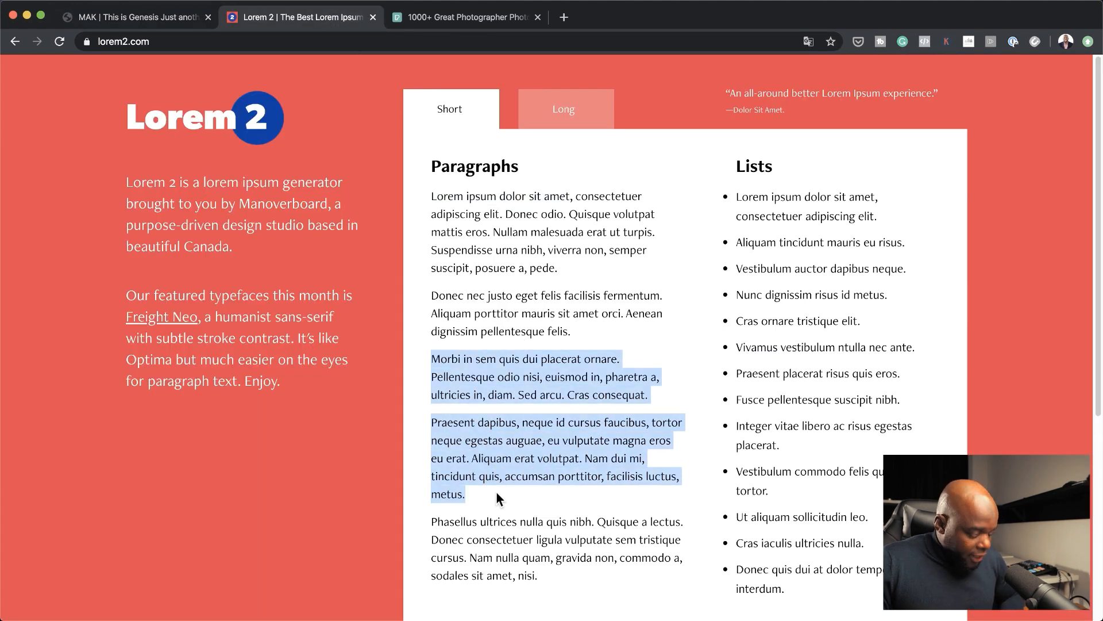
click(86, 18)
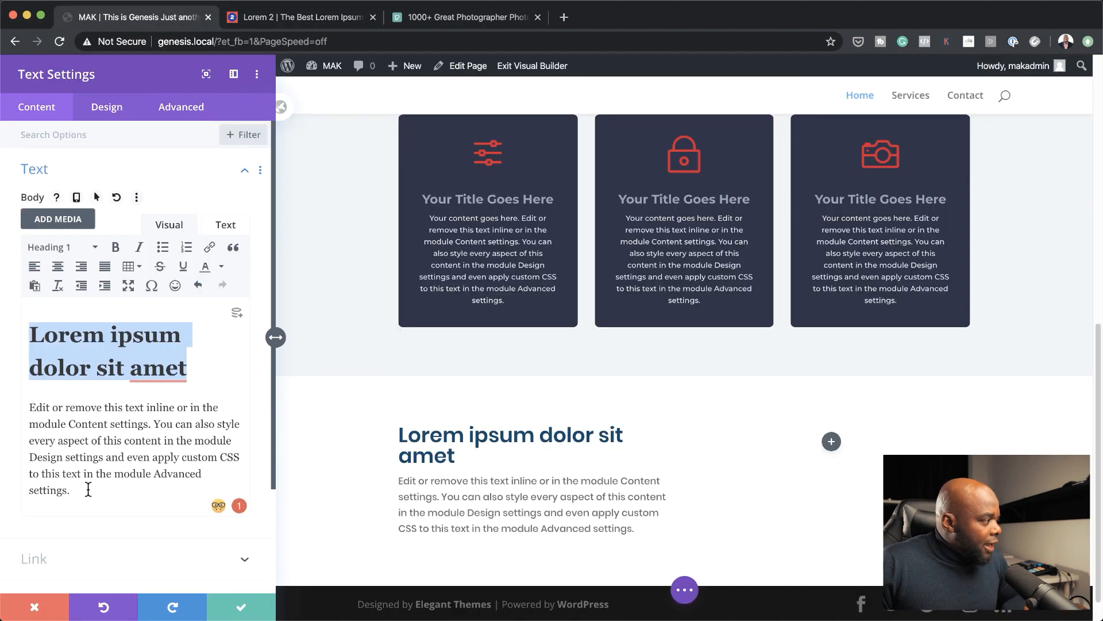
drag(73, 493, 33, 409)
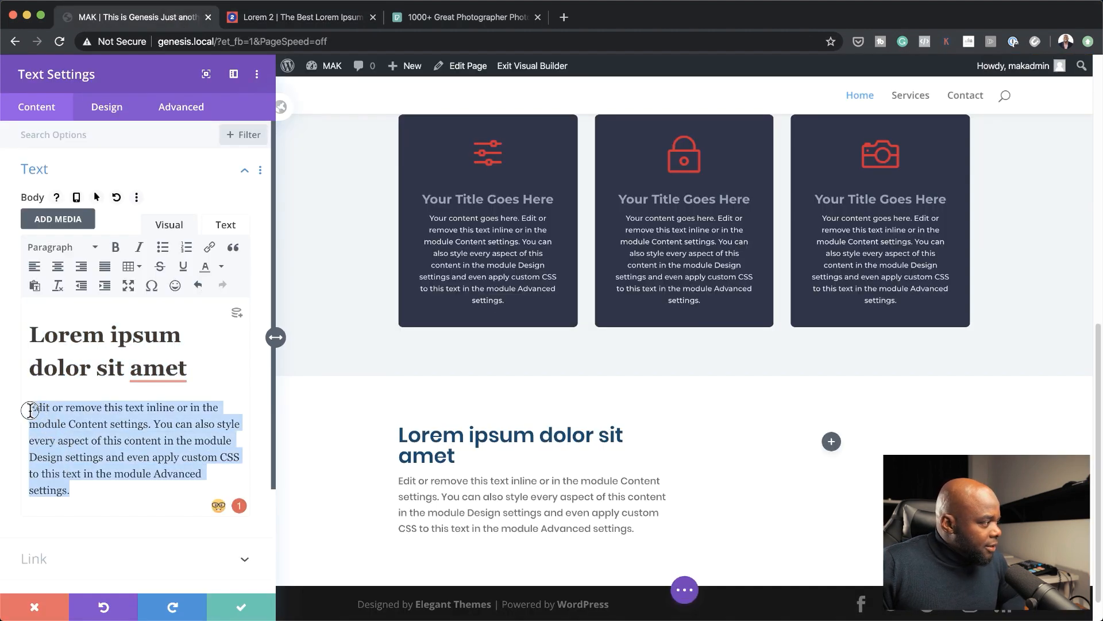
key(super+v)
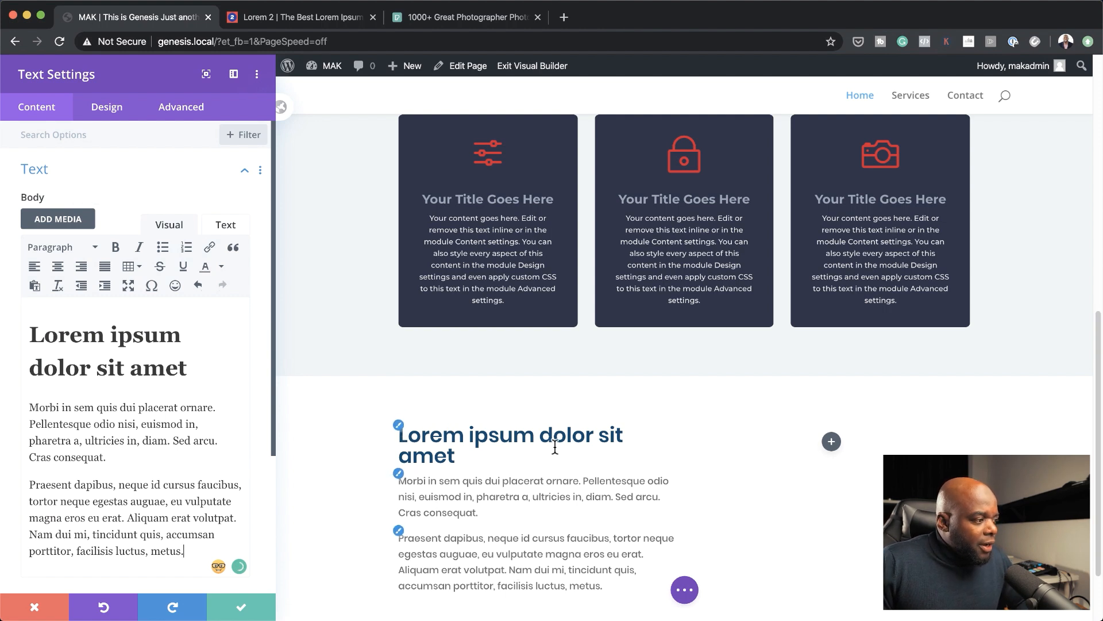
click(242, 610)
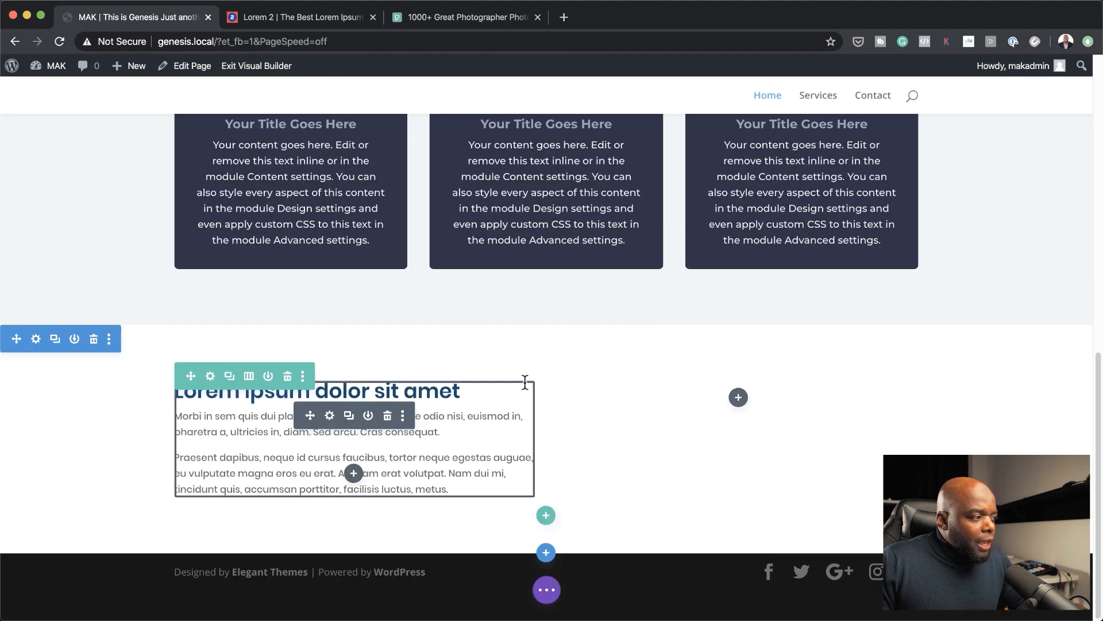
- Give the row's second column the background image adventure-asia-backlit-bicycle-417059.jpg from the media library and save the row settings
click(210, 376)
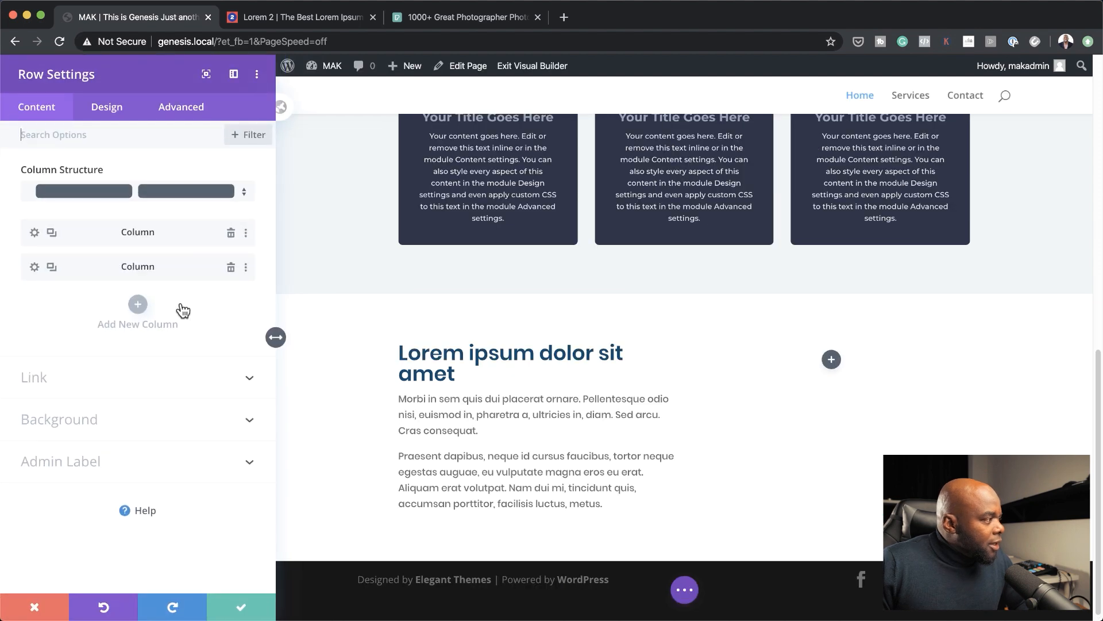
click(35, 267)
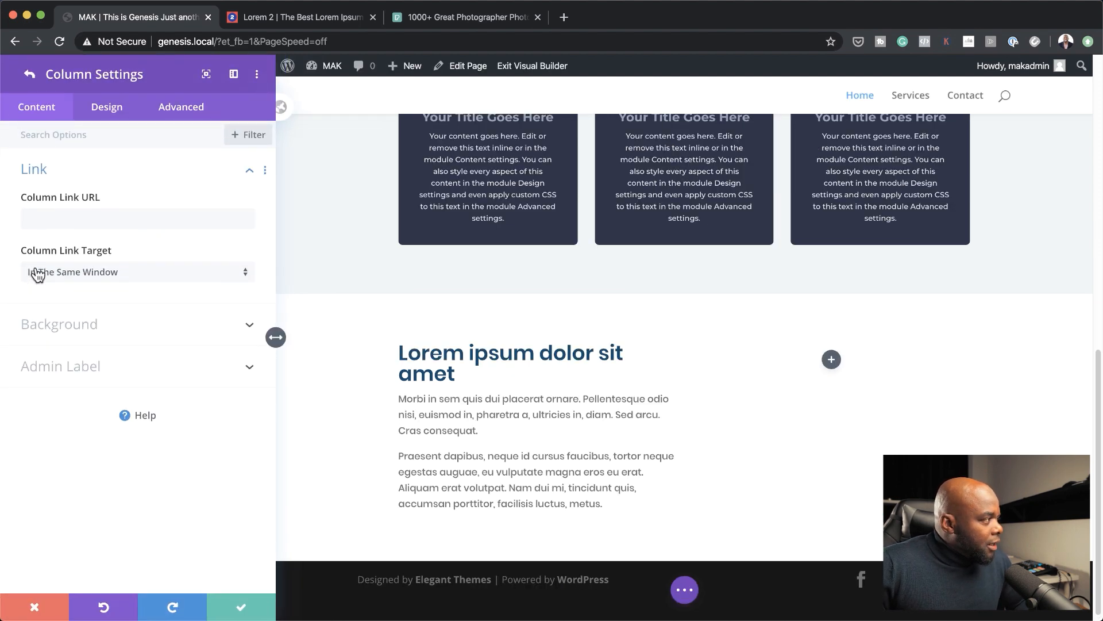
click(88, 325)
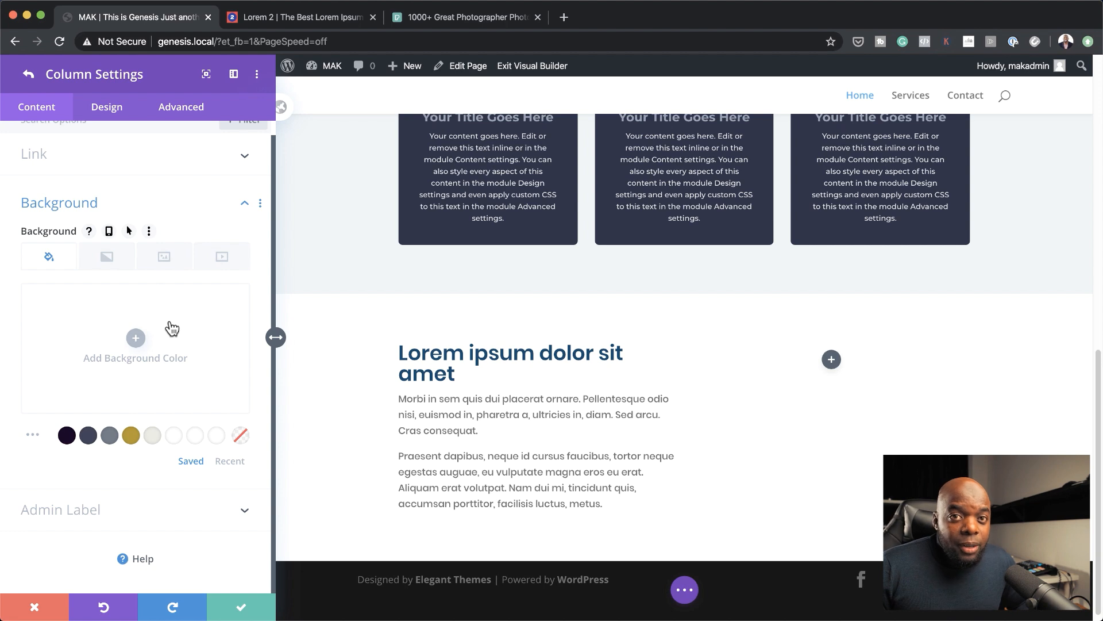
click(165, 256)
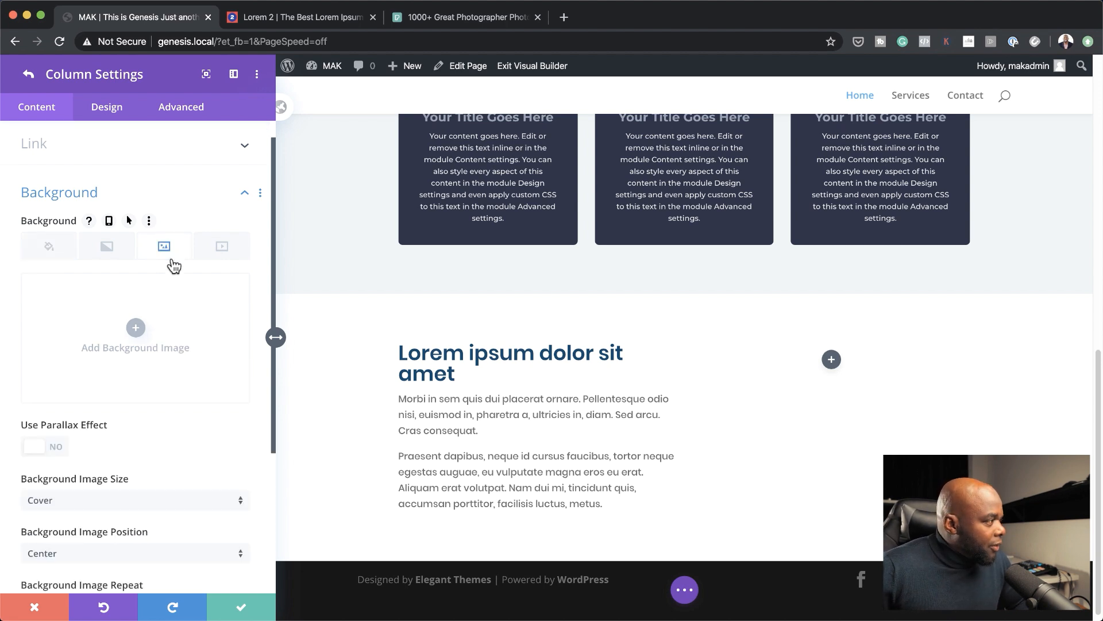
click(136, 330)
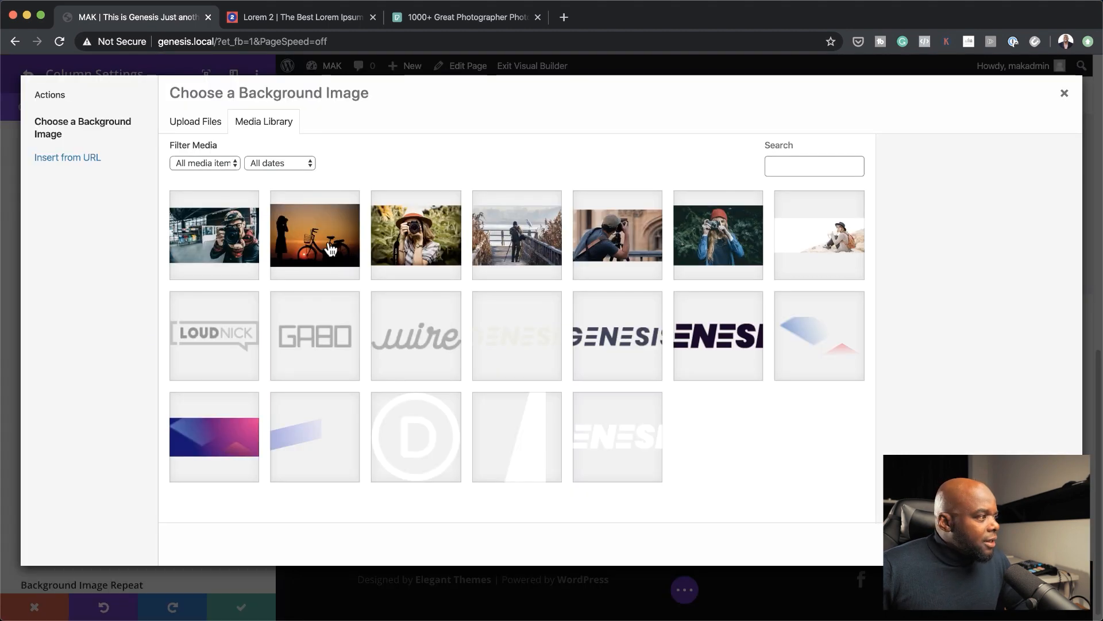
click(331, 249)
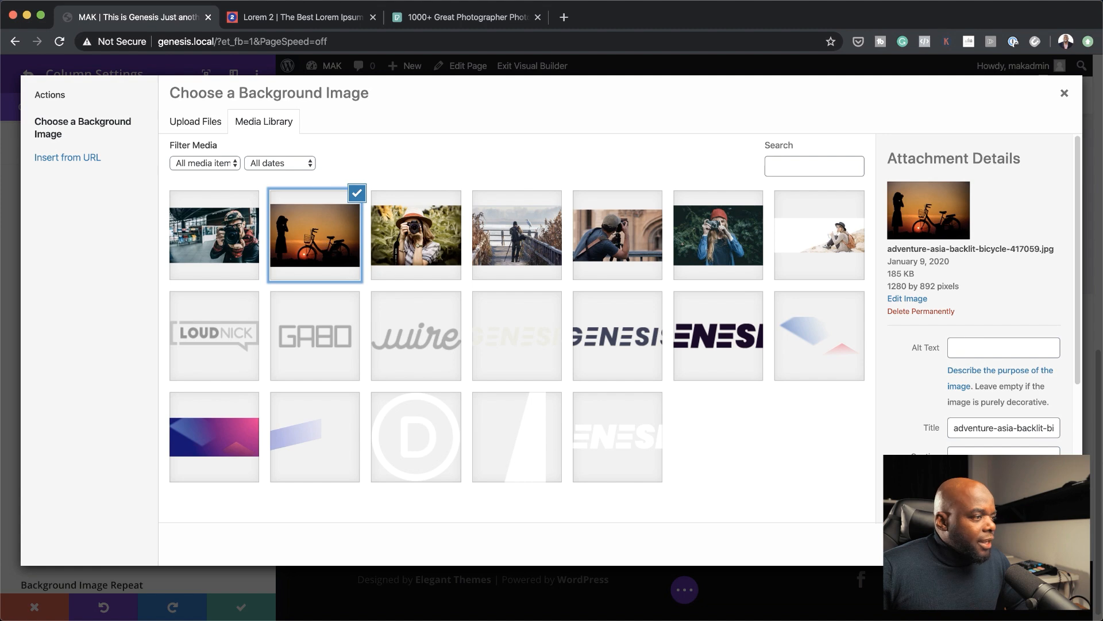
click(1027, 544)
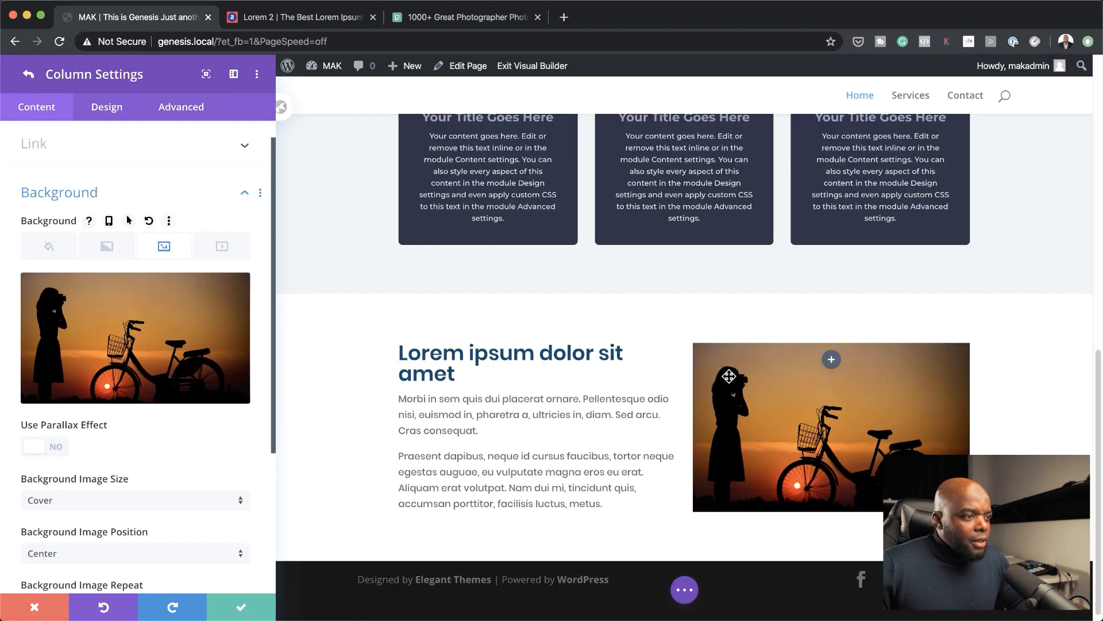
click(242, 609)
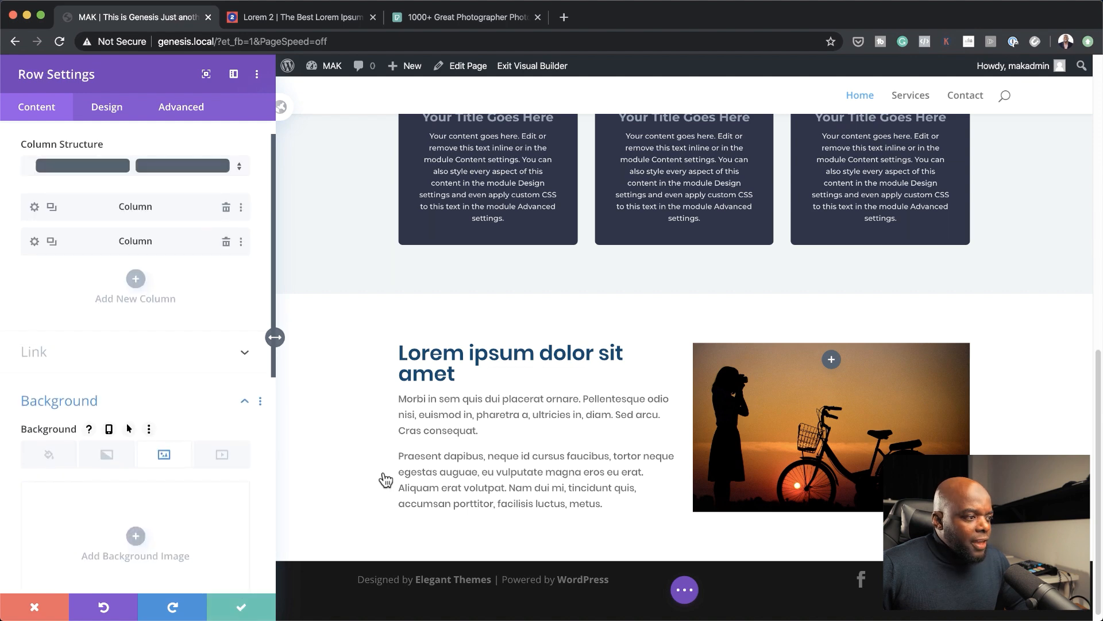
click(242, 606)
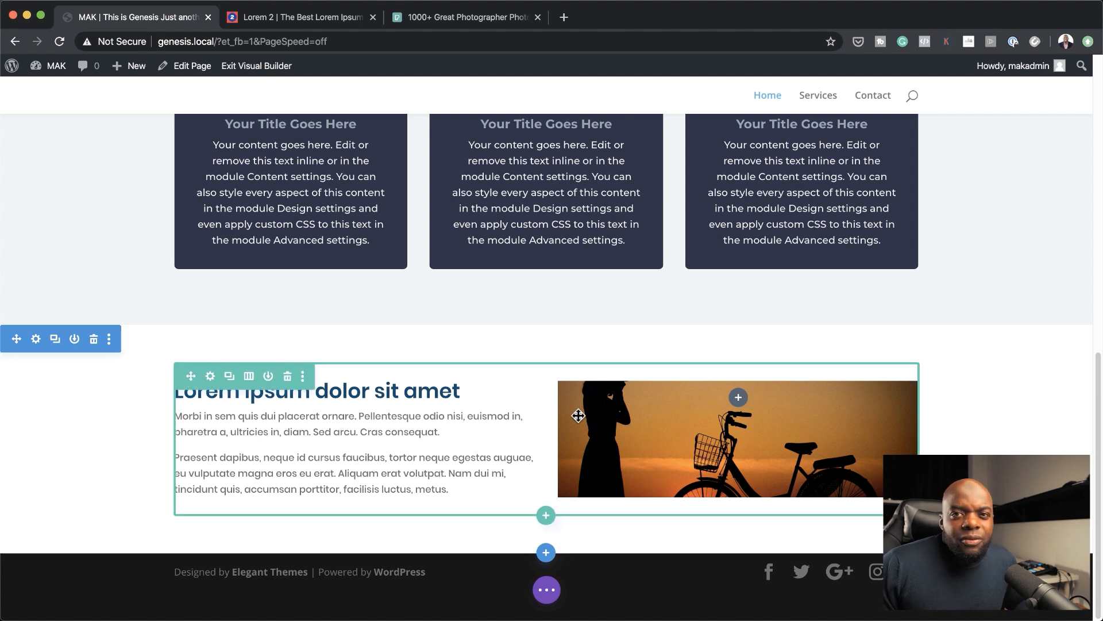
- Set the text-and-image row's custom gutter width to 1, and both its width and max width to 100%
click(210, 377)
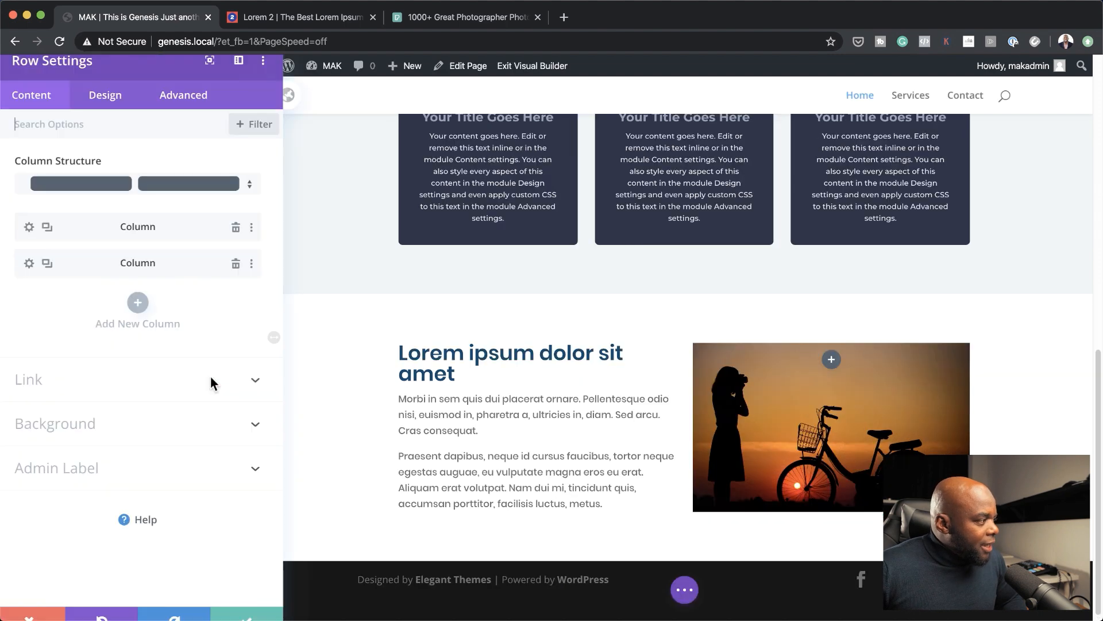
click(106, 108)
click(52, 175)
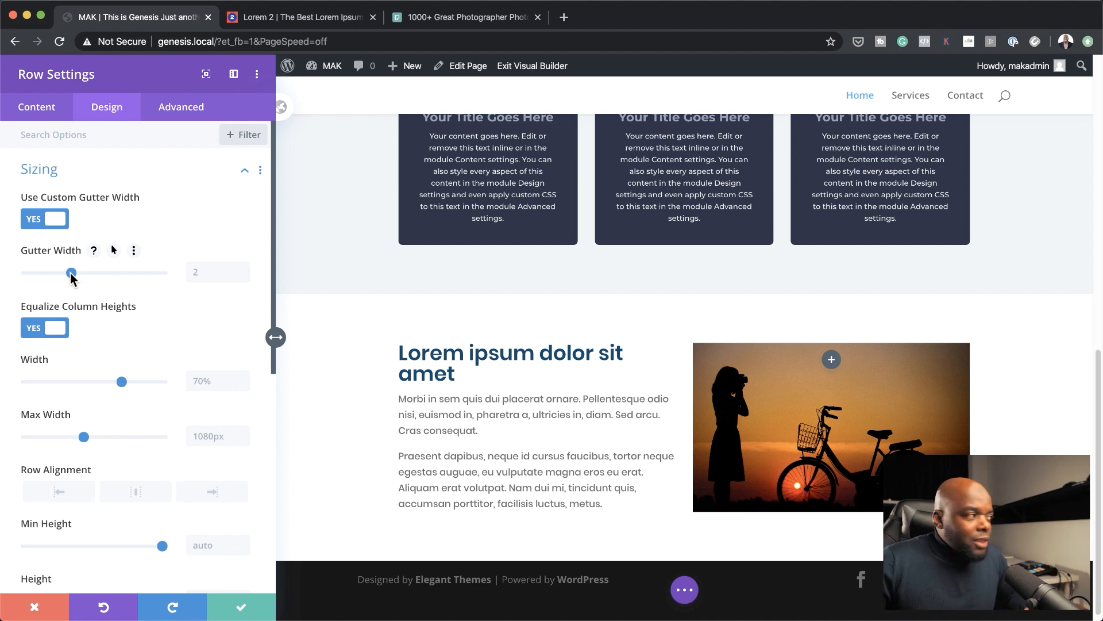
drag(70, 274, 2, 276)
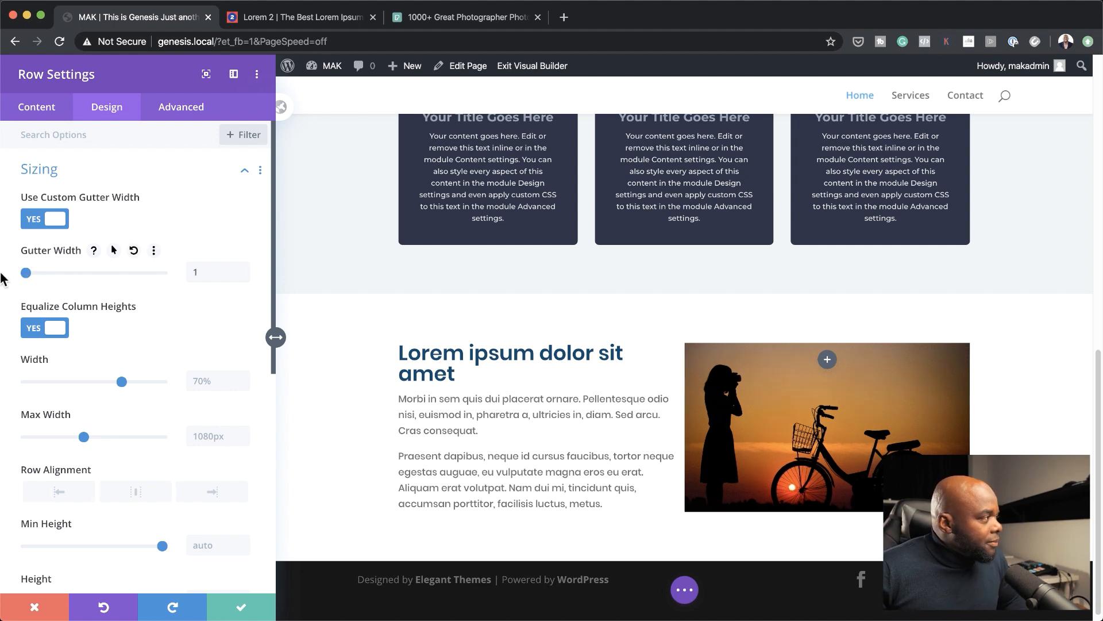
drag(122, 381, 183, 386)
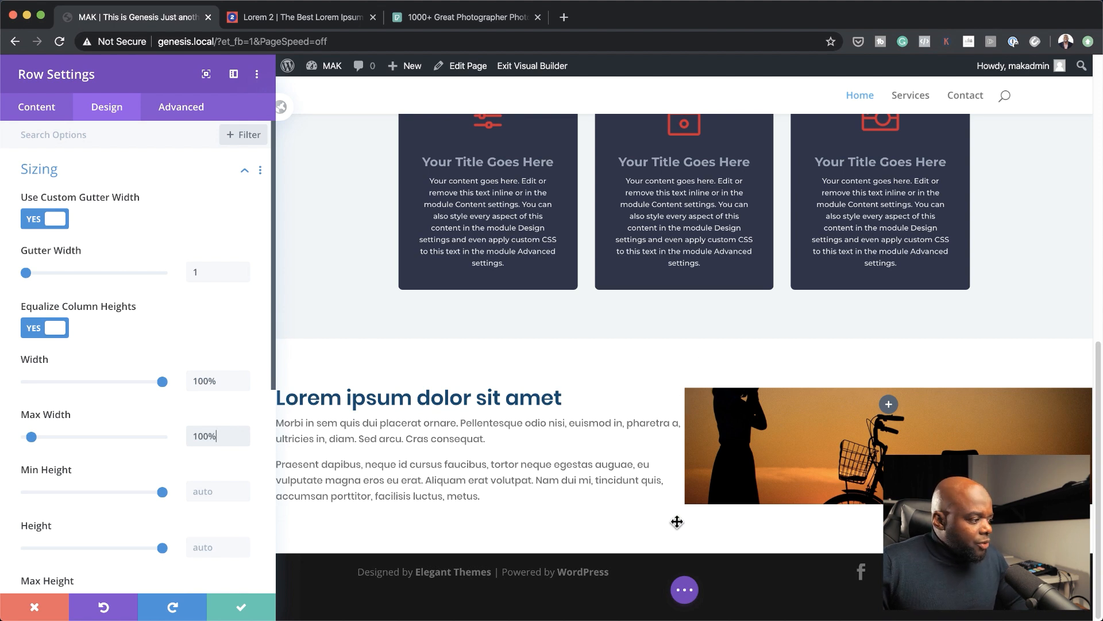
- Set the text-and-image row's first column to 2vw padding on both its top and bottom
click(46, 112)
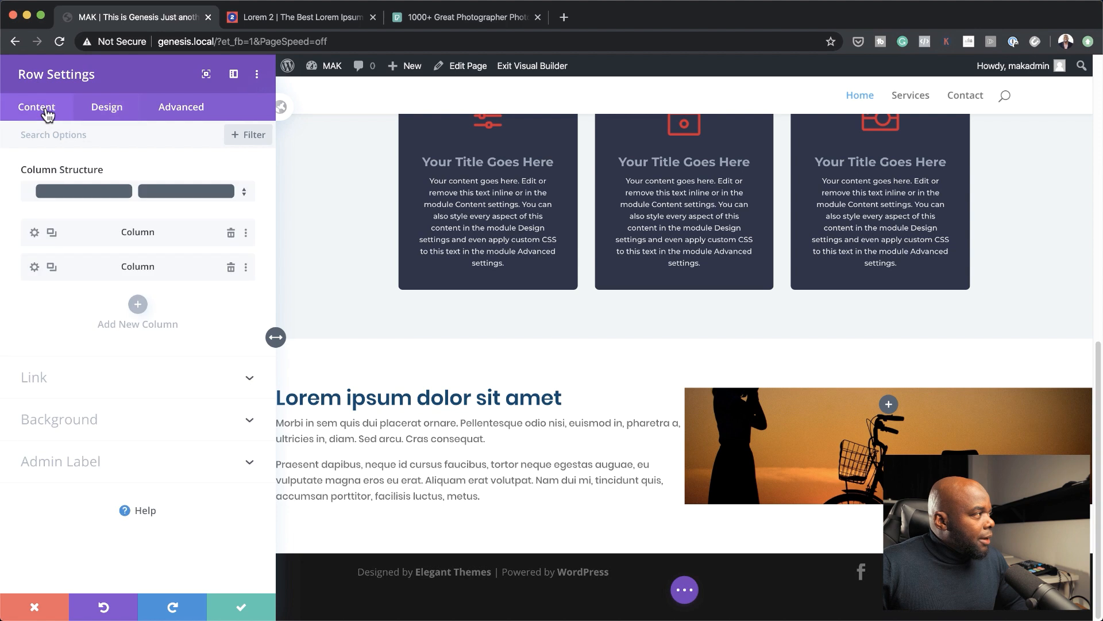
click(34, 233)
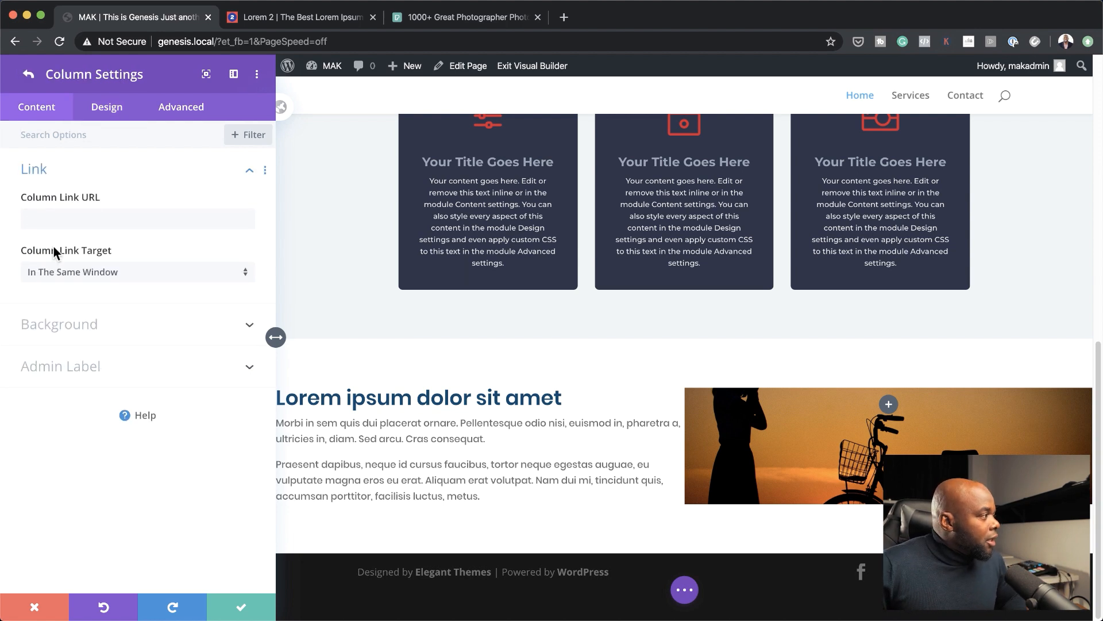
click(109, 110)
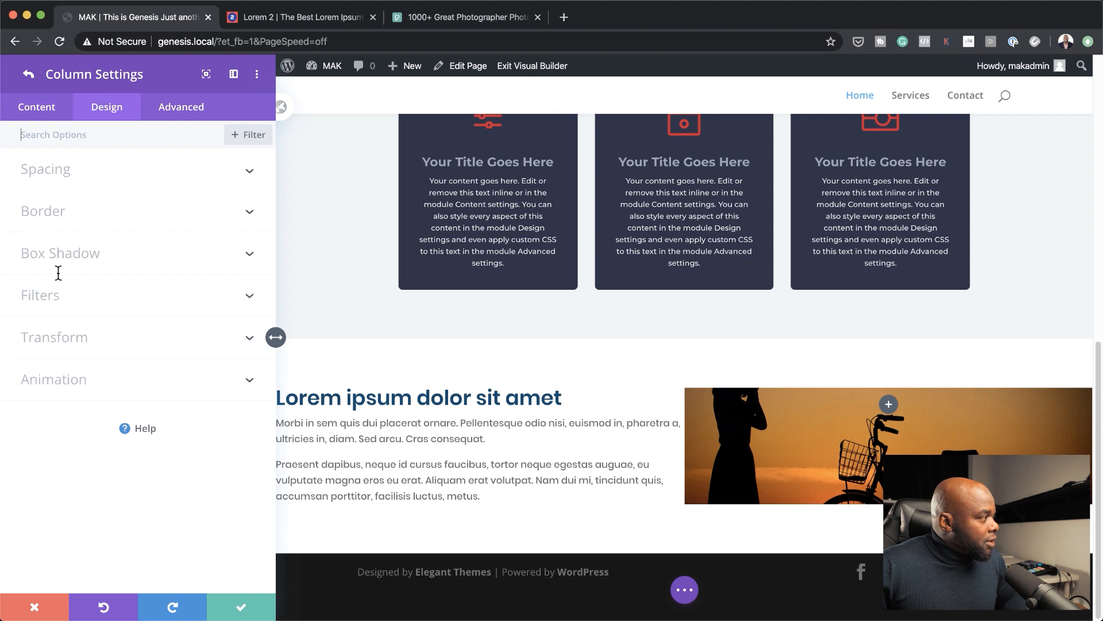
click(61, 171)
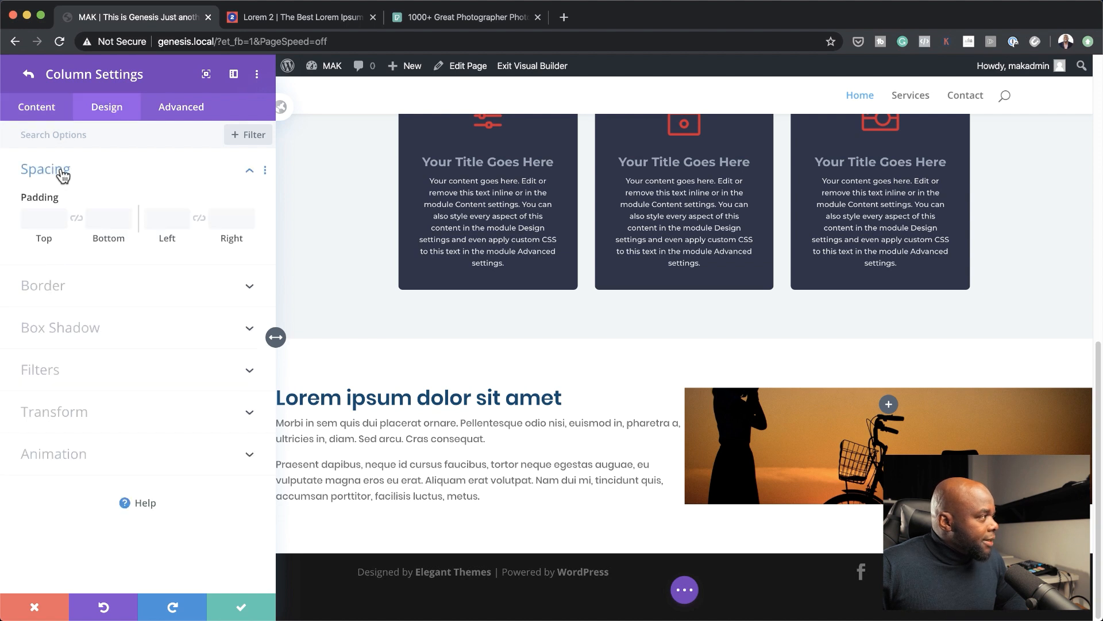
click(41, 218)
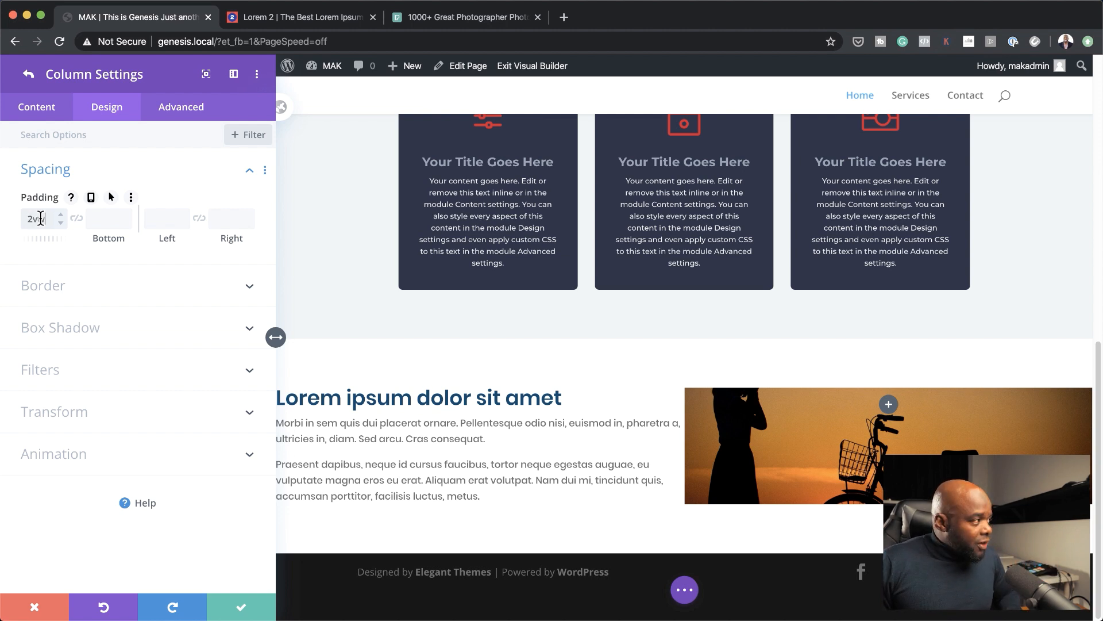
text(2vw)
click(77, 218)
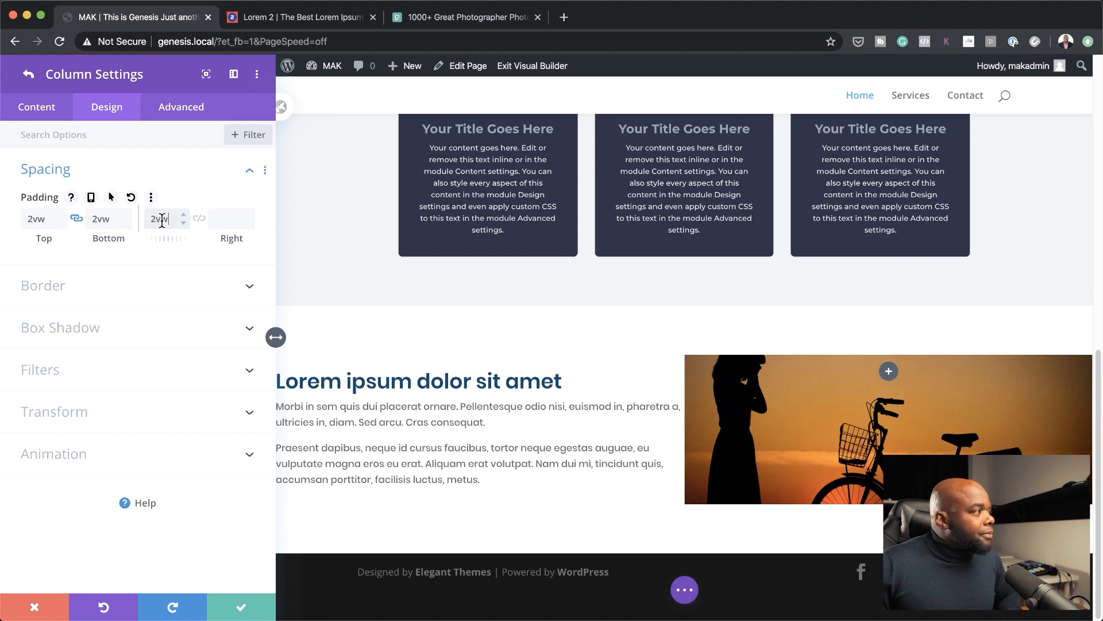
- Set the first column's left and right padding to 4vw and save the column and row settings
click(199, 219)
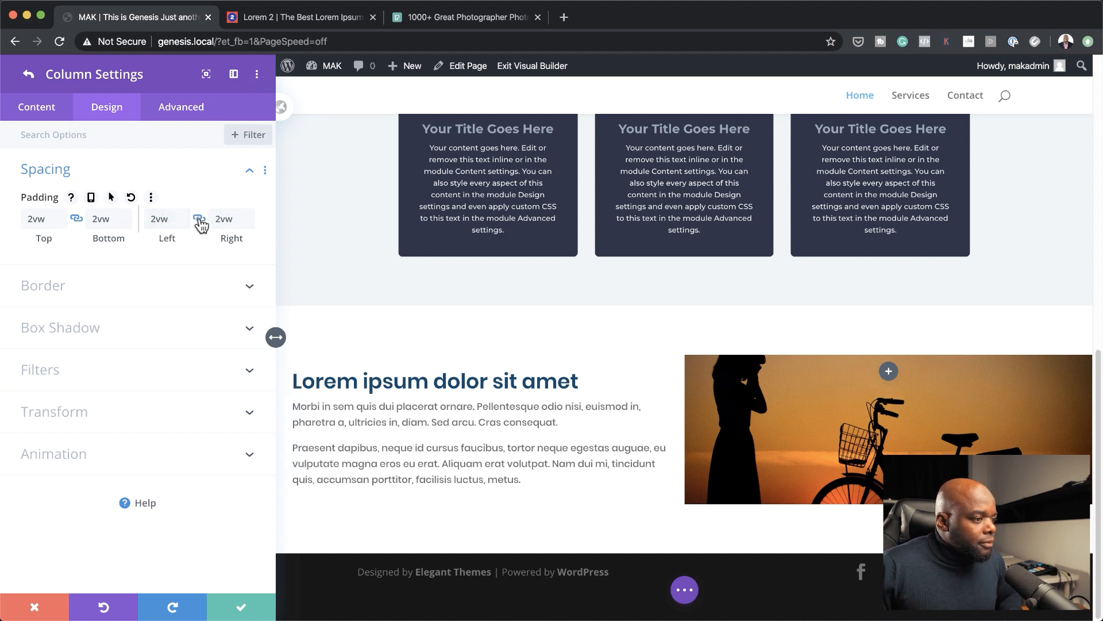
click(185, 215)
click(184, 213)
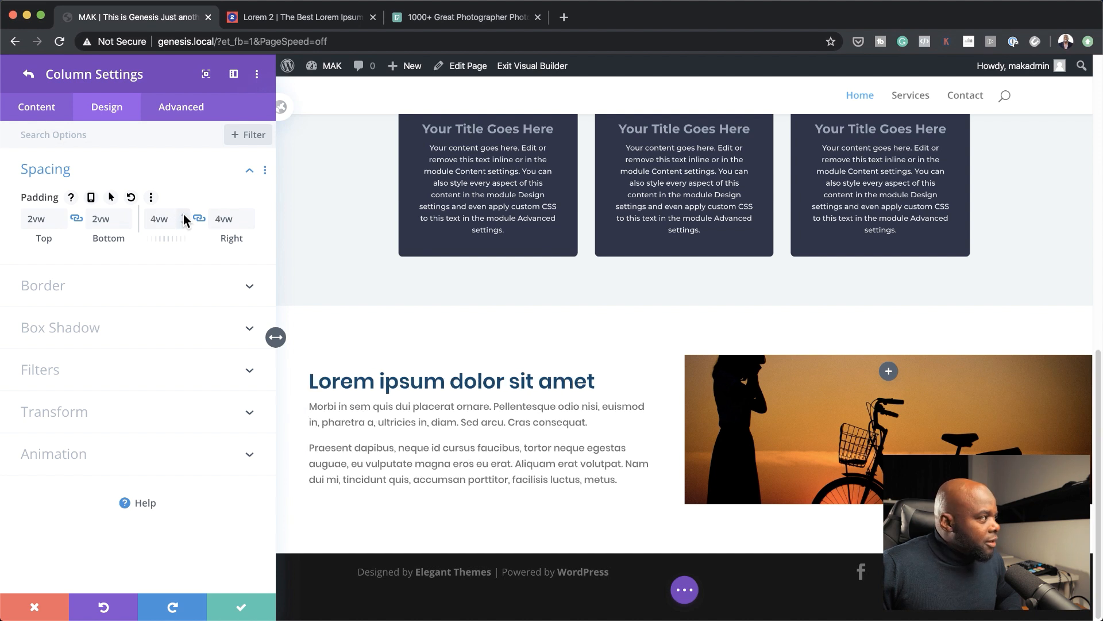
click(184, 214)
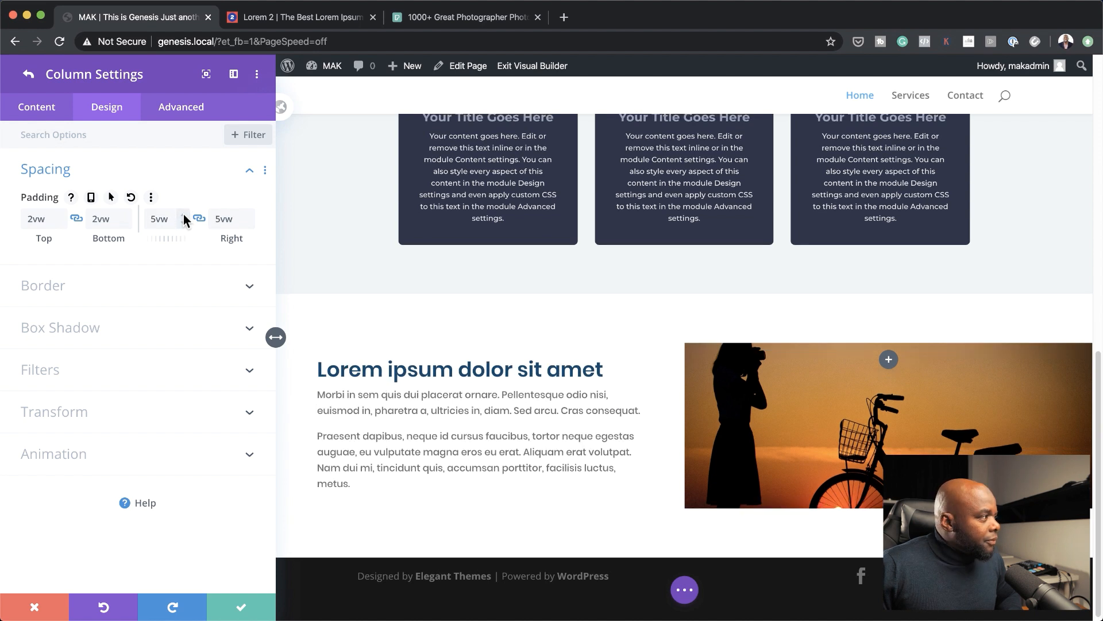
click(184, 222)
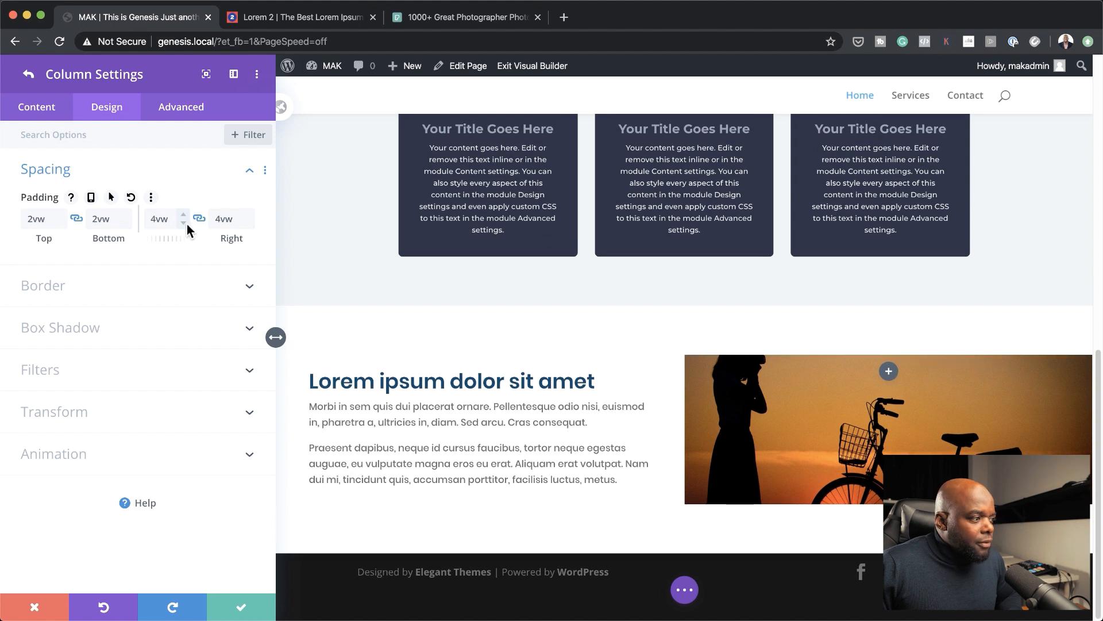
click(241, 611)
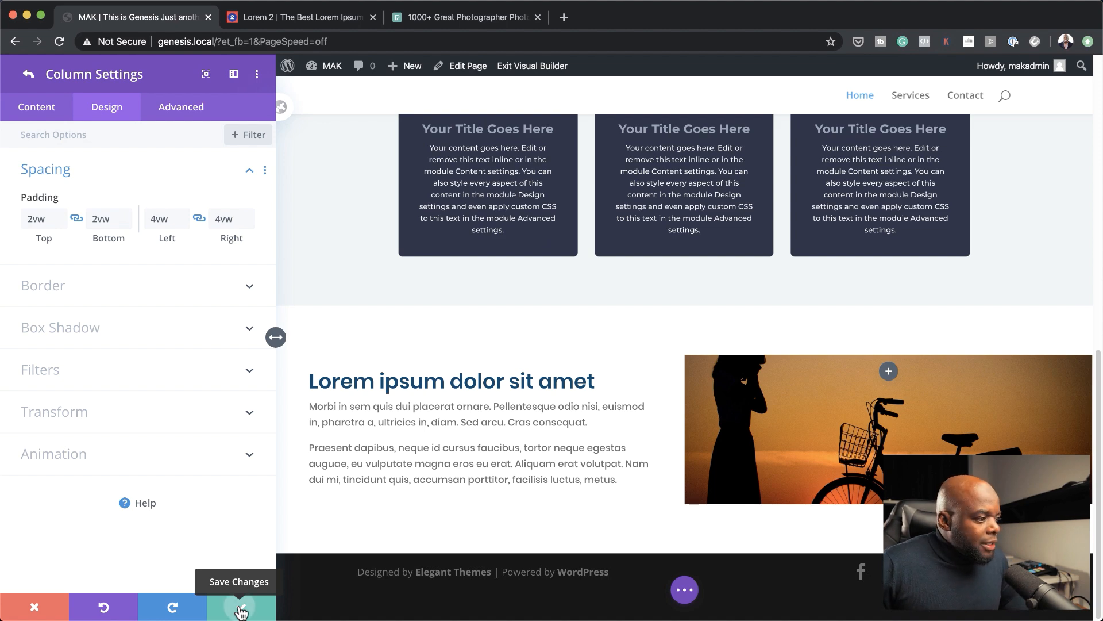
click(241, 612)
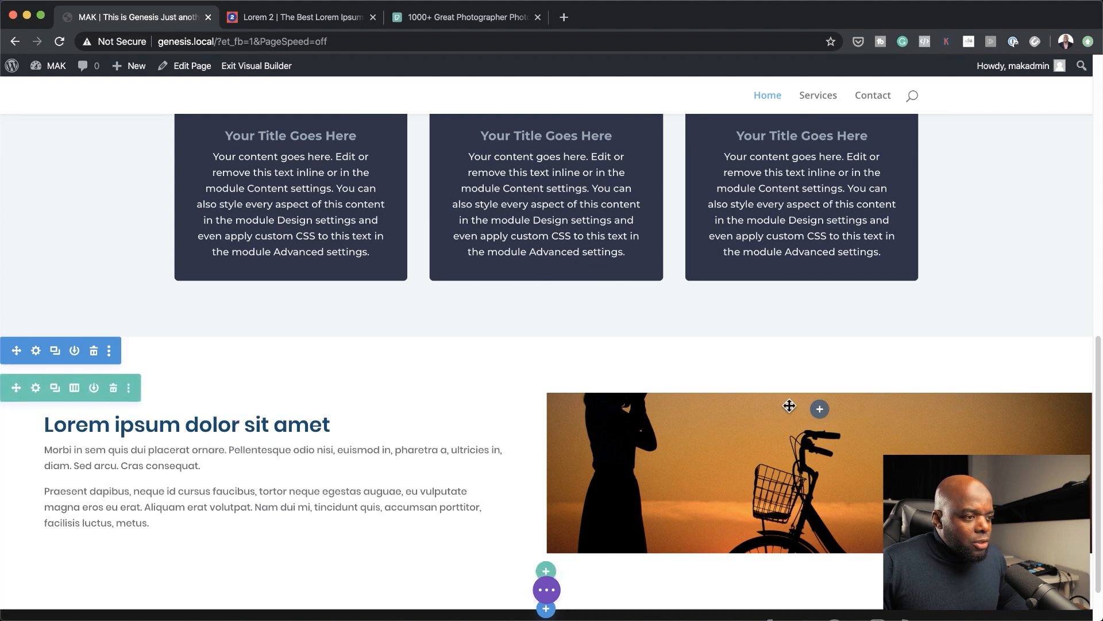
- Set the text-and-image section's top and bottom margin and padding to 0px and save the section settings
click(36, 351)
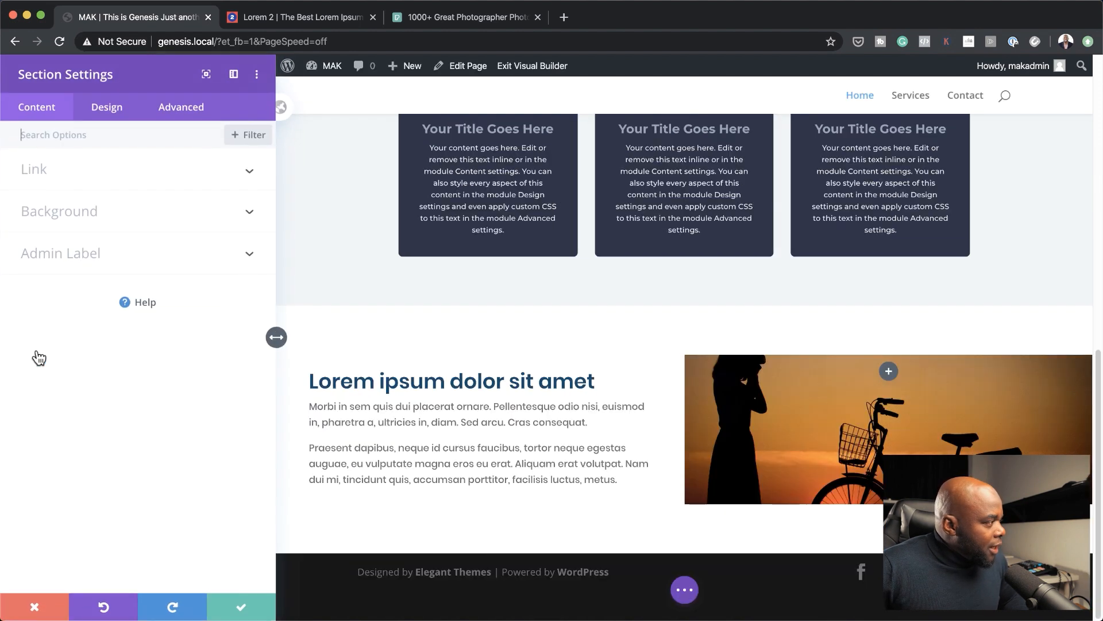
click(114, 115)
click(67, 300)
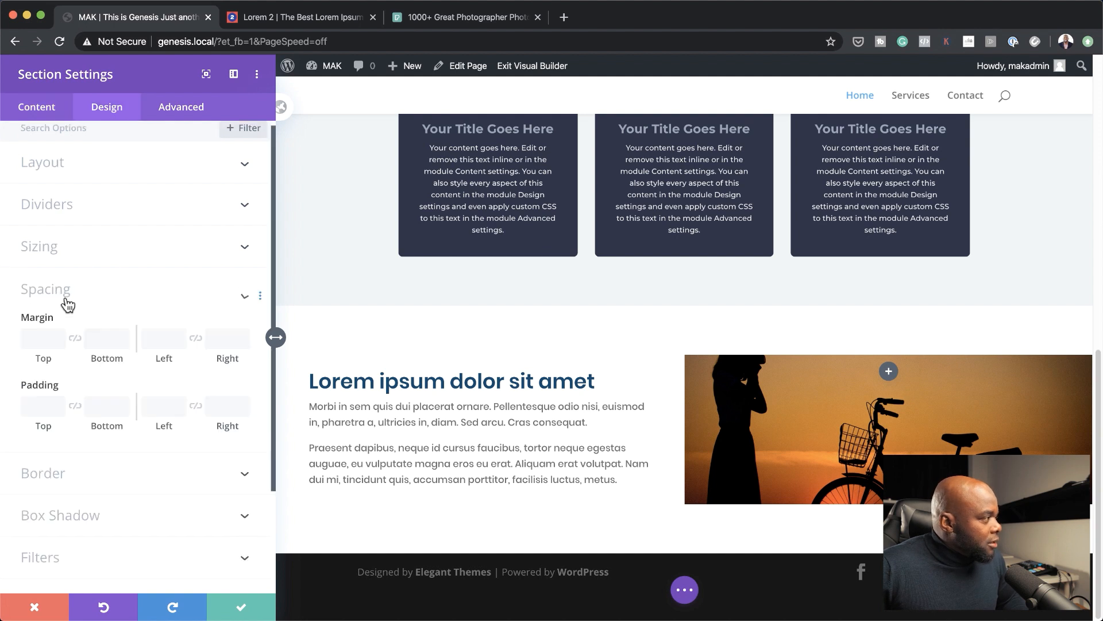
click(41, 207)
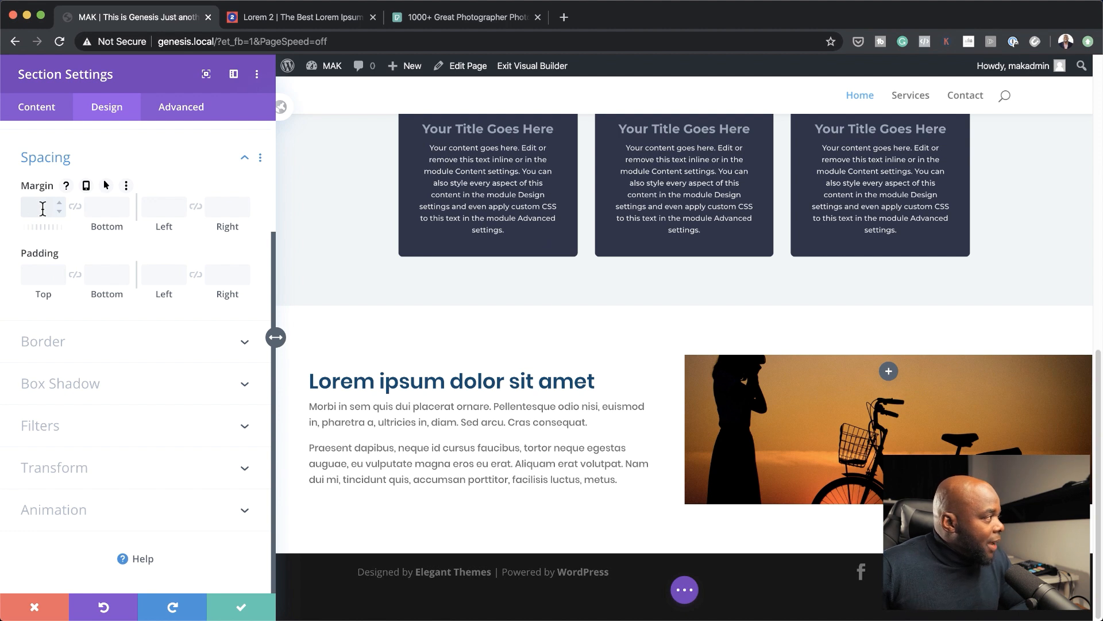
click(75, 207)
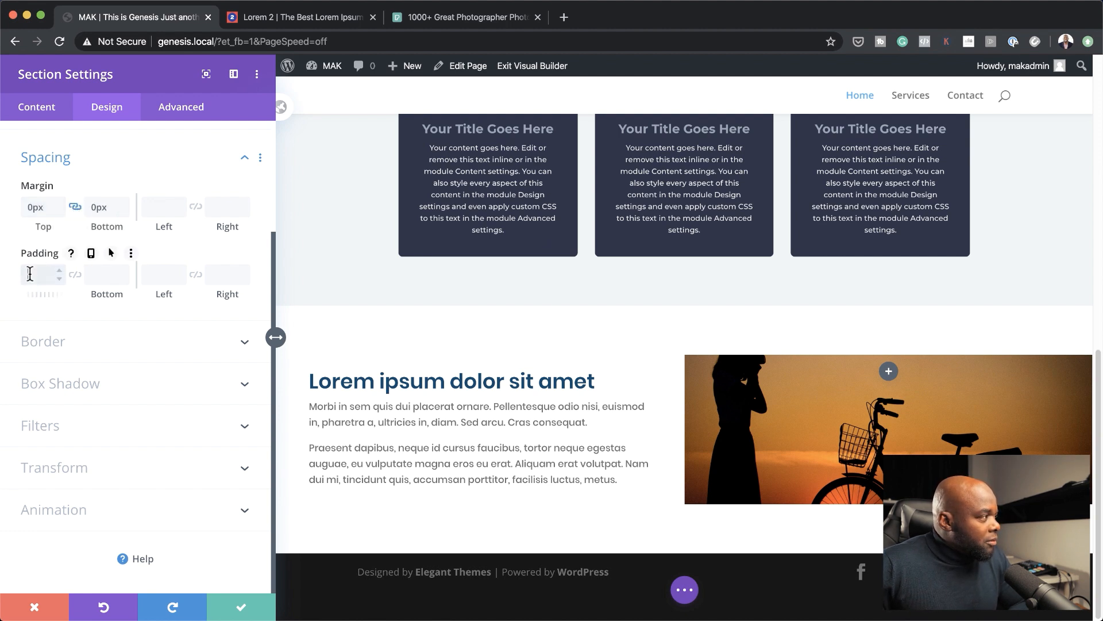
click(71, 280)
text(0)
click(75, 275)
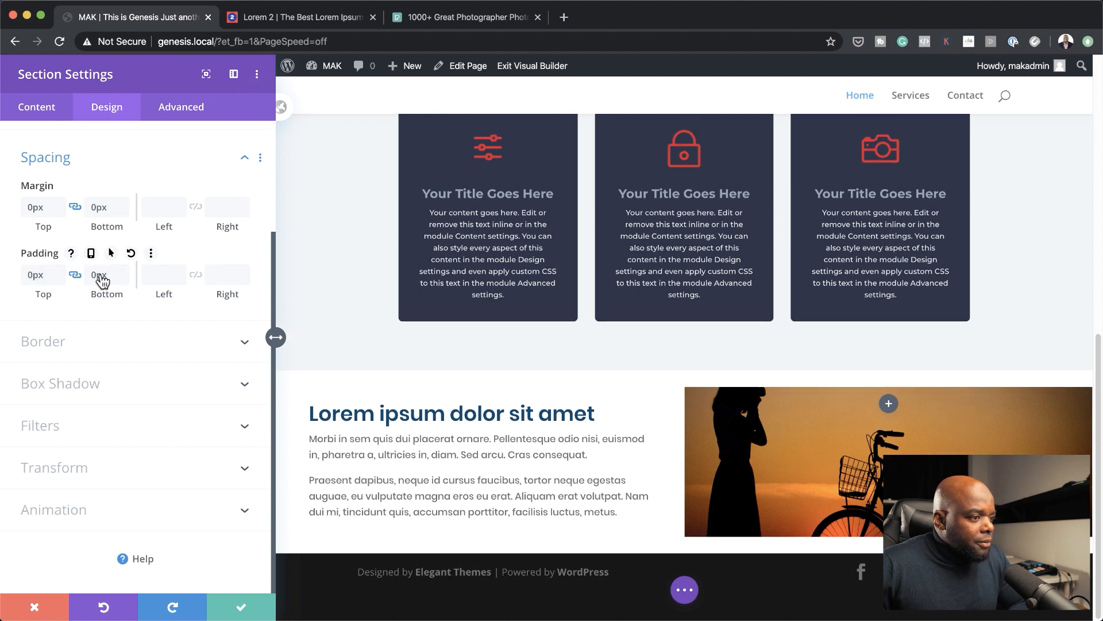
click(240, 608)
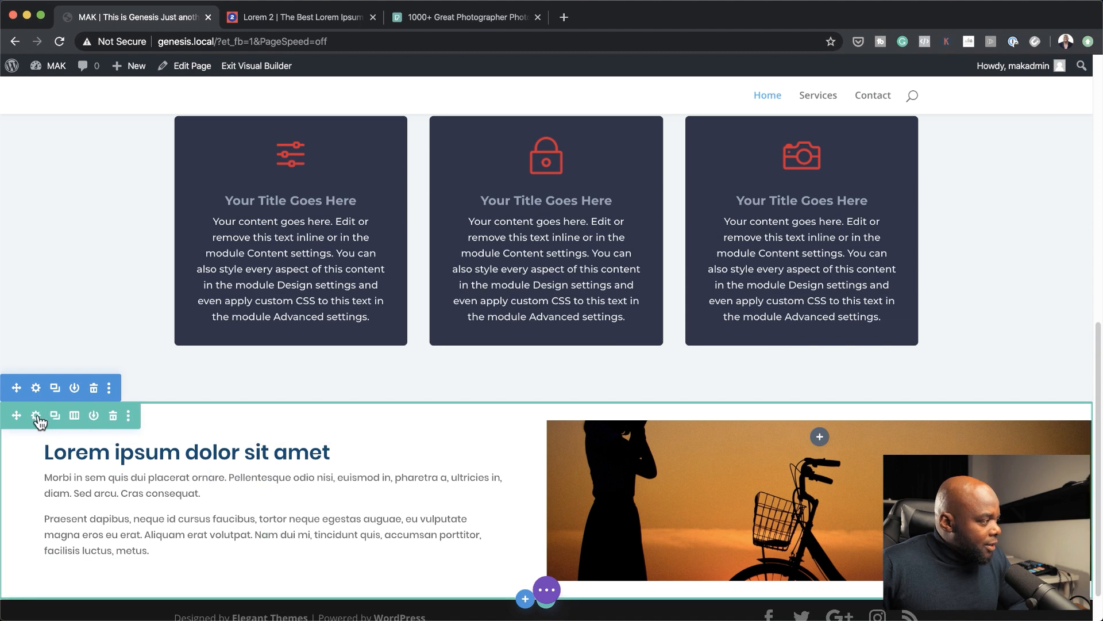
- Set the text-and-image row's top and bottom margin and padding to 0px and save the row settings
click(37, 417)
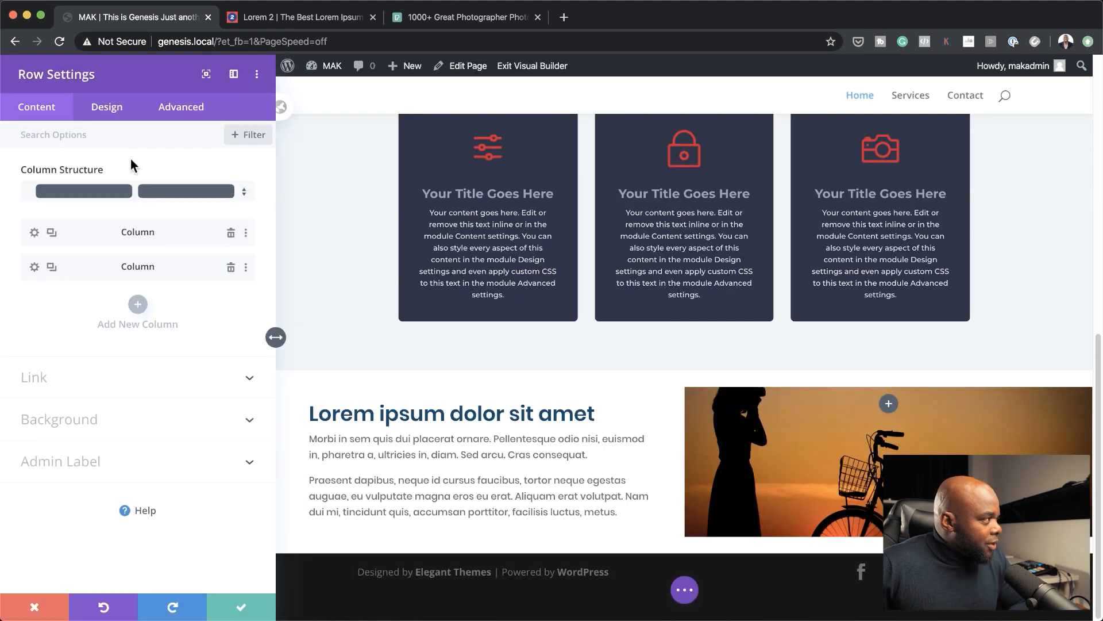
click(114, 111)
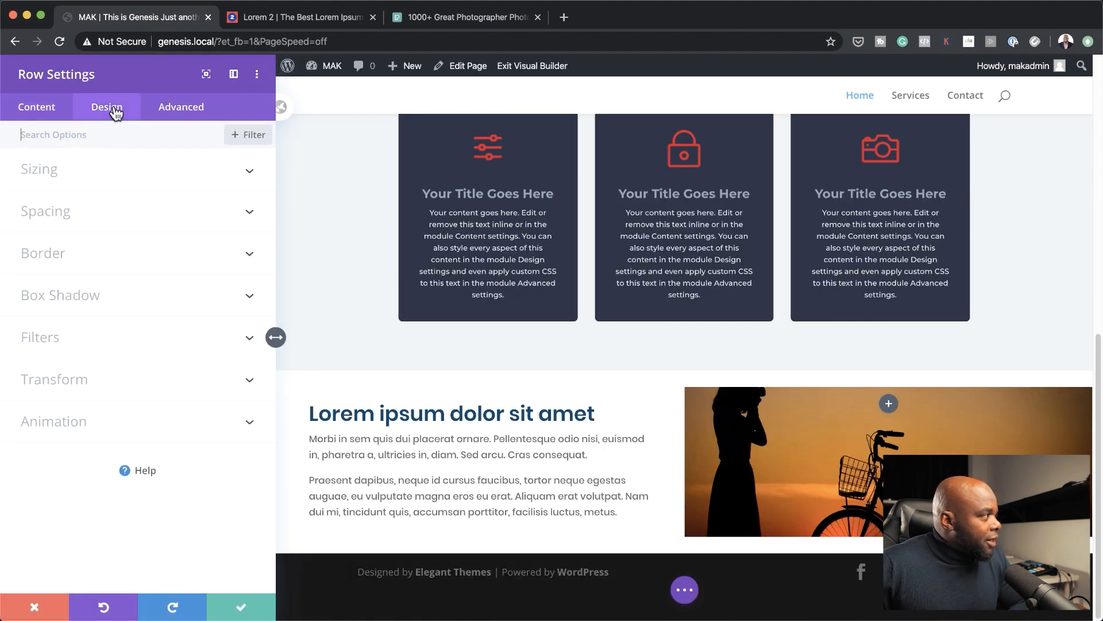
click(63, 213)
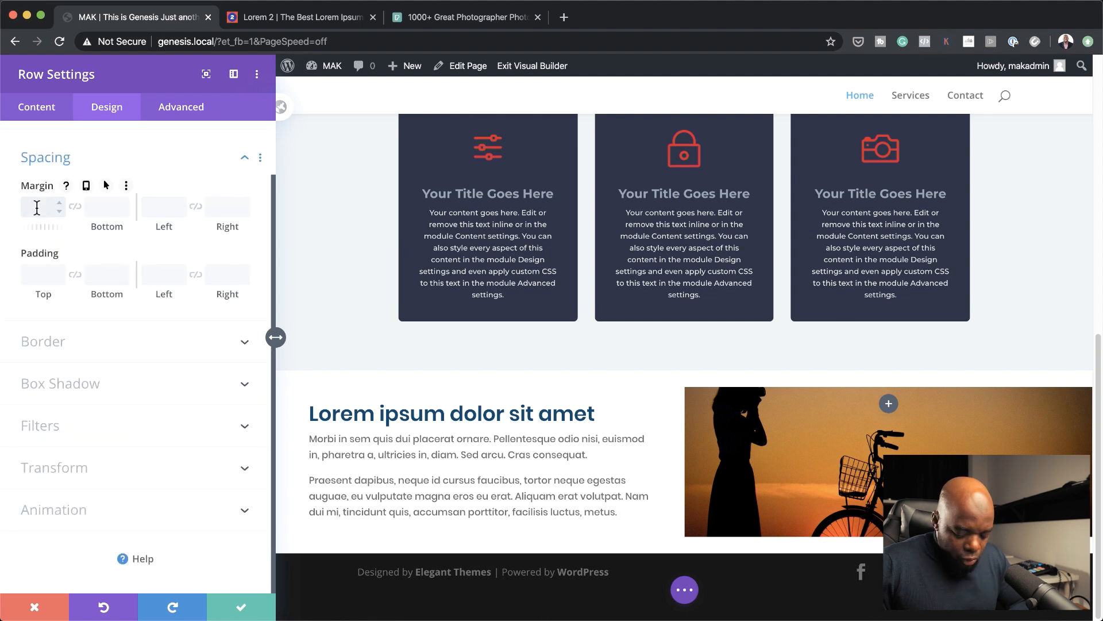
text(0)
click(75, 206)
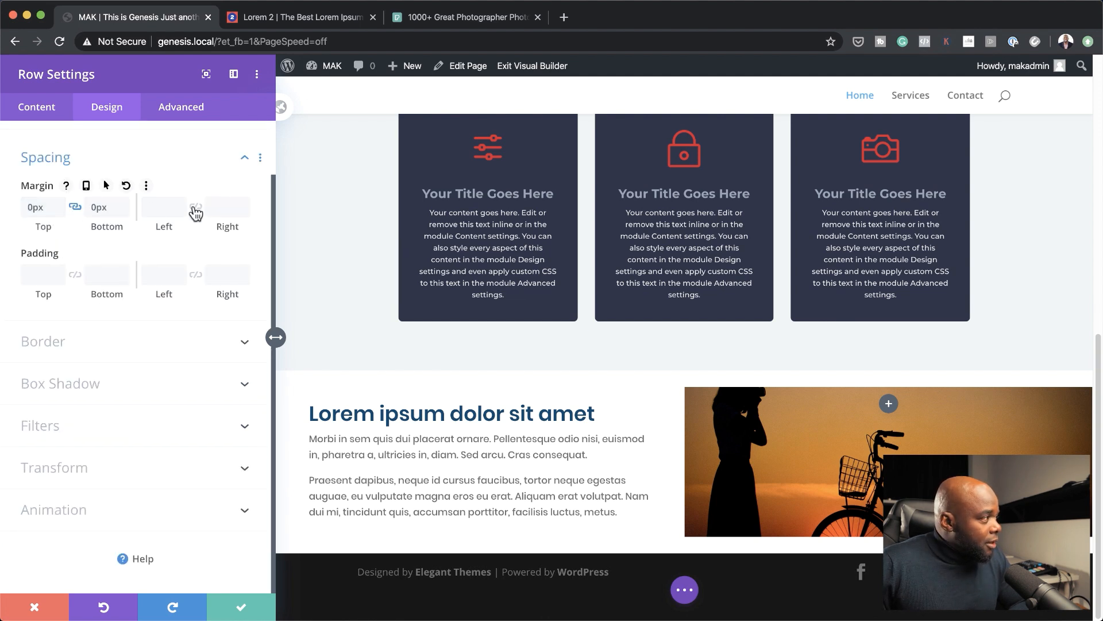
click(74, 275)
click(41, 275)
text(0)
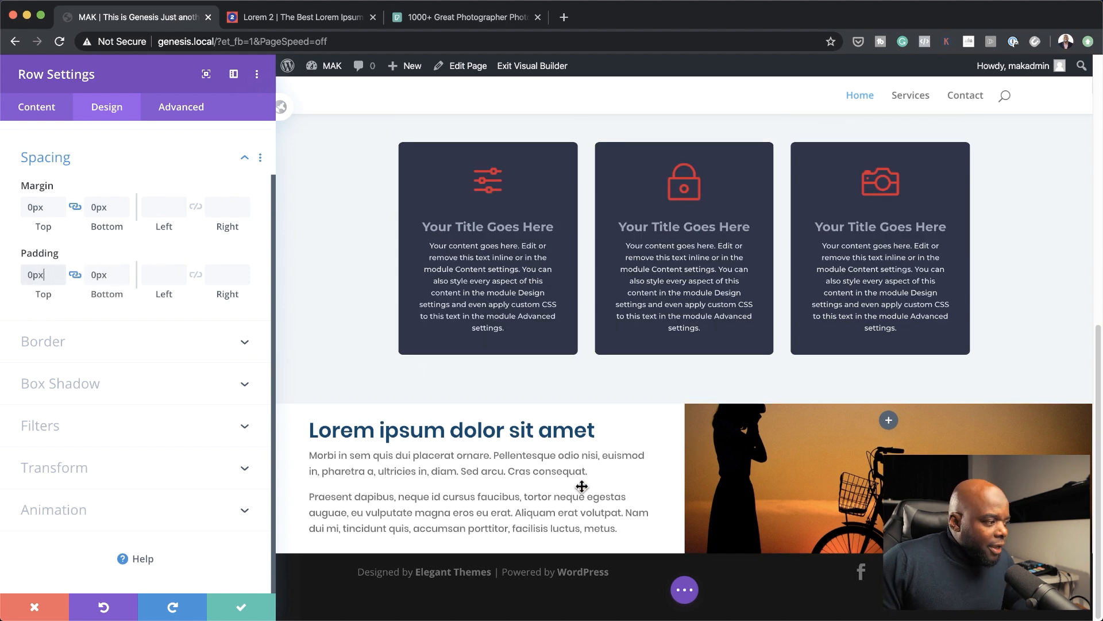
click(243, 607)
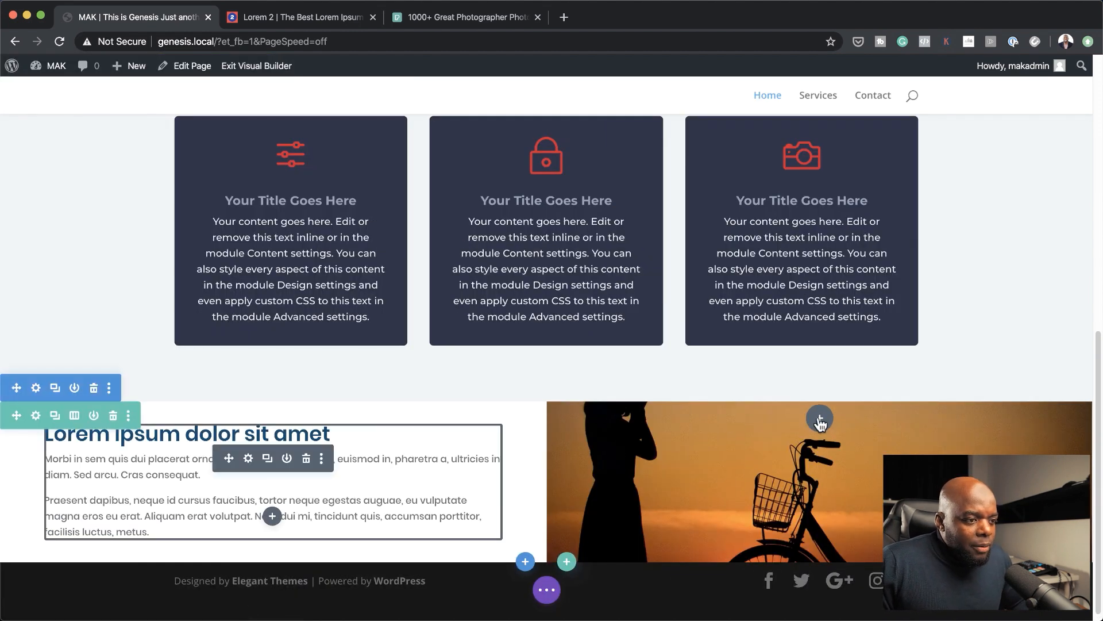
- Insert a Divider module in the row's image column and turn off its Show Divider option
click(820, 419)
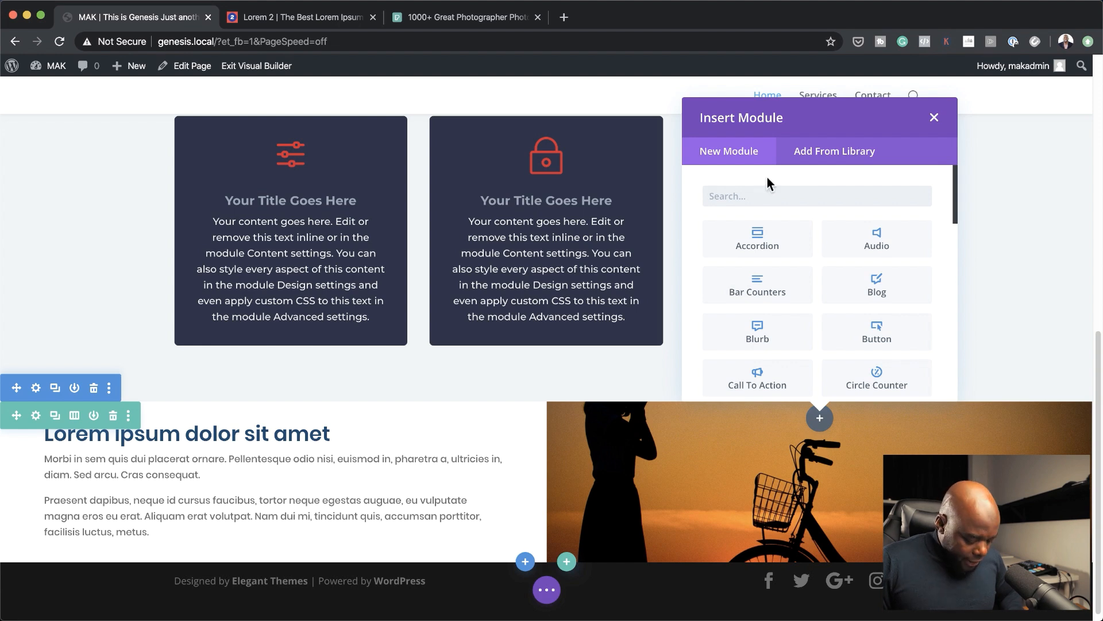
text(divi)
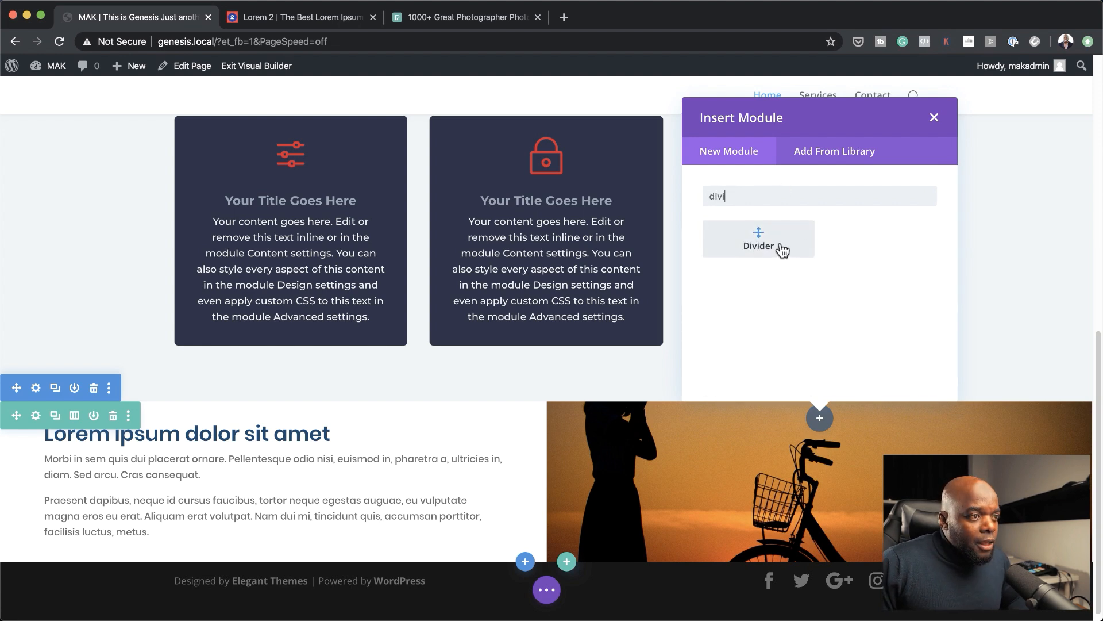
click(758, 239)
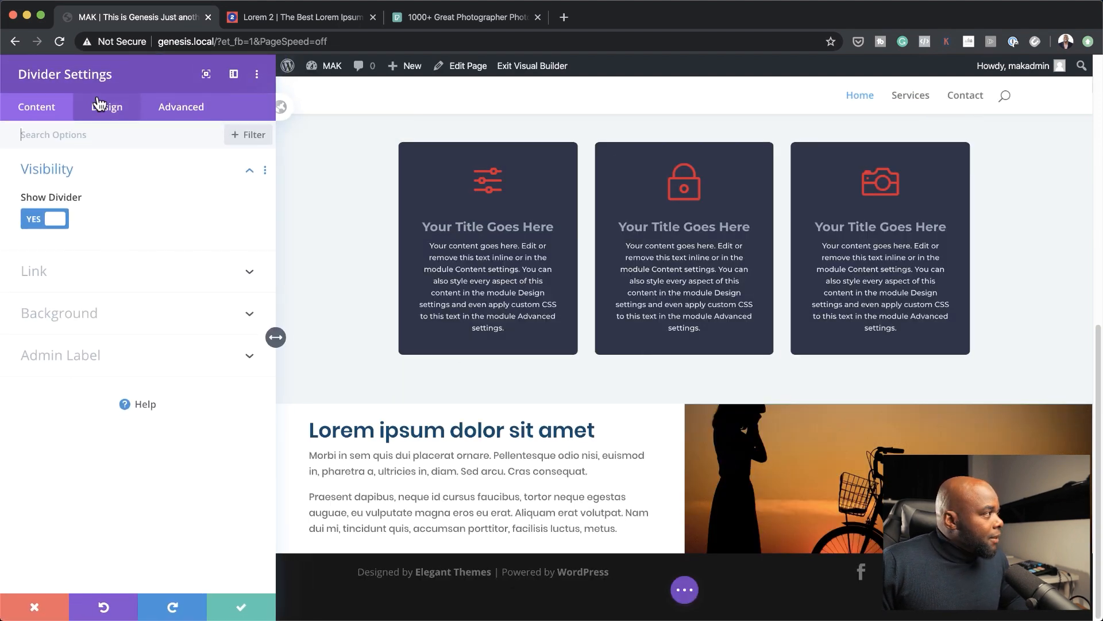
click(115, 170)
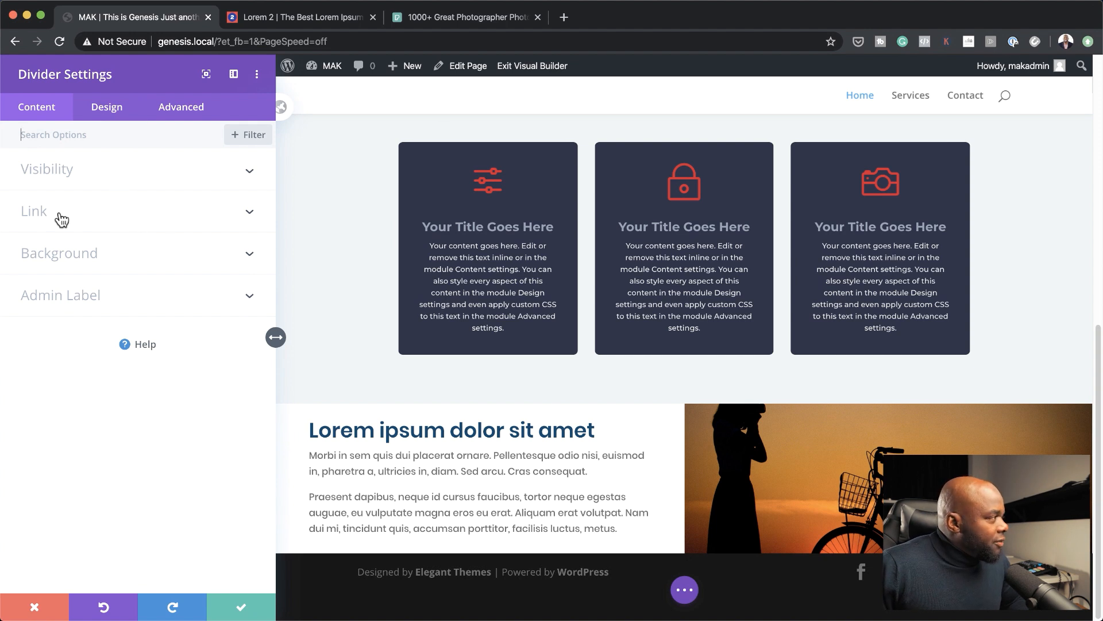
click(63, 170)
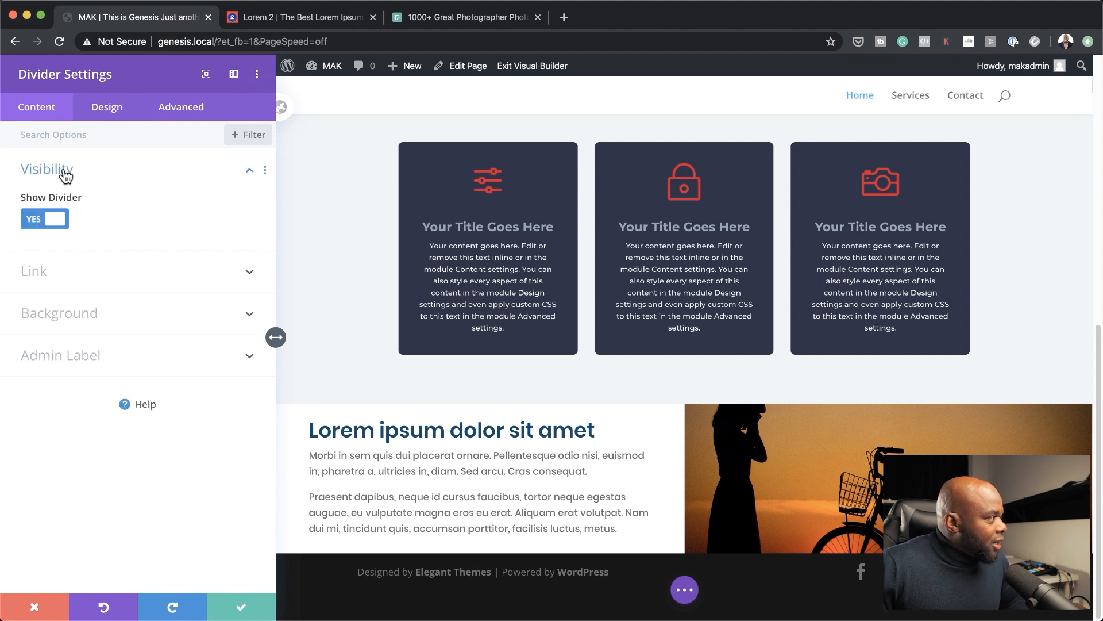
click(35, 226)
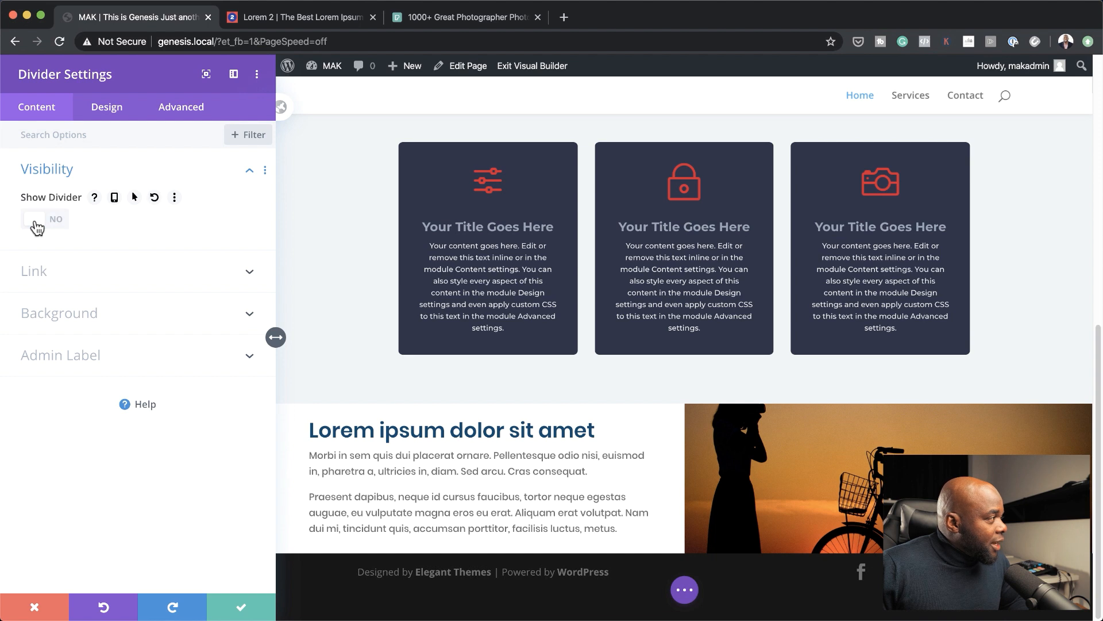
- Set the divider module's height to 351px so the image column grows taller
click(105, 108)
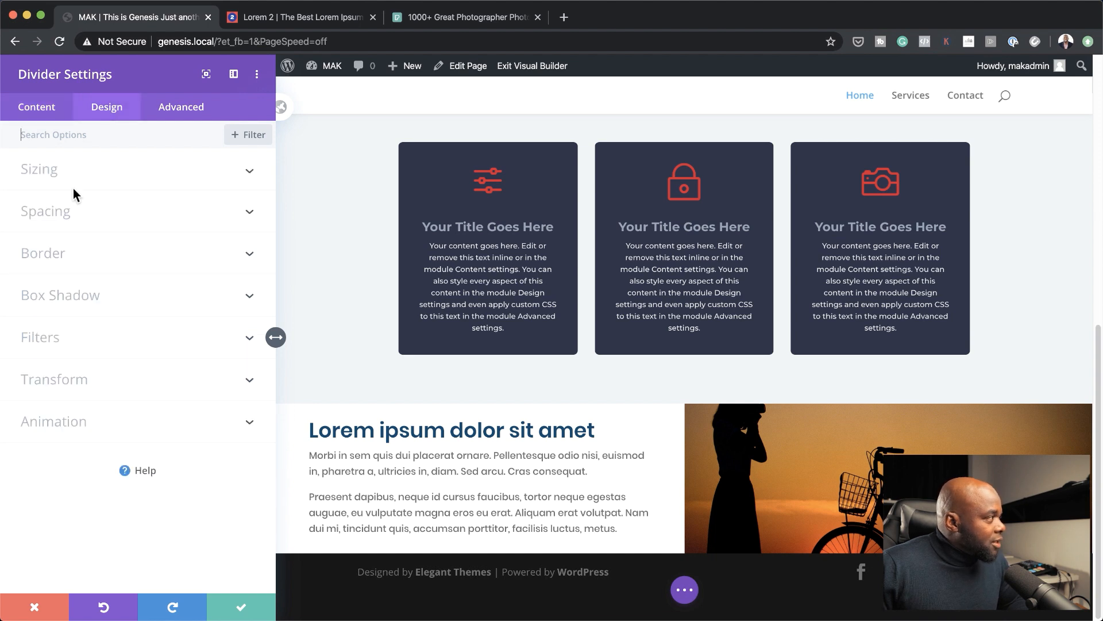
click(54, 172)
drag(162, 385, 65, 395)
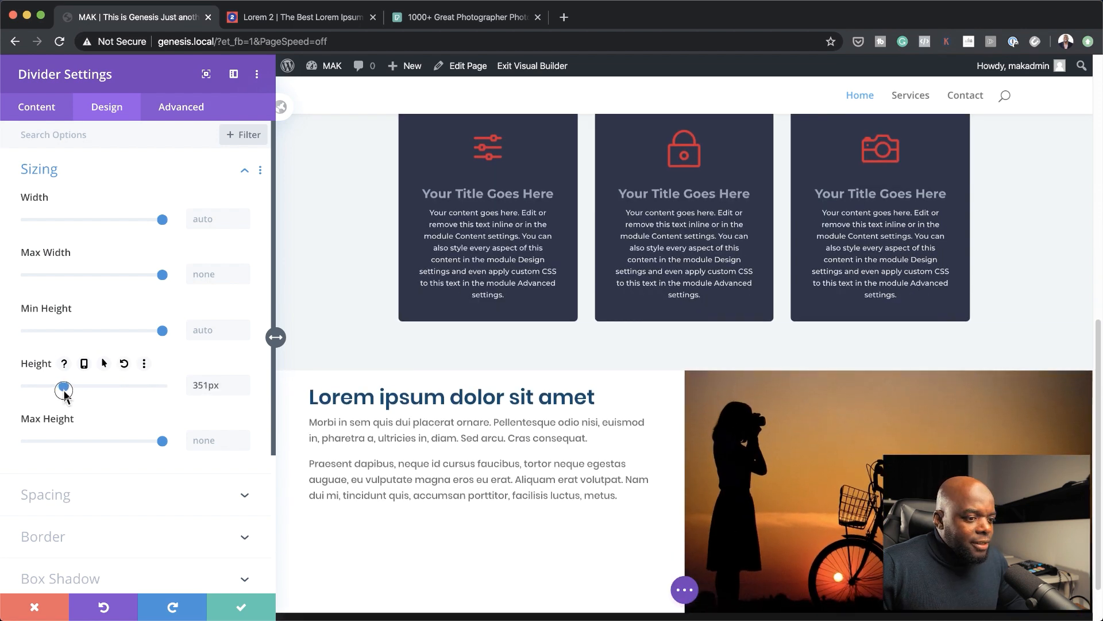
scroll(670, 411, down, 2)
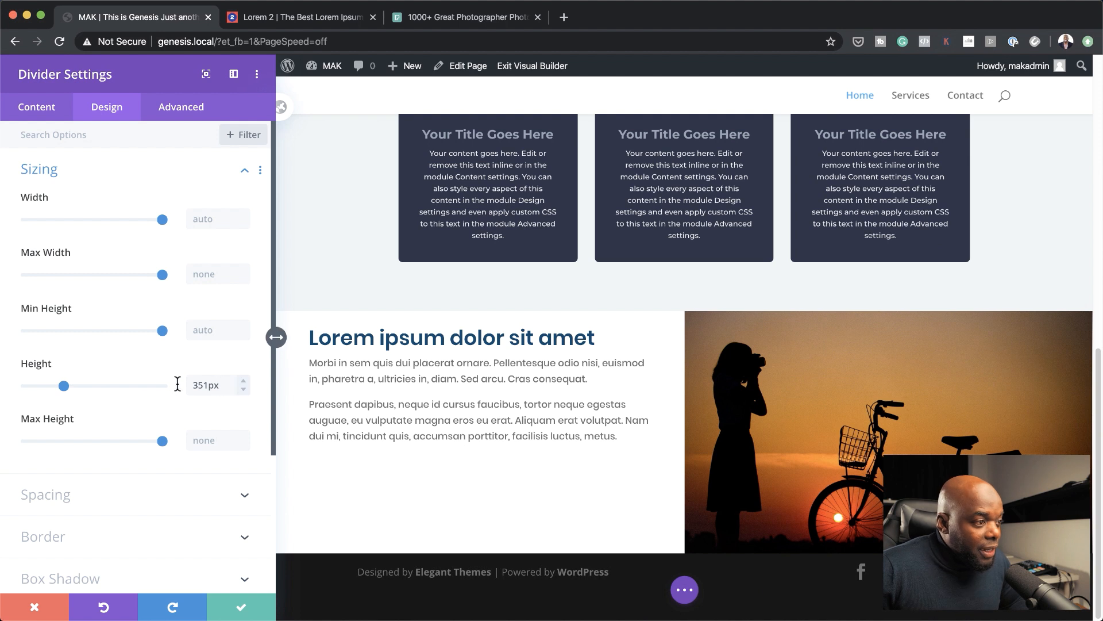
- Increase the divider's height to 402px in the photo column and save the divider settings
drag(65, 386, 73, 389)
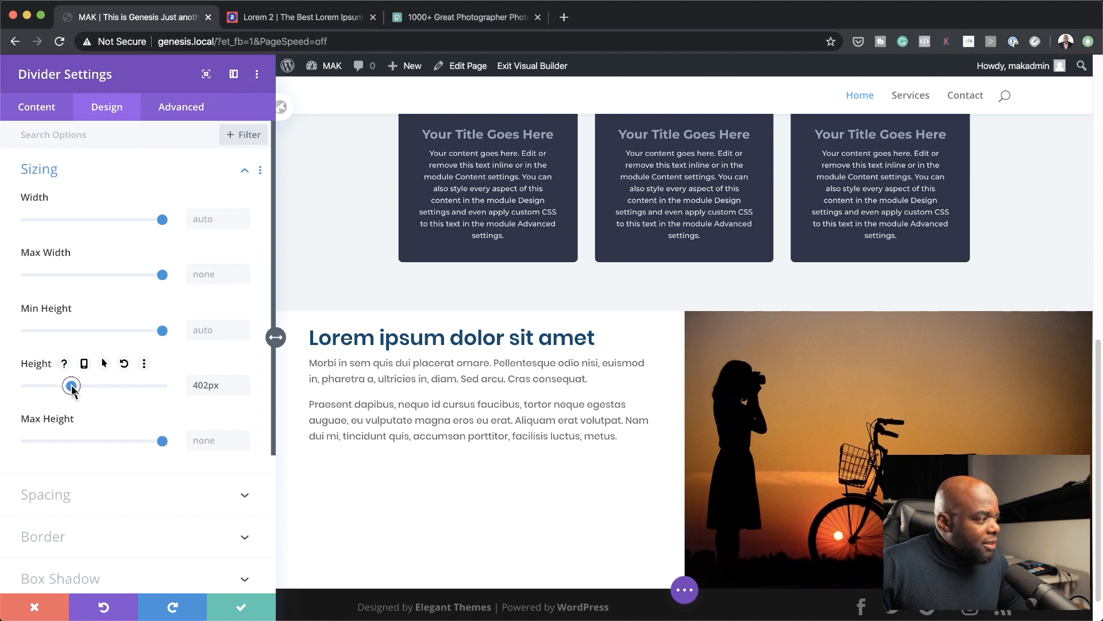
scroll(592, 372, down, 1)
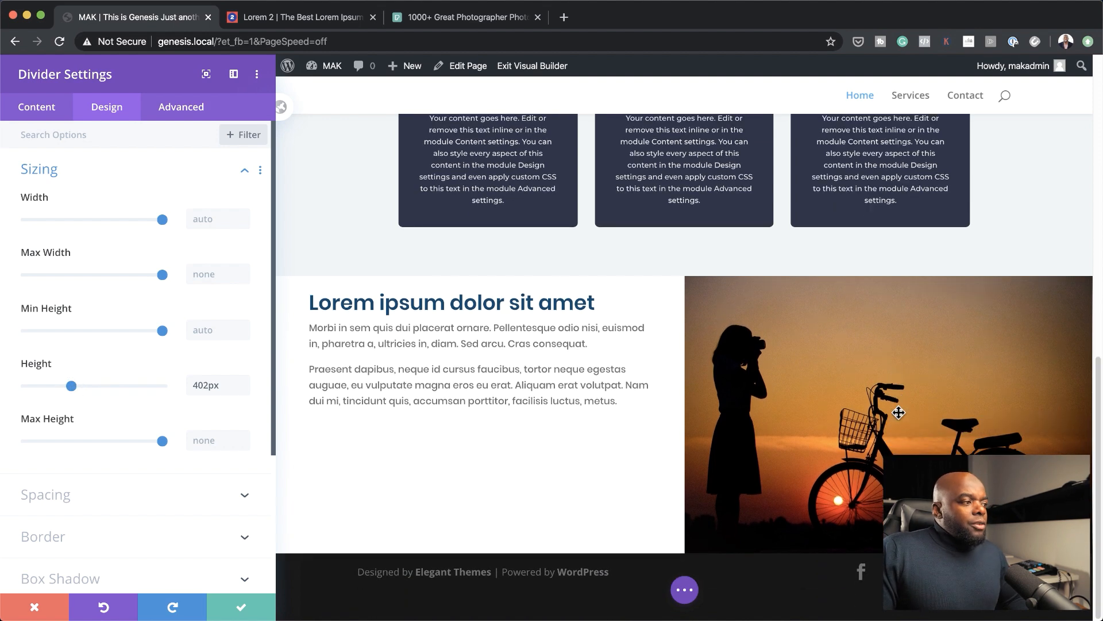
click(244, 609)
- Set the top and bottom padding of the text column beside the bicycle photo to 8vw
scroll(253, 414, down, 1)
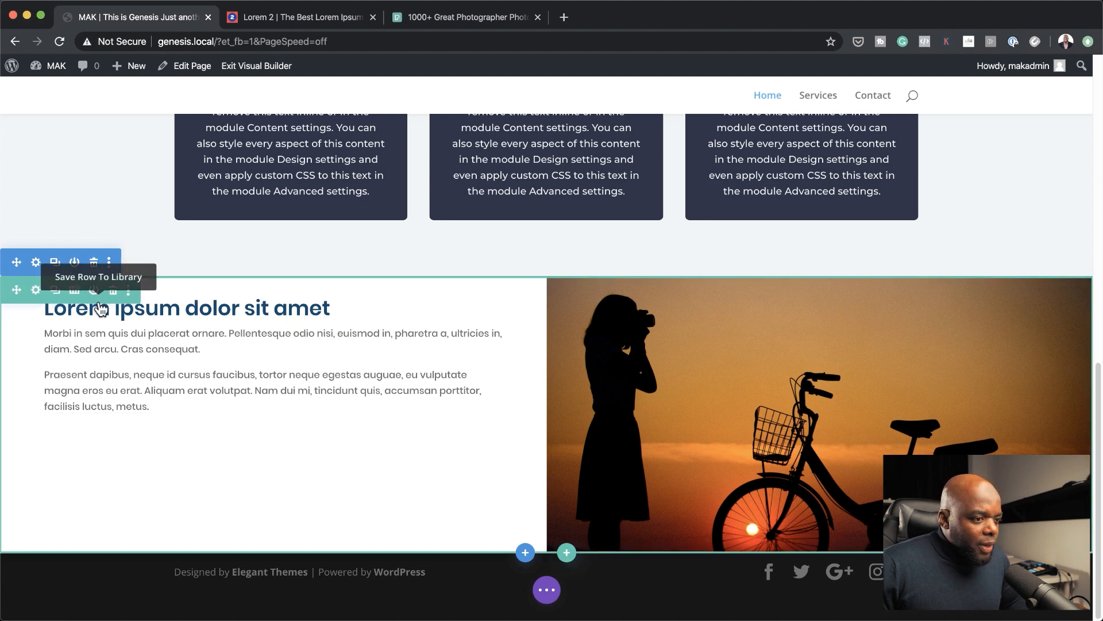
click(36, 290)
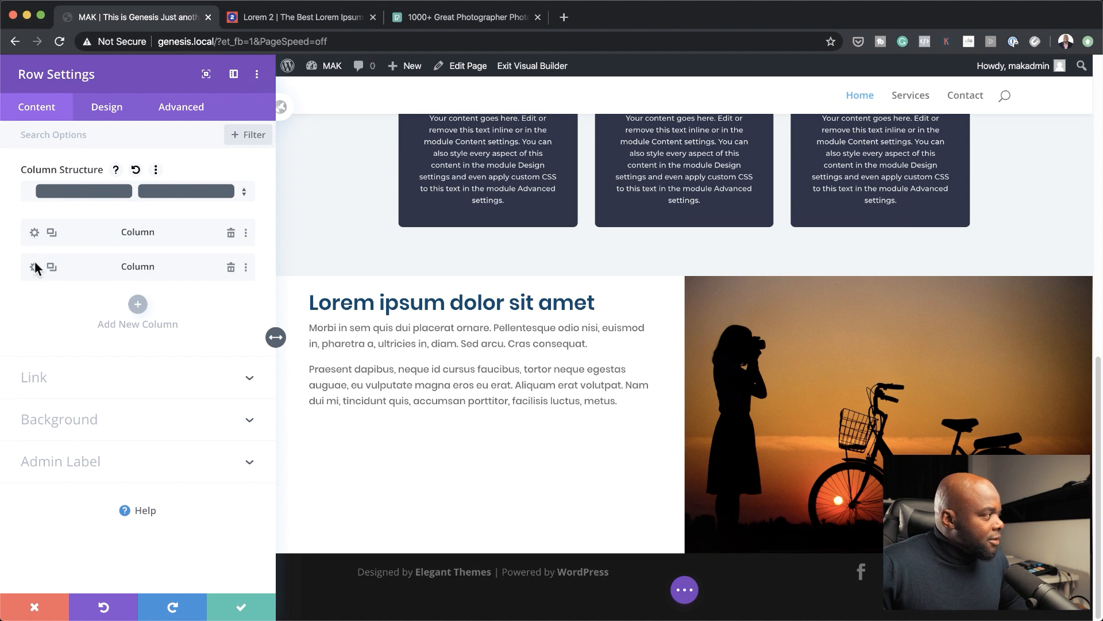
click(34, 233)
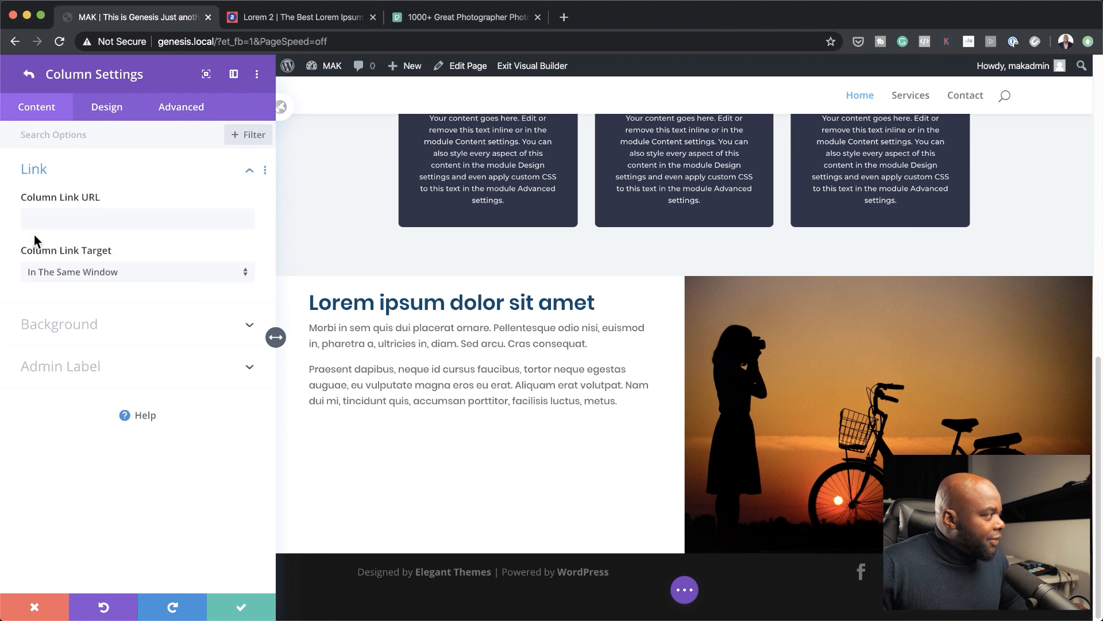
click(109, 109)
click(48, 173)
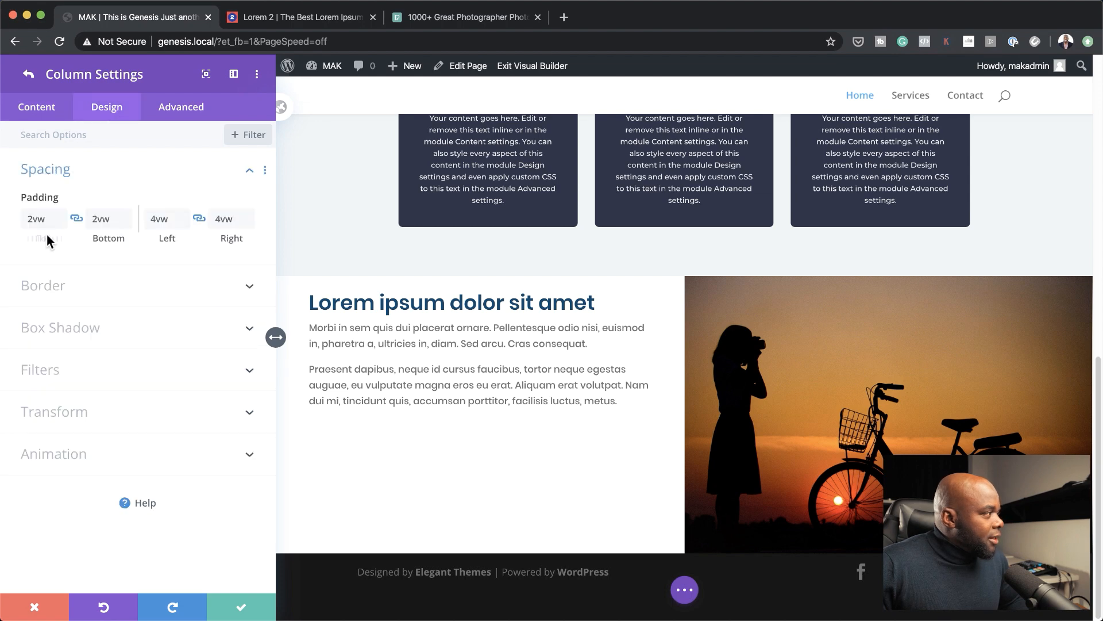
click(59, 214)
click(59, 213)
click(59, 213)
click(59, 213)
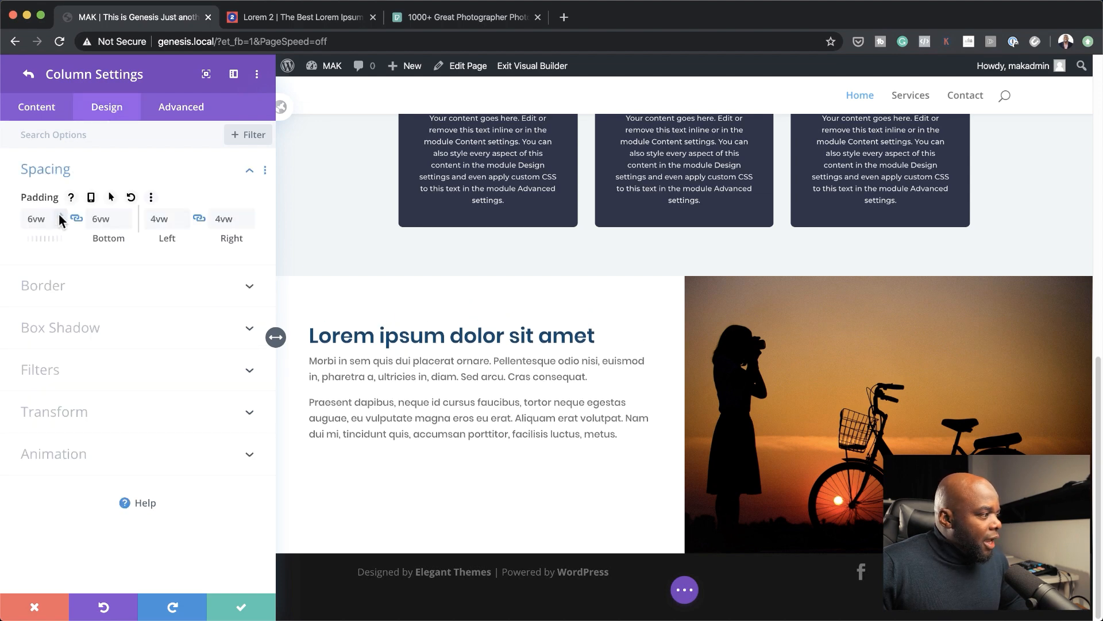
click(59, 214)
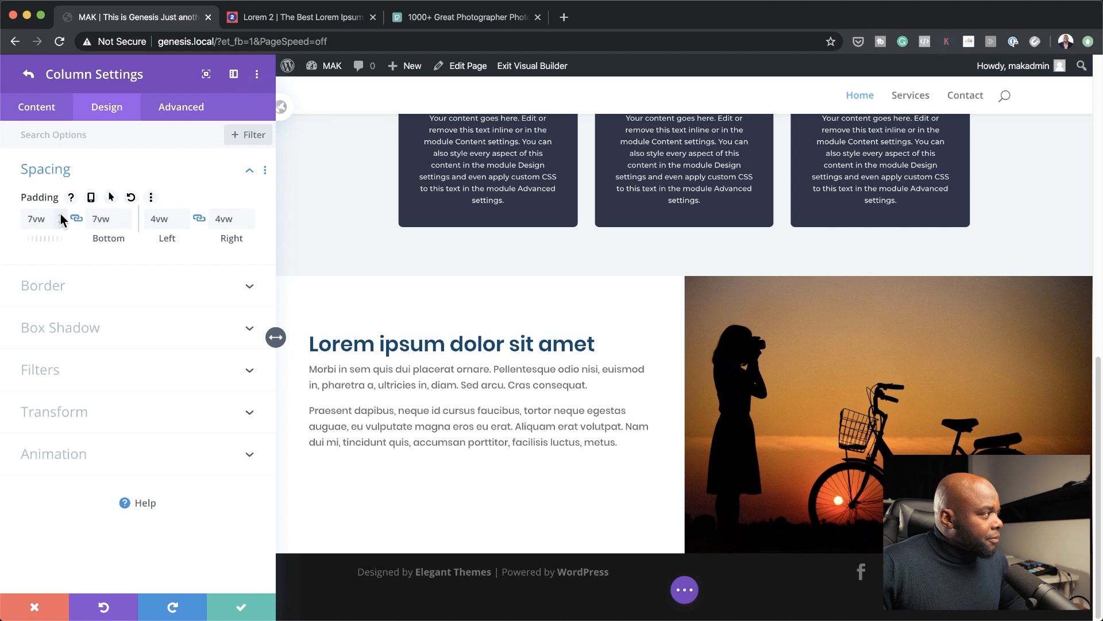
click(60, 213)
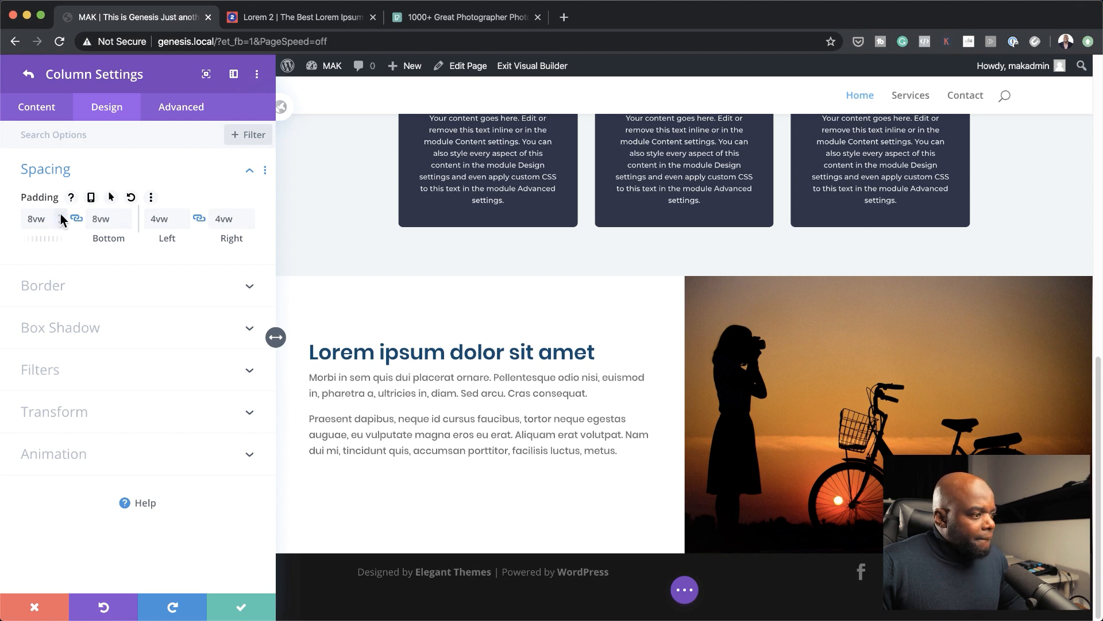
- Raise the text column's left, right, top and bottom padding to 9vw
click(183, 214)
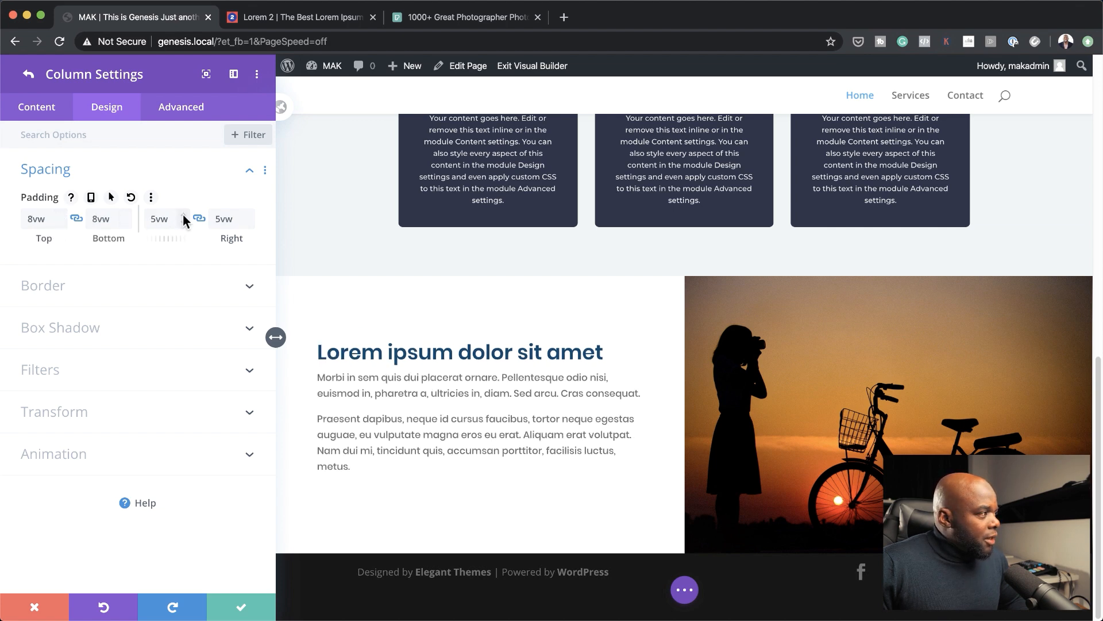
click(183, 214)
click(183, 214)
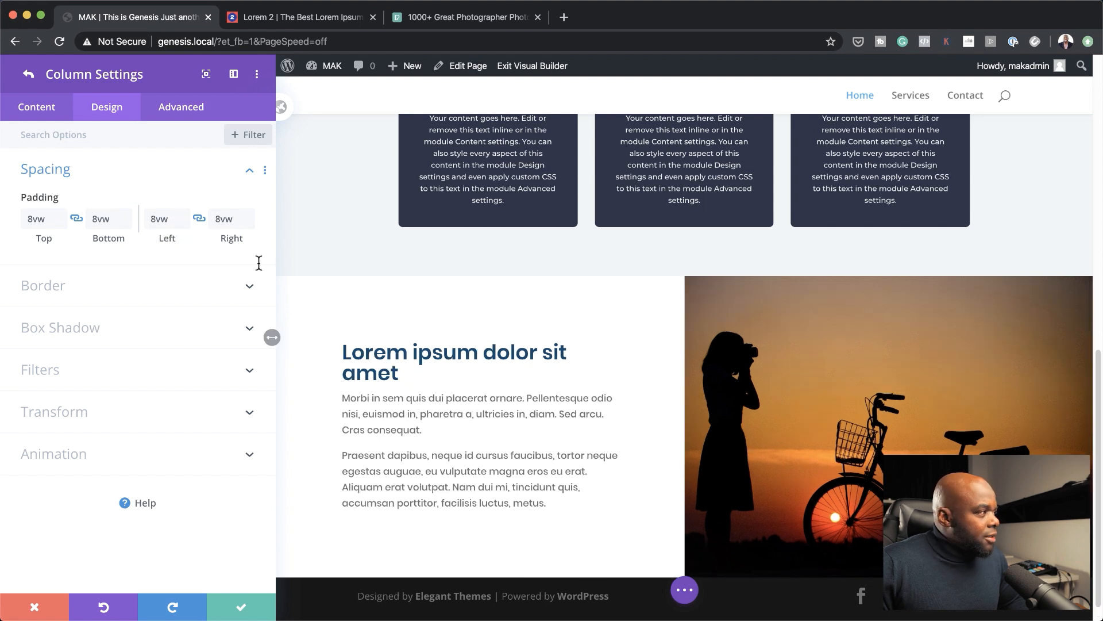
click(183, 214)
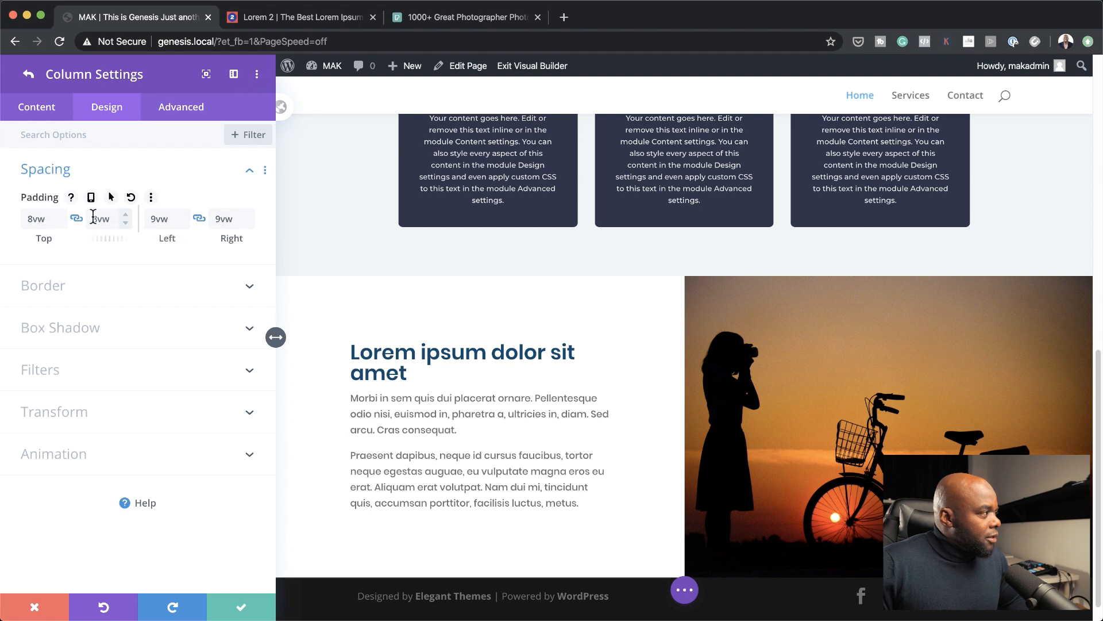
click(128, 220)
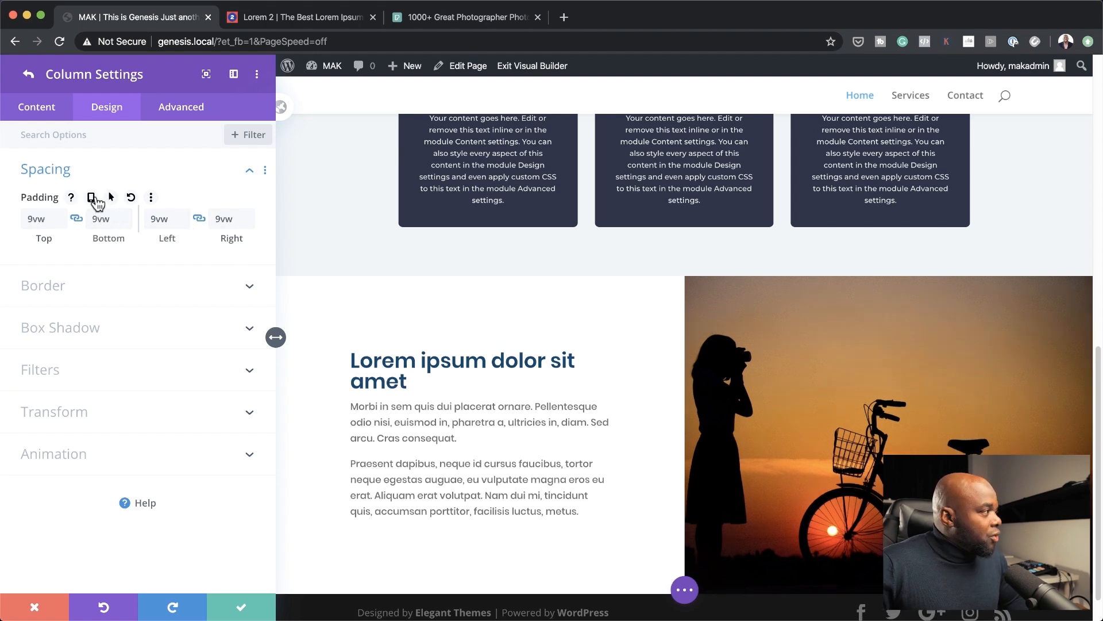
- Enable responsive padding for the text column and set its tablet top and bottom padding to 15vw
click(92, 198)
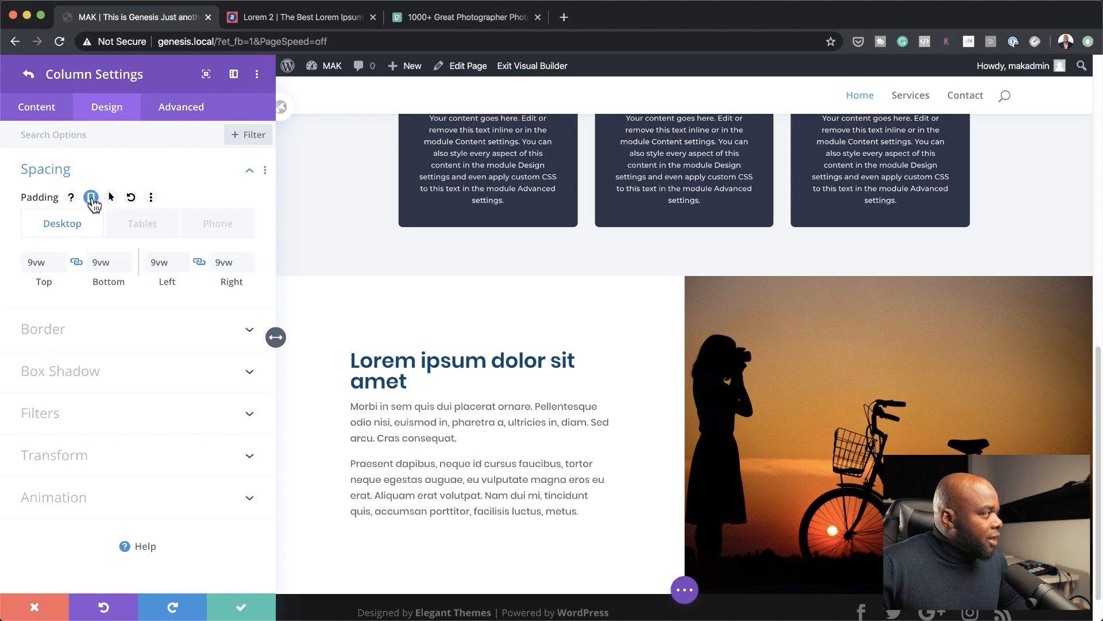
click(144, 227)
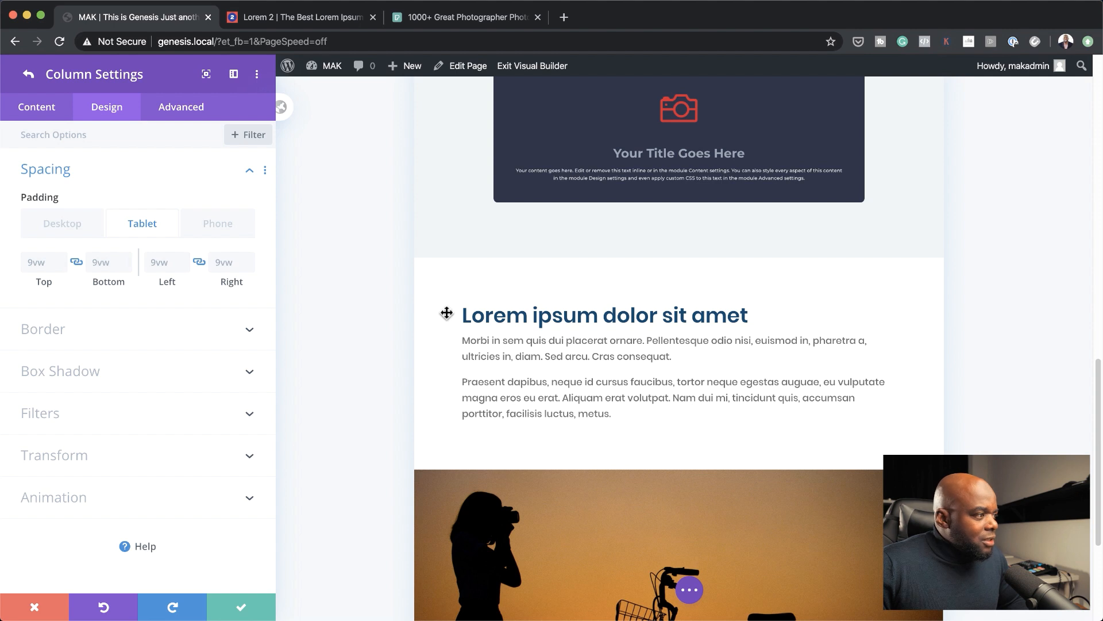
click(125, 259)
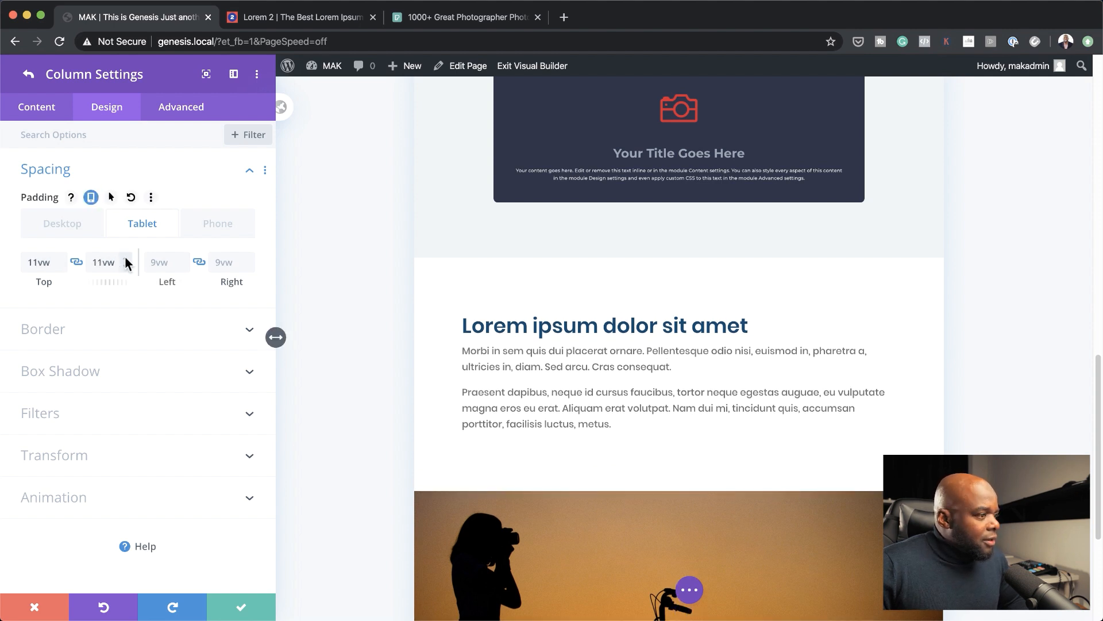
click(126, 259)
click(125, 259)
click(125, 259)
click(125, 259)
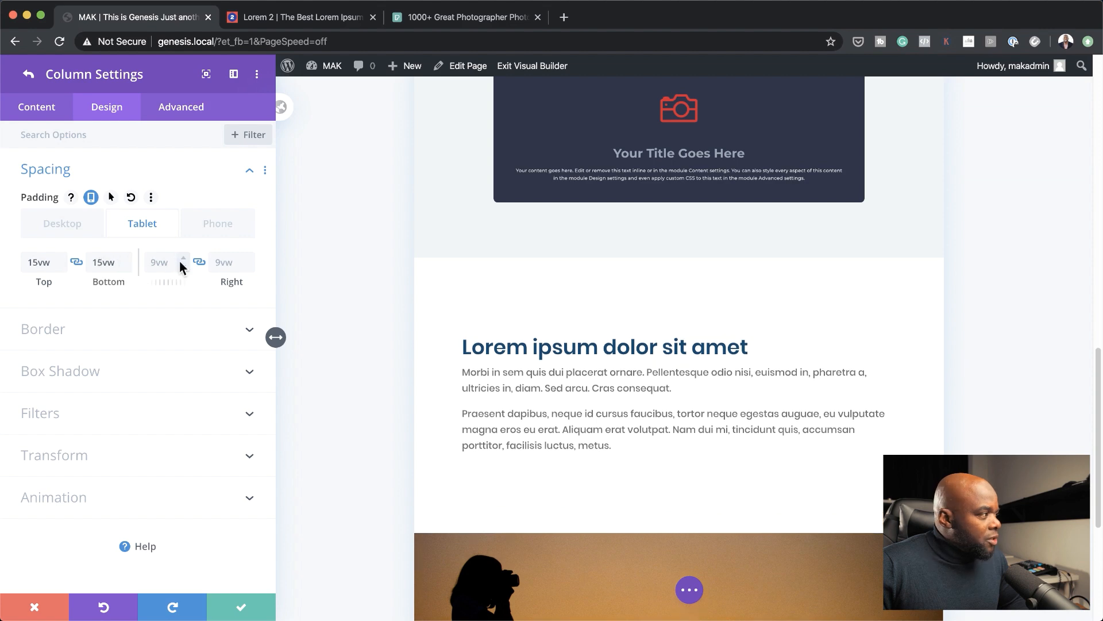
- Check the column in the tablet and phone previews and raise its tablet top and bottom padding to 20vw
scroll(662, 452, down, 3)
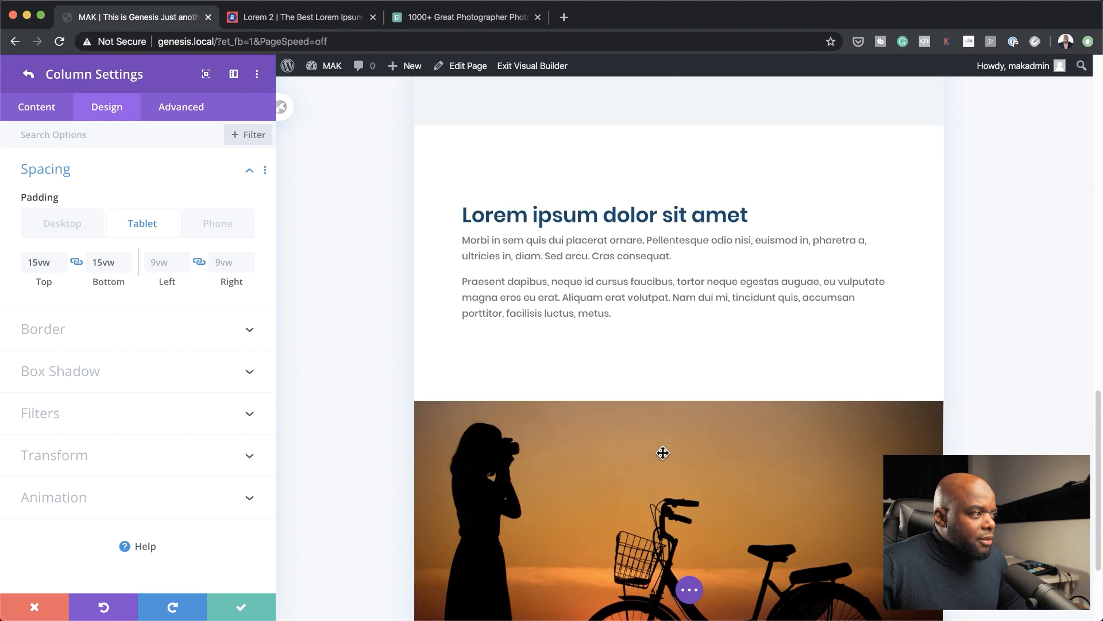
scroll(662, 453, up, 2)
click(216, 226)
scroll(725, 282, up, 2)
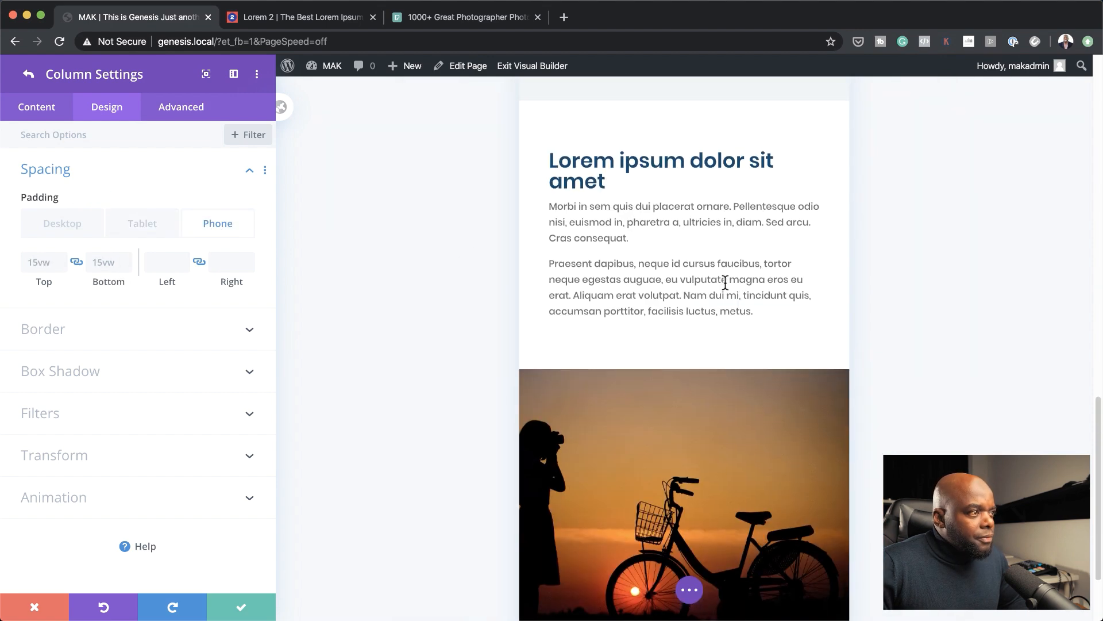
click(145, 226)
scroll(477, 307, up, 4)
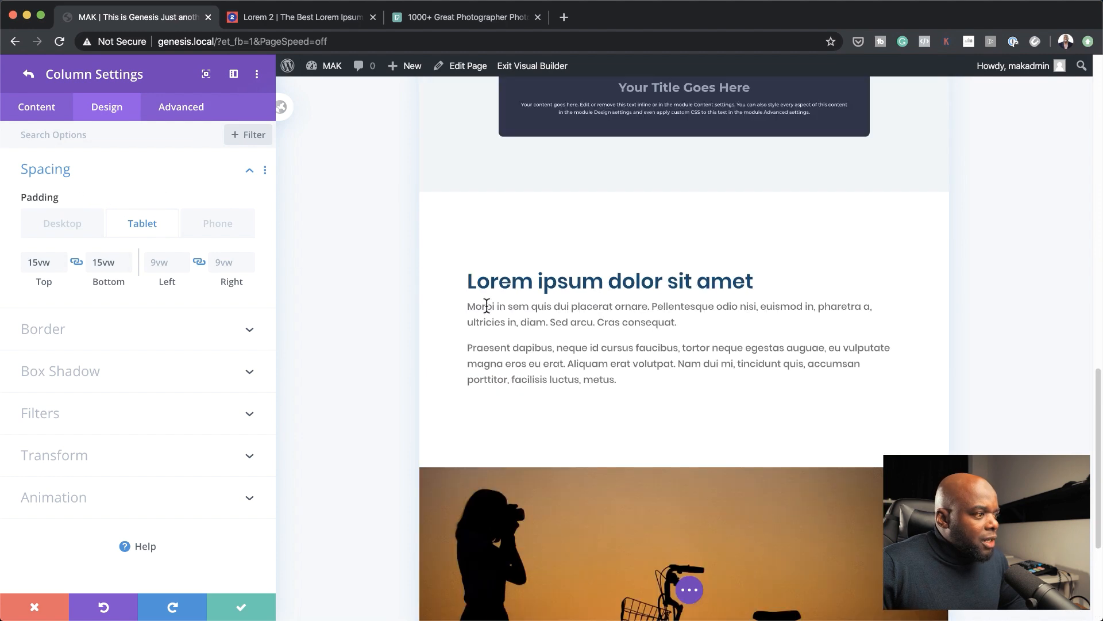
click(127, 261)
click(127, 261)
click(127, 261)
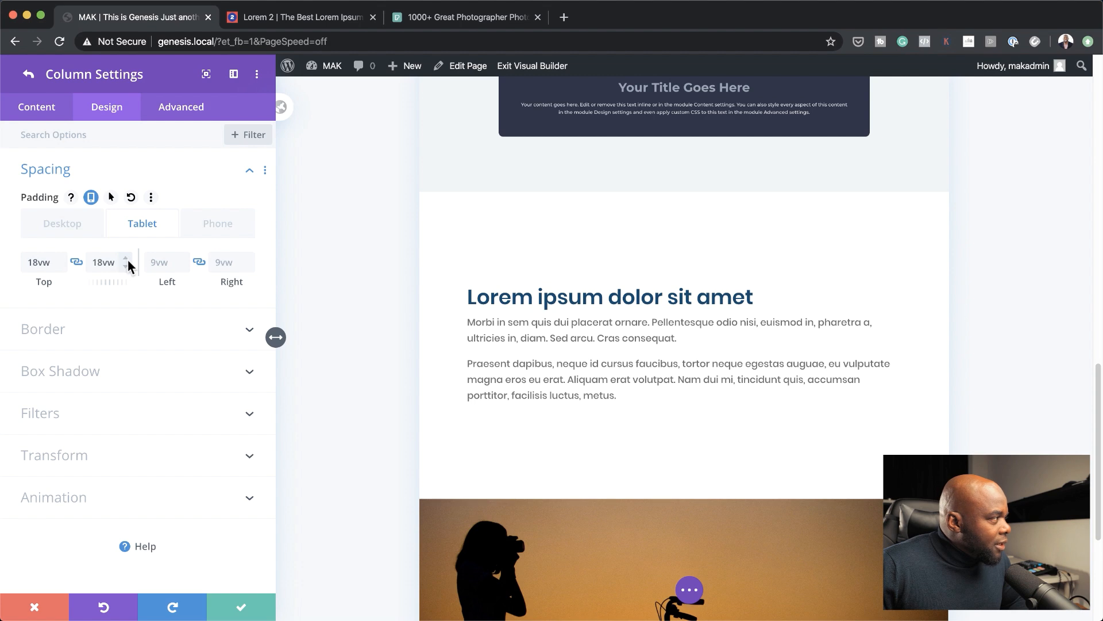
click(126, 259)
click(126, 259)
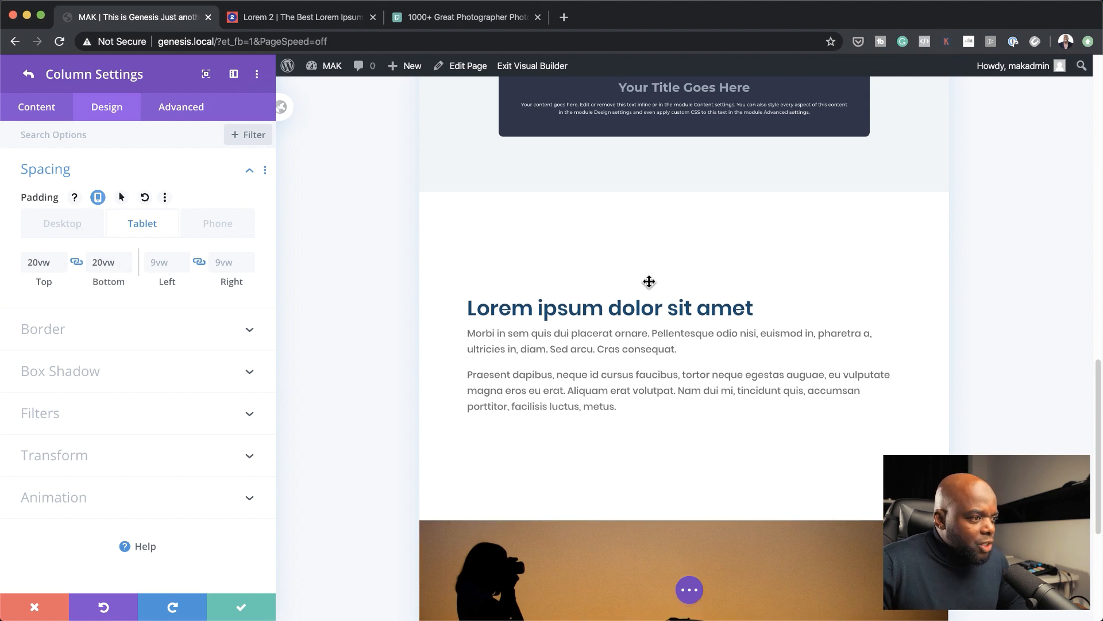
- Review the column's spacing in phone and desktop views and save the column and row settings
click(209, 234)
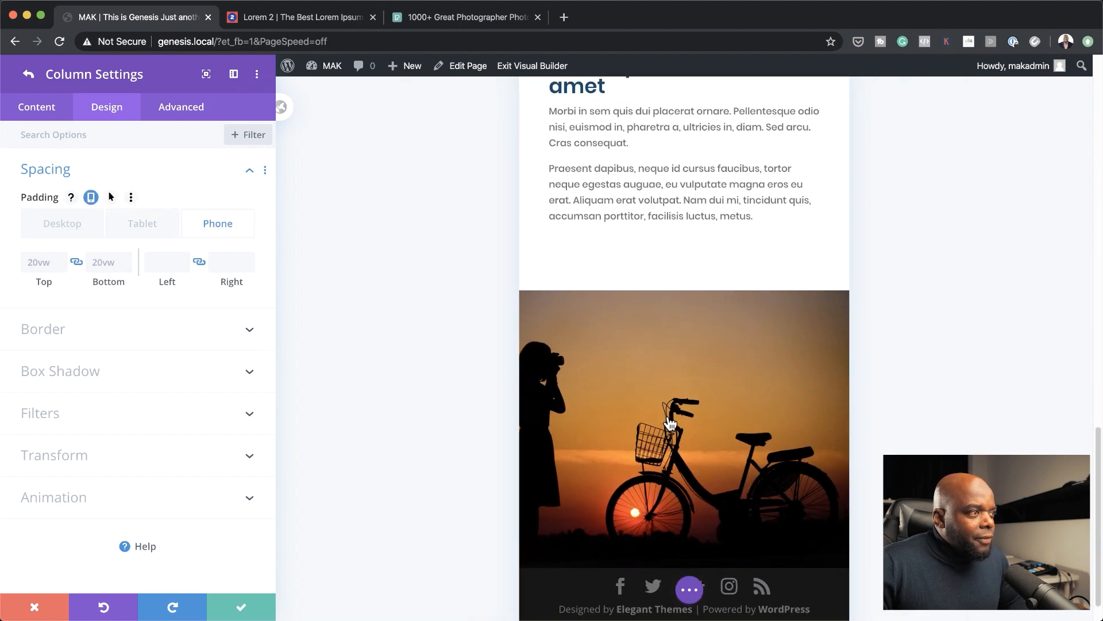
click(64, 230)
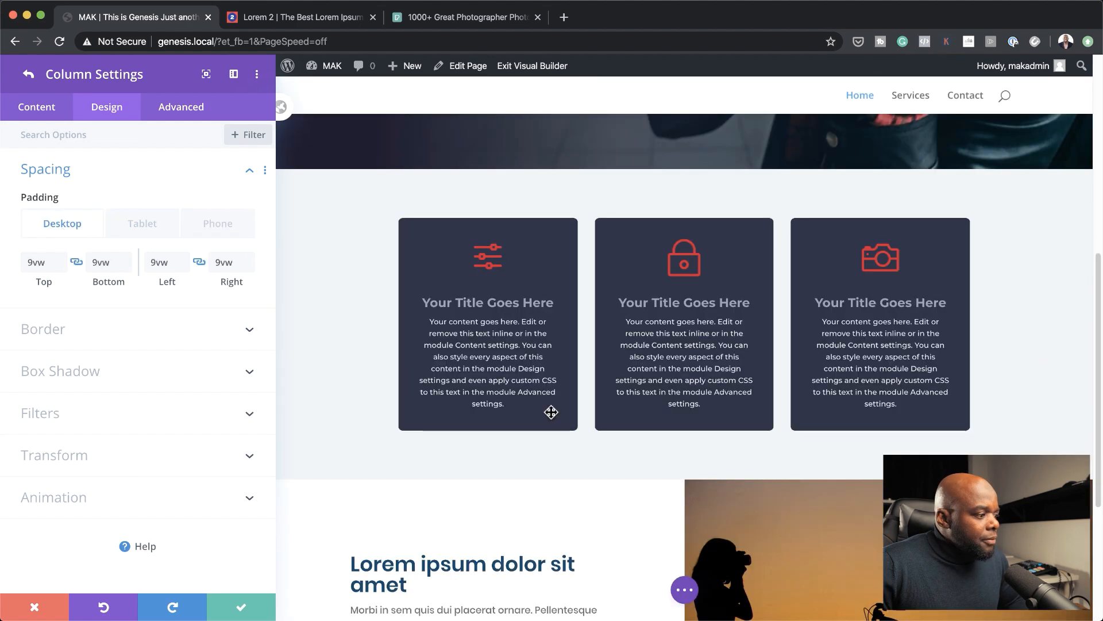
scroll(550, 412, down, 5)
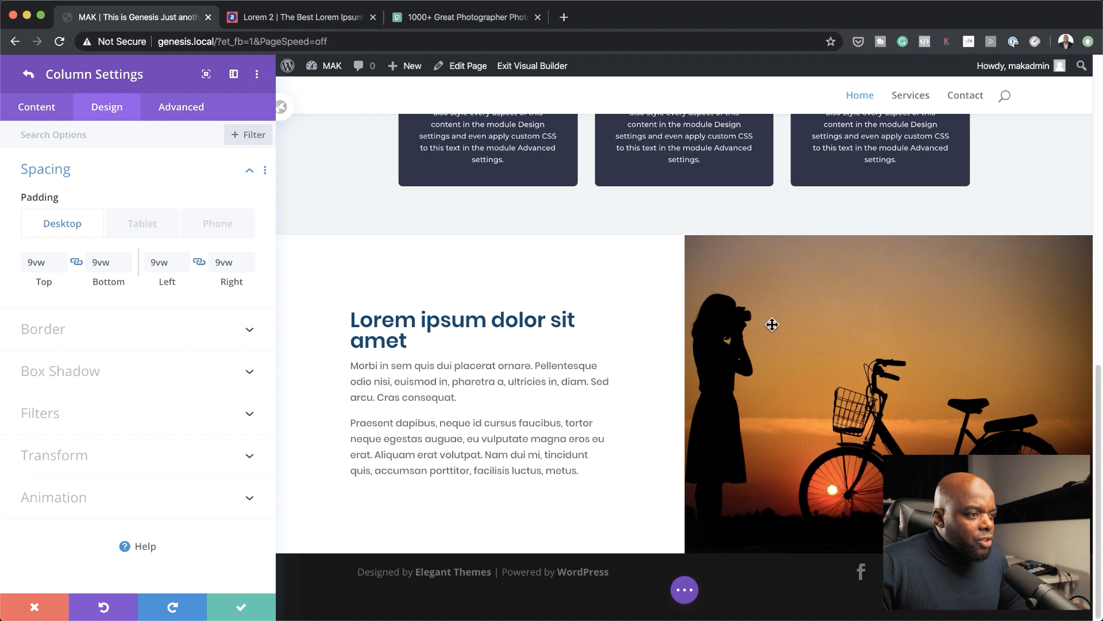
click(243, 608)
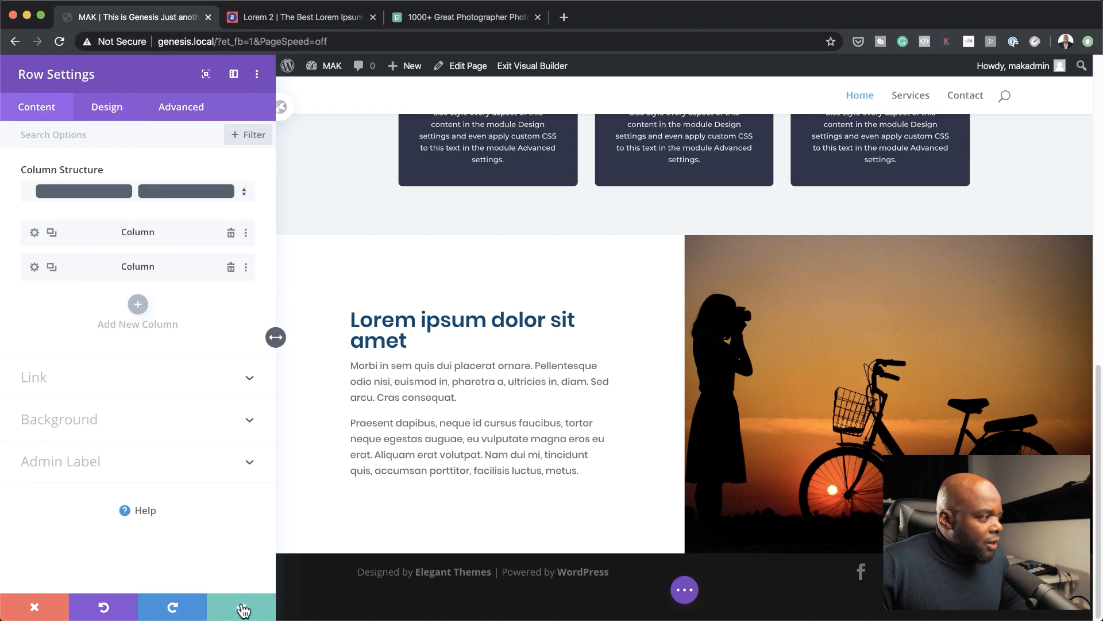
click(242, 608)
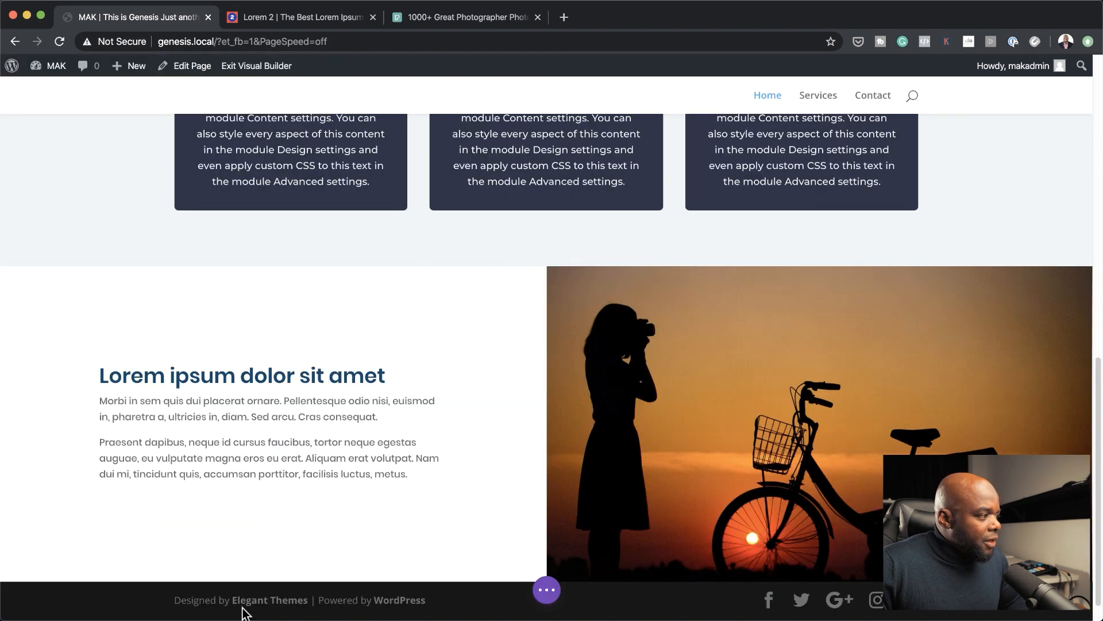
- Give the row's text column the recent background colour #d90429
scroll(922, 397, down, 1)
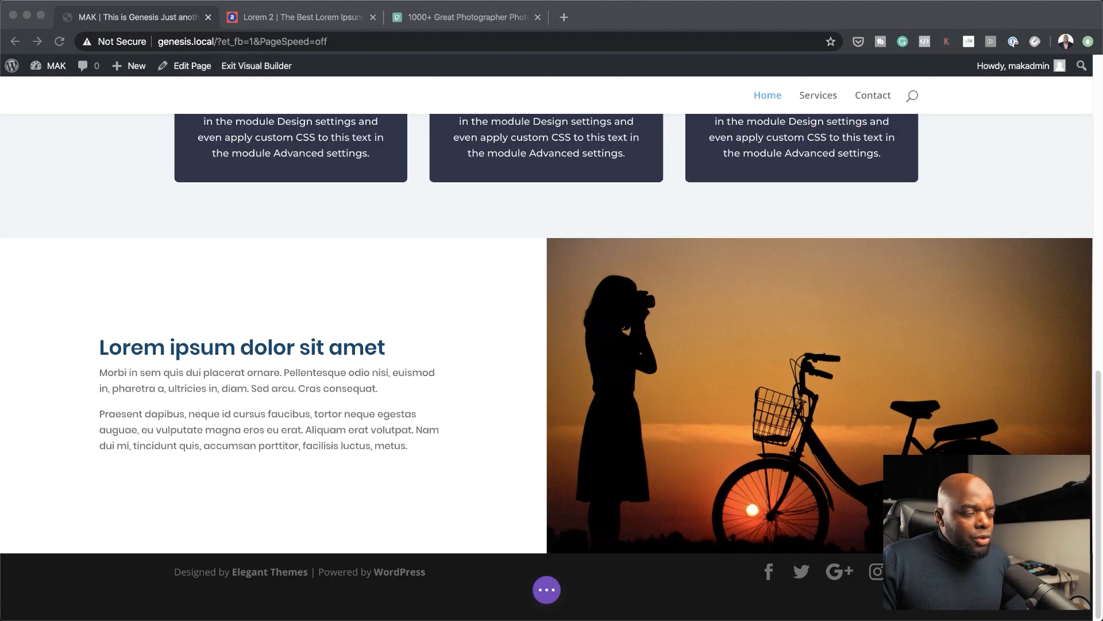
click(178, 316)
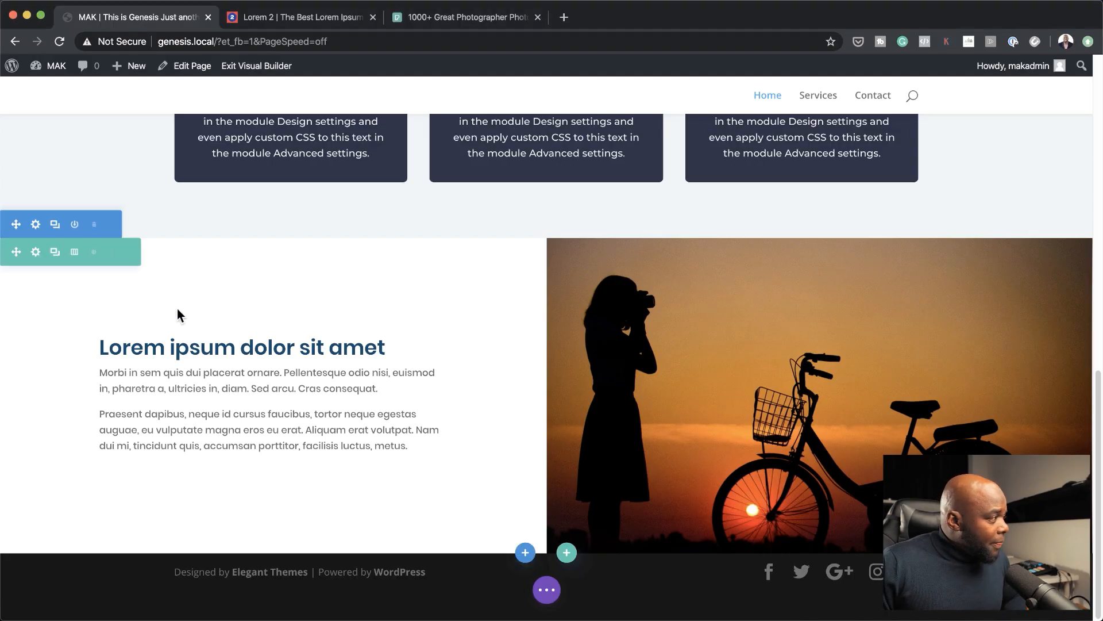
click(36, 253)
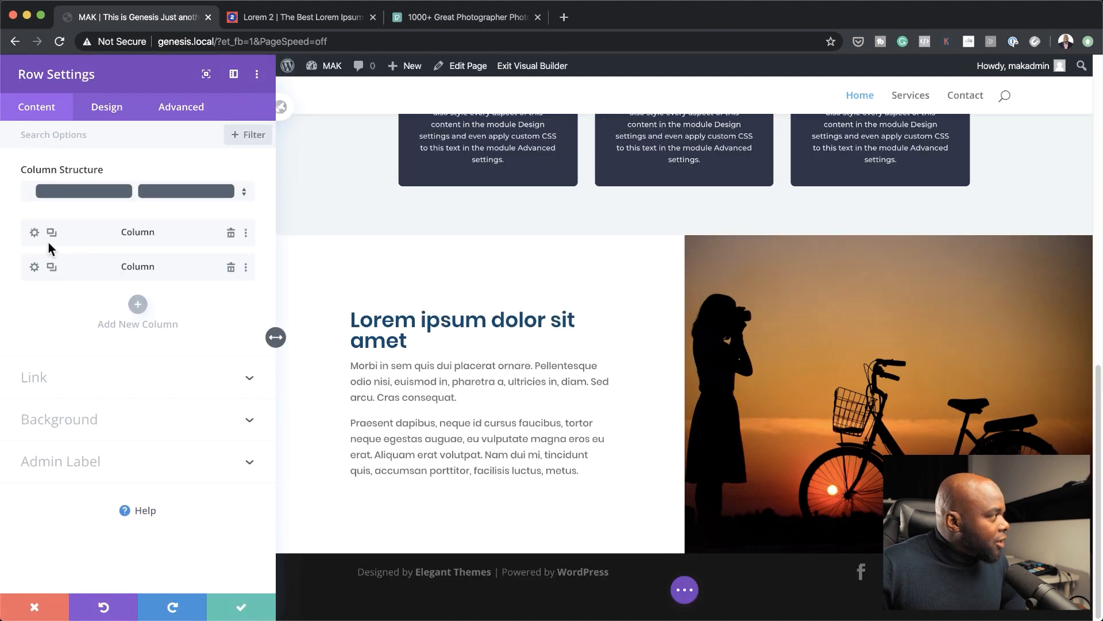
click(34, 233)
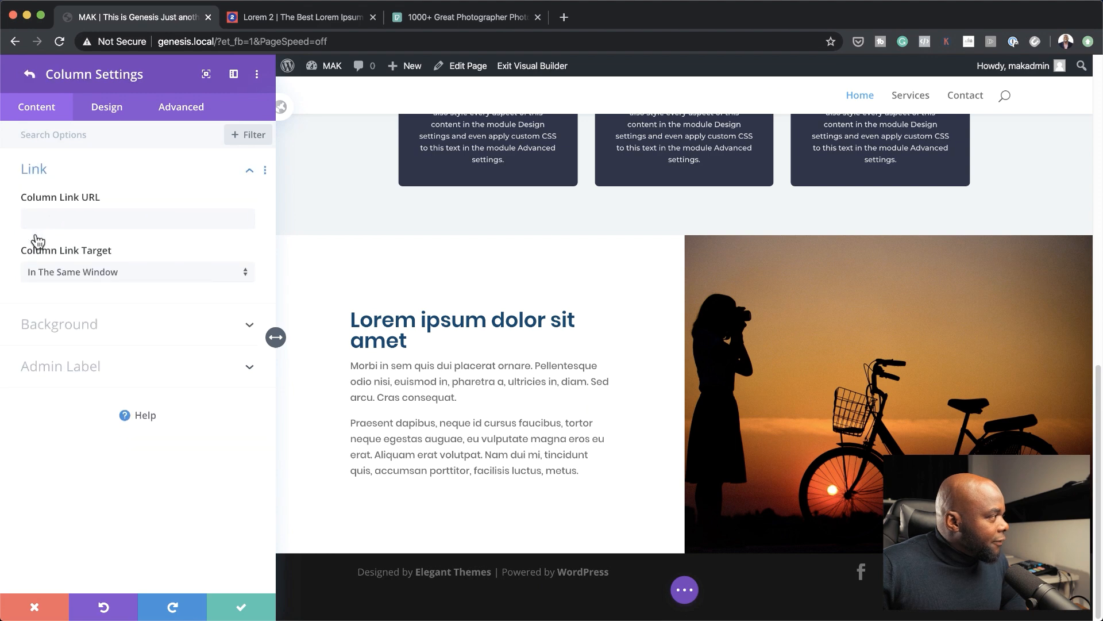
click(65, 323)
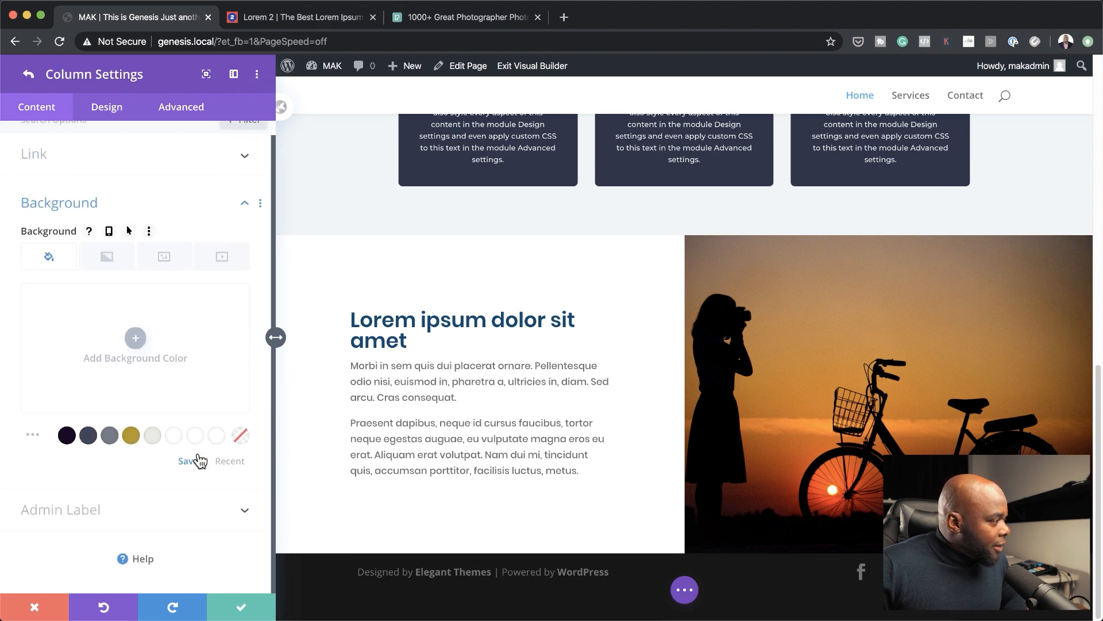
click(230, 462)
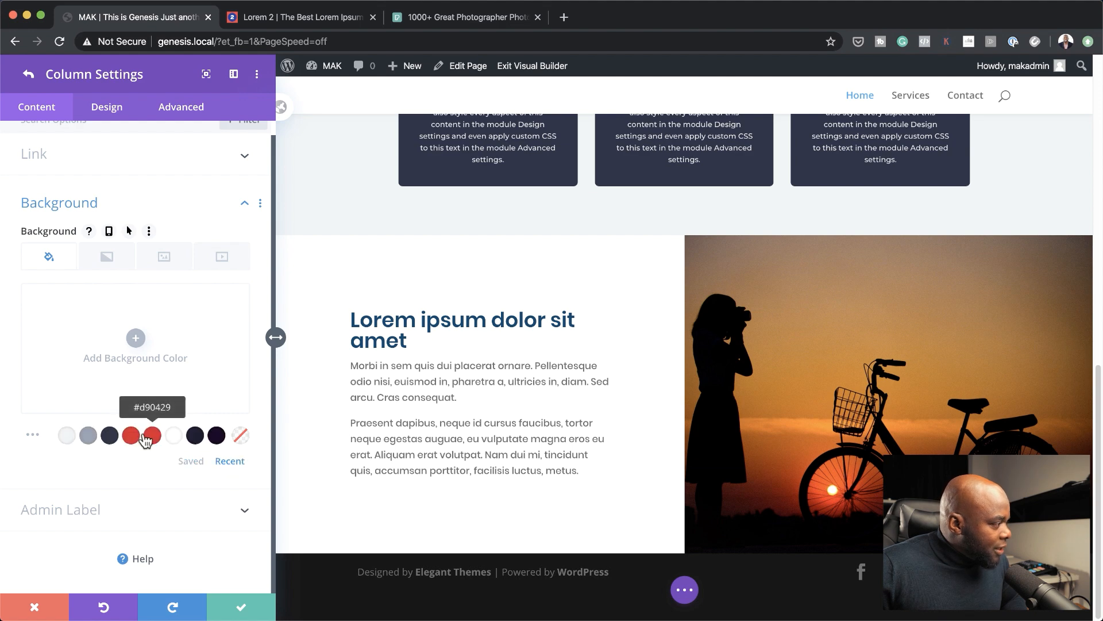
click(153, 437)
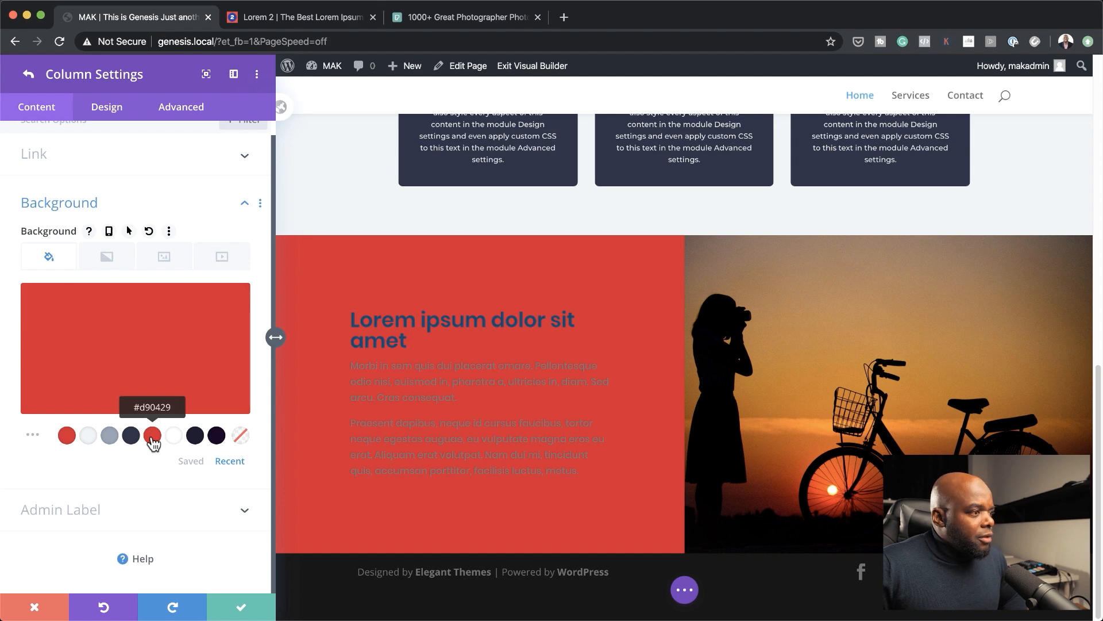
scroll(567, 448, up, 3)
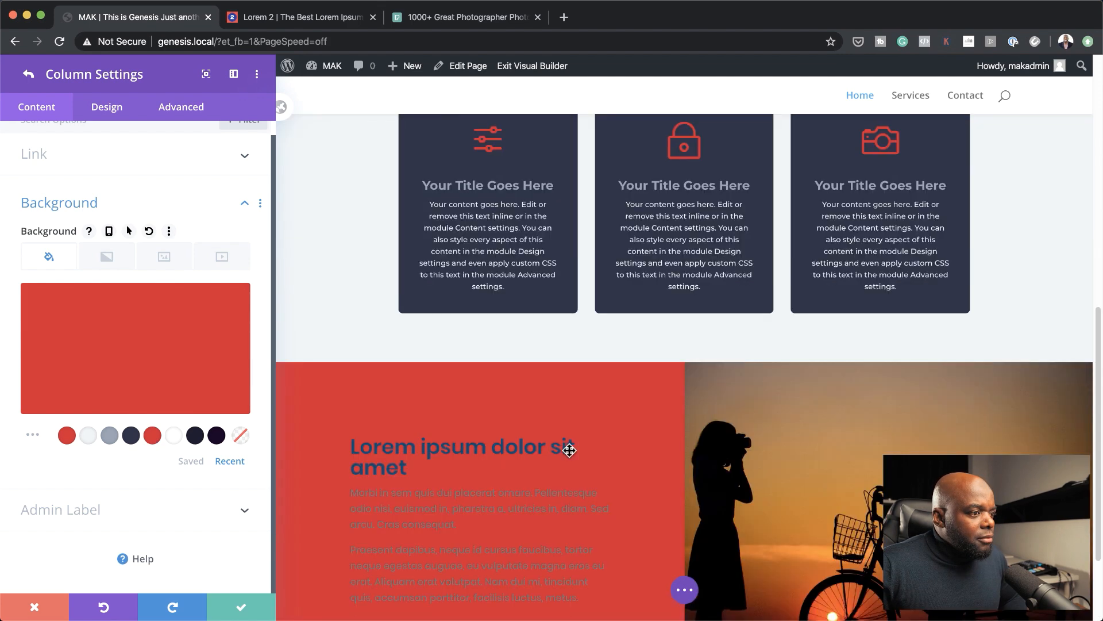
- Try grey #8d99ae and red #d90429 on the text column, apply the other recent red as its background and save the column and row settings
scroll(569, 450, down, 2)
click(109, 437)
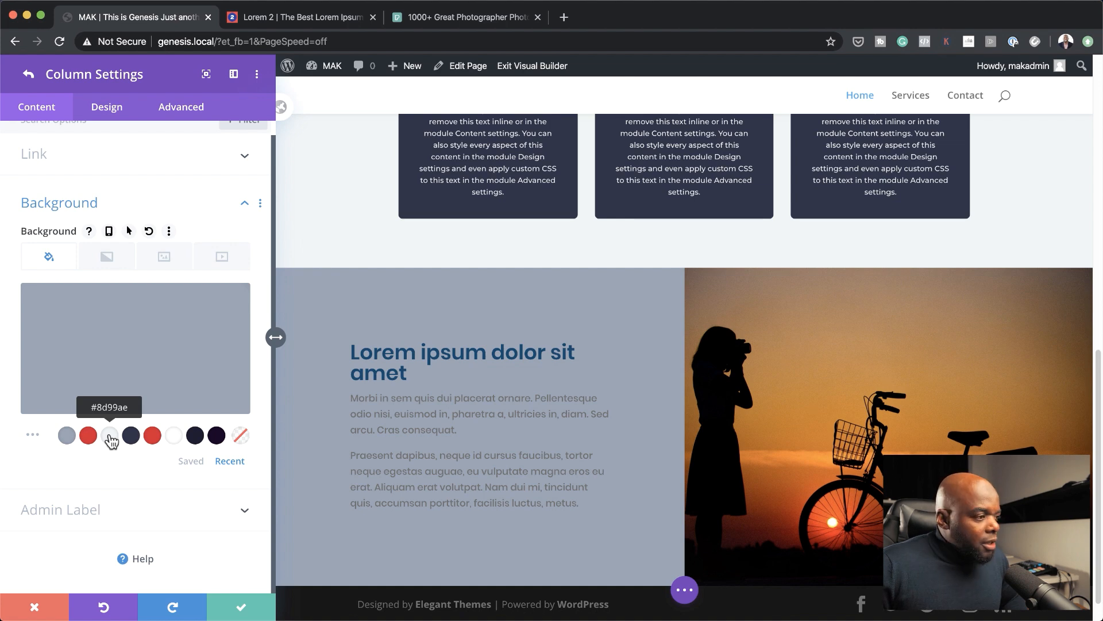
click(88, 435)
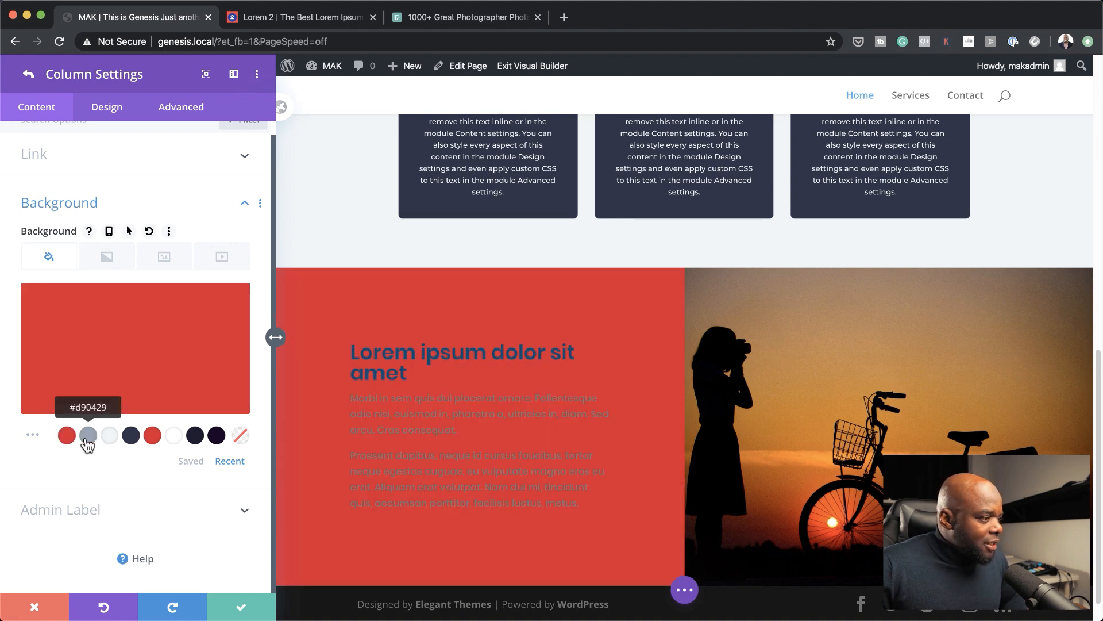
click(154, 438)
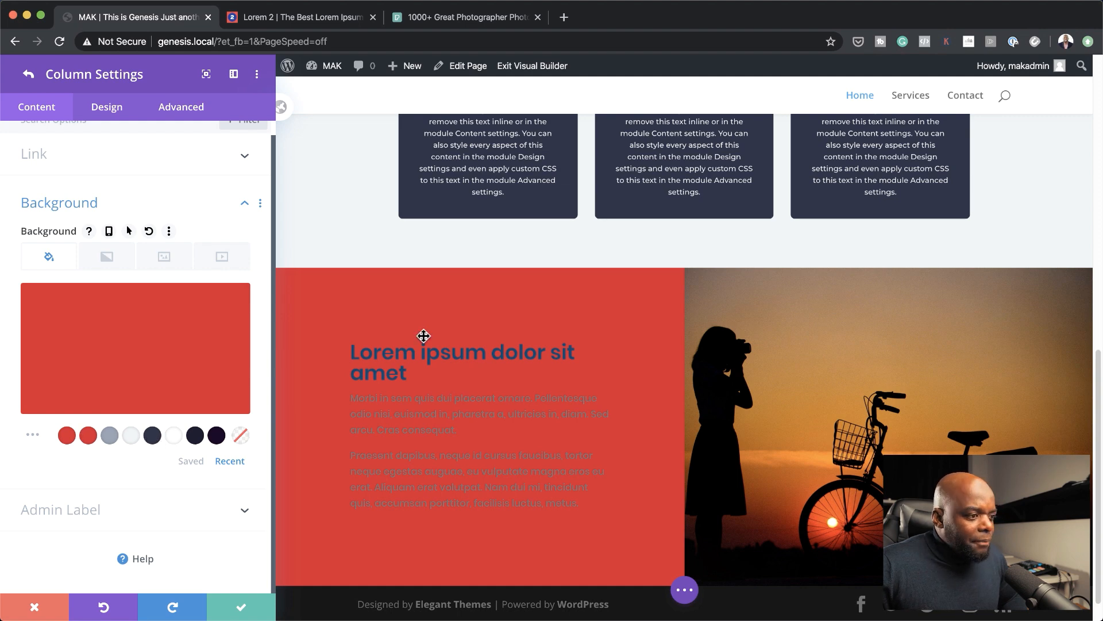
mouse_move(112, 350)
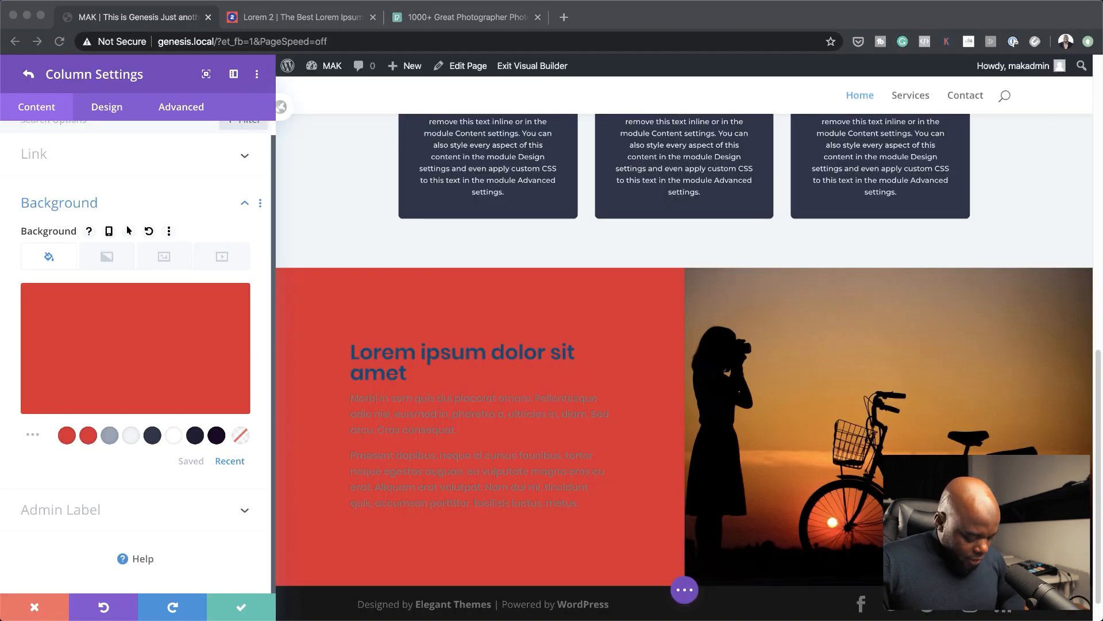
click(115, 110)
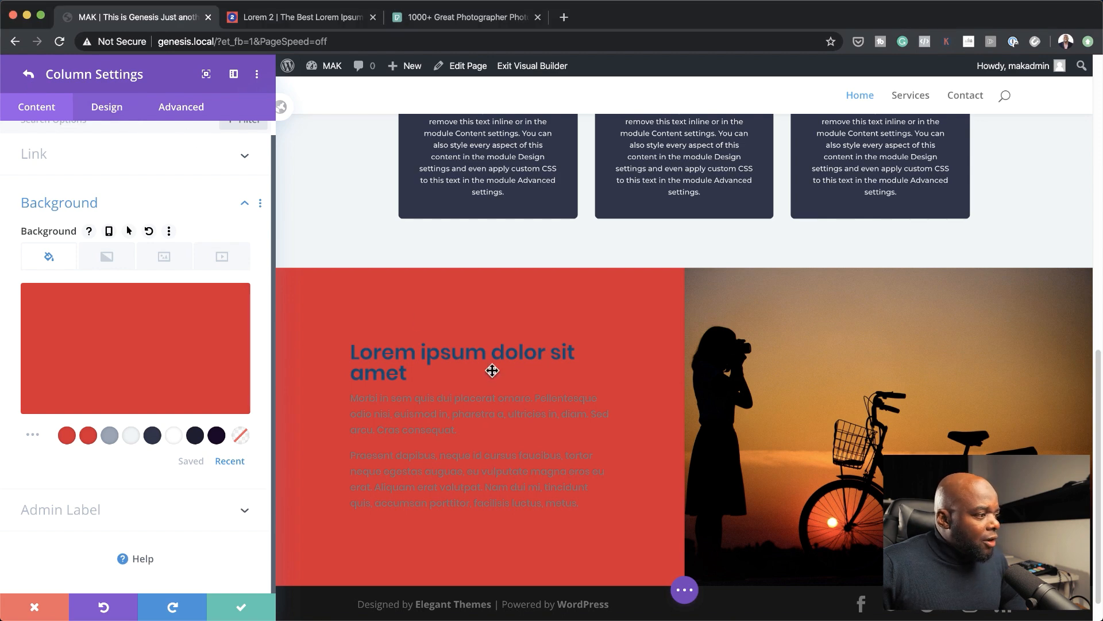
click(241, 607)
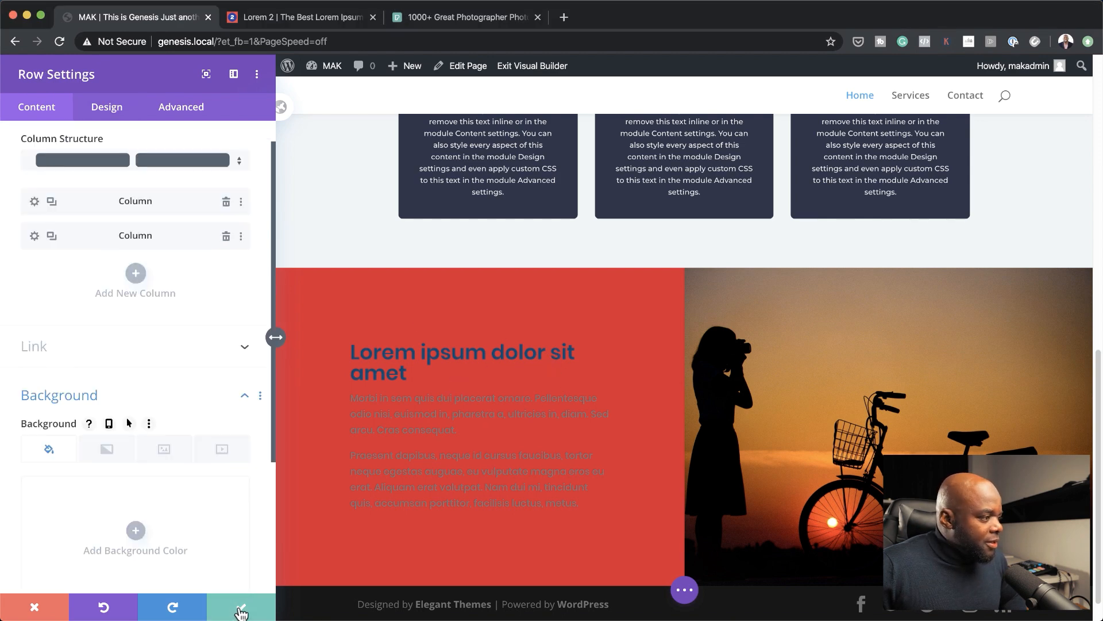
click(241, 607)
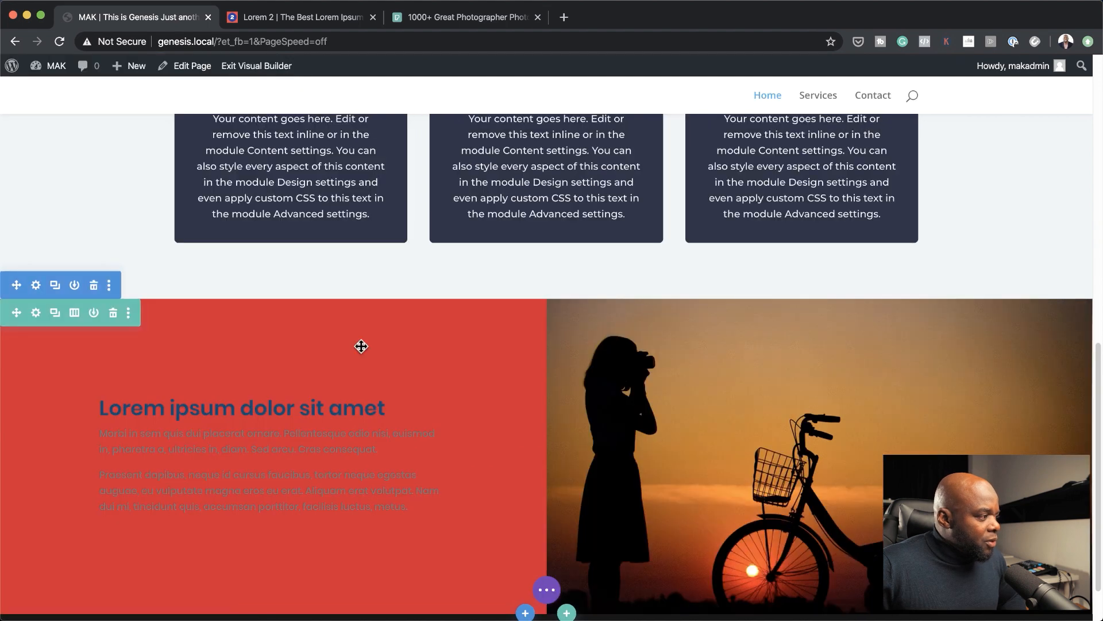
- Set the heading text color of the text module in the red column to #EDF2F4
click(248, 433)
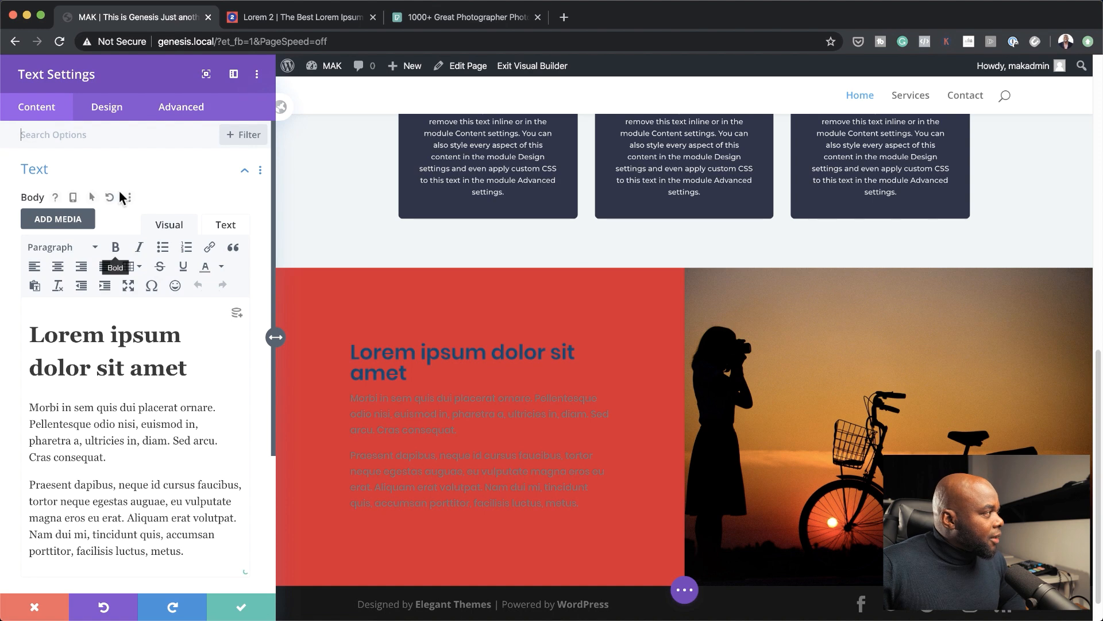
click(108, 106)
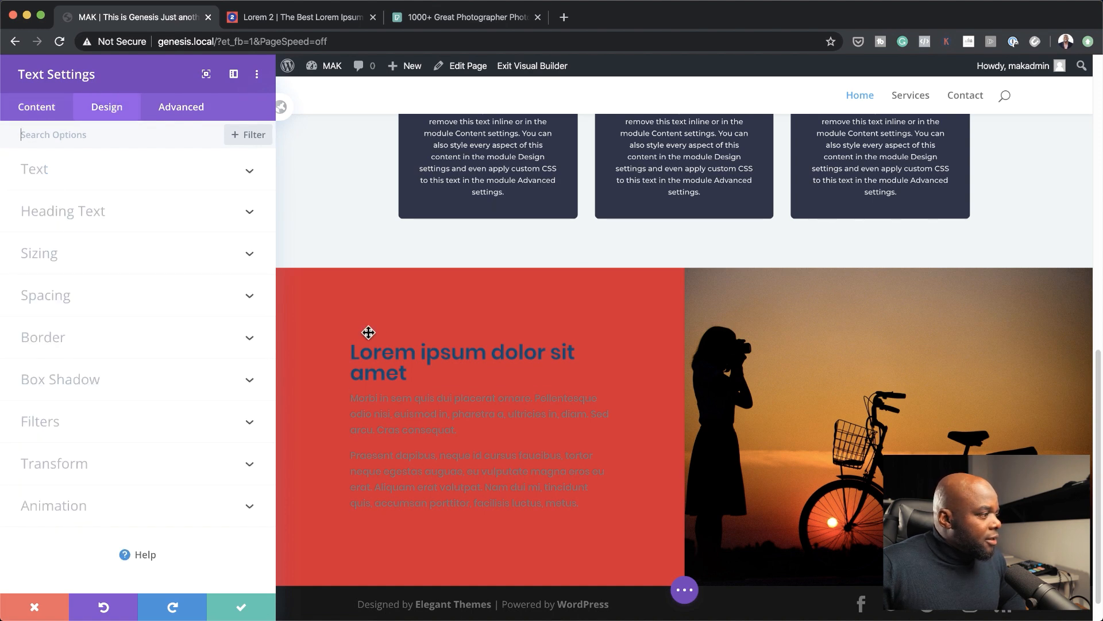
click(352, 344)
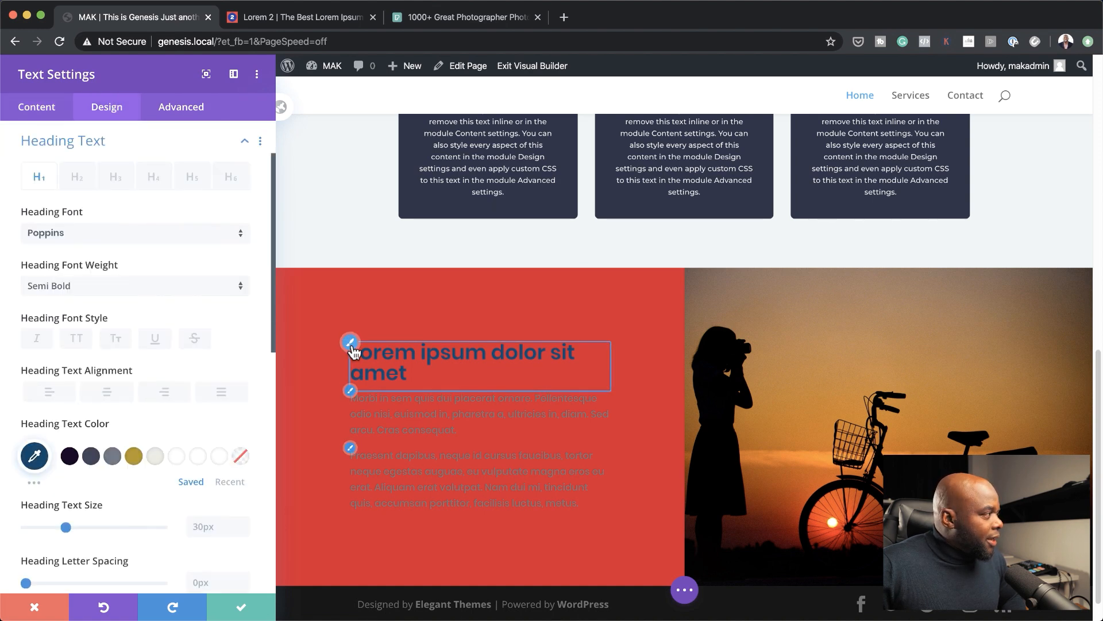
click(34, 455)
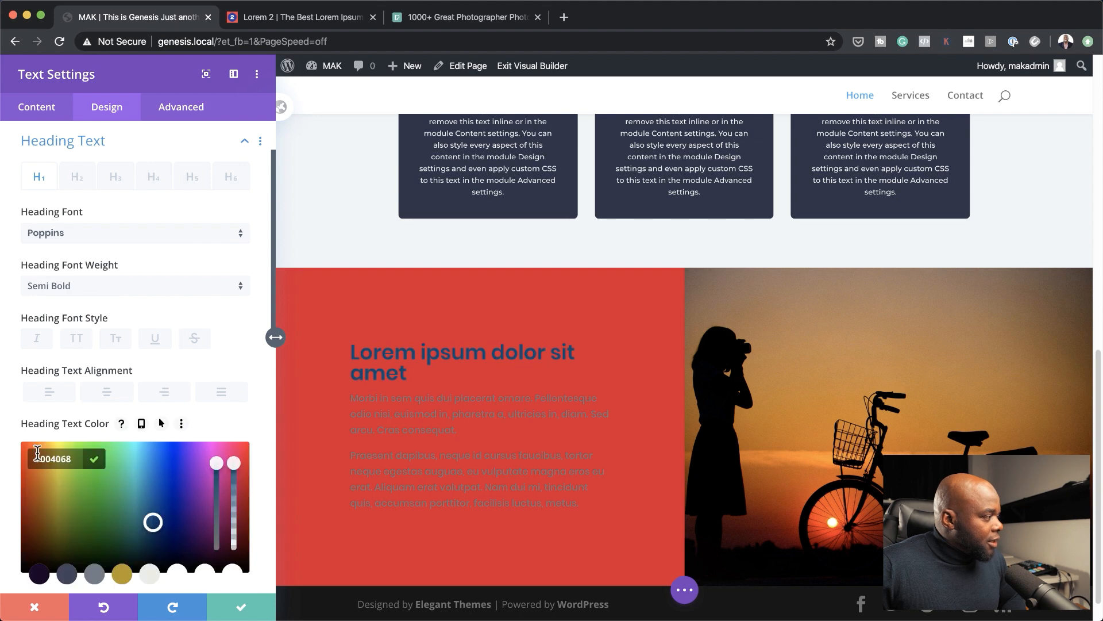
drag(41, 460, 75, 460)
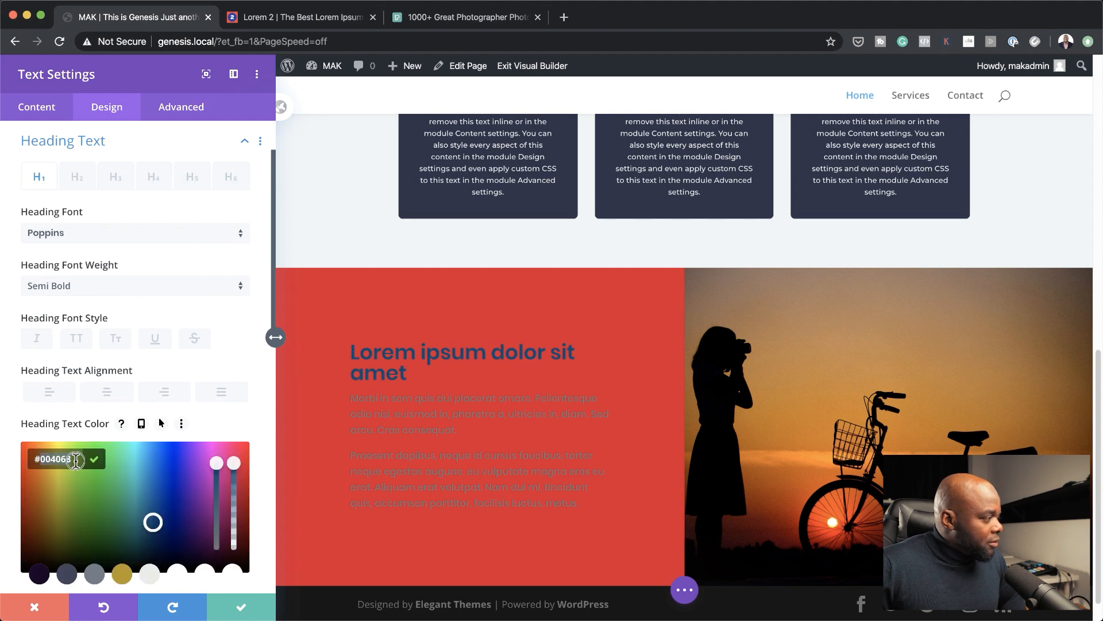
text(EDF2F4)
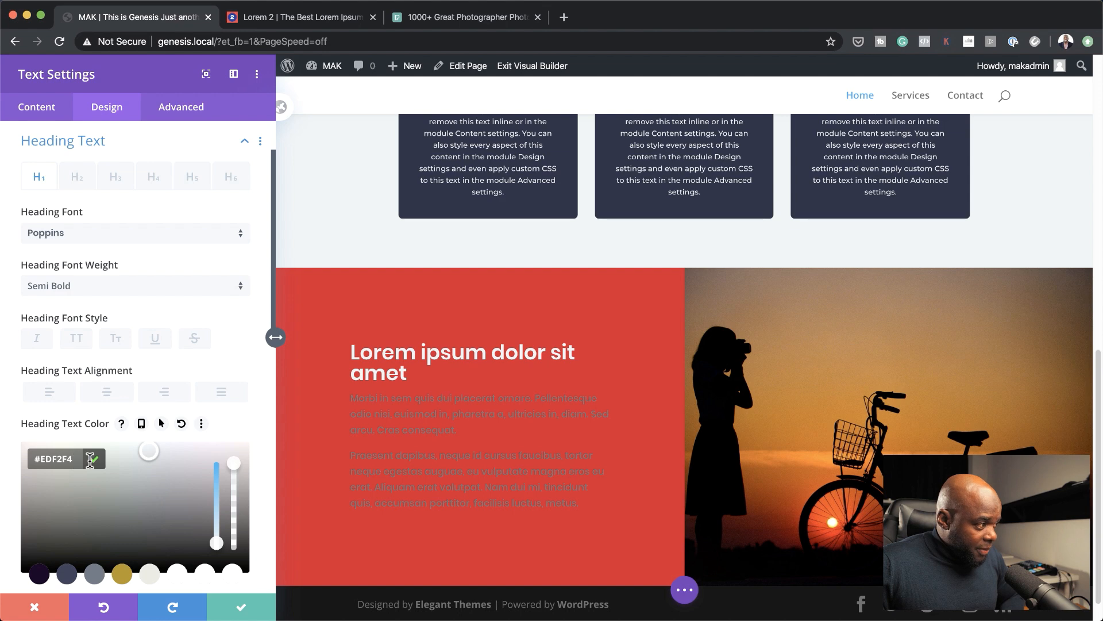
scroll(245, 422, down, 5)
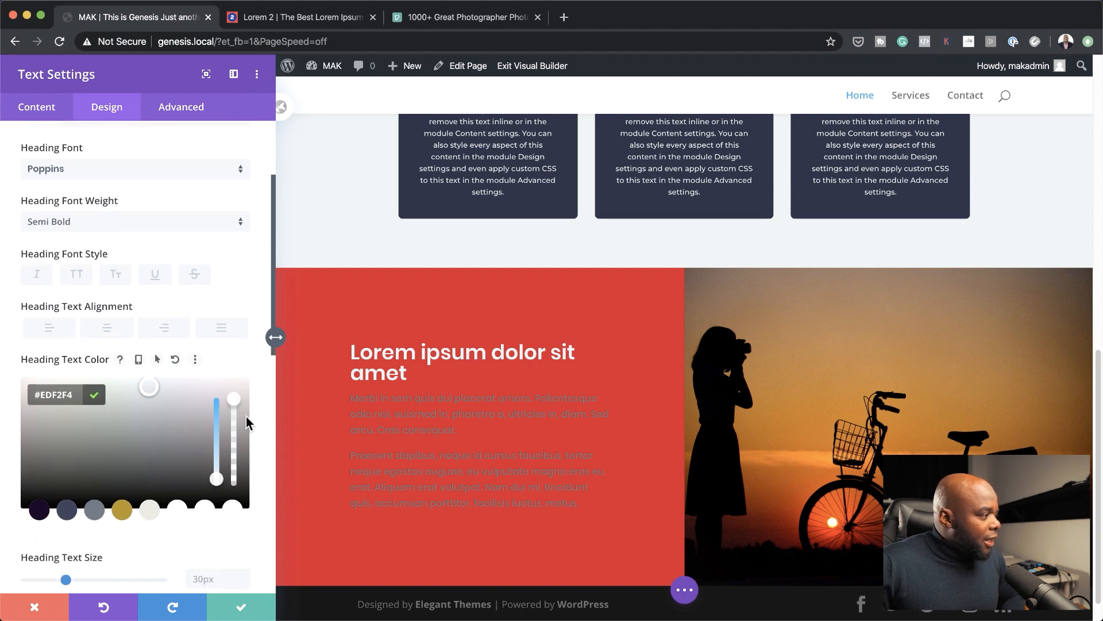
scroll(248, 424, down, 2)
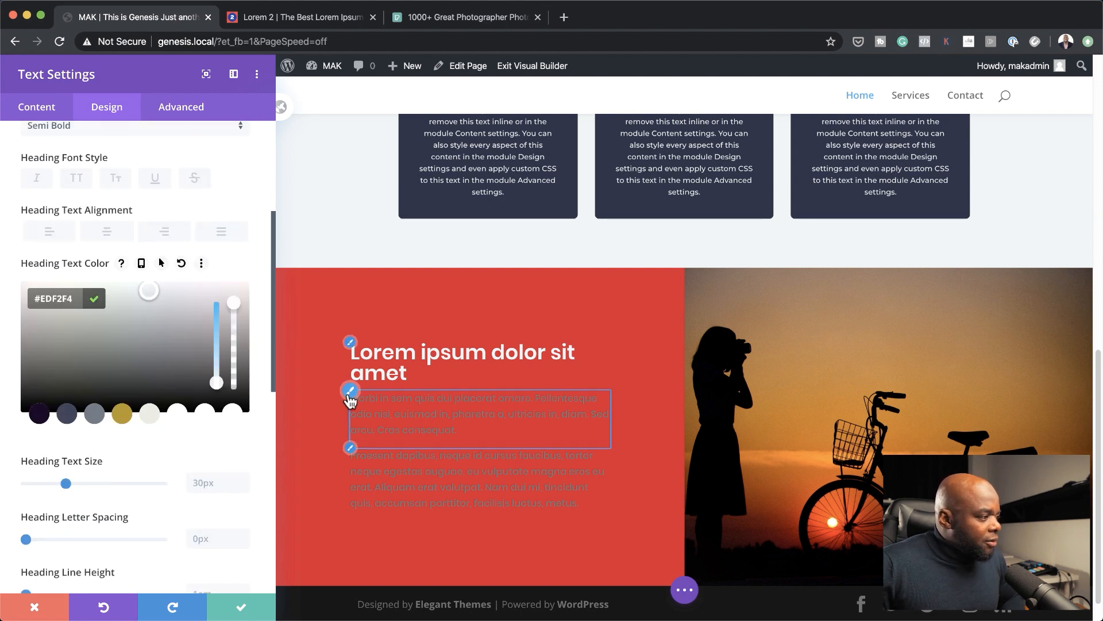
- Set the body text color of the same text module to #edf2f4 and save its settings
click(350, 400)
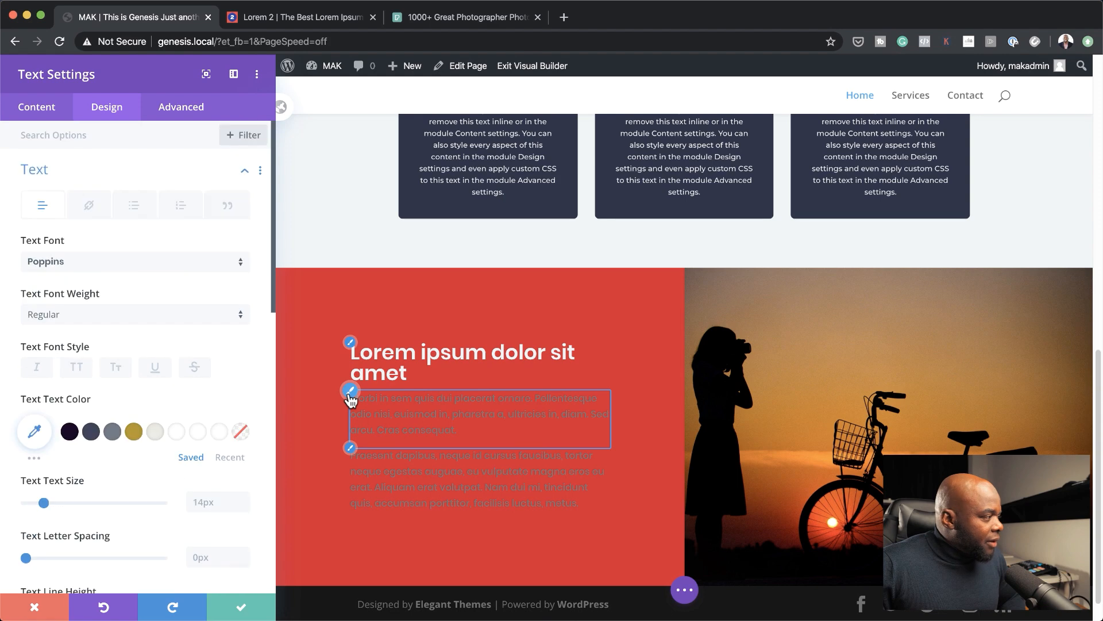
click(35, 431)
text(#edf2f7)
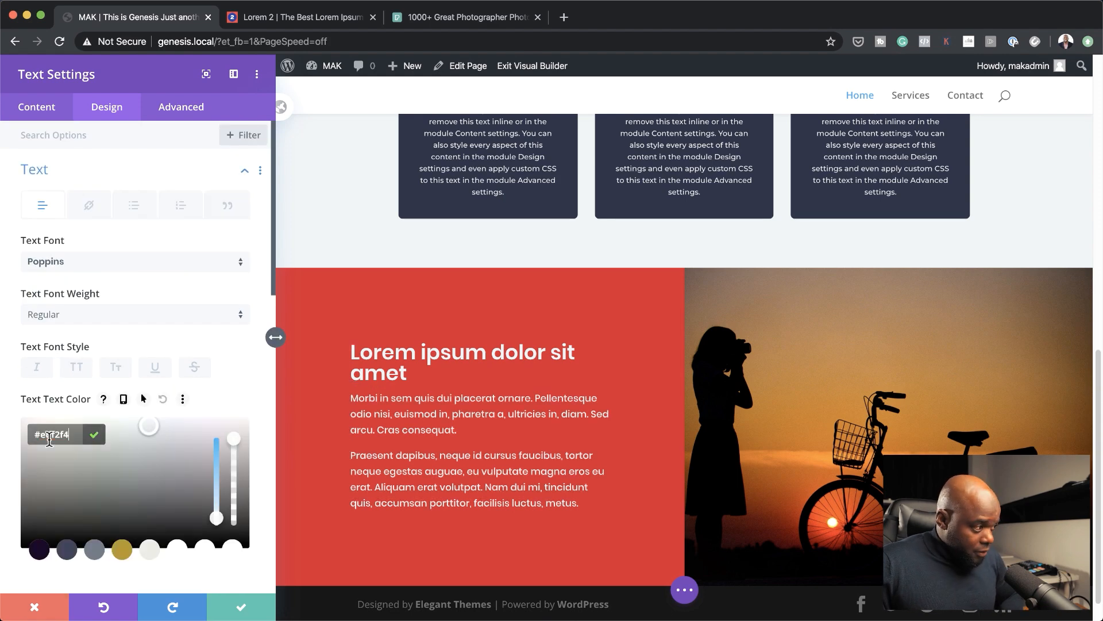
click(237, 610)
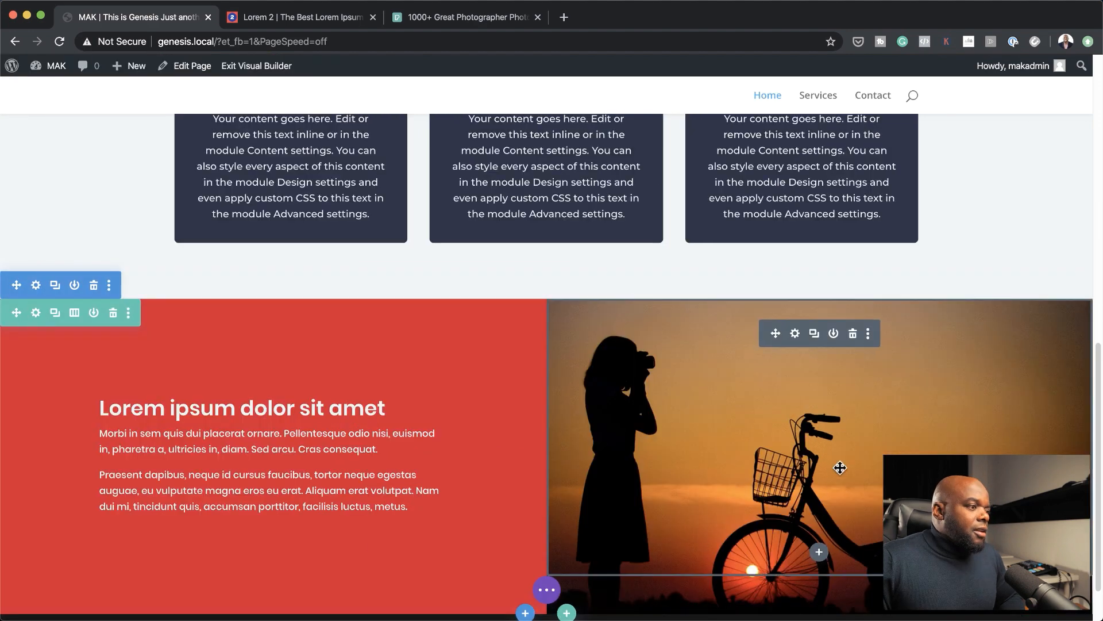
- Set photographer-3772889_1920.jpg from the media library as the background image of the three-card section and save the section settings
scroll(841, 467, down, 3)
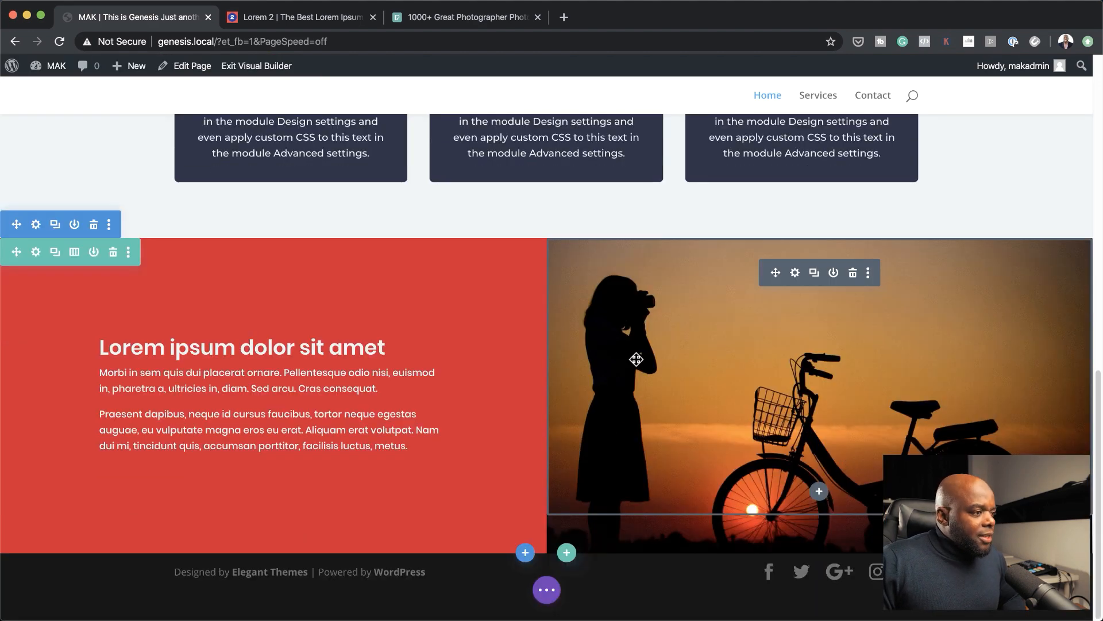
scroll(642, 360, up, 4)
scroll(642, 361, up, 6)
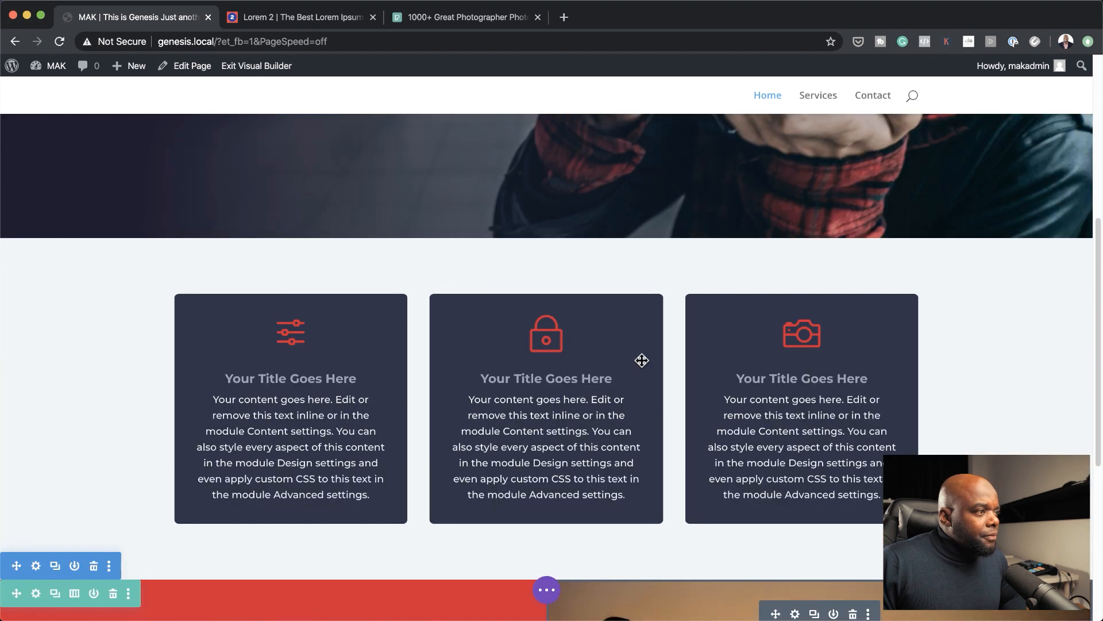
scroll(642, 360, up, 1)
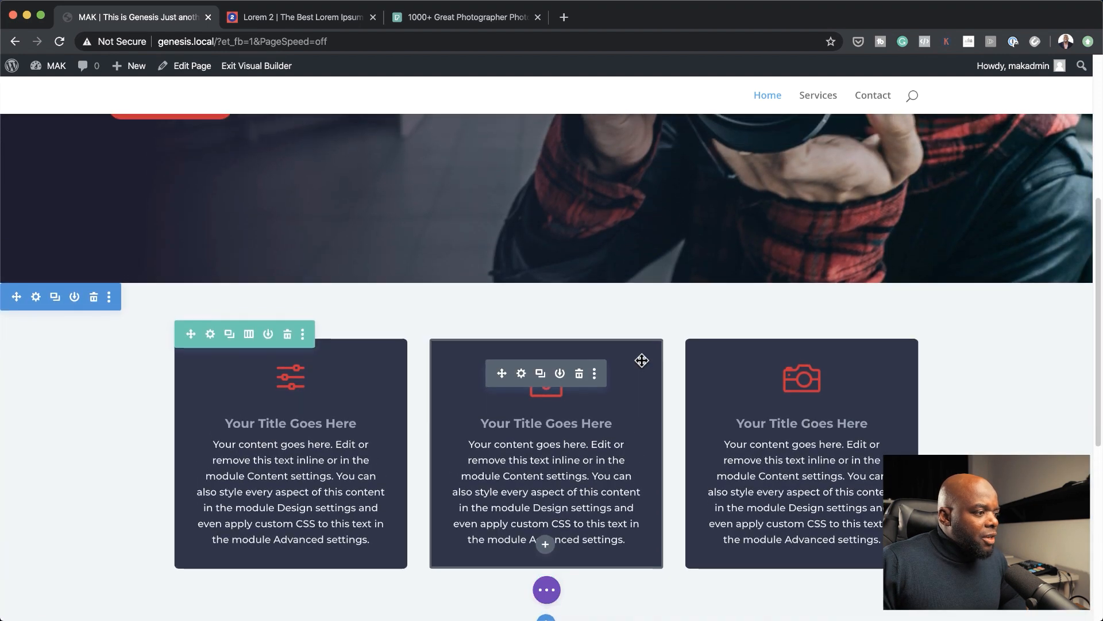
scroll(642, 360, down, 10)
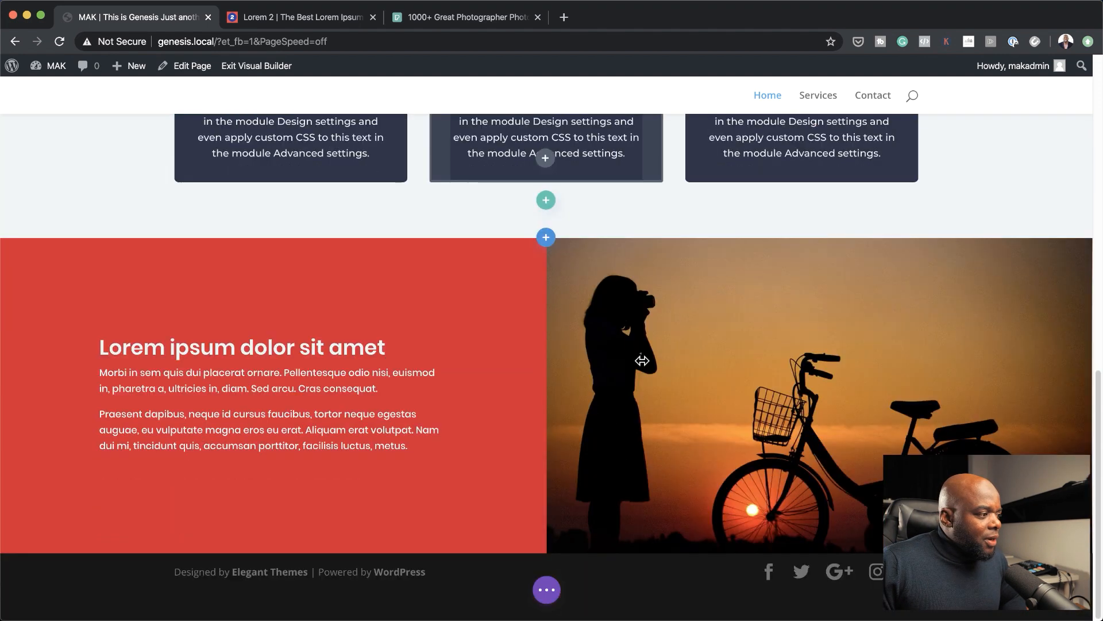
scroll(660, 413, up, 8)
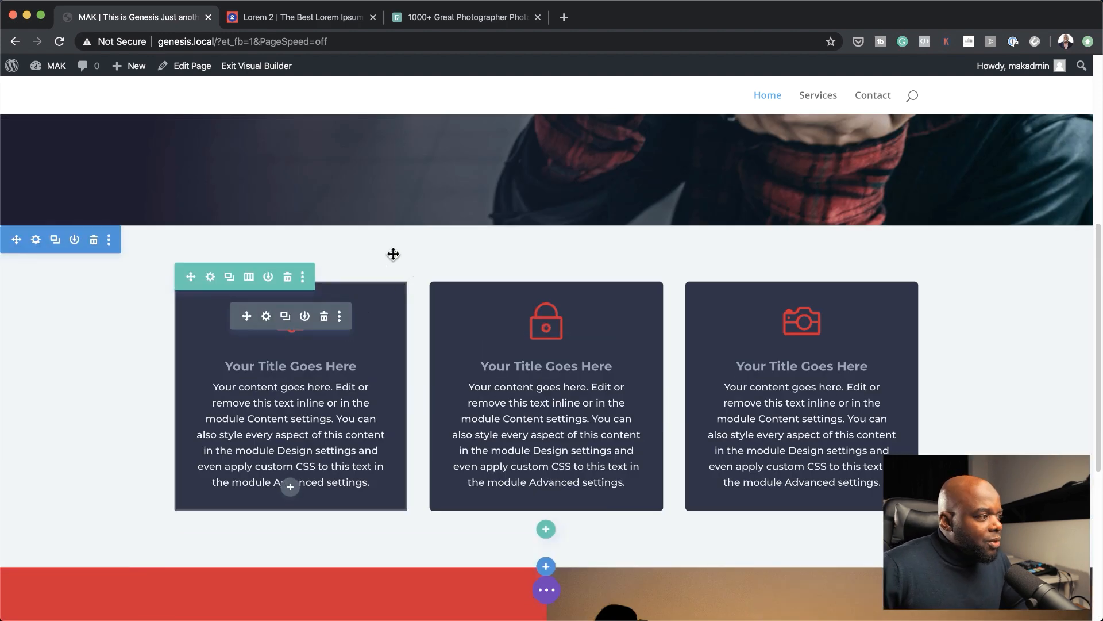
click(36, 242)
click(62, 213)
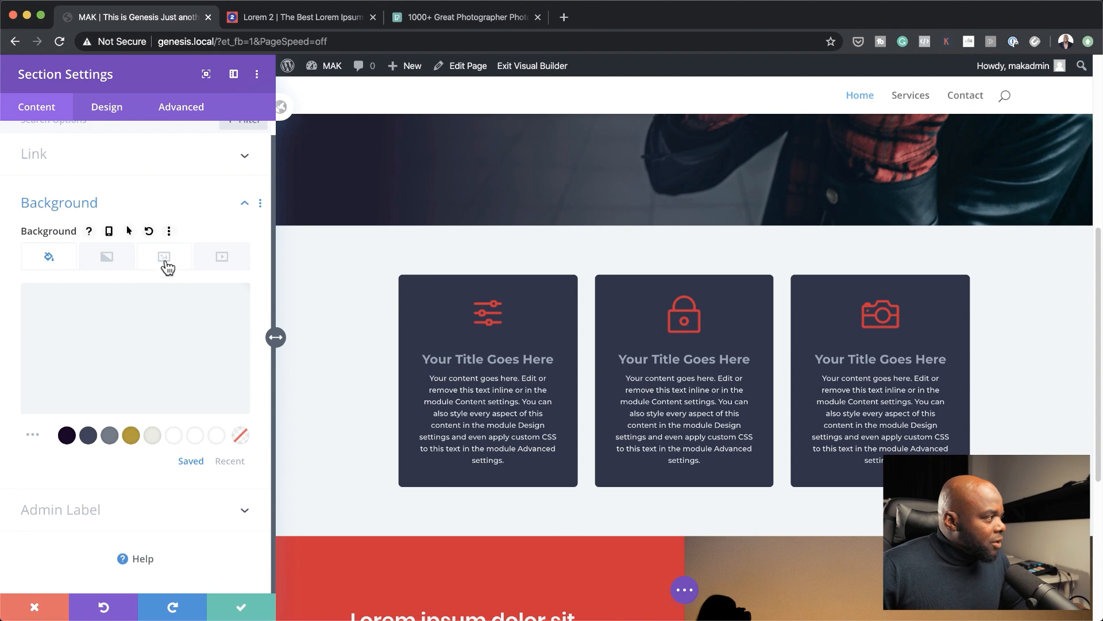
click(166, 261)
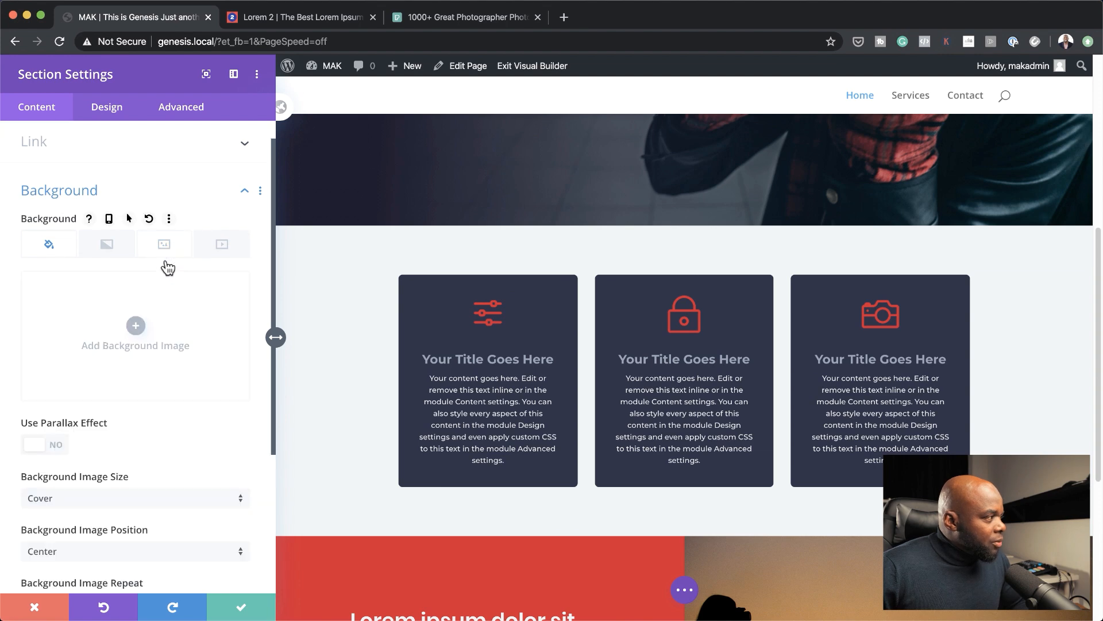
click(137, 327)
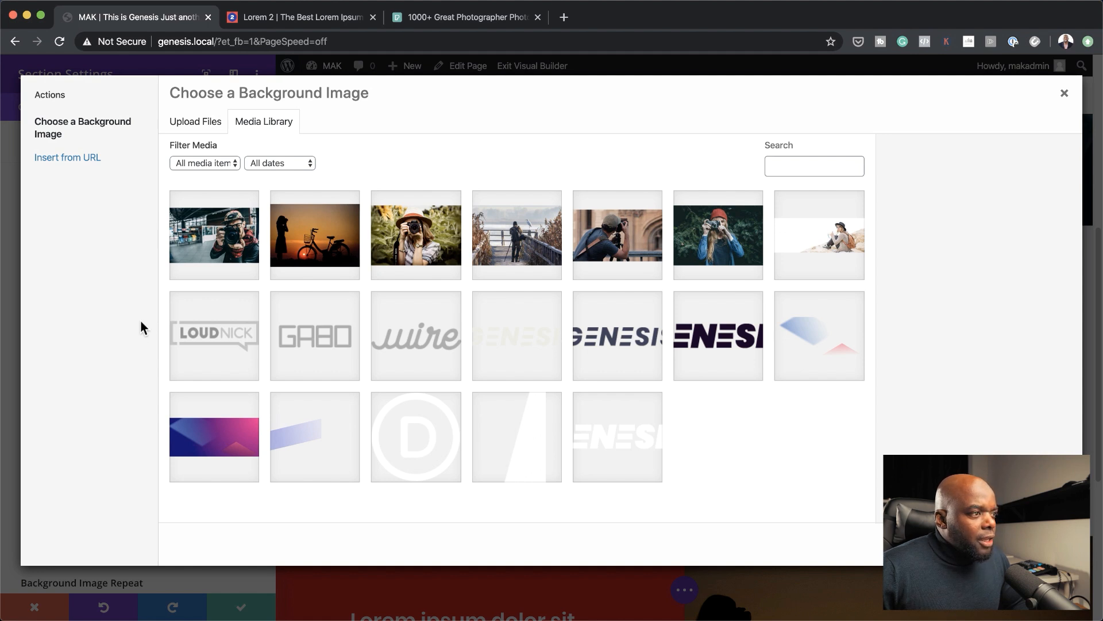
click(542, 241)
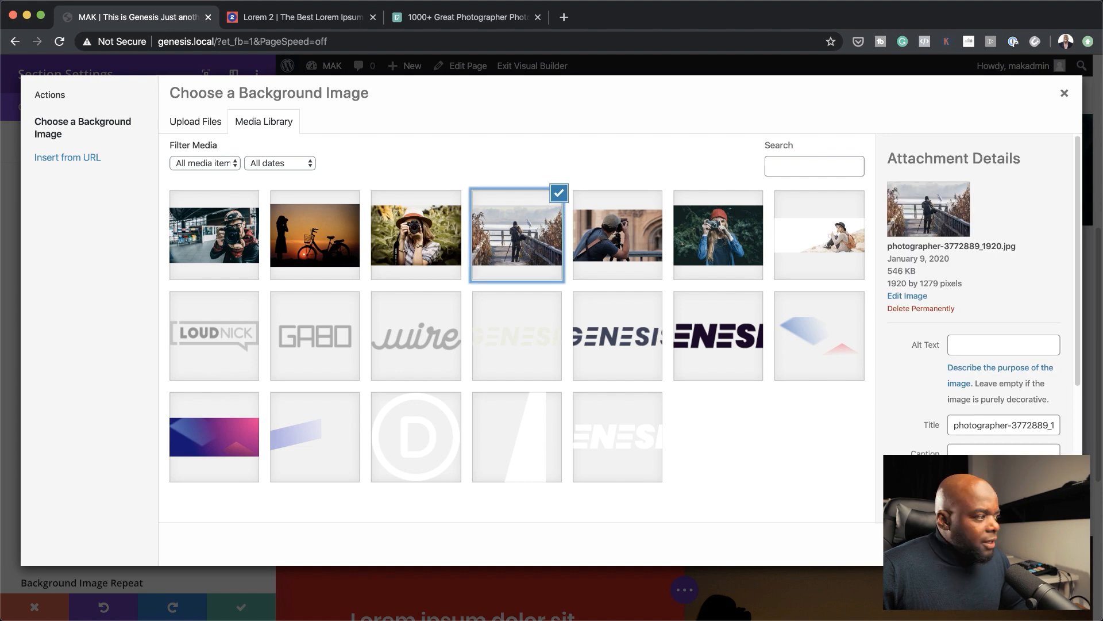
click(1023, 543)
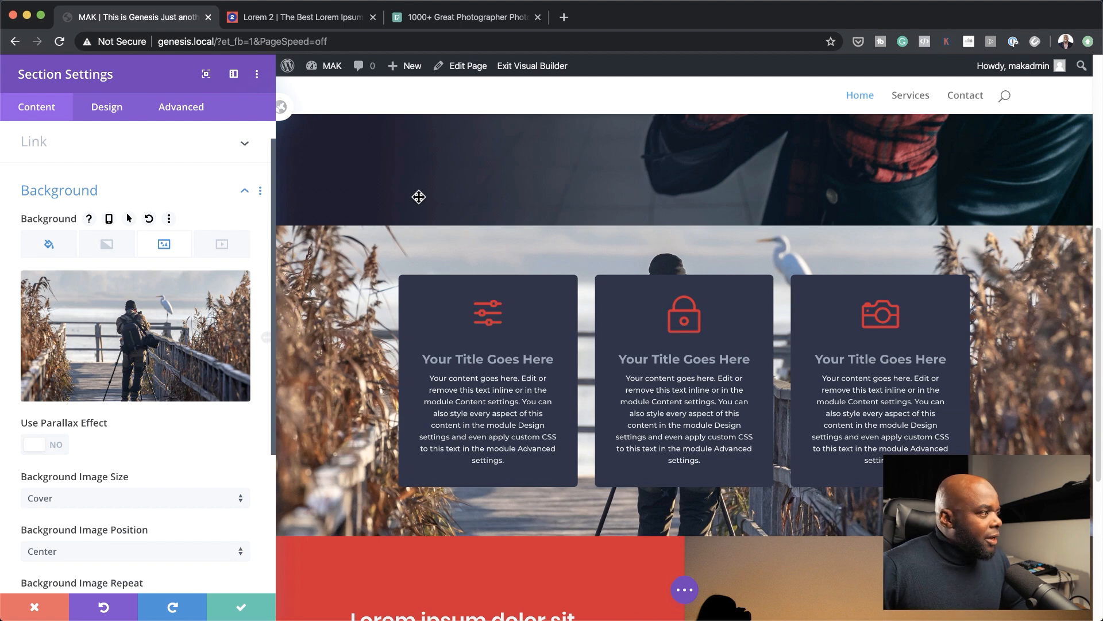
click(240, 606)
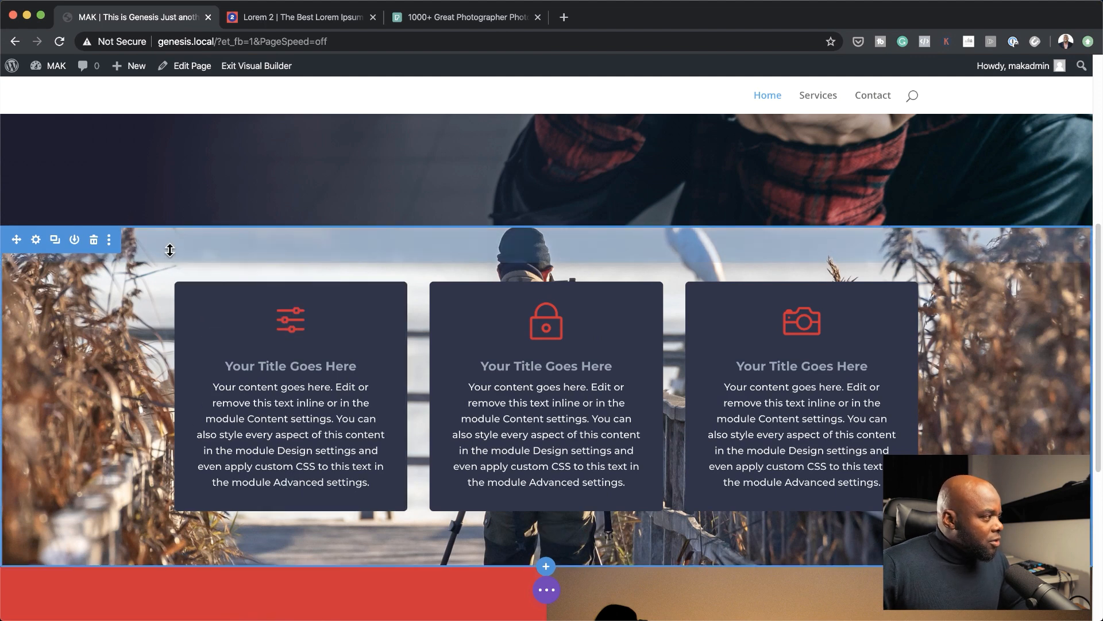
- Increase the linked top and bottom padding of the three-card section to about 182px directly on the page
drag(170, 249, 167, 290)
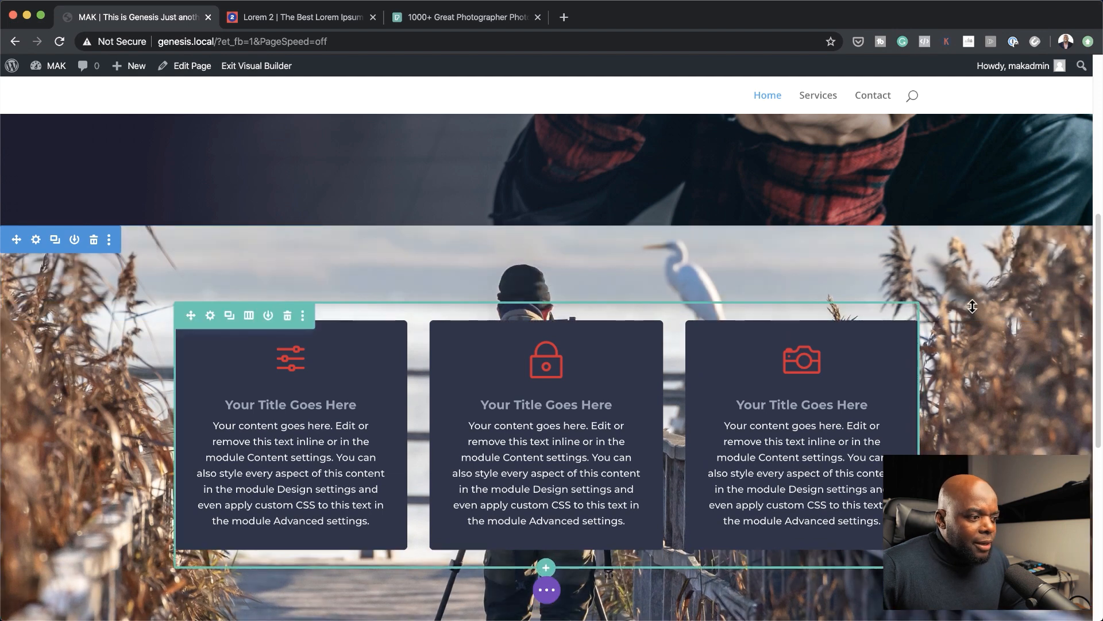
scroll(972, 306, down, 3)
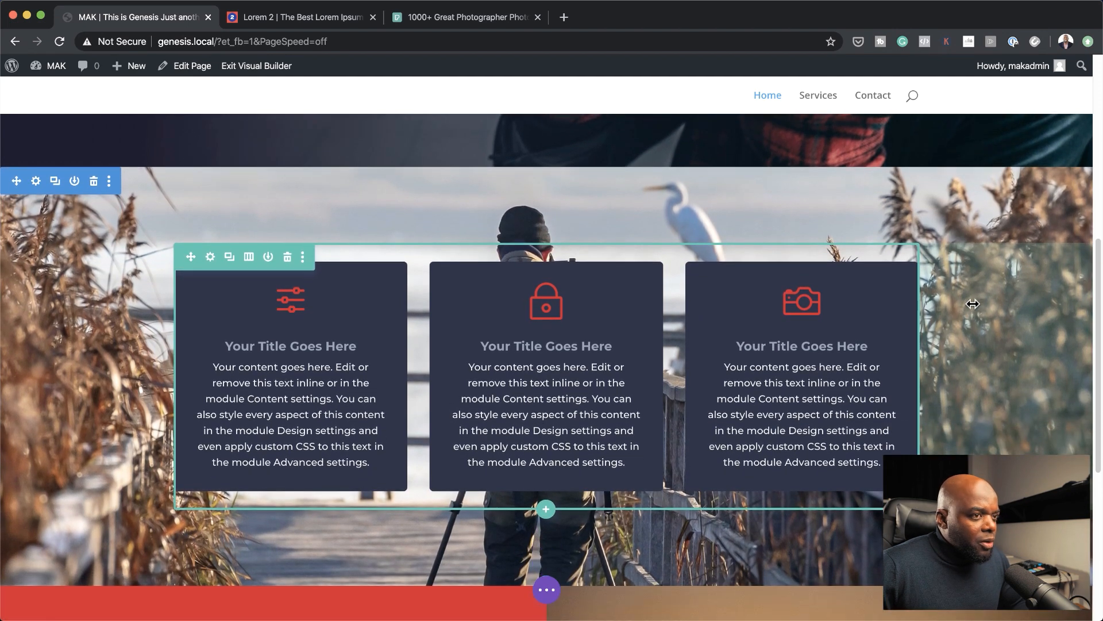
drag(950, 198, 955, 248)
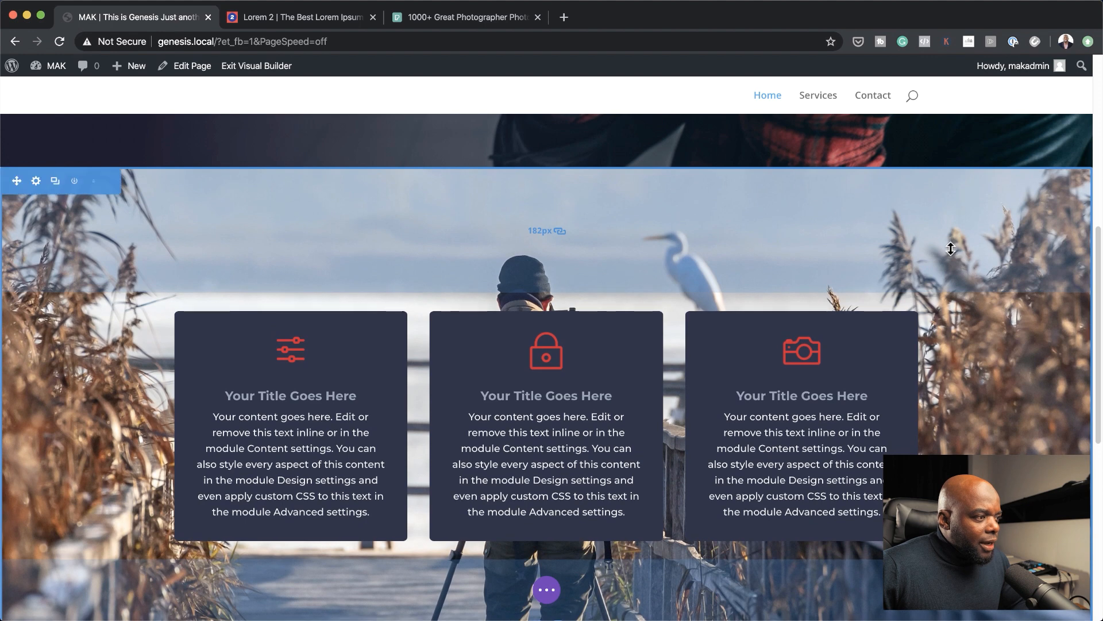
scroll(959, 308, down, 3)
scroll(964, 309, up, 1)
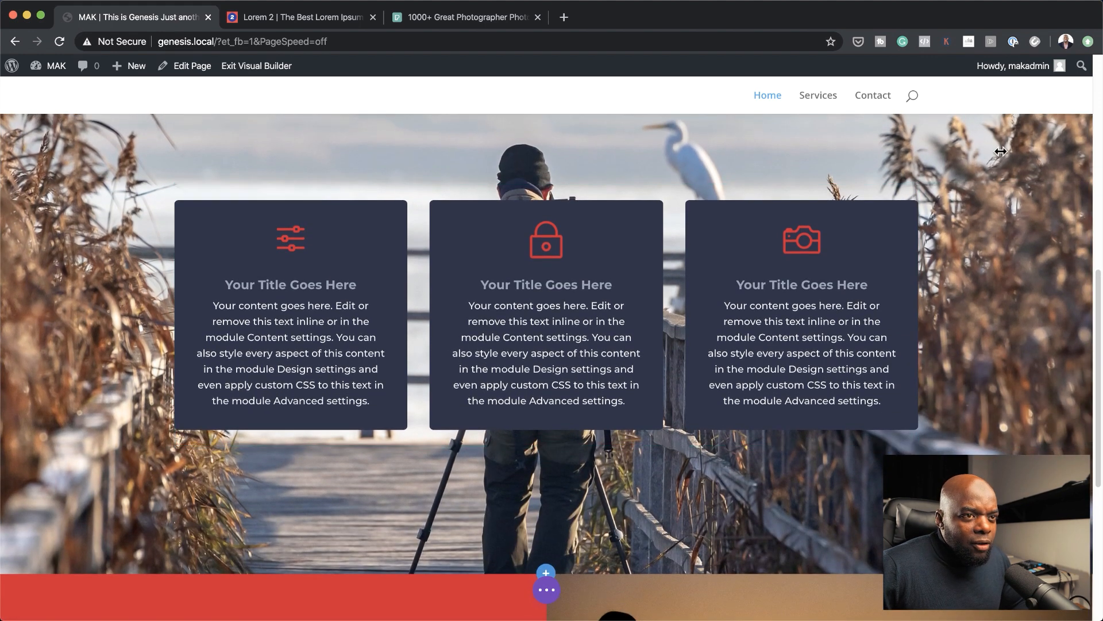
- Replace the three-card section's background image with photographer-3672010_1920.jpg from the media library
scroll(783, 254, up, 4)
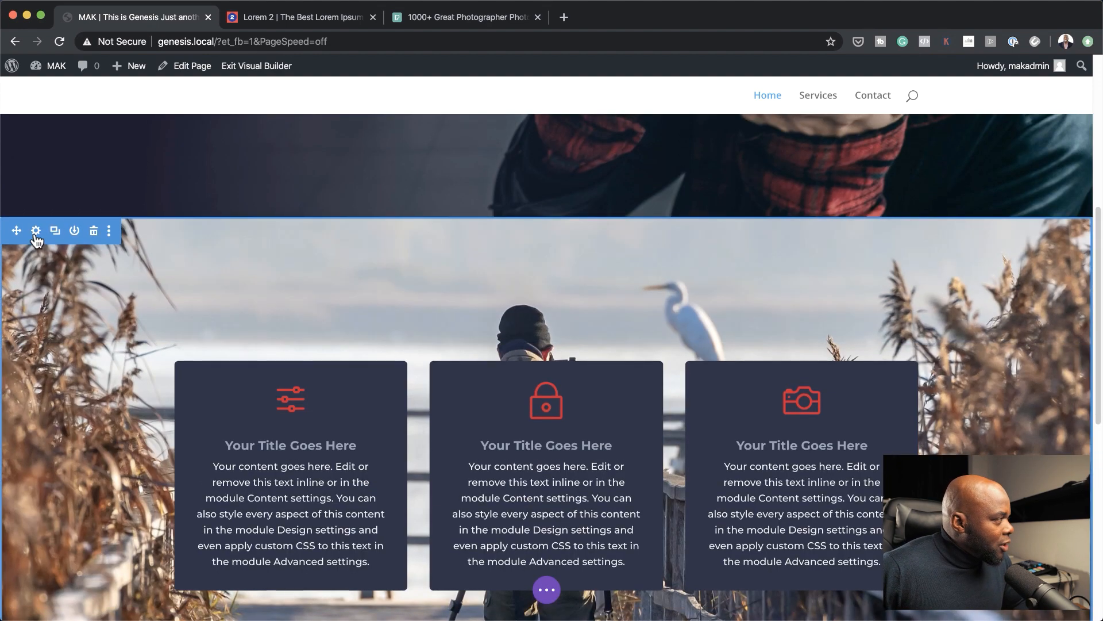
click(36, 233)
click(49, 215)
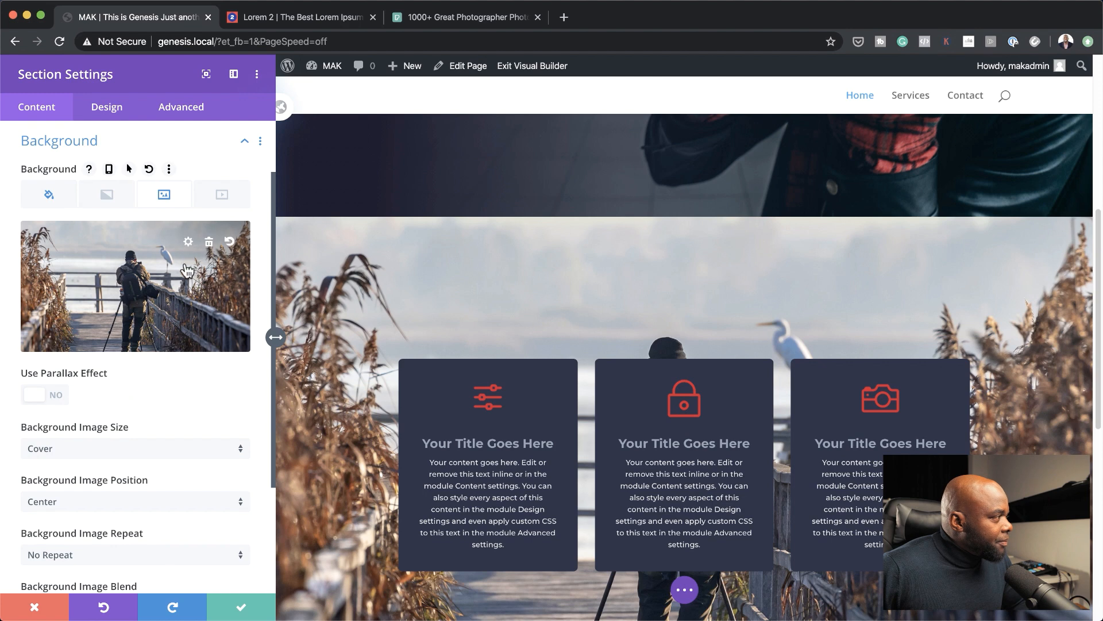
click(139, 278)
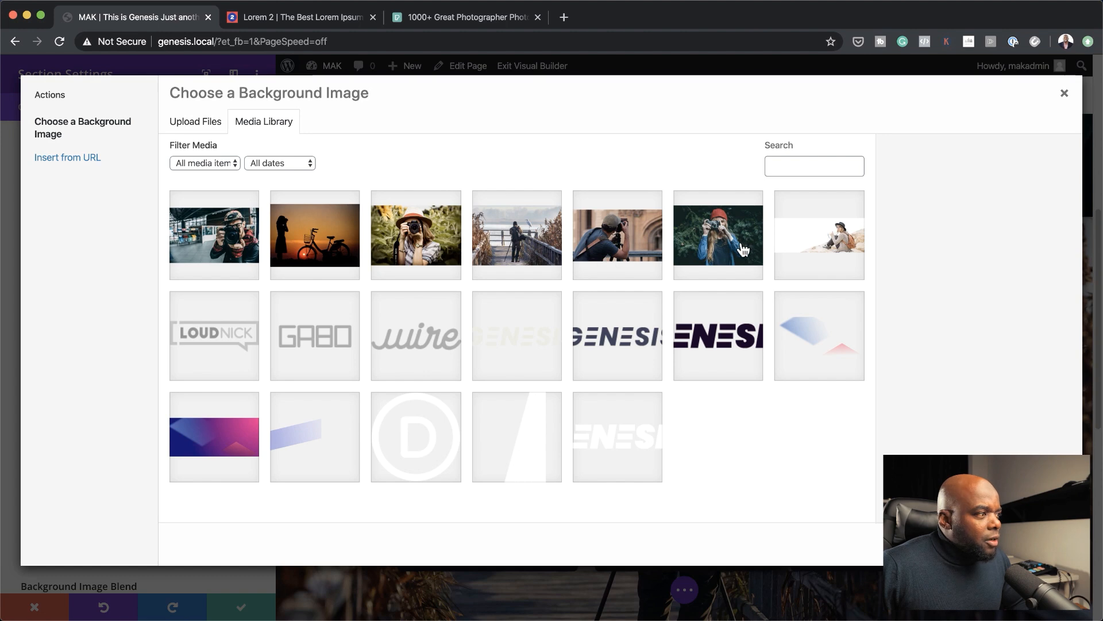
click(626, 252)
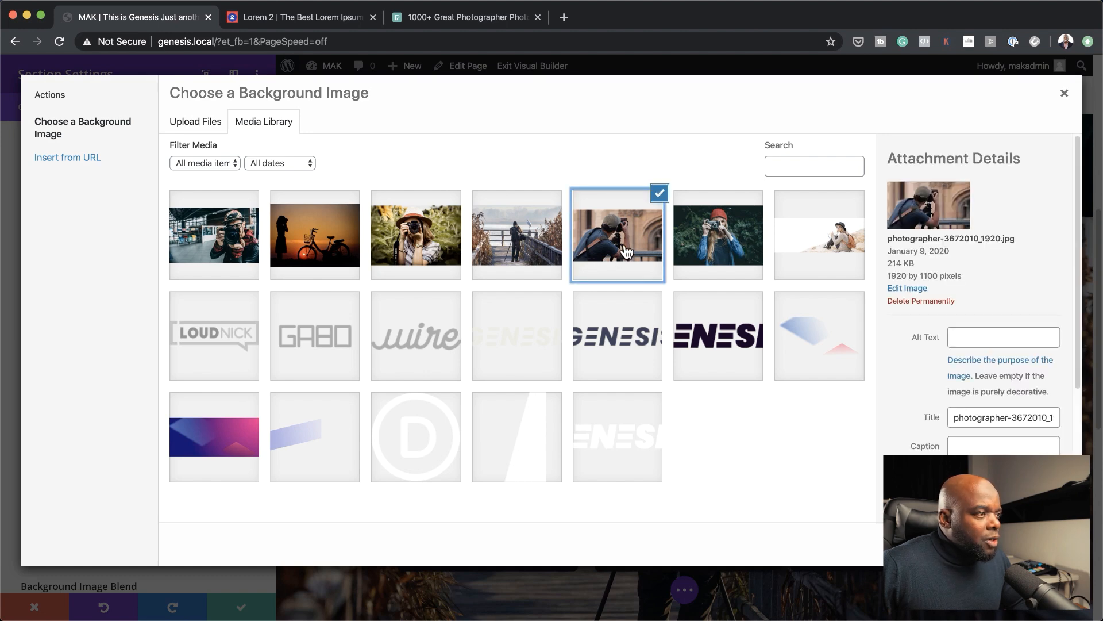
click(1026, 543)
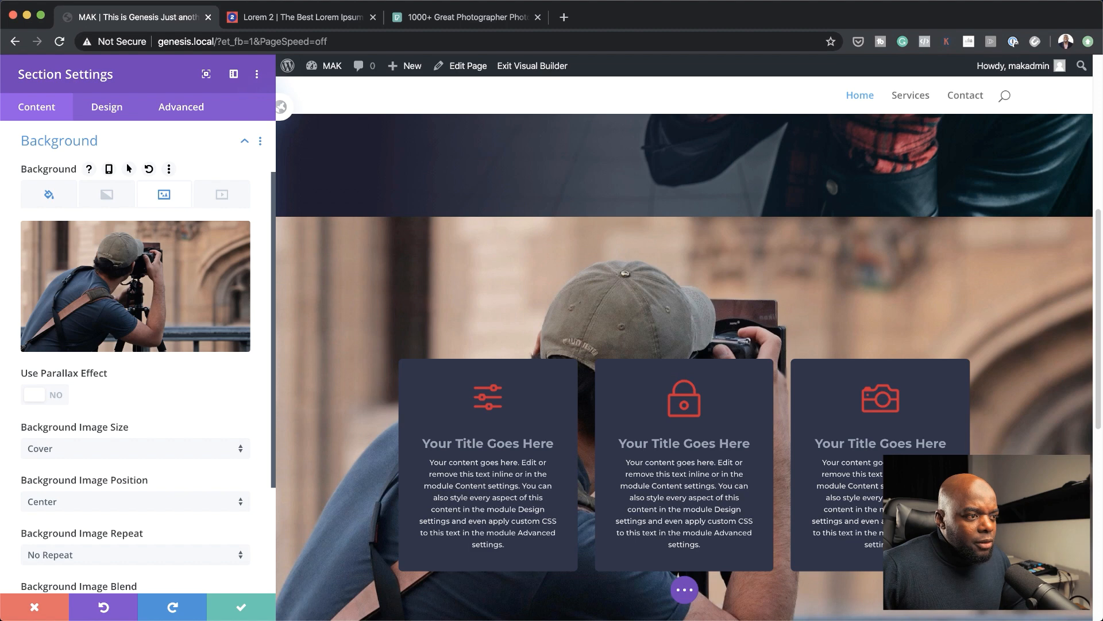
scroll(683, 345, down, 1)
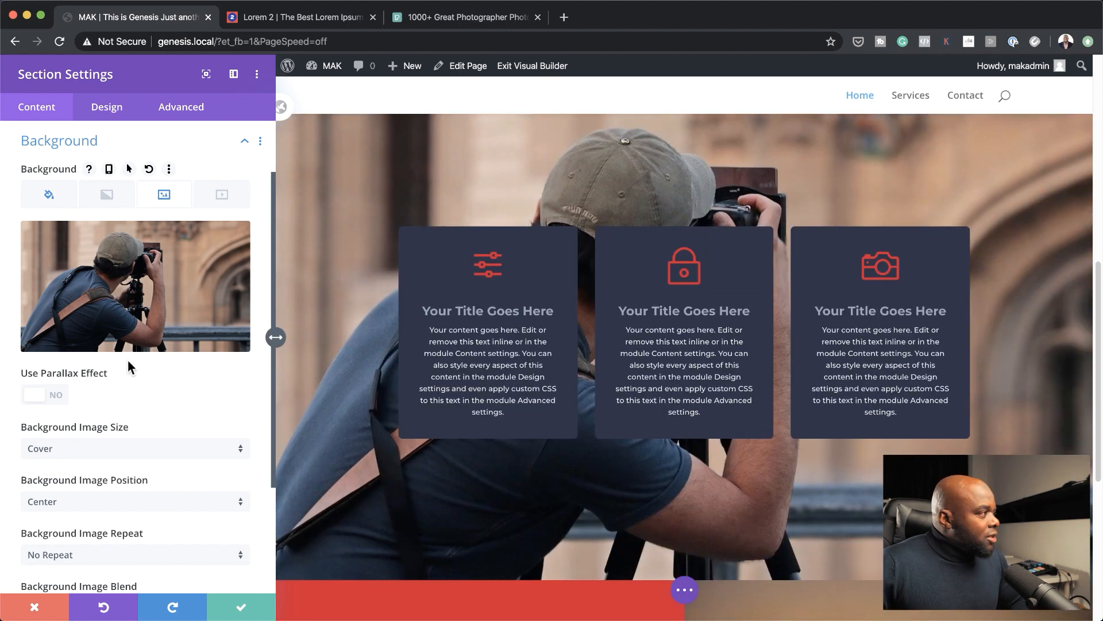
- Set the background color of the three-card section to the recently used red #d90429
click(64, 207)
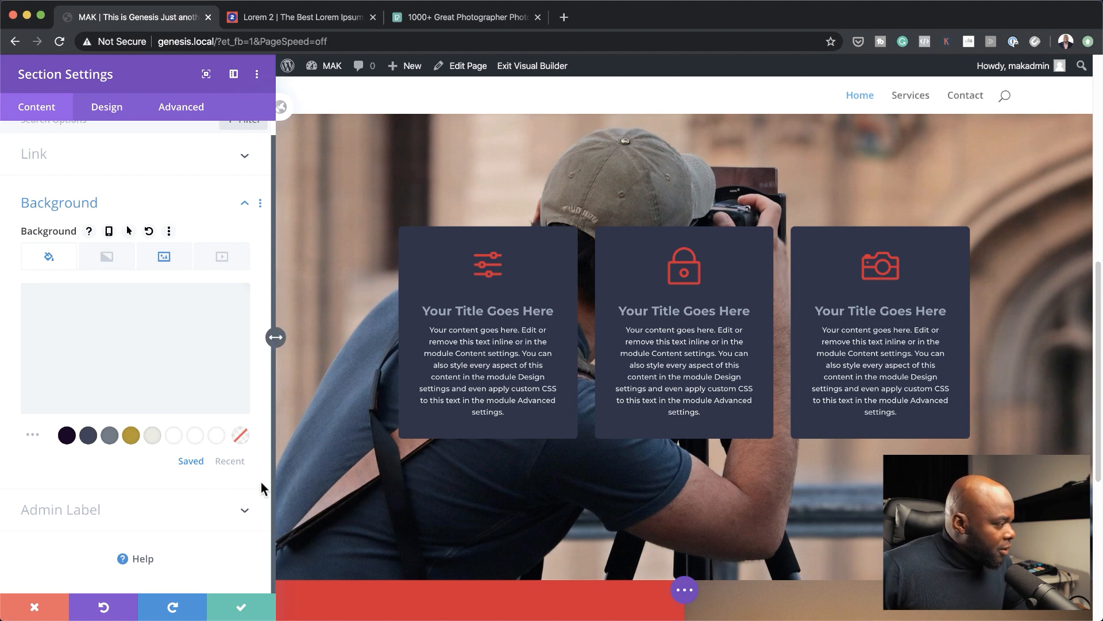
click(230, 462)
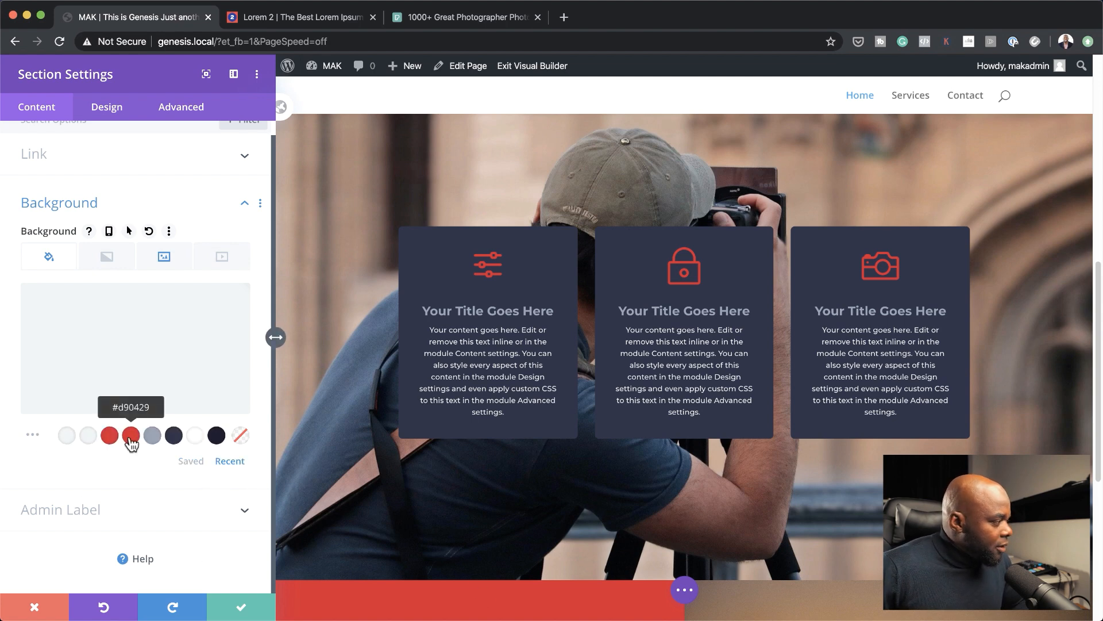
click(130, 437)
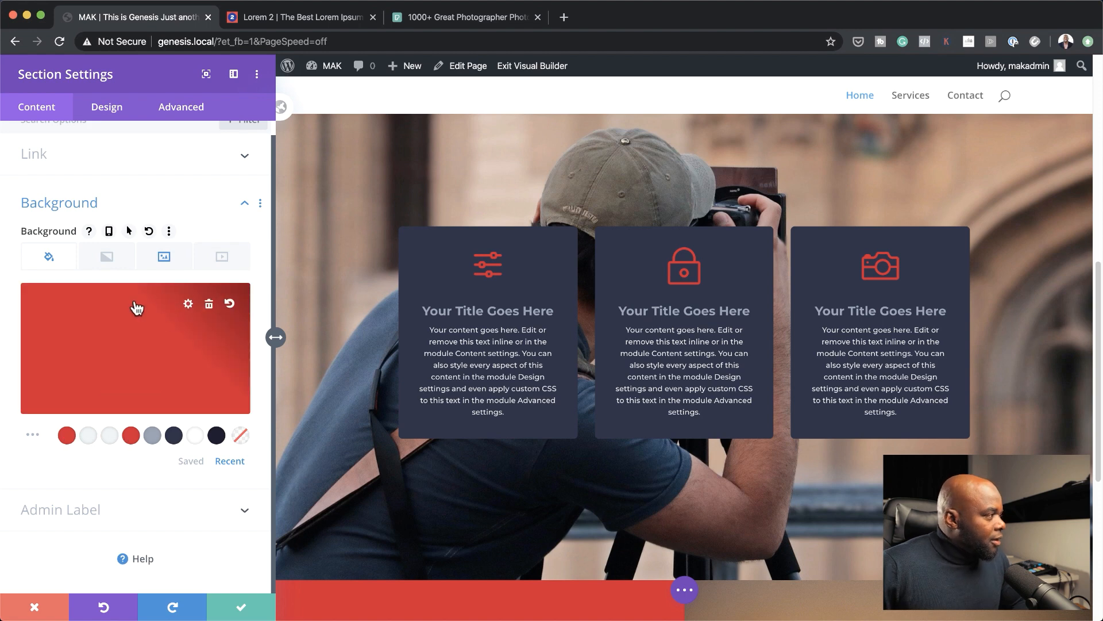
- Set the background image blend of the three-card section to Overlay
click(166, 258)
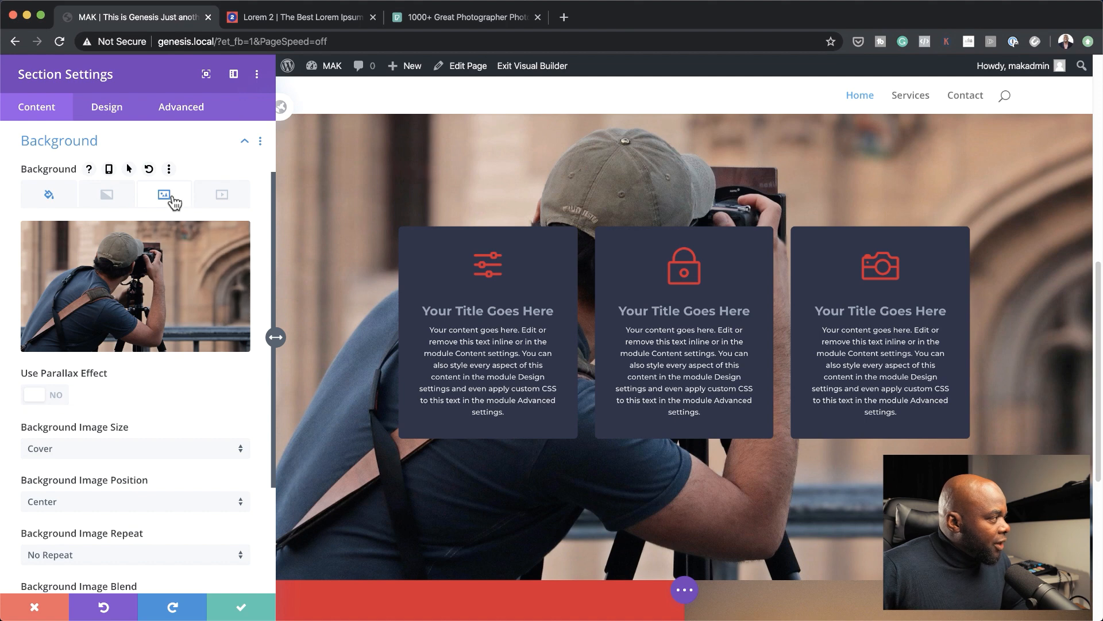
scroll(212, 525, down, 5)
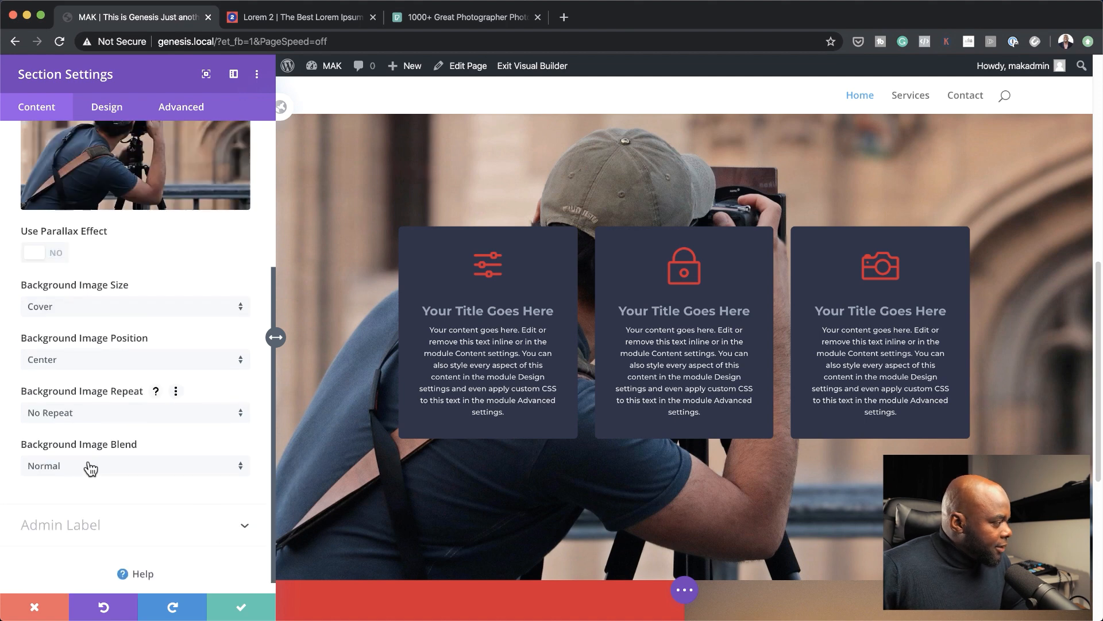
click(88, 473)
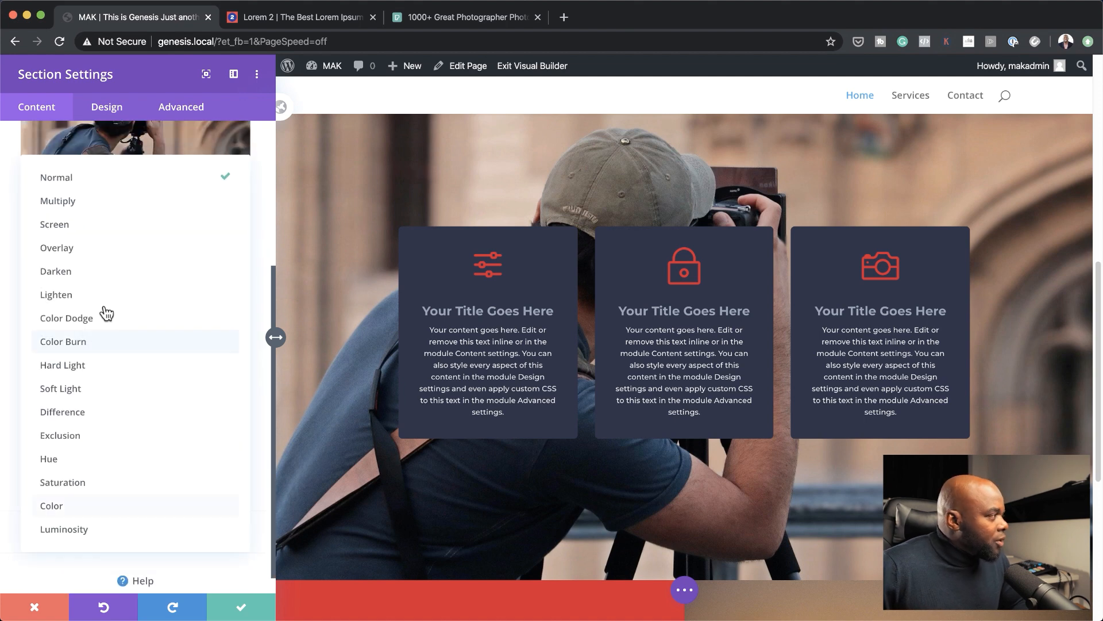
click(92, 253)
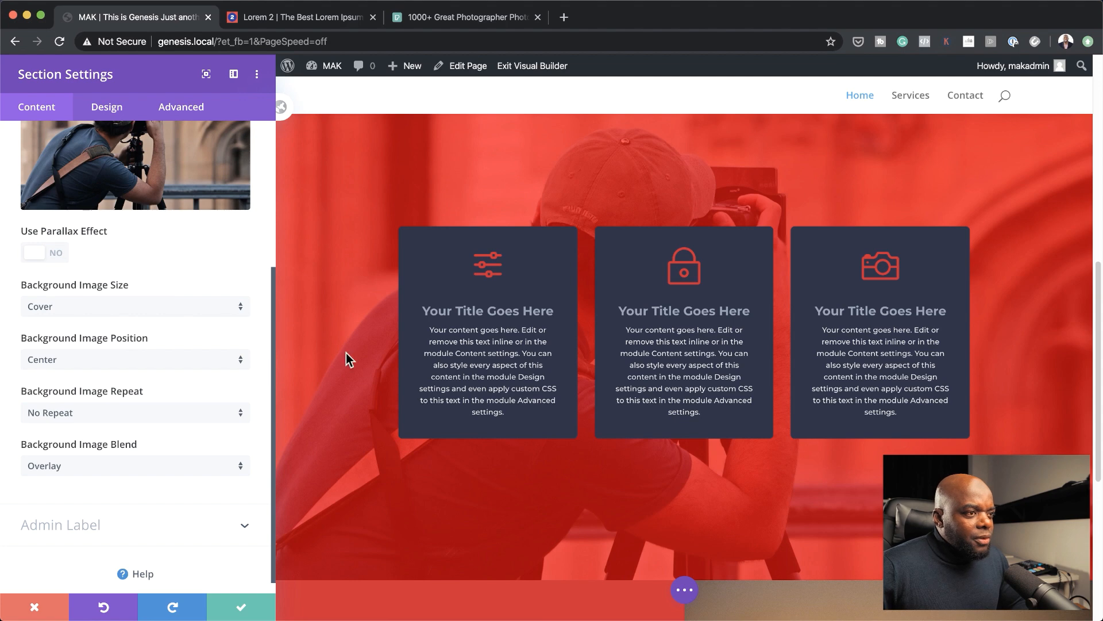
- Examine how the tinted three-card section looks next to the sections above and below it
scroll(441, 397, up, 3)
scroll(442, 401, down, 1)
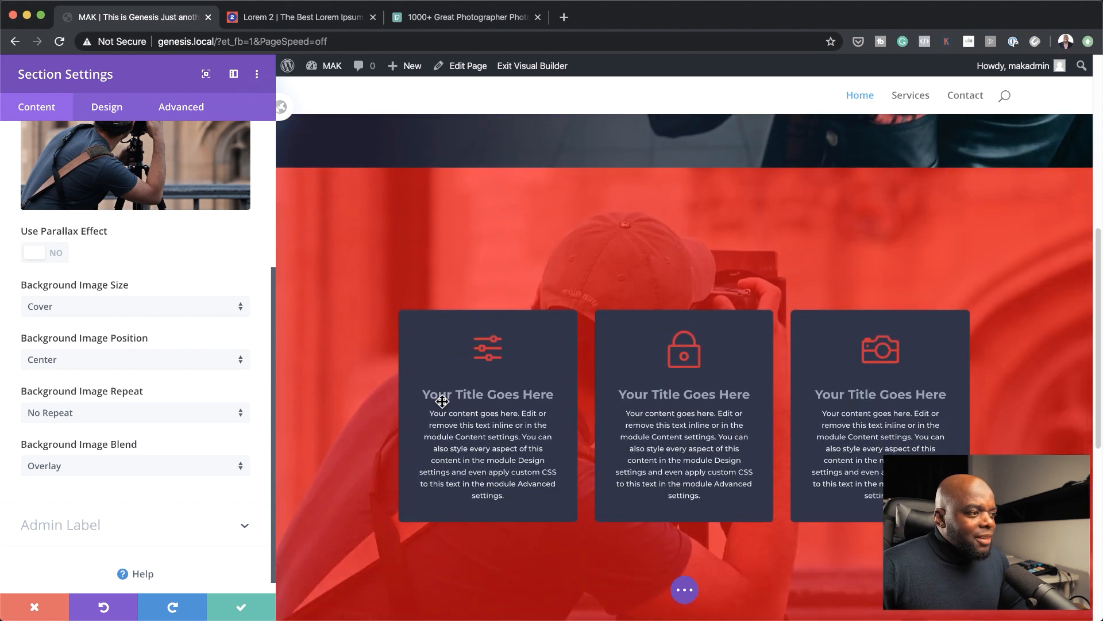
scroll(164, 290, up, 1)
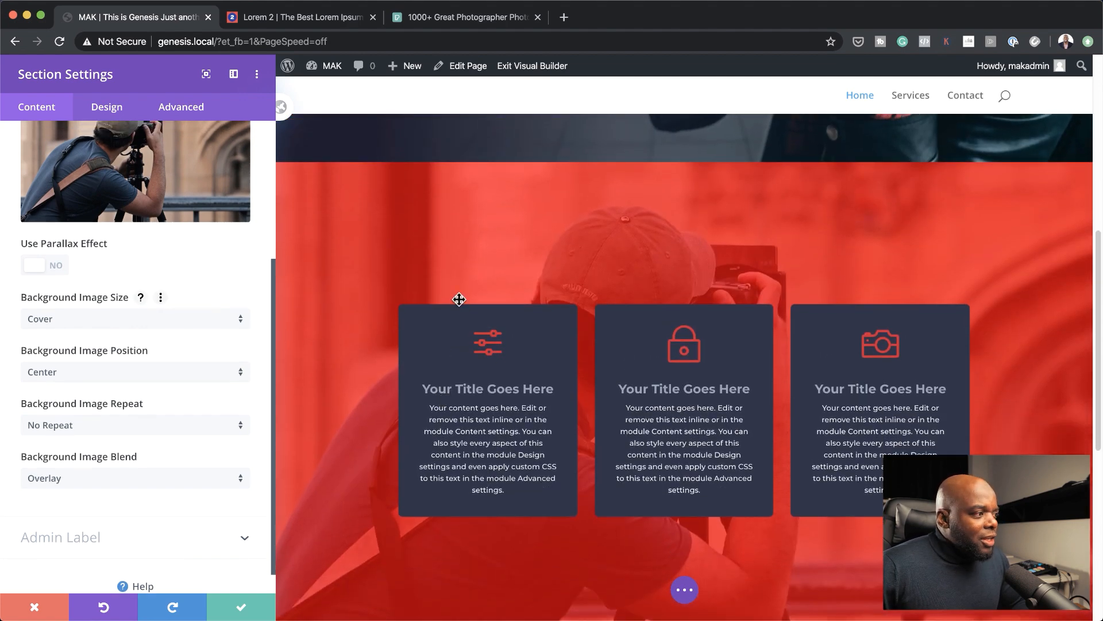
scroll(801, 475, down, 3)
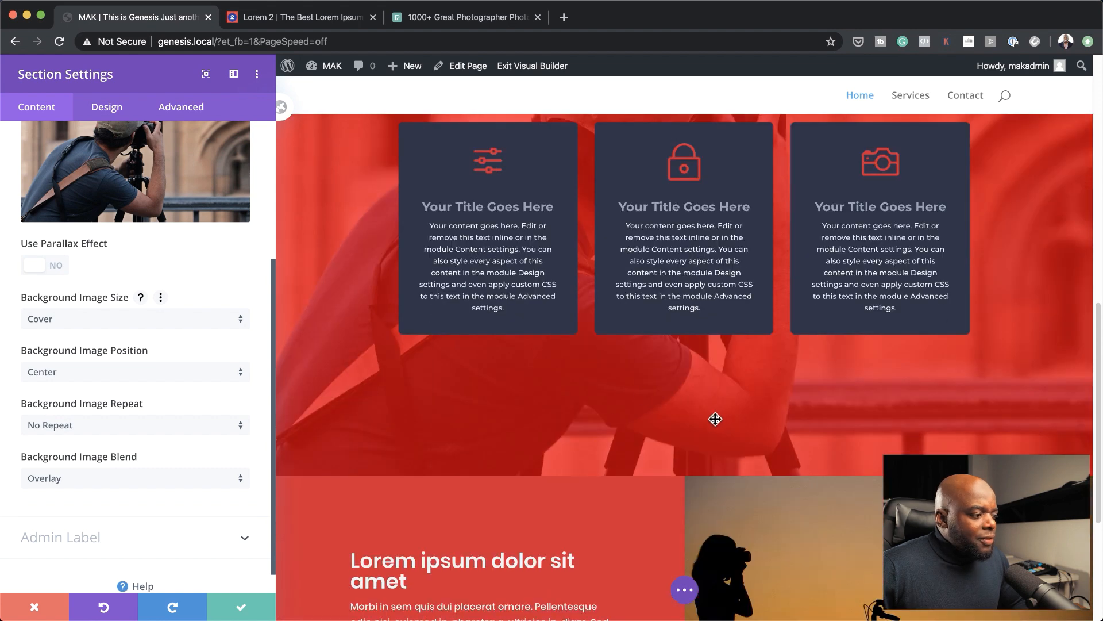
scroll(702, 424, down, 2)
scroll(701, 424, up, 4)
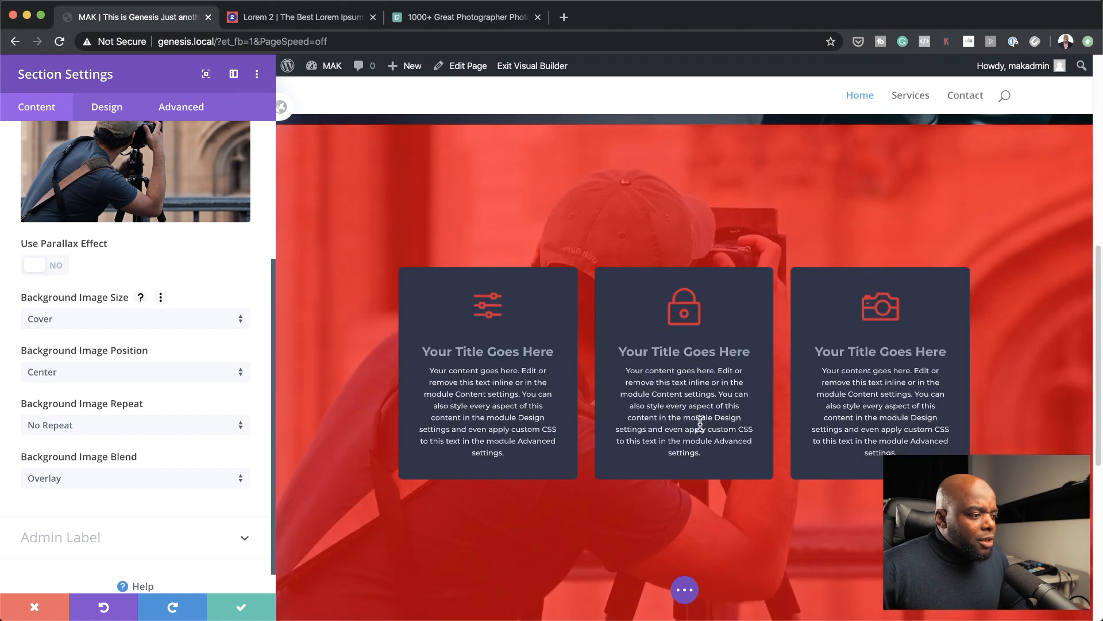
scroll(700, 424, down, 3)
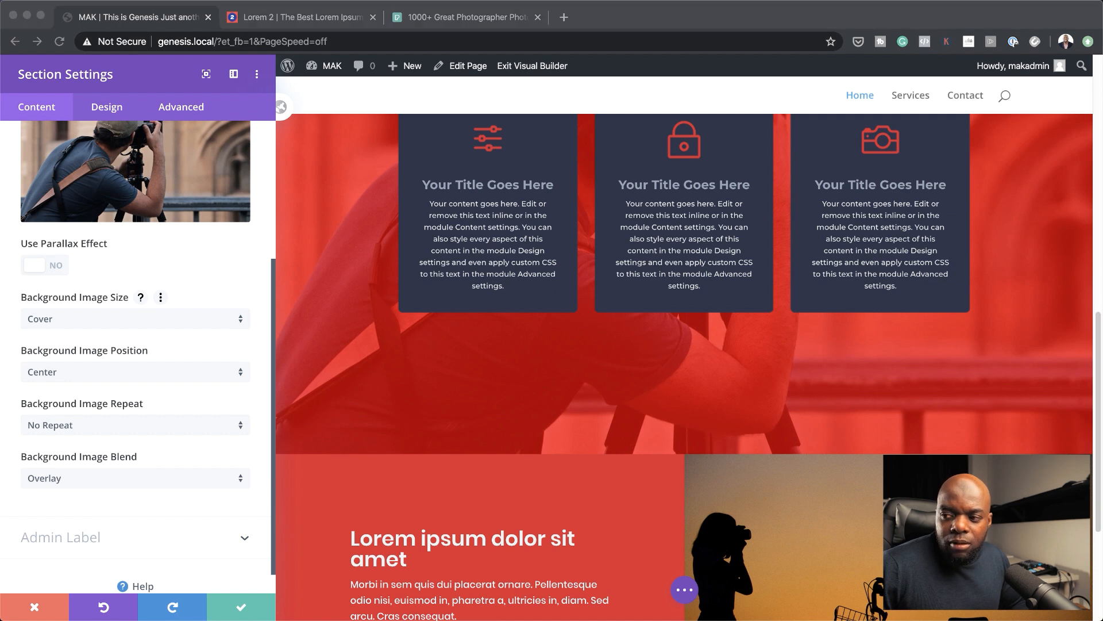
- Change the background color of the three-card section to #EDF2F4
scroll(238, 373, up, 1)
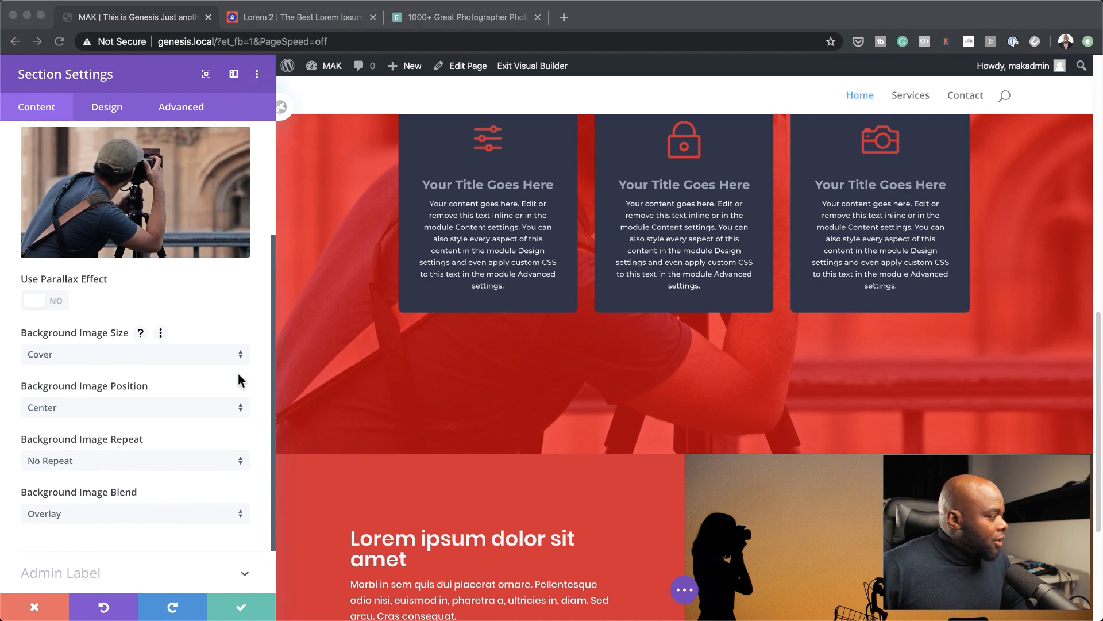
scroll(216, 307, up, 5)
click(47, 273)
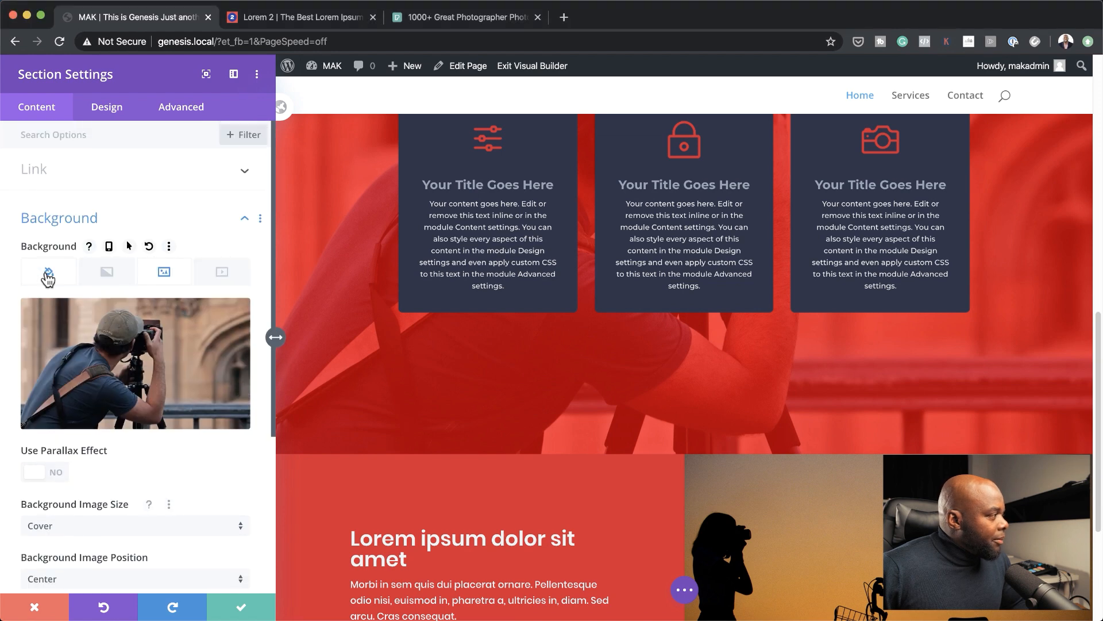
click(112, 352)
drag(179, 318, 214, 318)
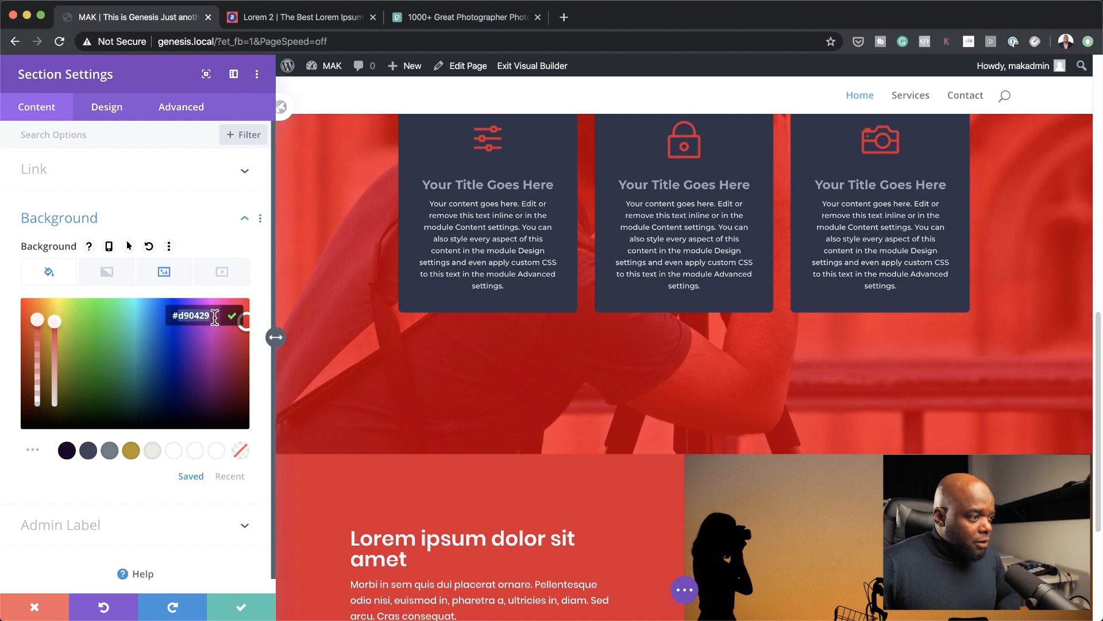
text(EDF2F4)
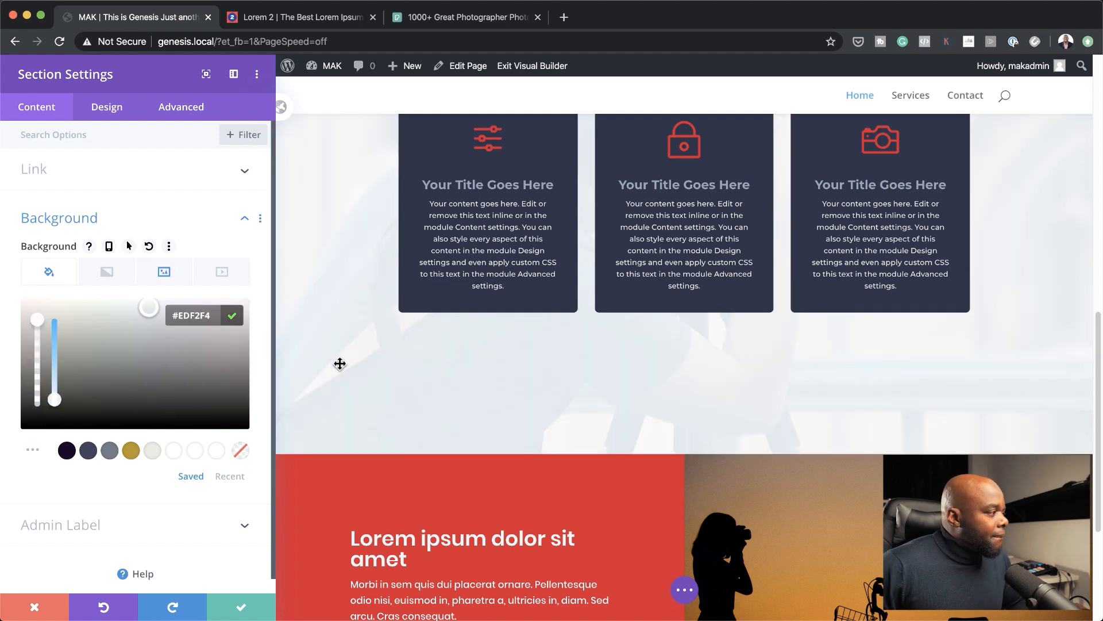
- Lower the opacity of the section's background color to 0.82 and save the section settings
scroll(339, 363, up, 2)
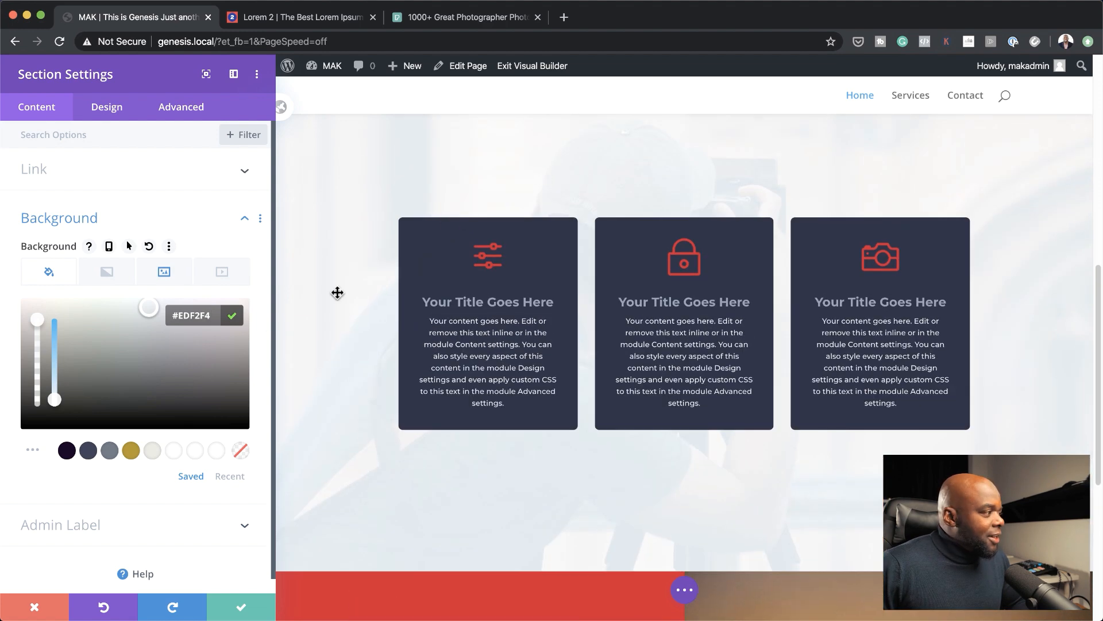
drag(37, 320, 41, 343)
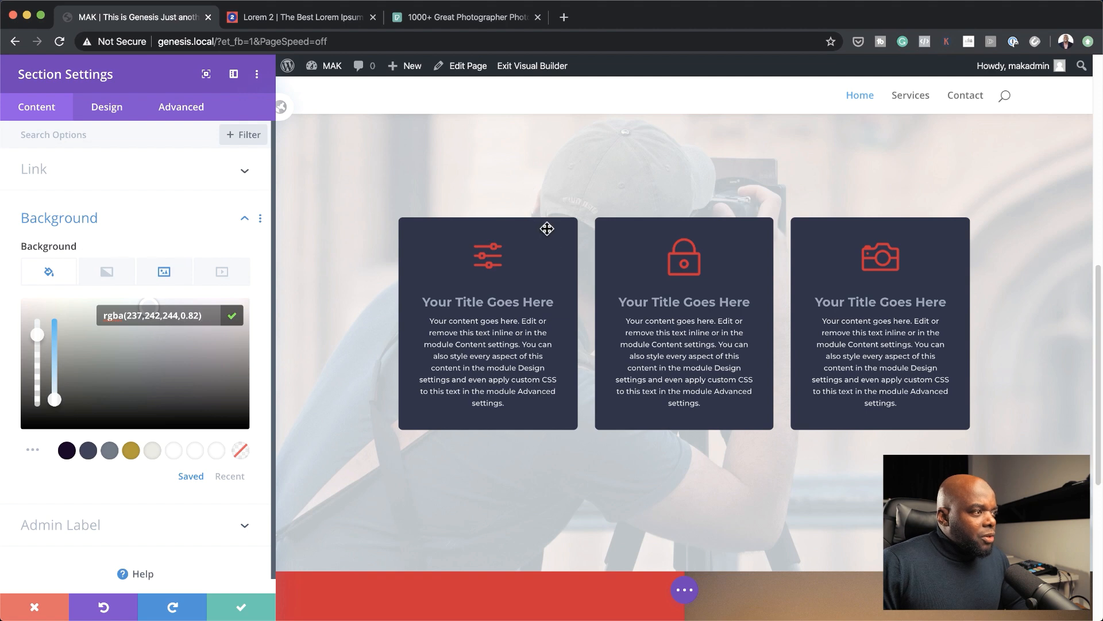
click(242, 607)
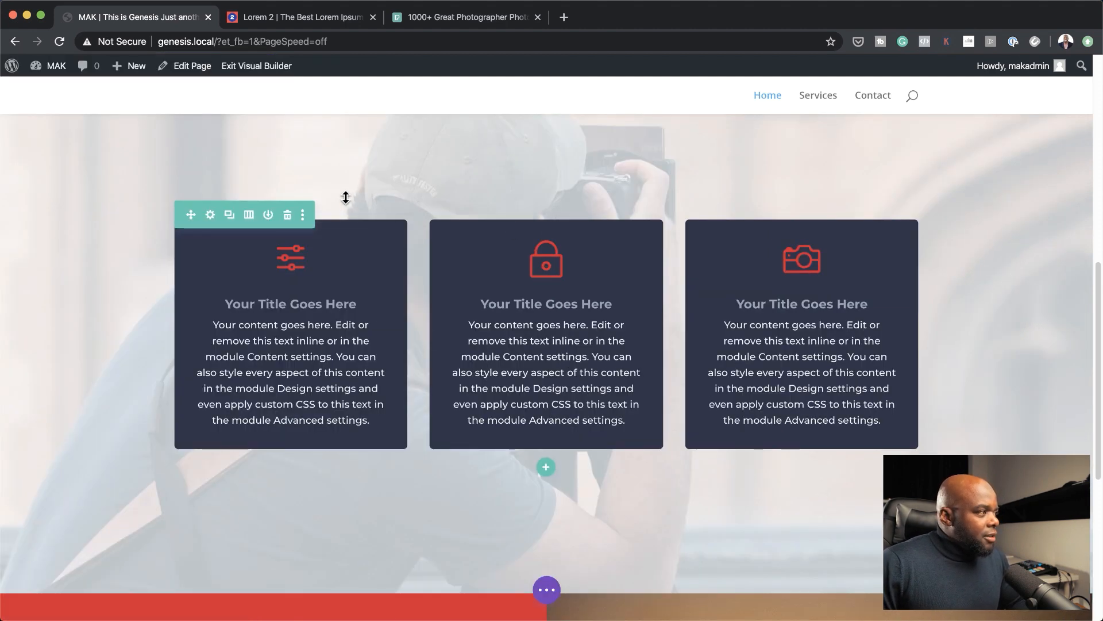
- Increase the top margin of the row holding the three cards directly on the page
drag(343, 194, 347, 260)
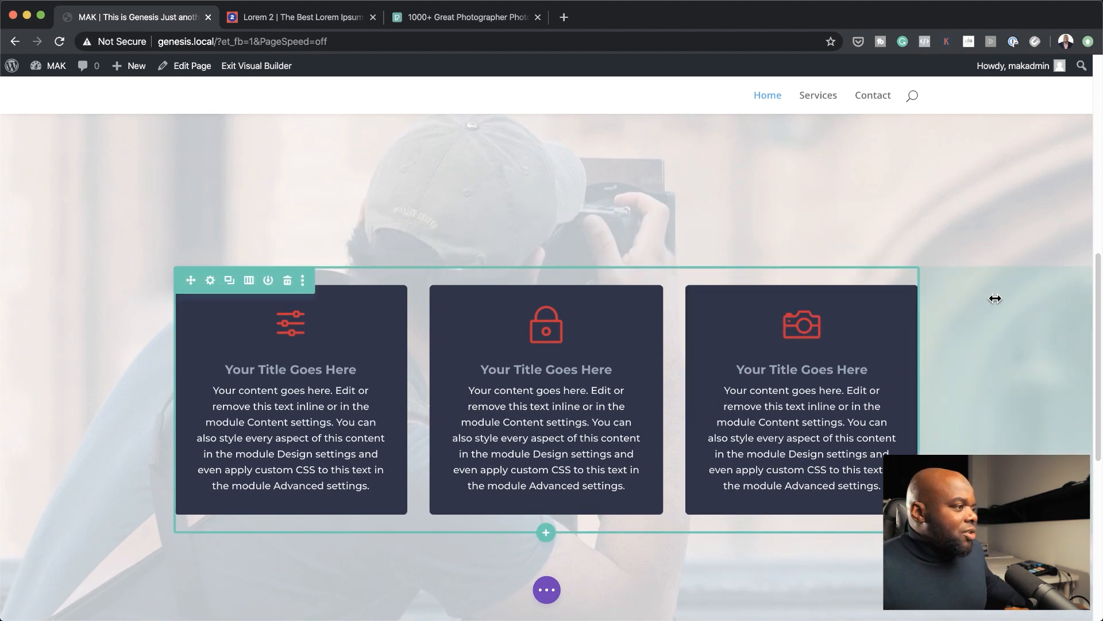
scroll(996, 297, down, 2)
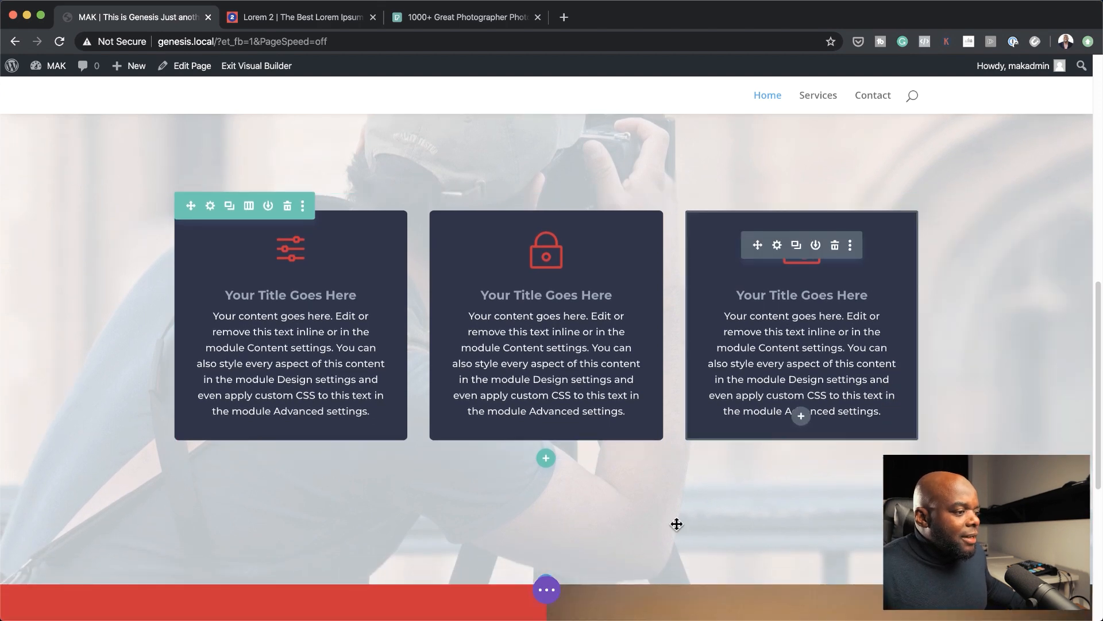
- Review the whole page design, from the photographer header down to the red text and photo section and footer
scroll(1048, 401, up, 8)
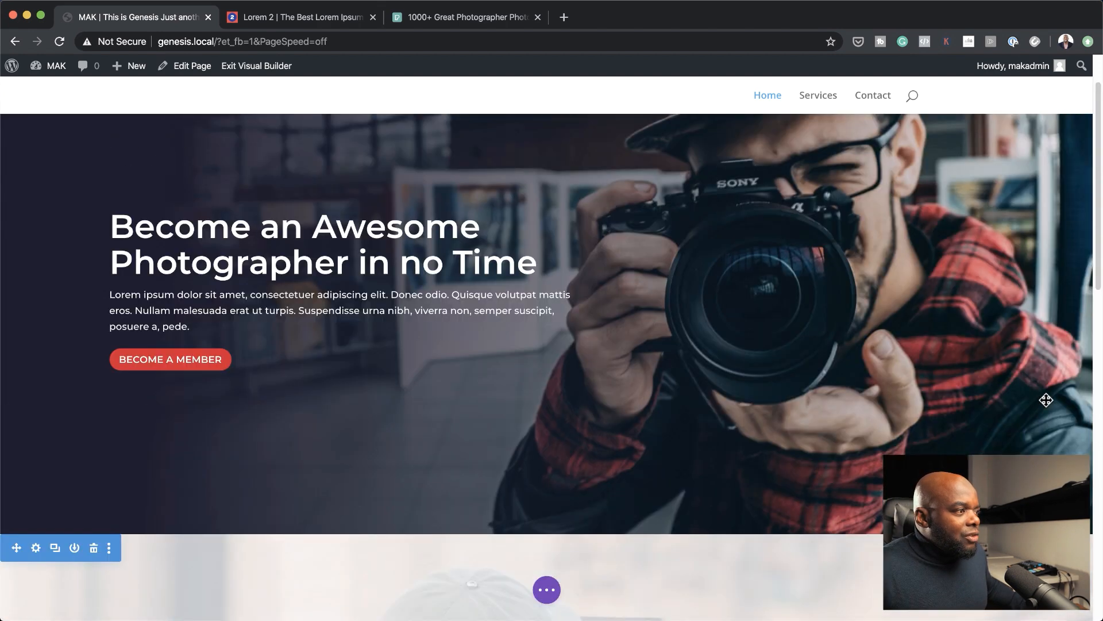
scroll(1046, 400, up, 2)
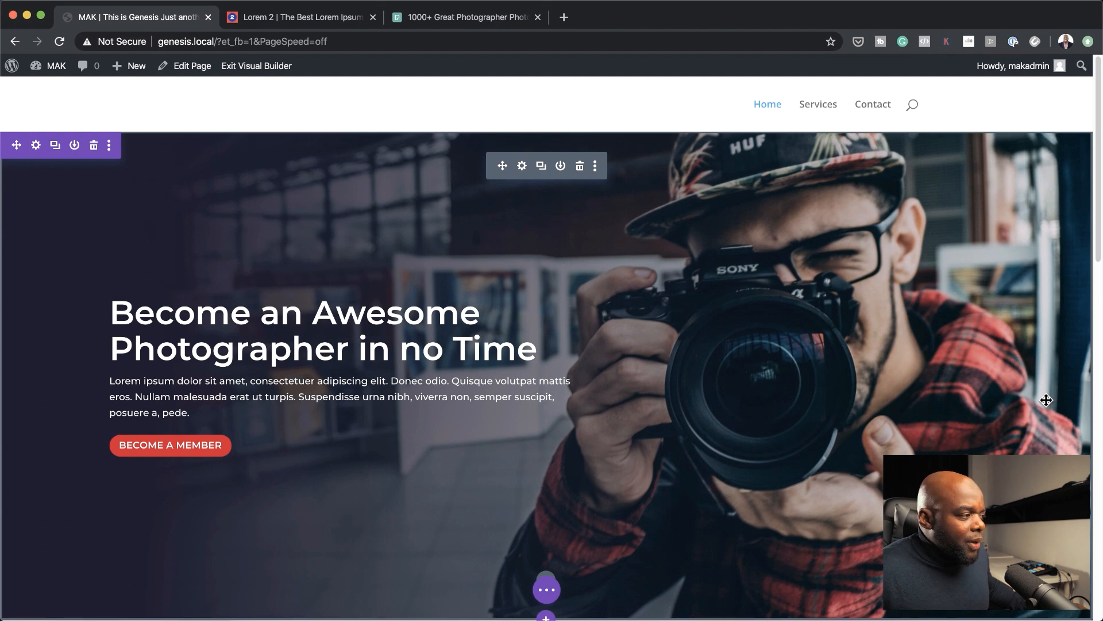
scroll(1046, 401, down, 10)
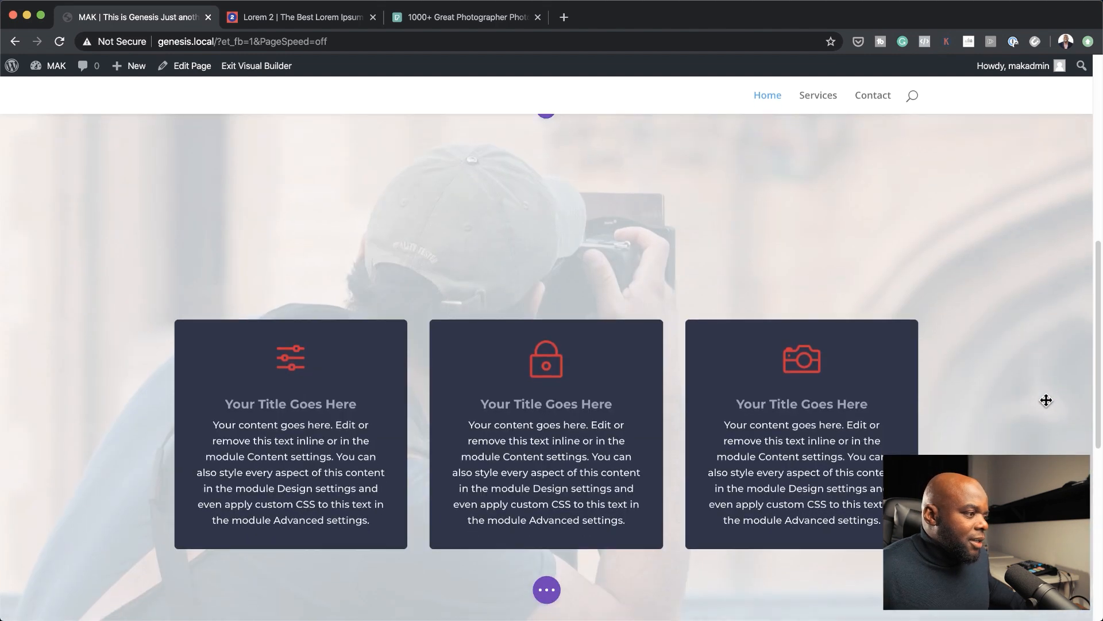
scroll(1046, 400, down, 10)
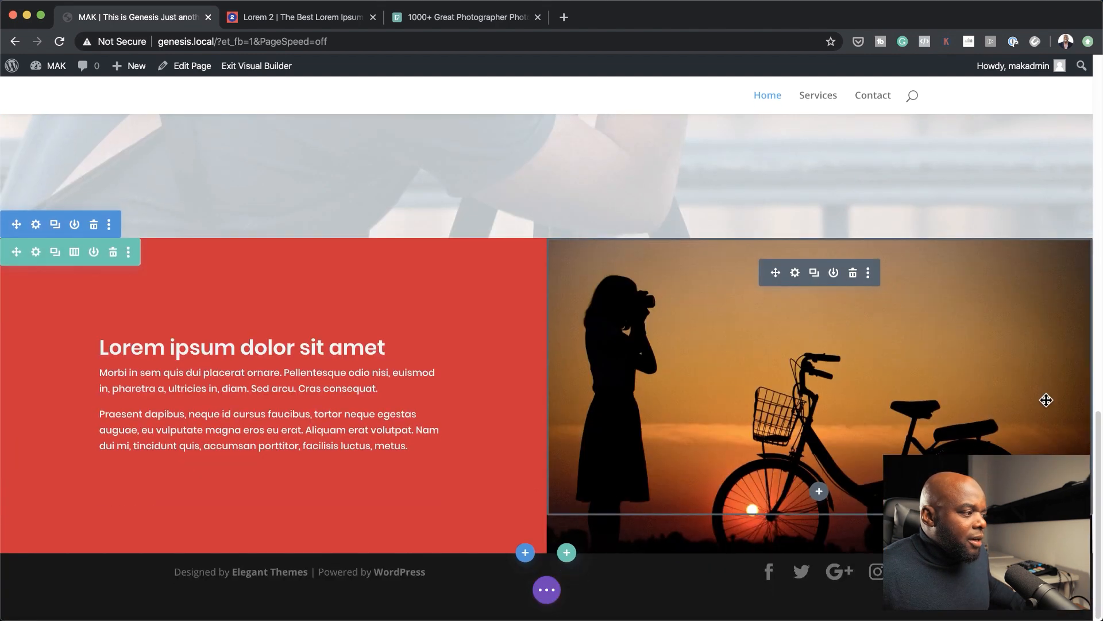
scroll(1046, 399, up, 15)
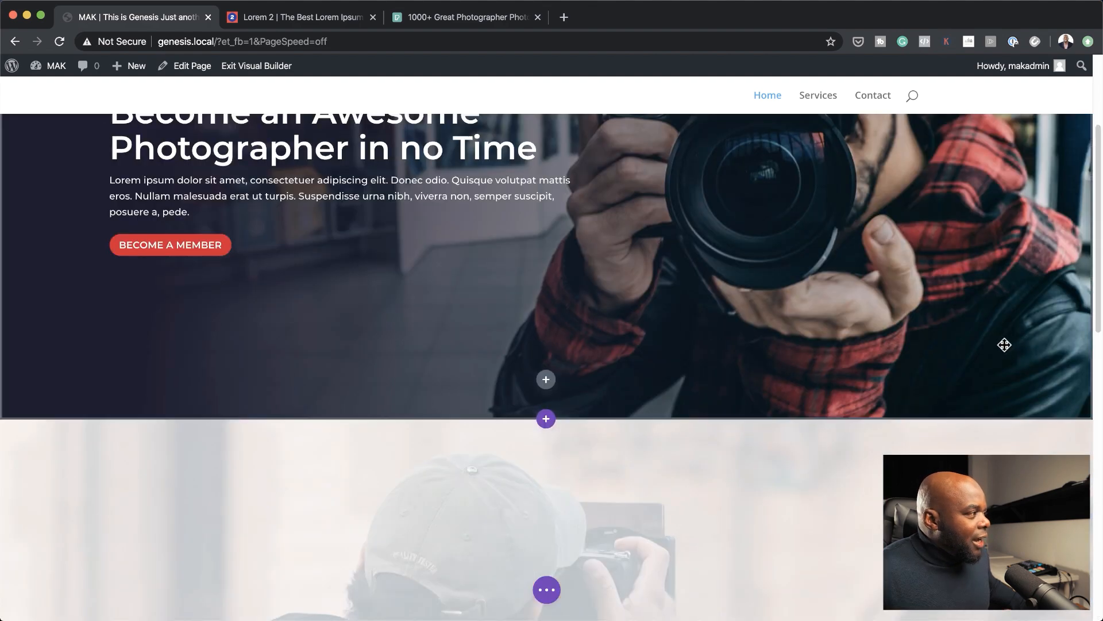
scroll(1006, 344, up, 5)
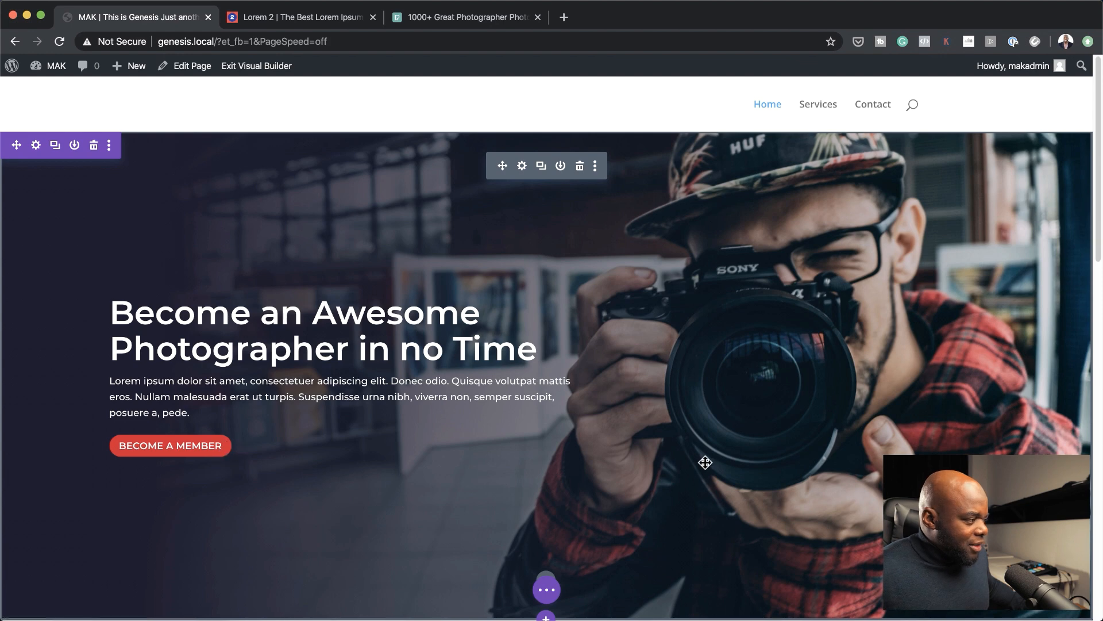
scroll(706, 462, down, 3)
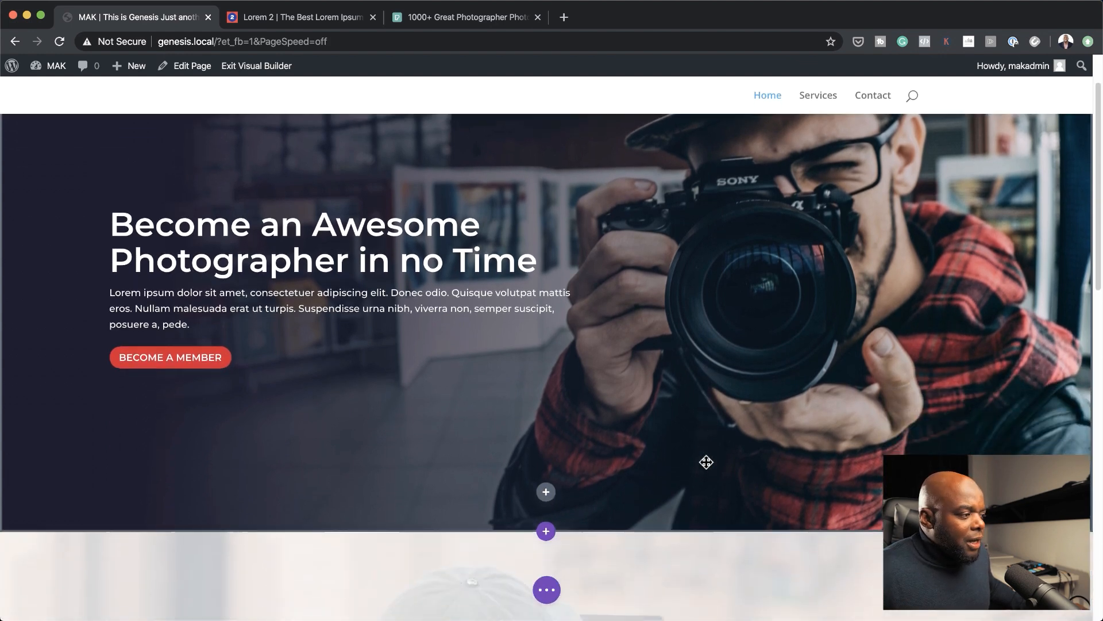
scroll(707, 460, down, 5)
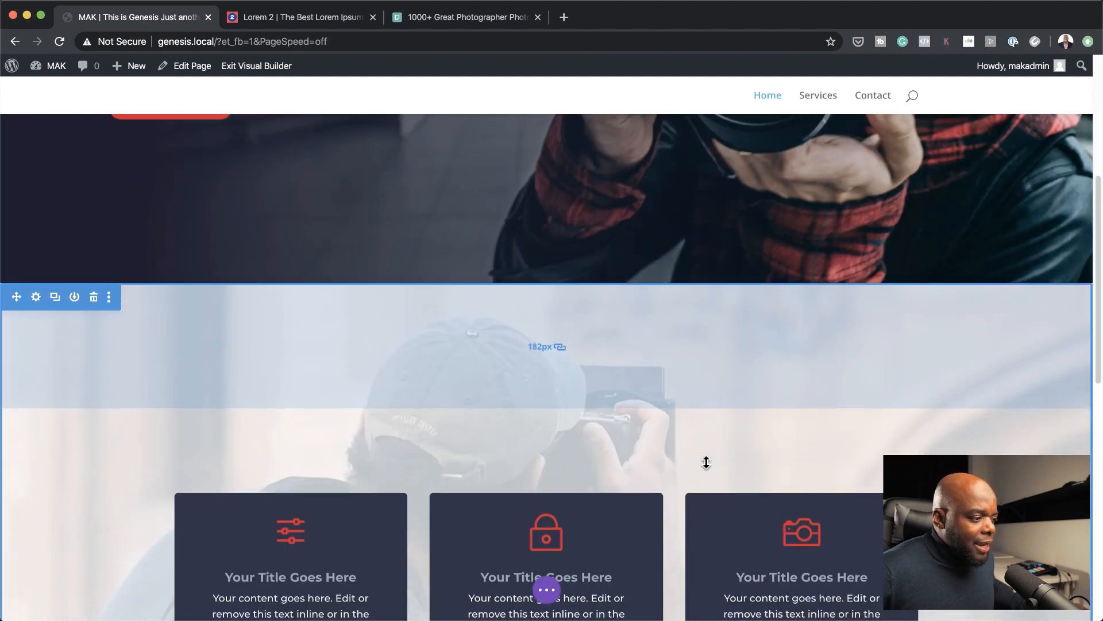
- Preview the three-card section at tablet width, and set its linked top and bottom padding for tablet to 16px
scroll(713, 458, down, 5)
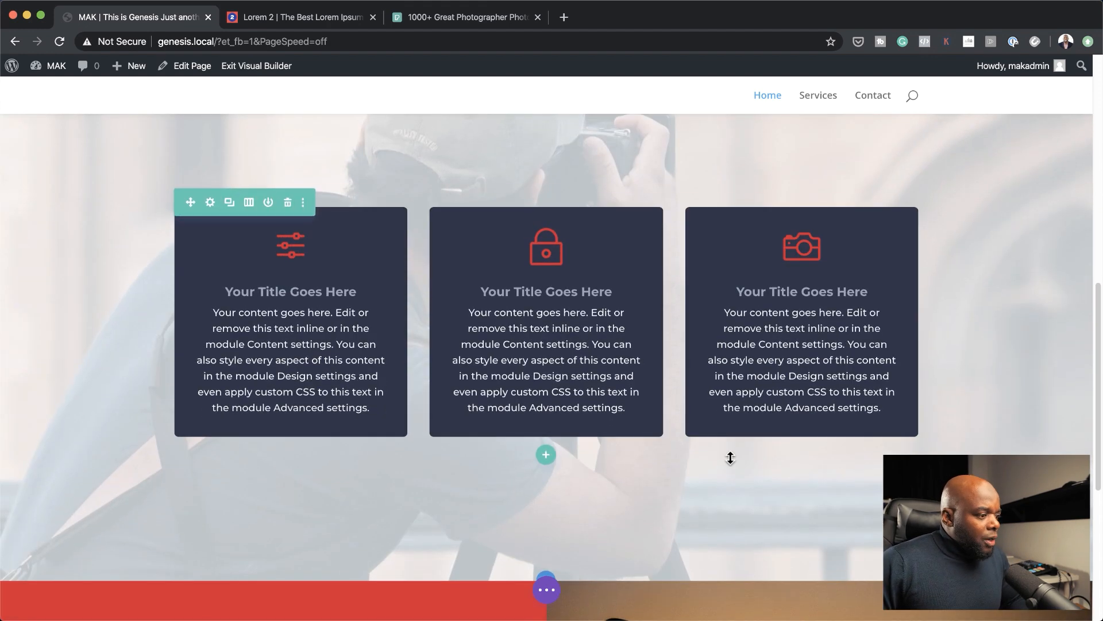
click(549, 590)
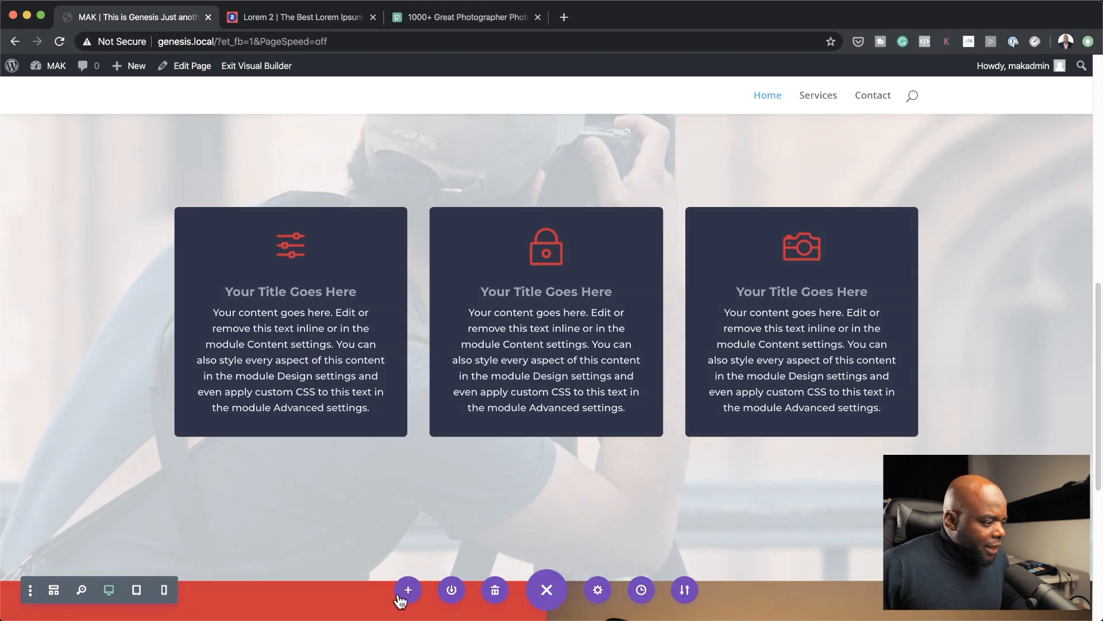
click(137, 590)
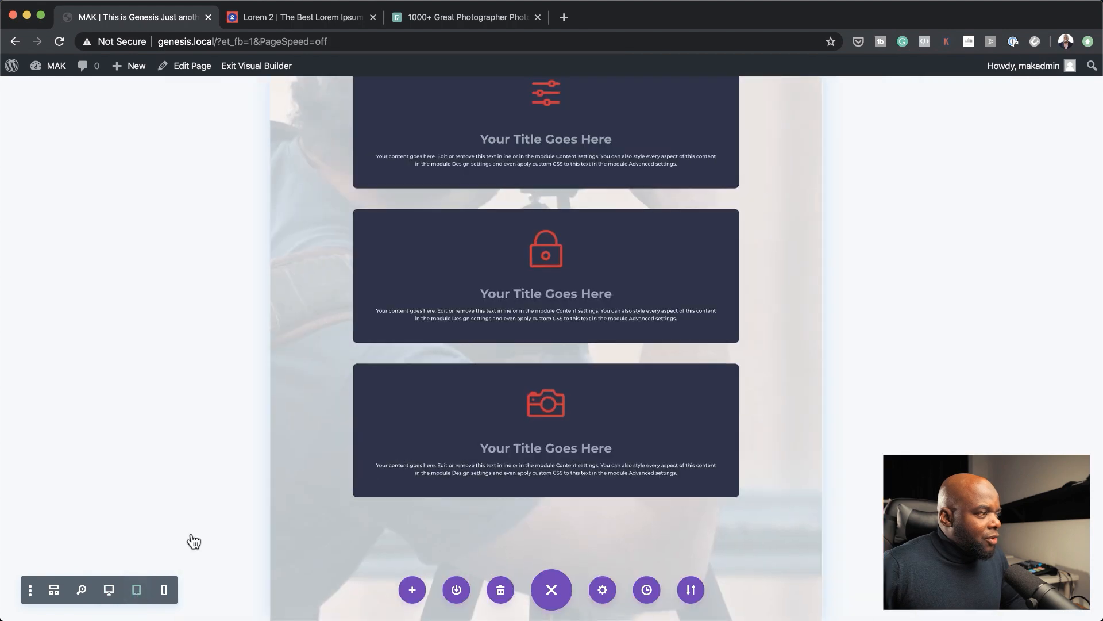
scroll(787, 435, up, 5)
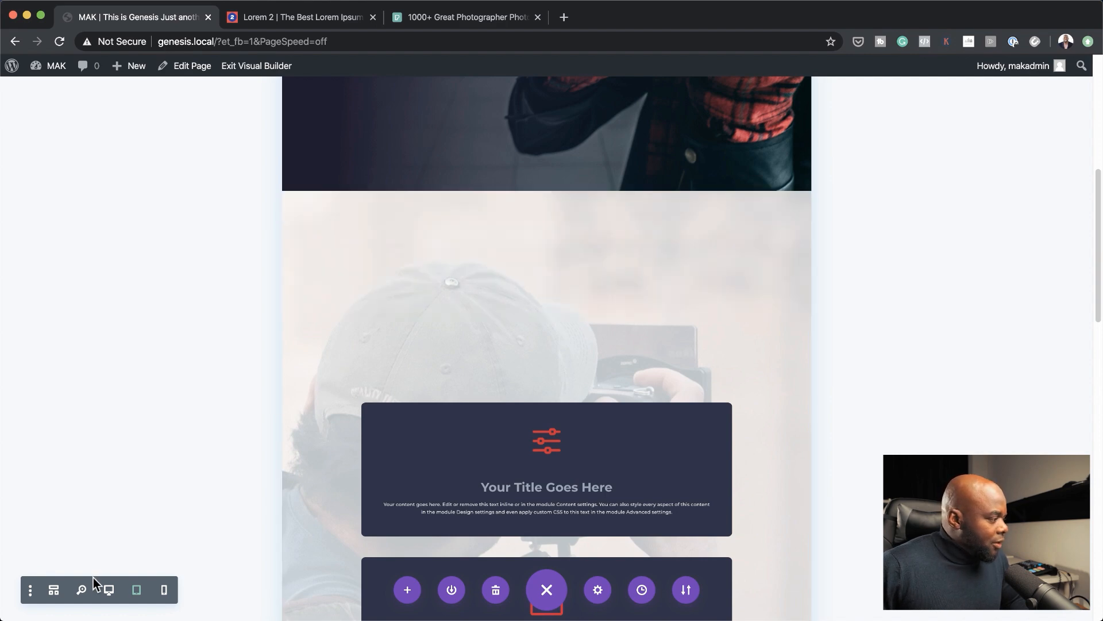
click(108, 591)
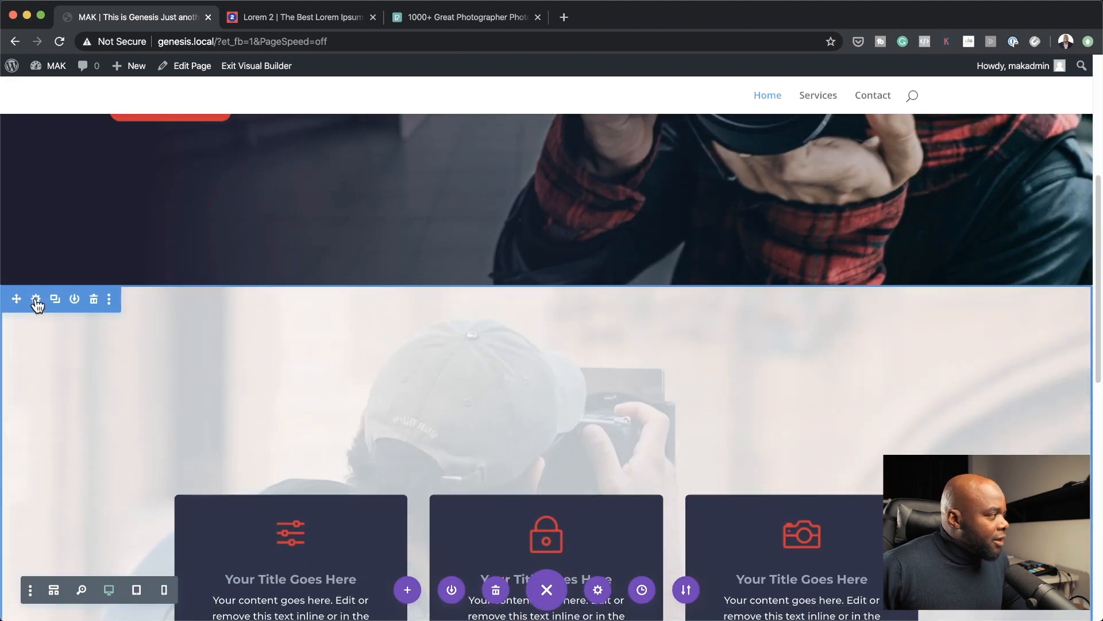
click(37, 300)
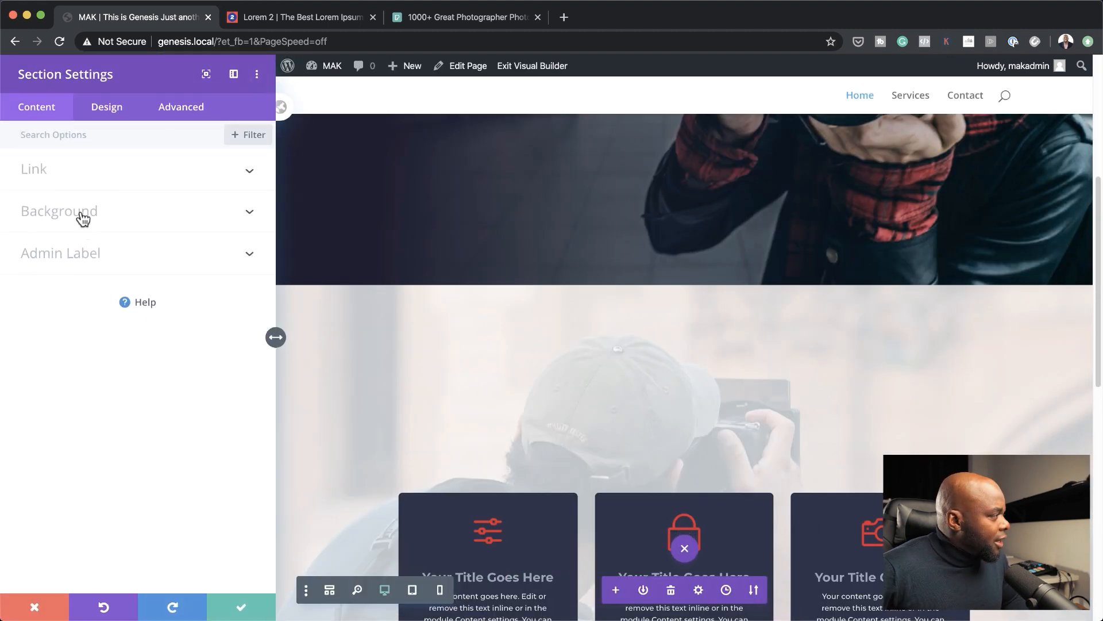
click(109, 110)
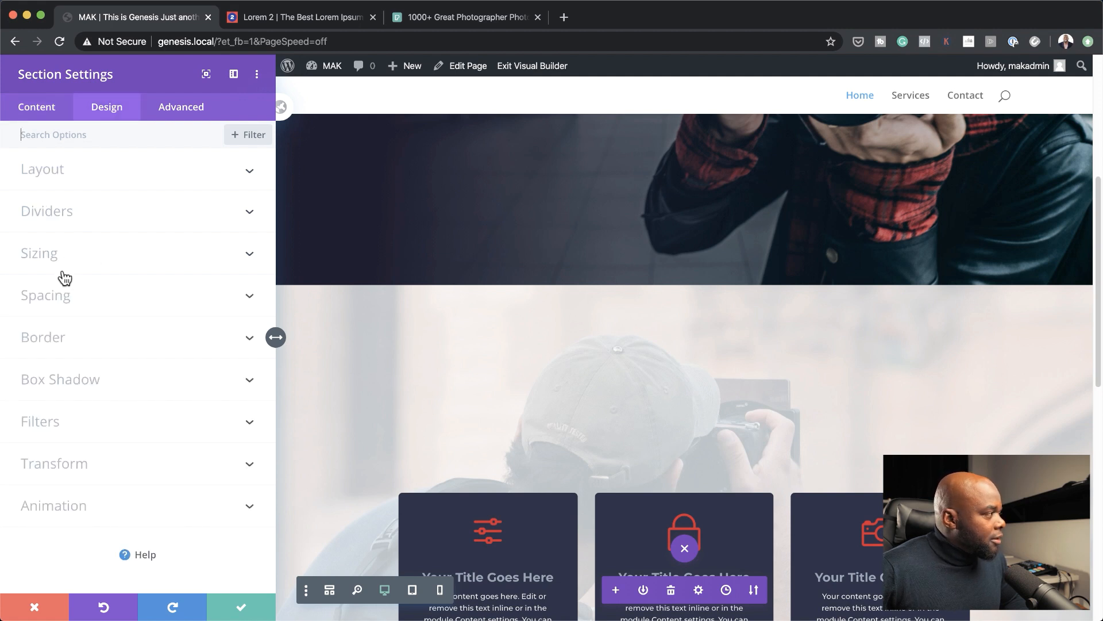
click(61, 295)
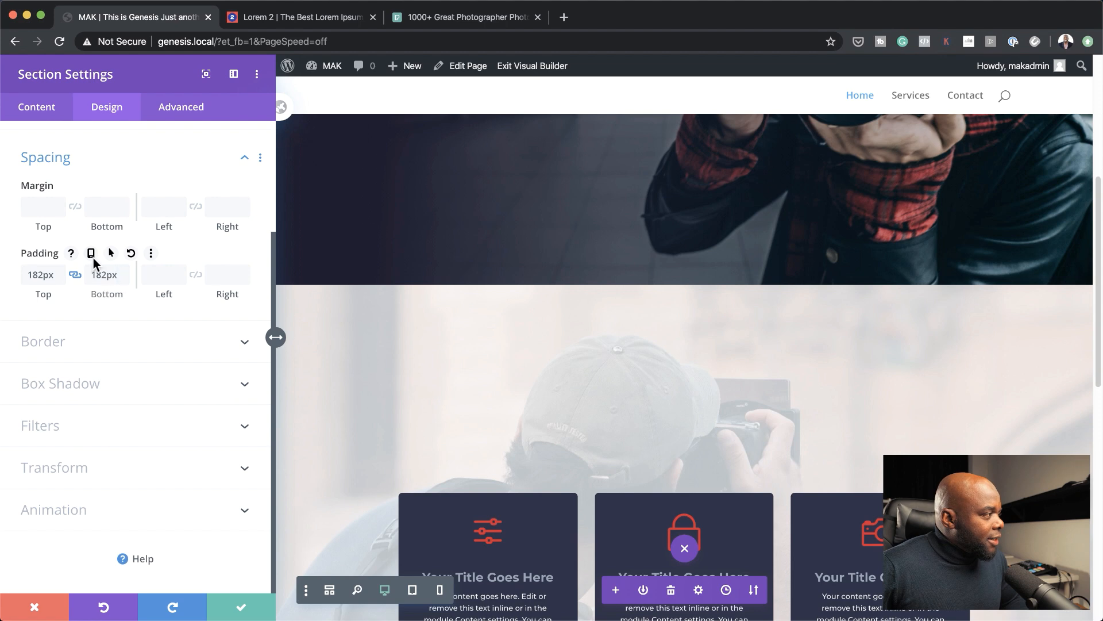
click(91, 254)
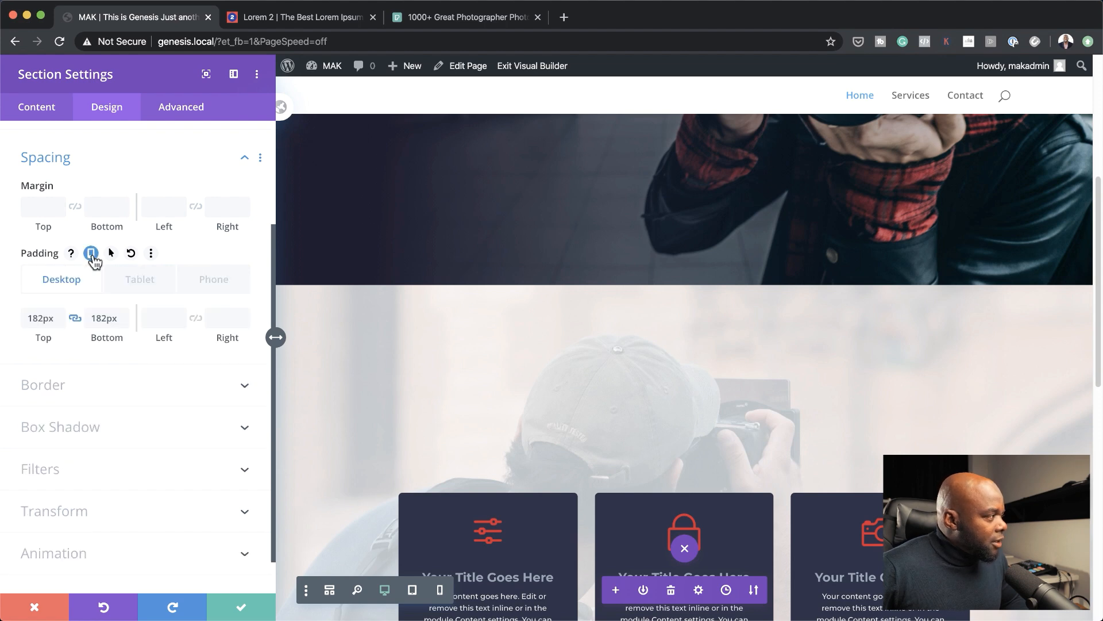
click(160, 291)
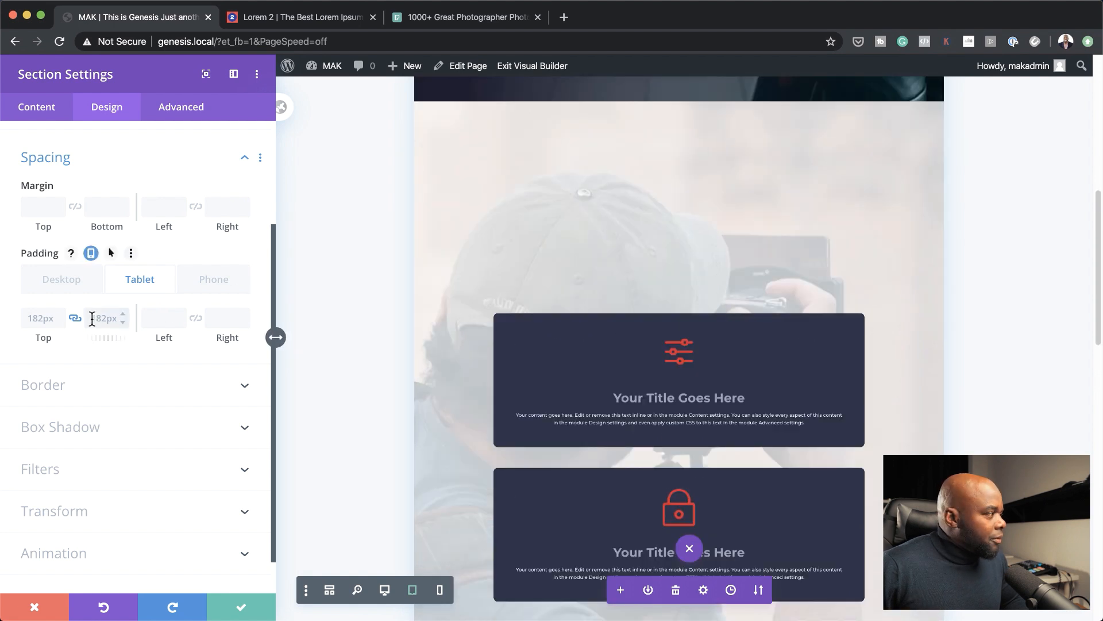
drag(108, 338, 19, 362)
drag(103, 338, 36, 371)
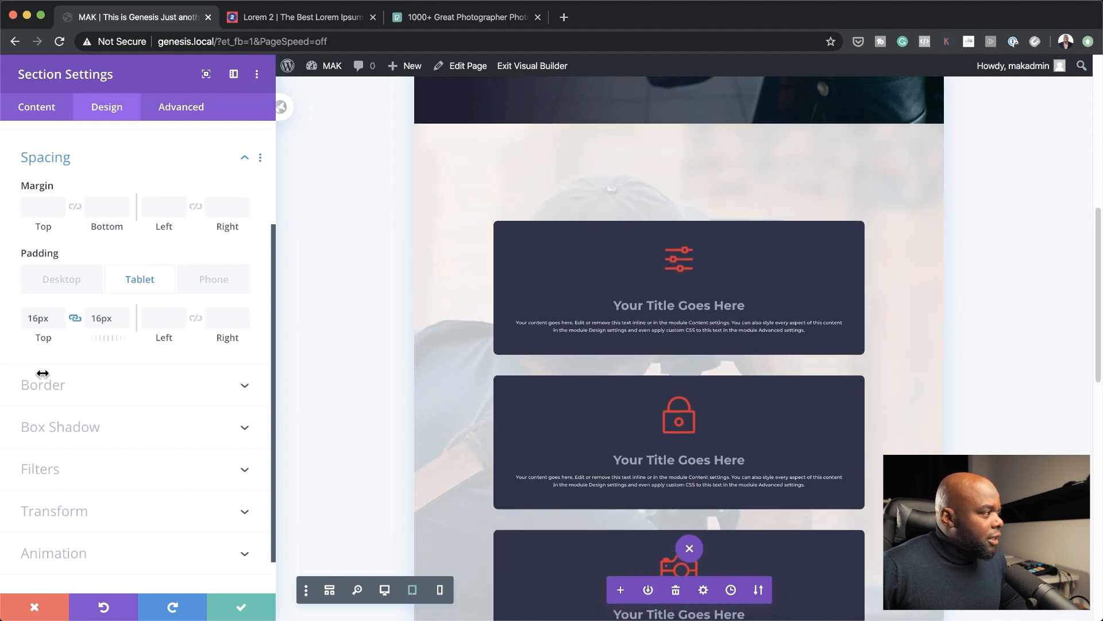
- Check the page layout with the new padding at phone, desktop and tablet widths, and save the section settings
click(208, 287)
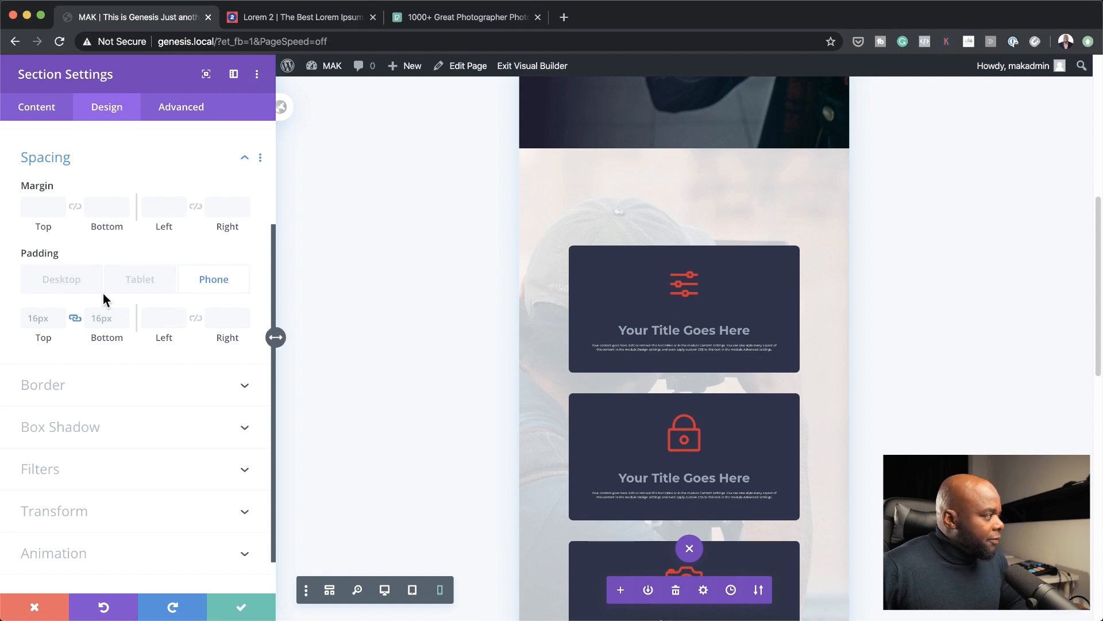
click(65, 282)
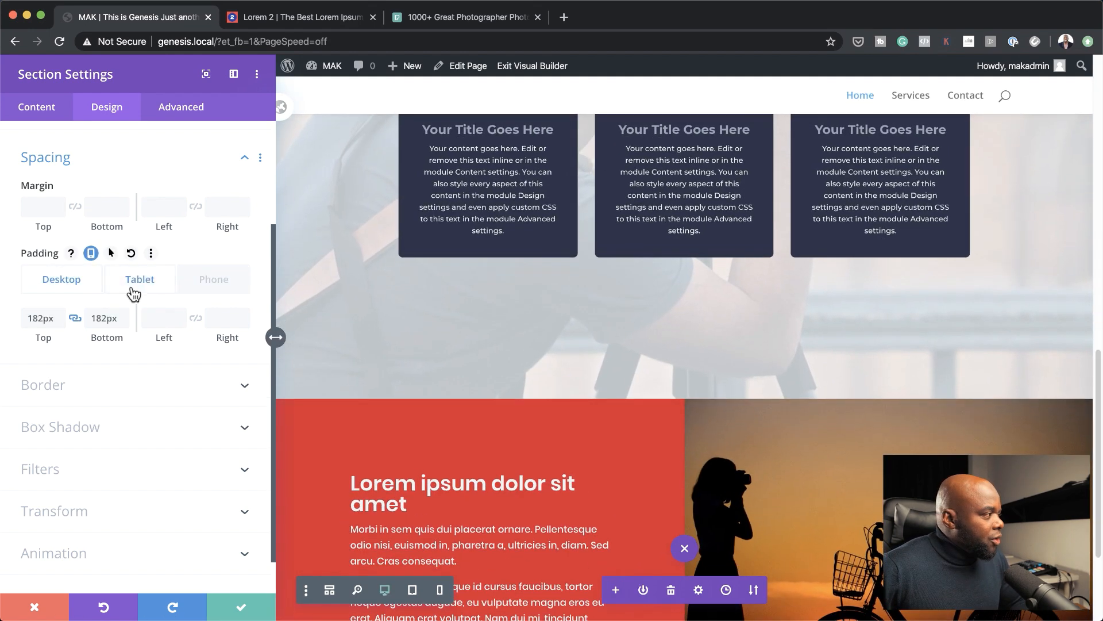
click(412, 590)
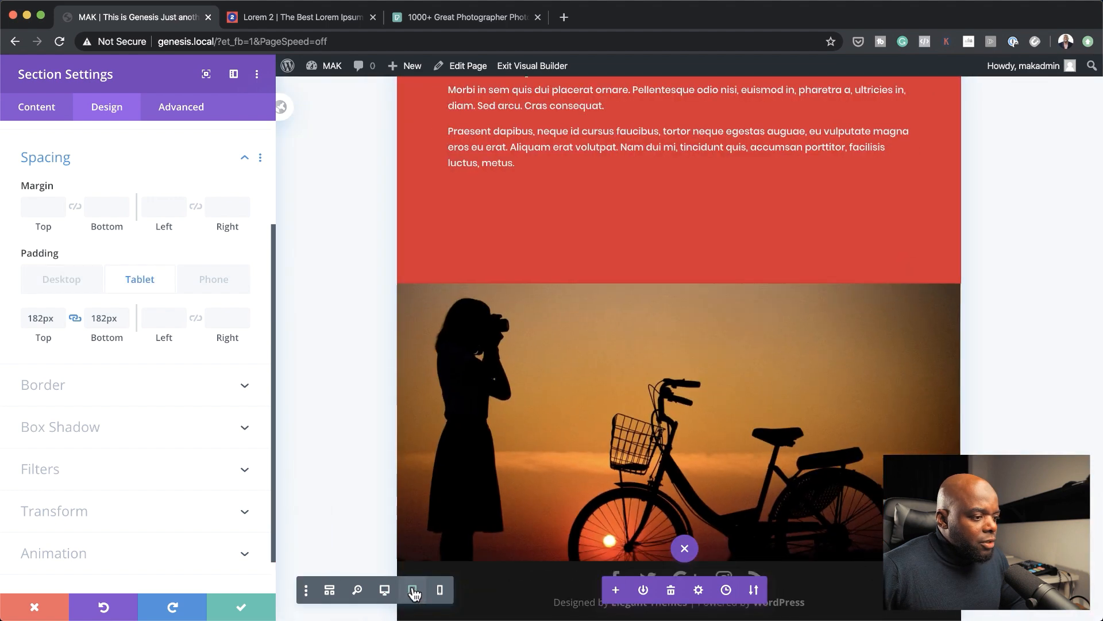
scroll(667, 396, up, 5)
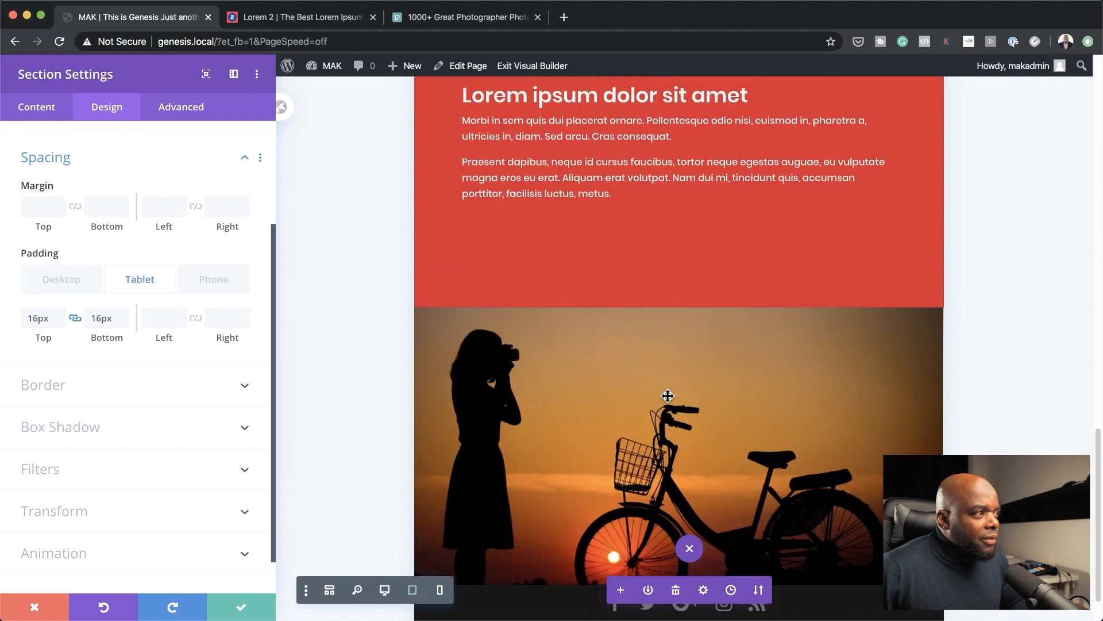
scroll(681, 375, up, 12)
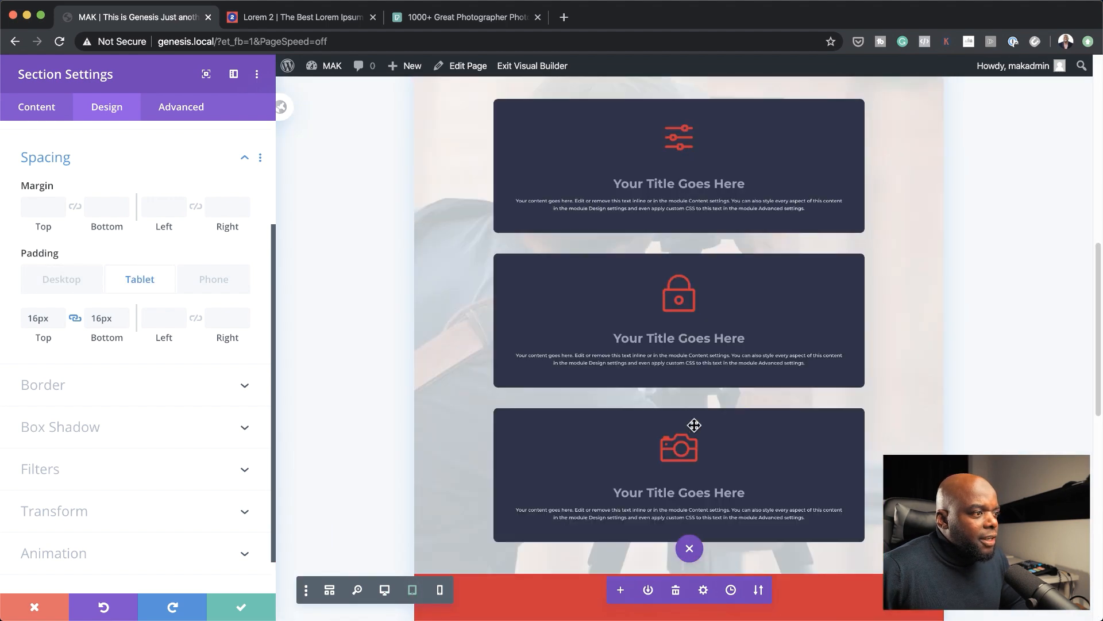
scroll(807, 401, up, 10)
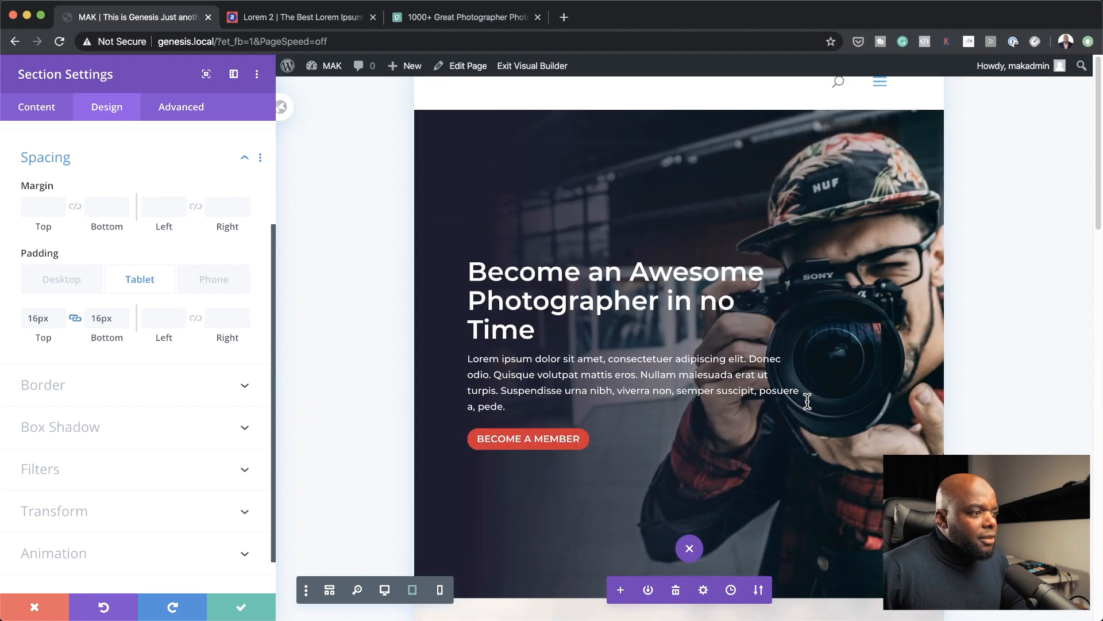
scroll(807, 401, down, 9)
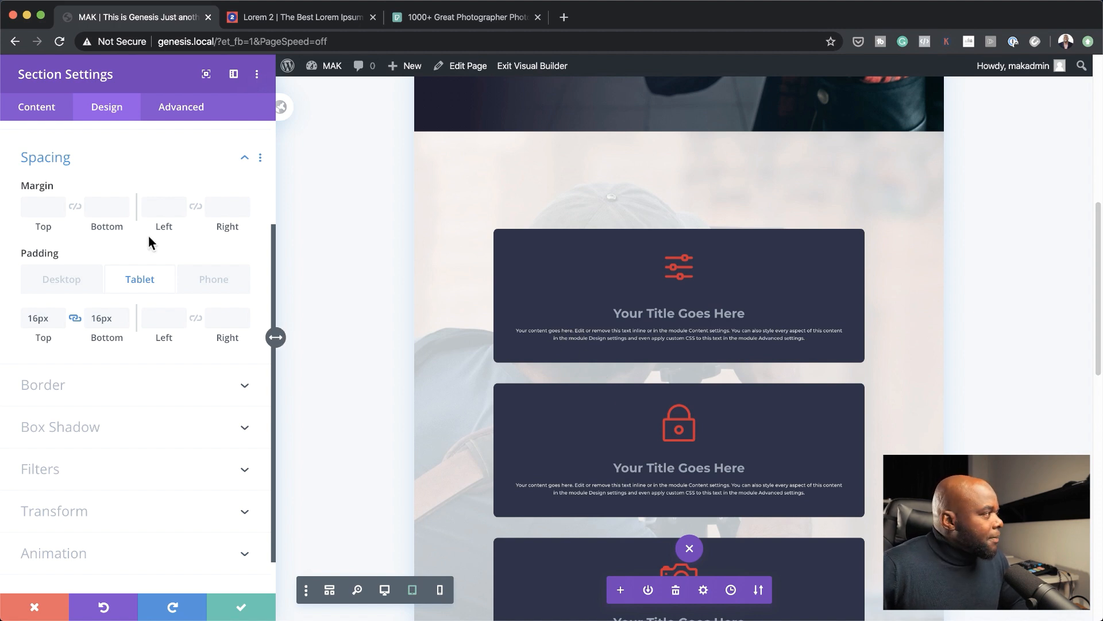
click(49, 111)
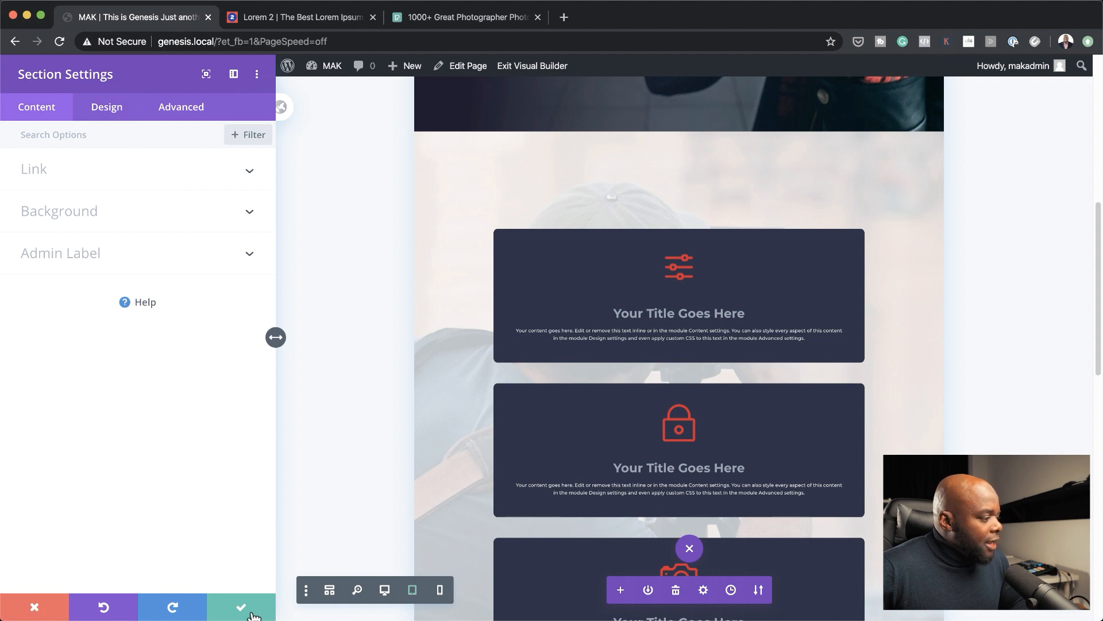
click(242, 608)
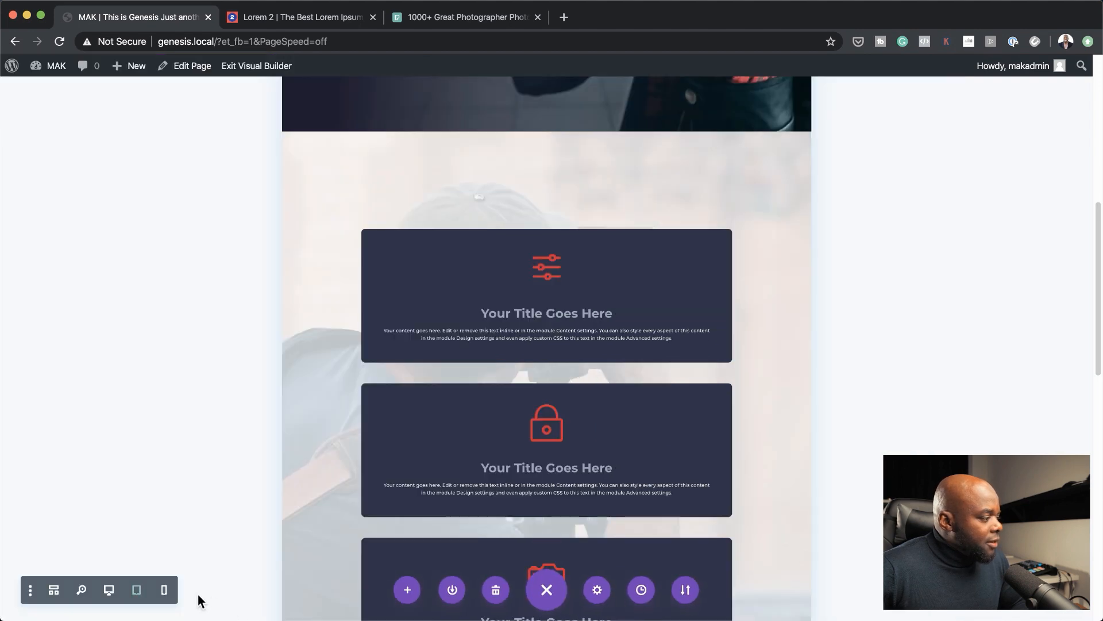
- Return to the desktop view, select all three cards together and open their shared design settings
click(109, 590)
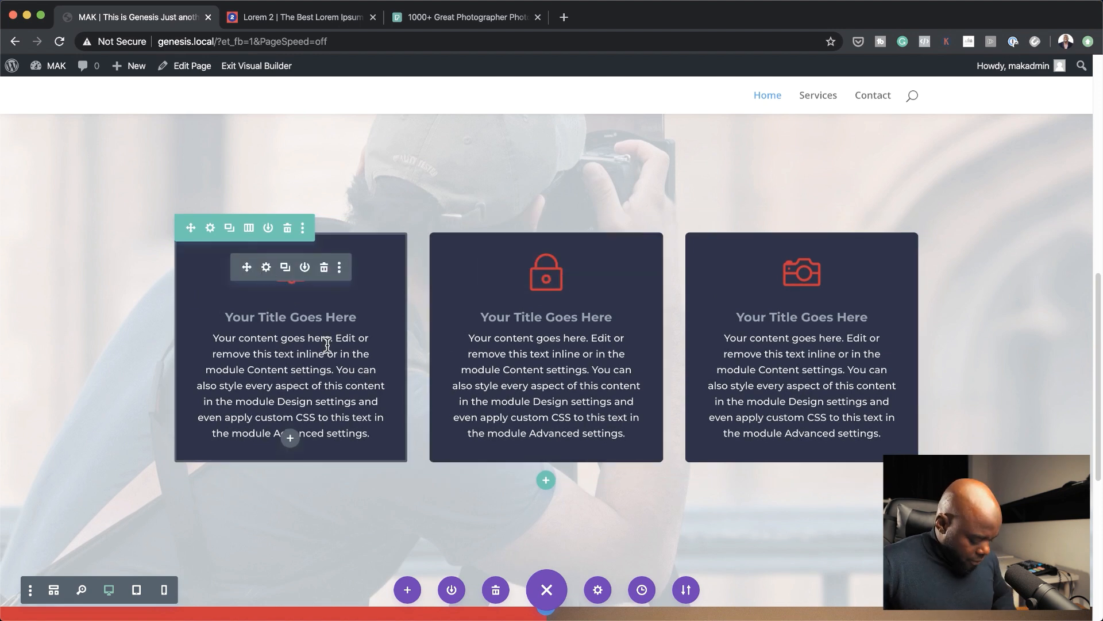
super+click(506, 343)
super+click(345, 336)
super+click(741, 350)
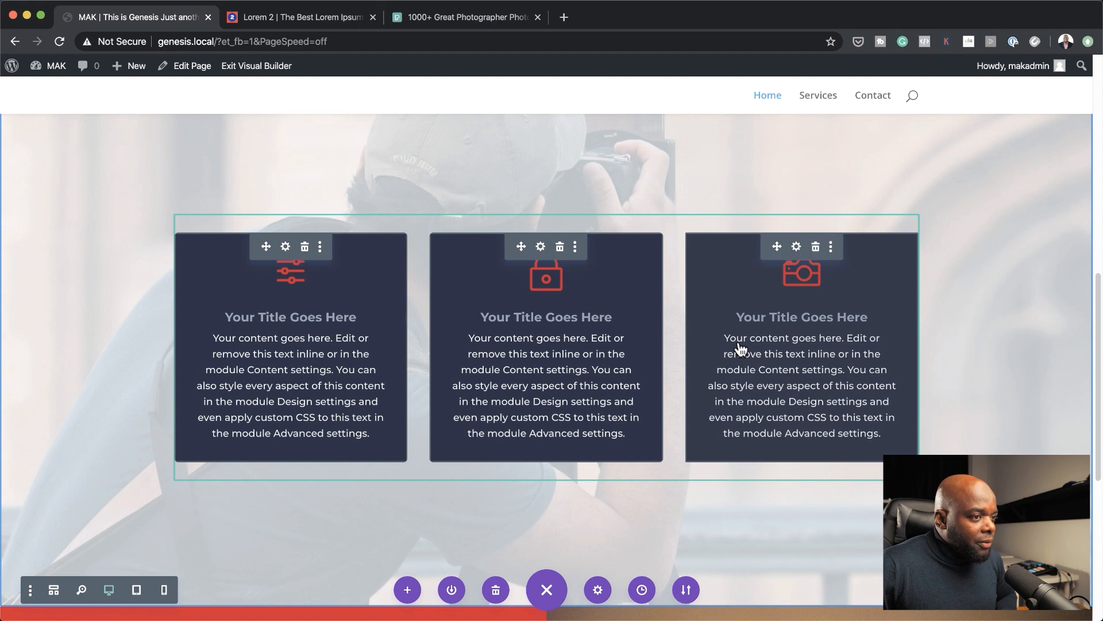
click(286, 247)
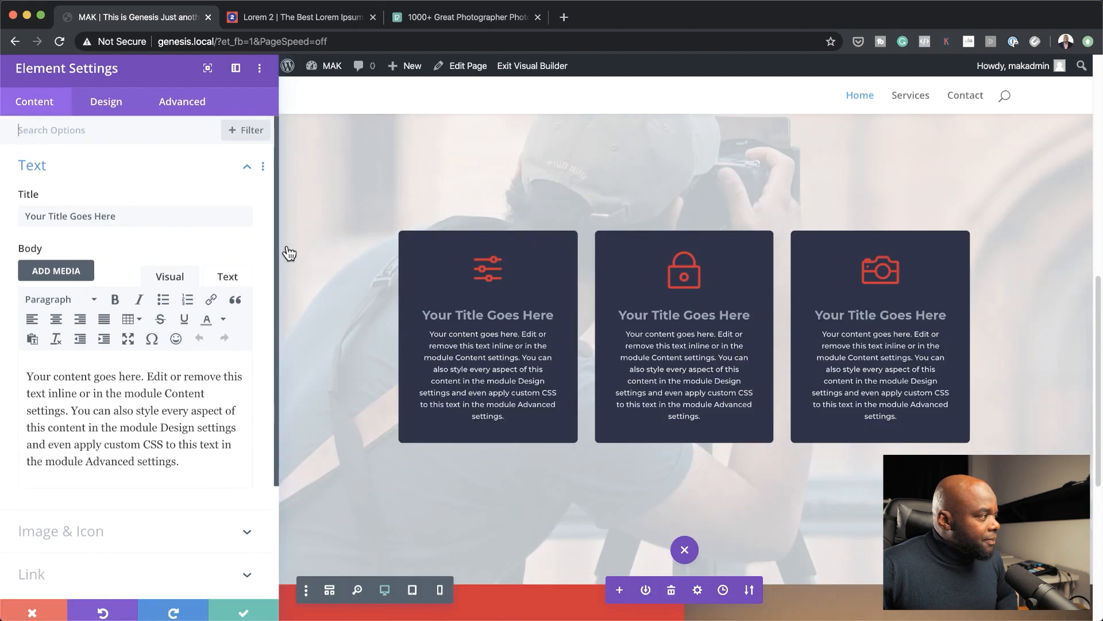
click(110, 109)
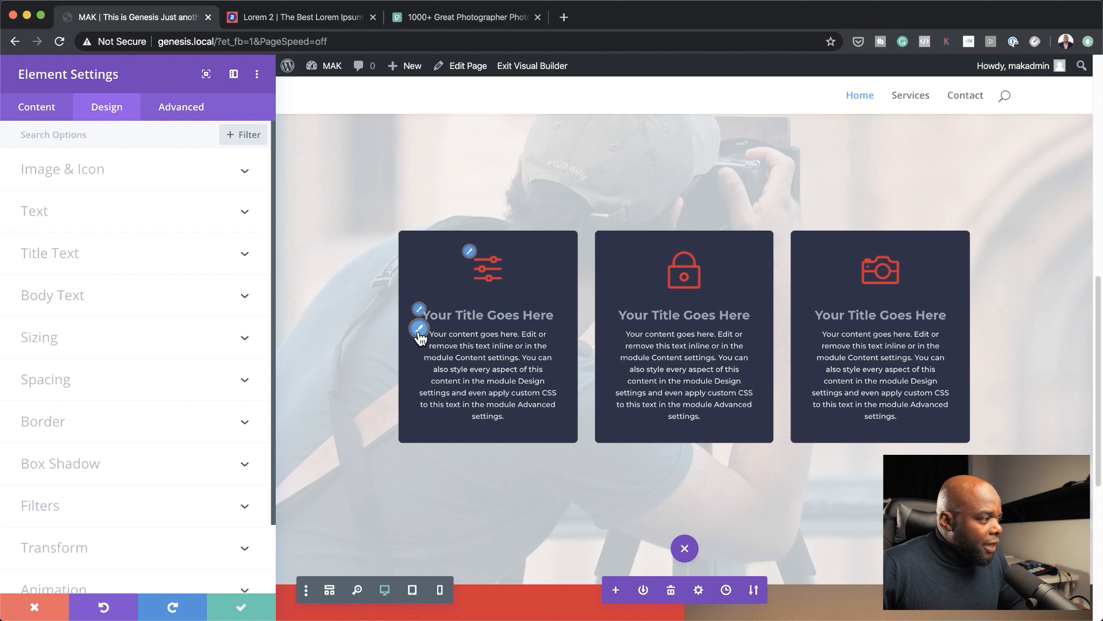
- Enable responsive values for the three cards' body text size and set the tablet size to 1.8vw
click(419, 330)
scroll(190, 505, down, 2)
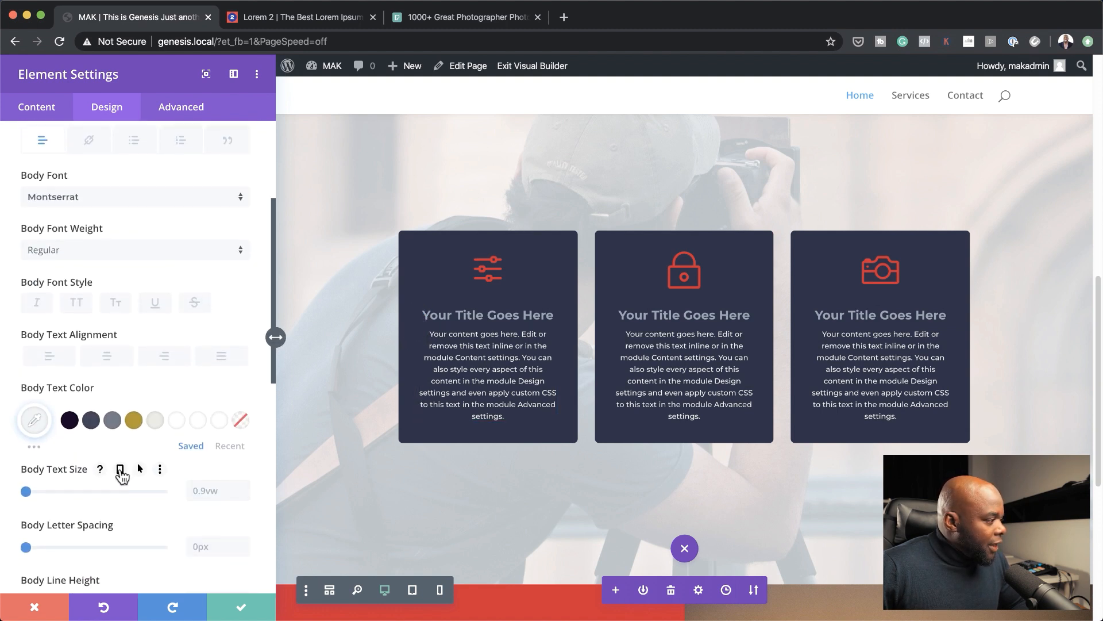
click(120, 470)
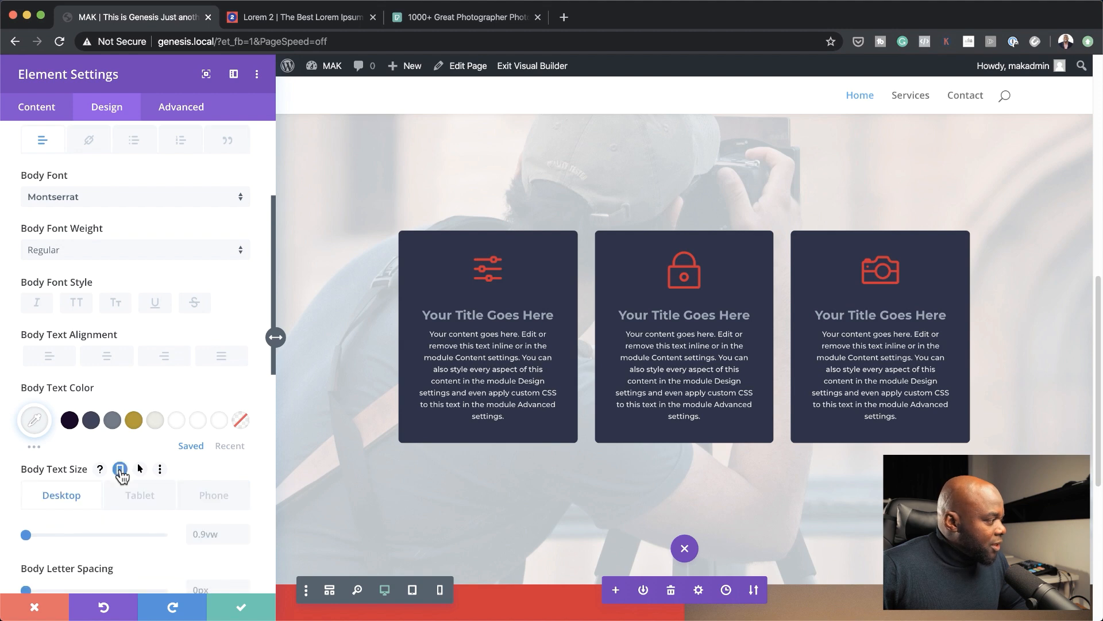
click(151, 500)
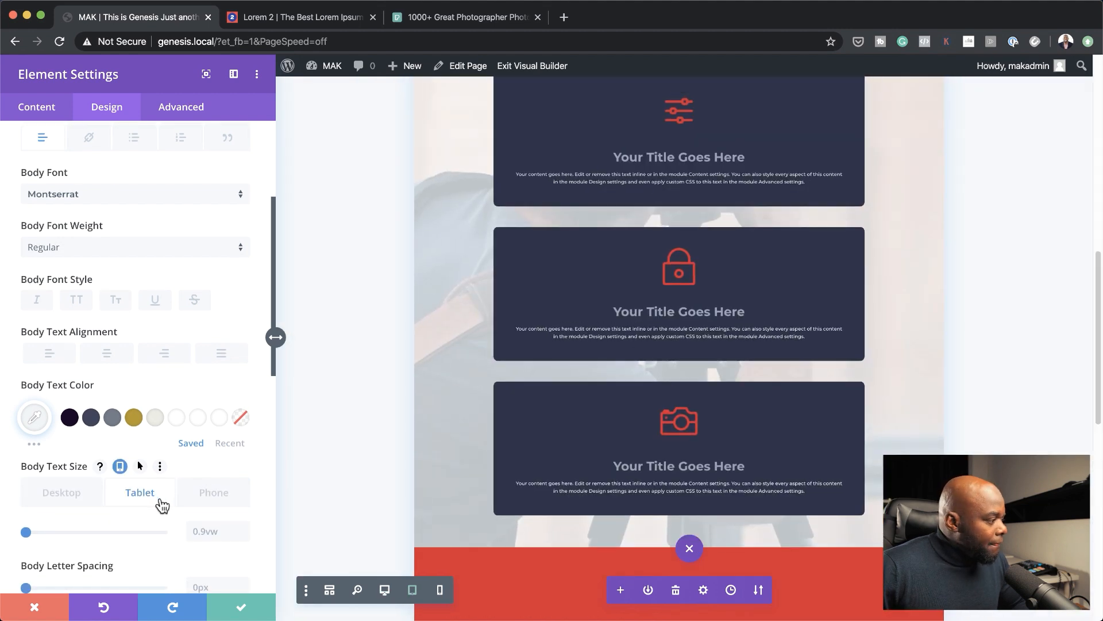
scroll(160, 506, down, 1)
key(Up)
key(Up)
key(Up)
key(Up)
key(Up)
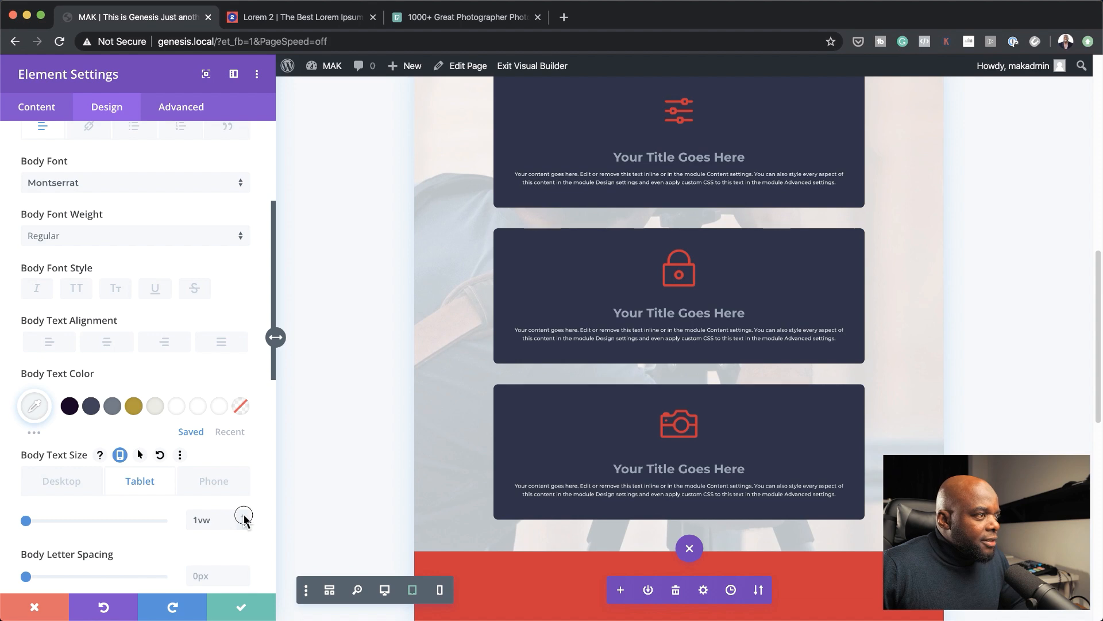
key(Up)
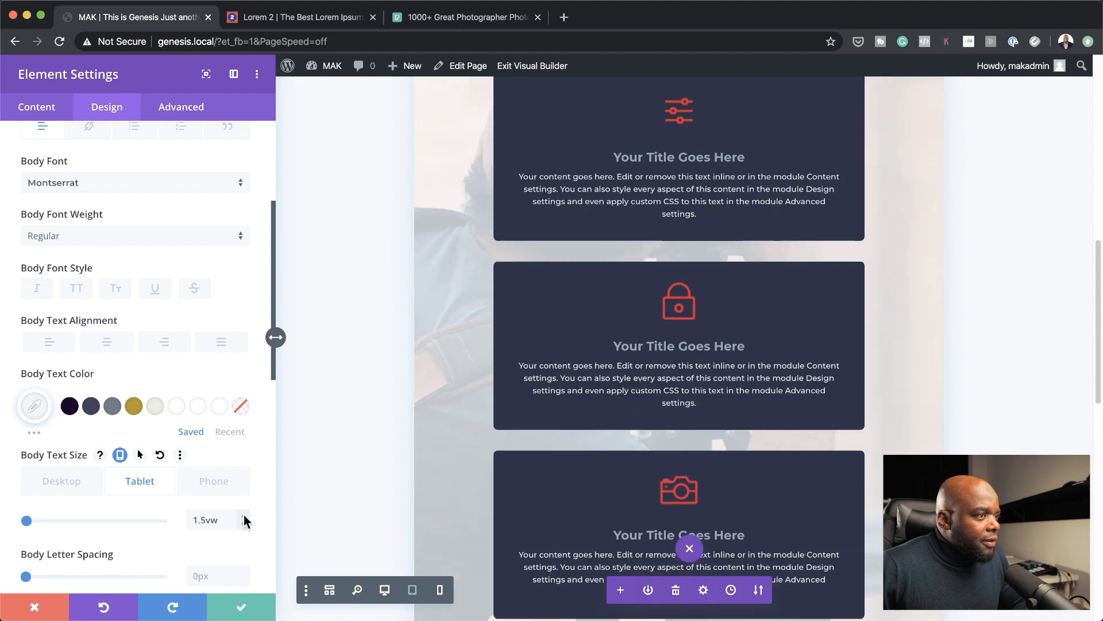
key(Up)
key(Up)
key(Up)
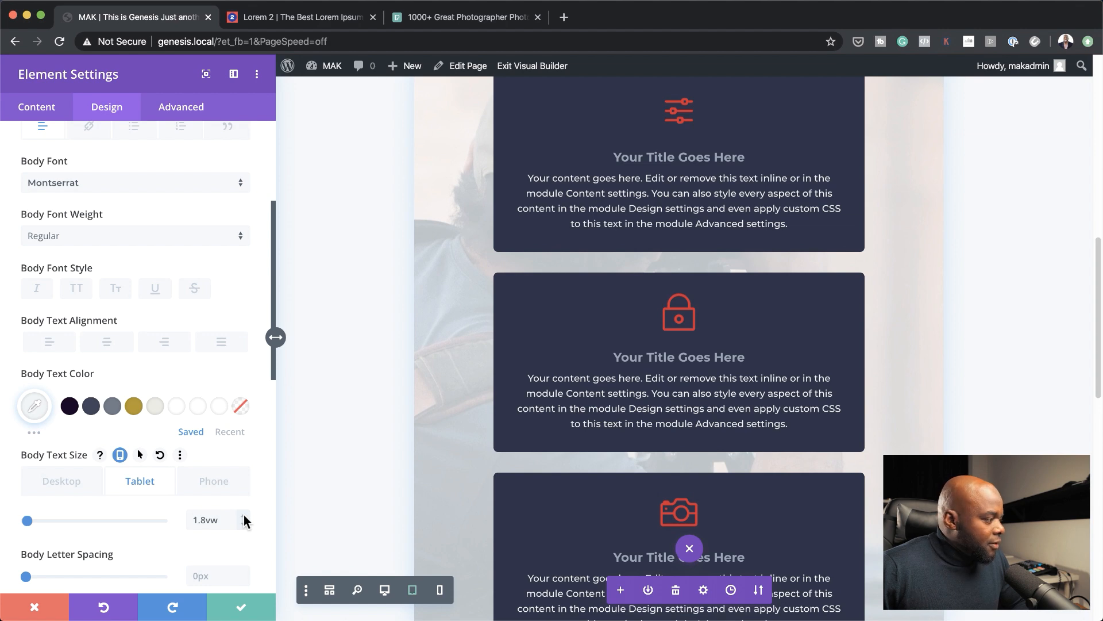
- Set the three cards' body text size for phone to 2.4vw and check the phone layout up to the photographer header
click(217, 485)
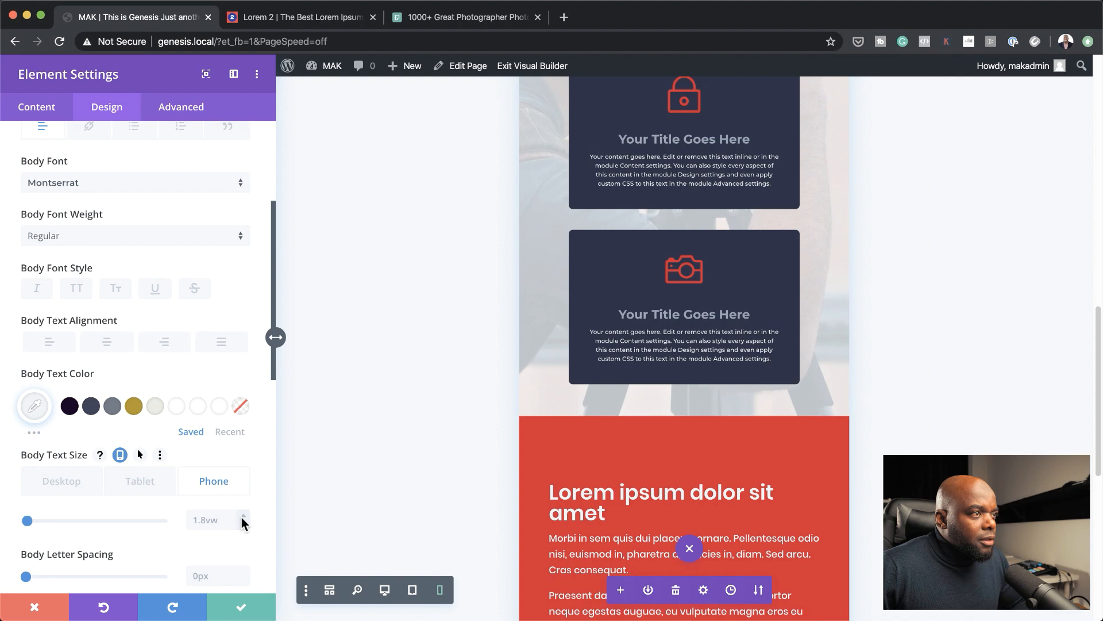
click(247, 521)
key(Up)
key(Up)
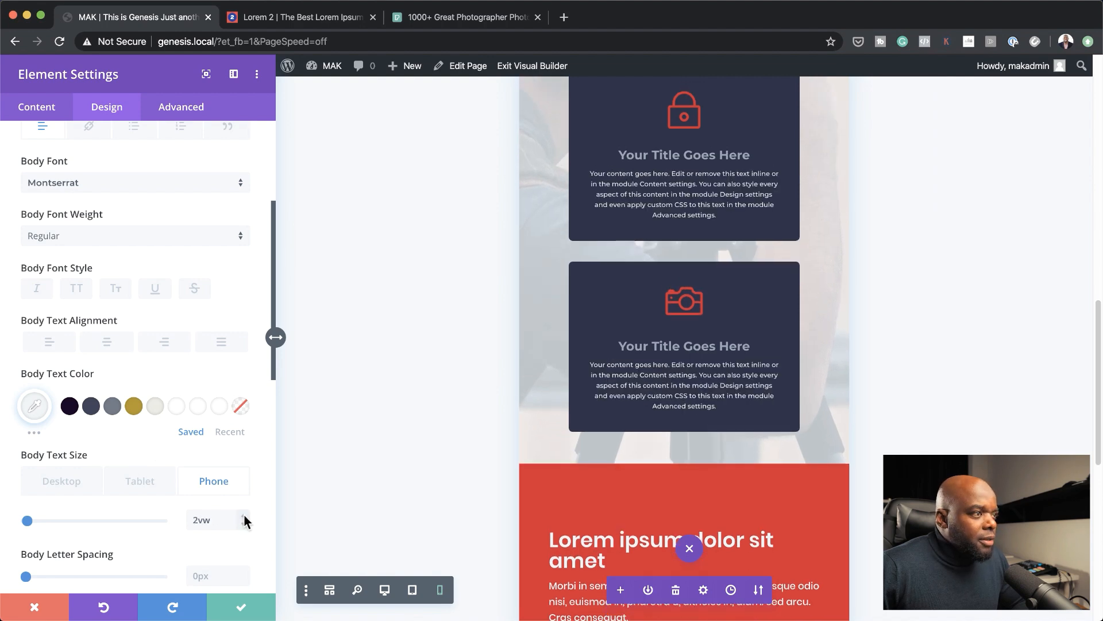
key(Up)
key(Up)
key(Up)
key(Up)
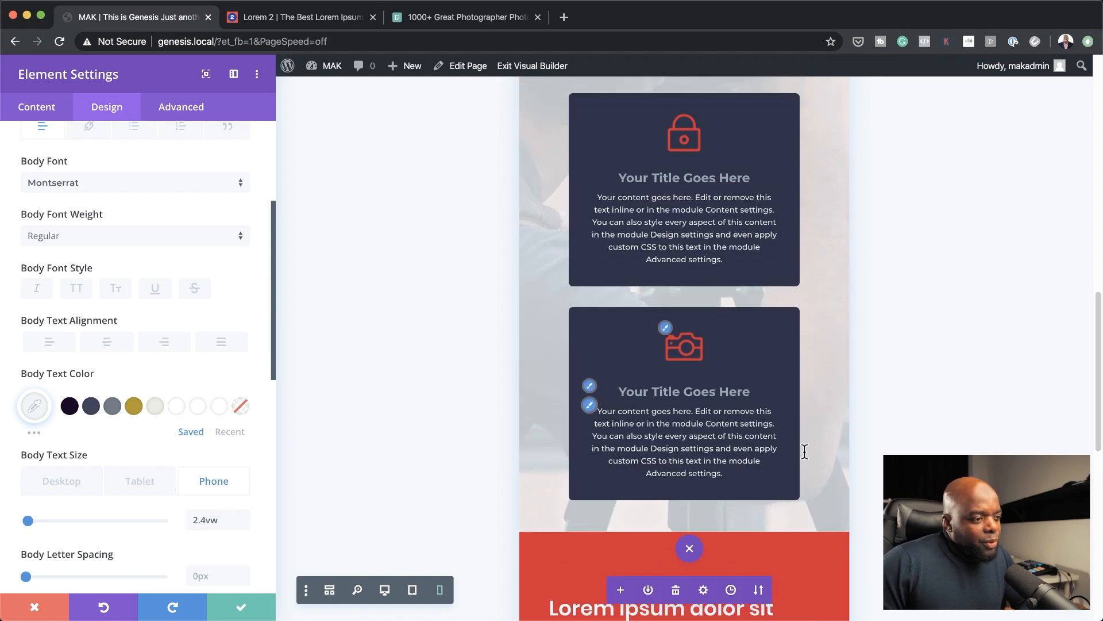
scroll(808, 442, up, 2)
scroll(808, 442, up, 7)
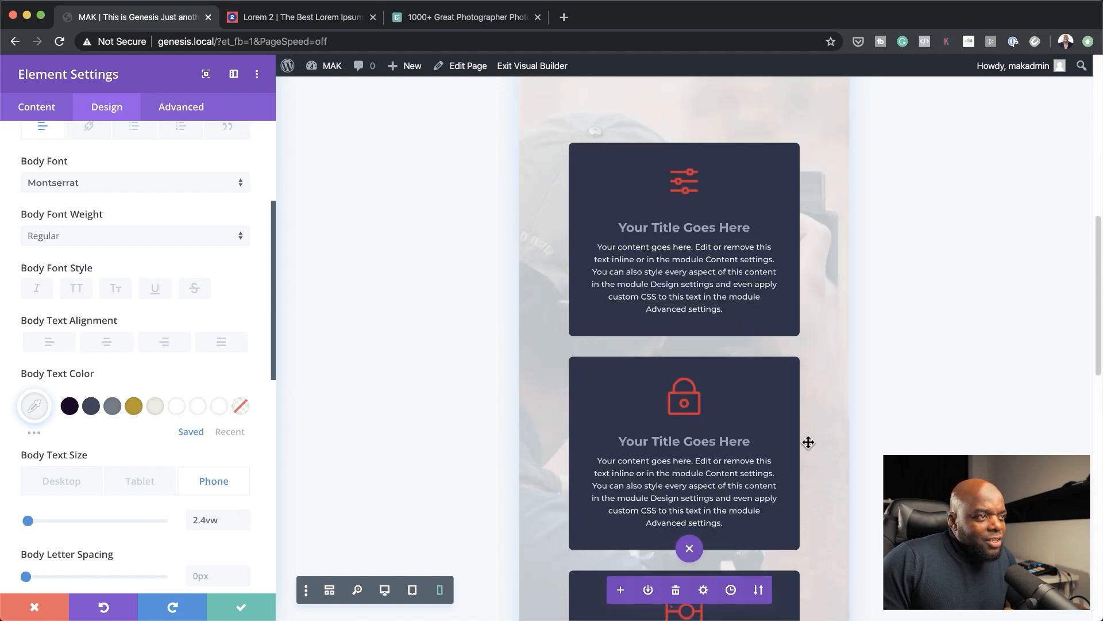
scroll(809, 442, up, 5)
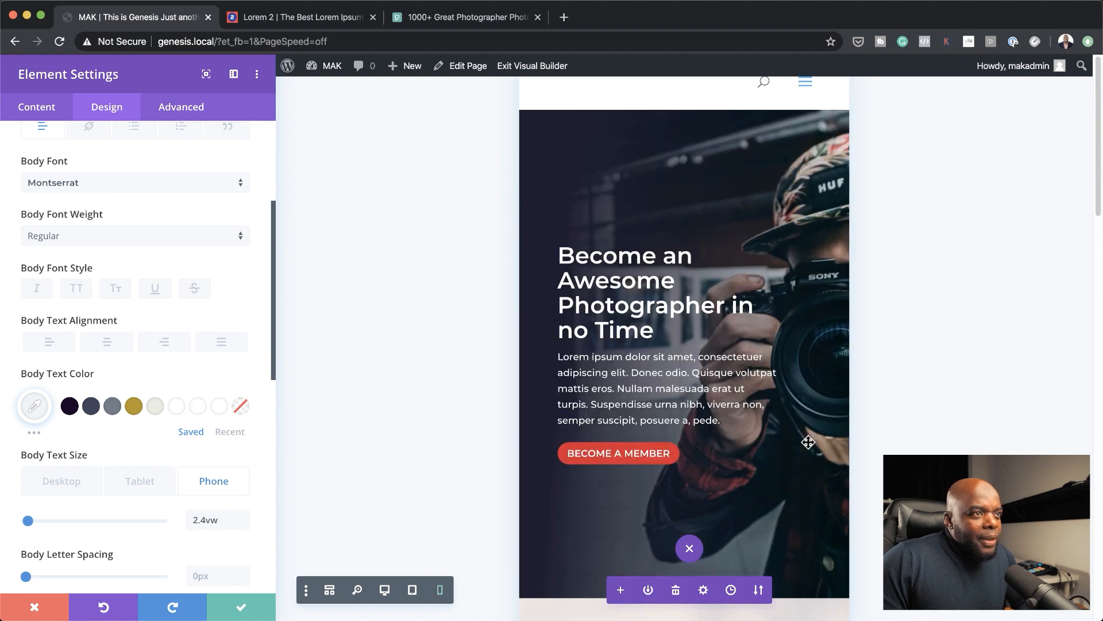
- Check the phone layout down to the red text section, save the three cards' settings and return to the desktop view
scroll(809, 442, down, 20)
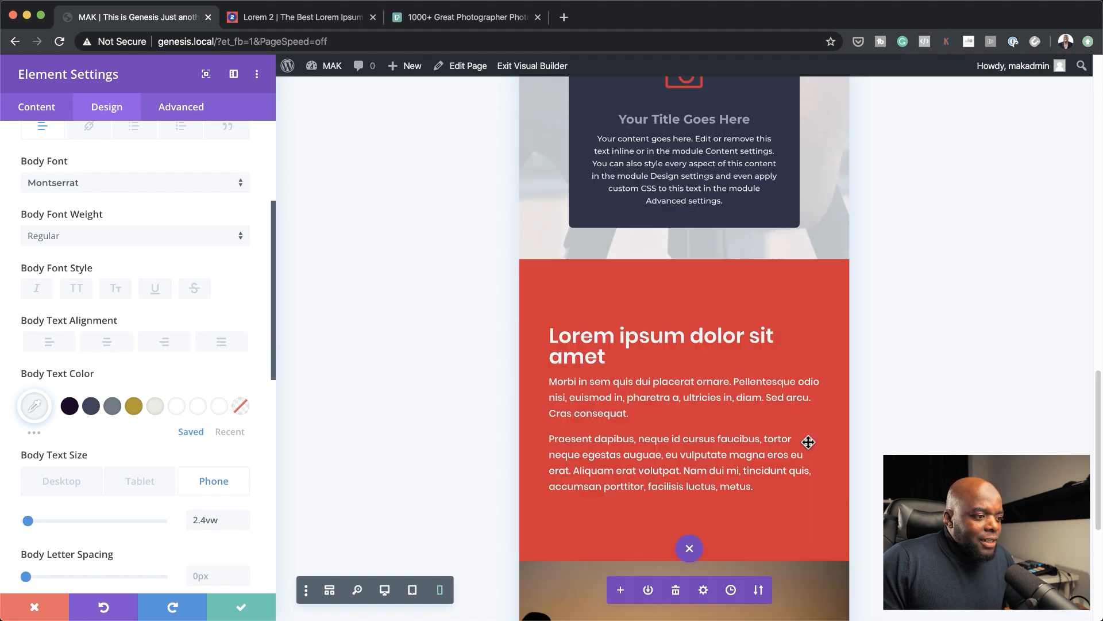
scroll(809, 442, down, 2)
click(243, 609)
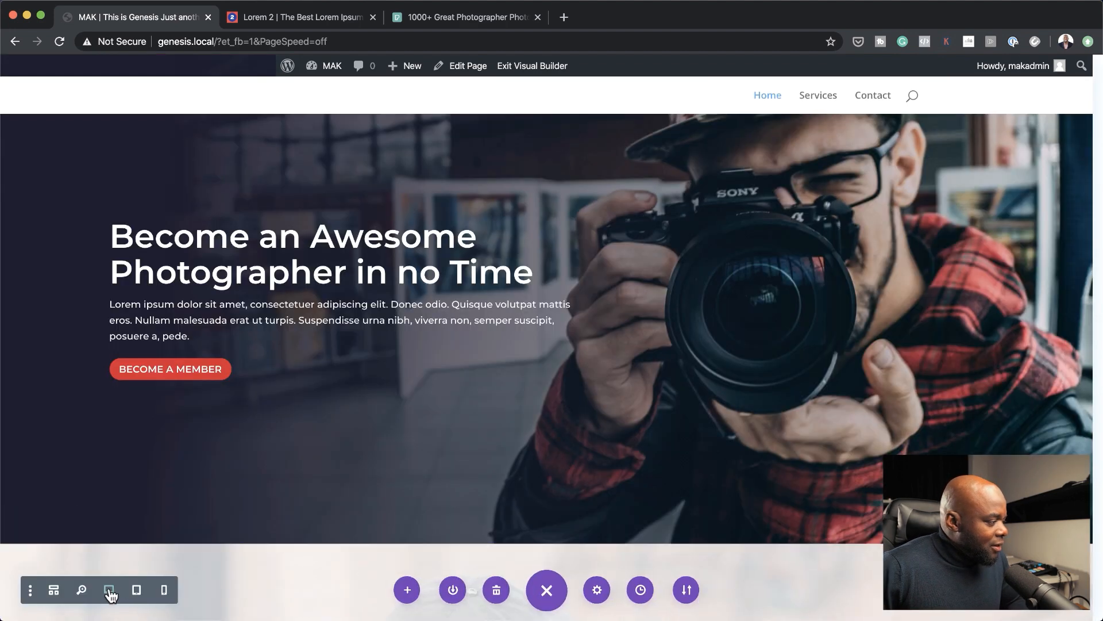
- Add a regular section with a single-column row below the red text and photo section
scroll(786, 481, down, 8)
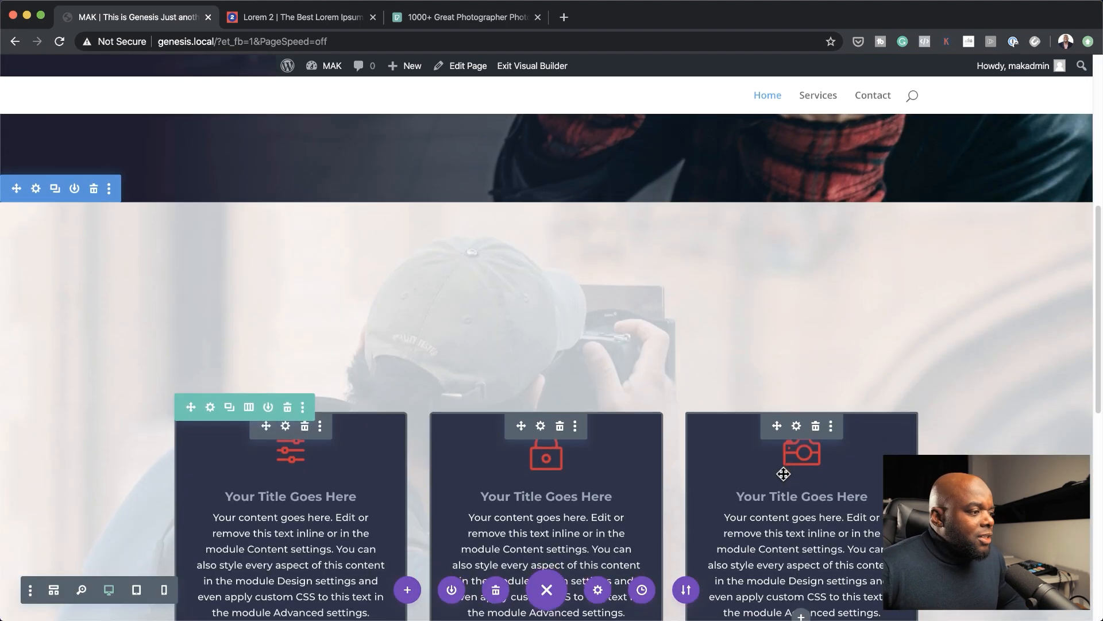
scroll(783, 473, down, 8)
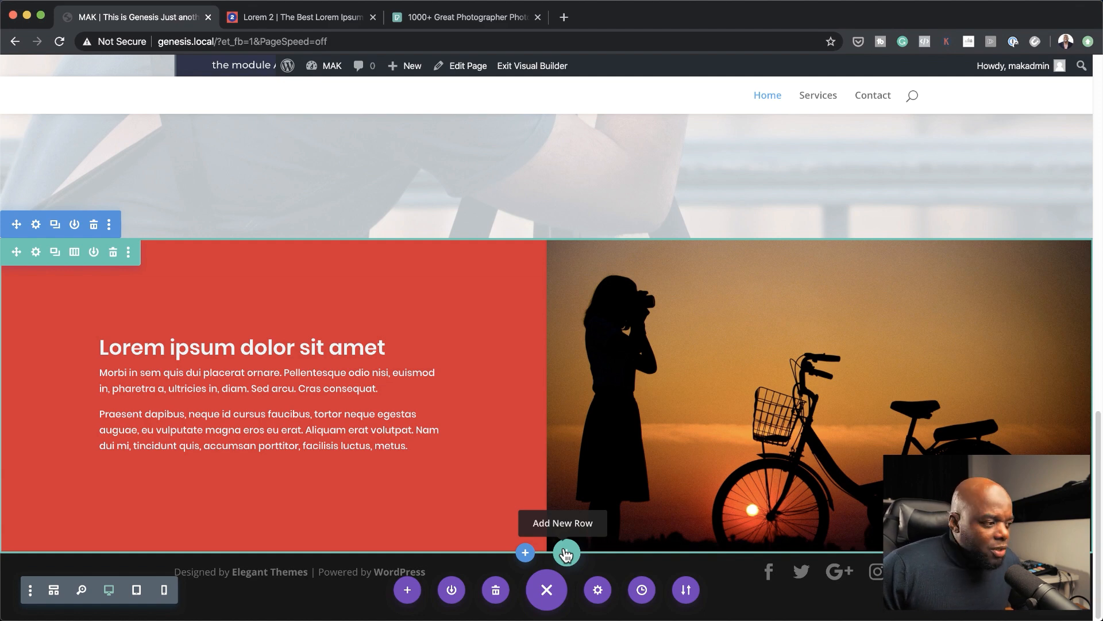
click(525, 554)
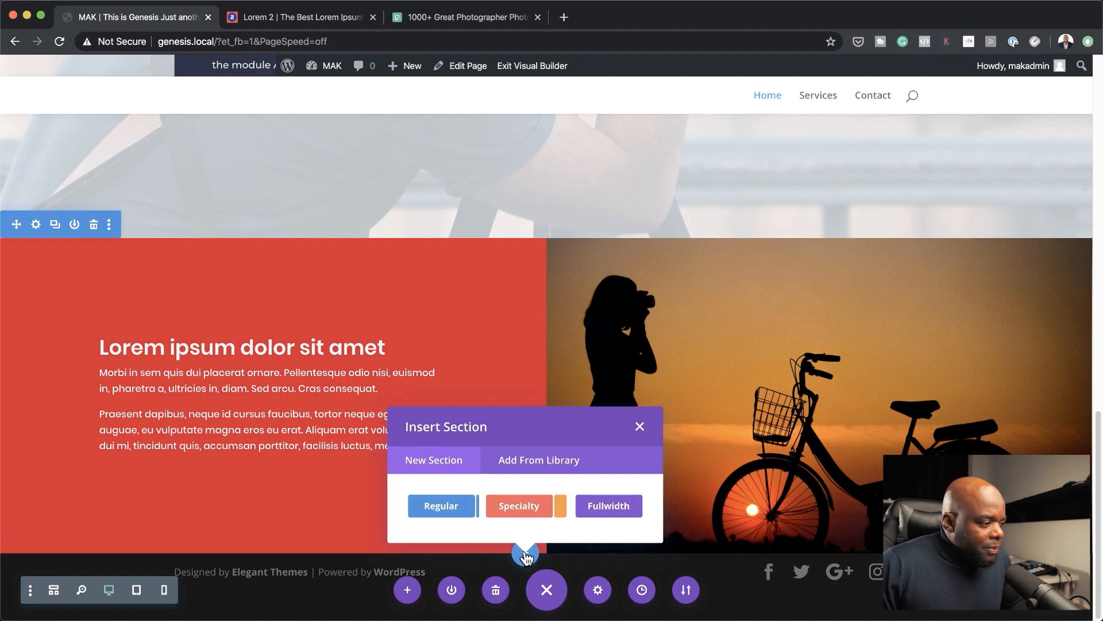
click(451, 510)
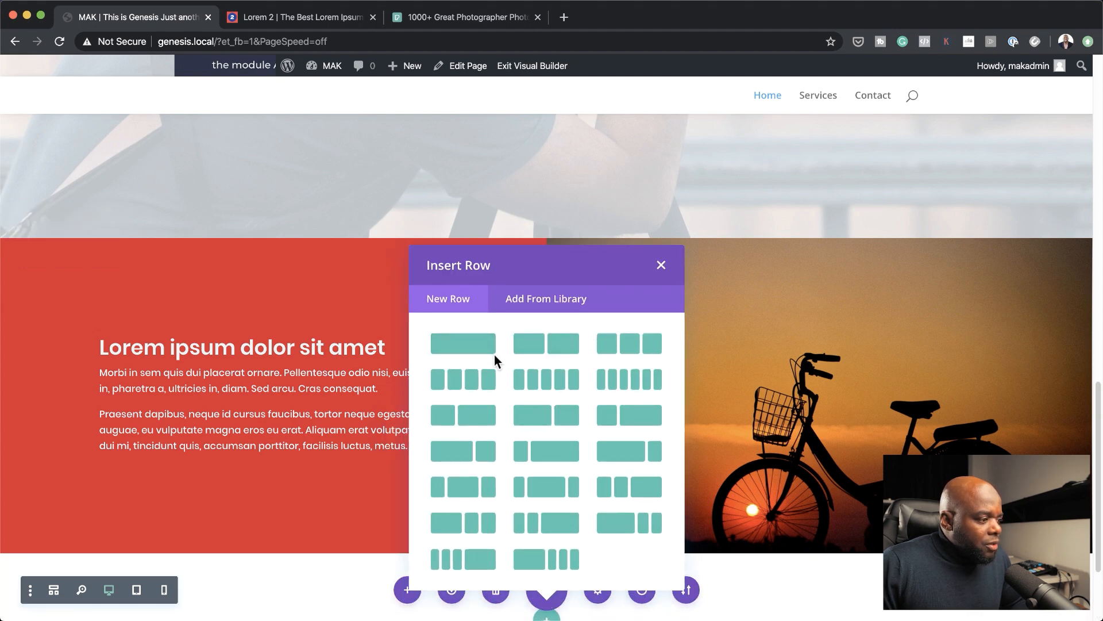
click(463, 343)
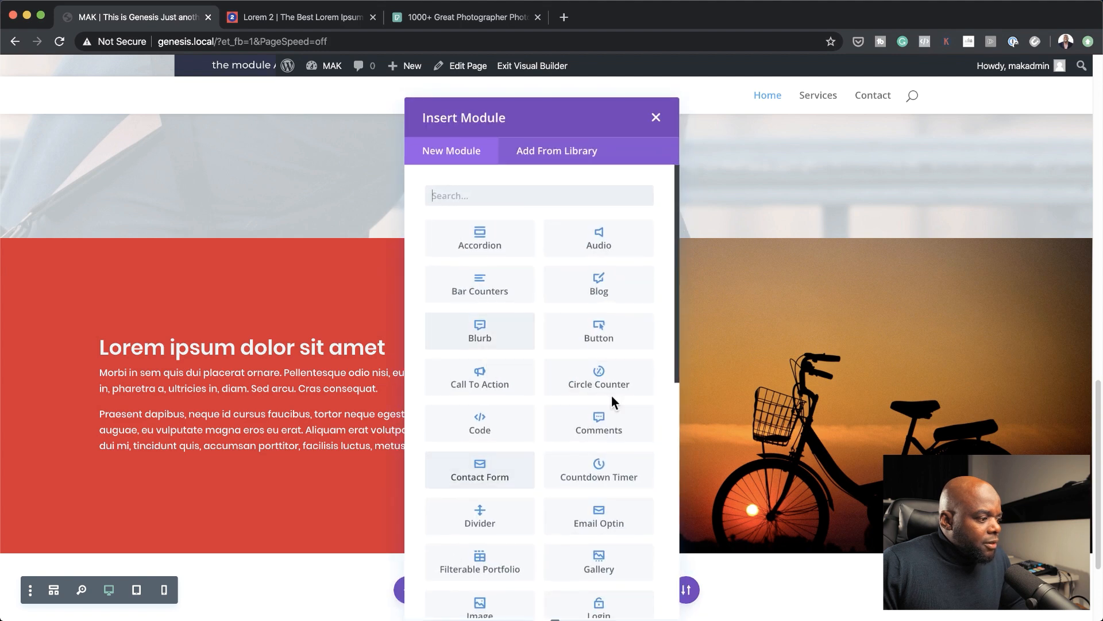
- Find the Email Optin module and insert it into the new single-column row
text(email)
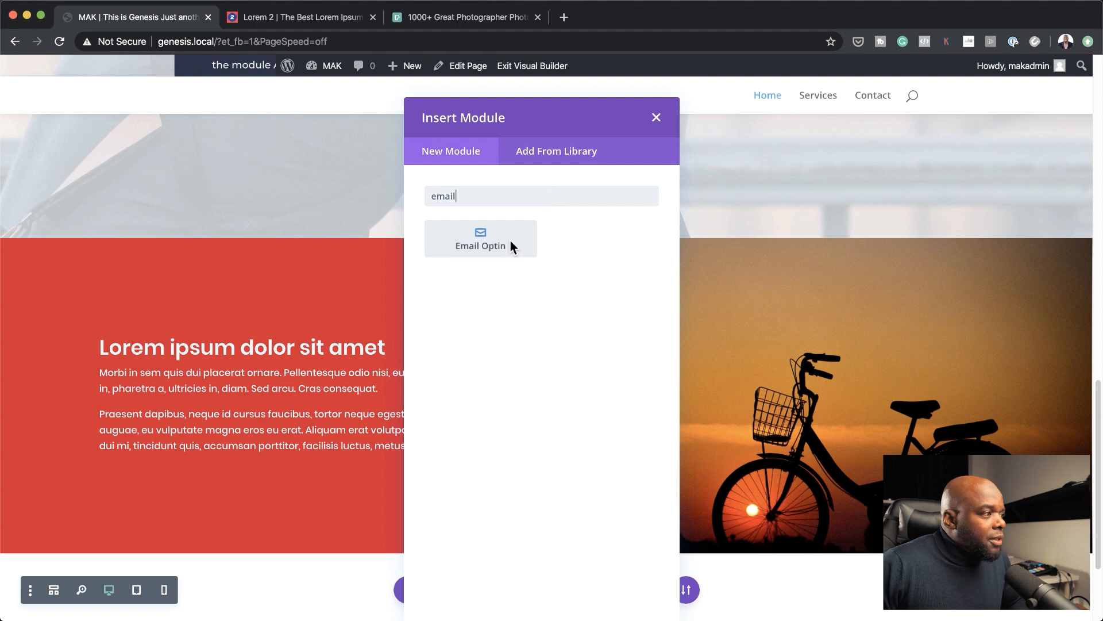
click(534, 237)
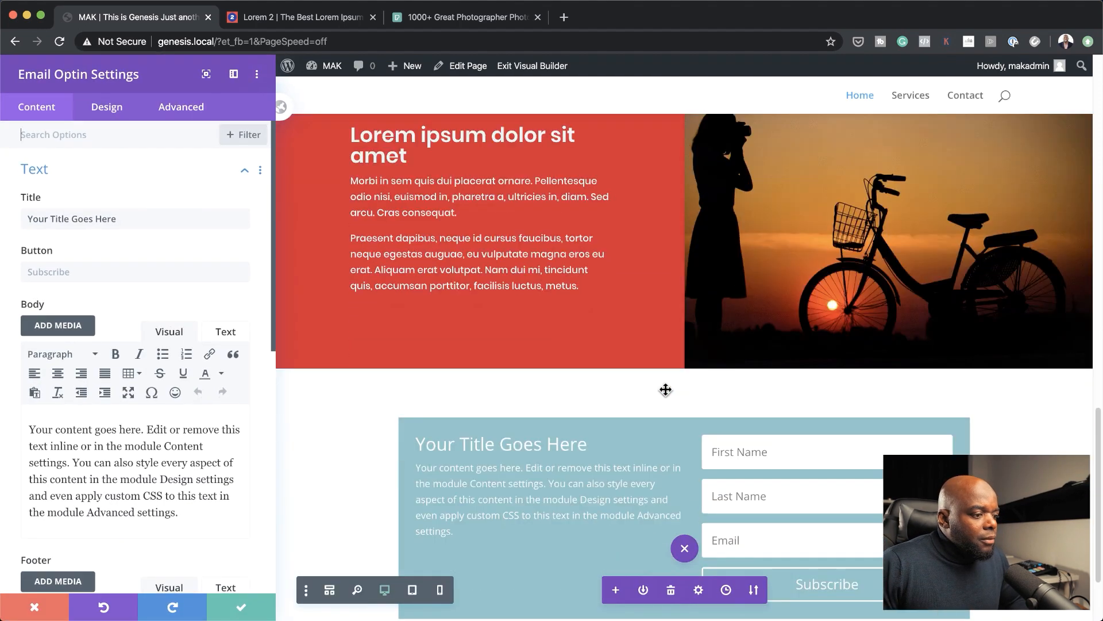
scroll(665, 389, down, 2)
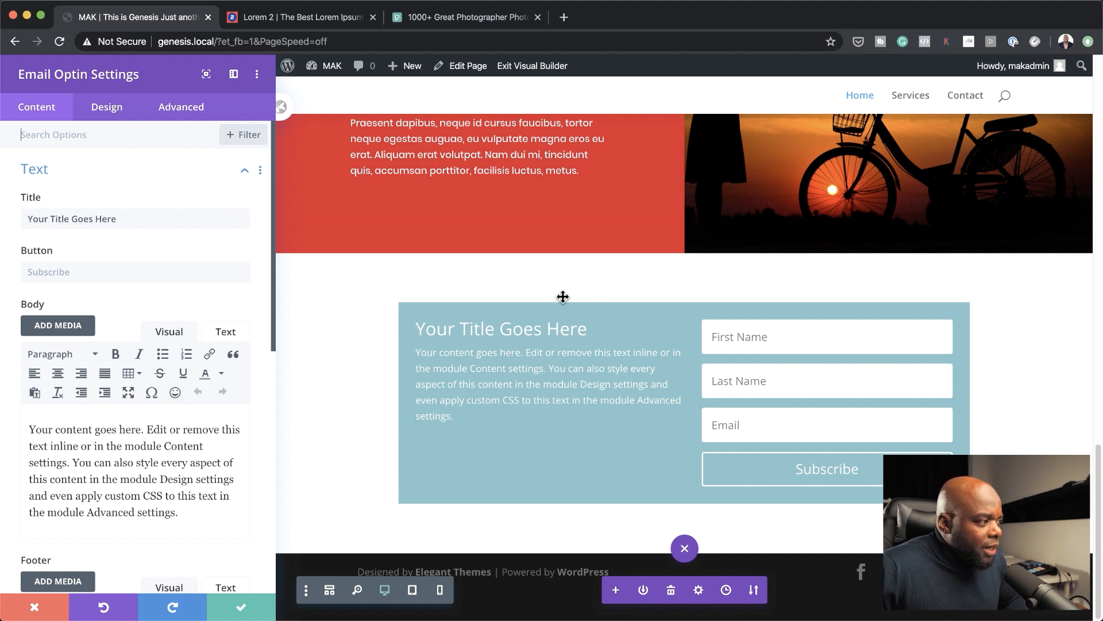
- Set the email opt-in layout to Body On Top, Form On Bottom and turn off full width for the first and last name fields
click(109, 108)
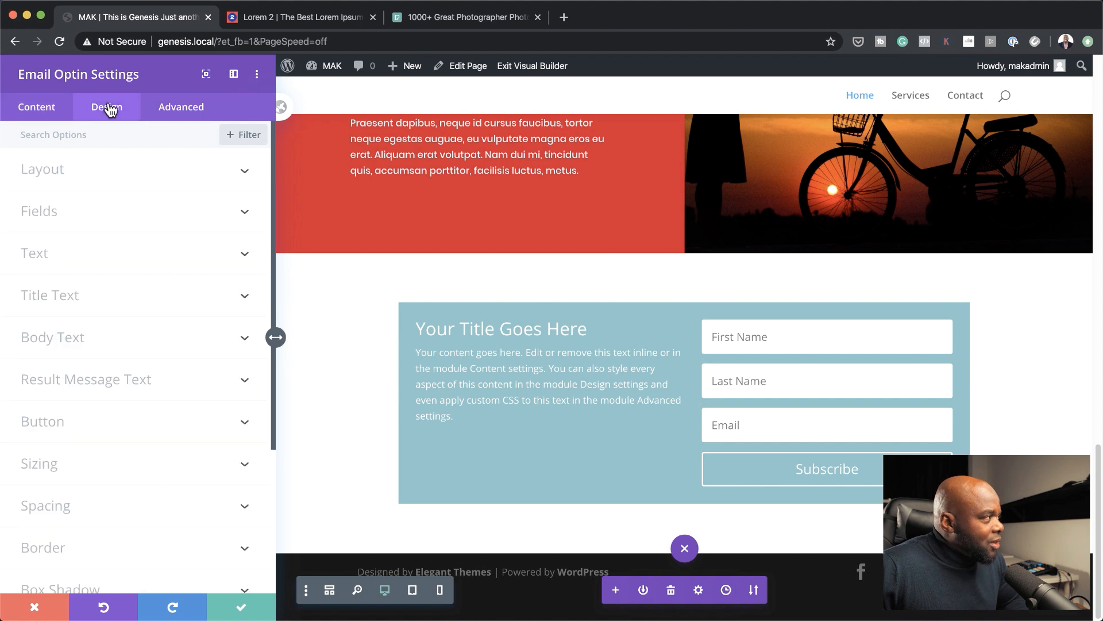
click(88, 179)
click(146, 221)
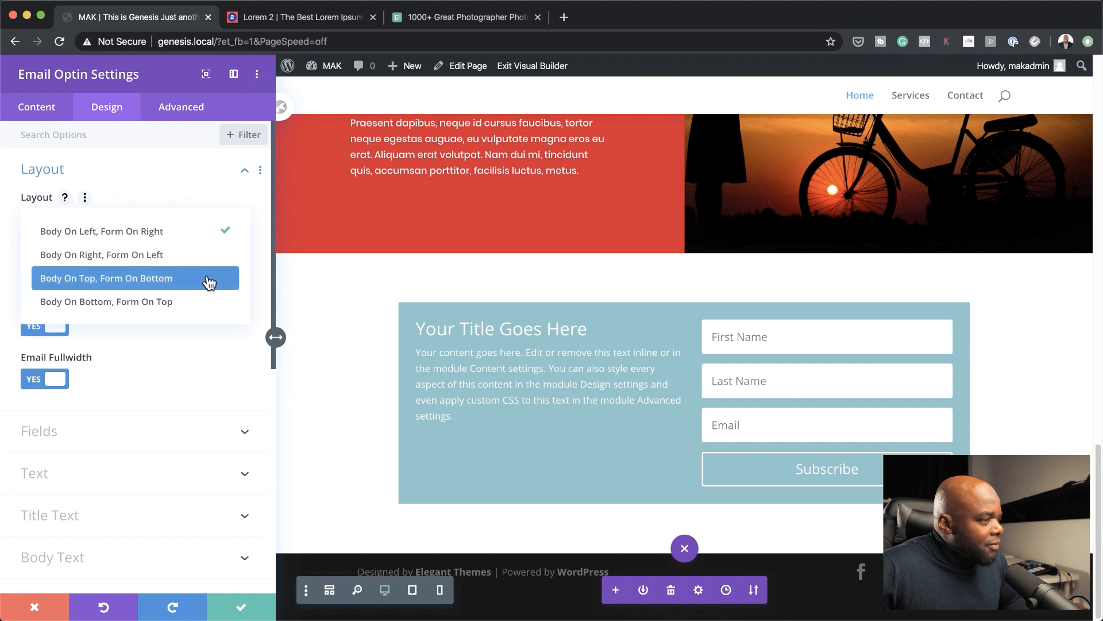
click(207, 279)
scroll(712, 416, down, 3)
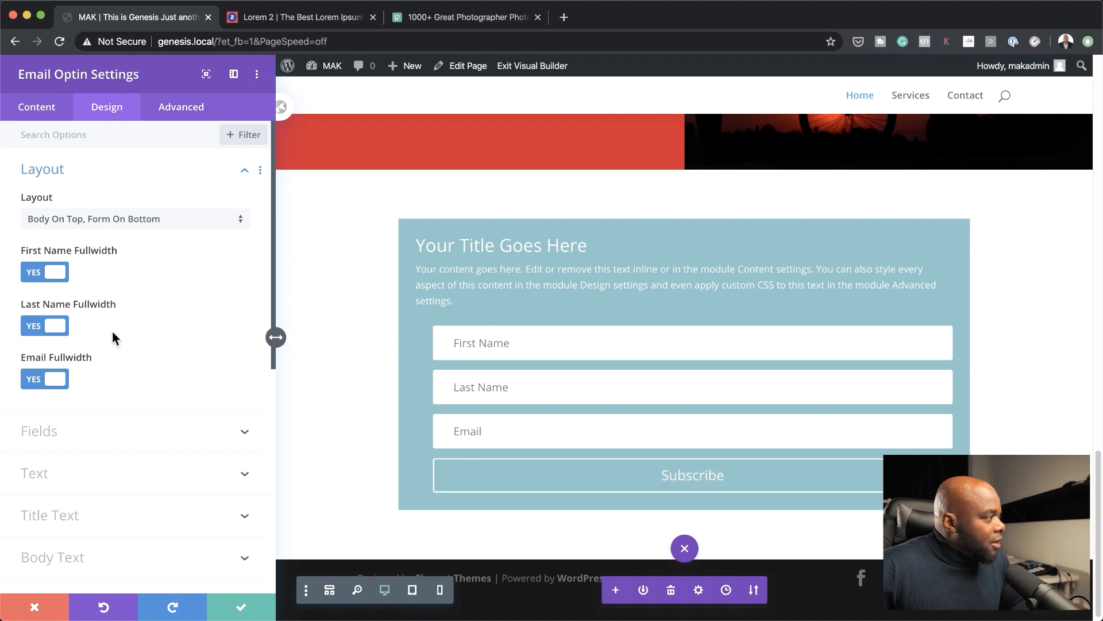
click(32, 280)
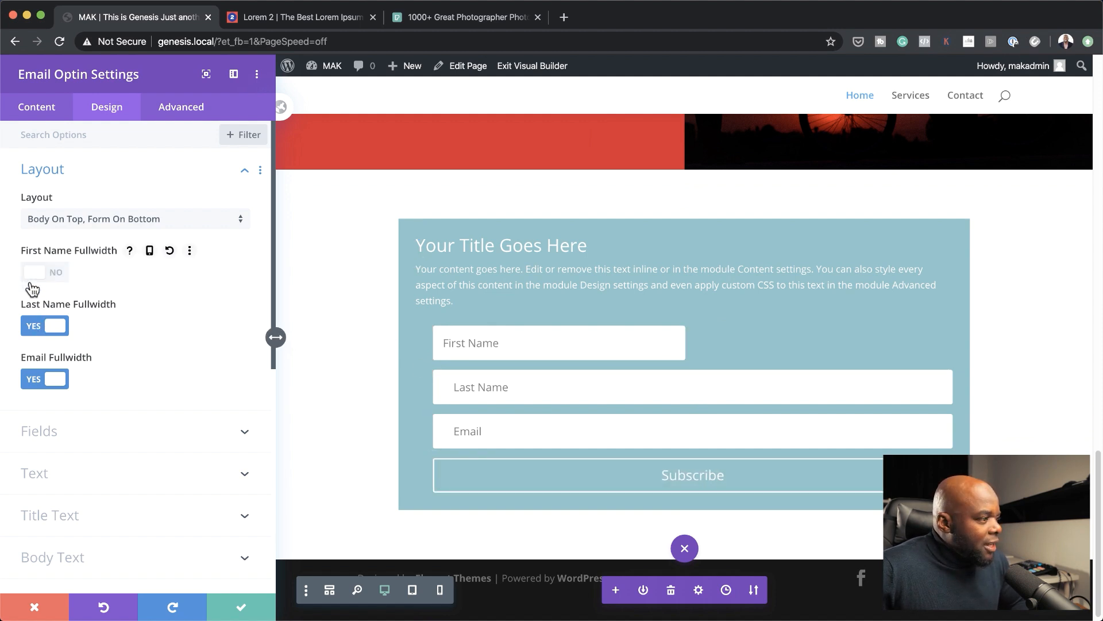
click(36, 327)
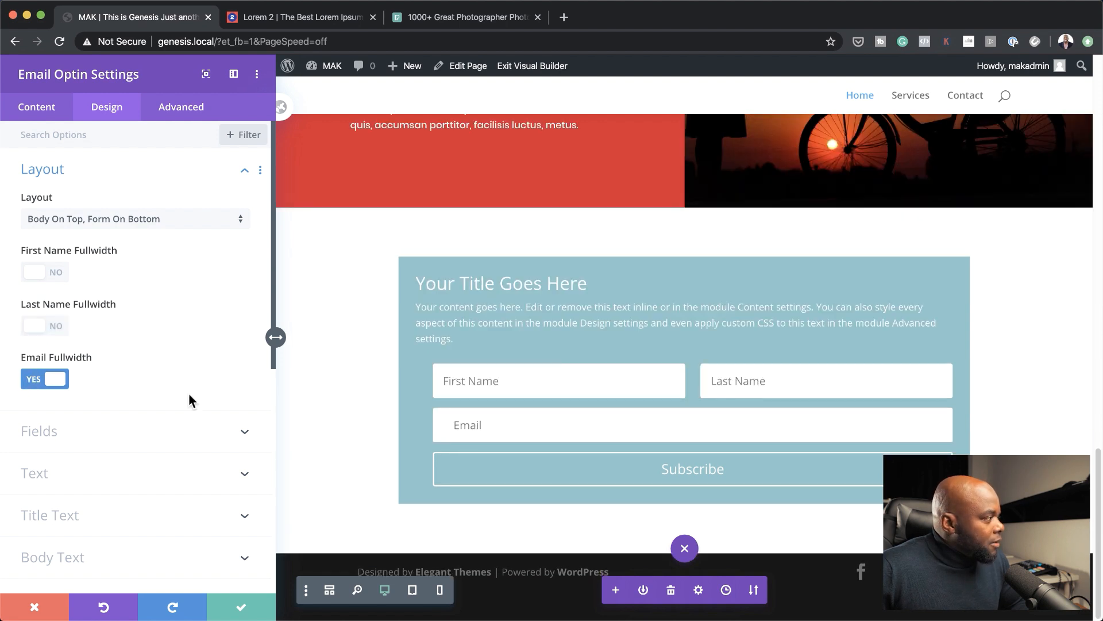
click(99, 433)
scroll(101, 433, down, 2)
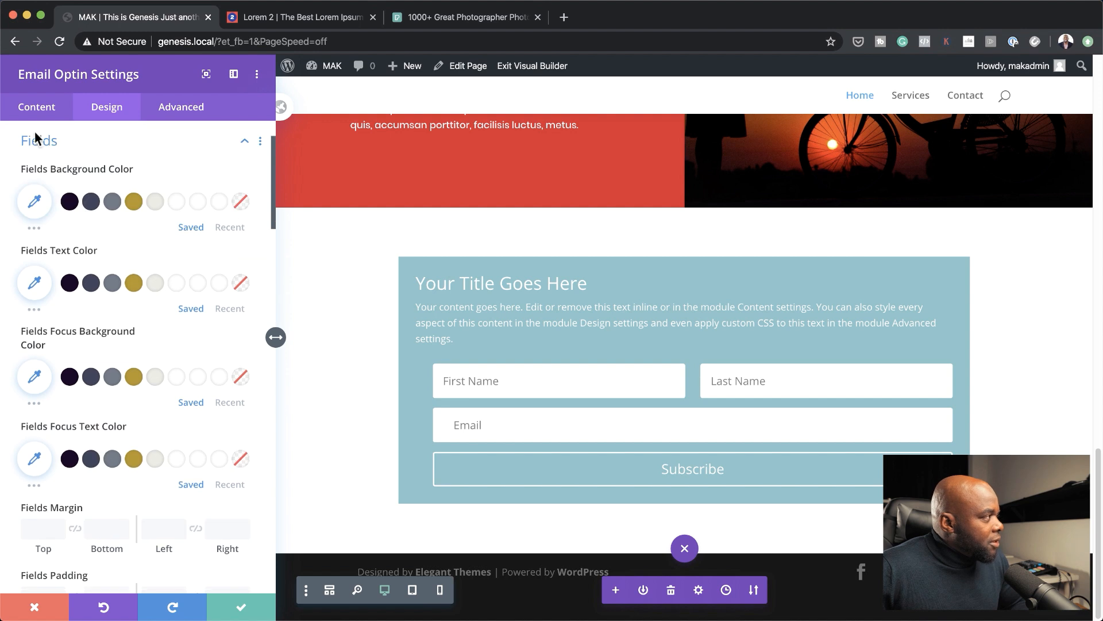
click(148, 147)
scroll(163, 278, up, 3)
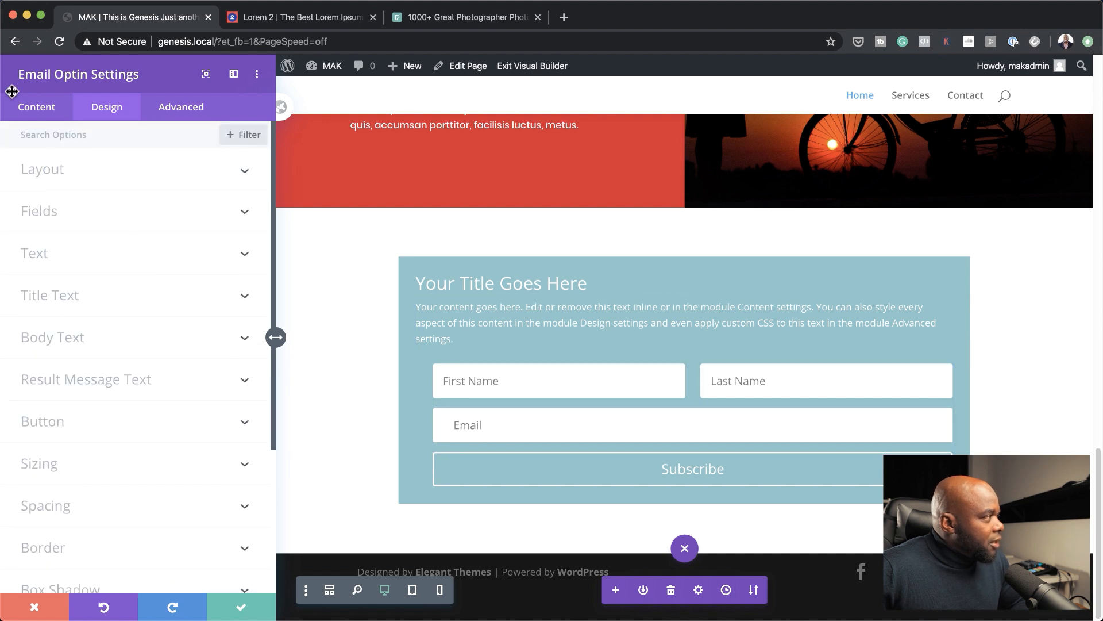
- Hide the first name and last name fields of the email opt-in form
click(33, 107)
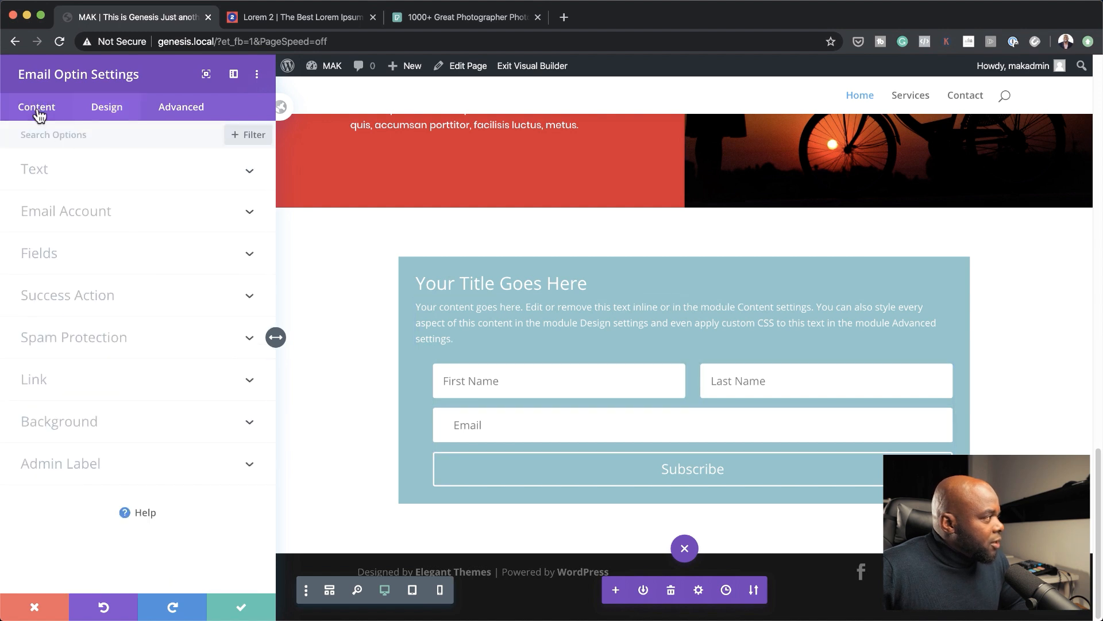
click(72, 258)
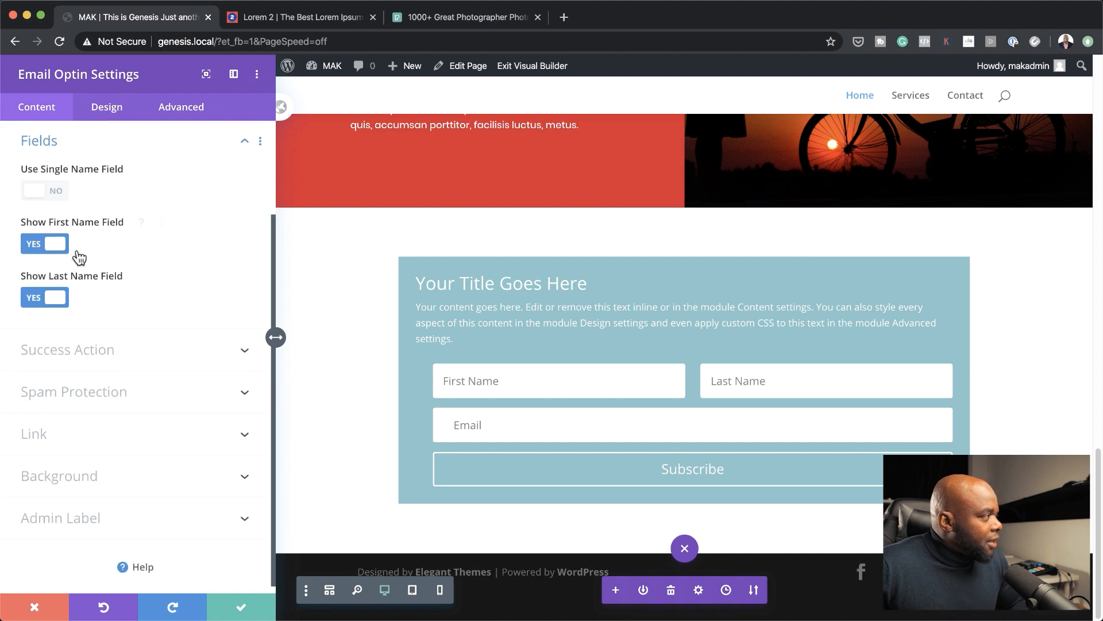
click(34, 249)
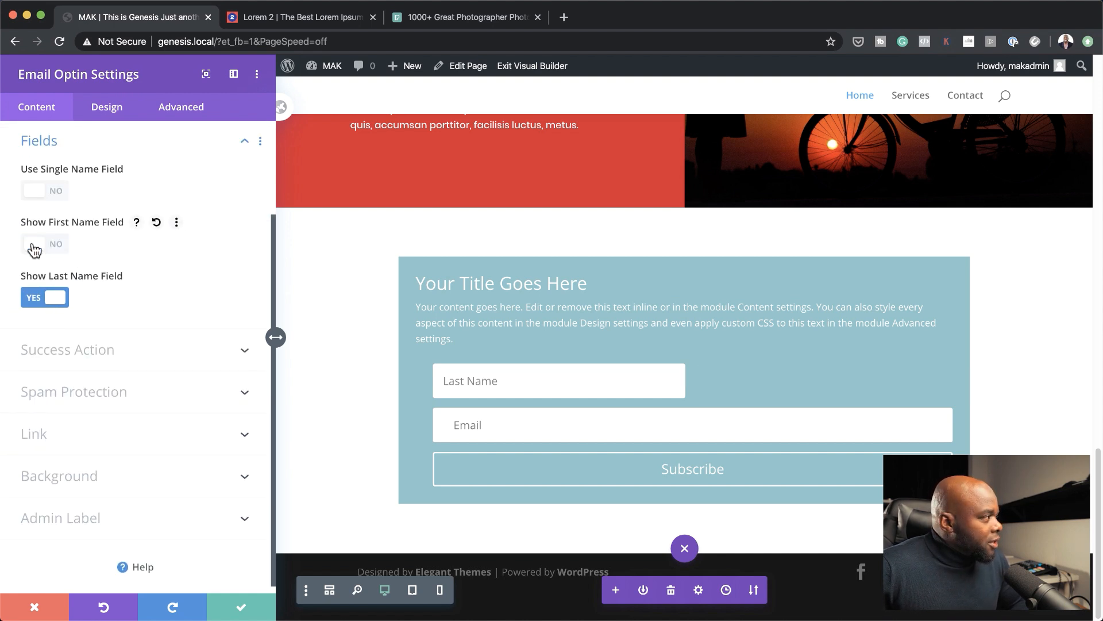
click(34, 300)
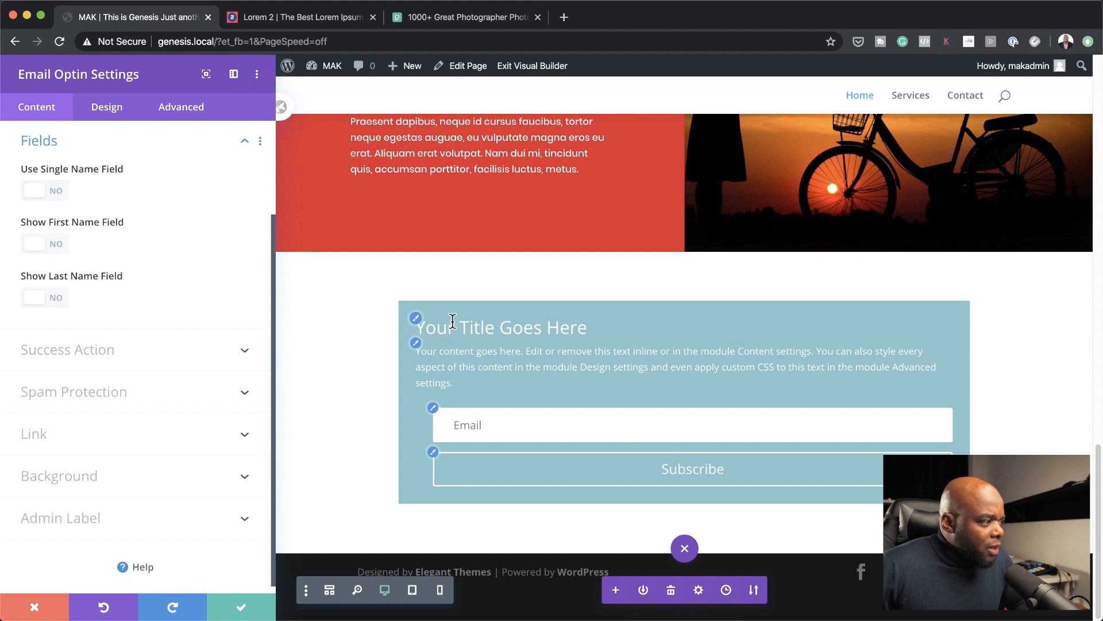
- Remove the email opt-in module's background color and save the module settings
click(89, 478)
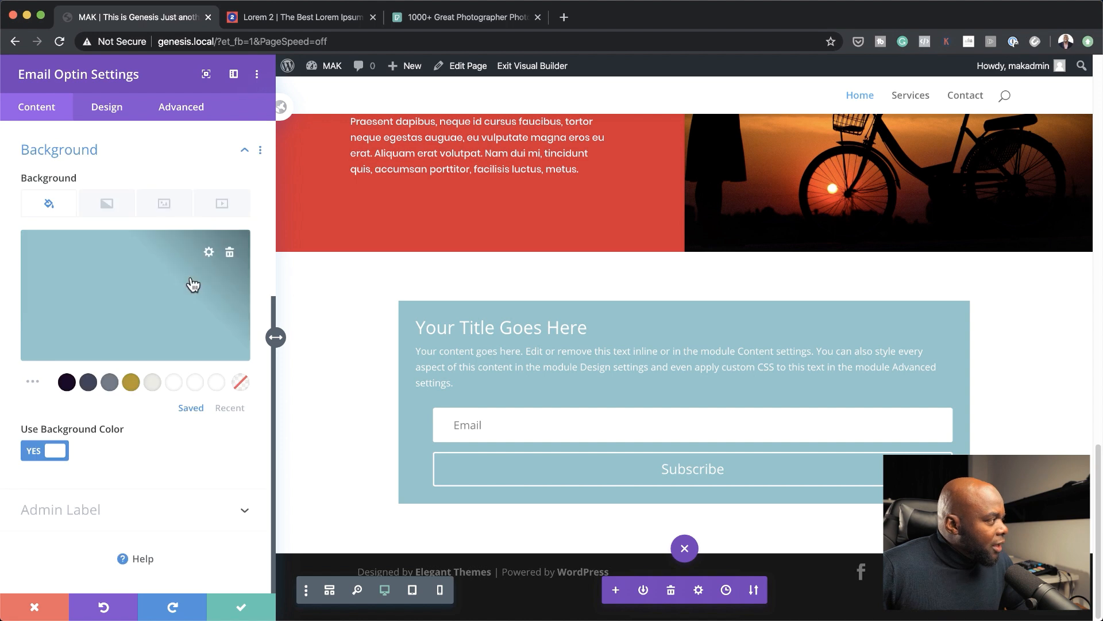
click(231, 253)
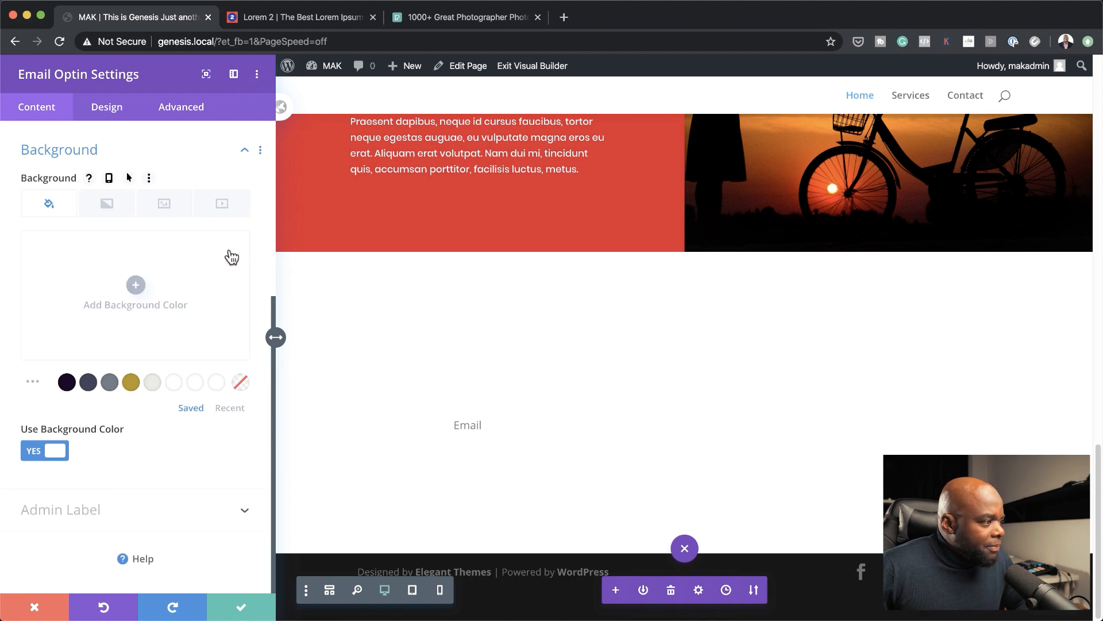
click(242, 610)
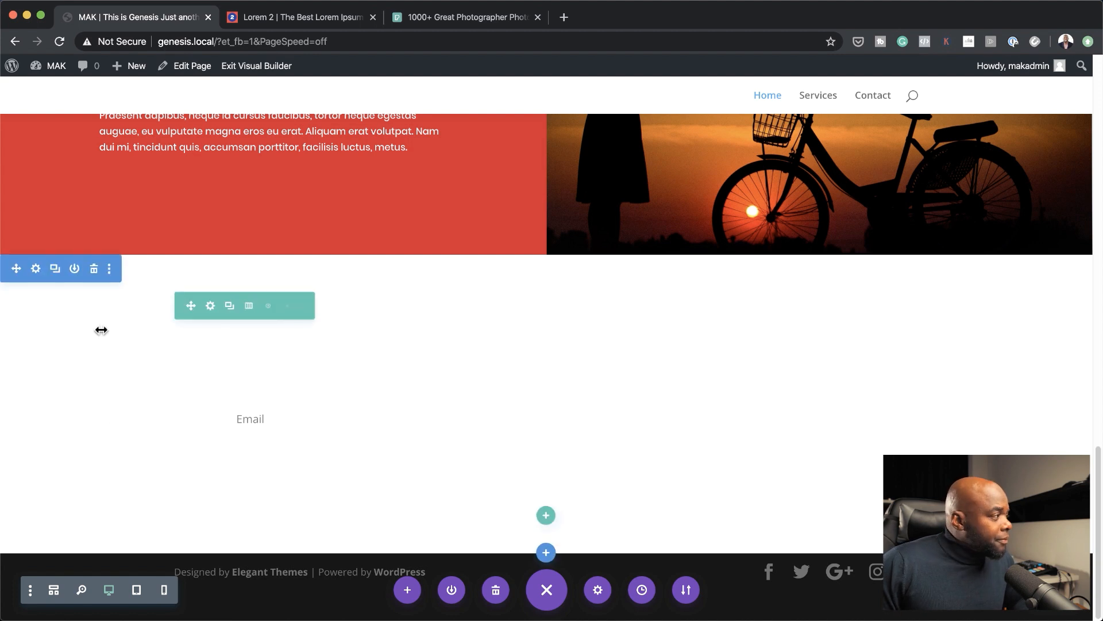
- Give the email opt-in's section the background color #edf2f4 and save the section settings
click(39, 268)
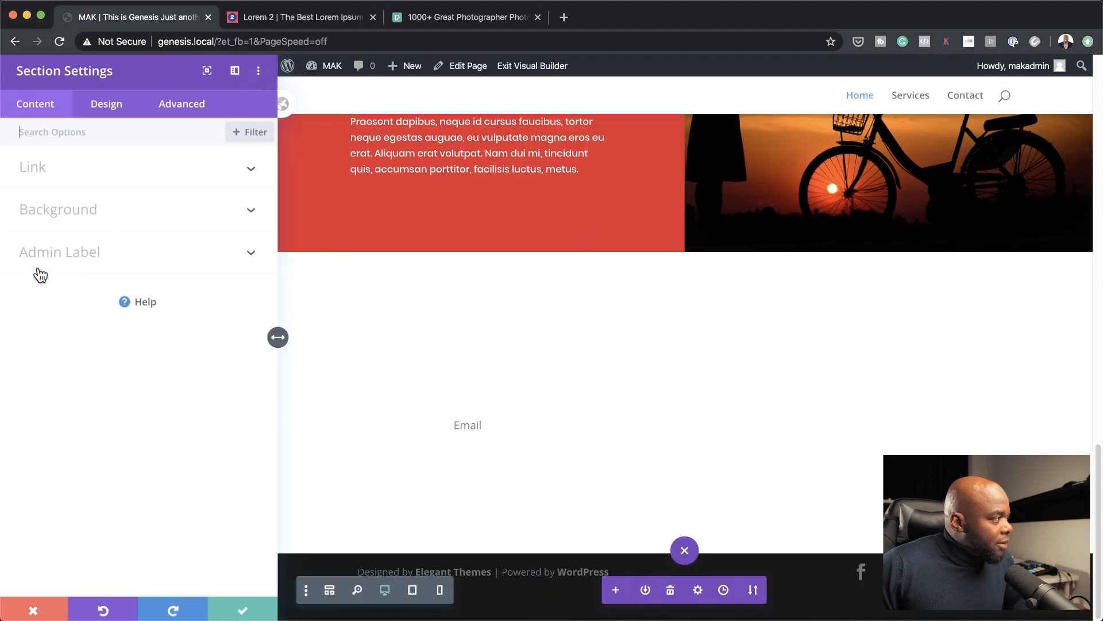
click(65, 213)
click(124, 362)
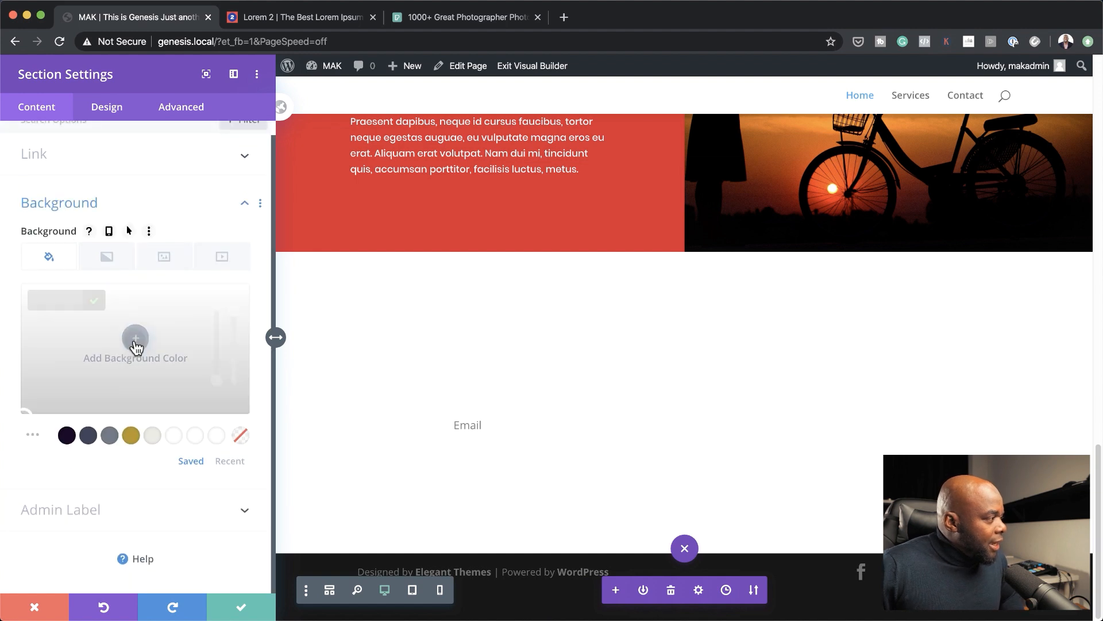
click(64, 302)
text(#edf2f4)
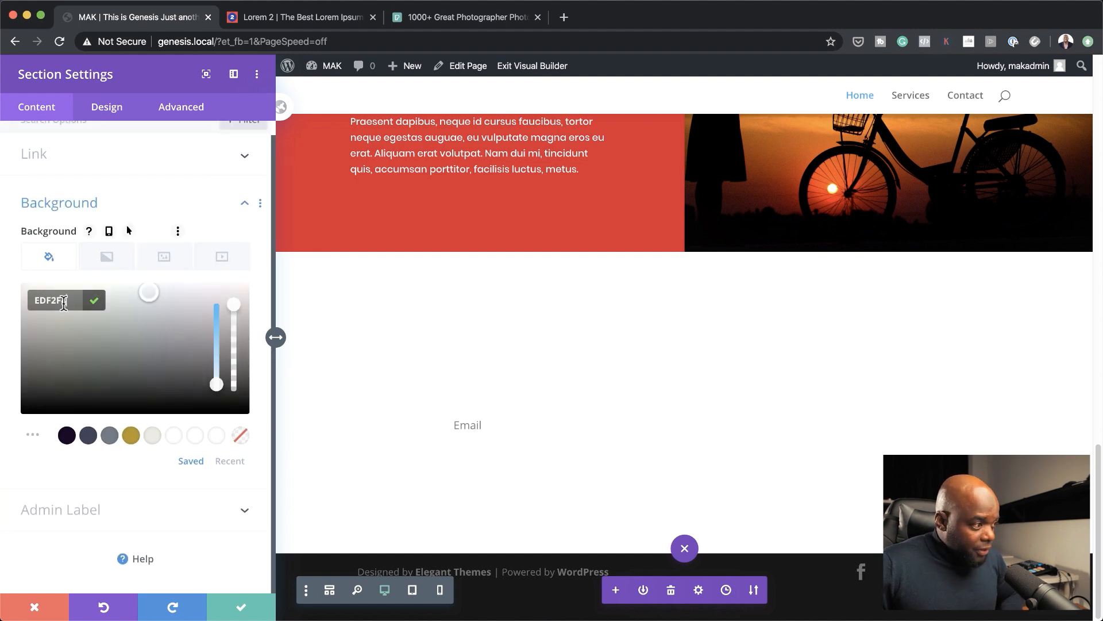
click(242, 610)
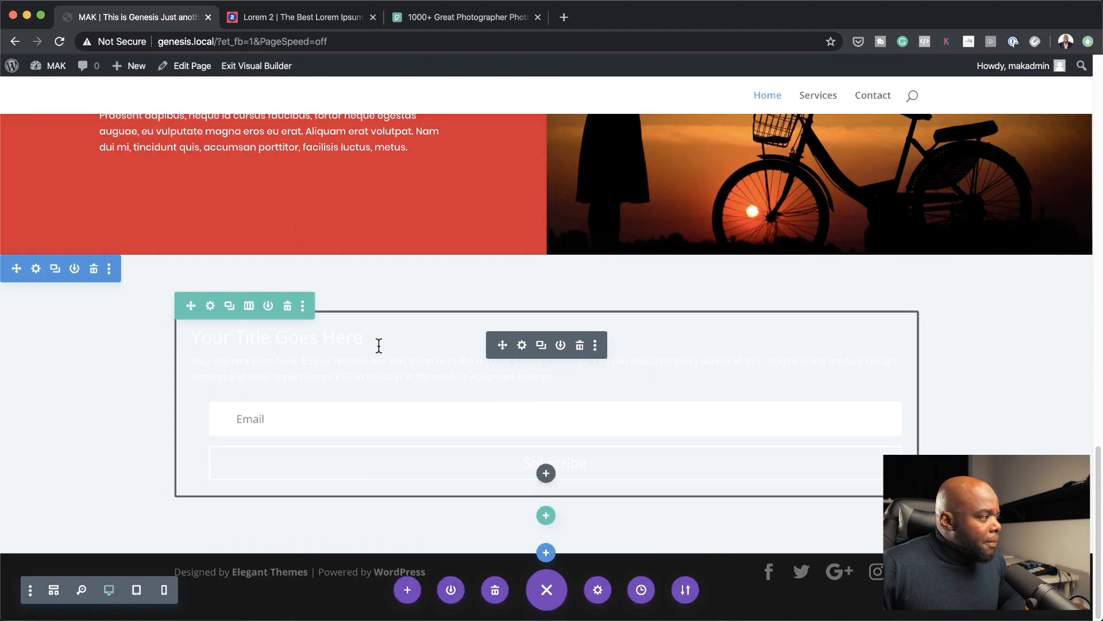
- Open the email opt-in settings and copy the "Donec nec justo eget felis" paragraph from the Lorem 2 page
click(523, 345)
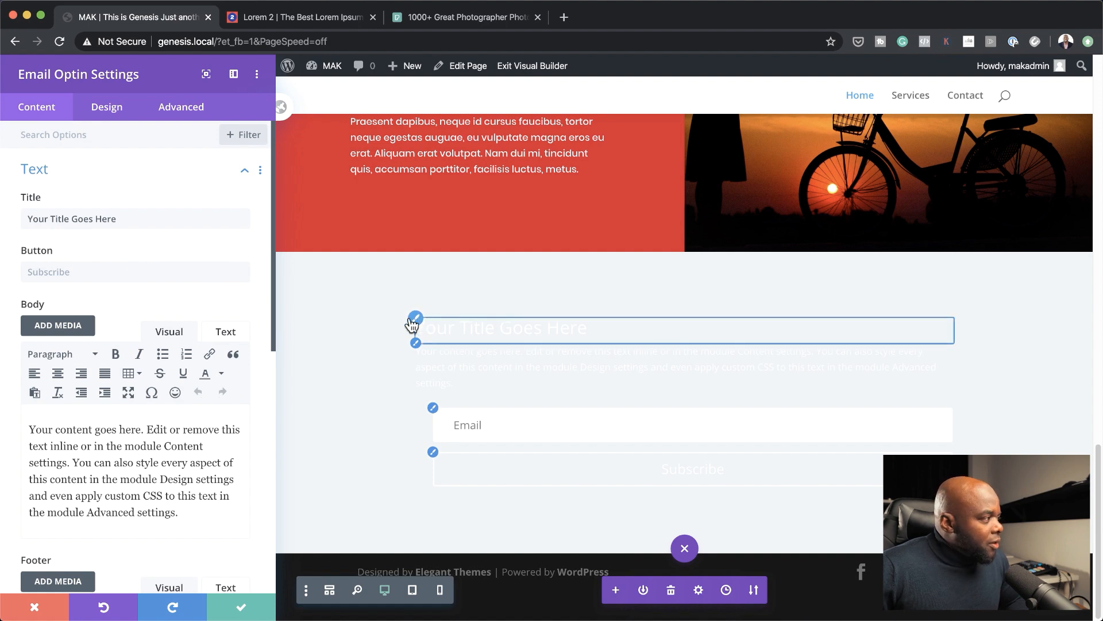
click(334, 22)
click(485, 356)
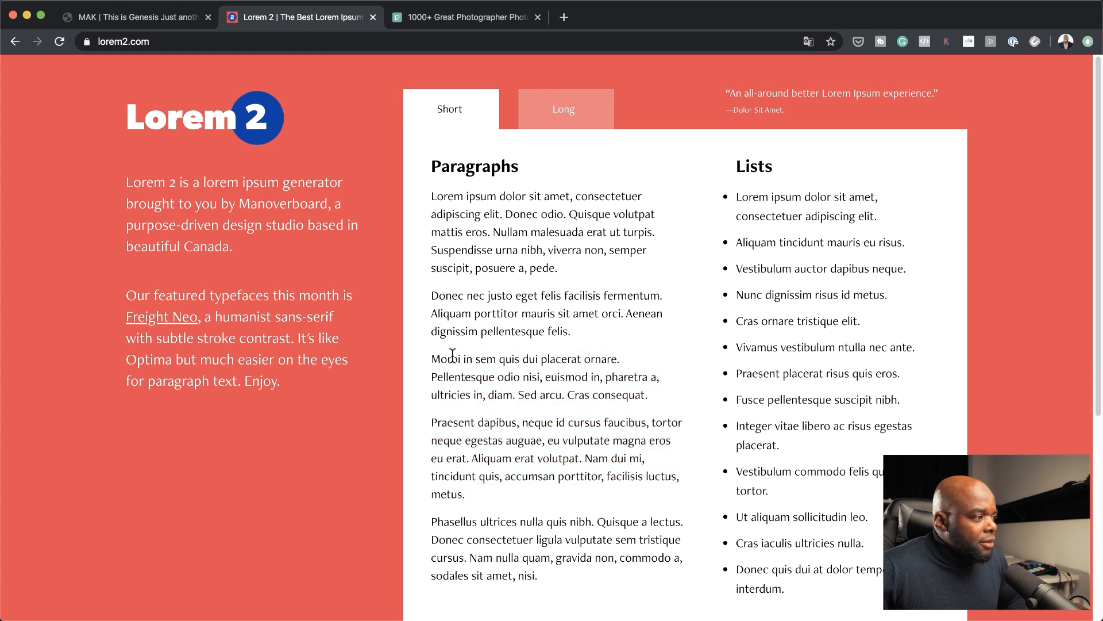
drag(431, 296, 579, 331)
key(cmd+c)
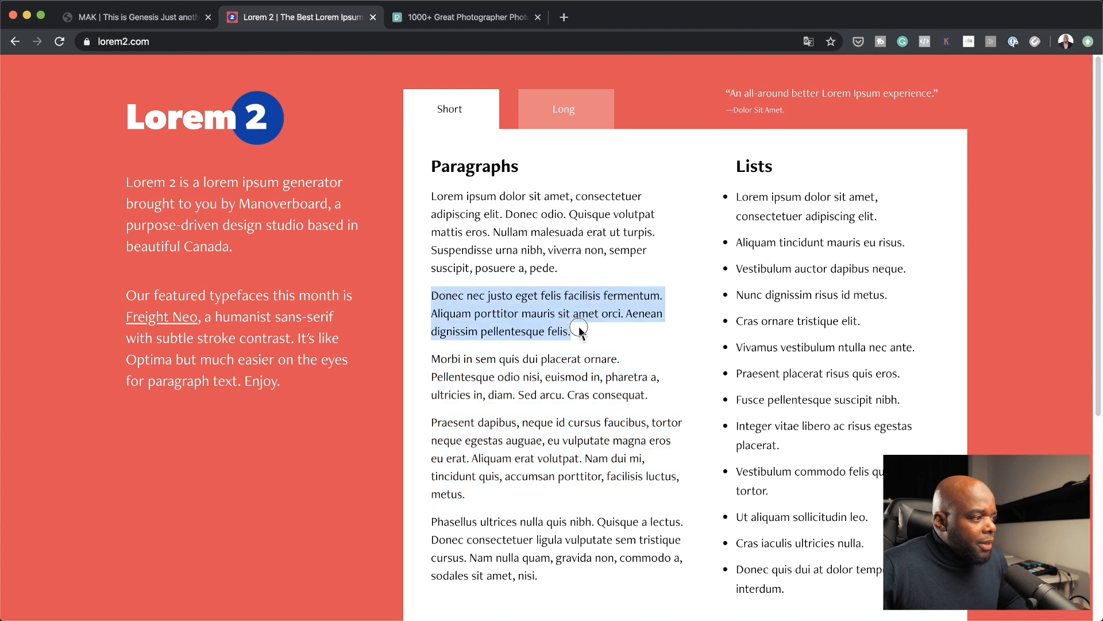
- Back on the Divi page, replace the opt-in's body text with the copied paragraph and set its title to "Here's why you need to join!"
click(137, 18)
drag(27, 426, 227, 516)
key(cmd+v)
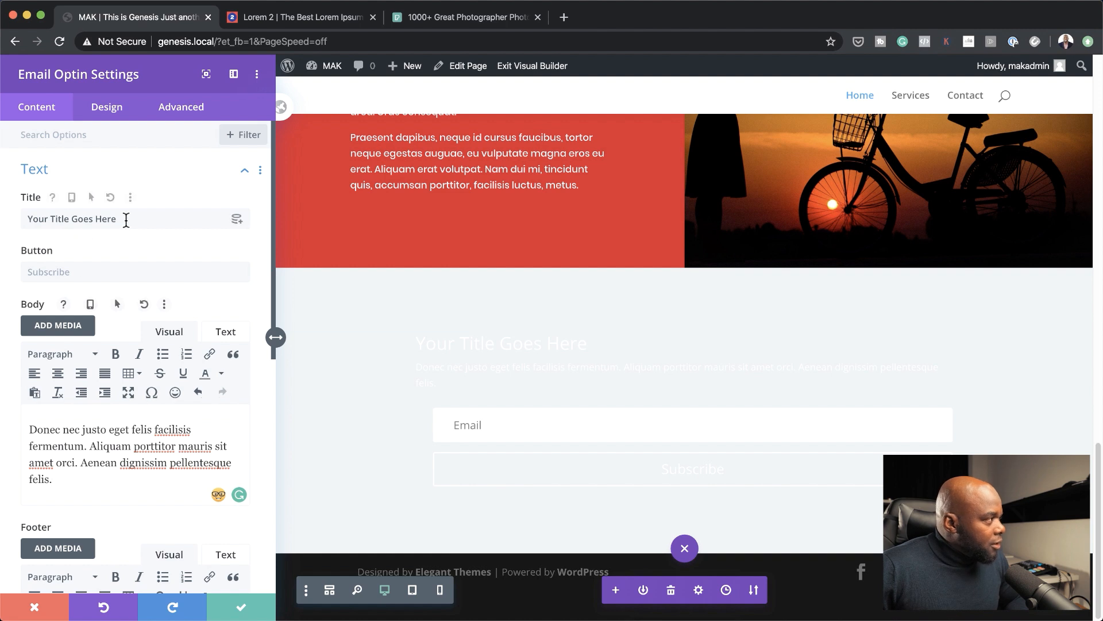
key(cmd+a)
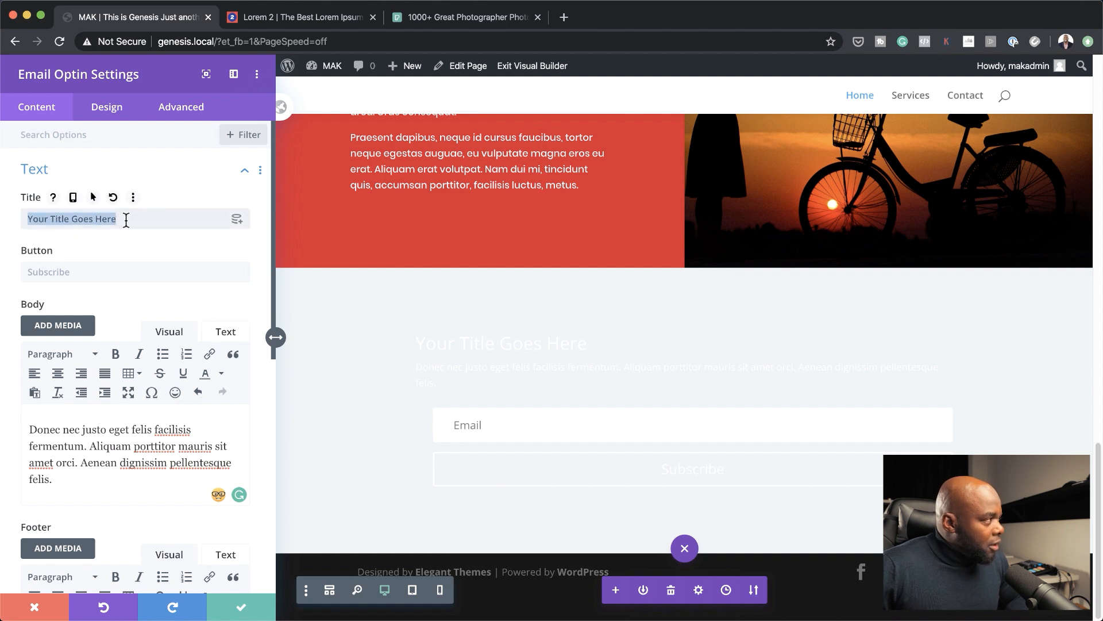
text(Here's why you need to join!)
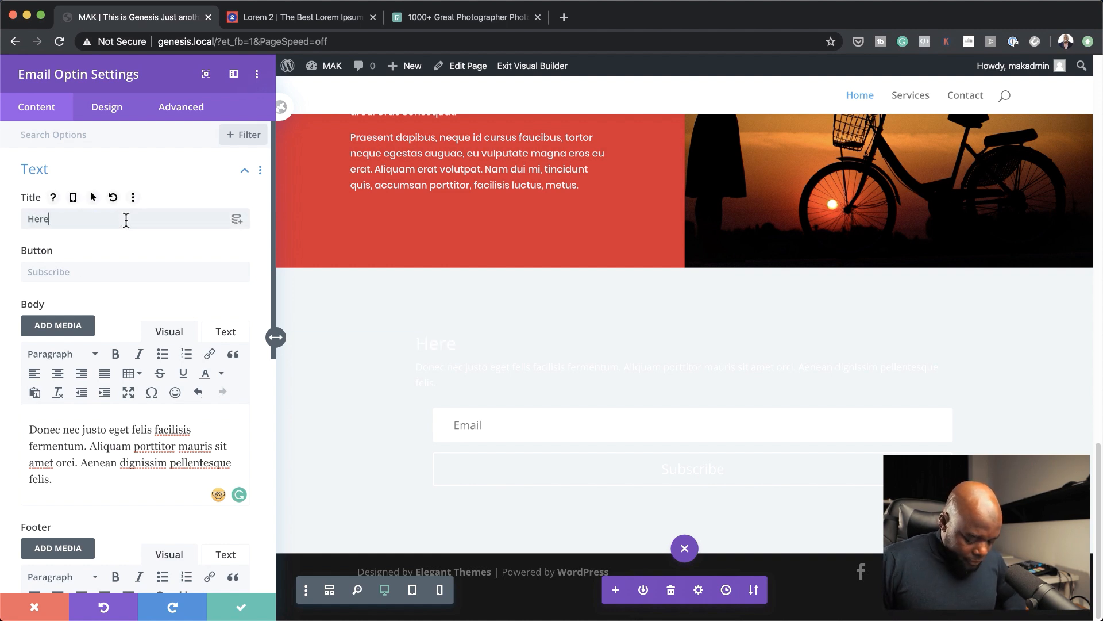
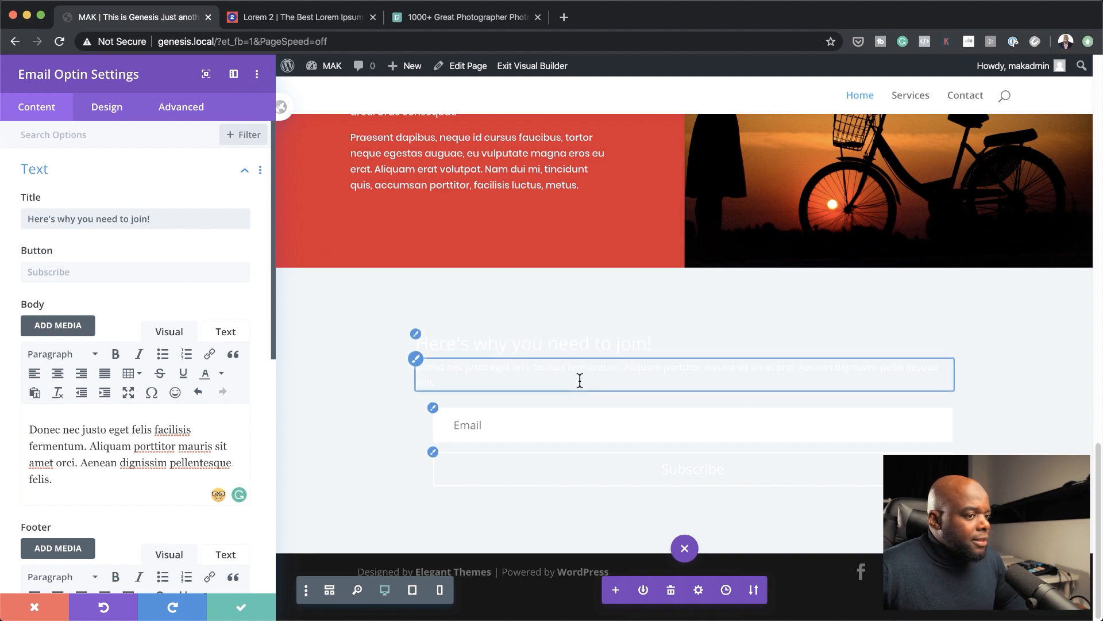
- Set the email opt-in title's font to Montserrat with a Semi Bold weight
click(119, 115)
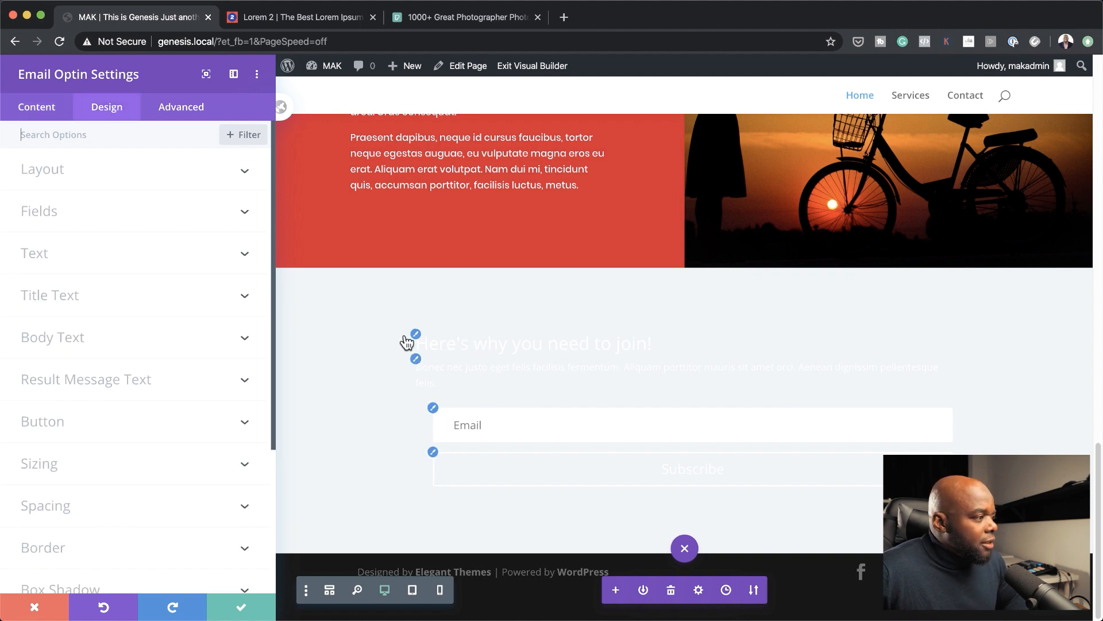
click(416, 336)
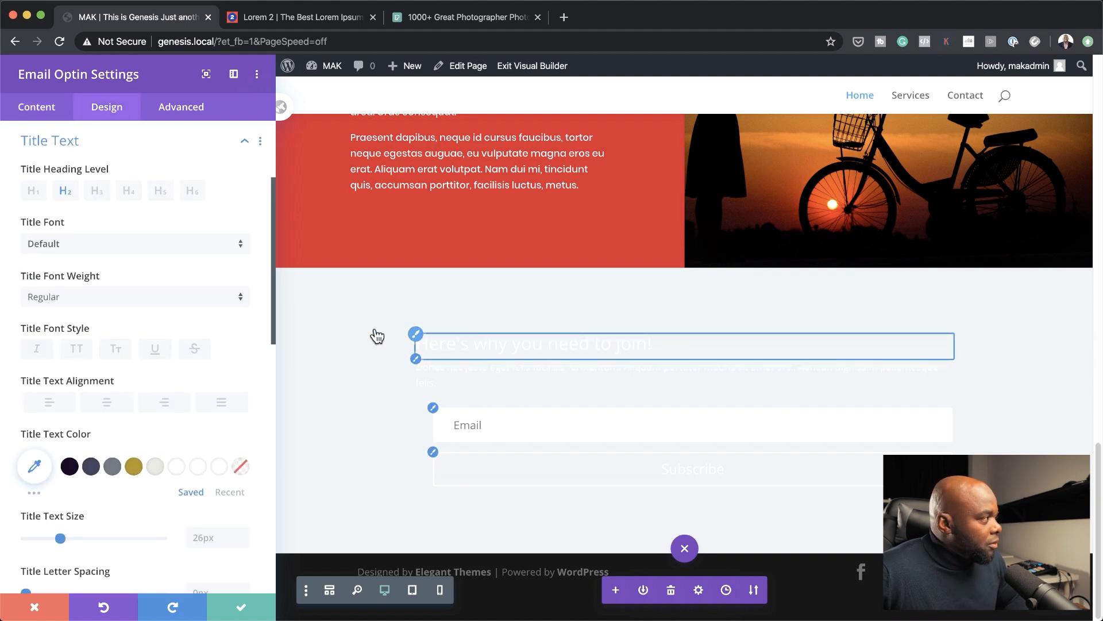
click(130, 250)
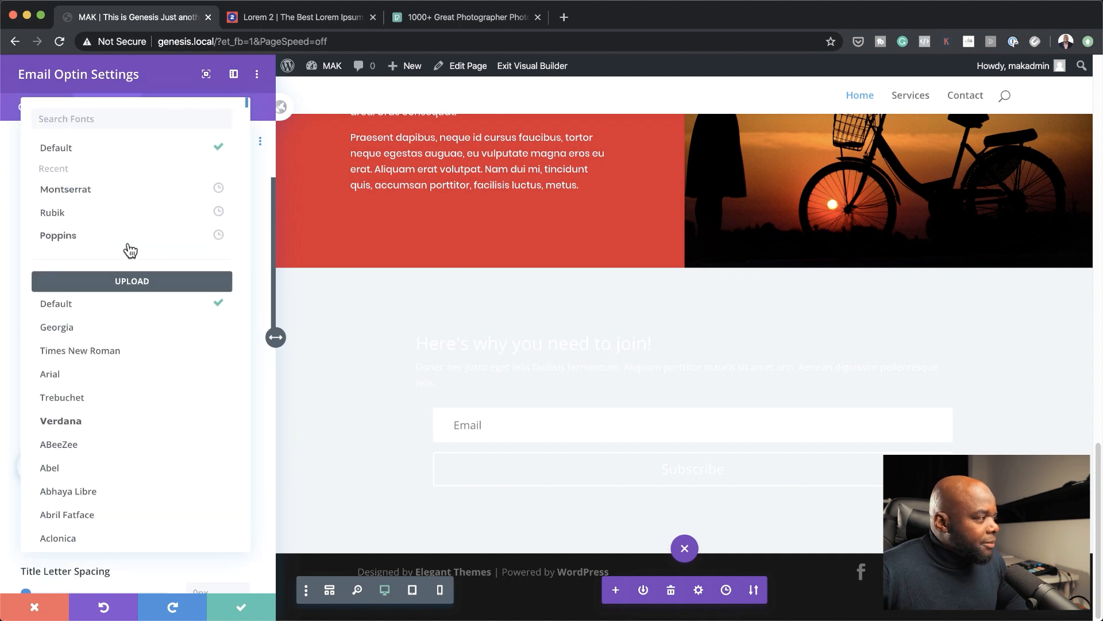
click(112, 189)
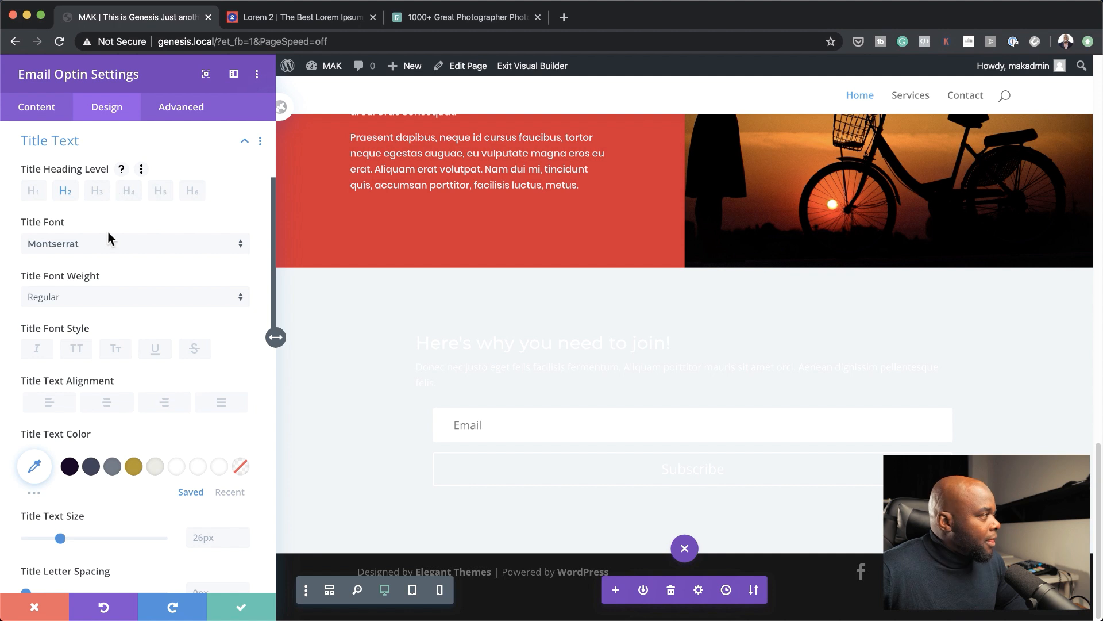
click(91, 298)
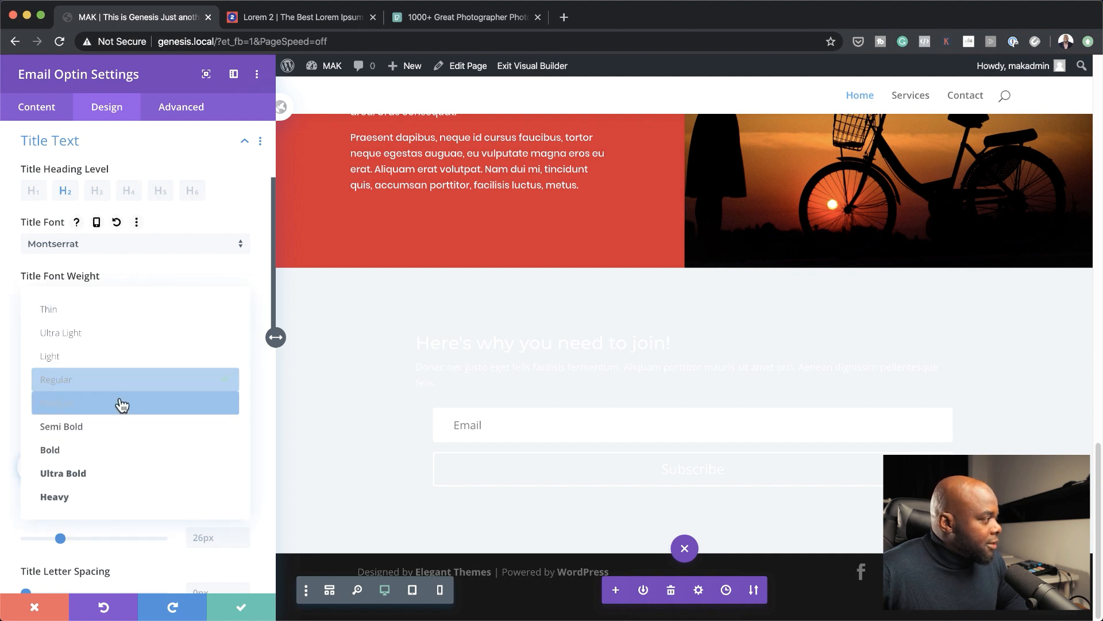
click(123, 425)
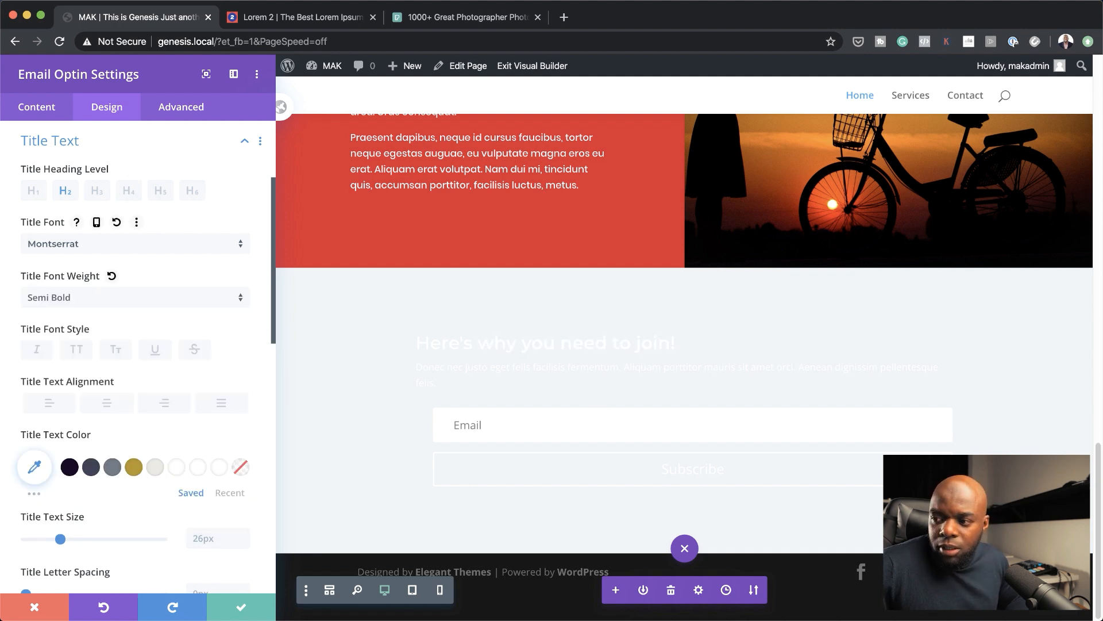
- Give the email opt-in title the text color #2b2d42 and center it
key(super+Tab)
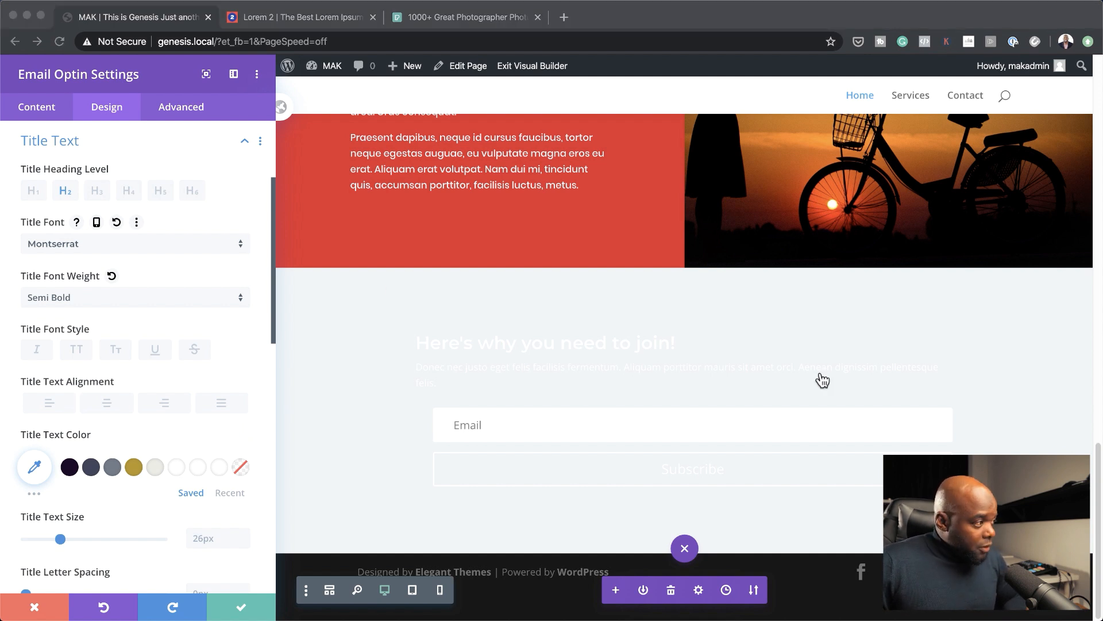
key(super+Tab)
click(37, 467)
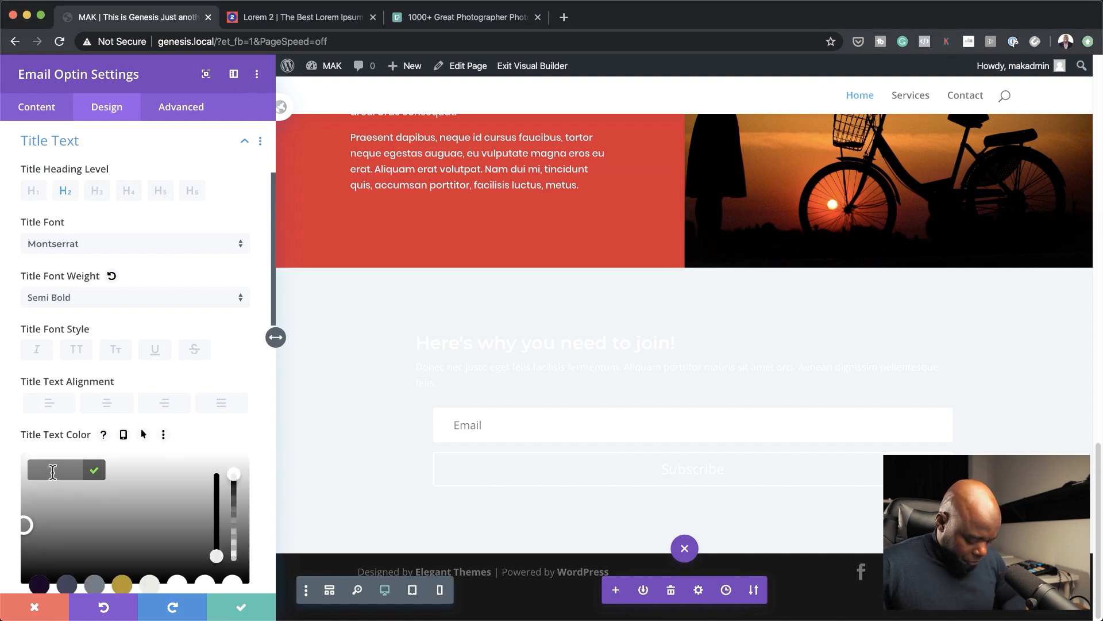
text(#2b3d42)
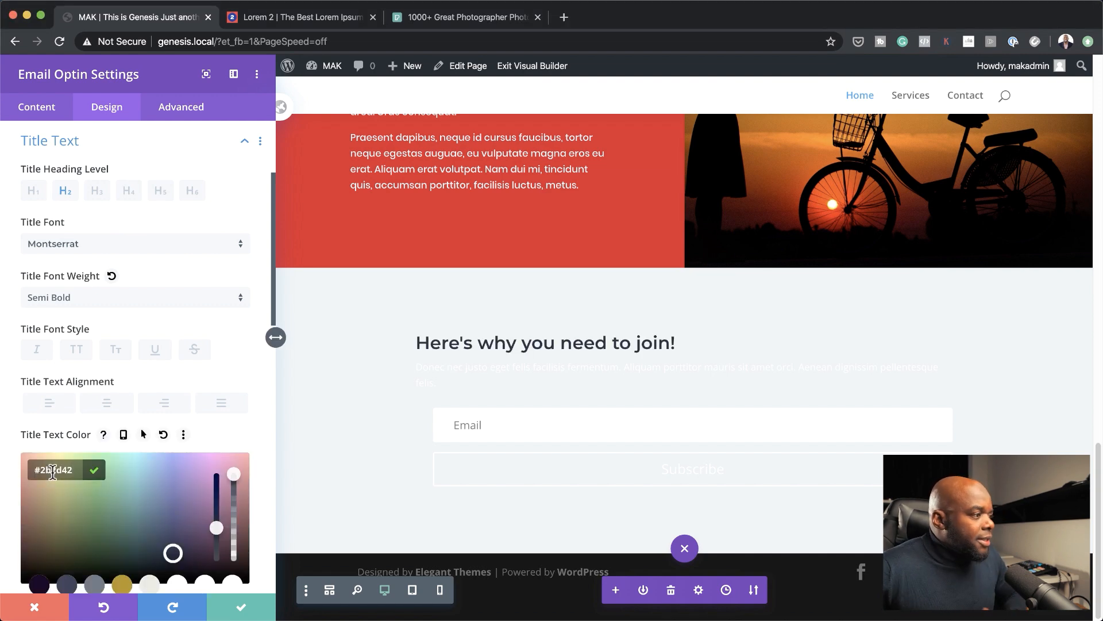
click(107, 404)
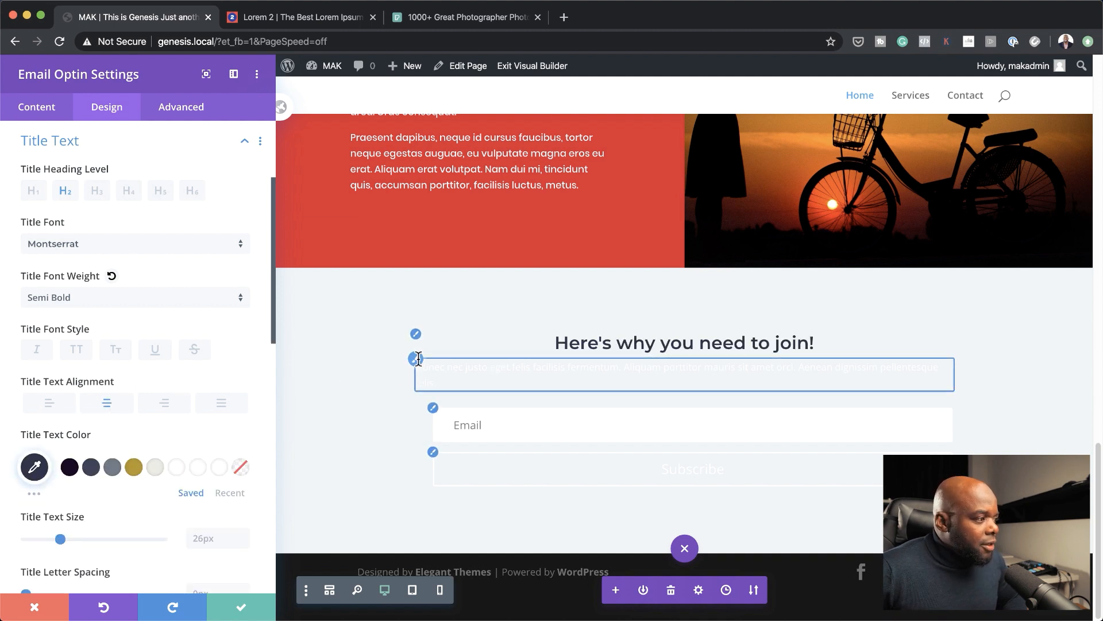
- Set the opt-in's body text to centered Montserrat in color #2b2d42 and save the module settings
click(419, 358)
click(128, 234)
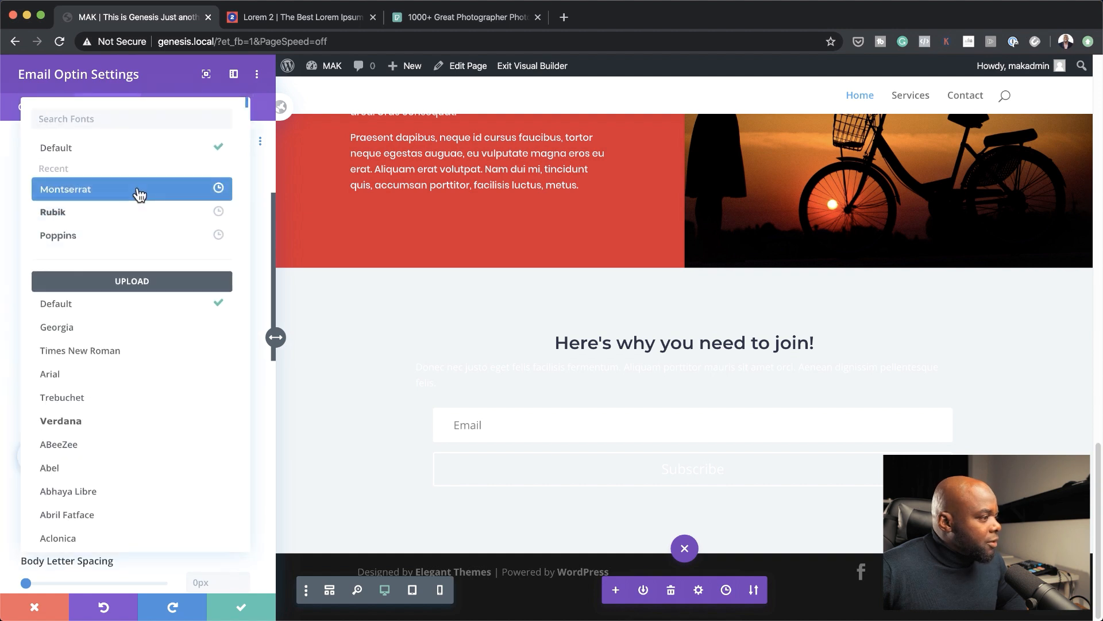
click(139, 194)
click(109, 393)
click(35, 456)
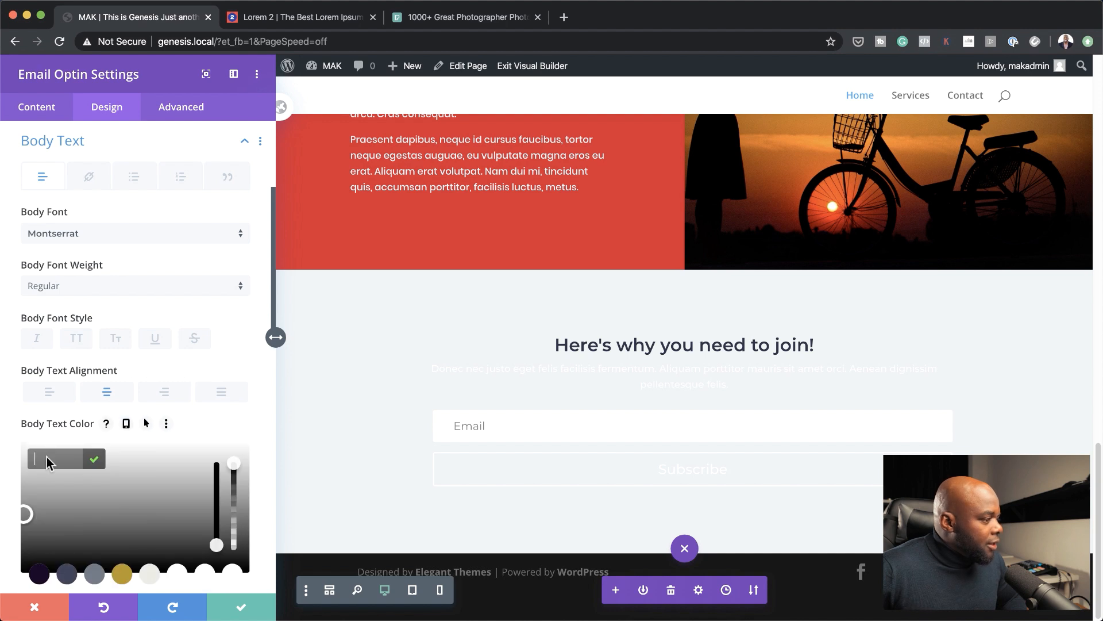
text(#2b2d42)
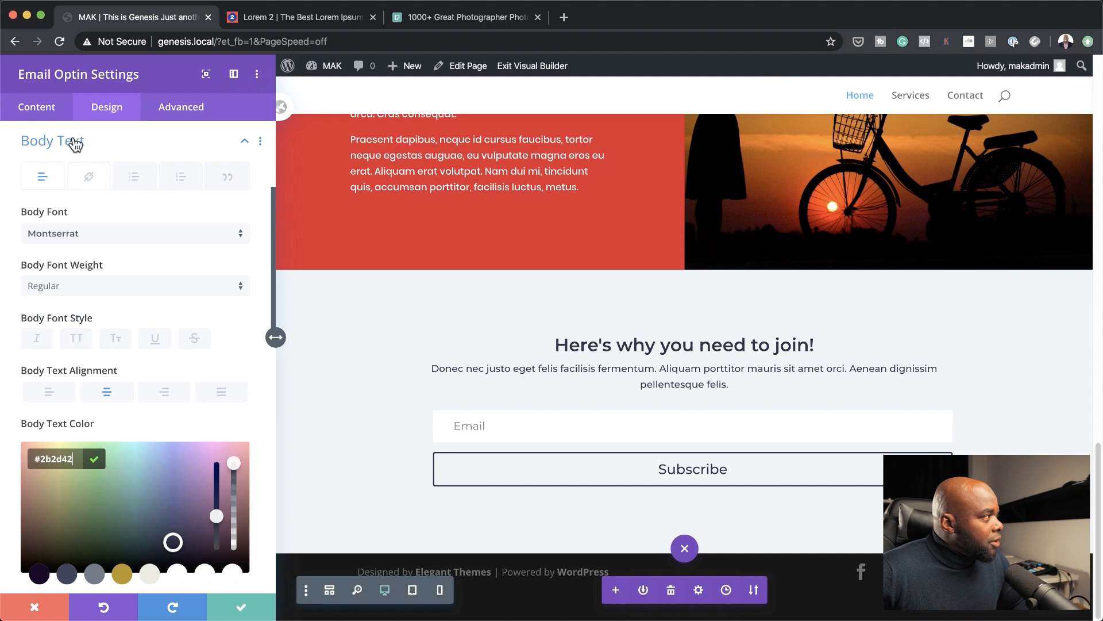
click(47, 111)
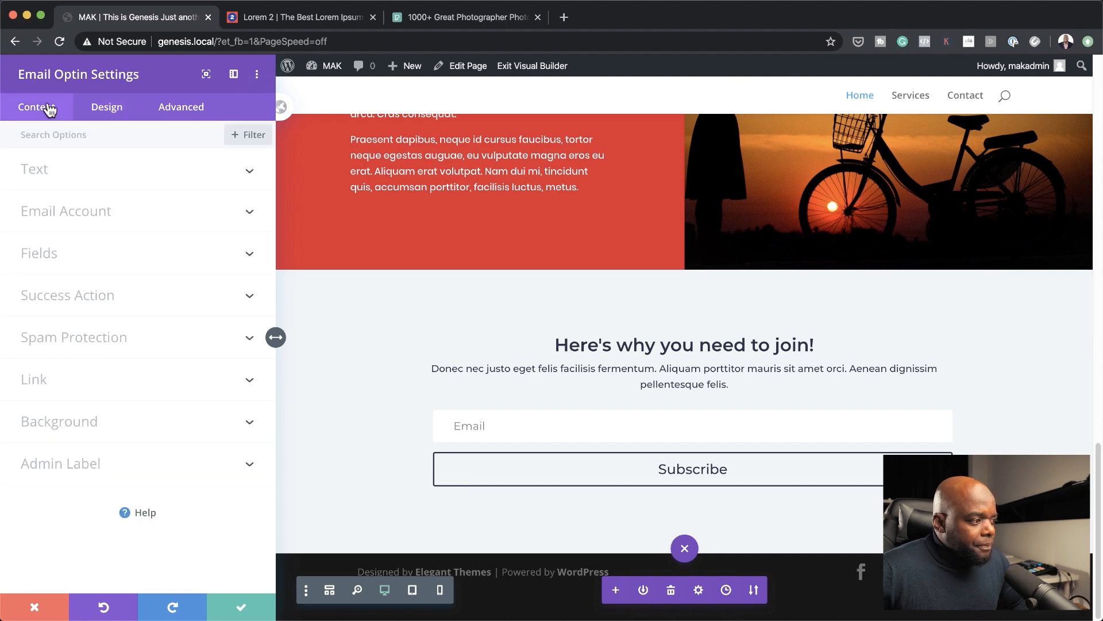
click(238, 609)
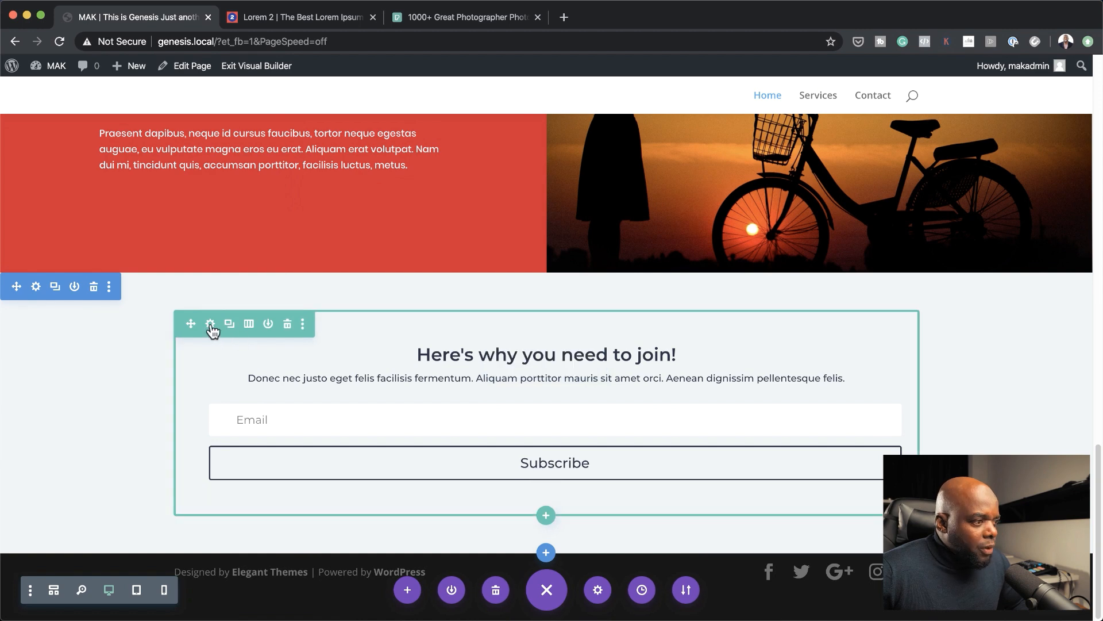
- Narrow the email opt-in's row to 54% width and save the row settings
click(210, 326)
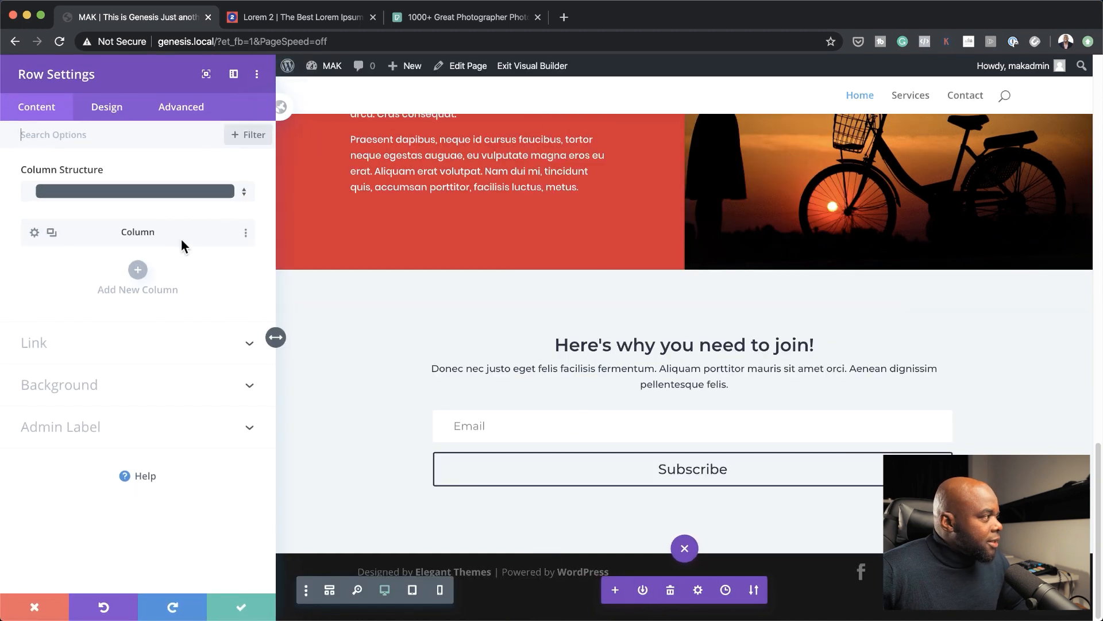
click(105, 107)
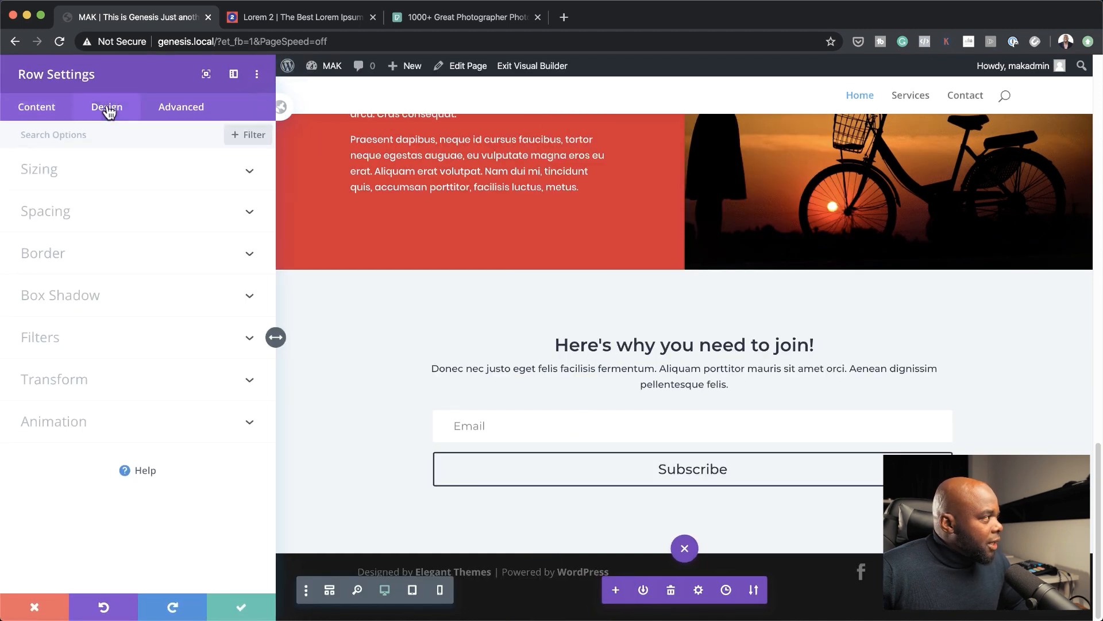
click(64, 180)
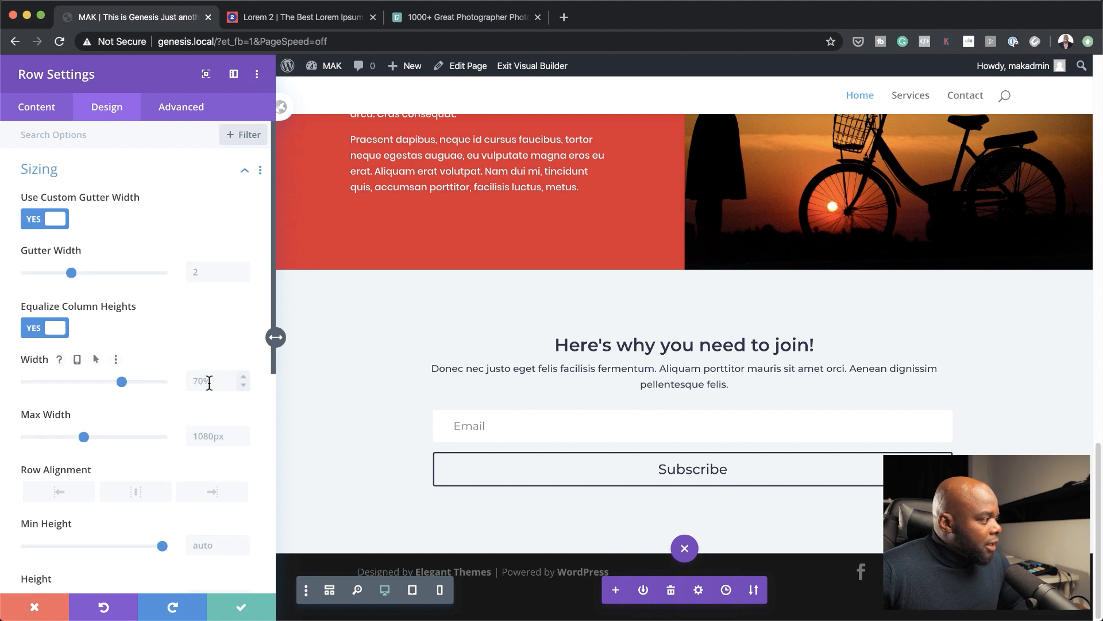
drag(121, 383, 100, 389)
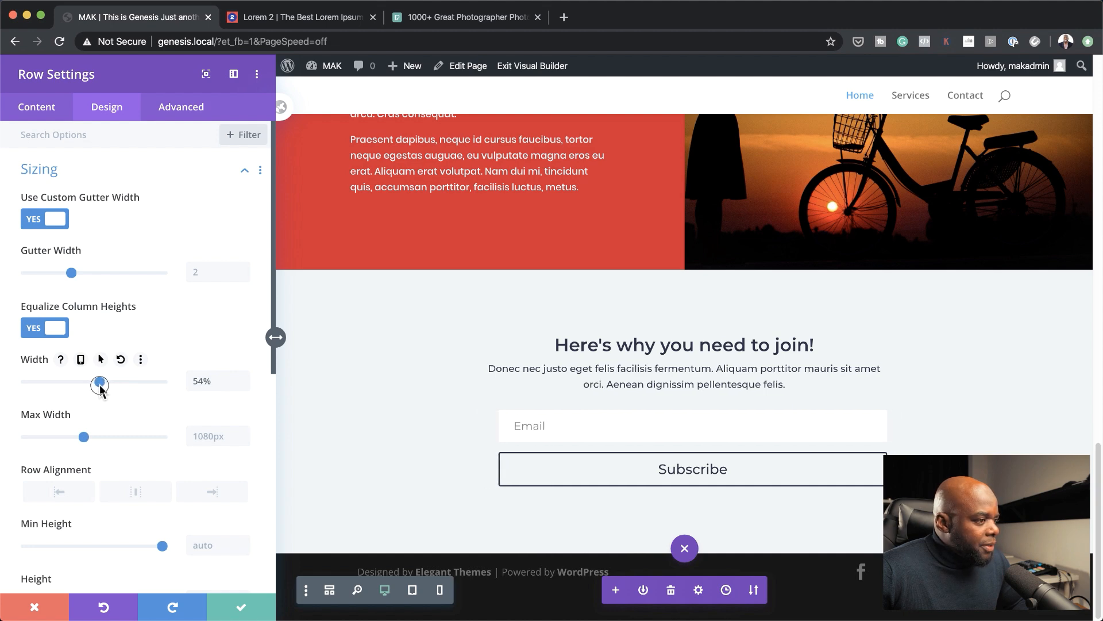
click(241, 607)
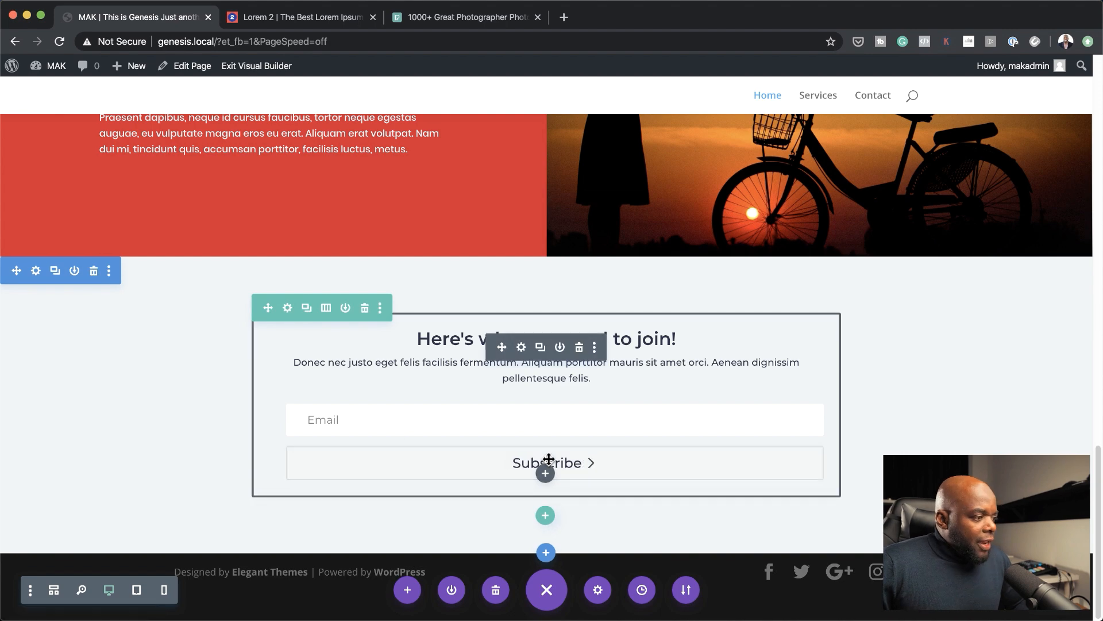
- Reopen the email opt-in's settings and enable custom styles for its Subscribe button
click(522, 348)
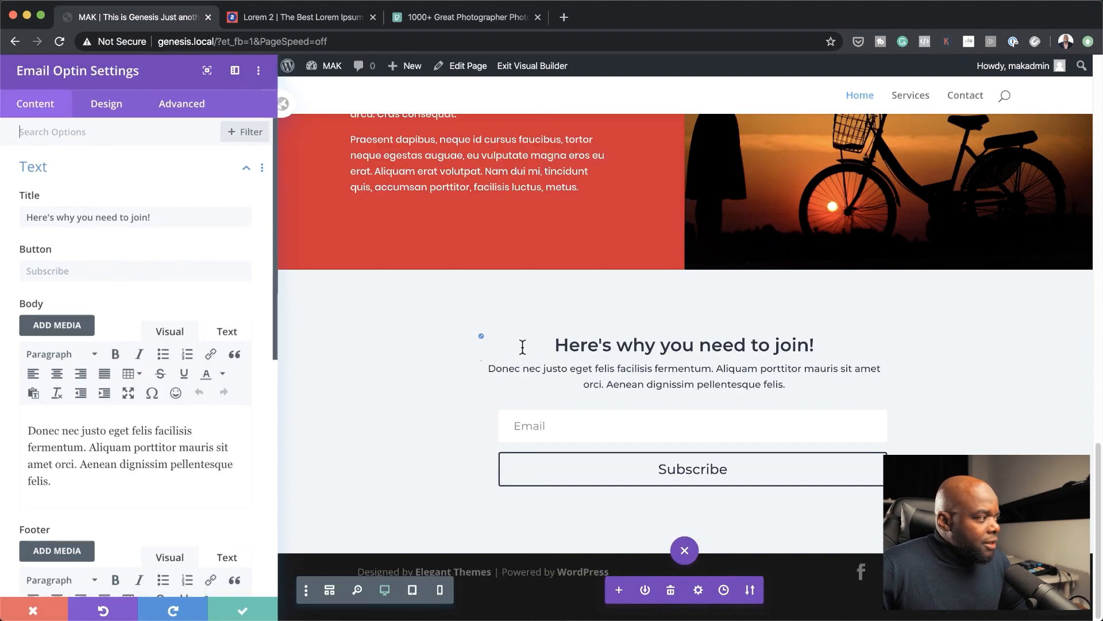
click(115, 113)
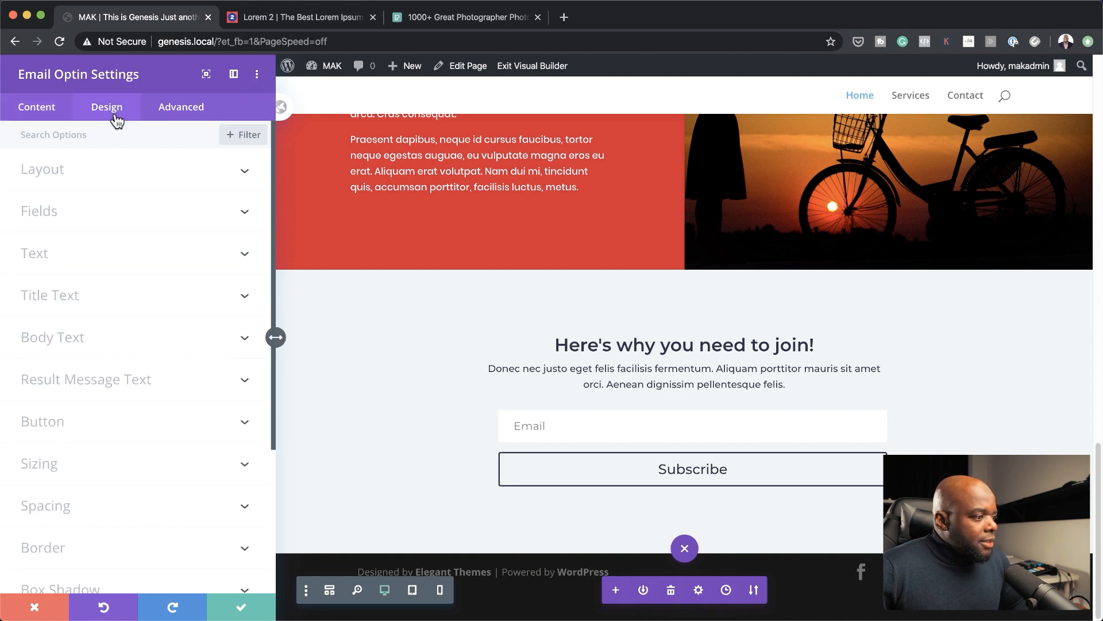
click(61, 421)
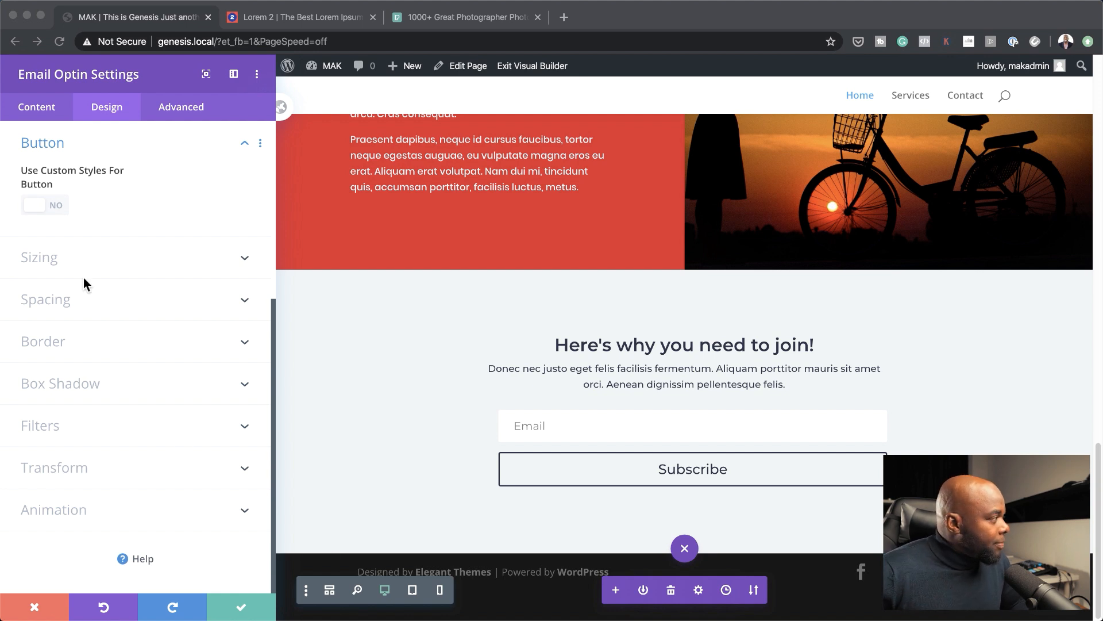
click(56, 205)
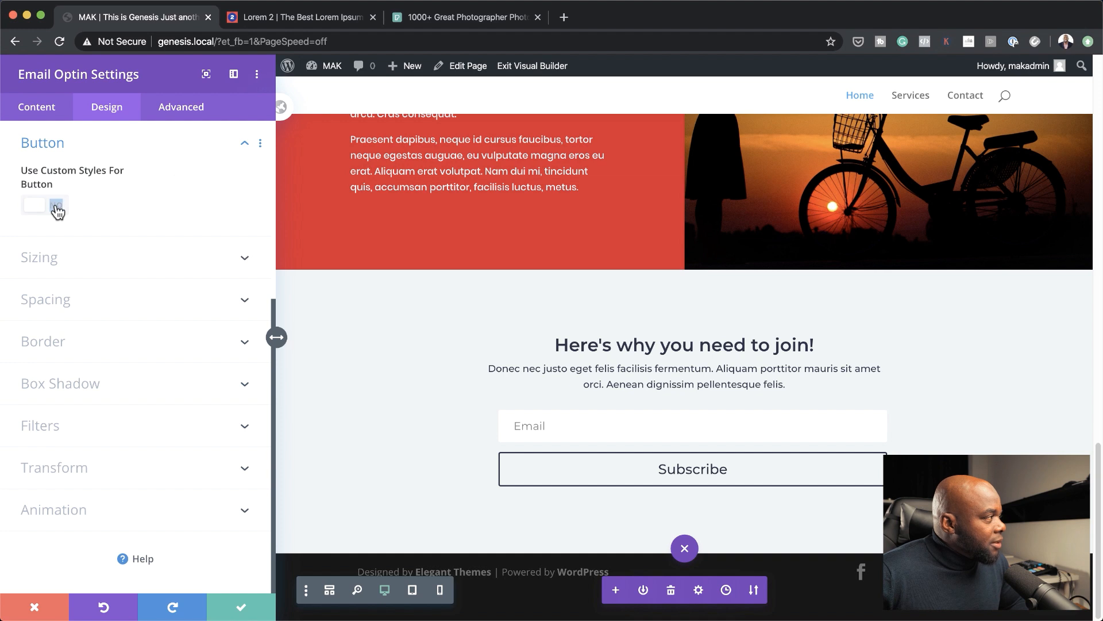
click(56, 207)
click(57, 207)
click(58, 207)
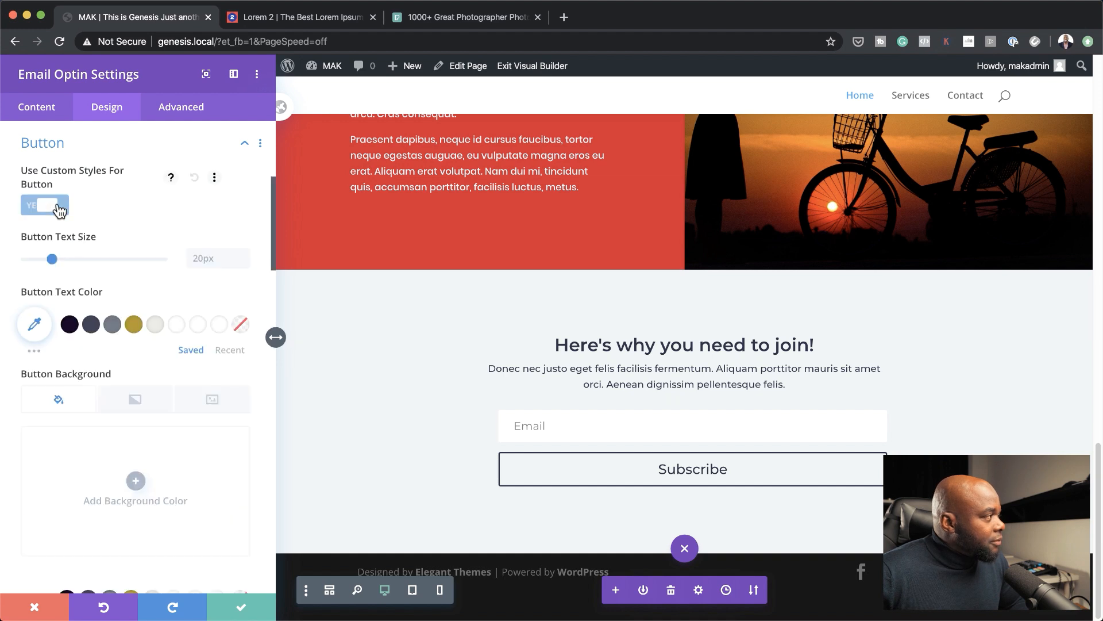
- Give the Subscribe button light gray text and a red background, using the recently used colors
scroll(148, 479, down, 1)
click(229, 345)
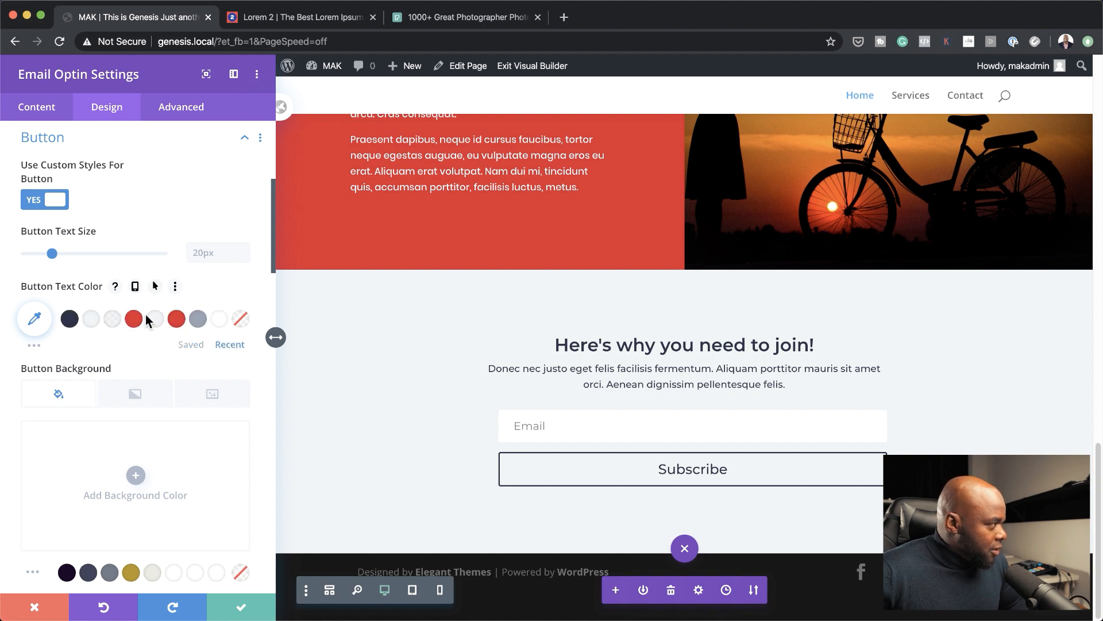
click(156, 322)
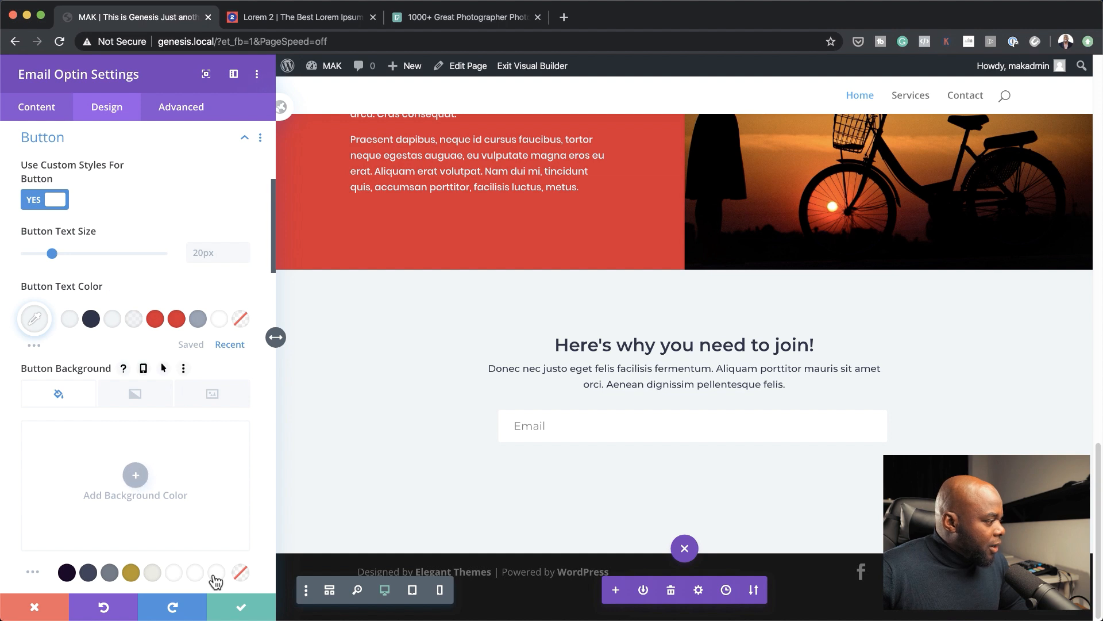
scroll(213, 557, down, 2)
click(226, 537)
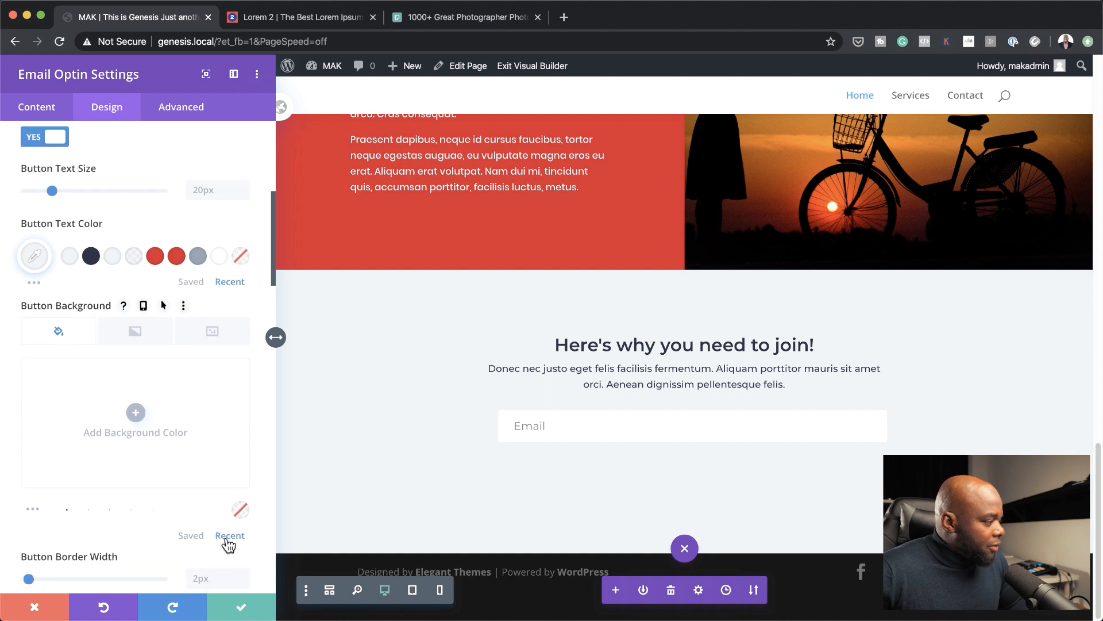
click(174, 510)
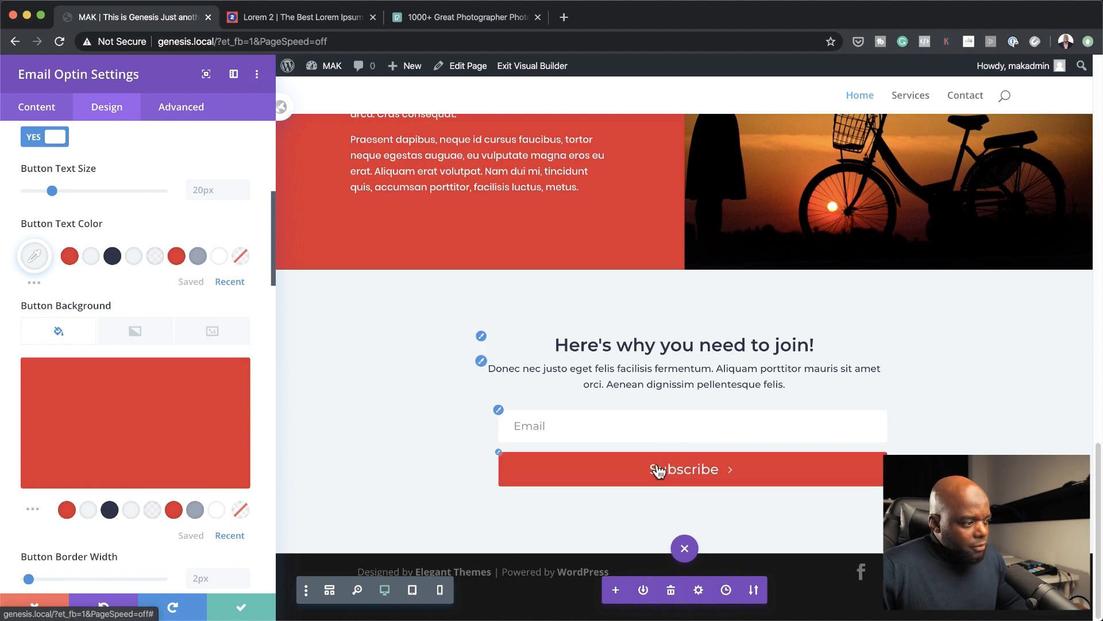
- Set the Subscribe button's border width and border radius to 0px and save the module settings
scroll(197, 499, down, 3)
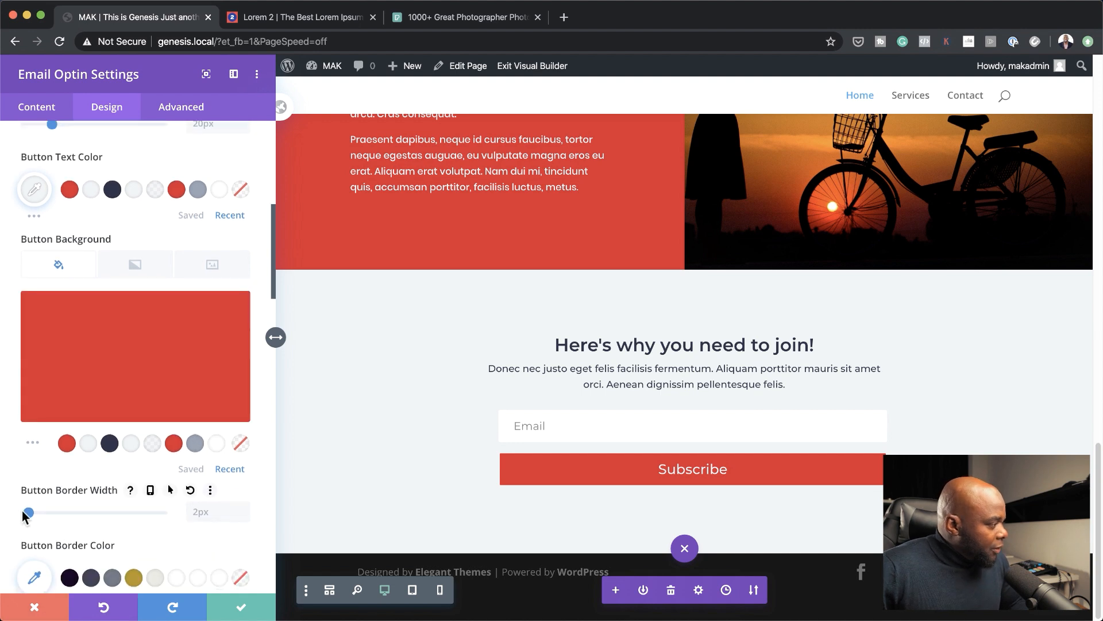
drag(27, 513, 8, 517)
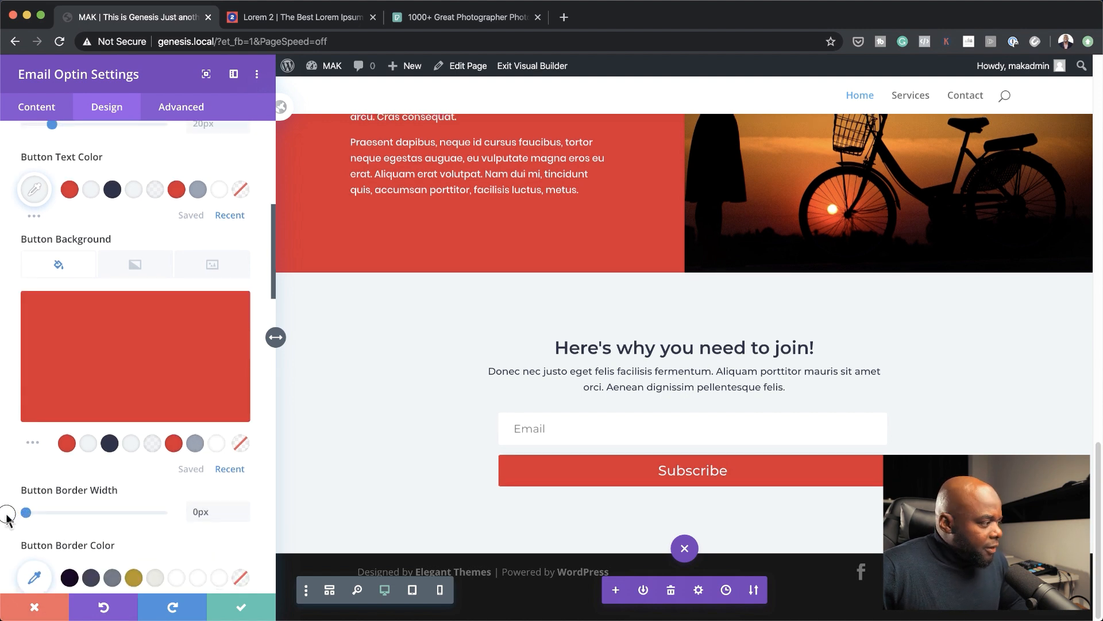
scroll(154, 512, down, 6)
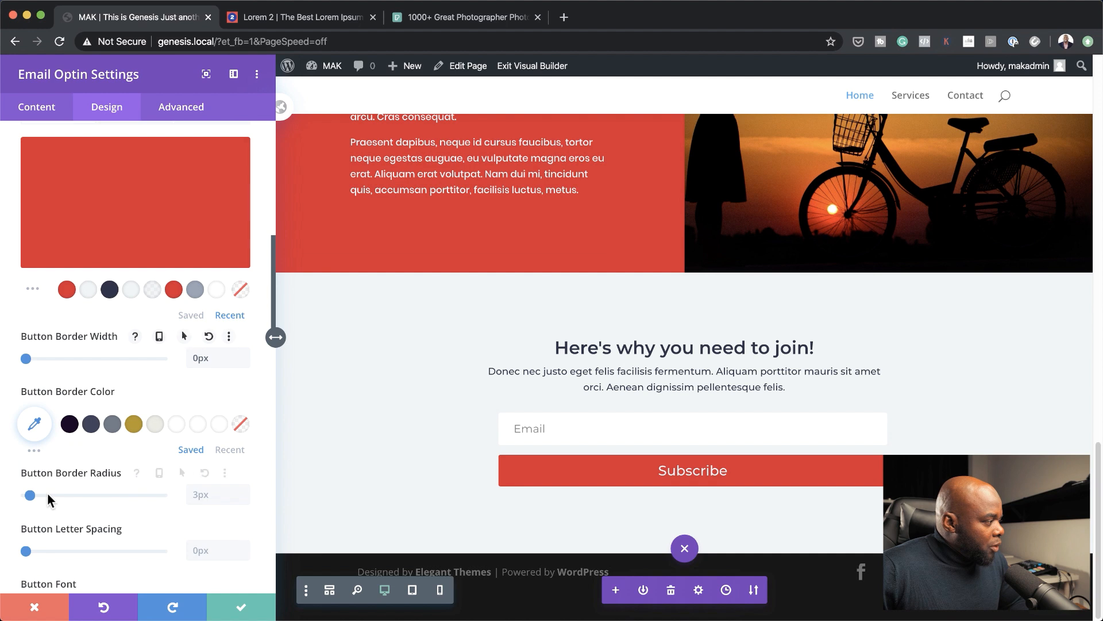
drag(28, 496, 6, 496)
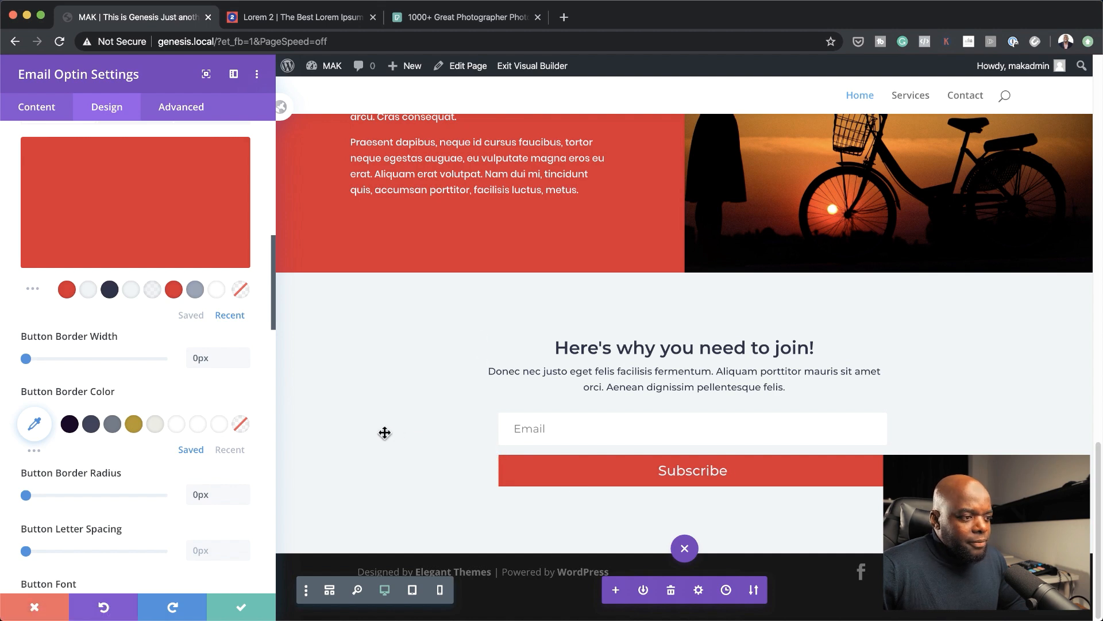
click(246, 608)
scroll(323, 410, up, 10)
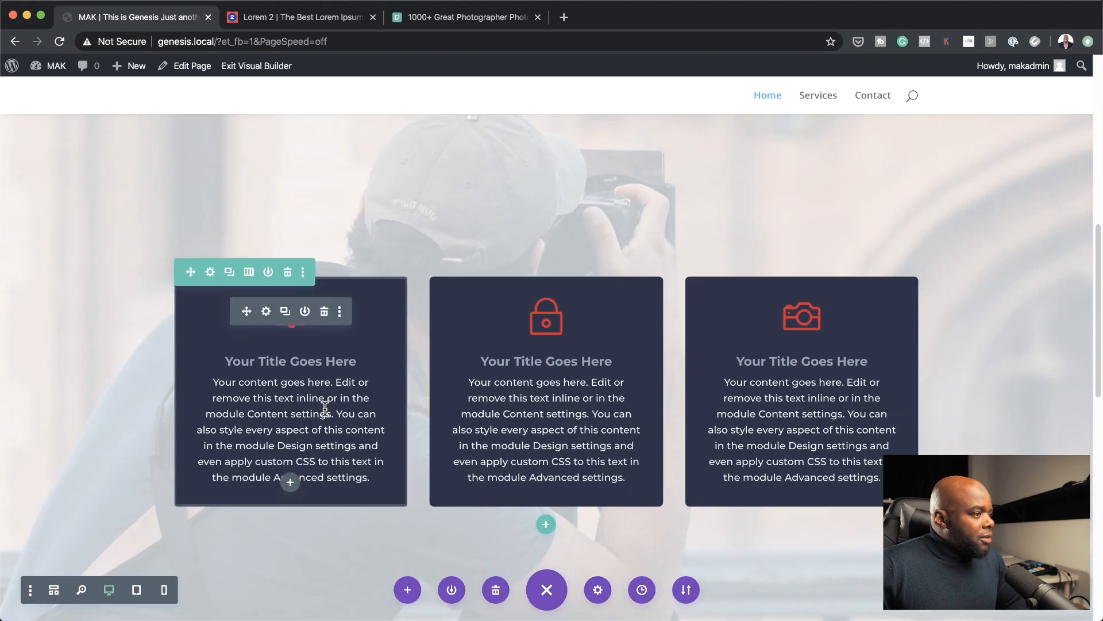
scroll(325, 408, up, 10)
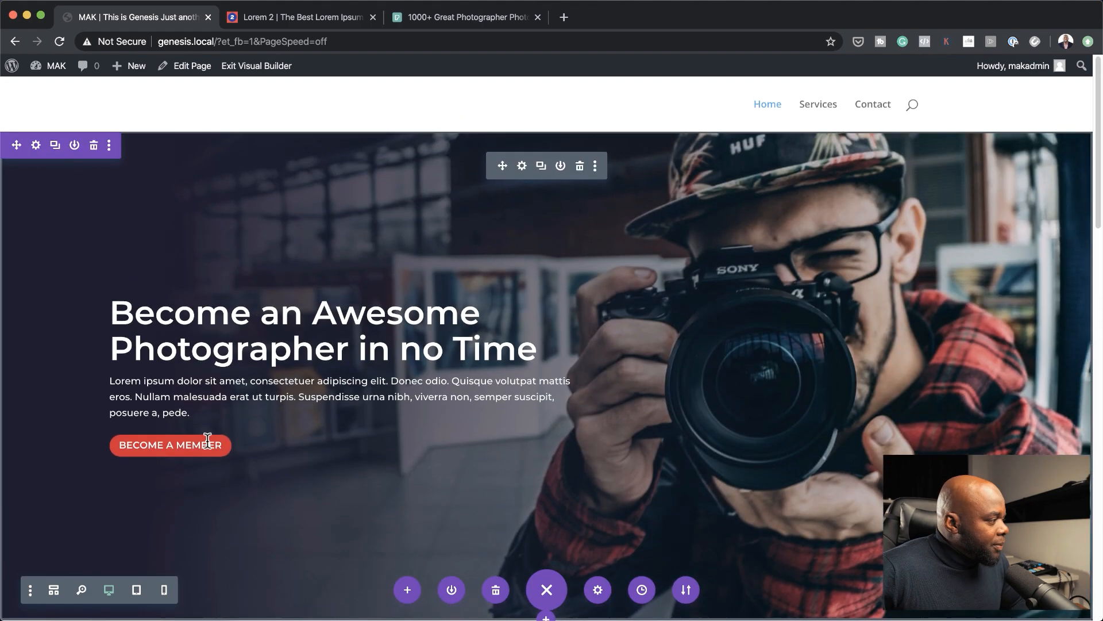
- Open the fullwidth header's settings and set Button One's border radius to 0px
click(523, 167)
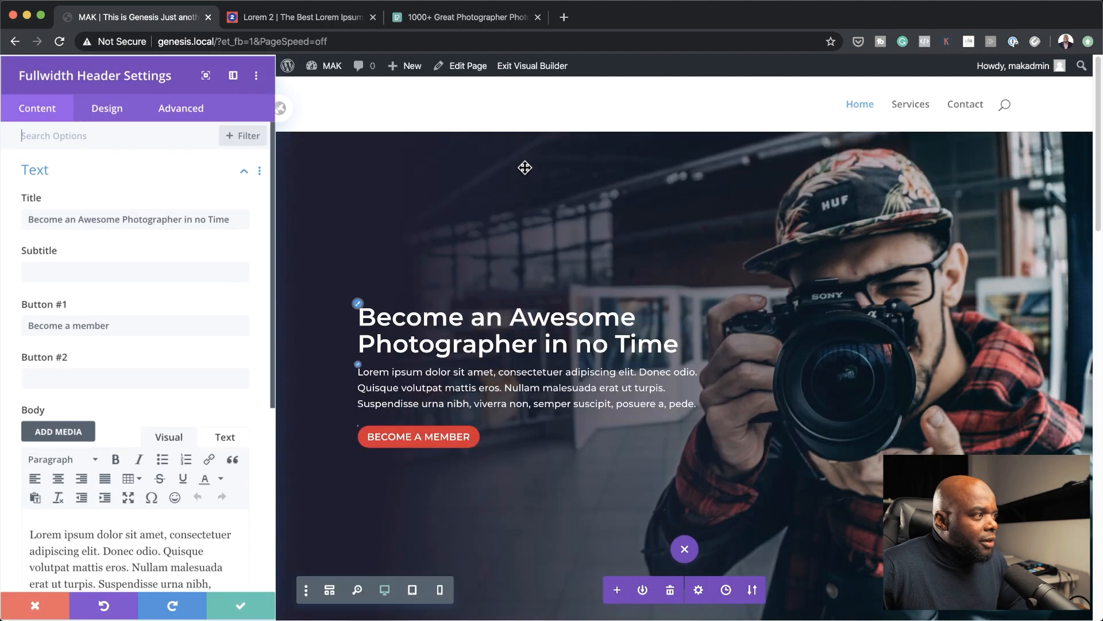
click(124, 115)
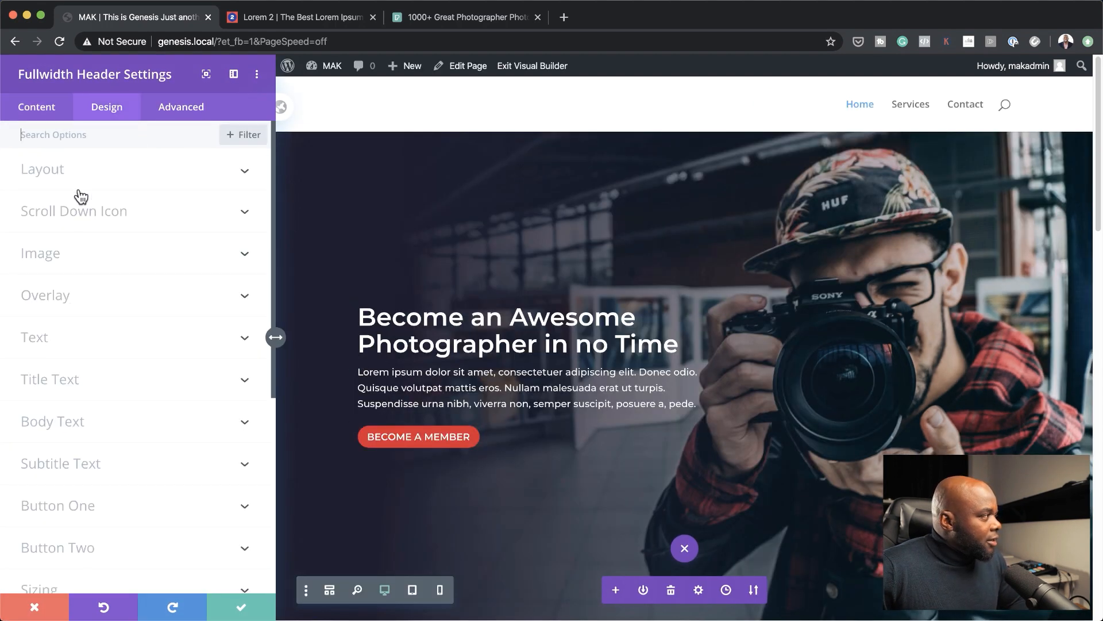
scroll(111, 460, down, 1)
click(84, 501)
scroll(115, 486, down, 10)
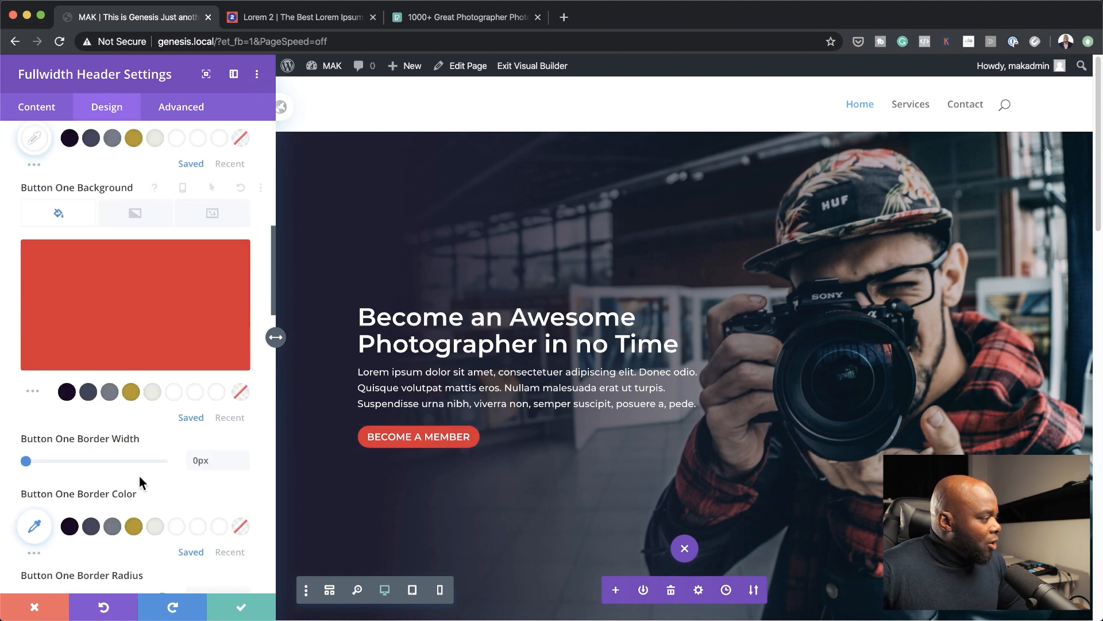
scroll(139, 477, down, 5)
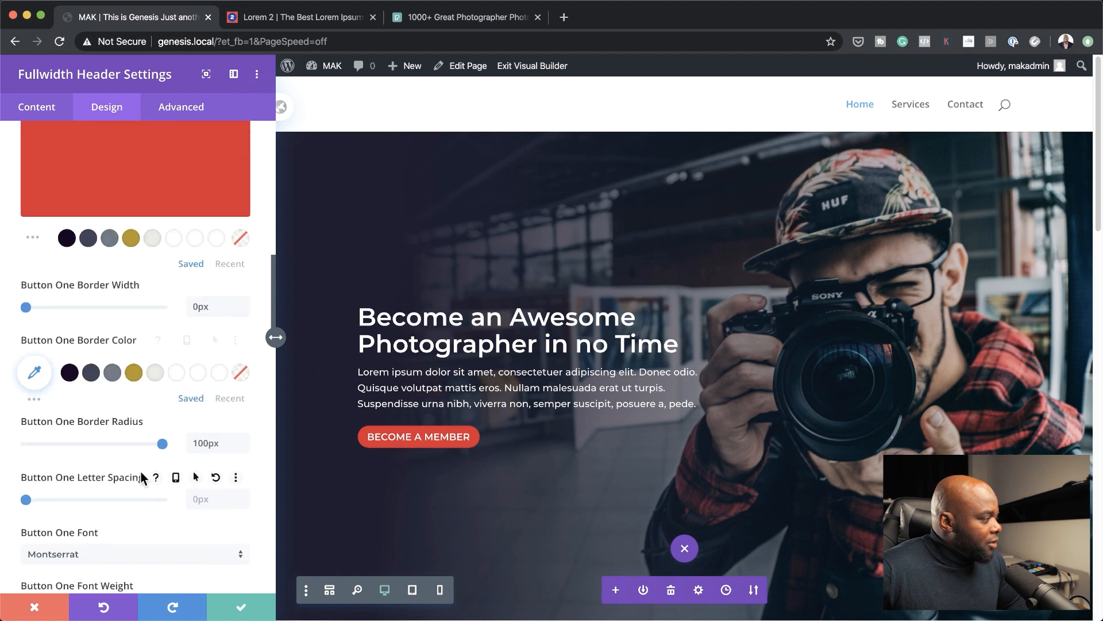
drag(162, 443, 10, 451)
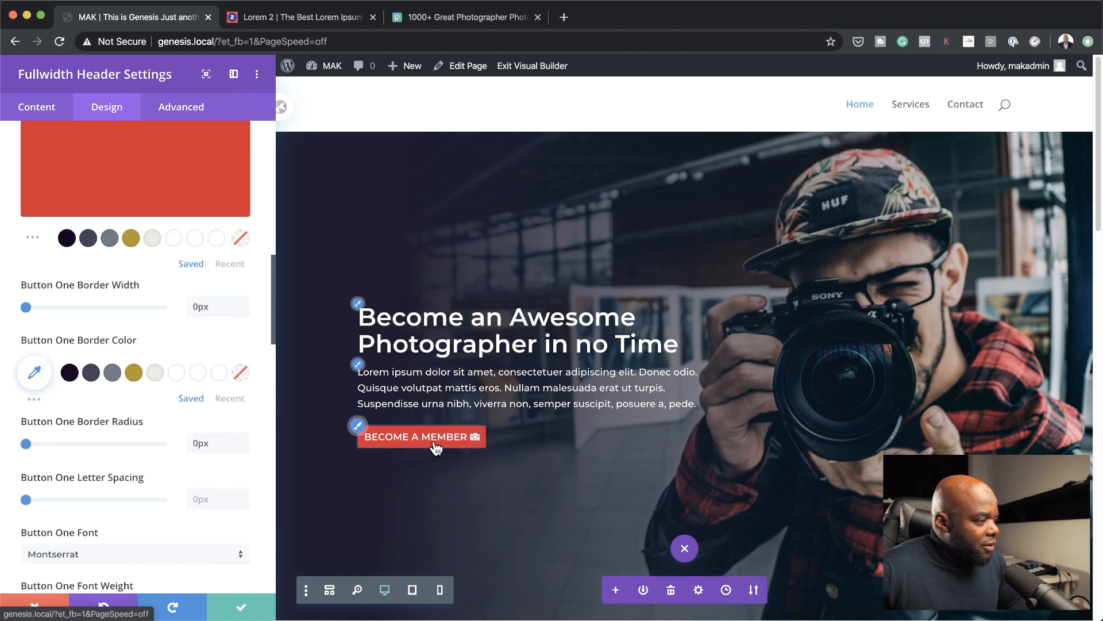
scroll(153, 485, down, 1)
scroll(152, 484, down, 5)
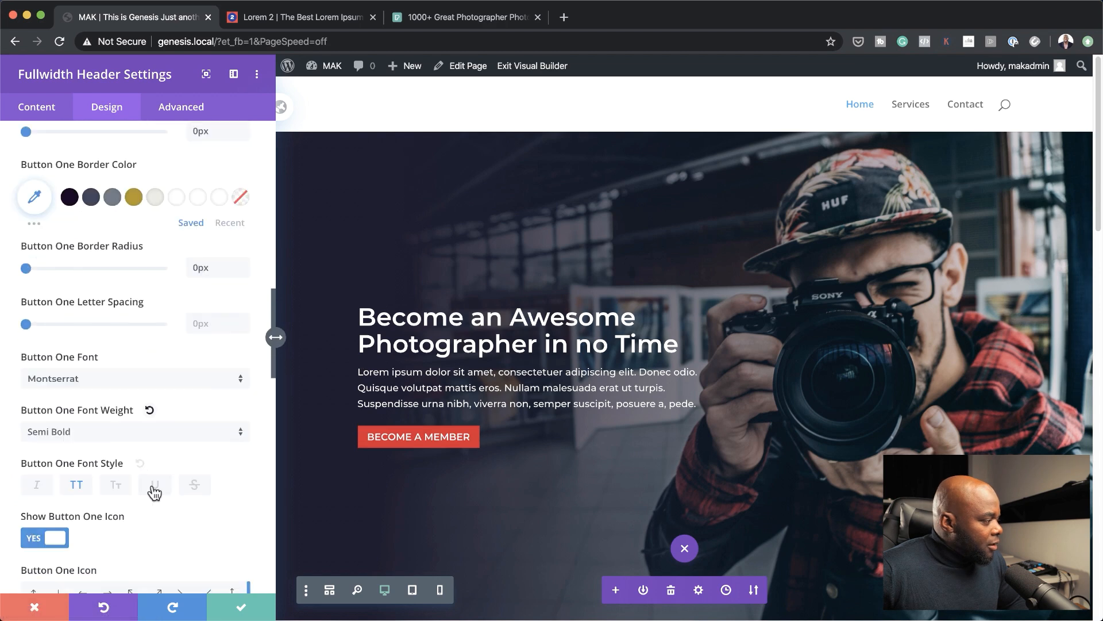
scroll(154, 492, down, 1)
scroll(154, 491, down, 3)
scroll(264, 470, down, 6)
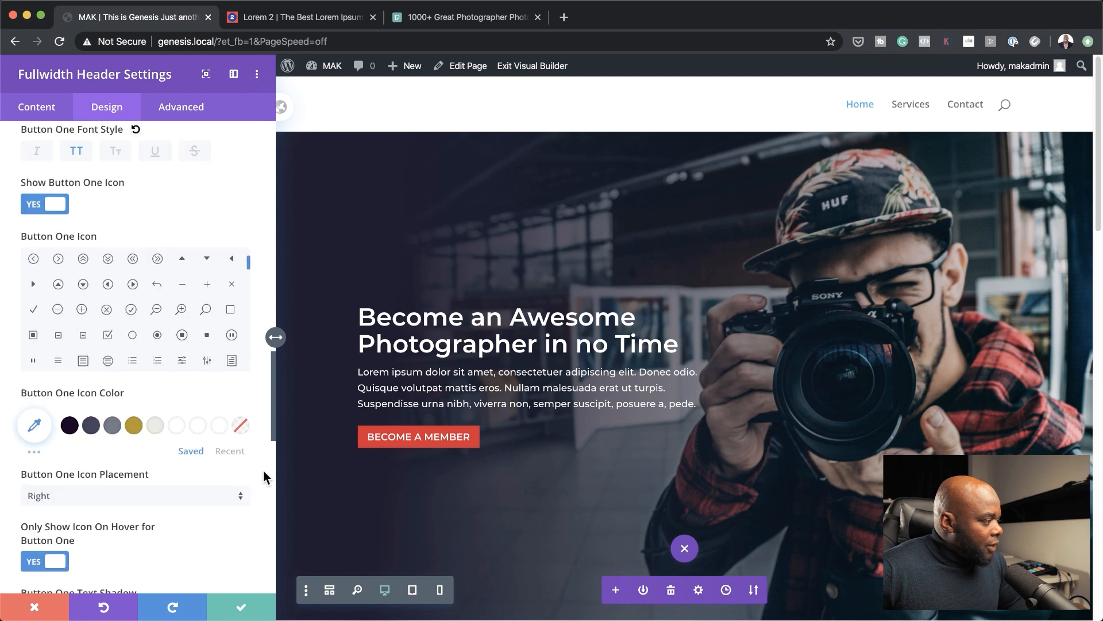
scroll(263, 471, down, 4)
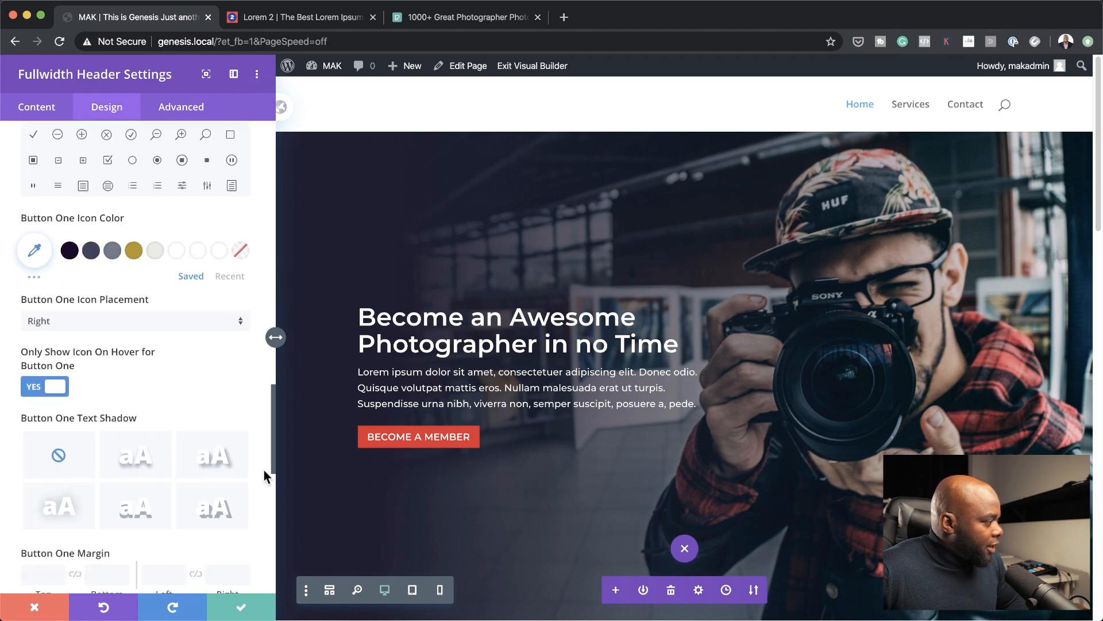
scroll(264, 470, down, 1)
click(48, 466)
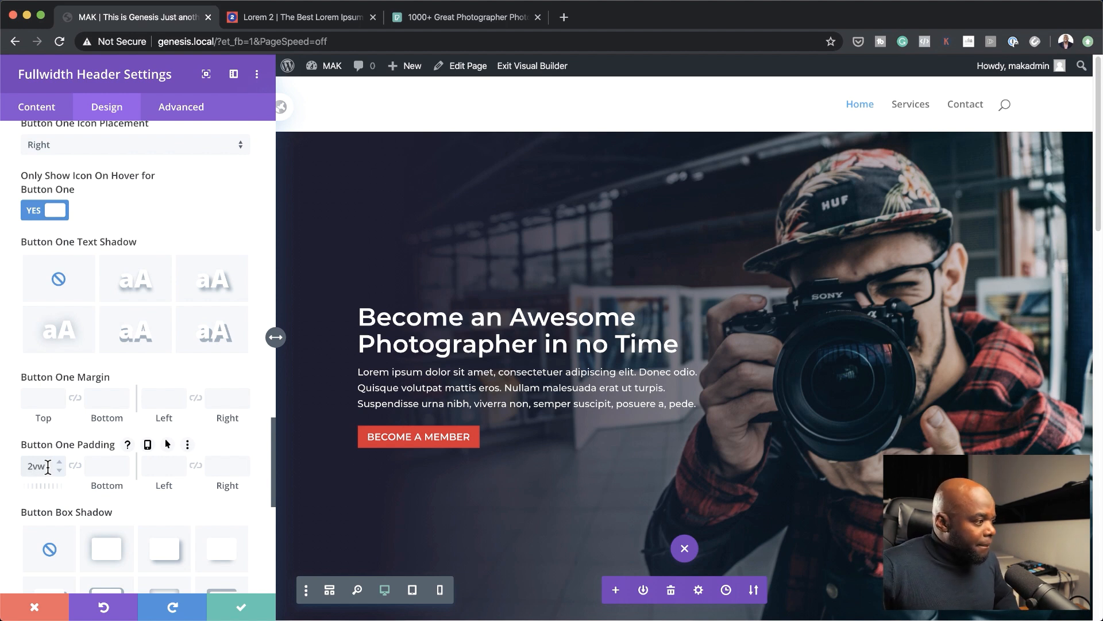
text(2vw)
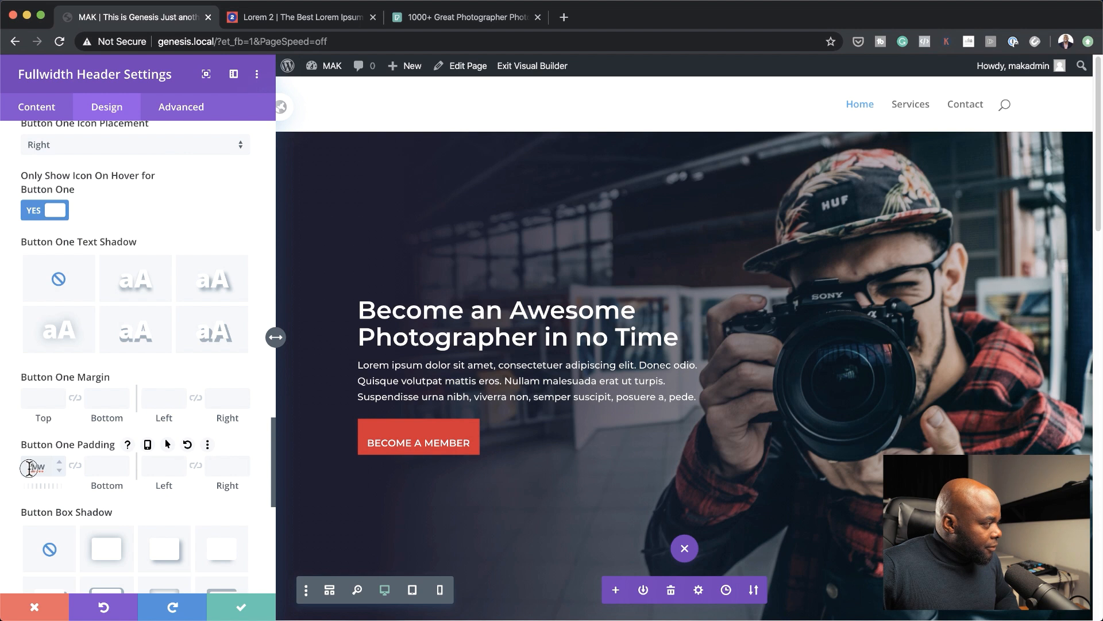
click(86, 464)
click(75, 465)
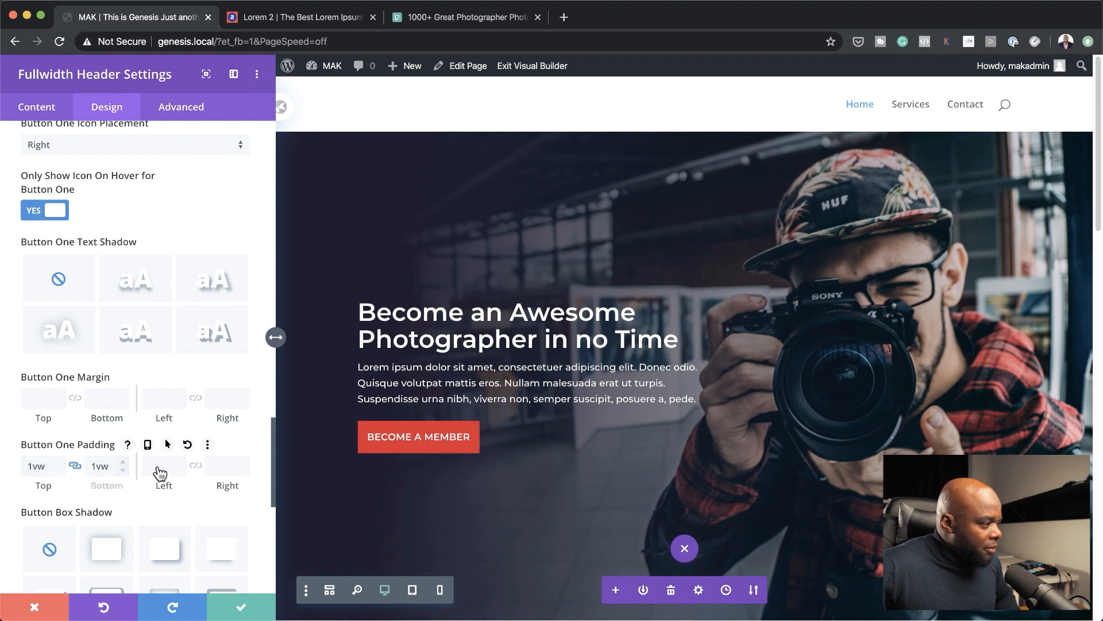
text(1vw)
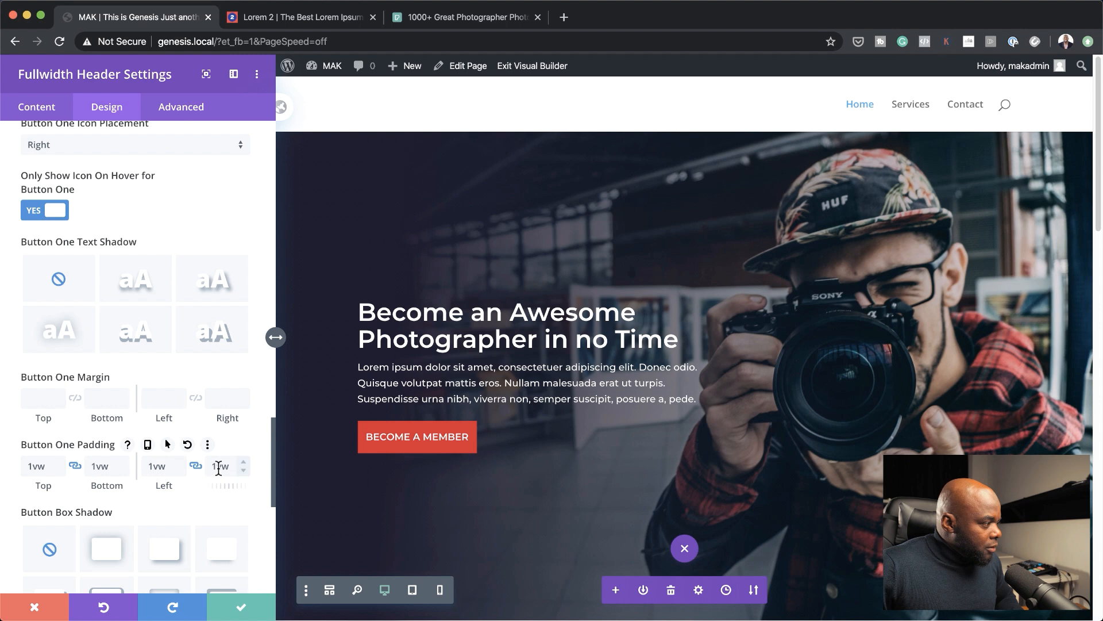
drag(225, 486, 230, 487)
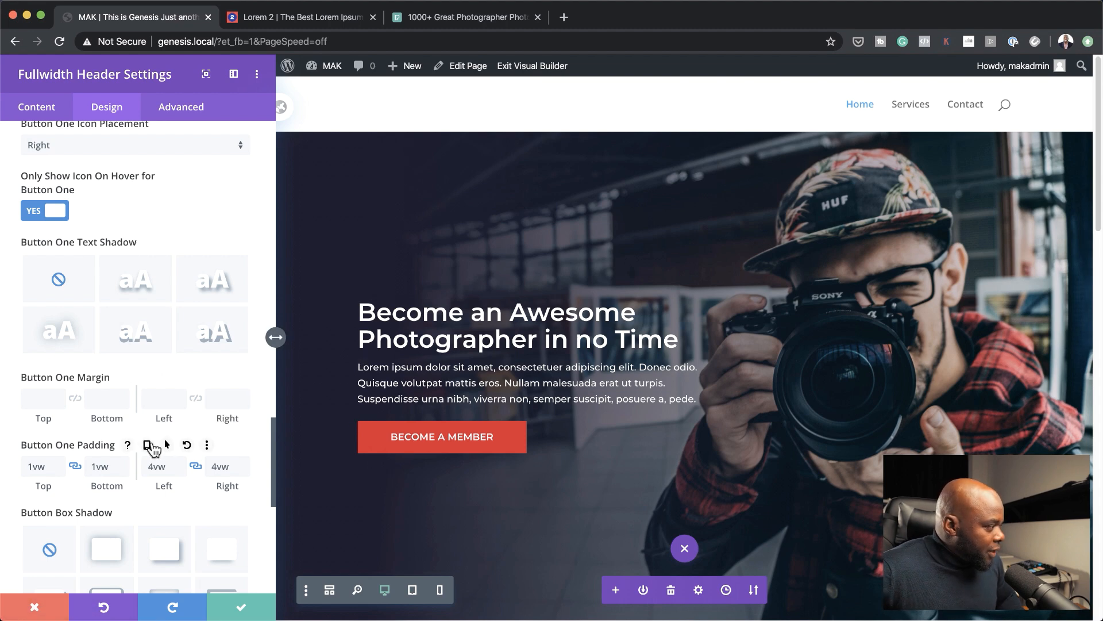
- Enable responsive padding for Button One, set the tablet top and bottom padding to 2vw, and check the phone and desktop layouts
click(147, 445)
click(149, 470)
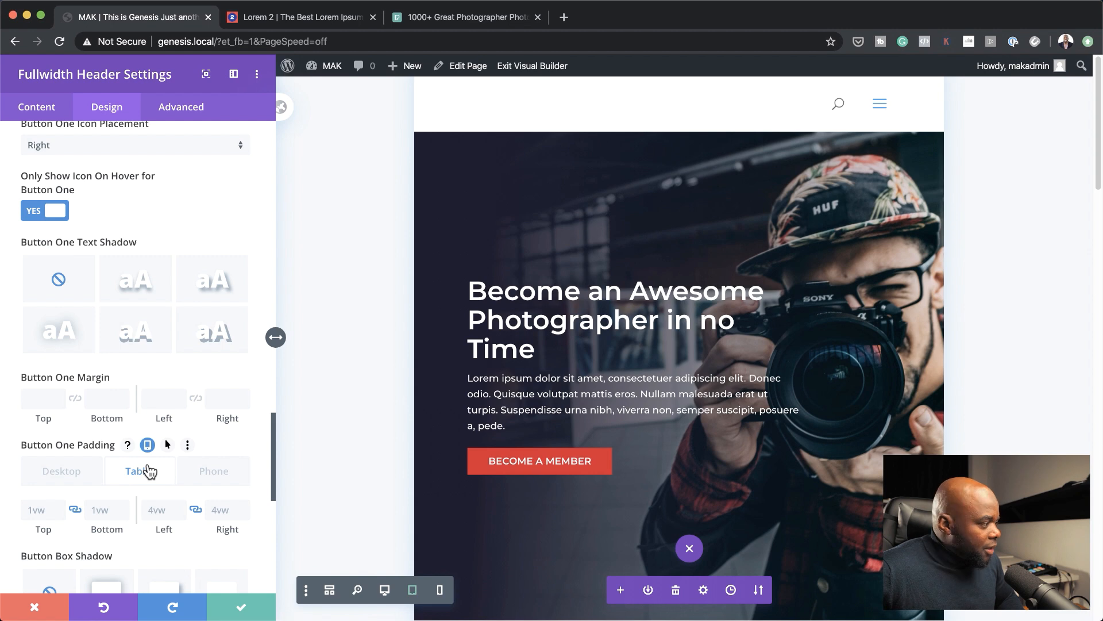
click(124, 507)
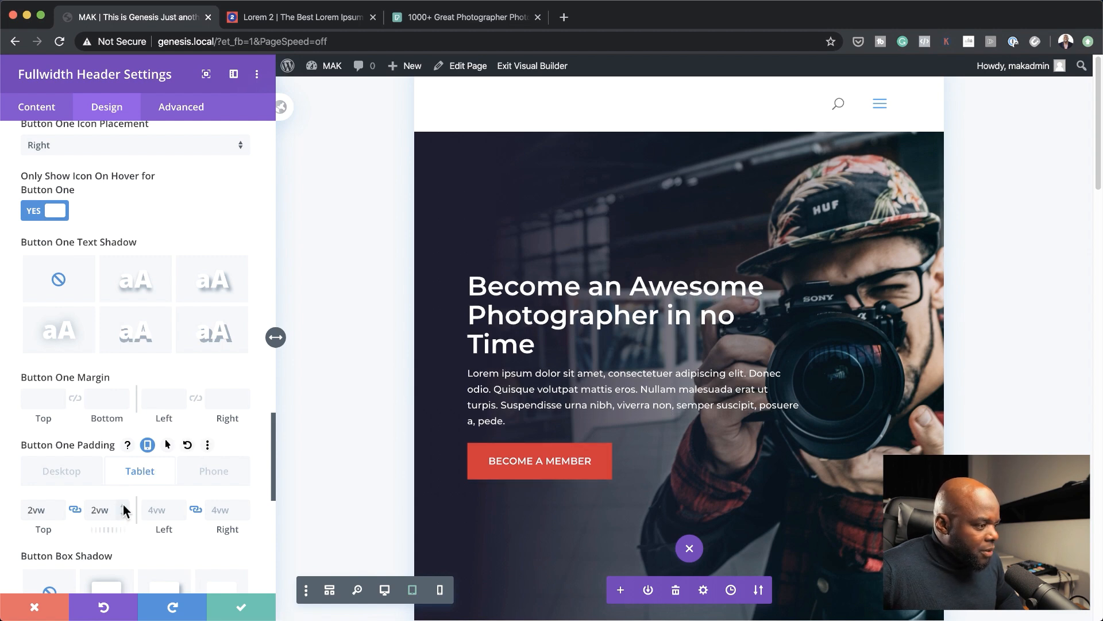
click(210, 477)
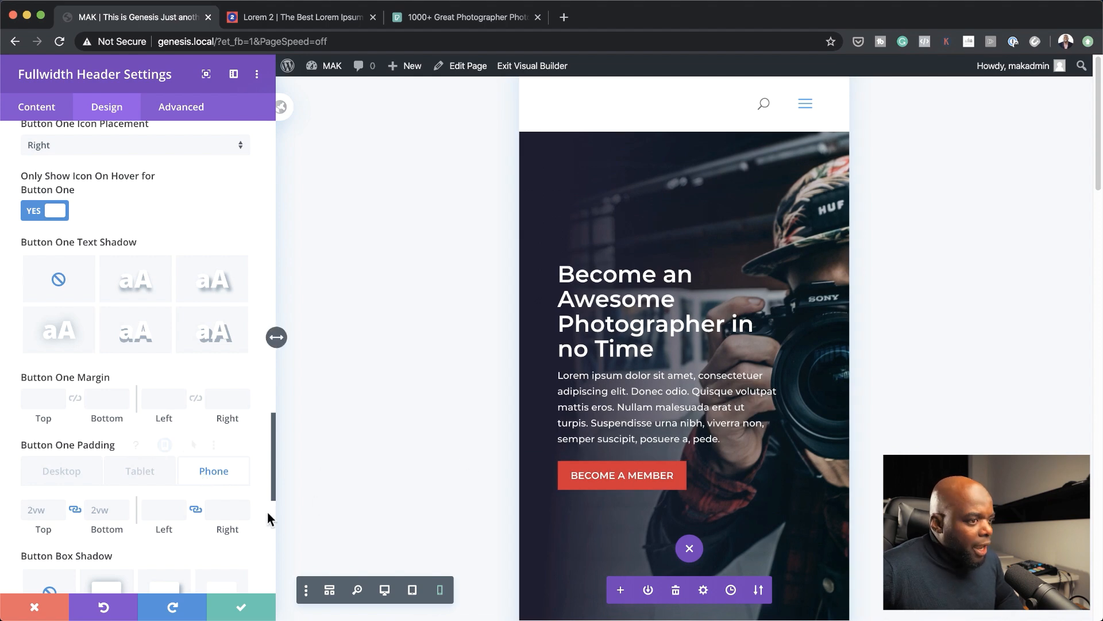
click(140, 473)
click(91, 477)
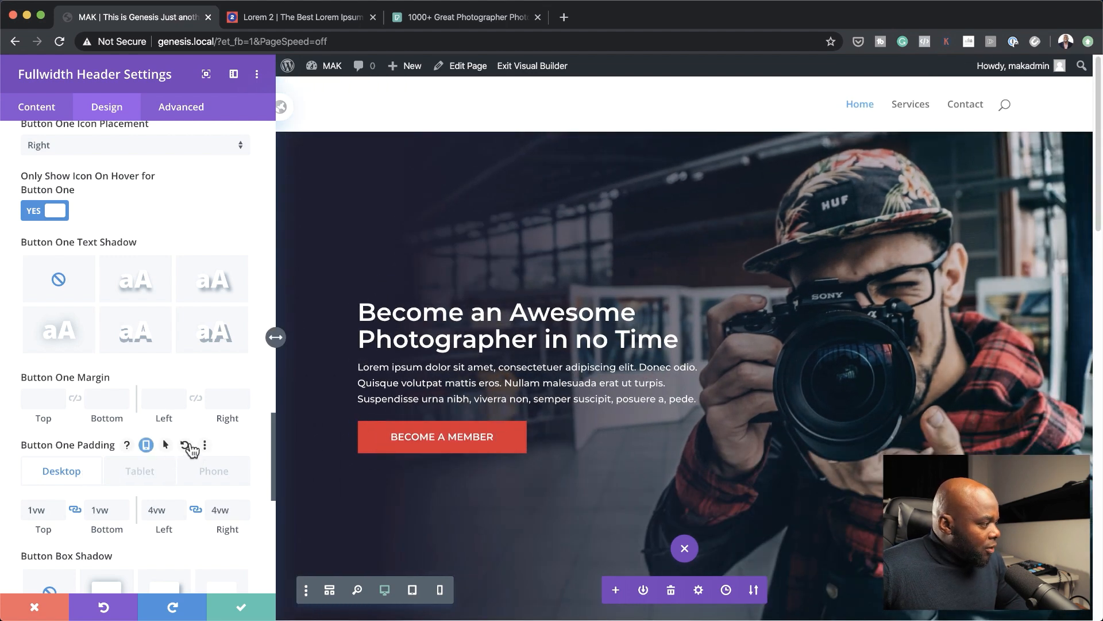
- Enable hover options for Button One's padding and view its hover values
click(168, 446)
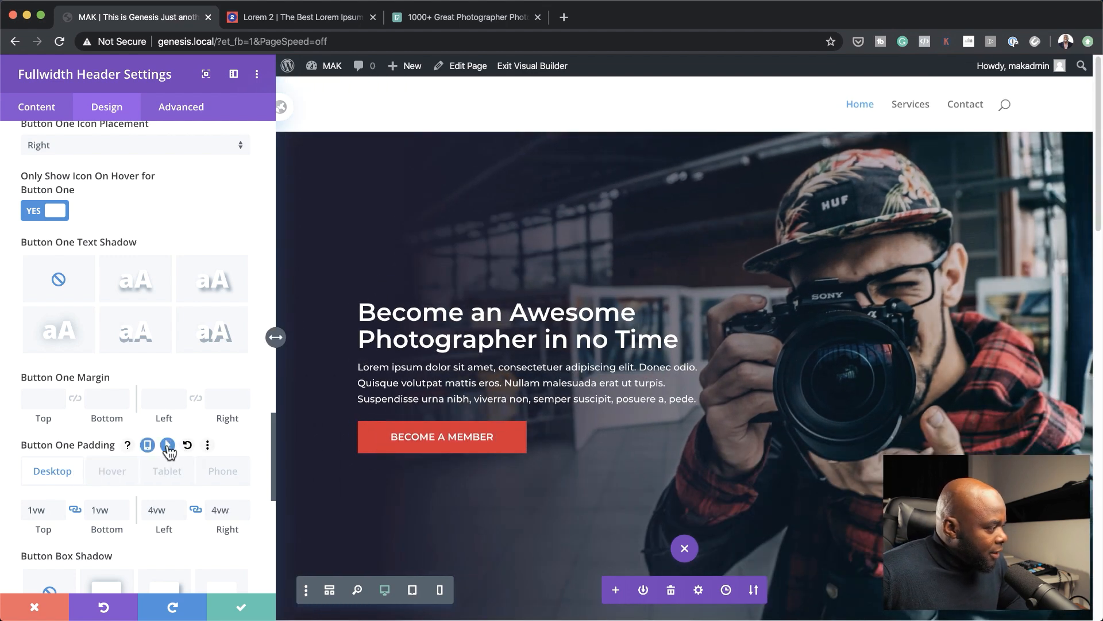
click(114, 472)
scroll(115, 491, down, 1)
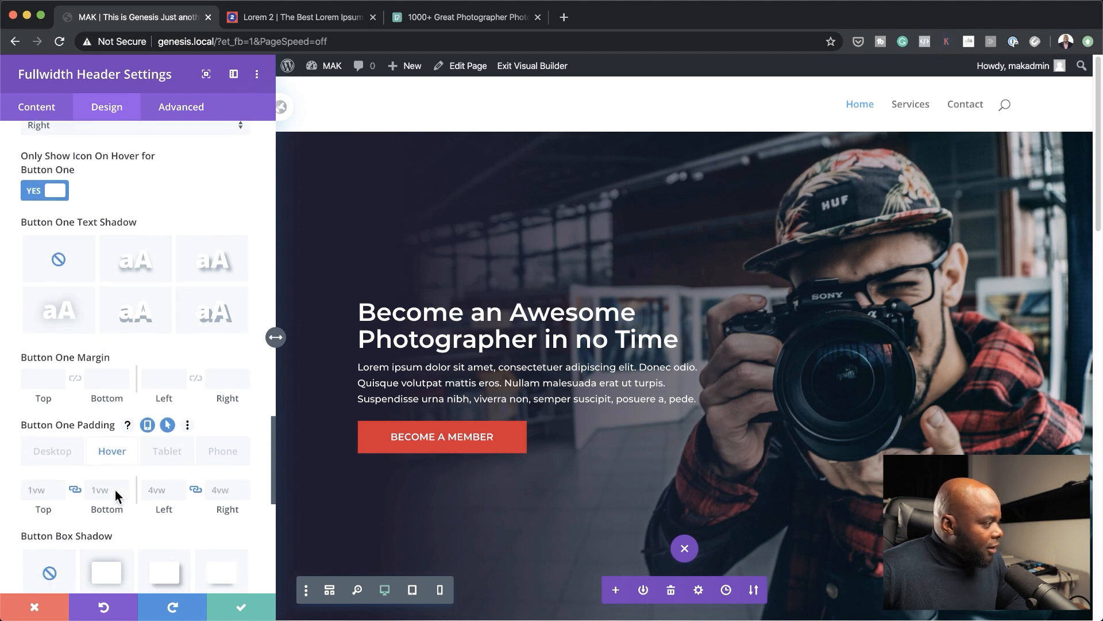
scroll(115, 496, down, 1)
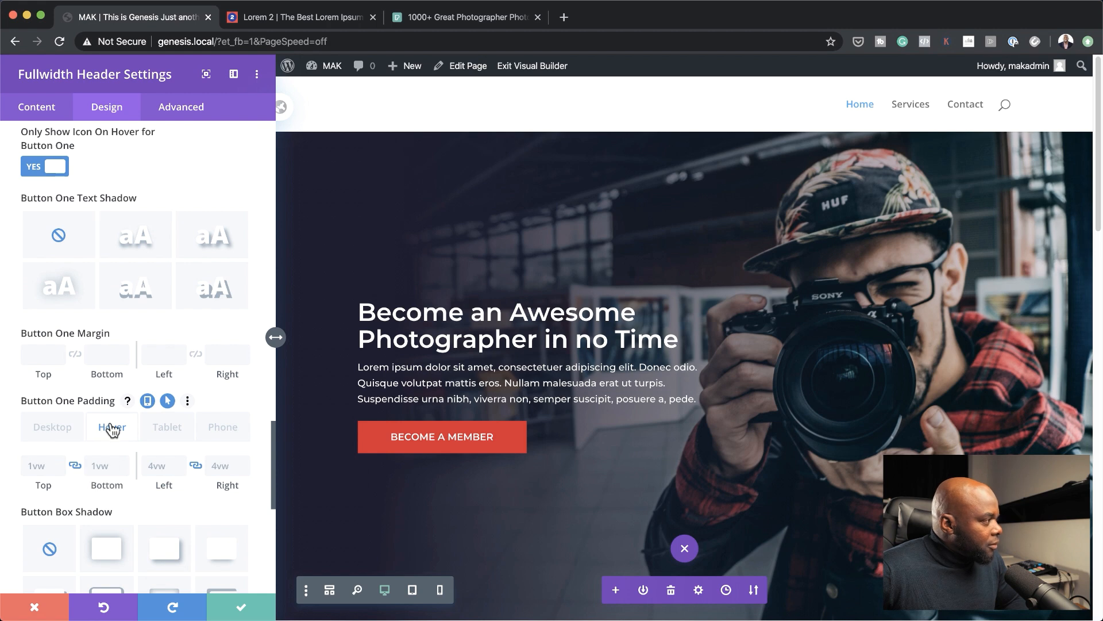
- Enable hover options for Button One's background and set the hover background color to #EF233C
scroll(114, 433, up, 8)
scroll(114, 432, up, 3)
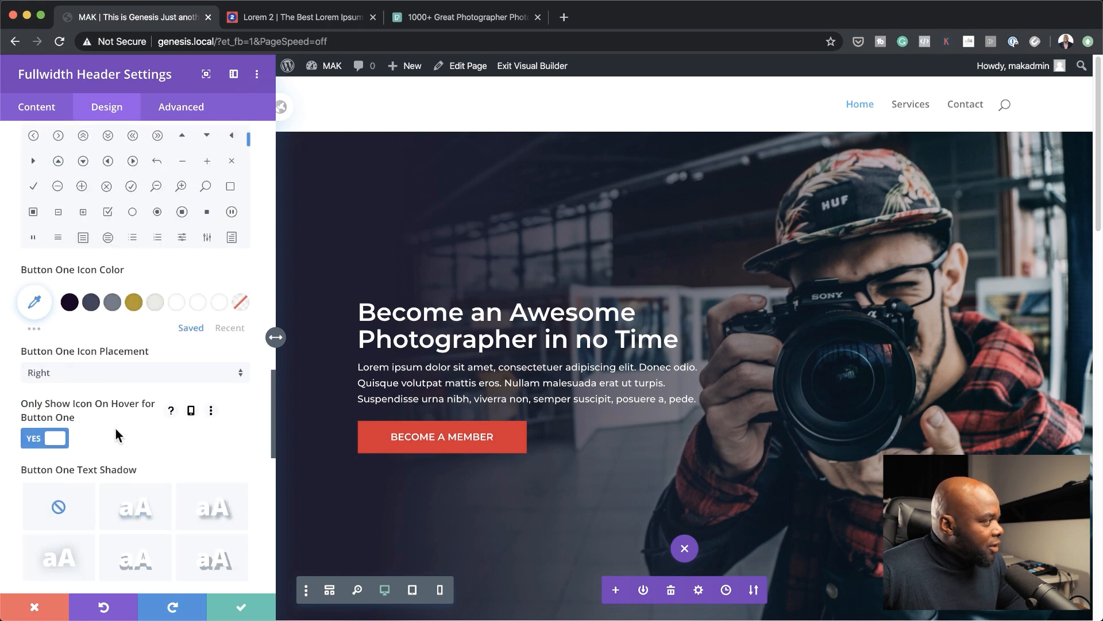
scroll(184, 398, up, 15)
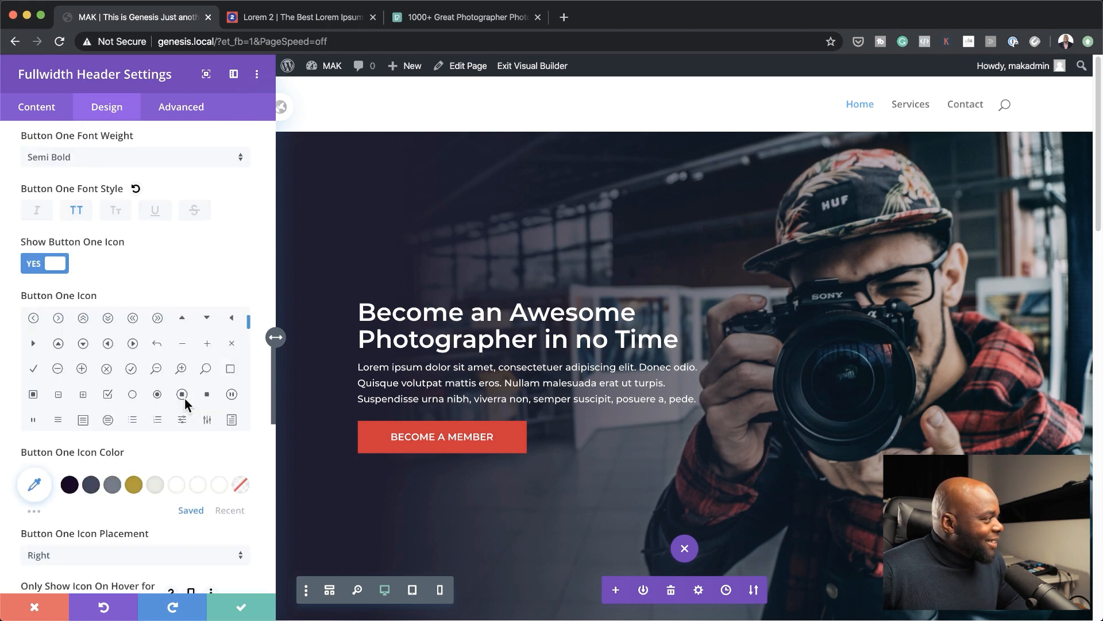
scroll(185, 398, up, 1)
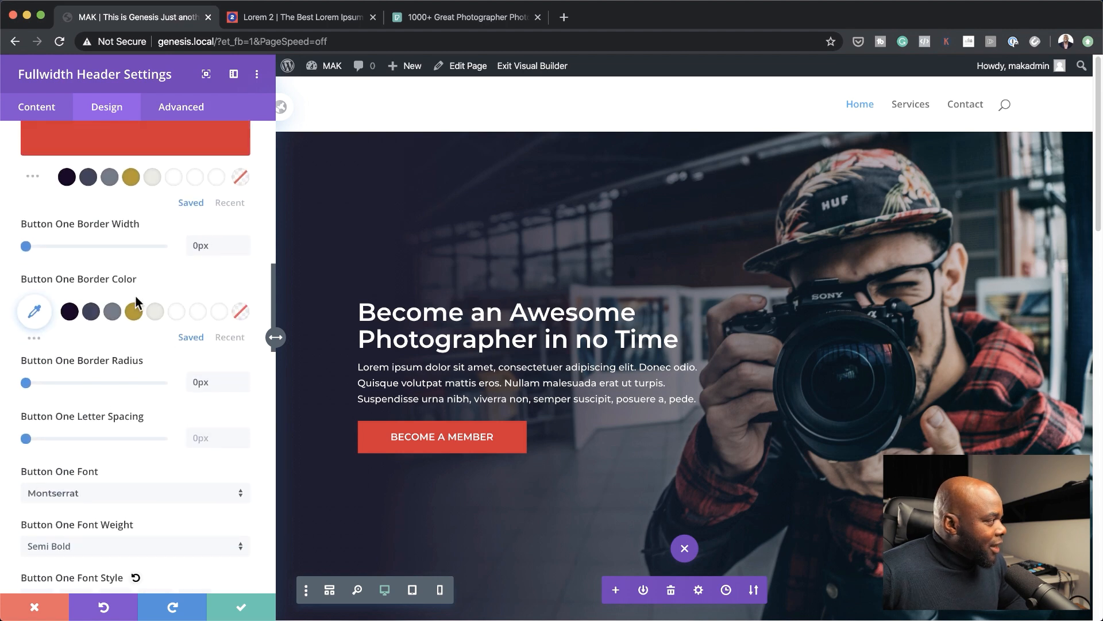
scroll(144, 281, up, 7)
scroll(152, 278, up, 3)
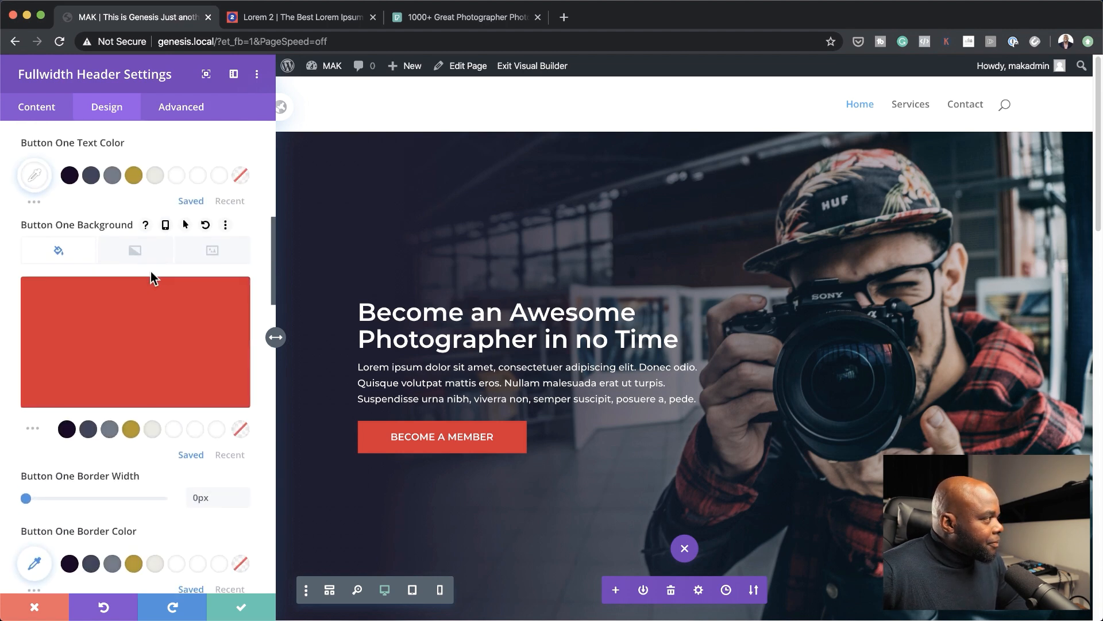
click(185, 225)
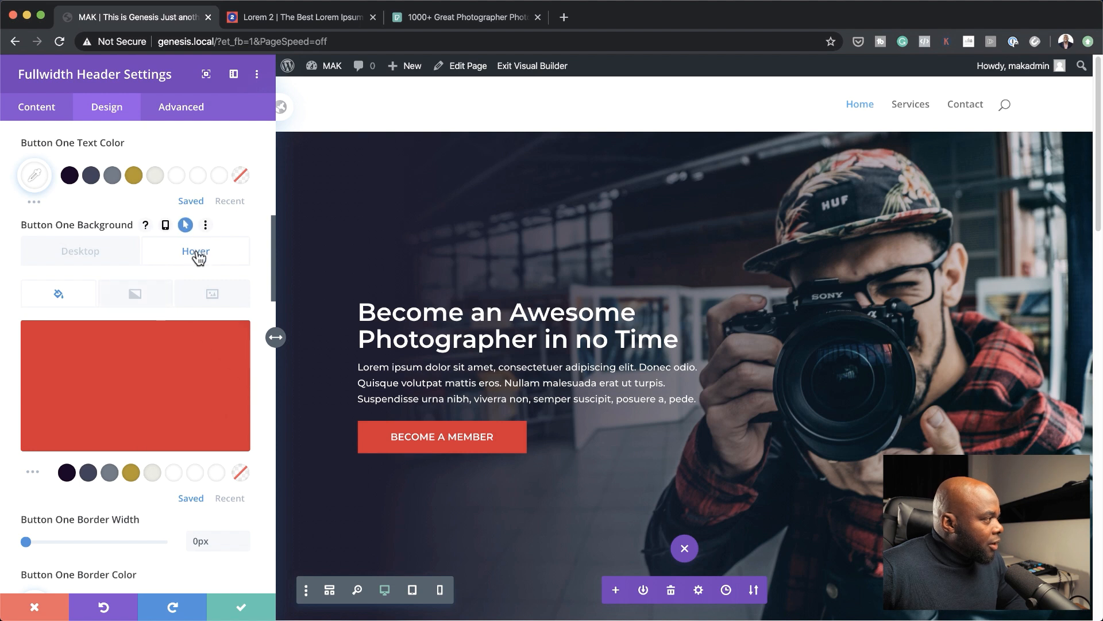
click(225, 498)
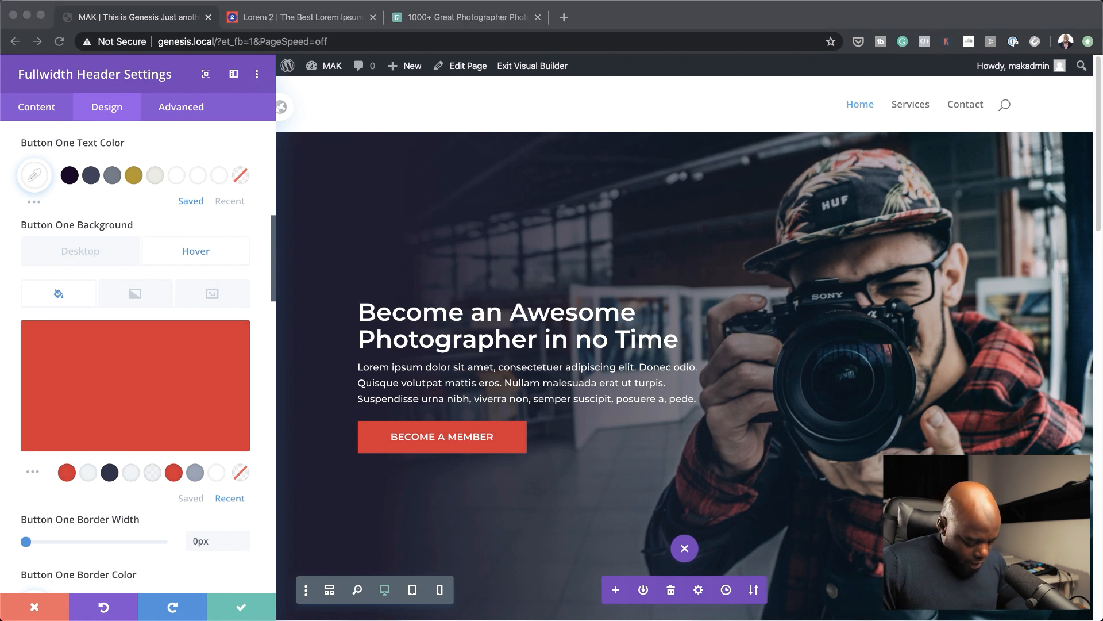
click(68, 352)
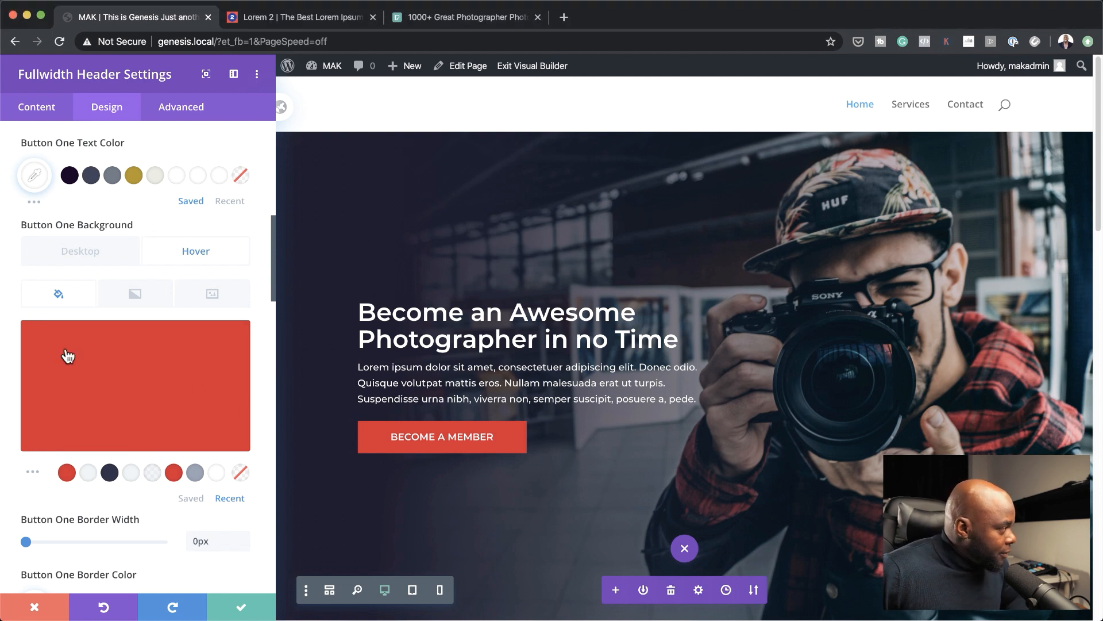
click(108, 373)
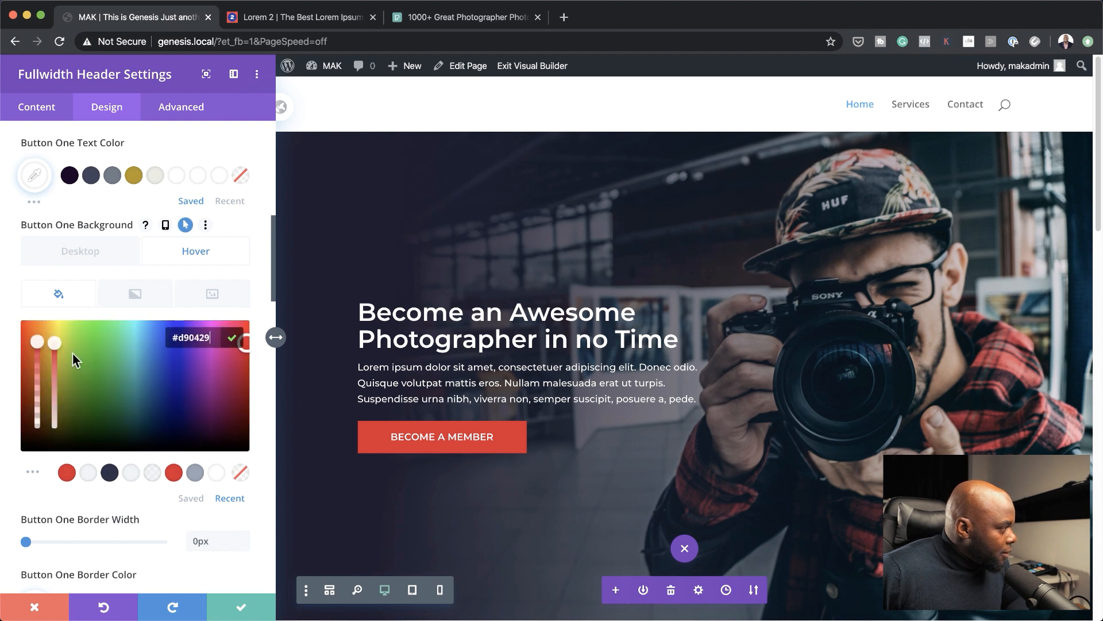
drag(179, 337, 214, 336)
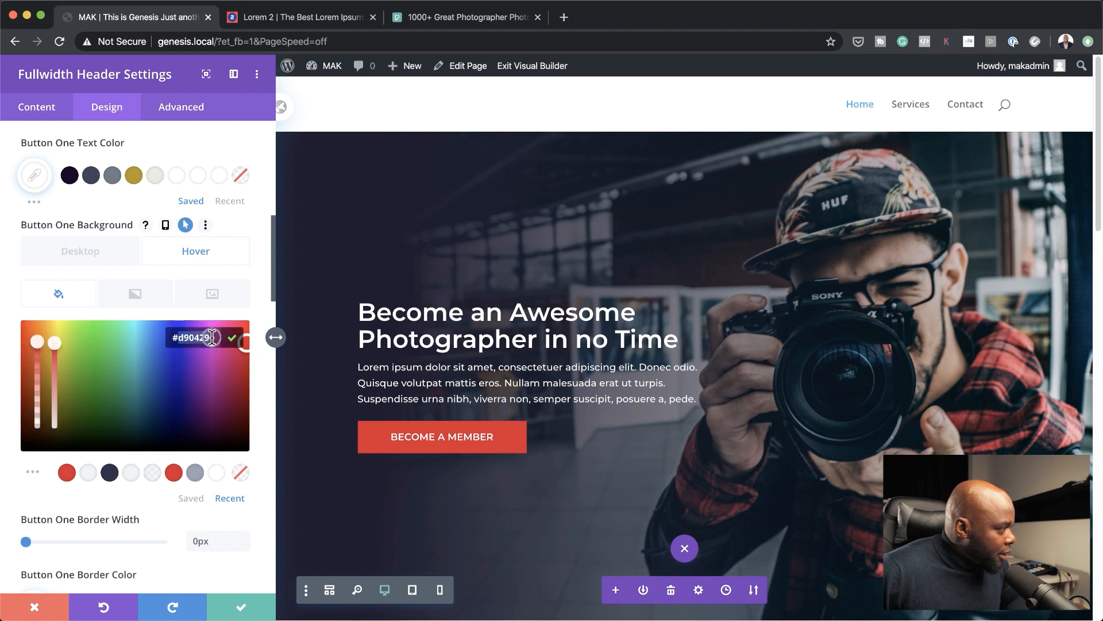
text(EF233C)
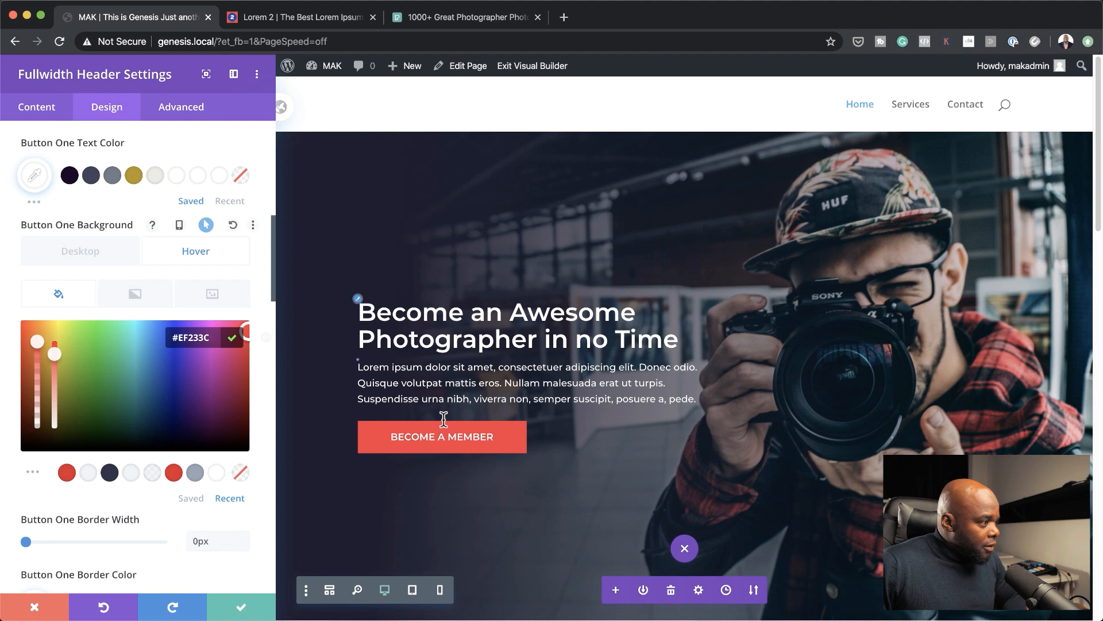
click(99, 255)
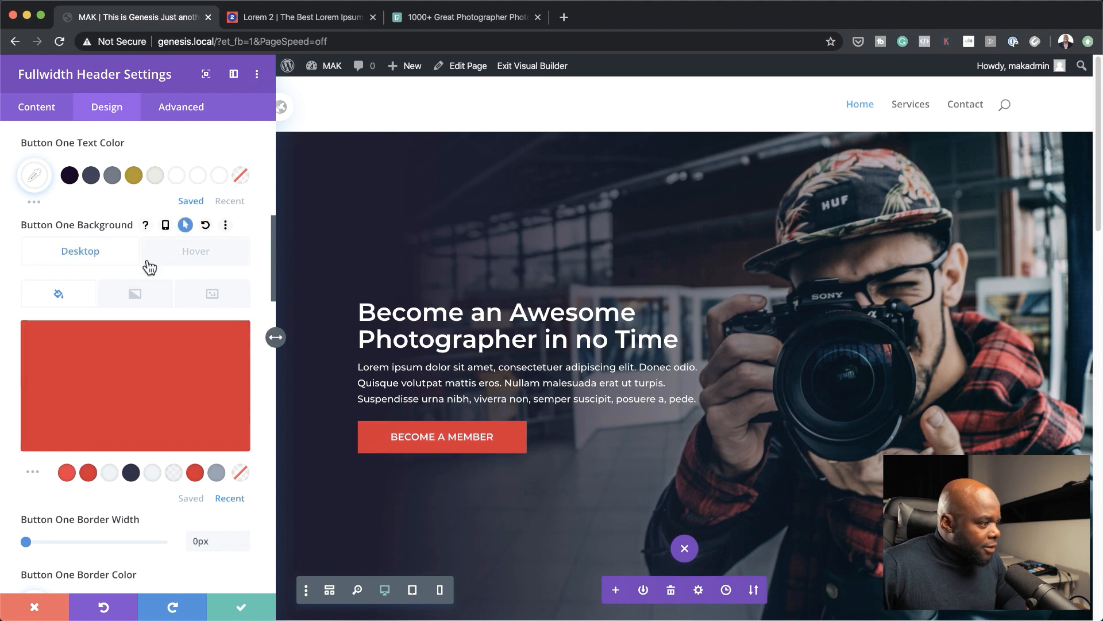
click(200, 257)
click(103, 257)
click(197, 255)
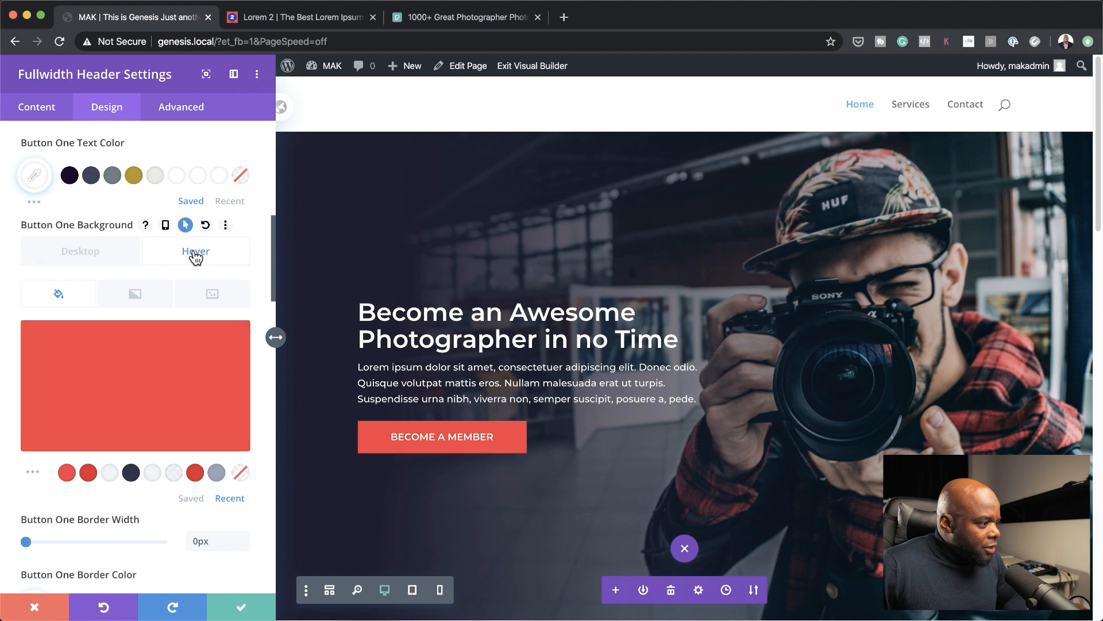
click(107, 258)
- Save the fullwidth header settings and review the card and red text sections further down the page
scroll(689, 494, down, 8)
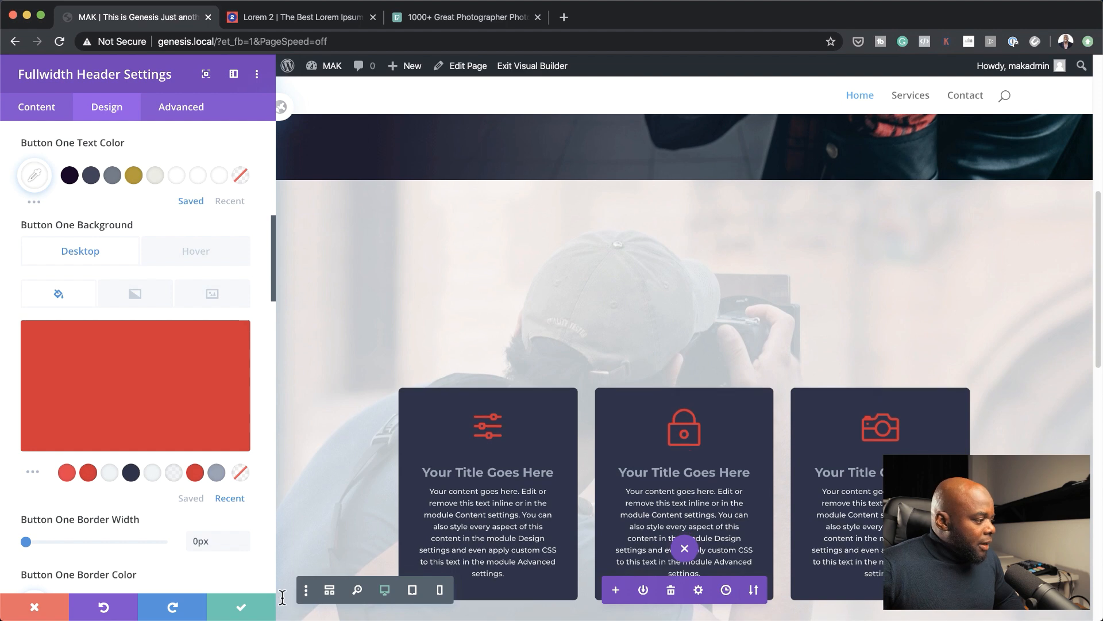
click(243, 608)
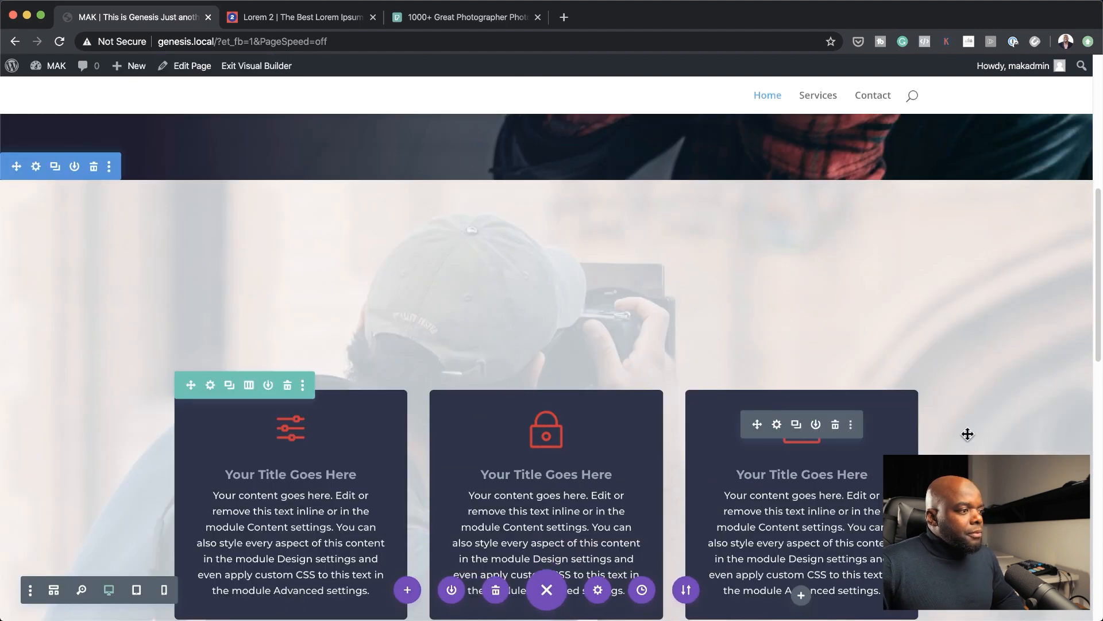
scroll(971, 437, down, 2)
scroll(980, 439, down, 10)
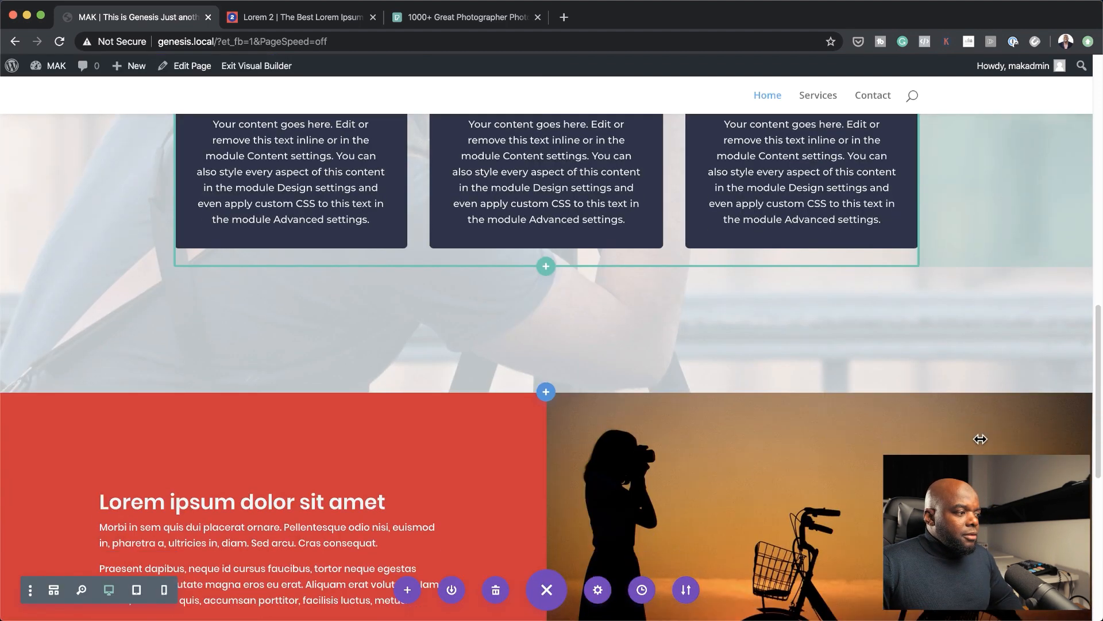
- Review the page down to the email opt-in, then open the Divi Theme Builder from the WordPress dashboard in a new browser tab
scroll(980, 439, down, 6)
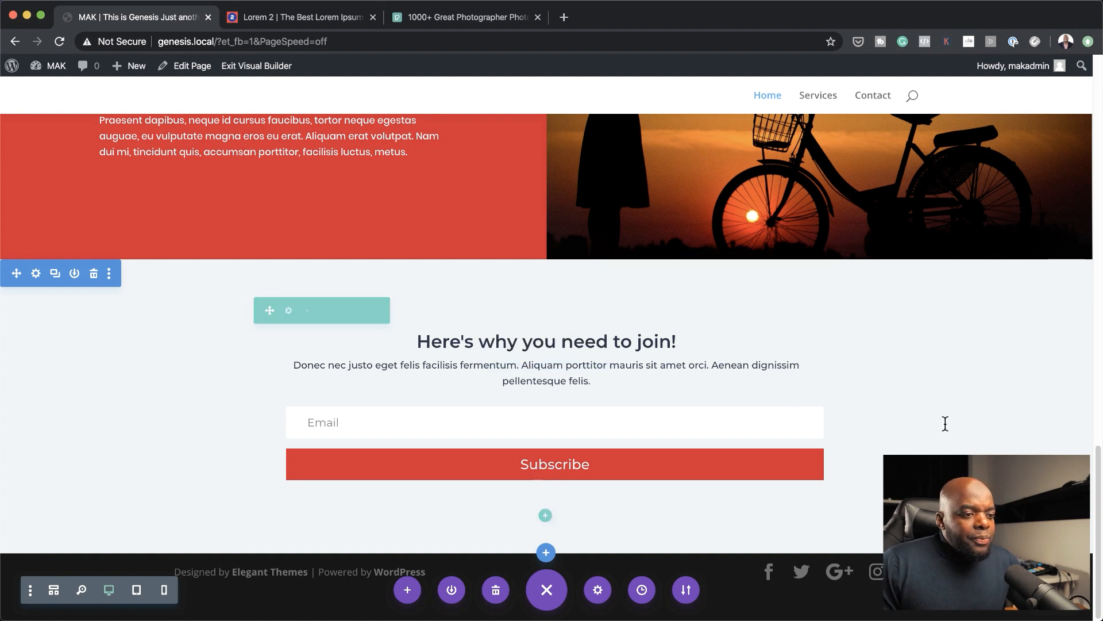
scroll(860, 172, up, 15)
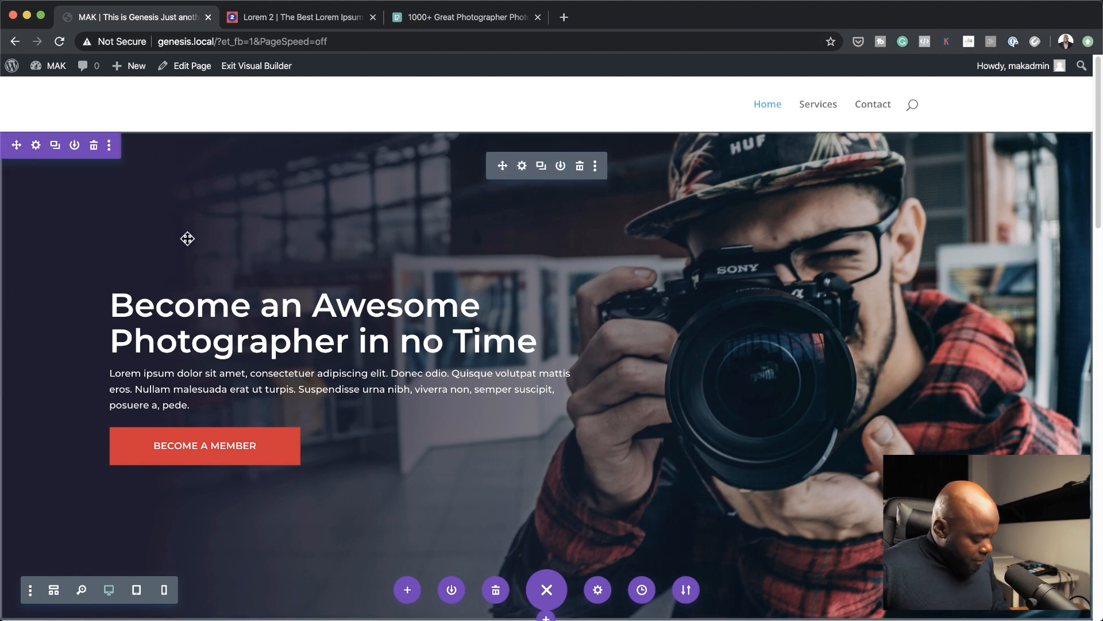
mouse_move(53, 65)
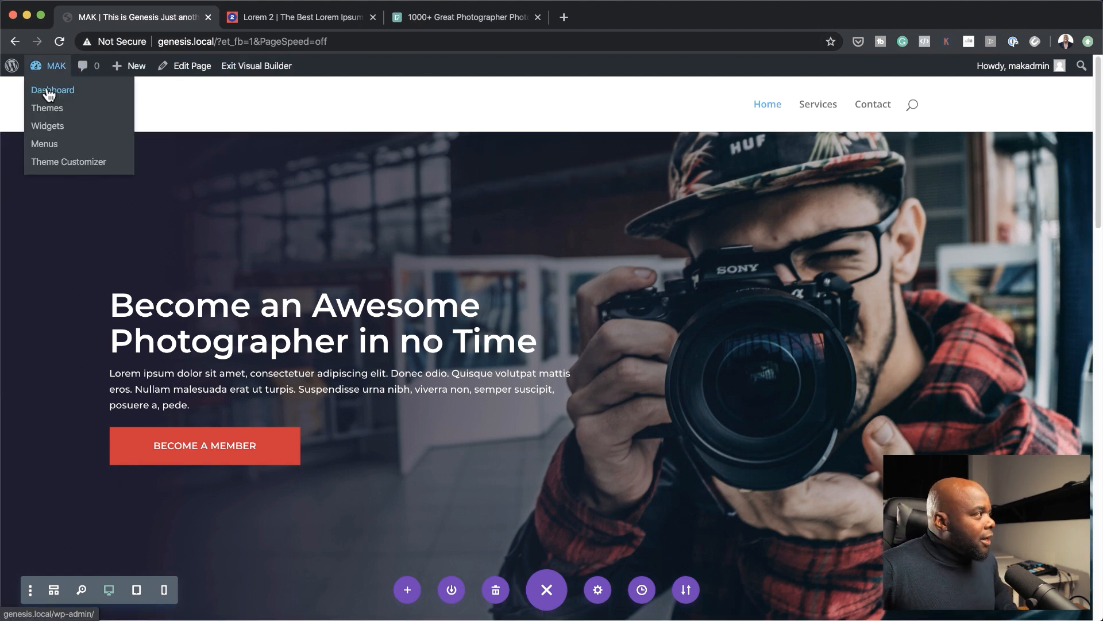
super+click(49, 92)
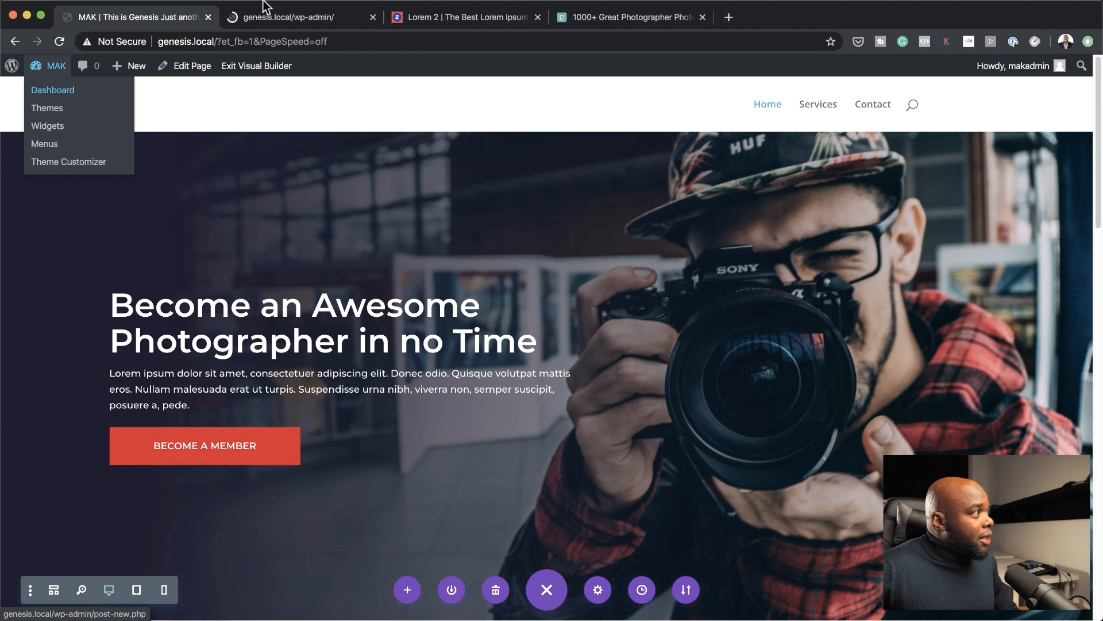
click(270, 17)
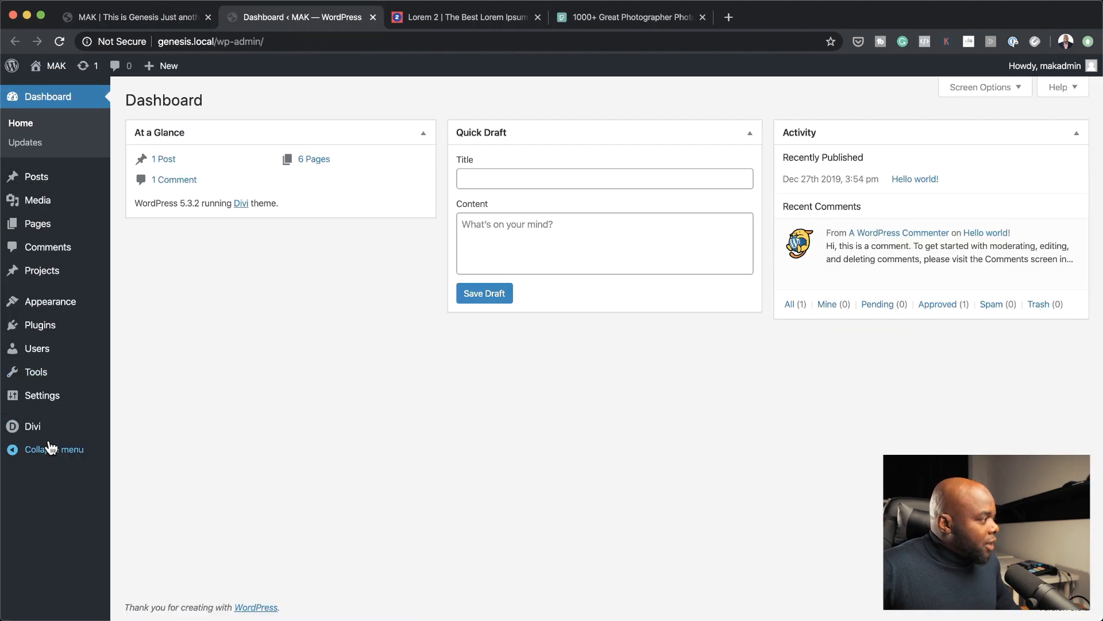
mouse_move(49, 431)
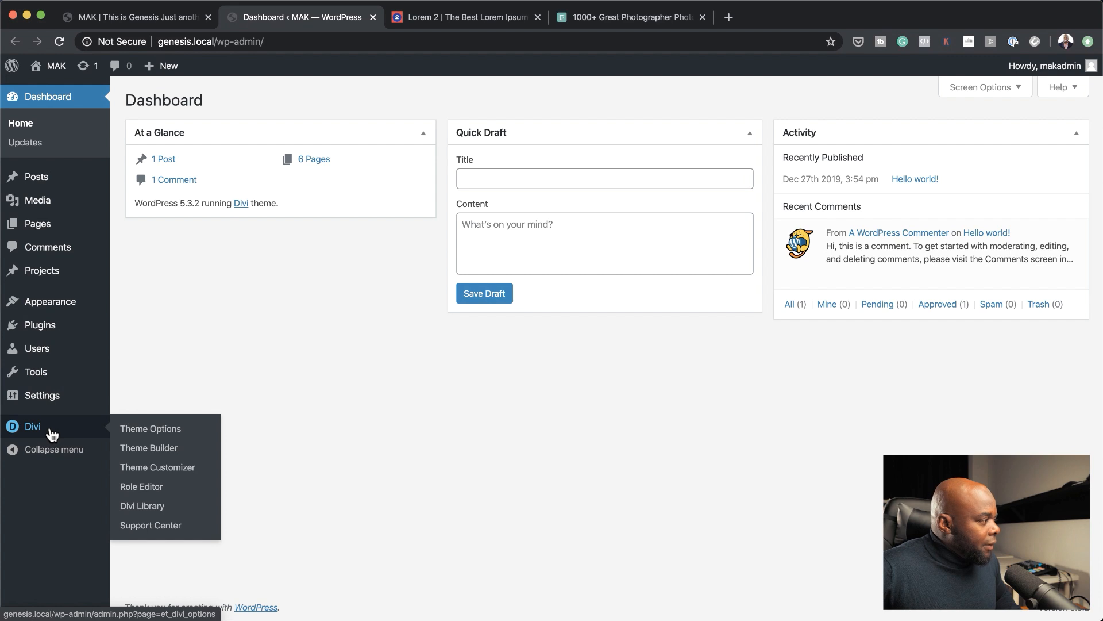
click(176, 448)
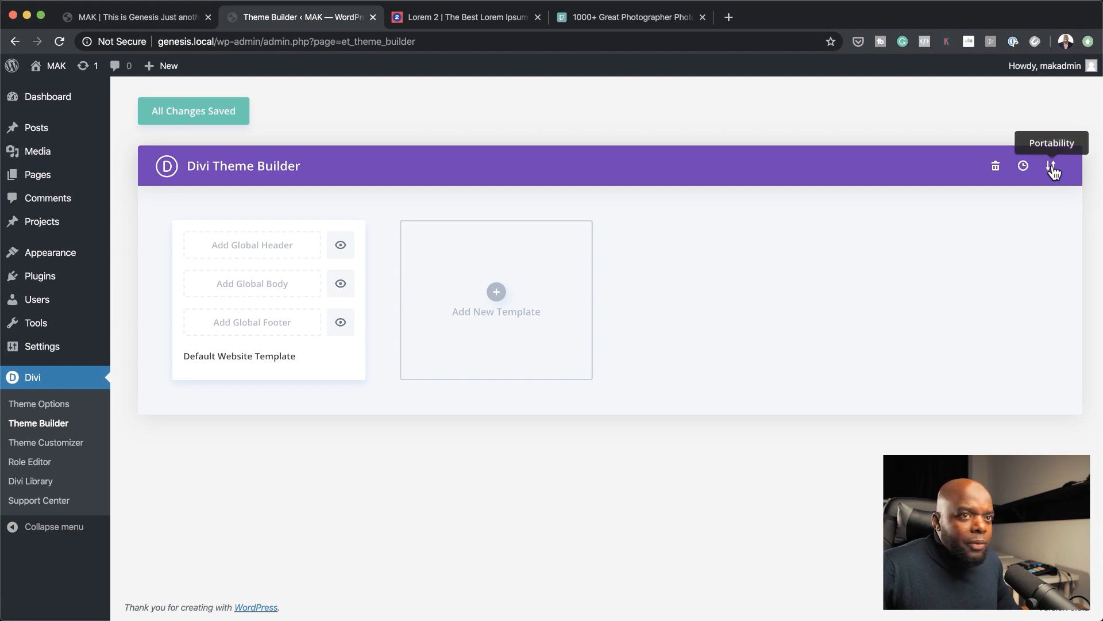
- Import the GENESIS-TEMPLATE-LIGHT.json templates from the Desktop into the Theme Builder and save the changes
click(1052, 167)
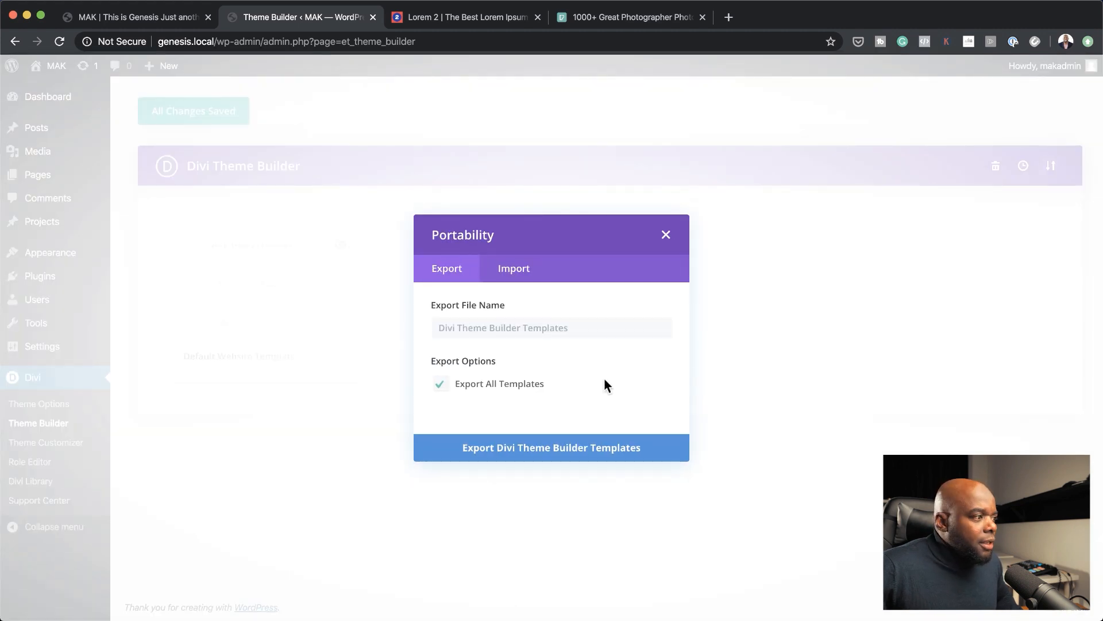
click(521, 271)
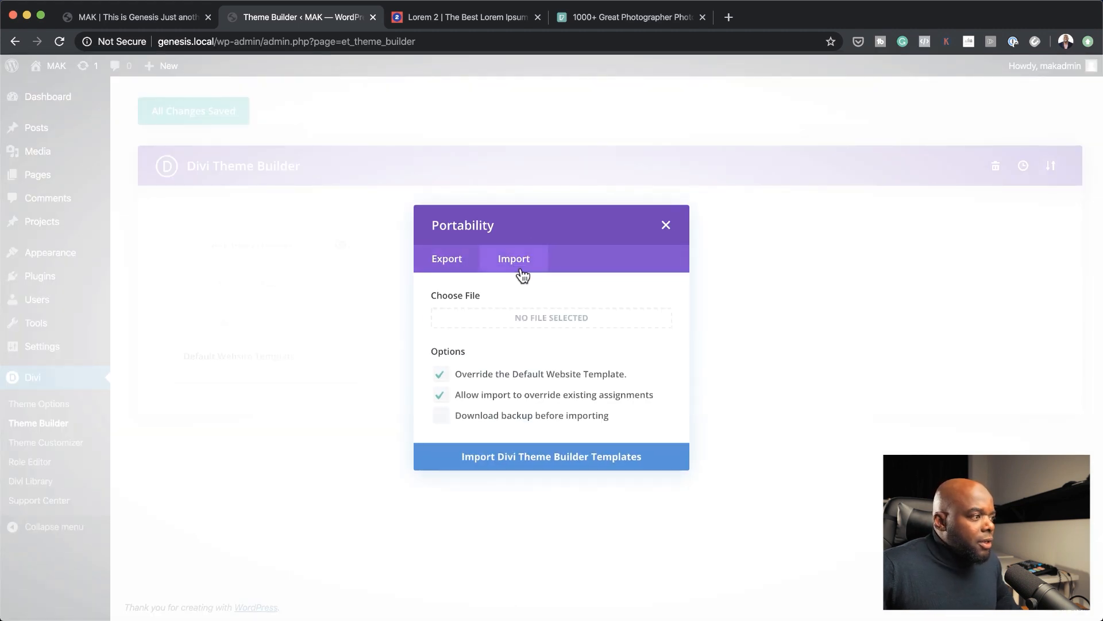
click(552, 323)
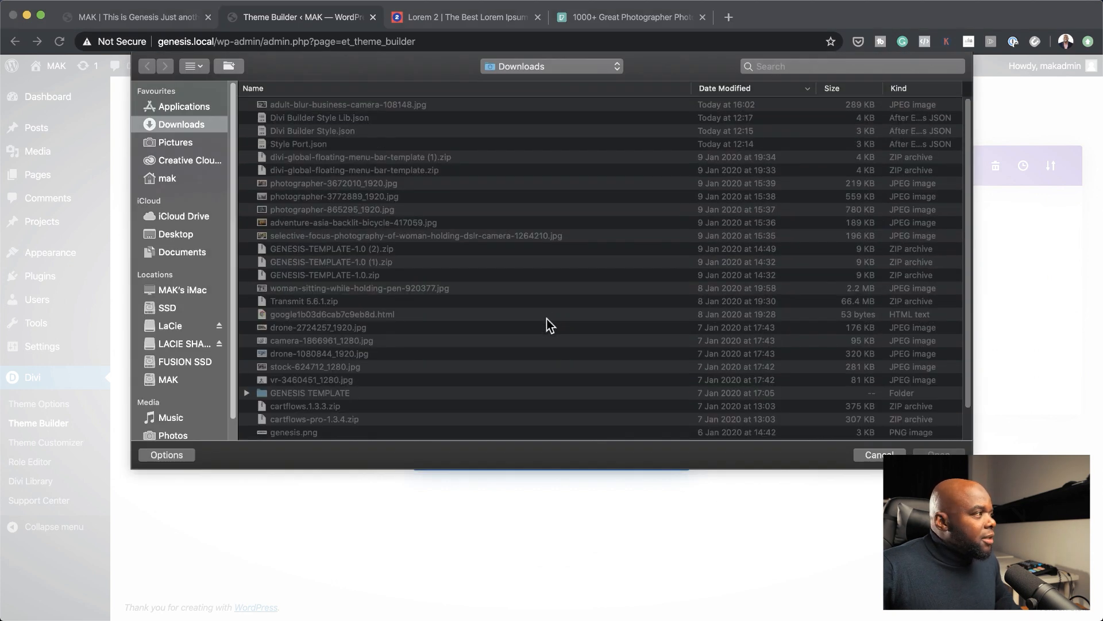
click(192, 235)
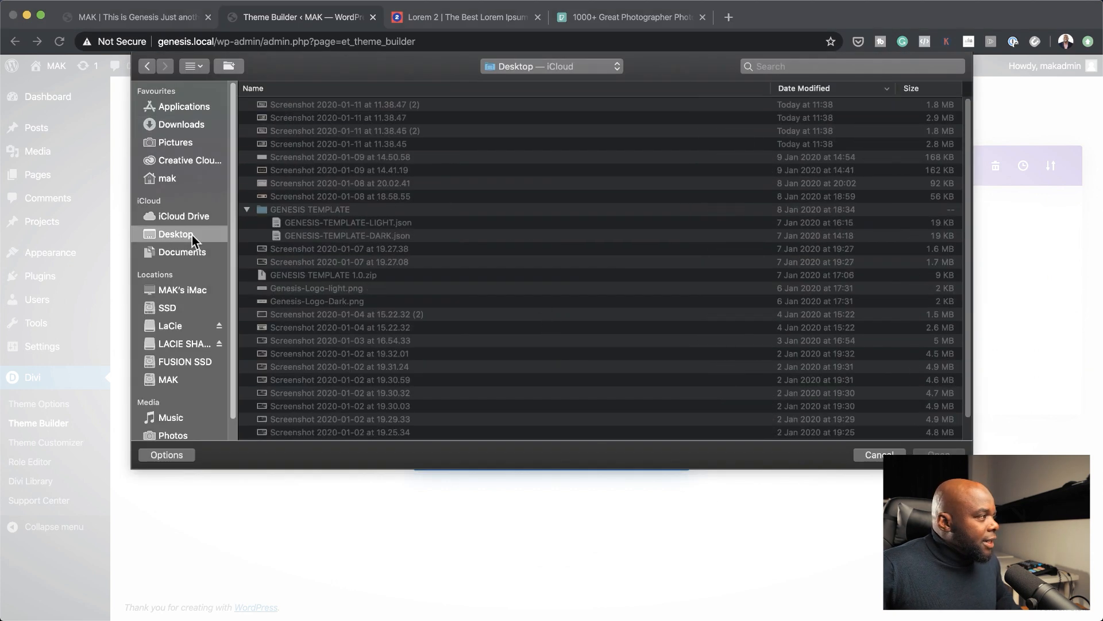
click(404, 223)
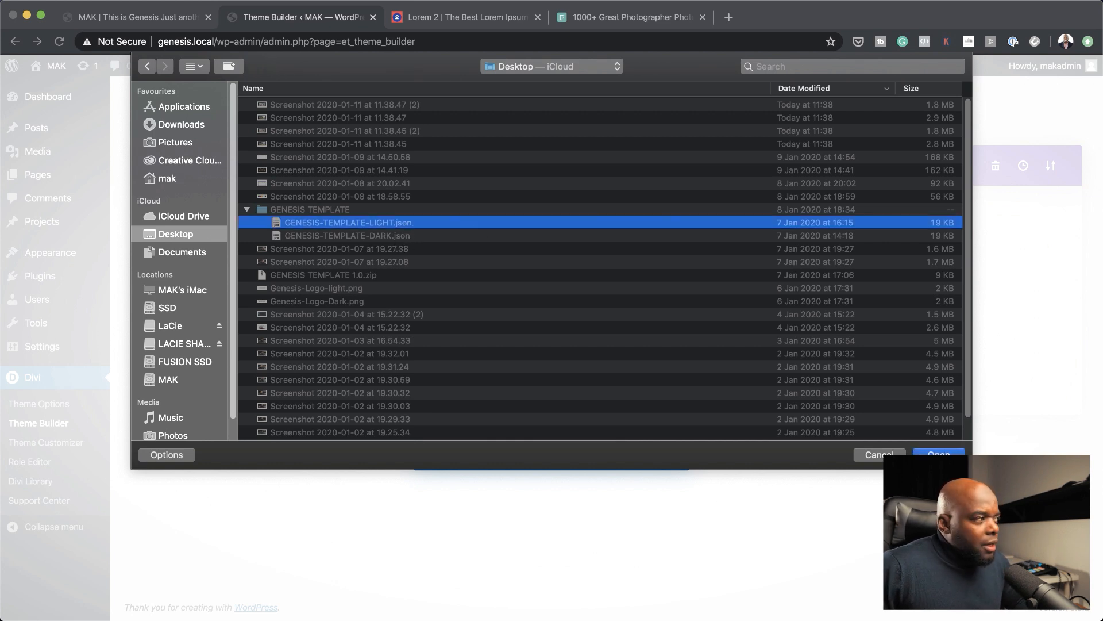
click(932, 454)
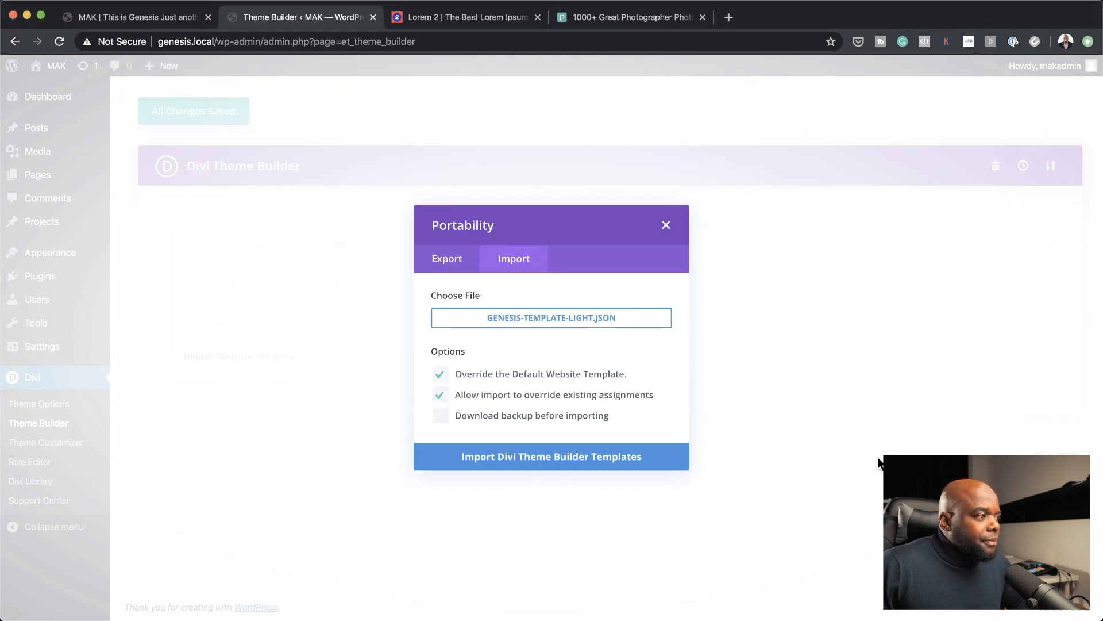
click(608, 459)
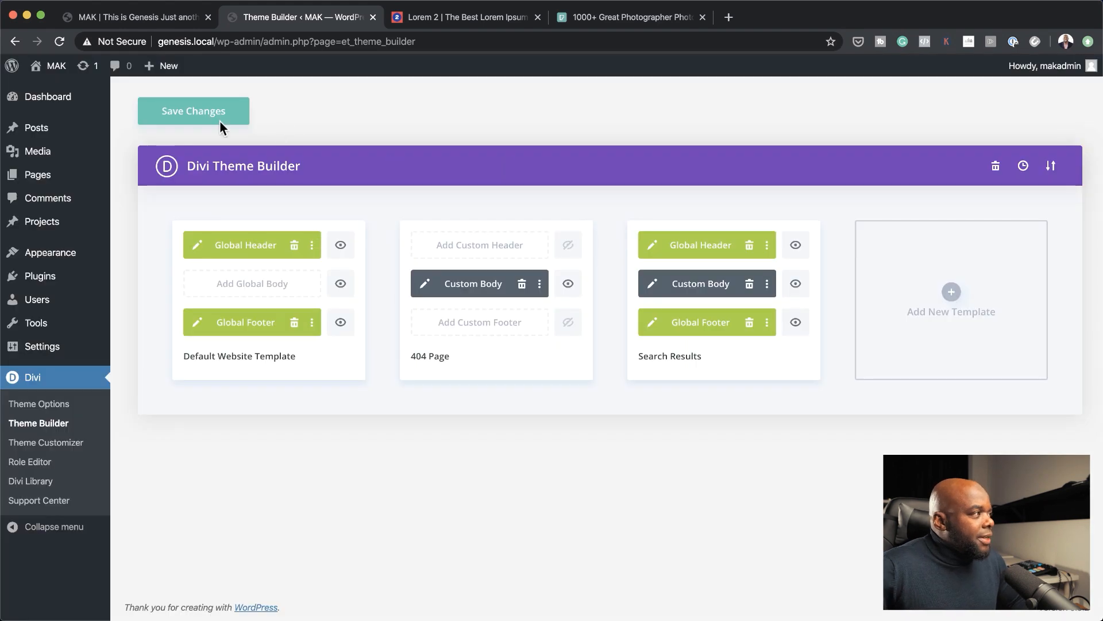
click(220, 121)
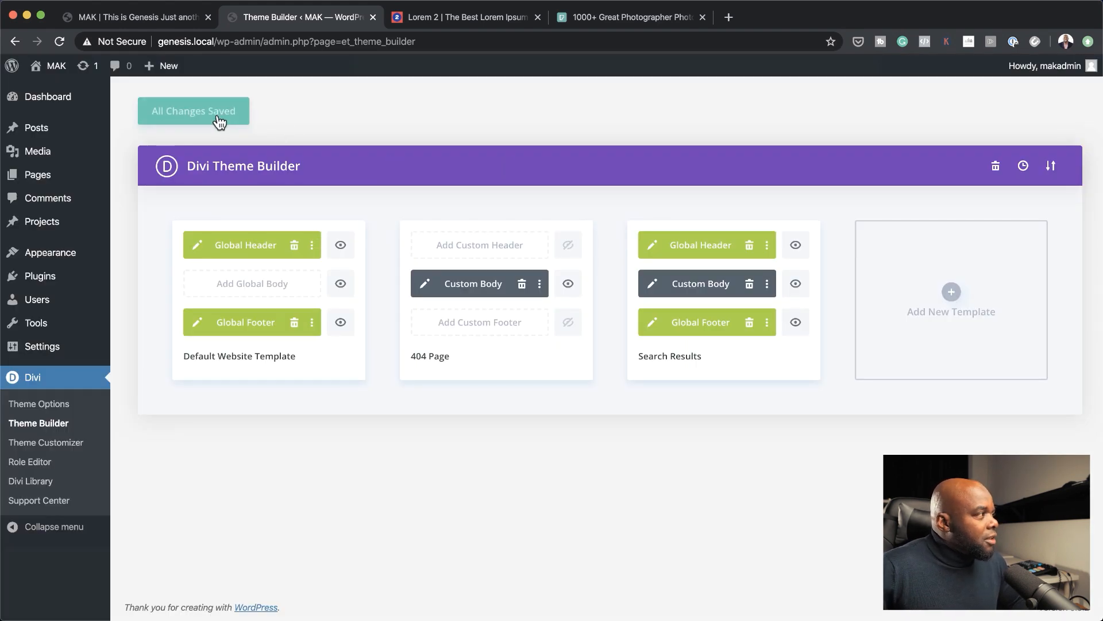
- Visit the live site's home page and review it from the imported header down to the footer
mouse_move(56, 68)
click(48, 91)
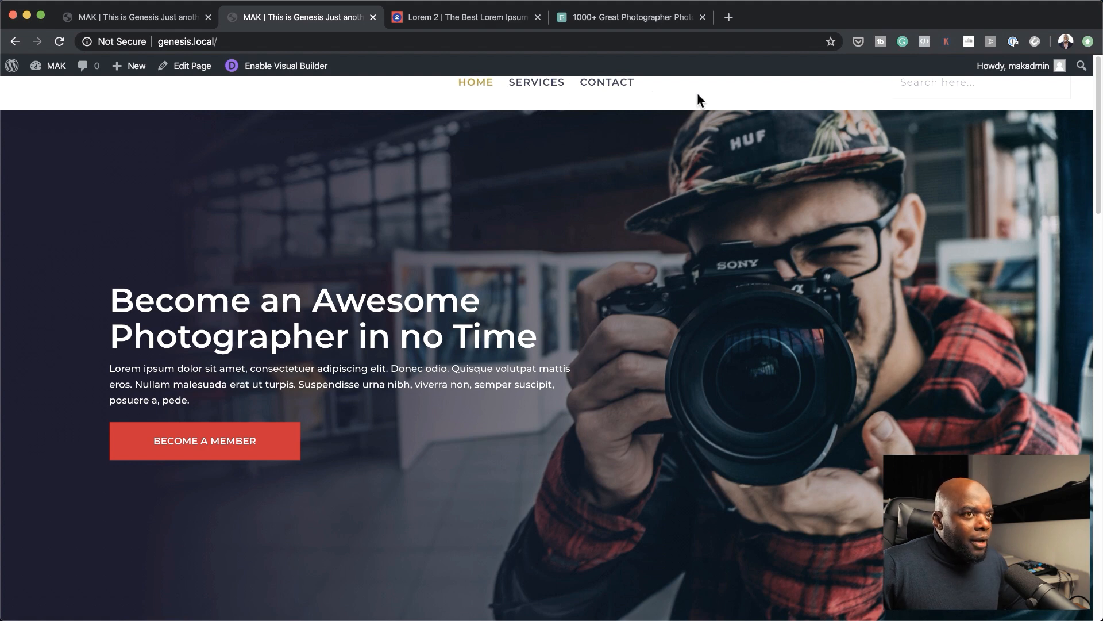
scroll(710, 486, down, 20)
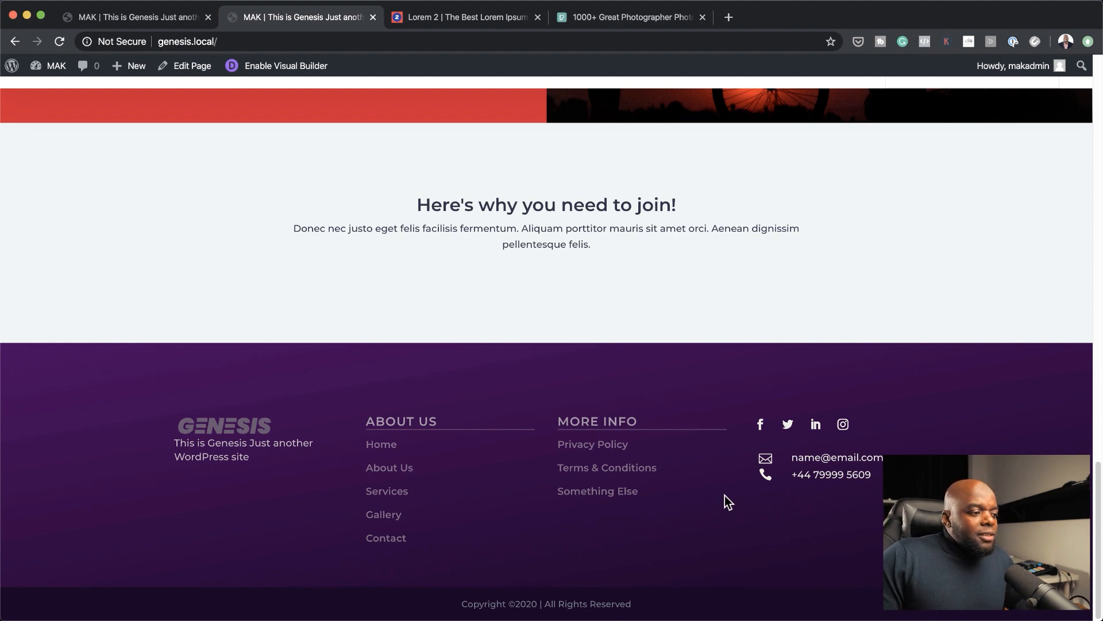
scroll(726, 492, up, 15)
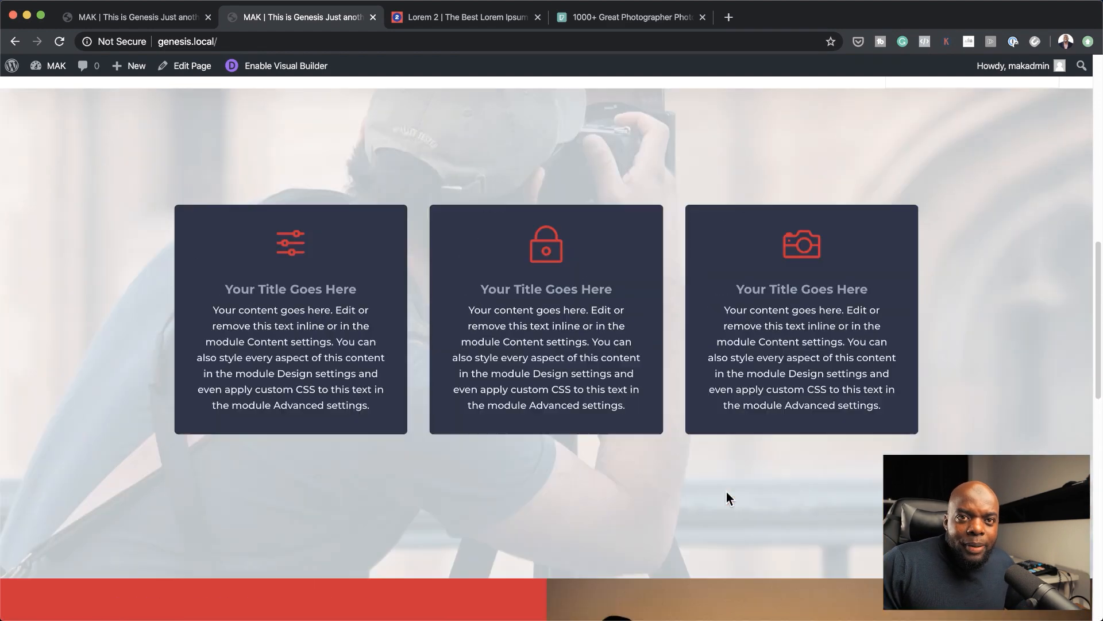
scroll(727, 492, up, 10)
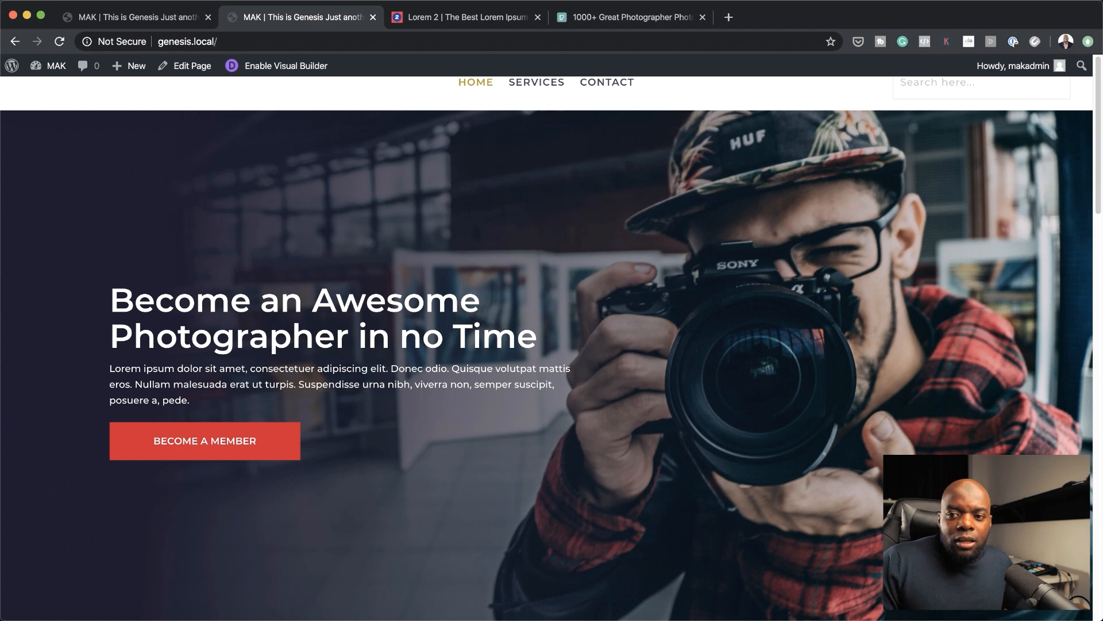
key(super+Tab)
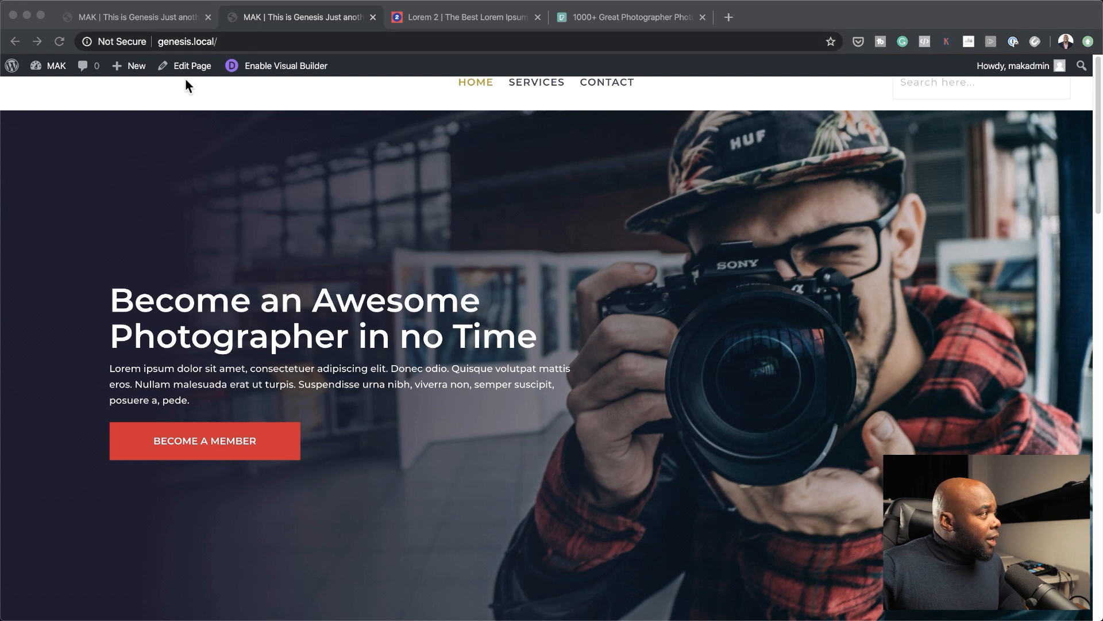
- Open the Default Website Template's global footer in the Theme Builder and show the main footer section's background settings
click(51, 67)
click(51, 91)
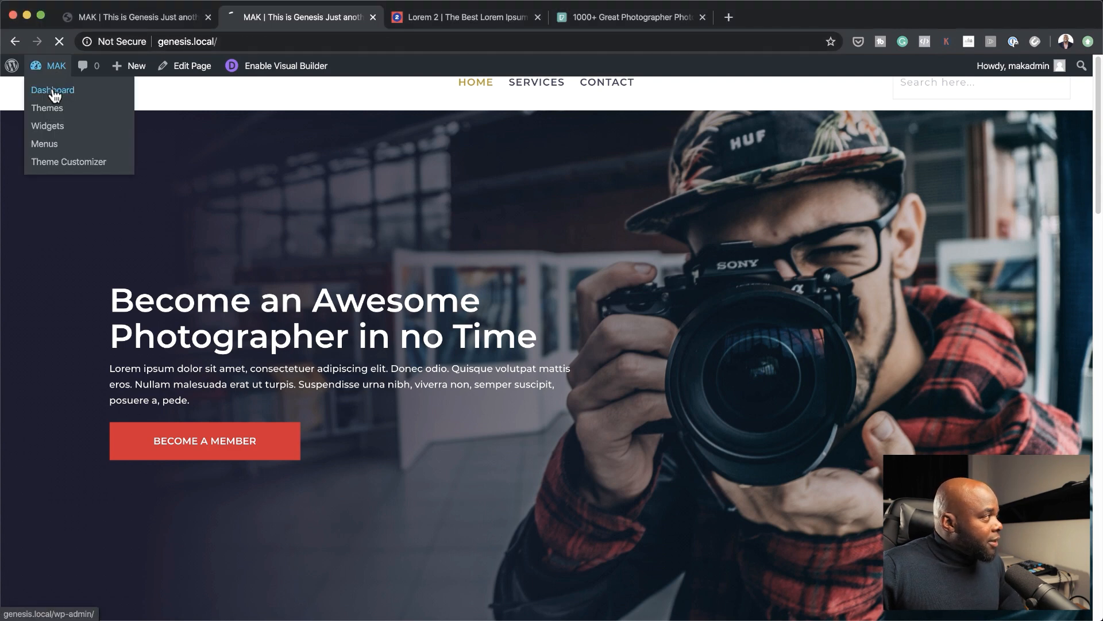
mouse_move(68, 423)
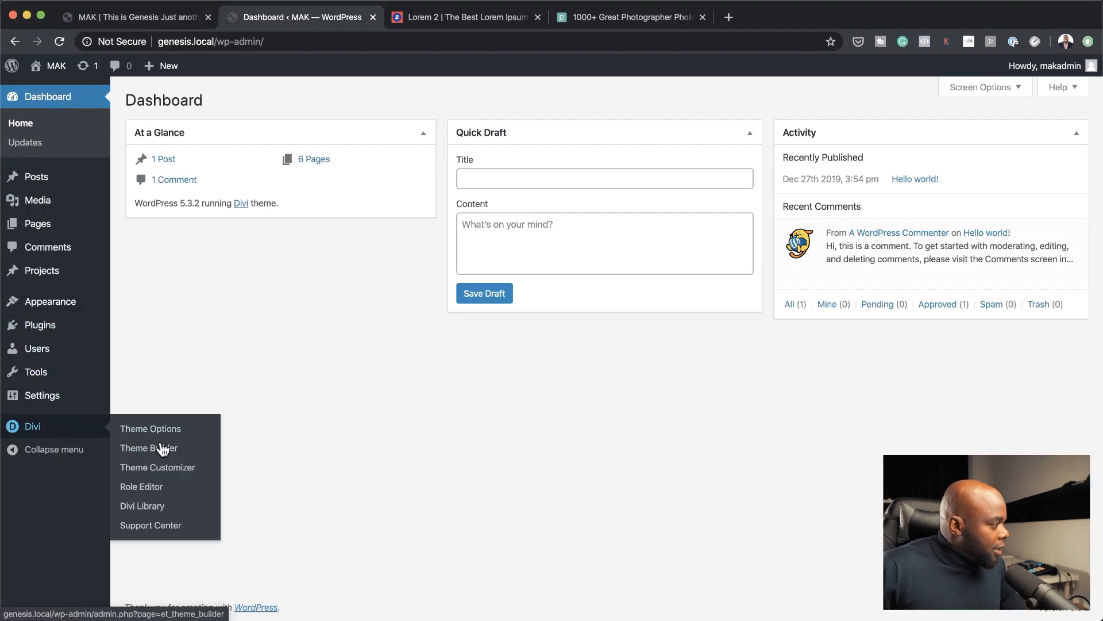
click(174, 451)
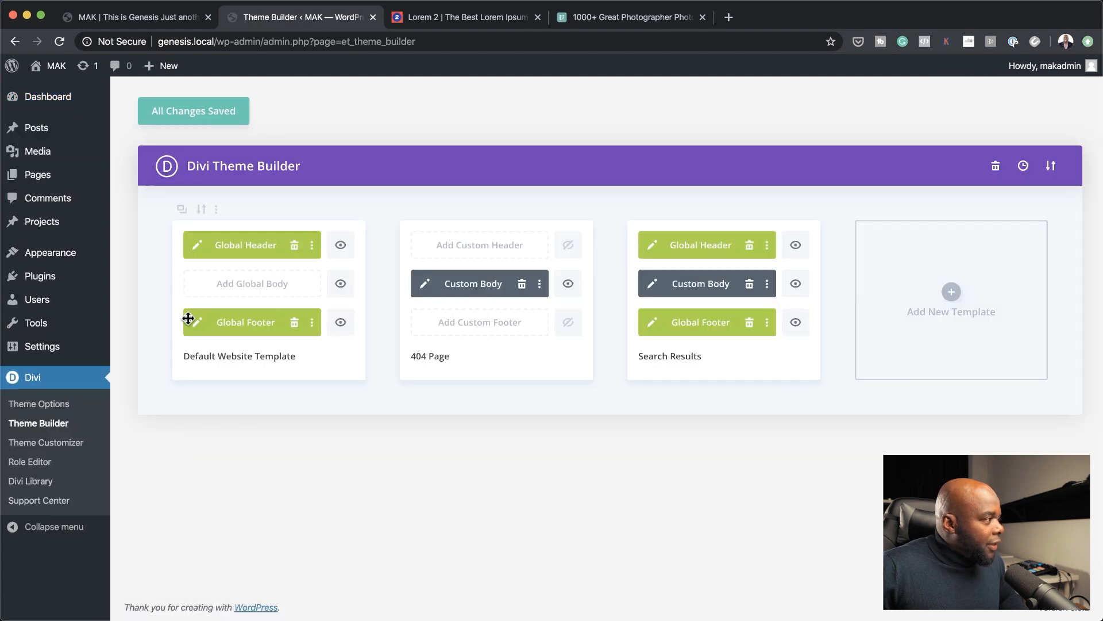
click(197, 322)
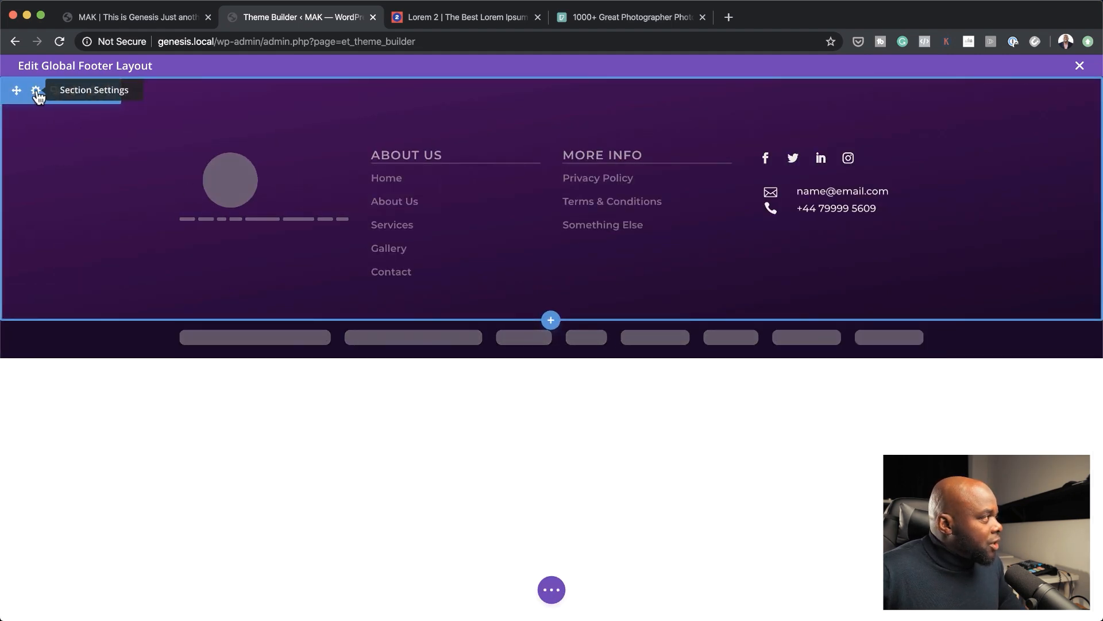
click(36, 91)
click(78, 237)
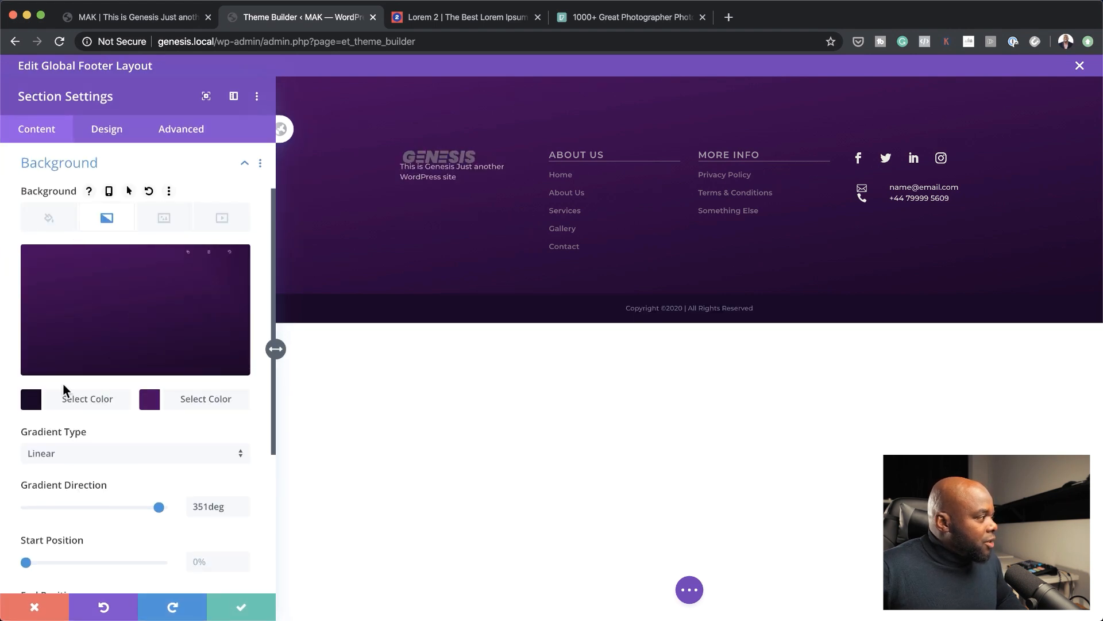
- Set the first background gradient color of the main footer section to #2B2D42
click(32, 403)
drag(43, 261, 69, 261)
text(2B2D42)
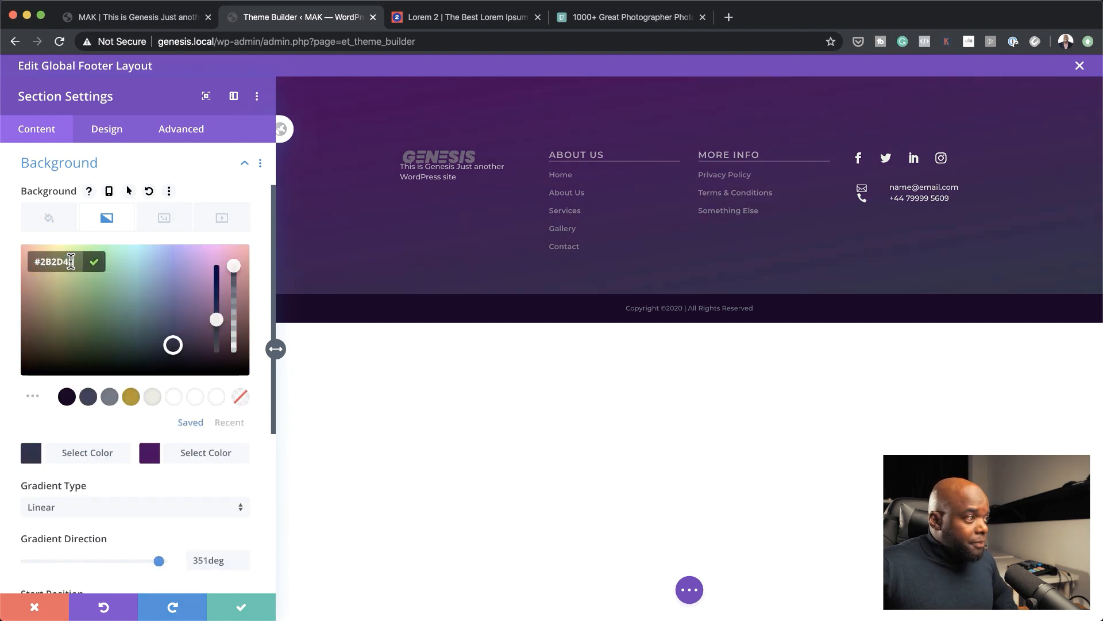
- Set the footer section's second gradient color to #2B2D42 and darken it to #161626
click(147, 454)
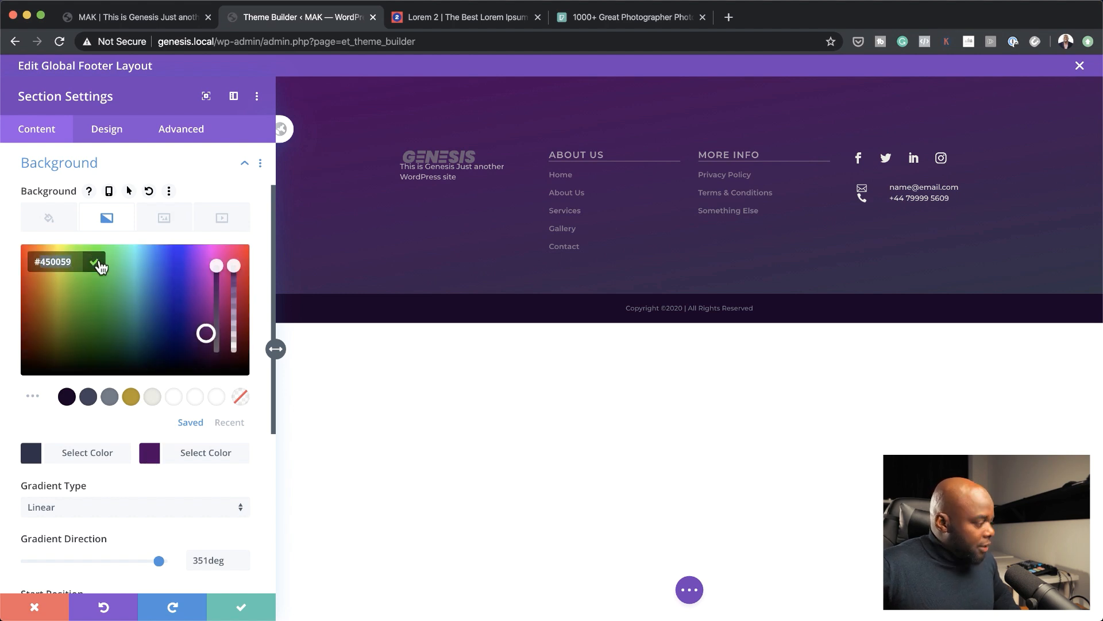
text(2B2D42)
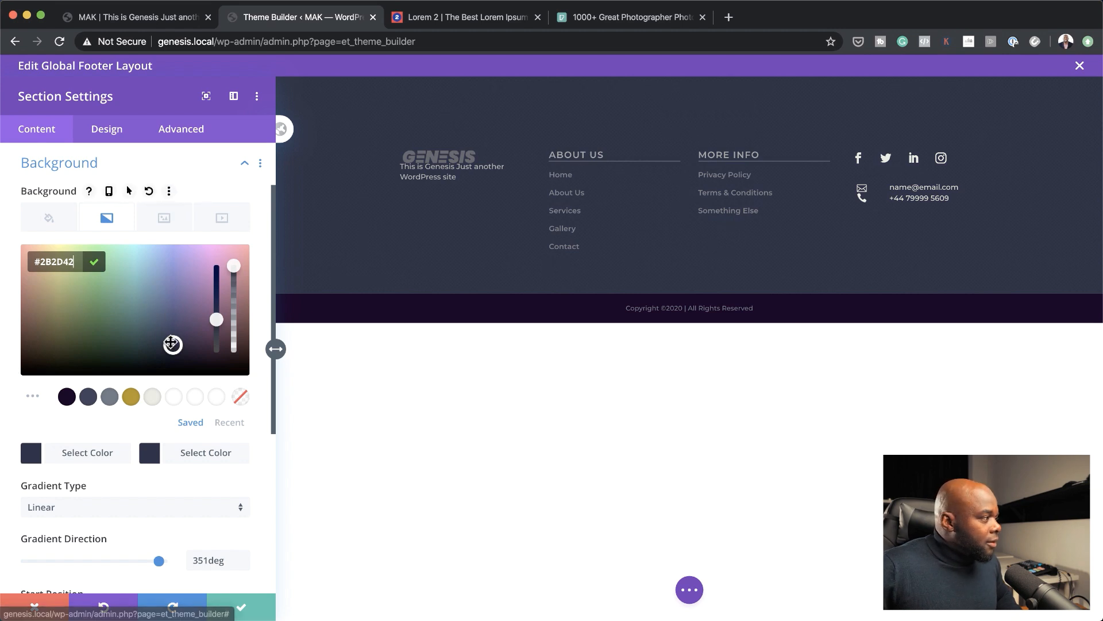
drag(173, 343, 174, 358)
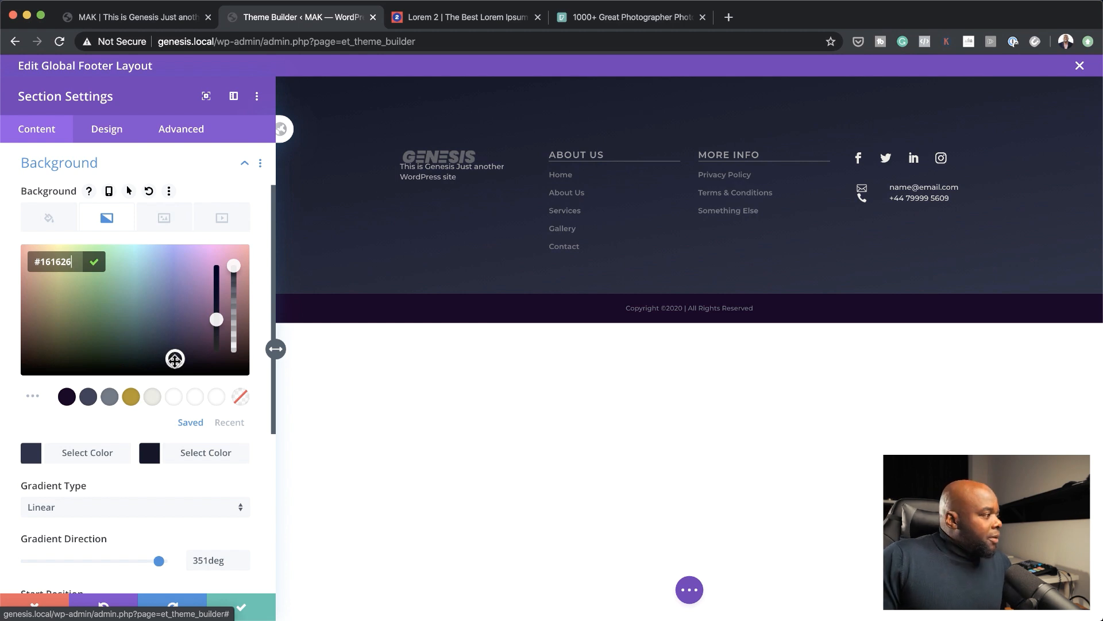
- Copy the second gradient color's #161626 value into the footer section's first gradient color
drag(40, 263, 79, 263)
key(ctrl+c)
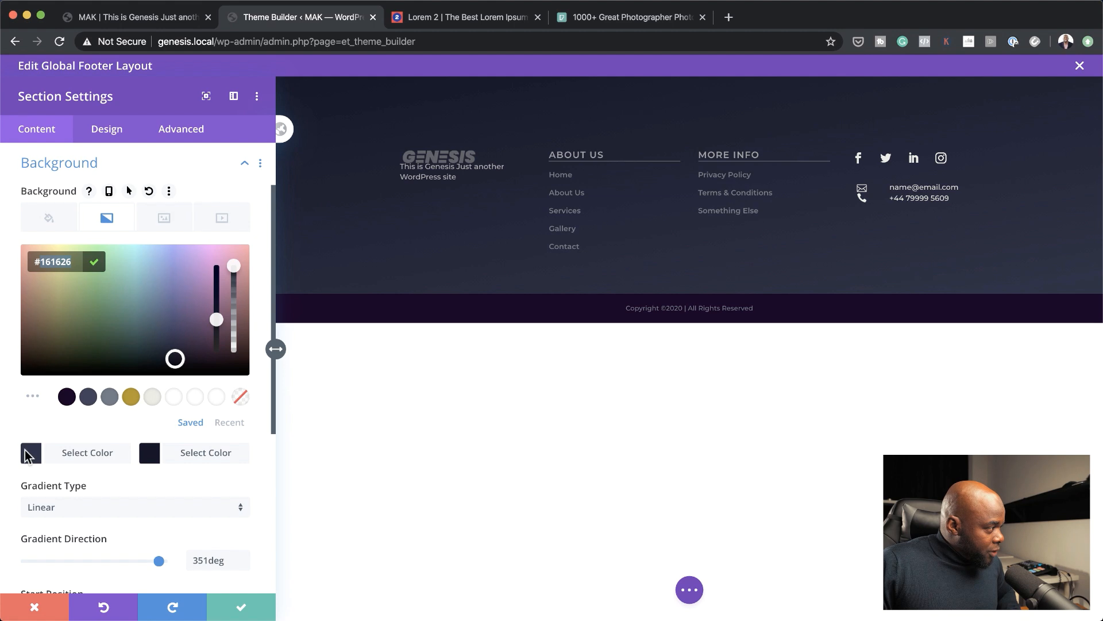
click(34, 457)
key(ctrl+v)
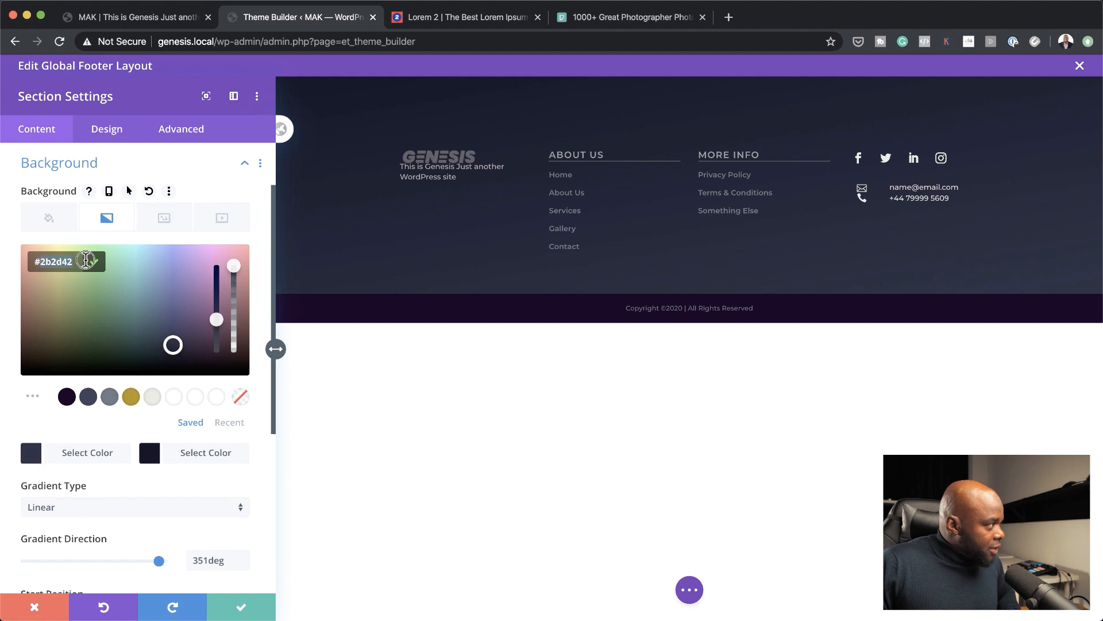
click(92, 263)
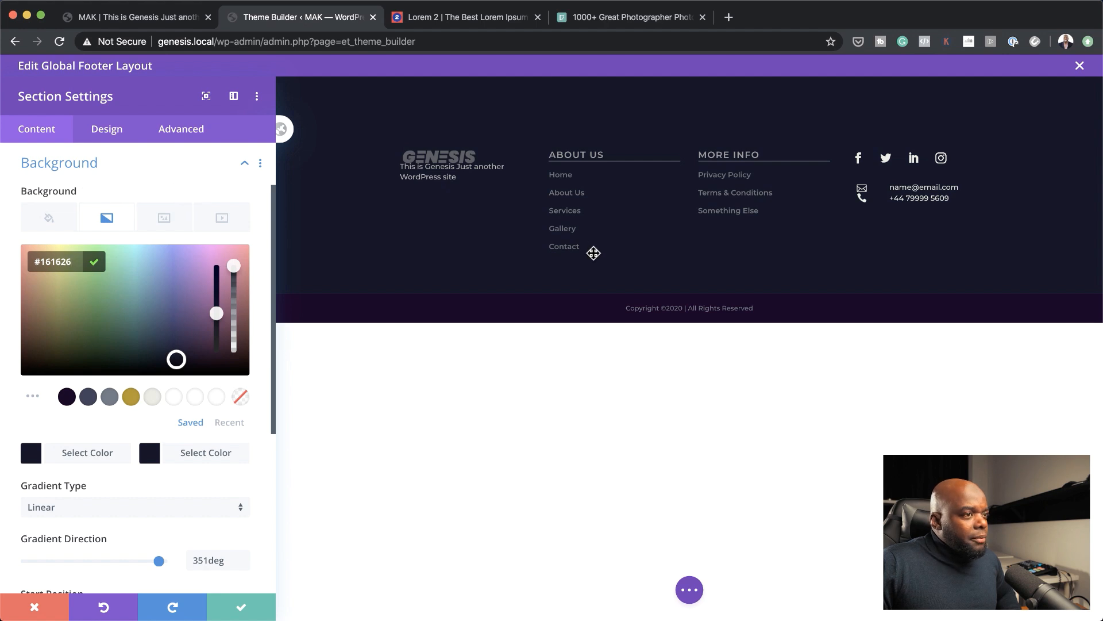
- Save the footer section's settings and close the global footer layout, with the Theme Builder changes saved
click(242, 607)
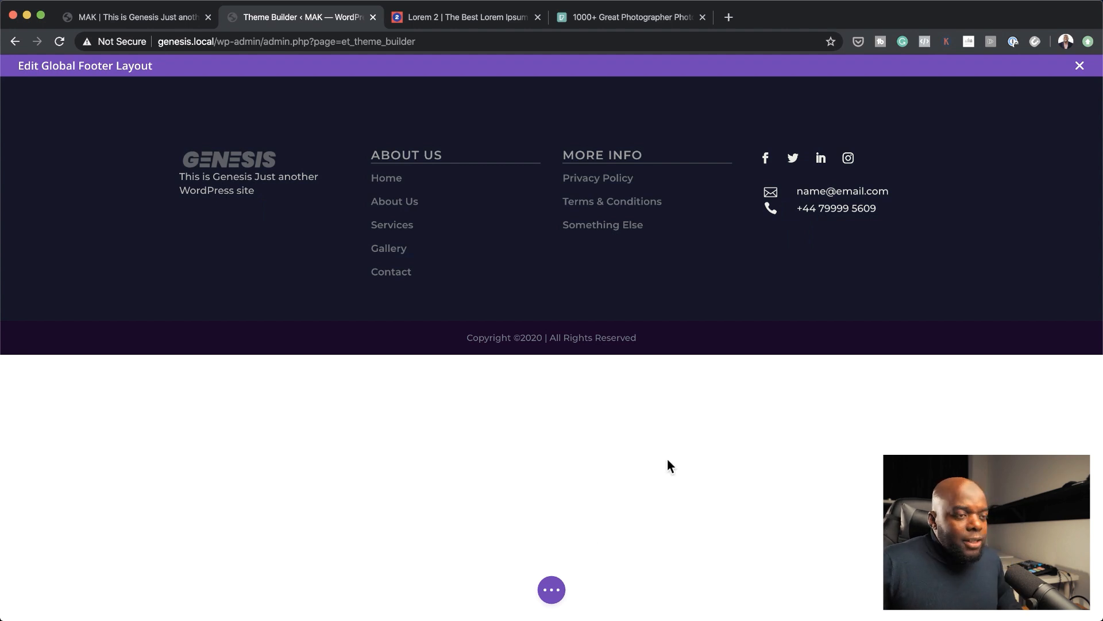
click(1081, 65)
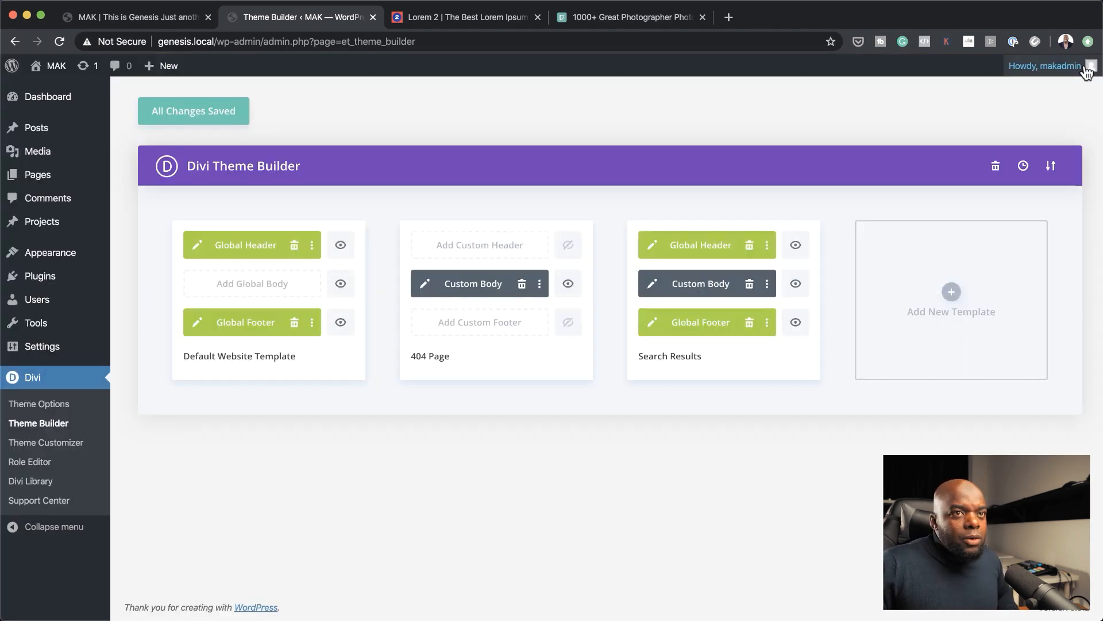
click(225, 119)
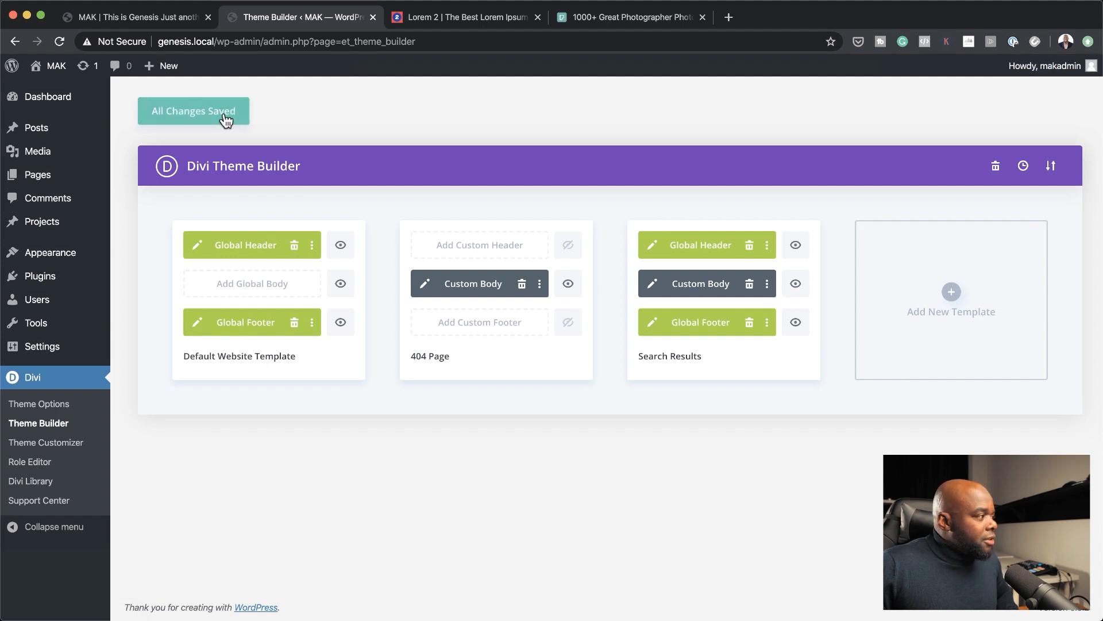
- Open the live site in a new browser tab and review the home page down to the recolored footer
mouse_move(52, 73)
super+click(53, 92)
click(461, 16)
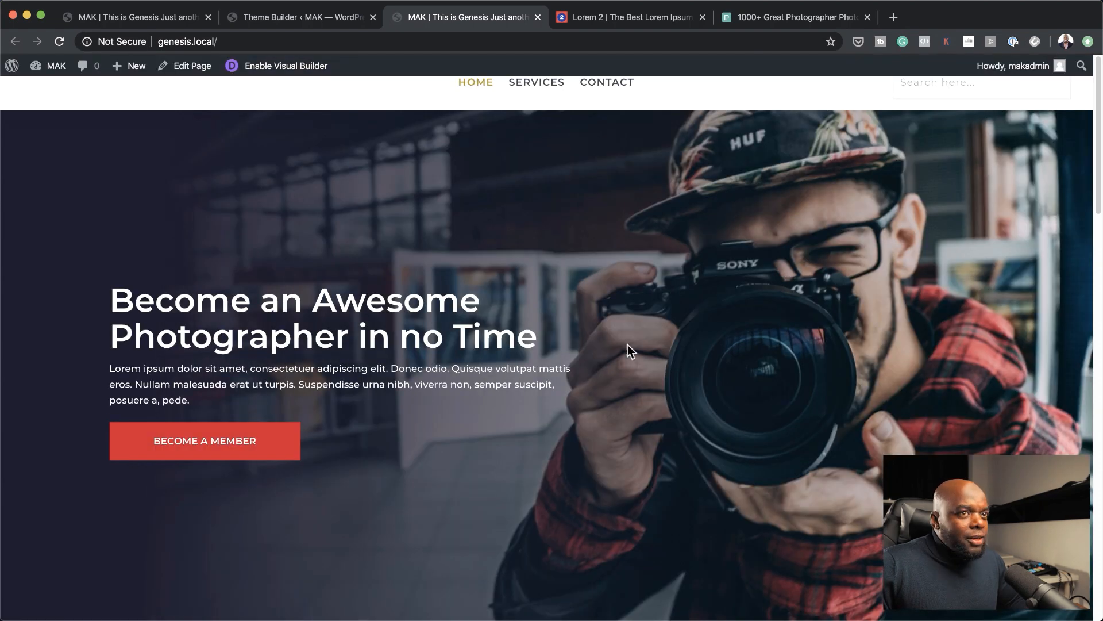
scroll(696, 381, down, 10)
scroll(697, 379, down, 10)
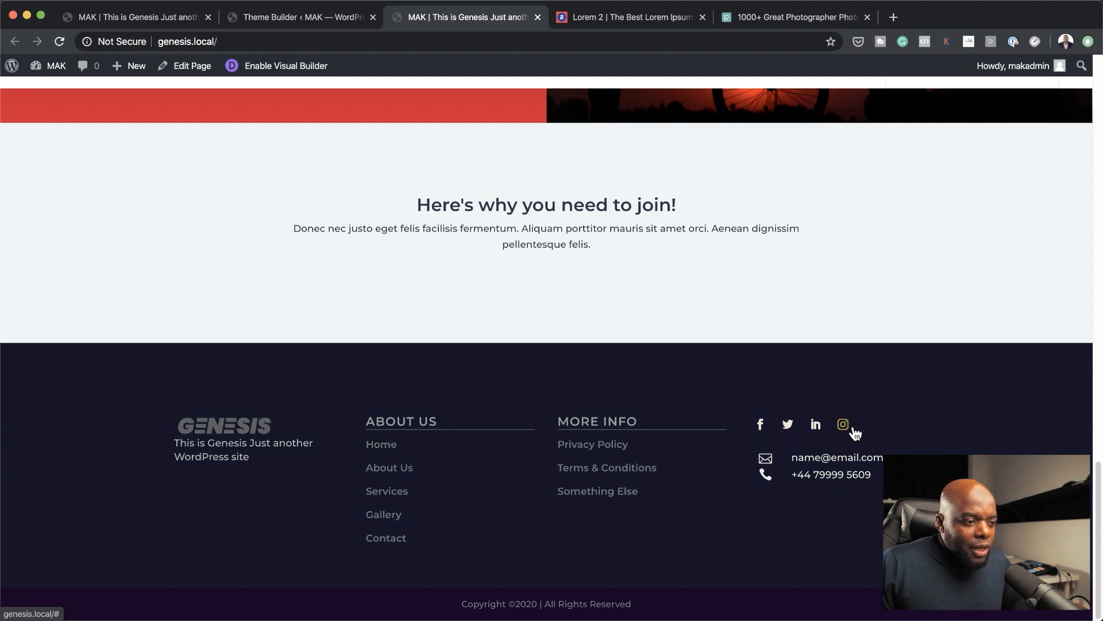
scroll(526, 396, up, 20)
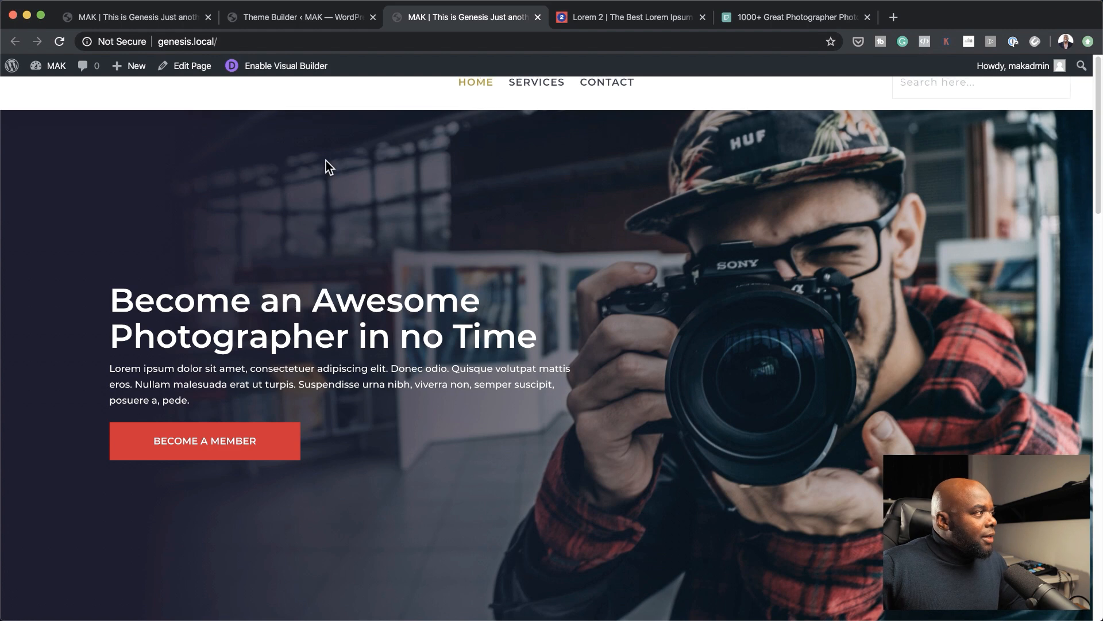
- Replace the site logo in Divi's Theme Options with logo_01.png from the media library and save the changes
click(314, 18)
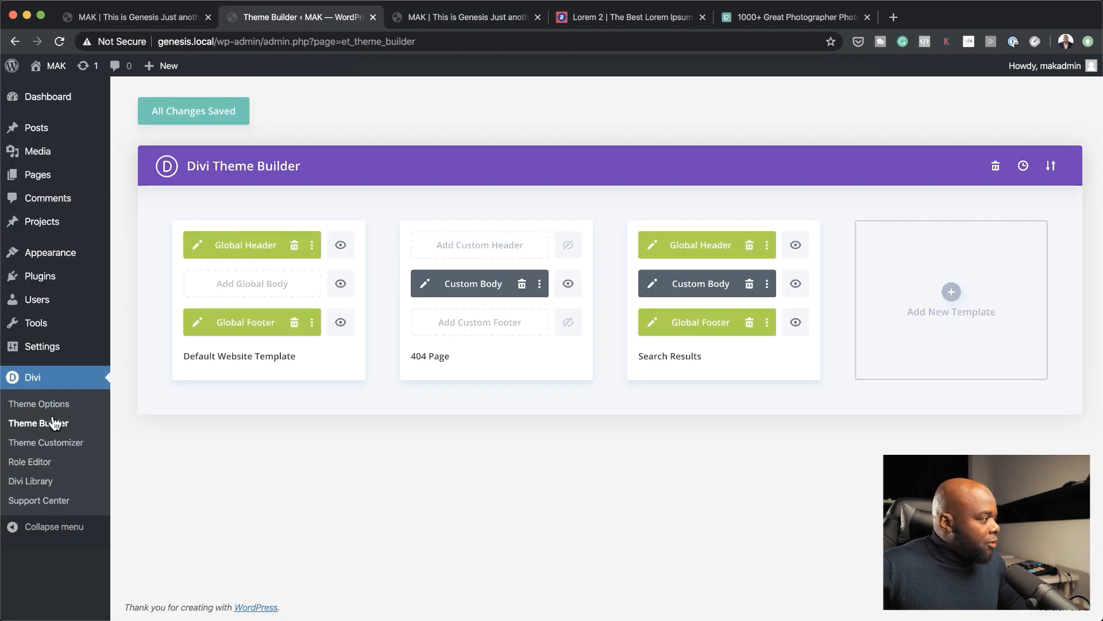
click(53, 409)
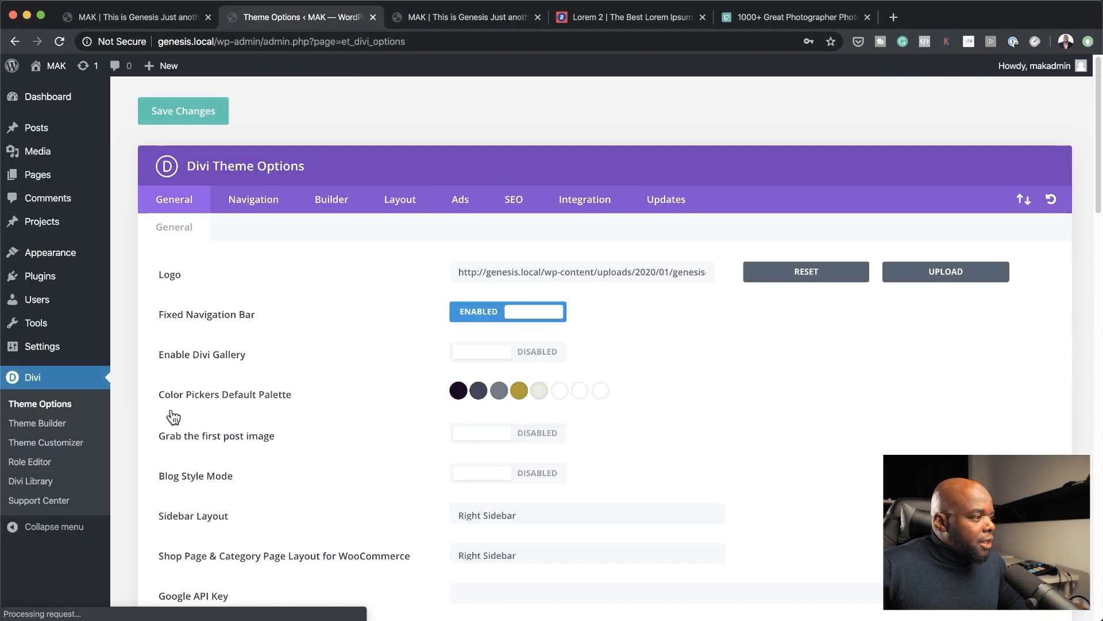
click(929, 278)
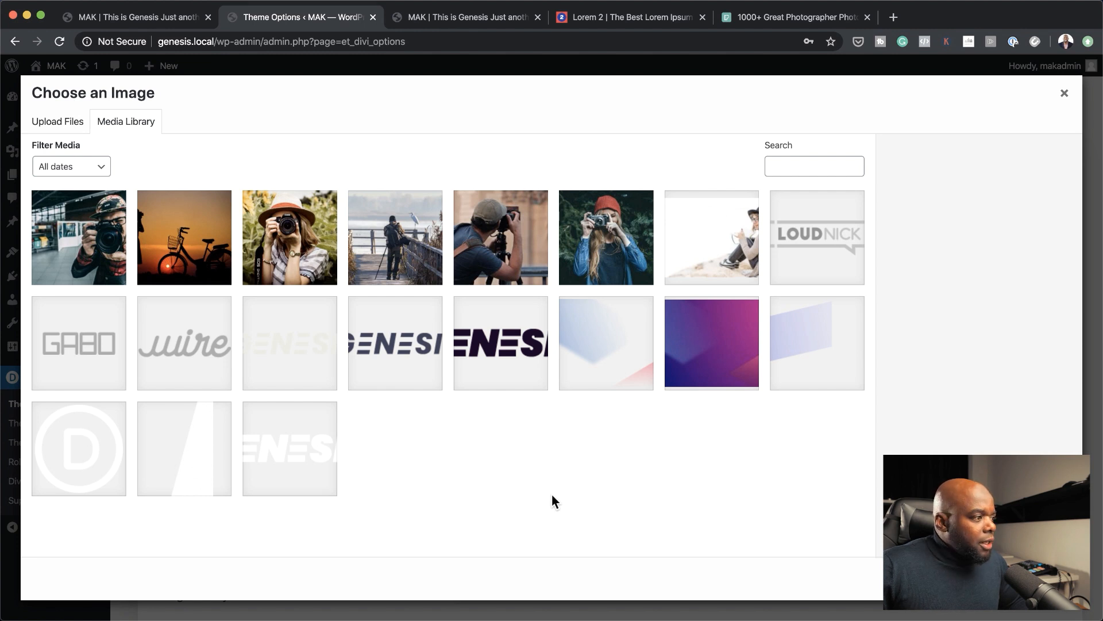
click(184, 351)
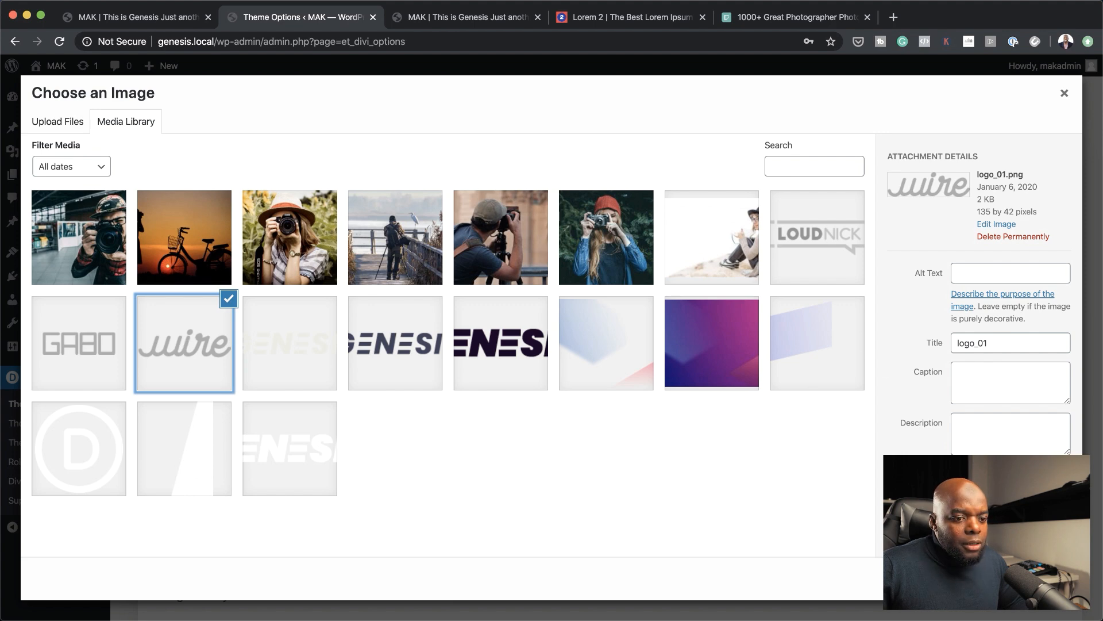
click(1037, 578)
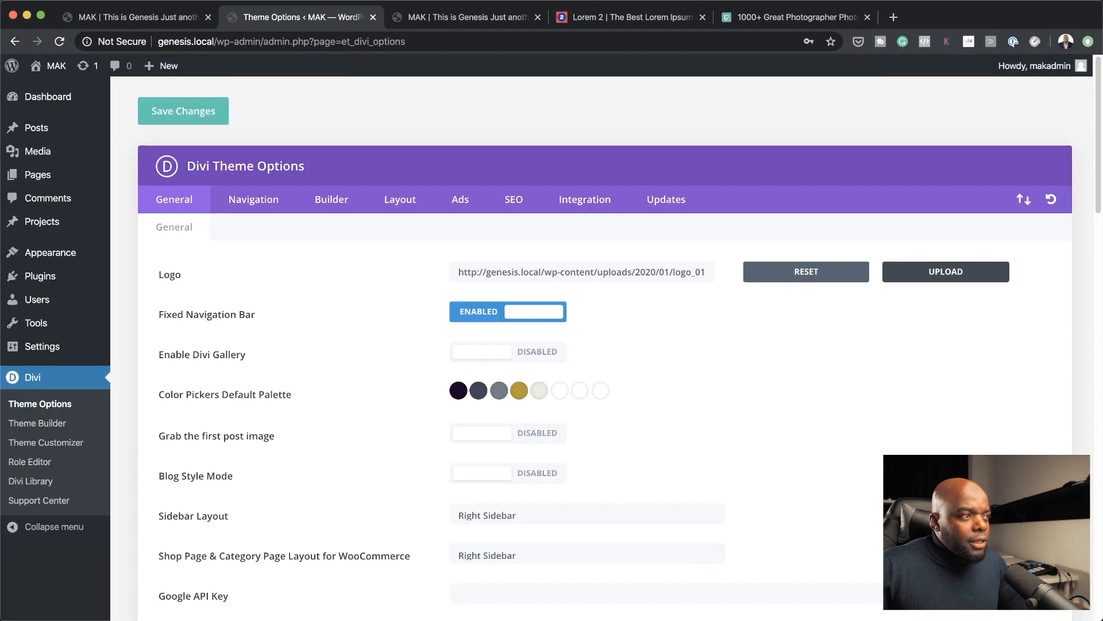
click(220, 117)
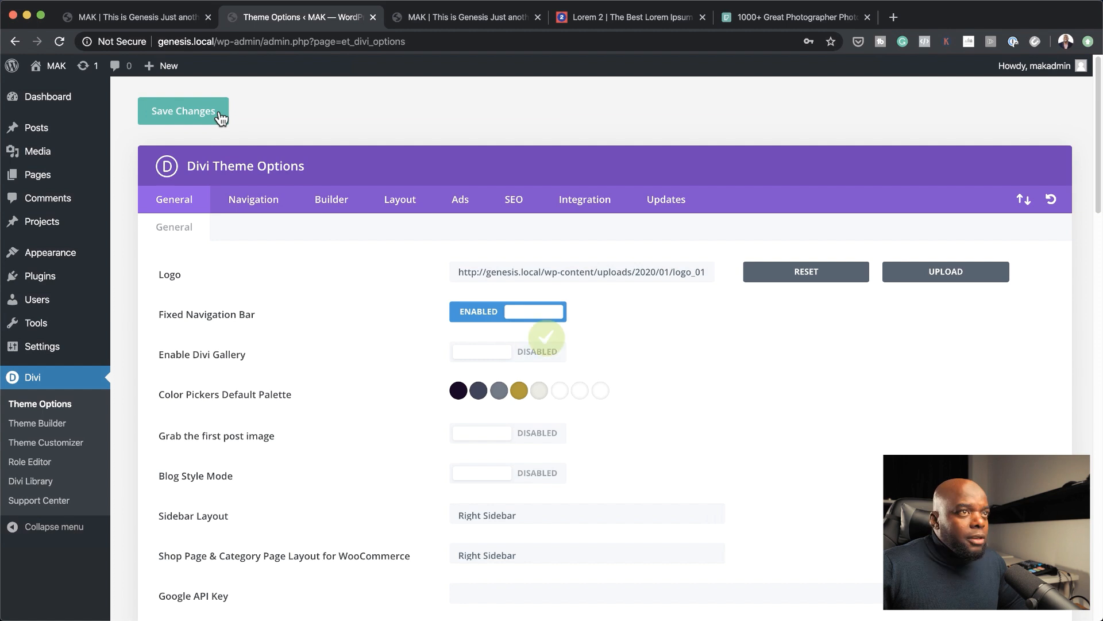
- Reload the live home page and check the new logo in its header and footer
click(452, 21)
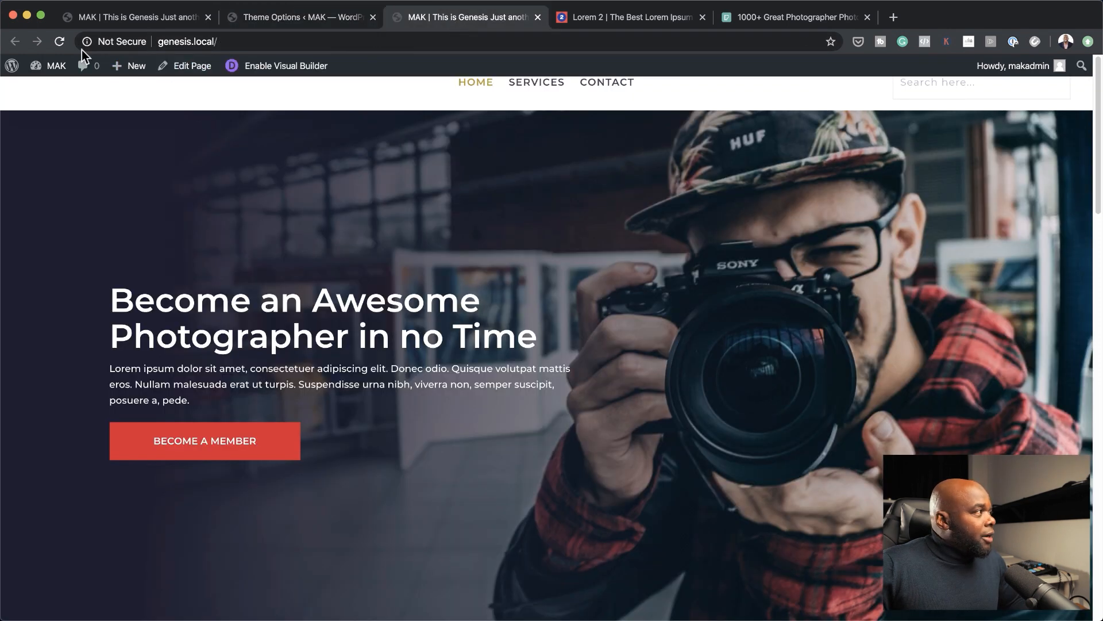
click(59, 42)
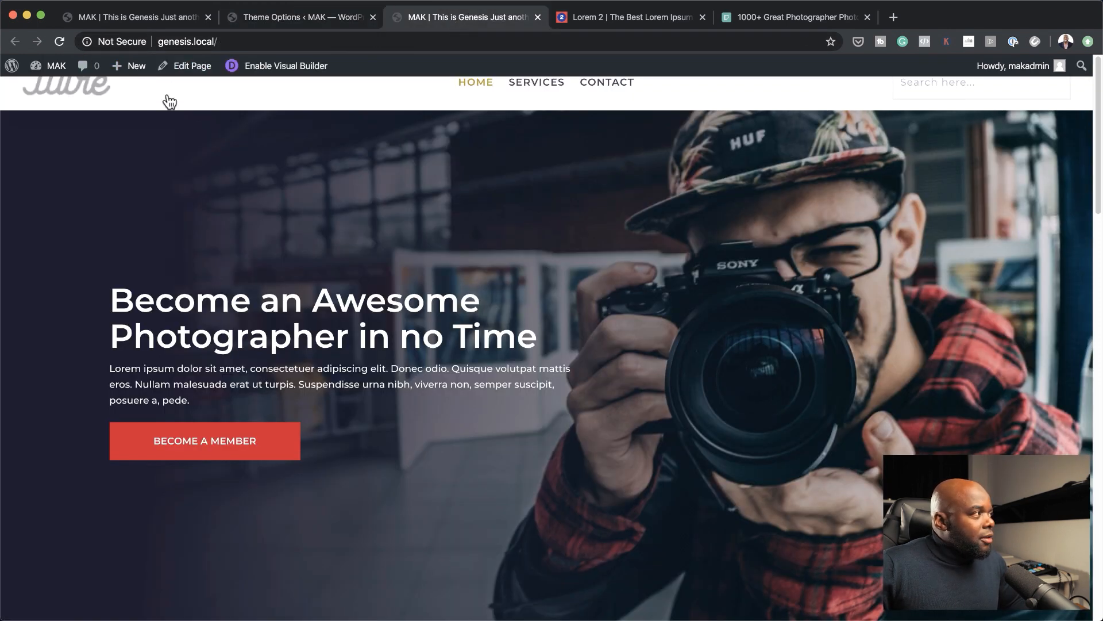
scroll(557, 406, down, 10)
scroll(556, 405, down, 10)
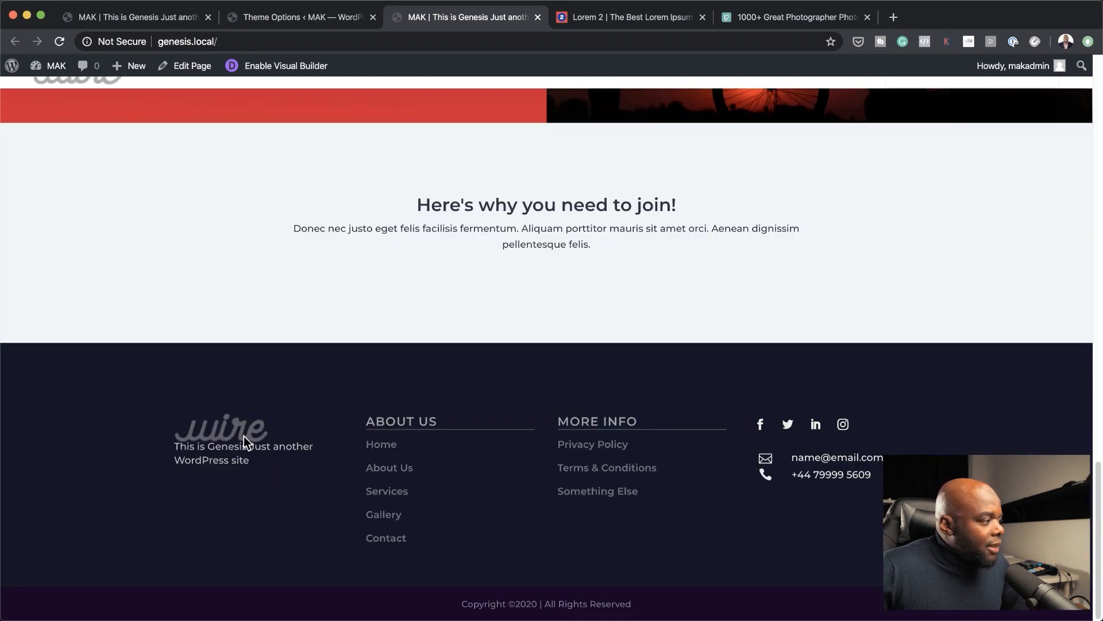
scroll(547, 457, up, 20)
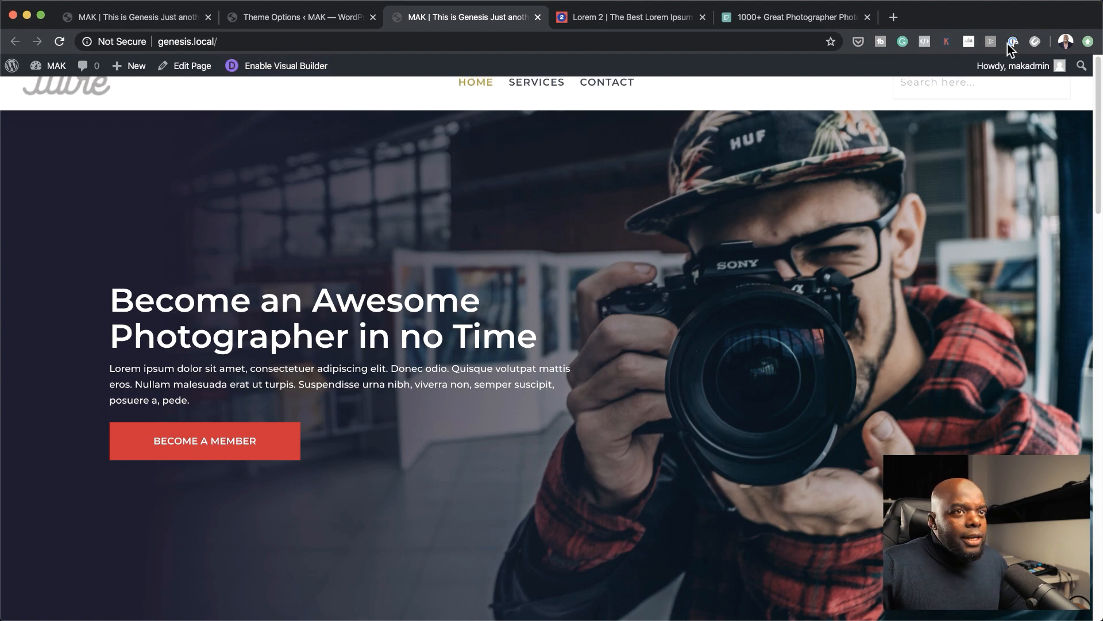
- Log out of WordPress and open the genesis.local home page to view its header as a visitor
mouse_move(1019, 67)
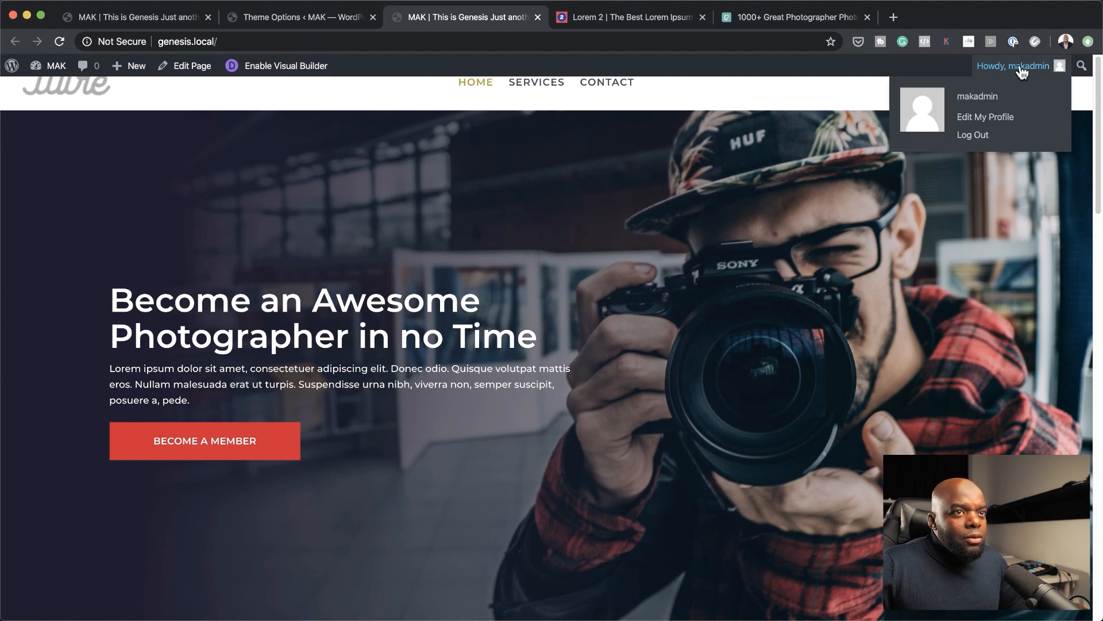
click(976, 137)
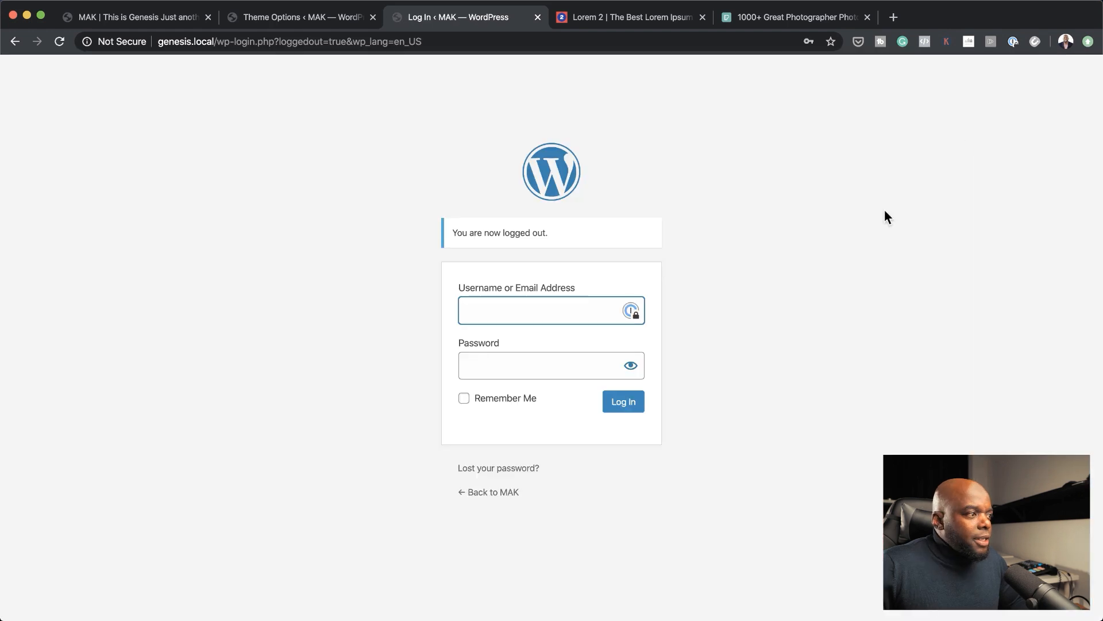
drag(217, 42, 460, 46)
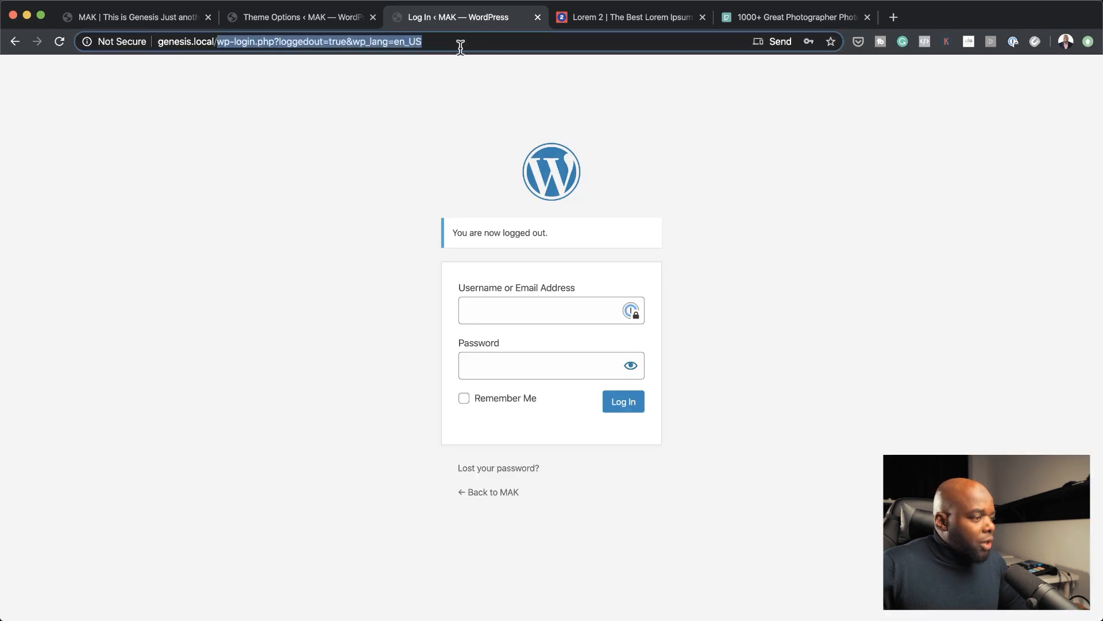
key(BackSpace)
key(Return)
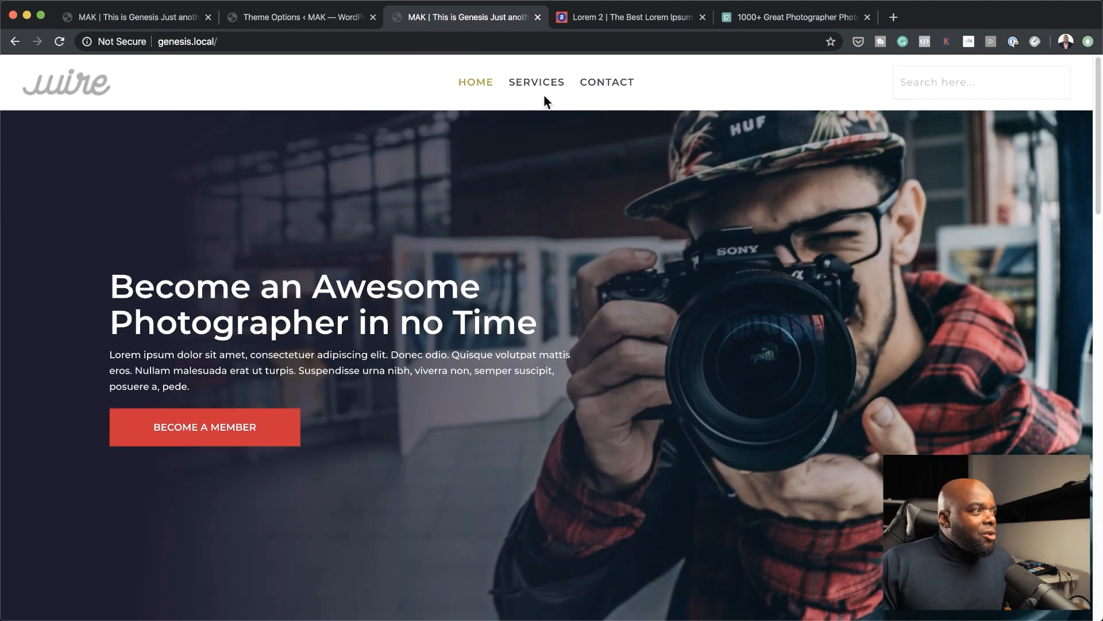
scroll(861, 247, down, 2)
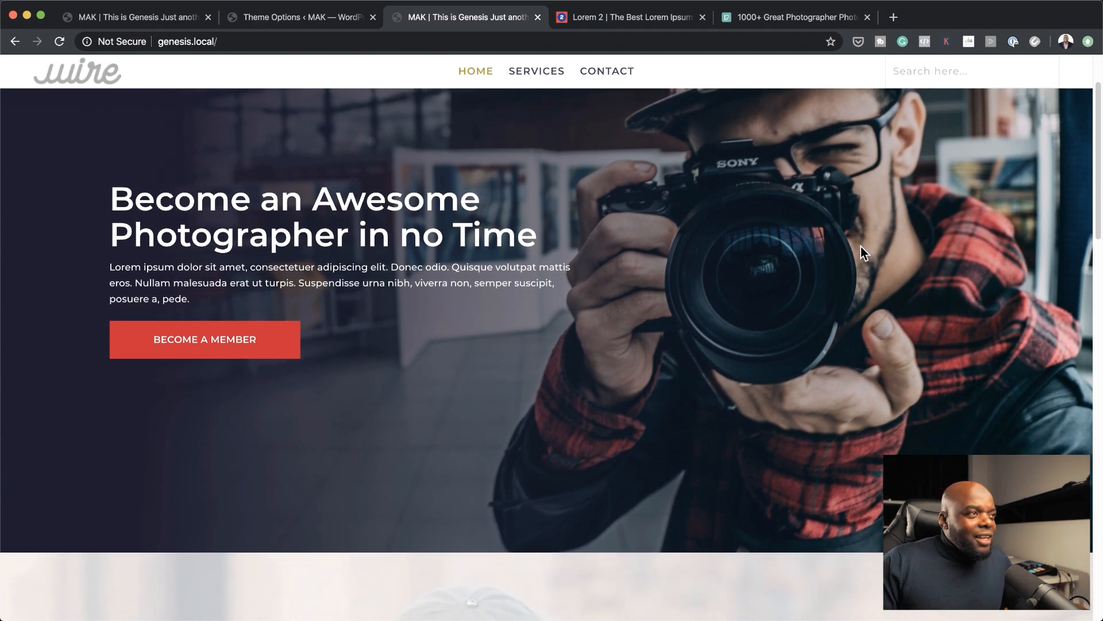
scroll(852, 227, up, 2)
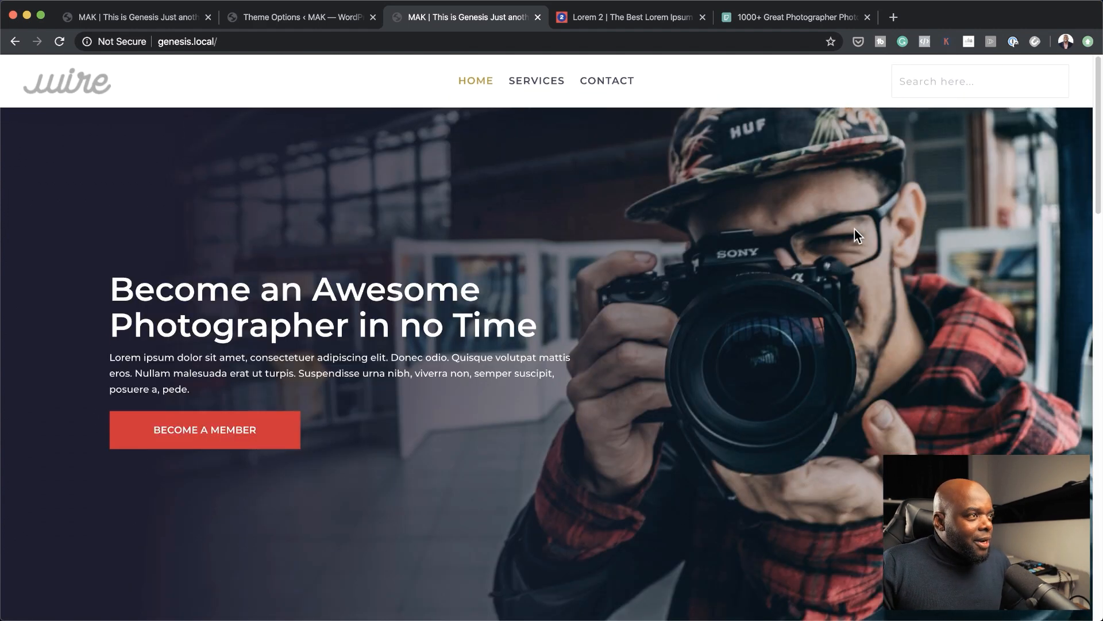
- Search the site for "watches" using the header's search field
click(941, 81)
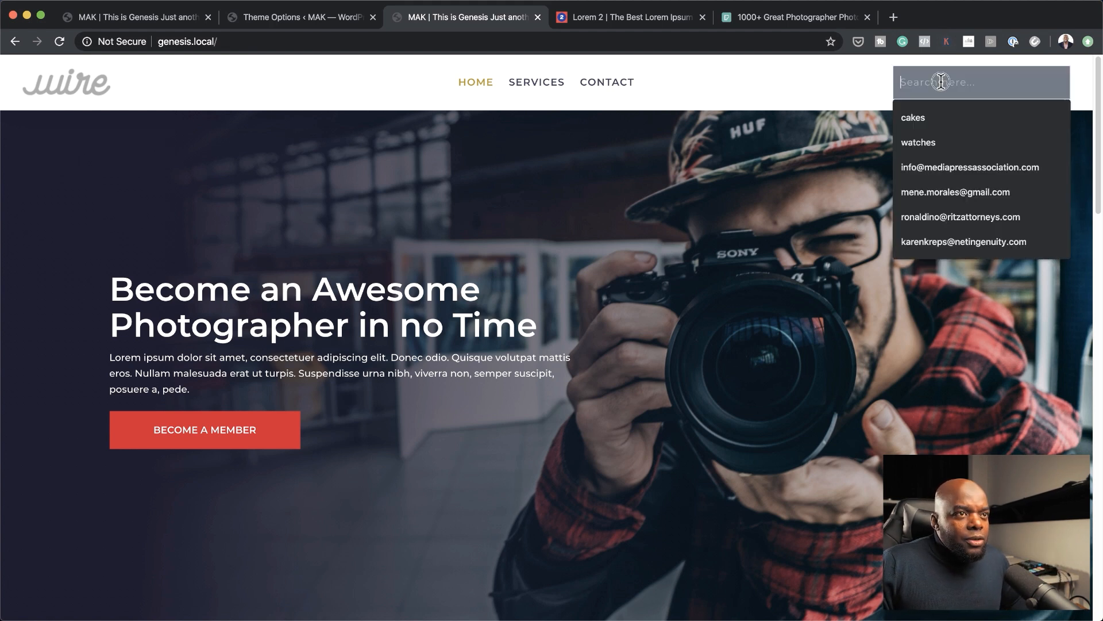
click(928, 143)
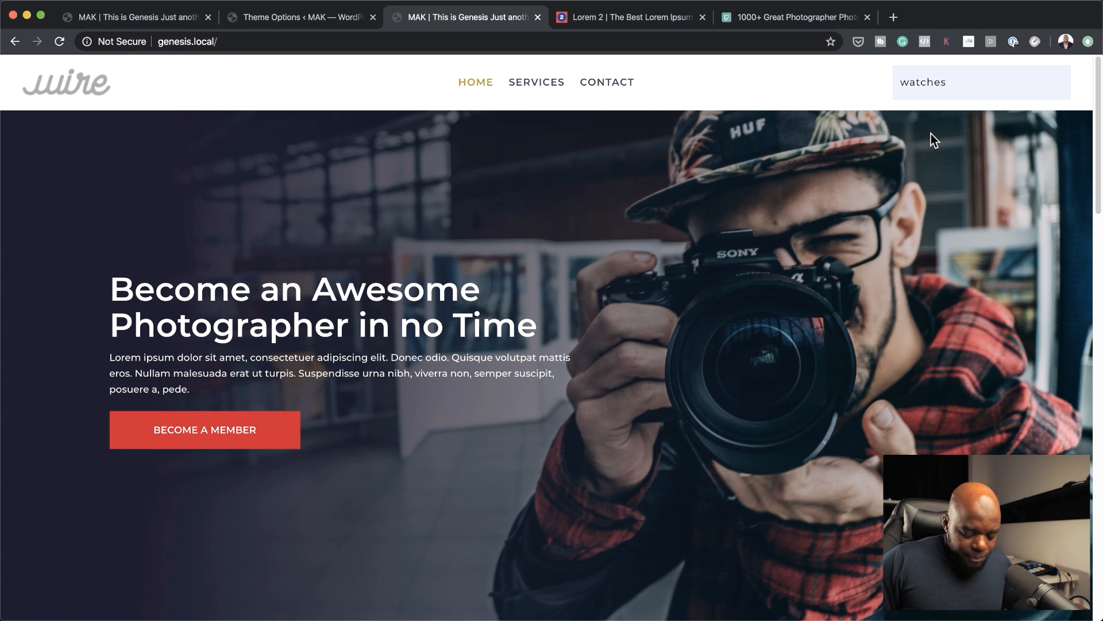
key(Return)
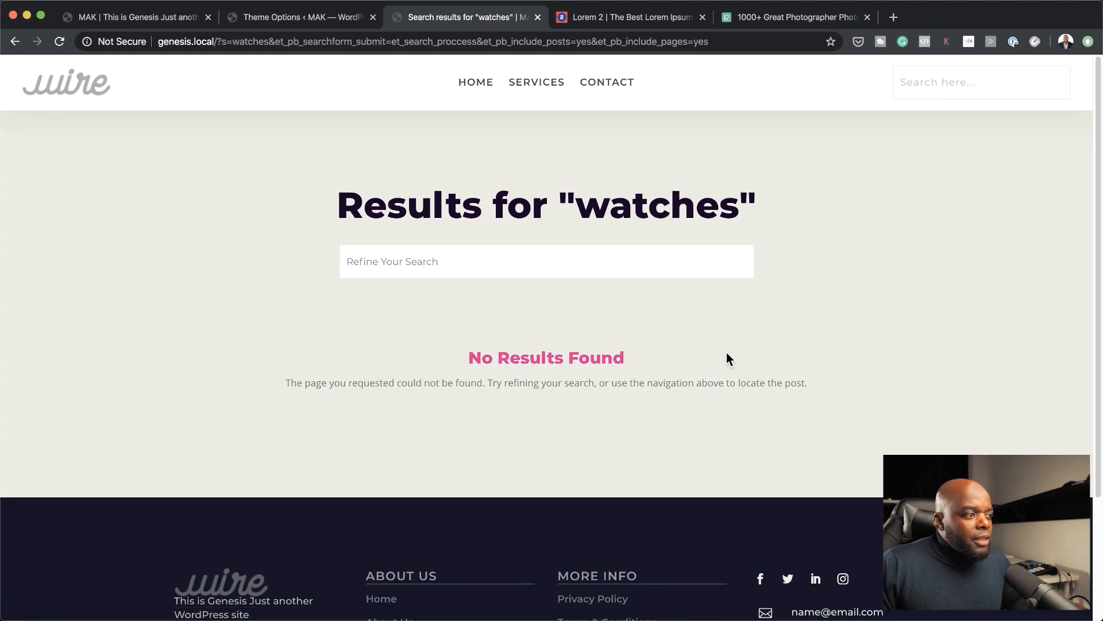
- Return from the search results to the home page and review its sections down to the footer
click(15, 43)
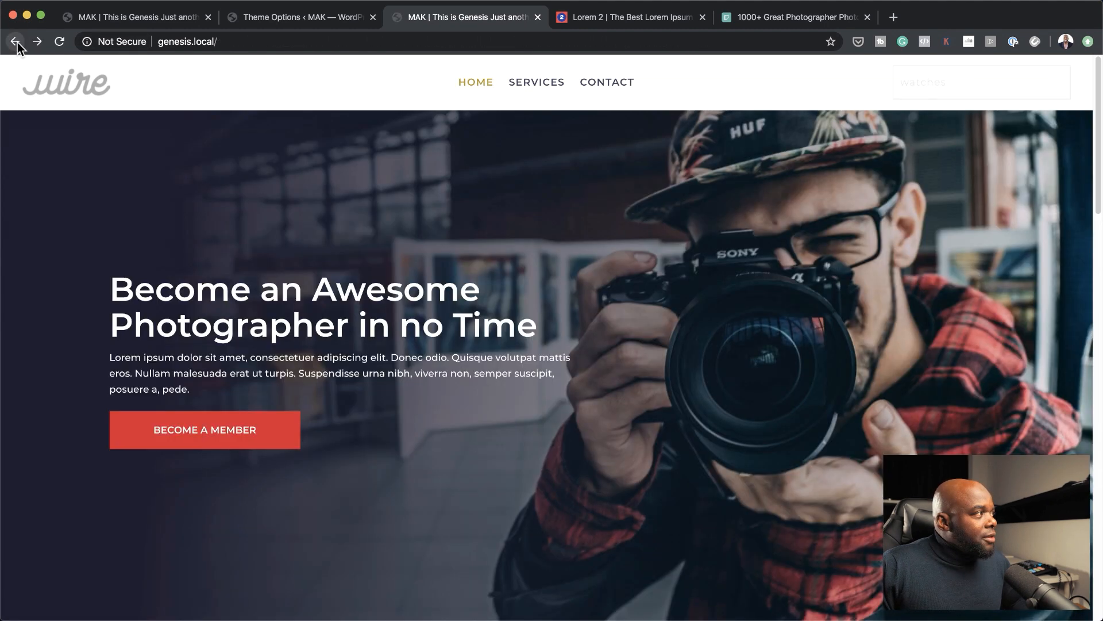
scroll(732, 312, down, 15)
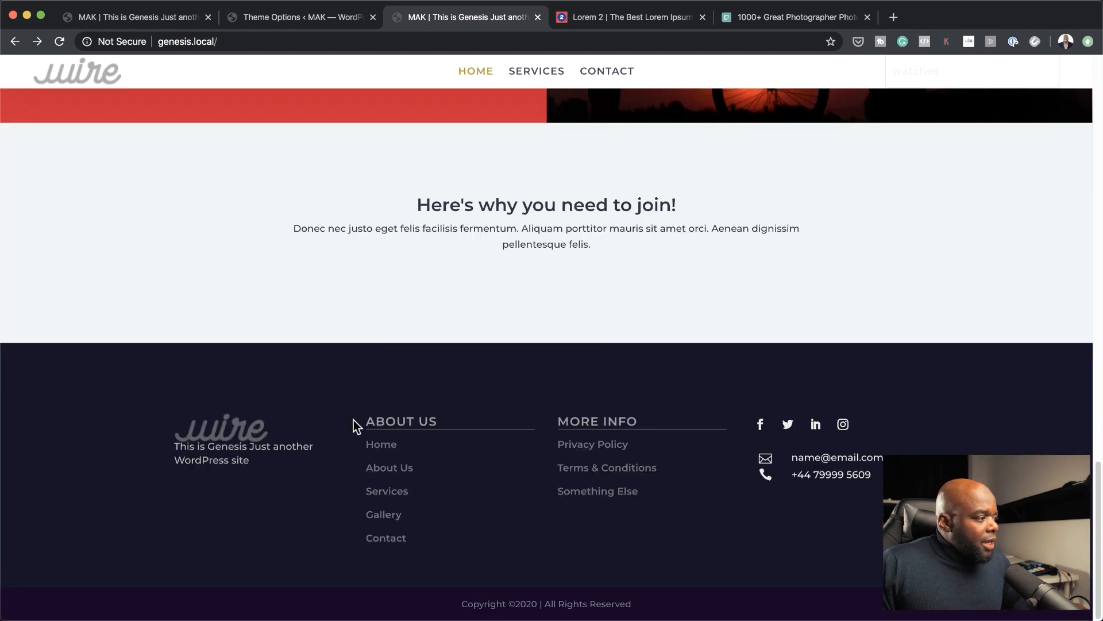
scroll(840, 506, up, 15)
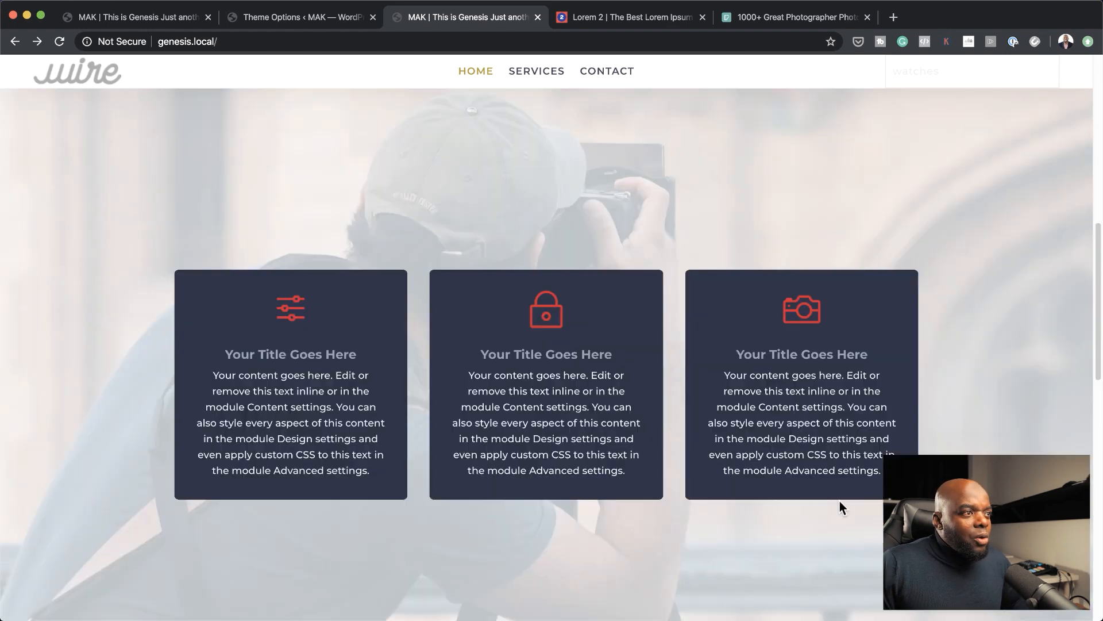